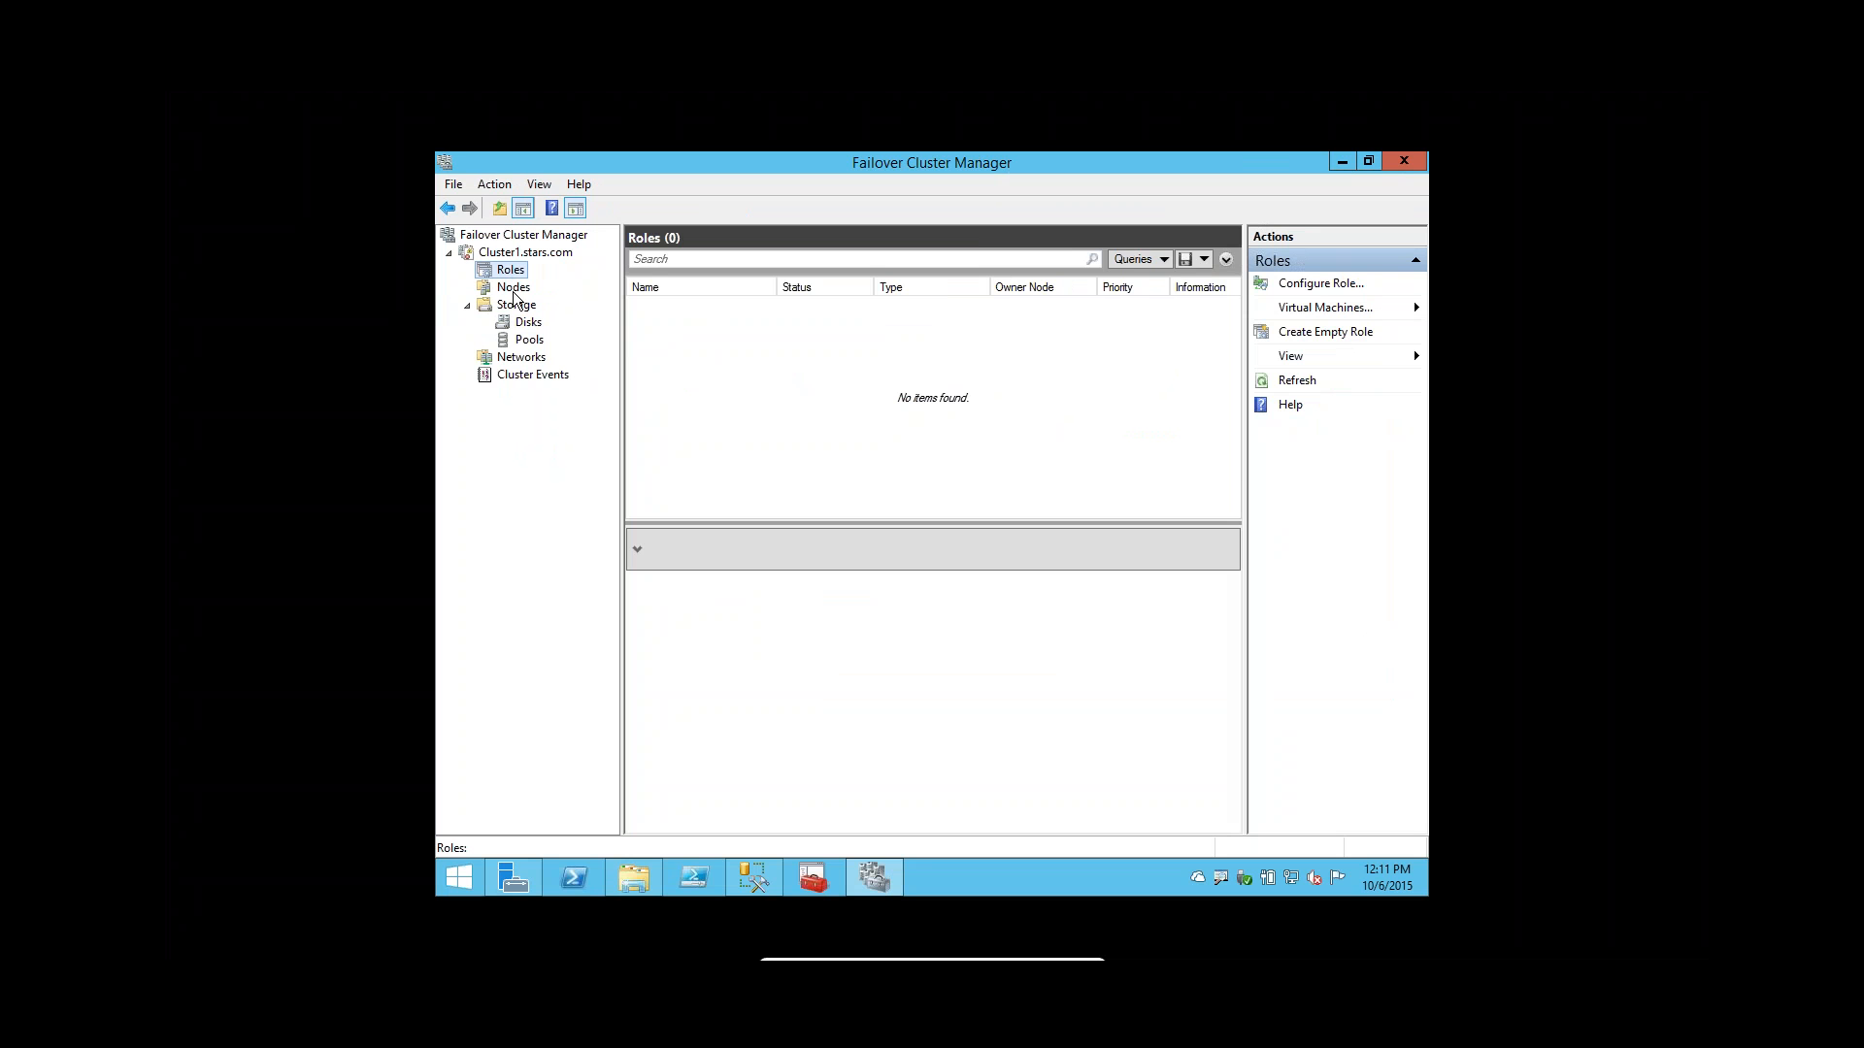
Examine the nodes of Cluster1.stars.com and the volumes on Cluster Disk 1, Cluster Disk 2 and Cluster Disk 3.
click(513, 288)
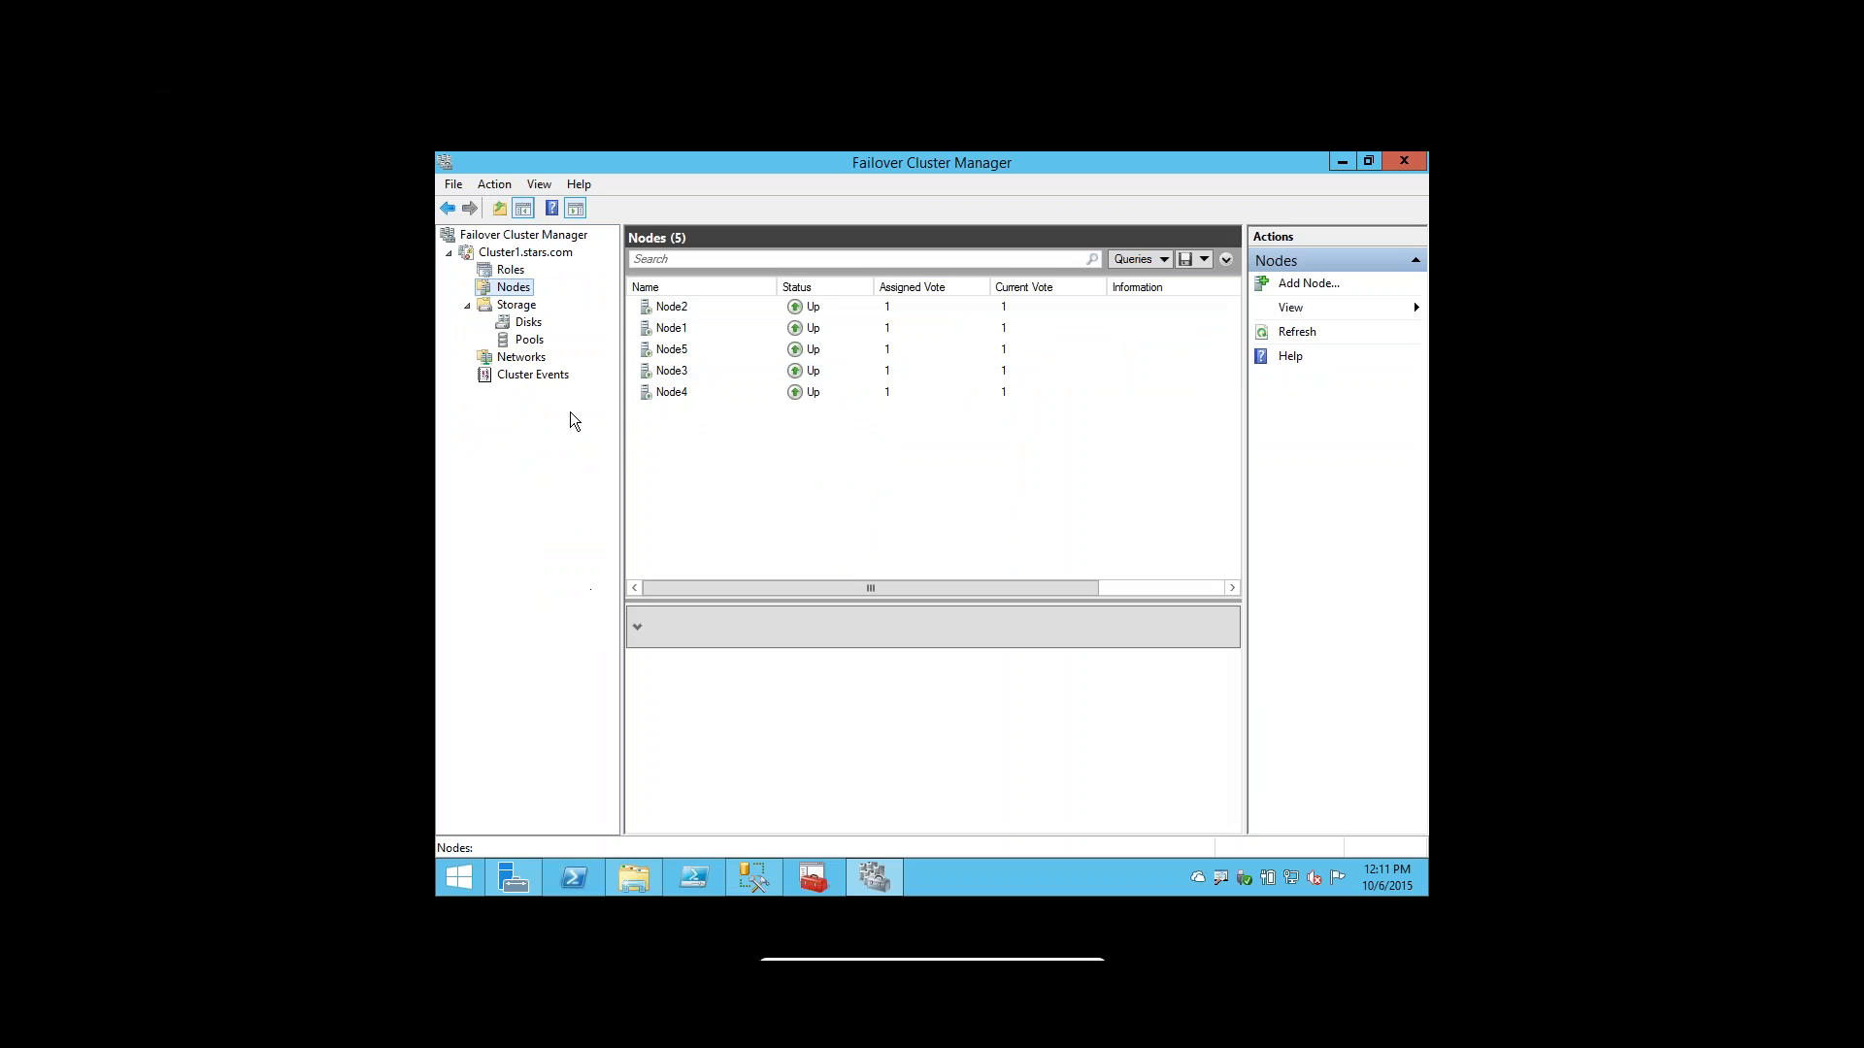
click(529, 322)
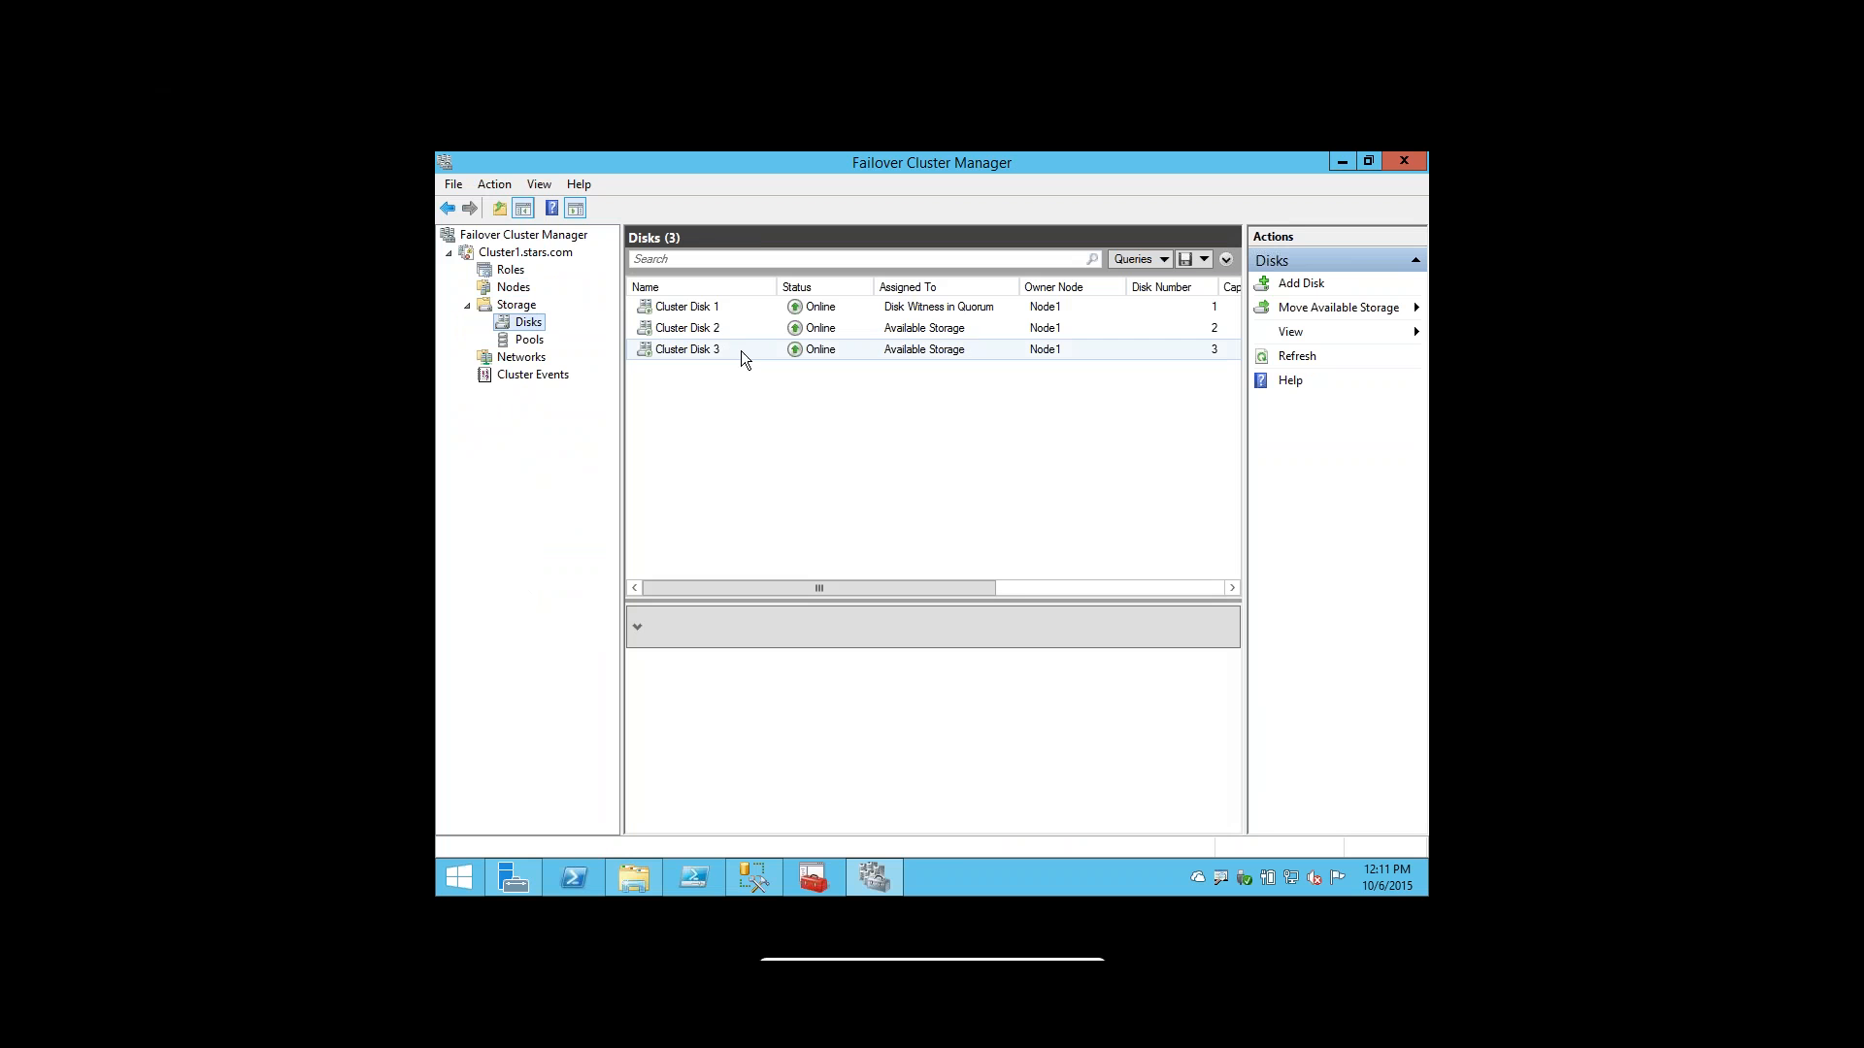
click(708, 313)
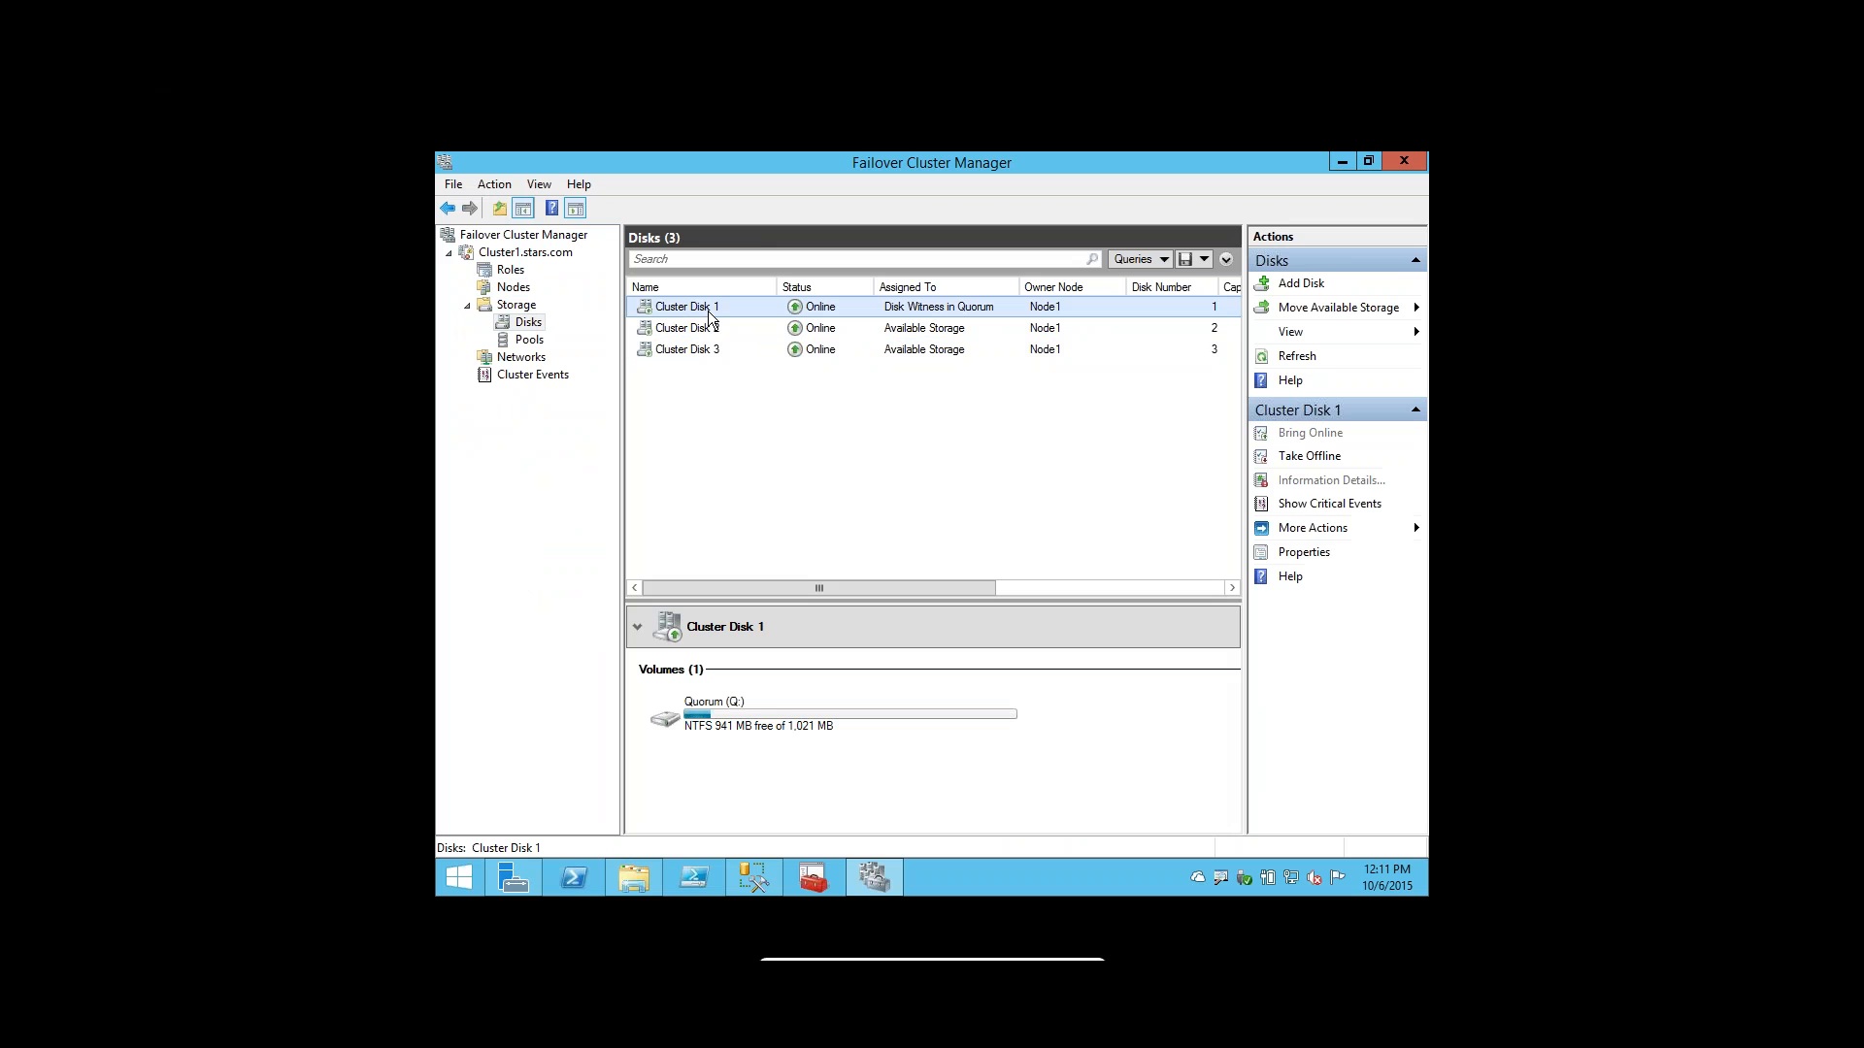
click(714, 331)
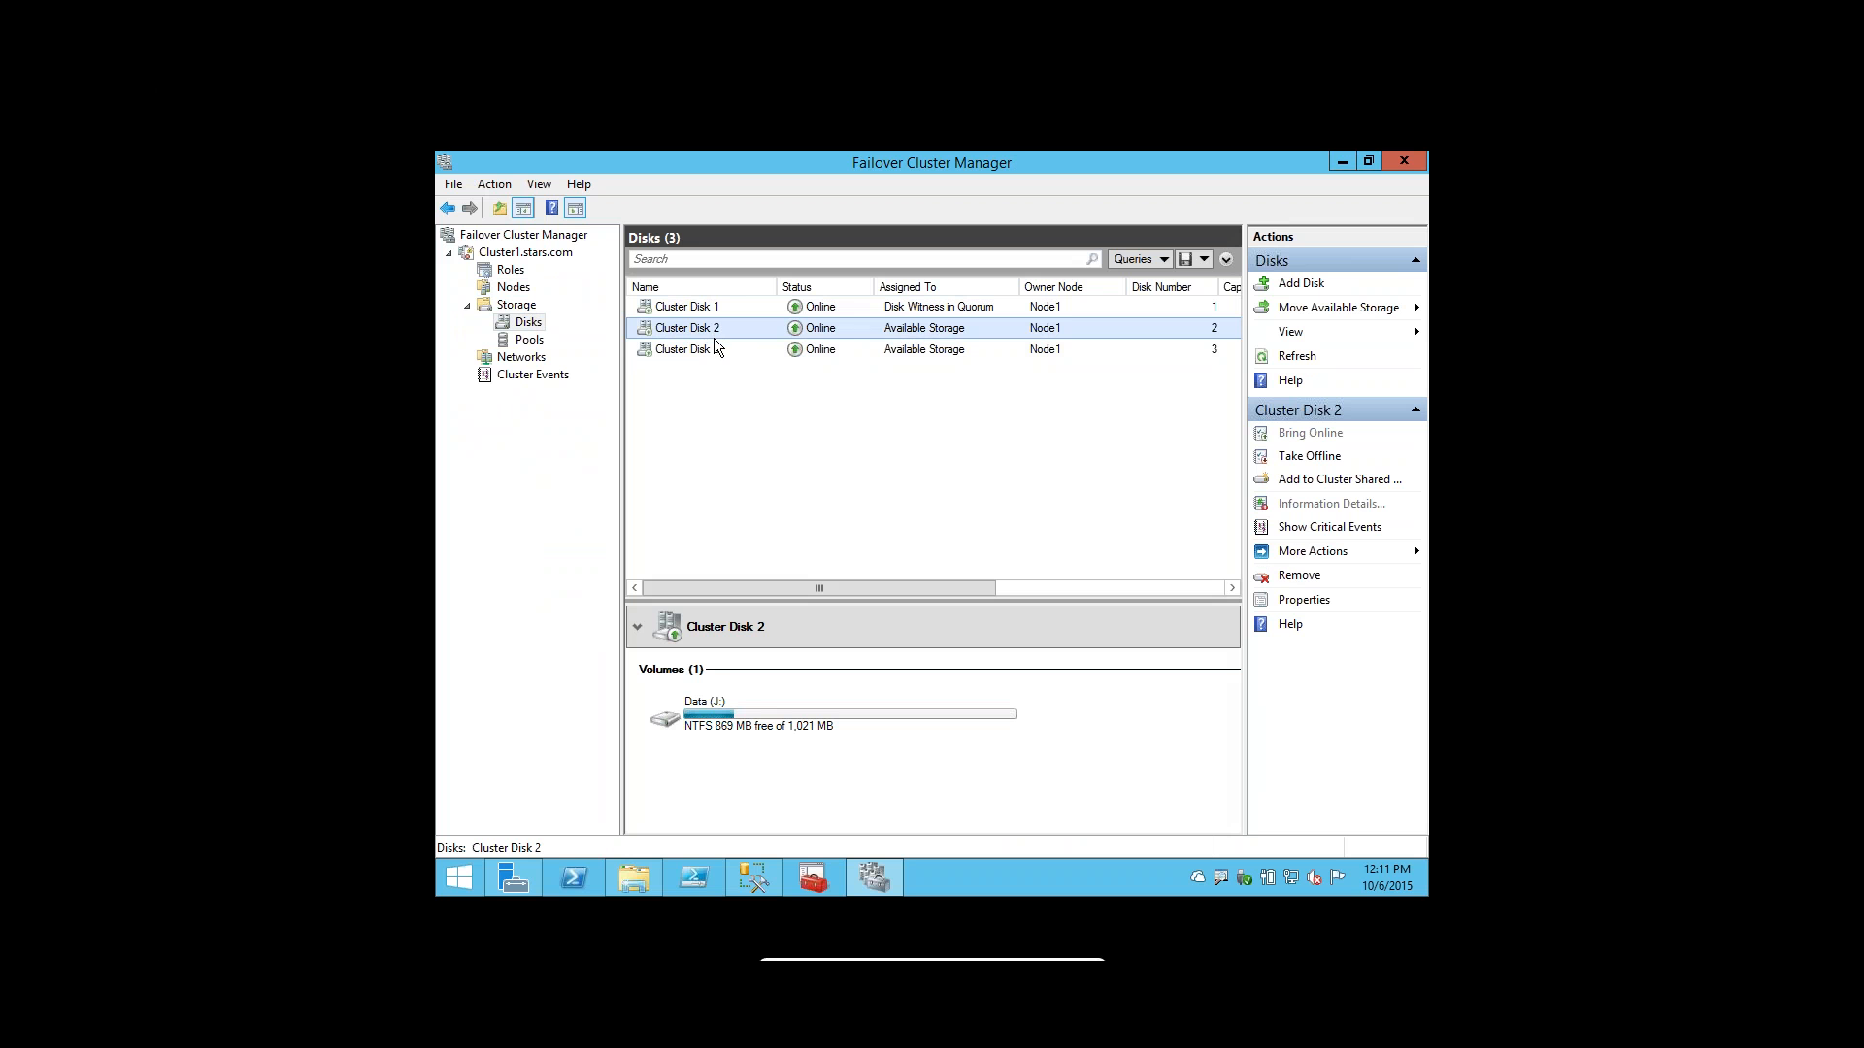
click(716, 351)
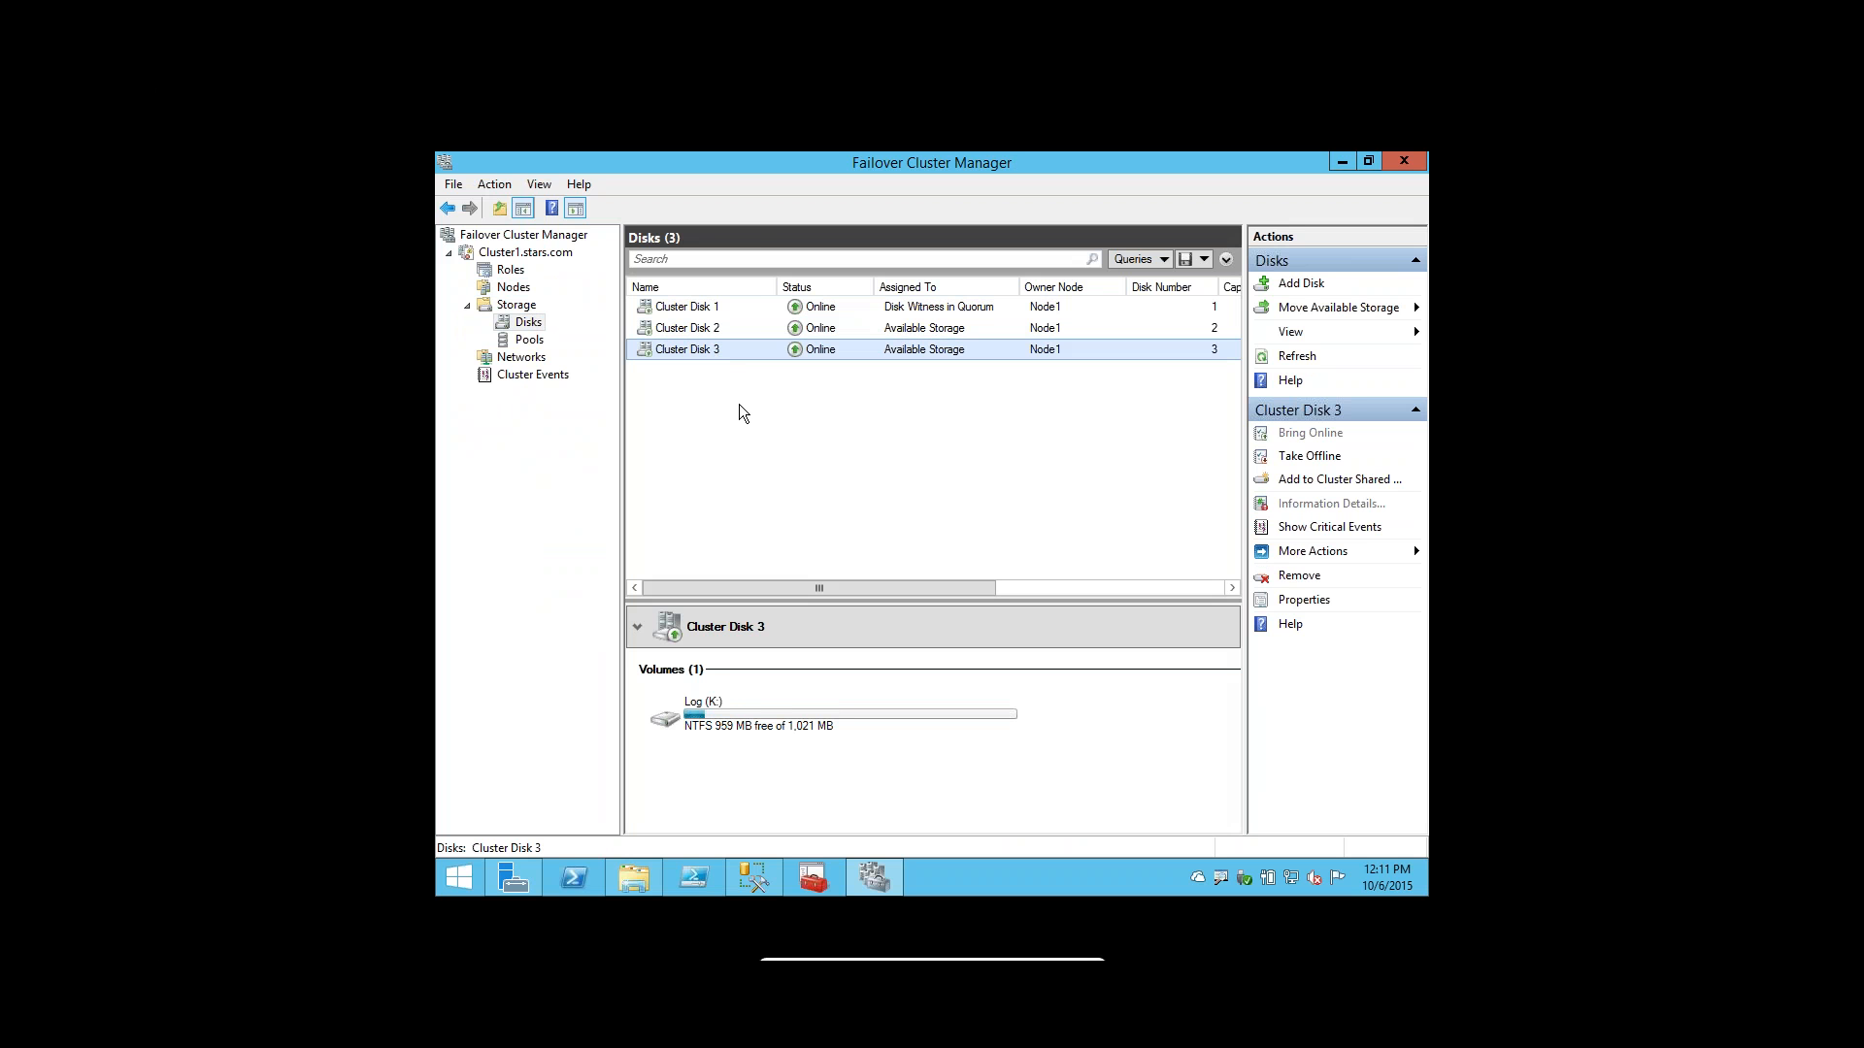
Mount en_sql_server_2014_enterprise_edition_x64_dvd_3932700.iso in the Node1 virtual machine's CD/DVD drive.
key(ctrl+f)
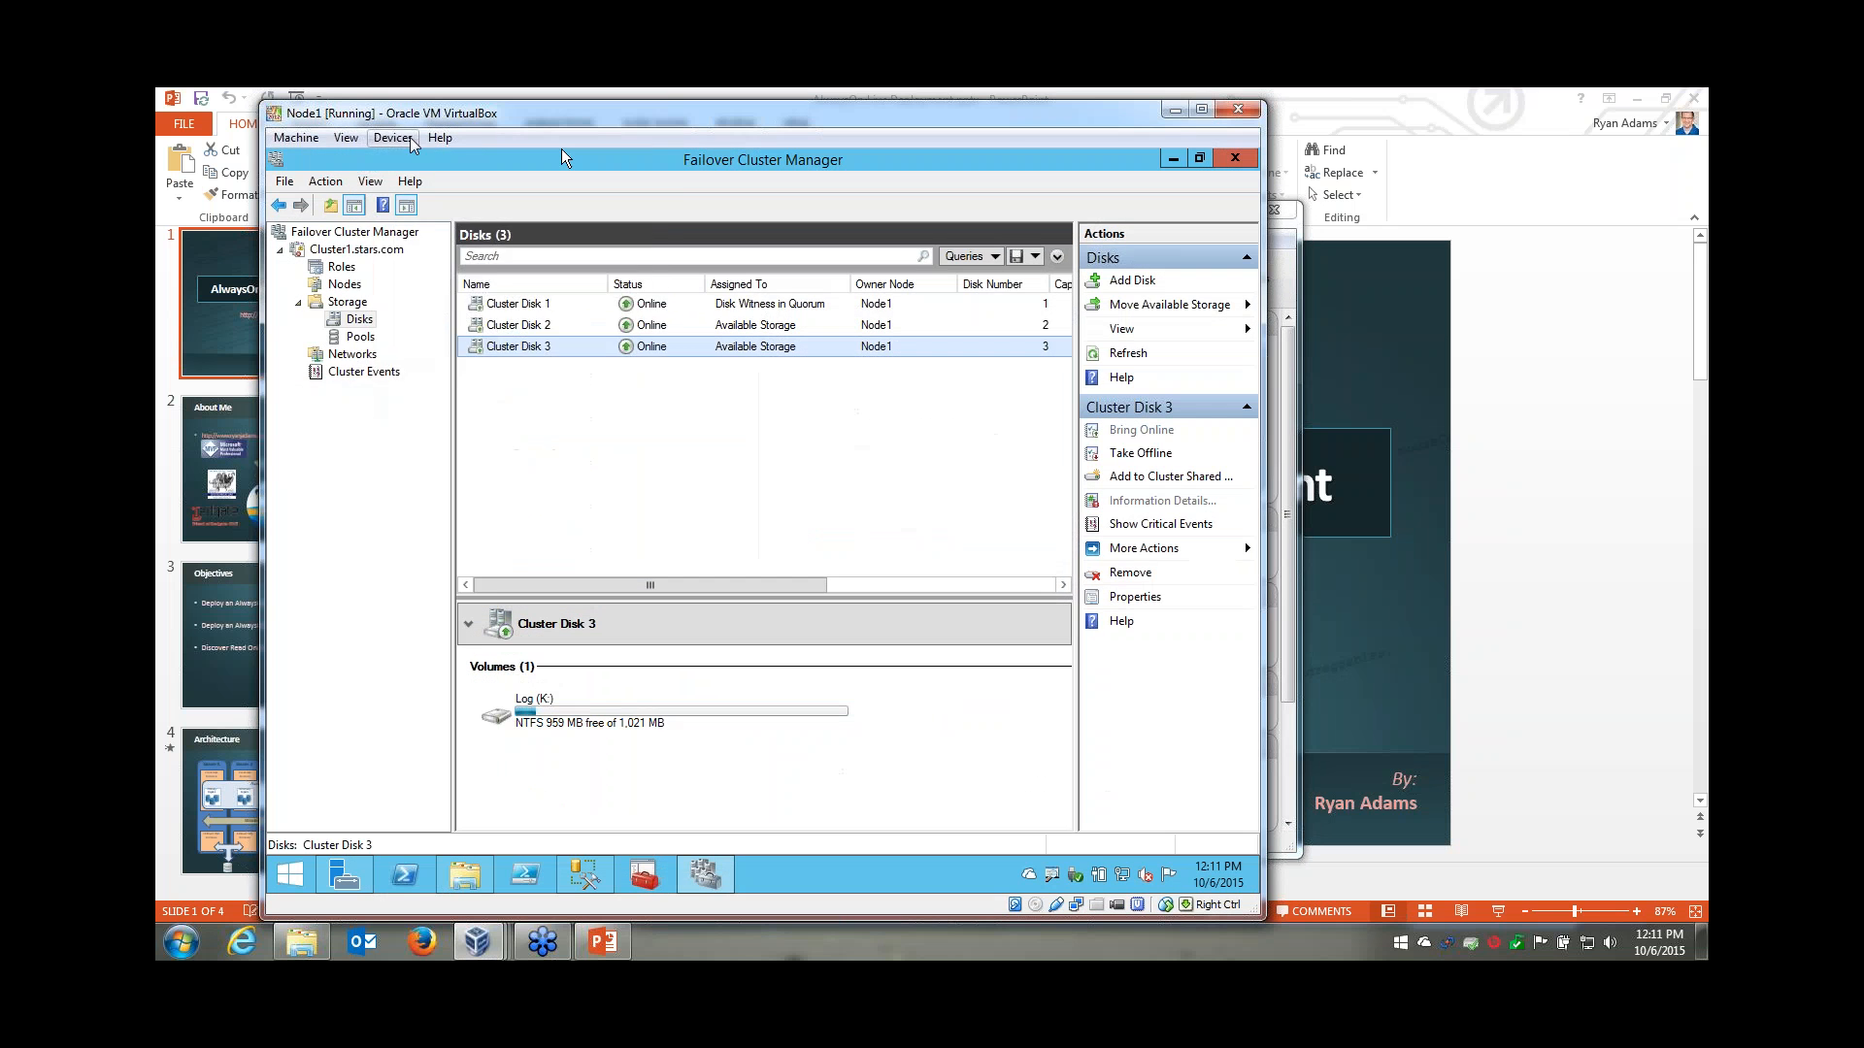
click(409, 140)
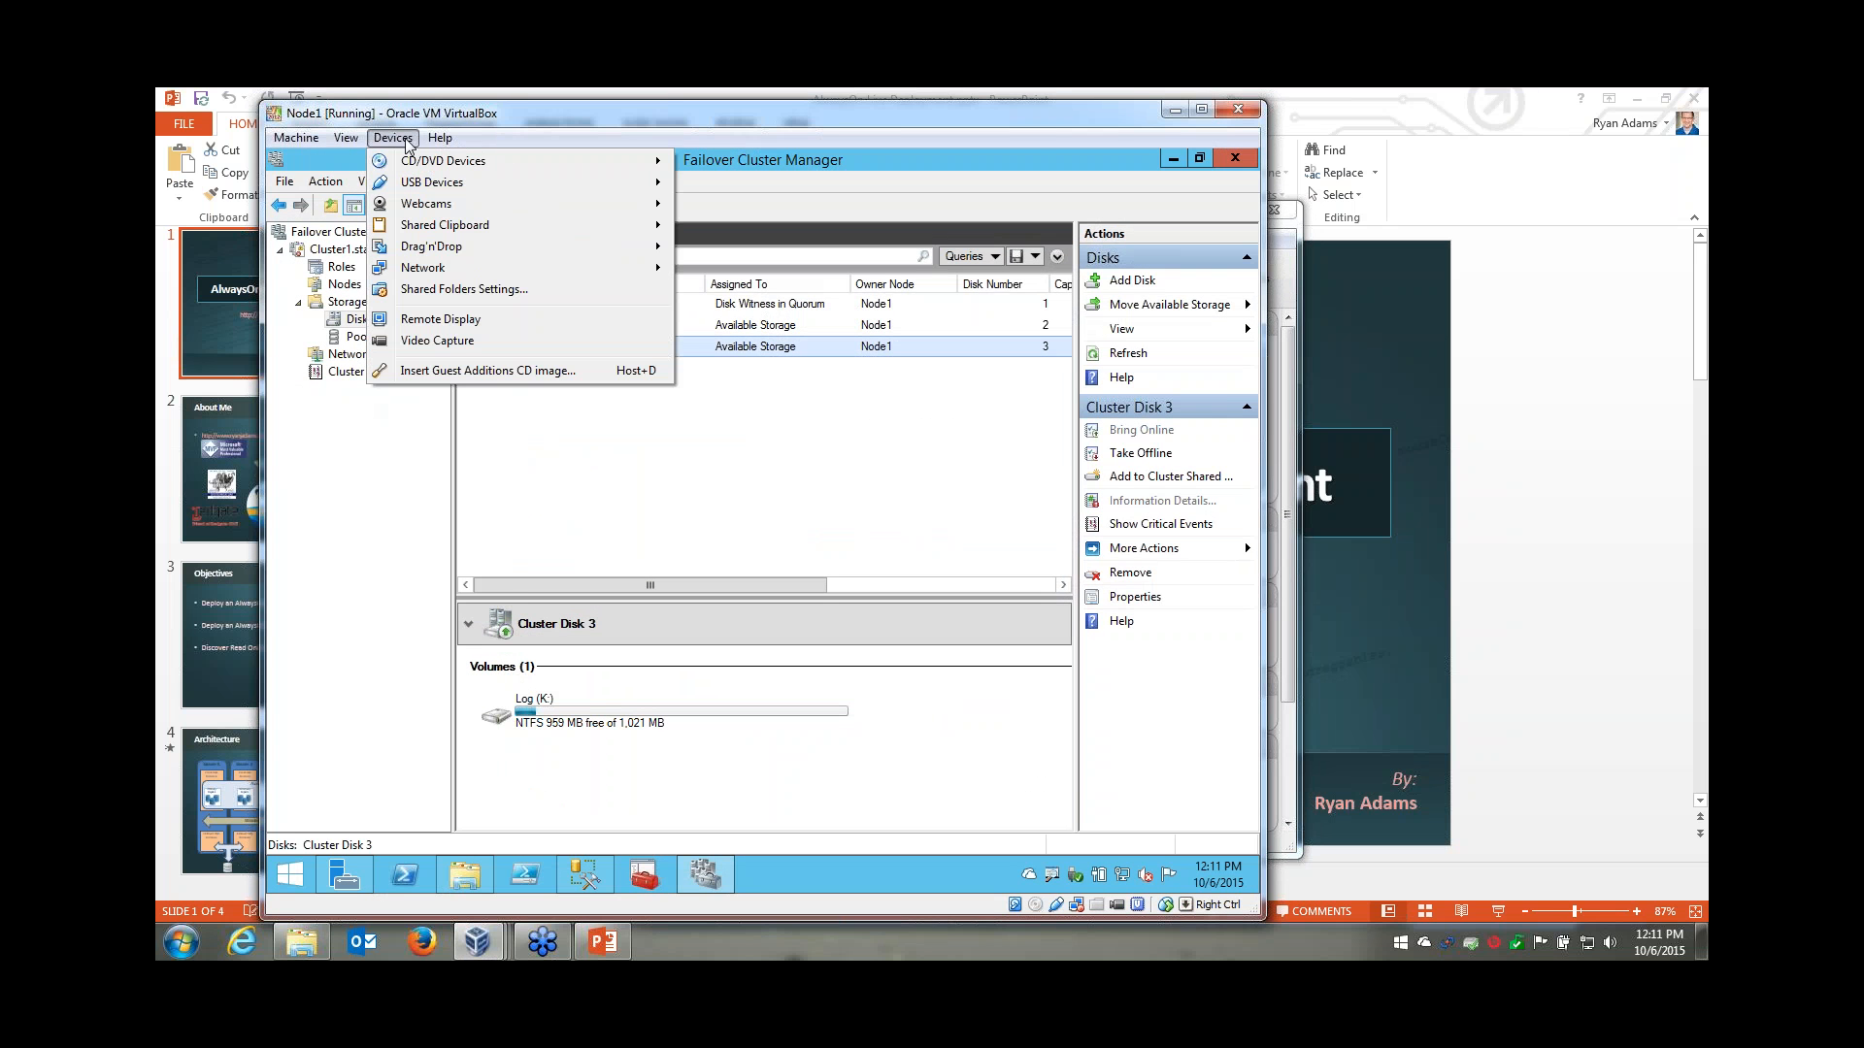
mouse_move(647, 160)
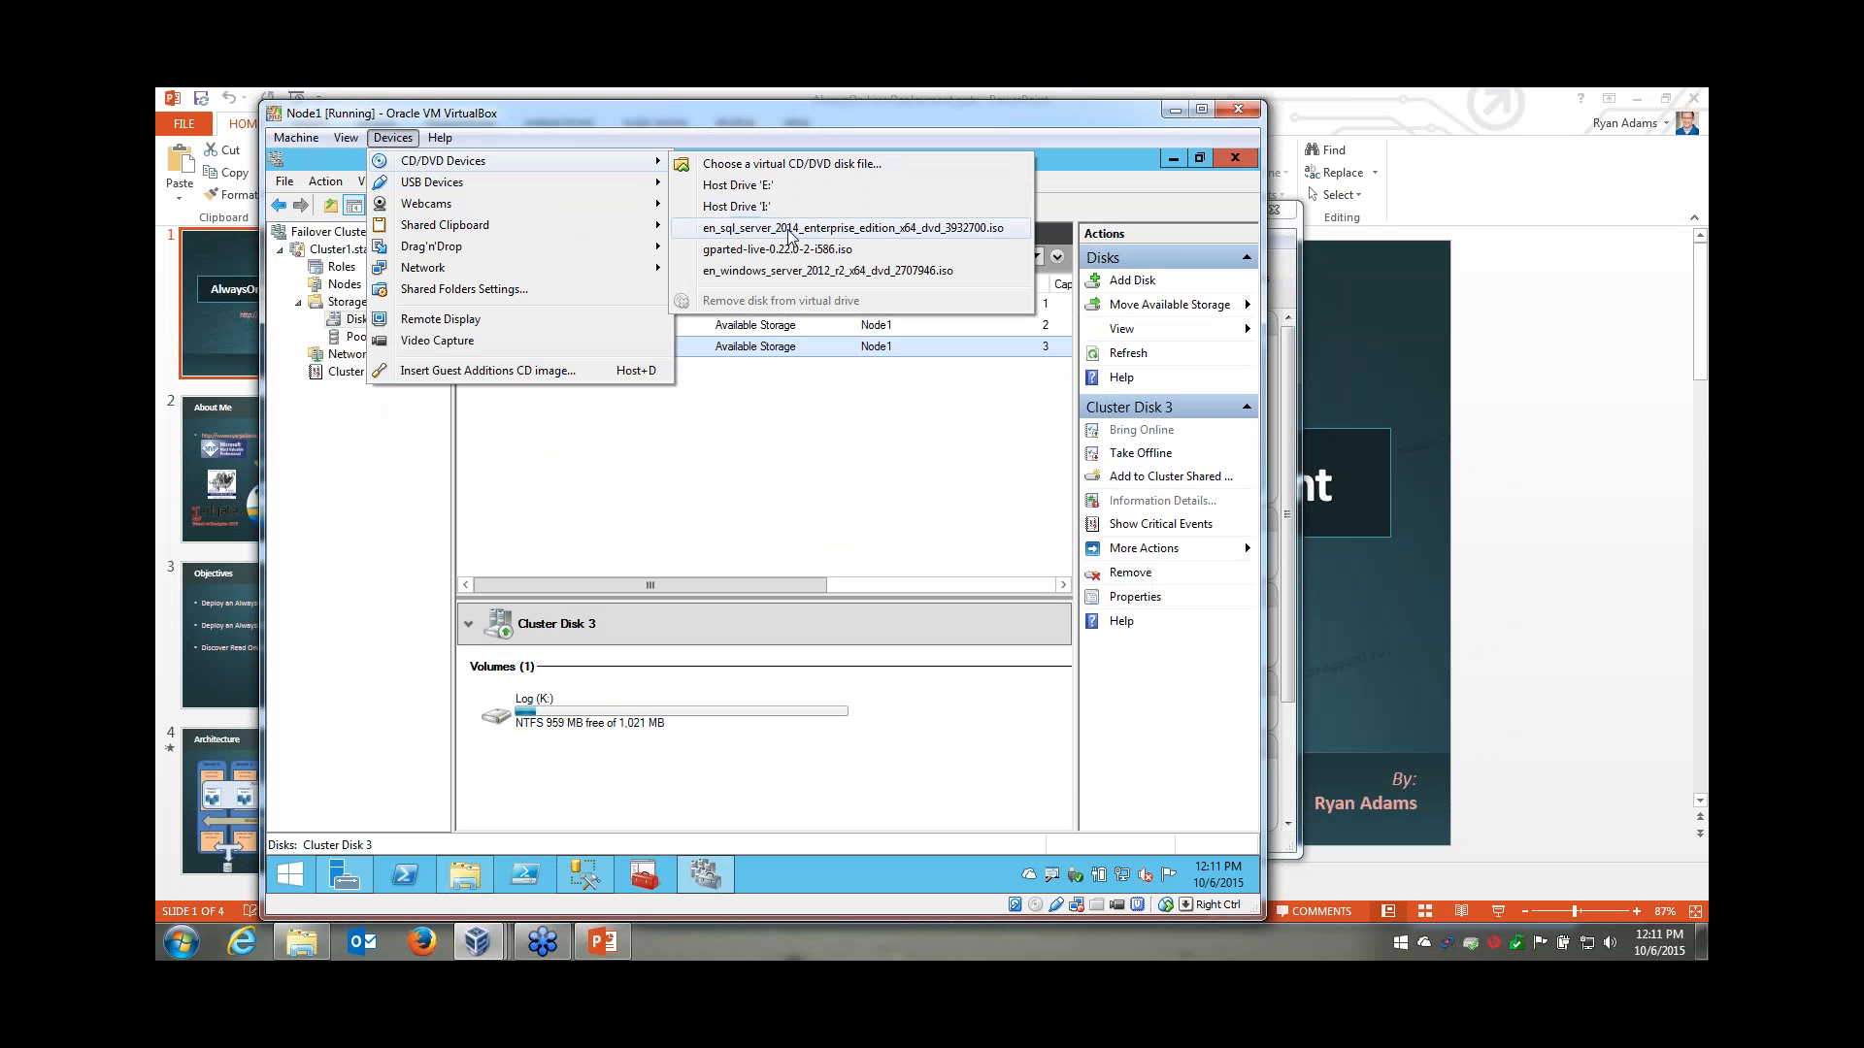
click(790, 229)
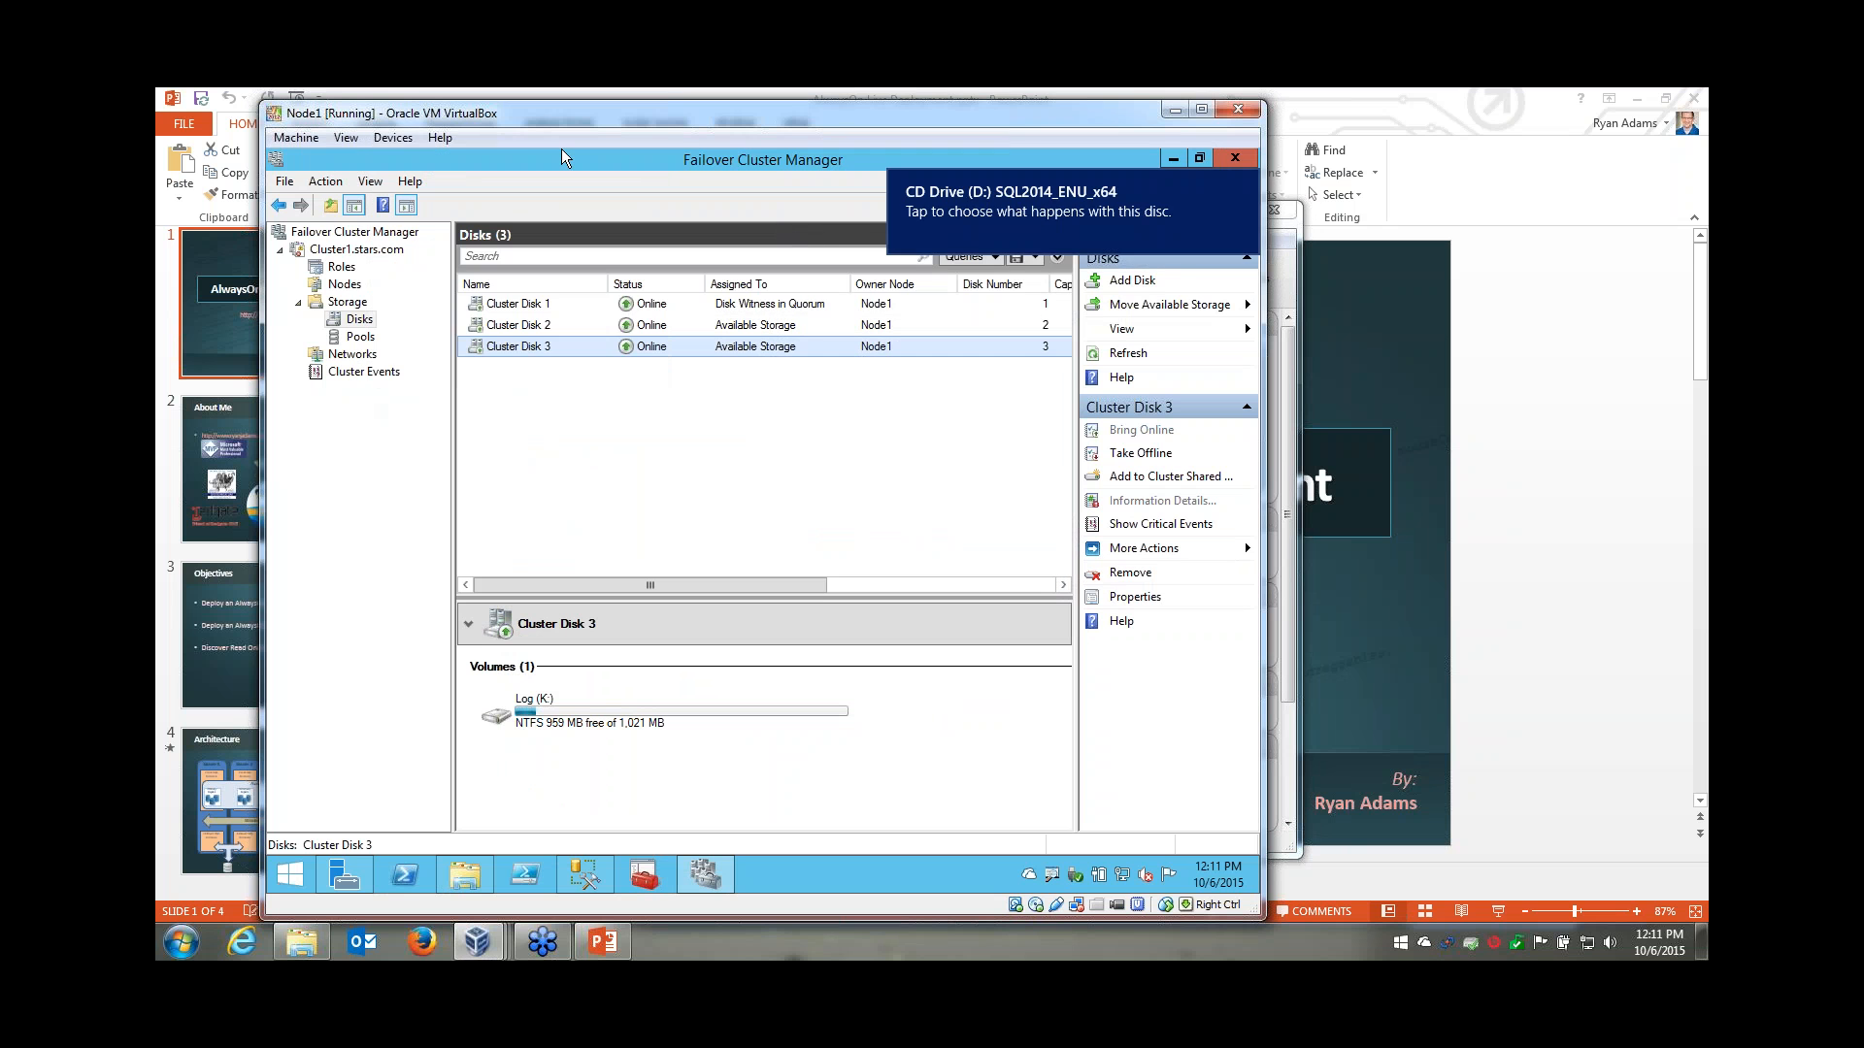
Try to start a new SQL Server failover cluster installation from the mounted SQL Server 2014 disc's SETUP.EXE, then exit setup.
click(973, 221)
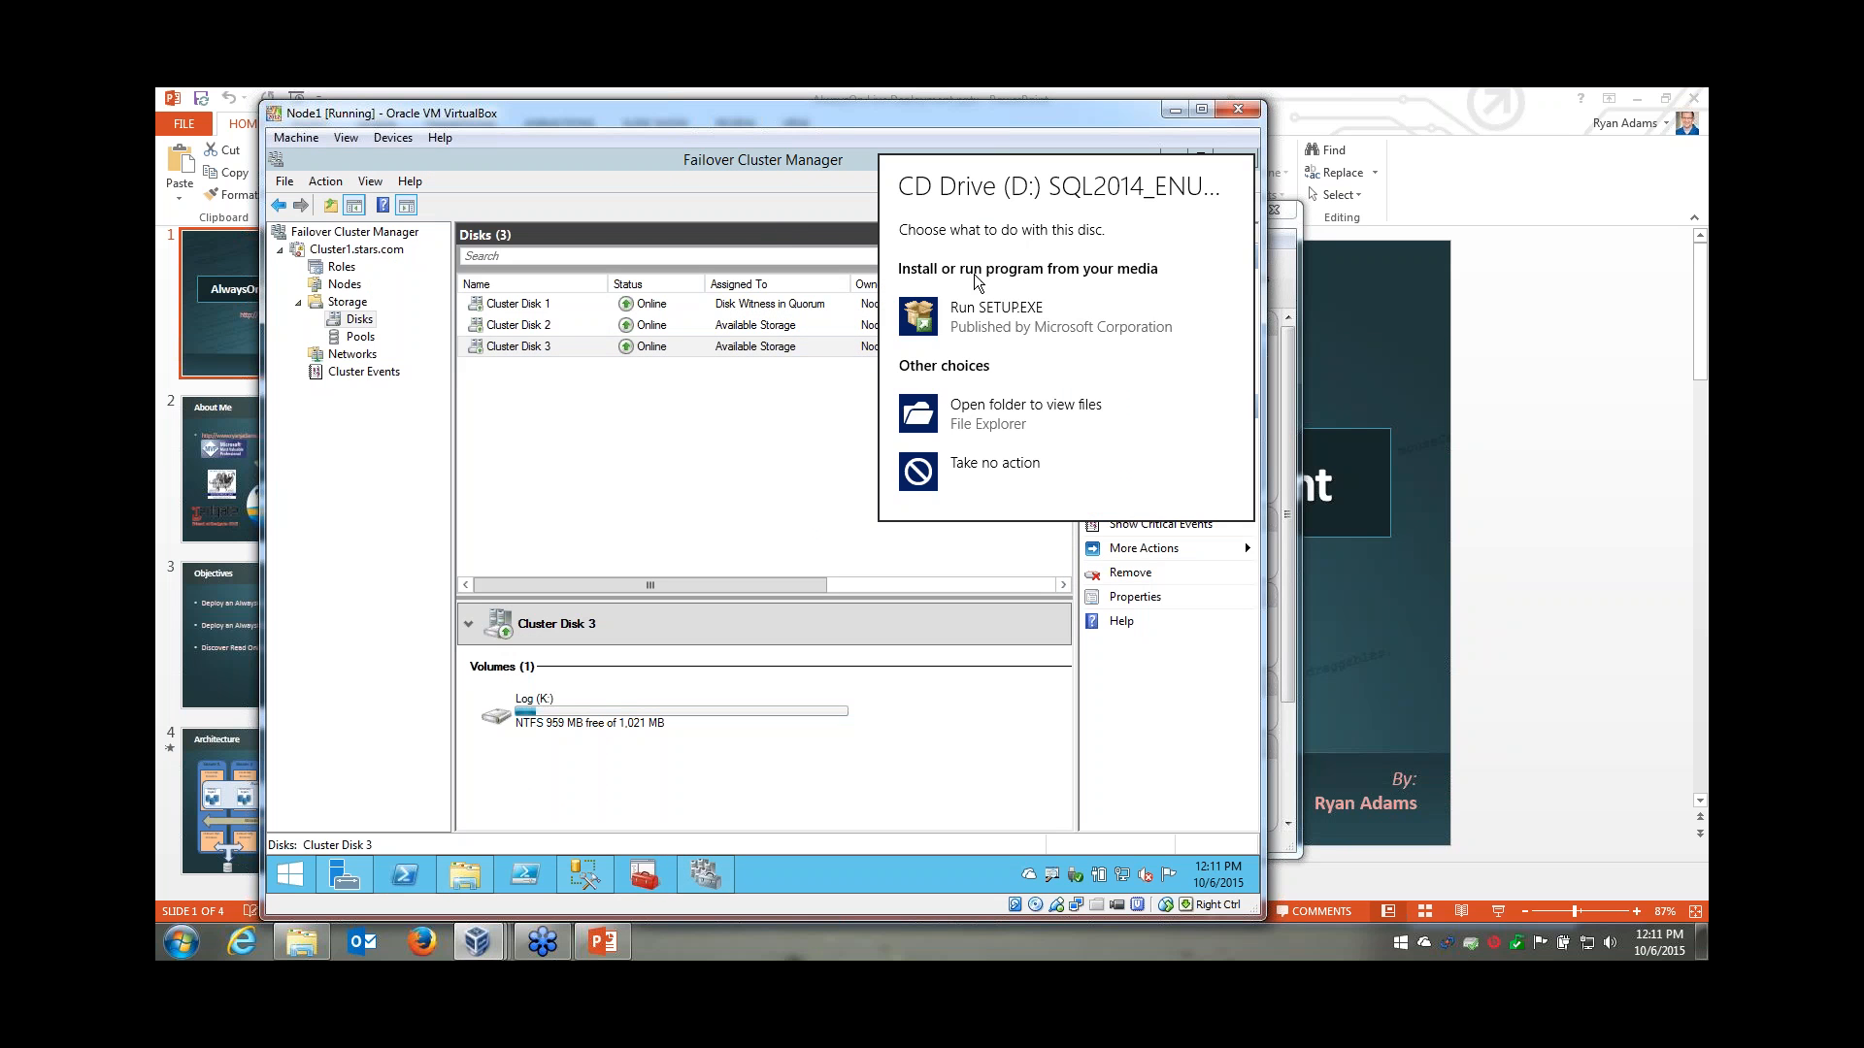
click(980, 338)
key(Control_R+f)
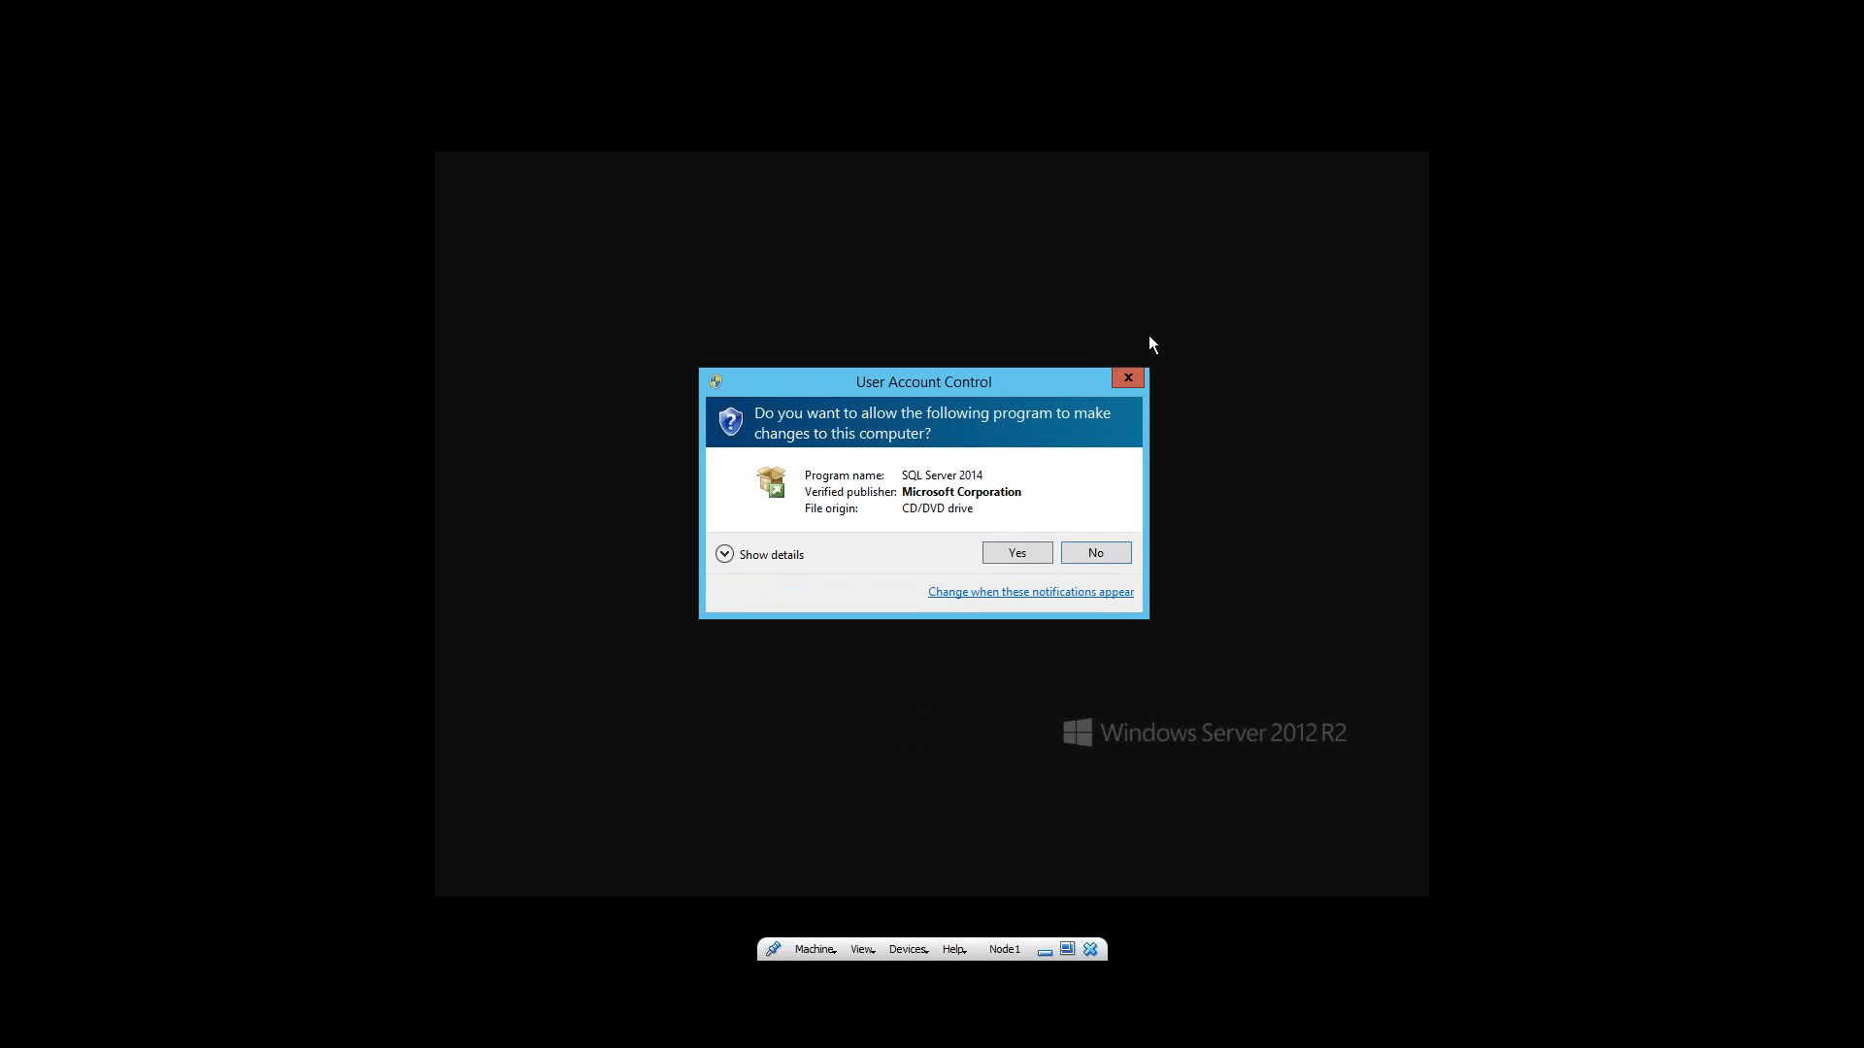
click(1004, 555)
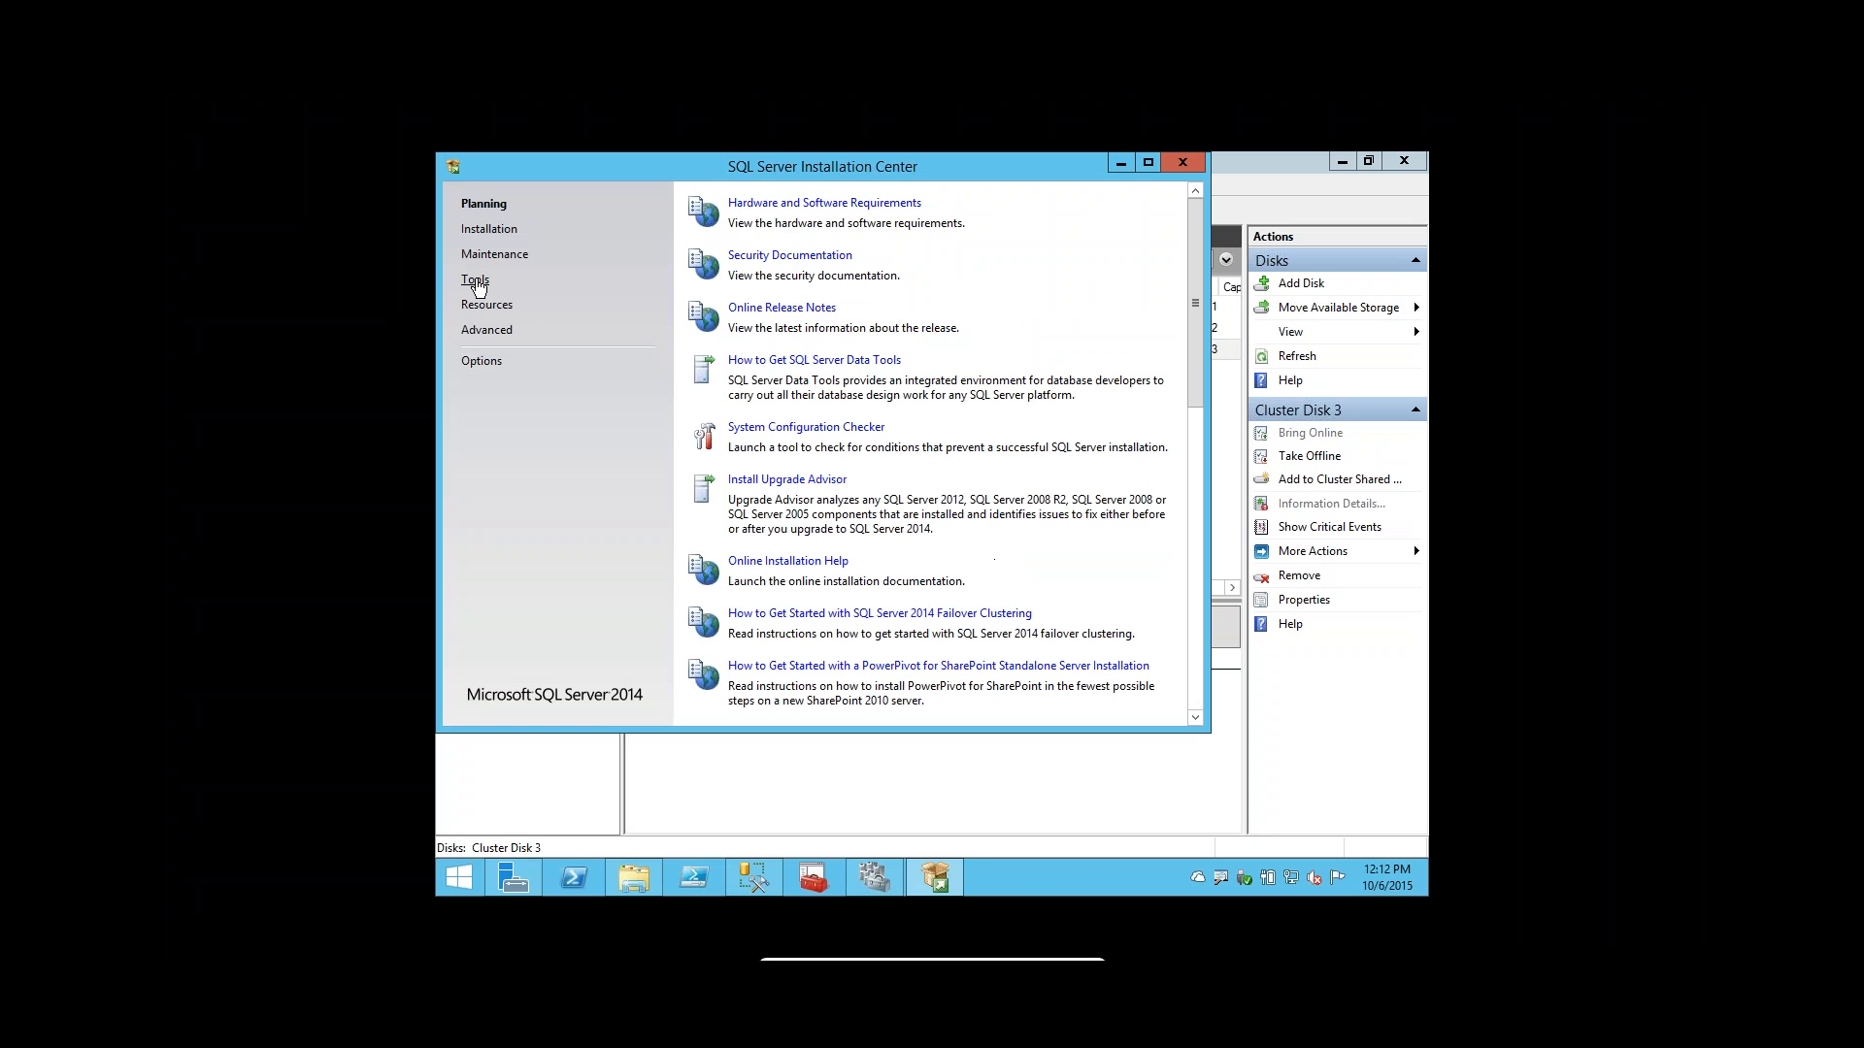
click(494, 233)
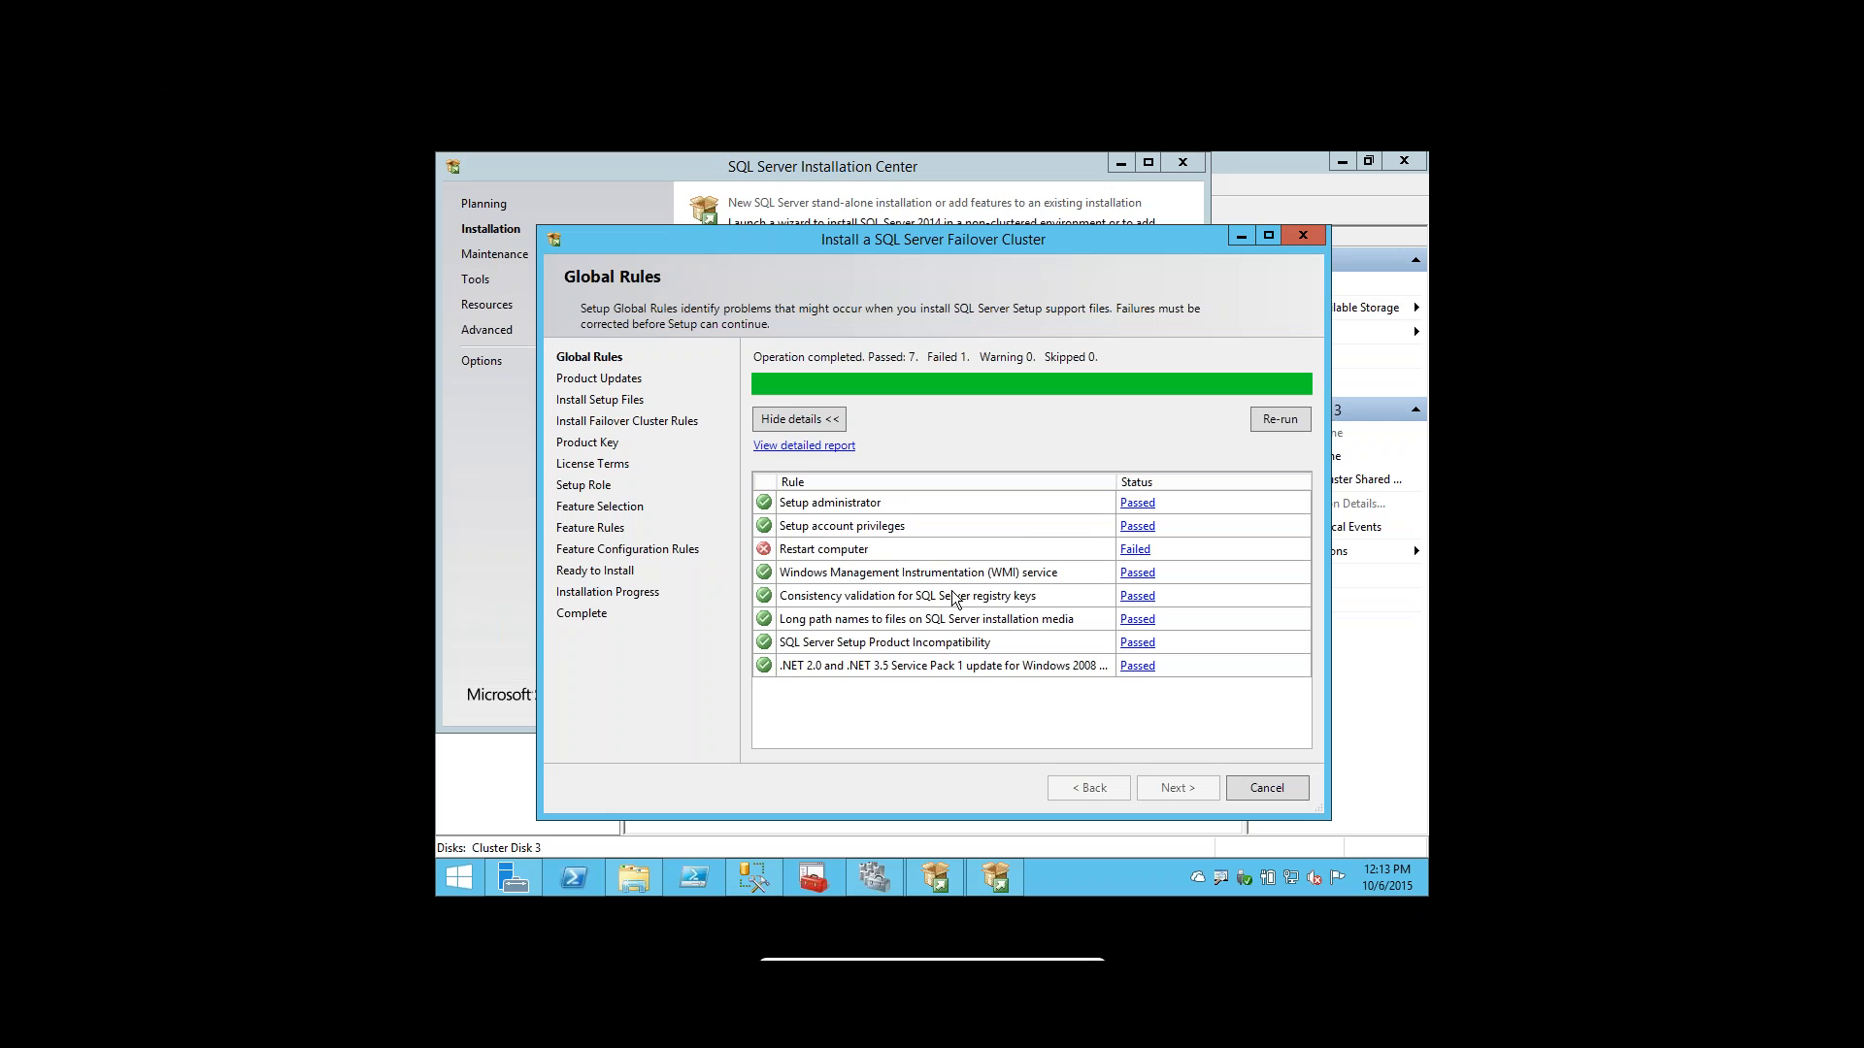
click(1267, 788)
click(1094, 559)
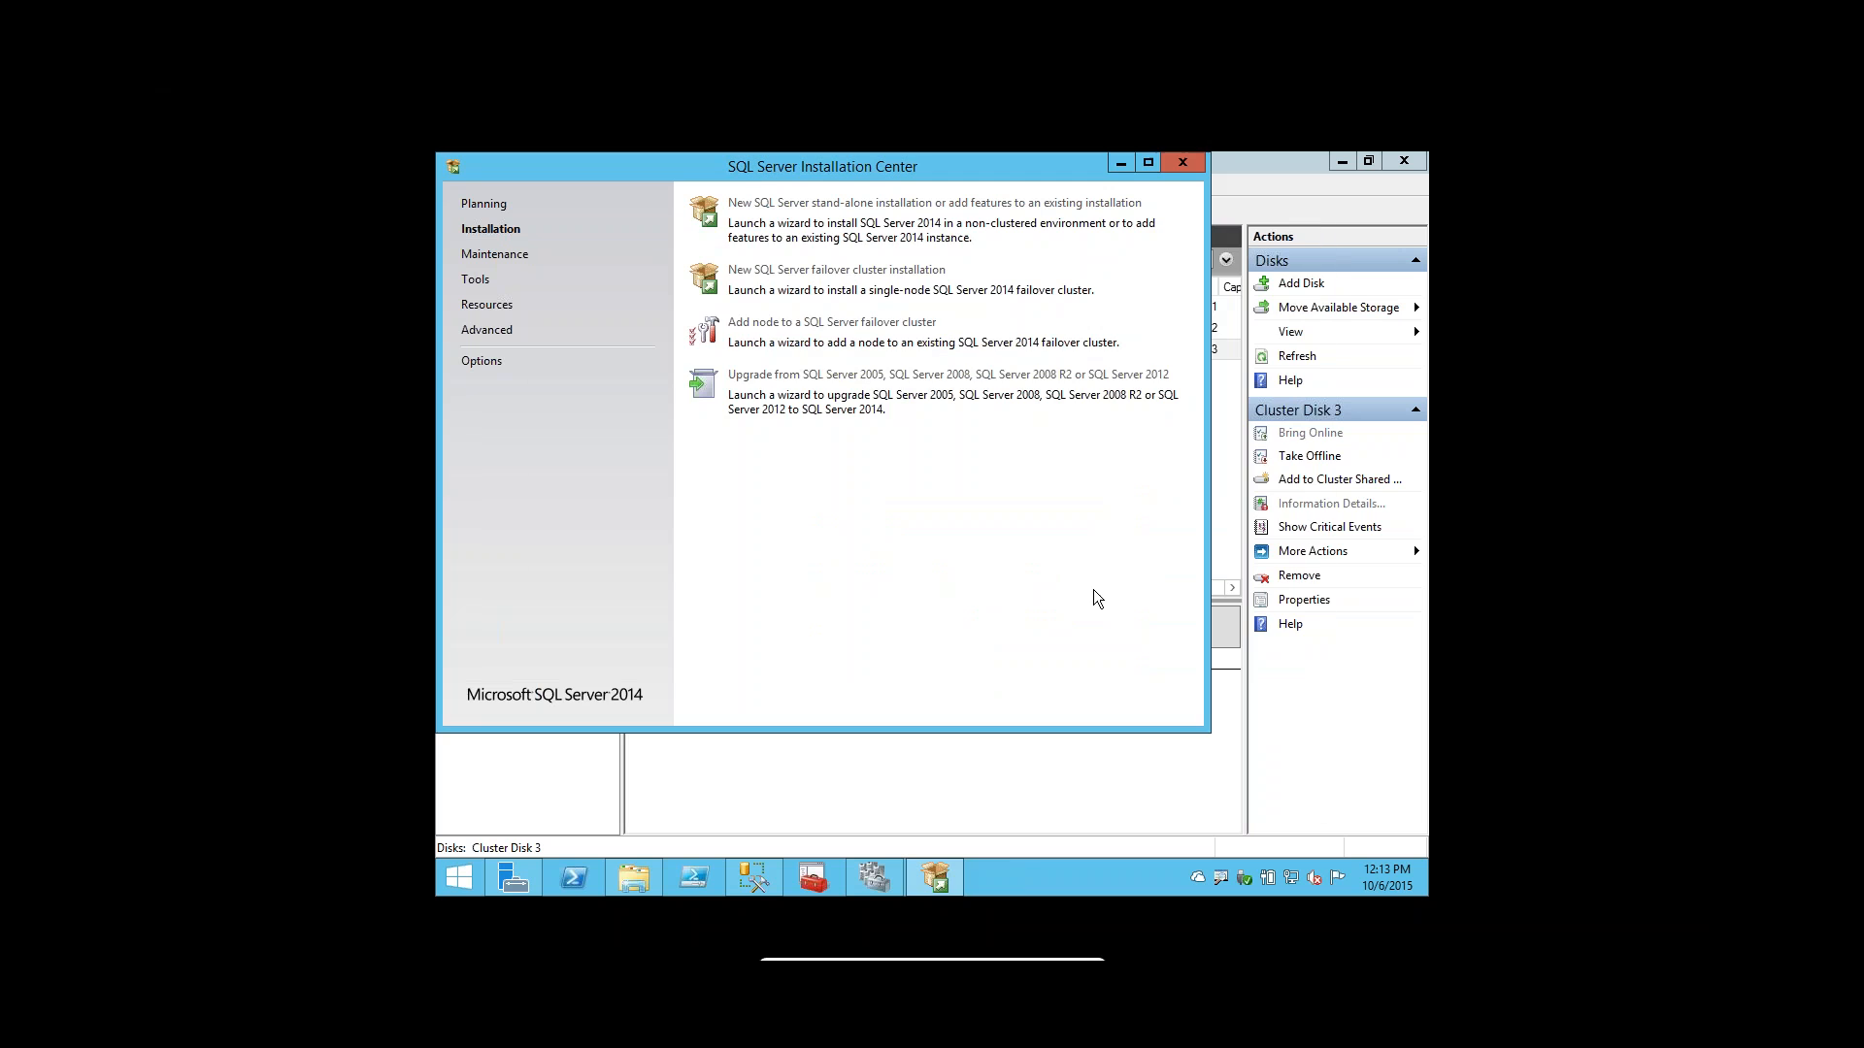
click(1182, 165)
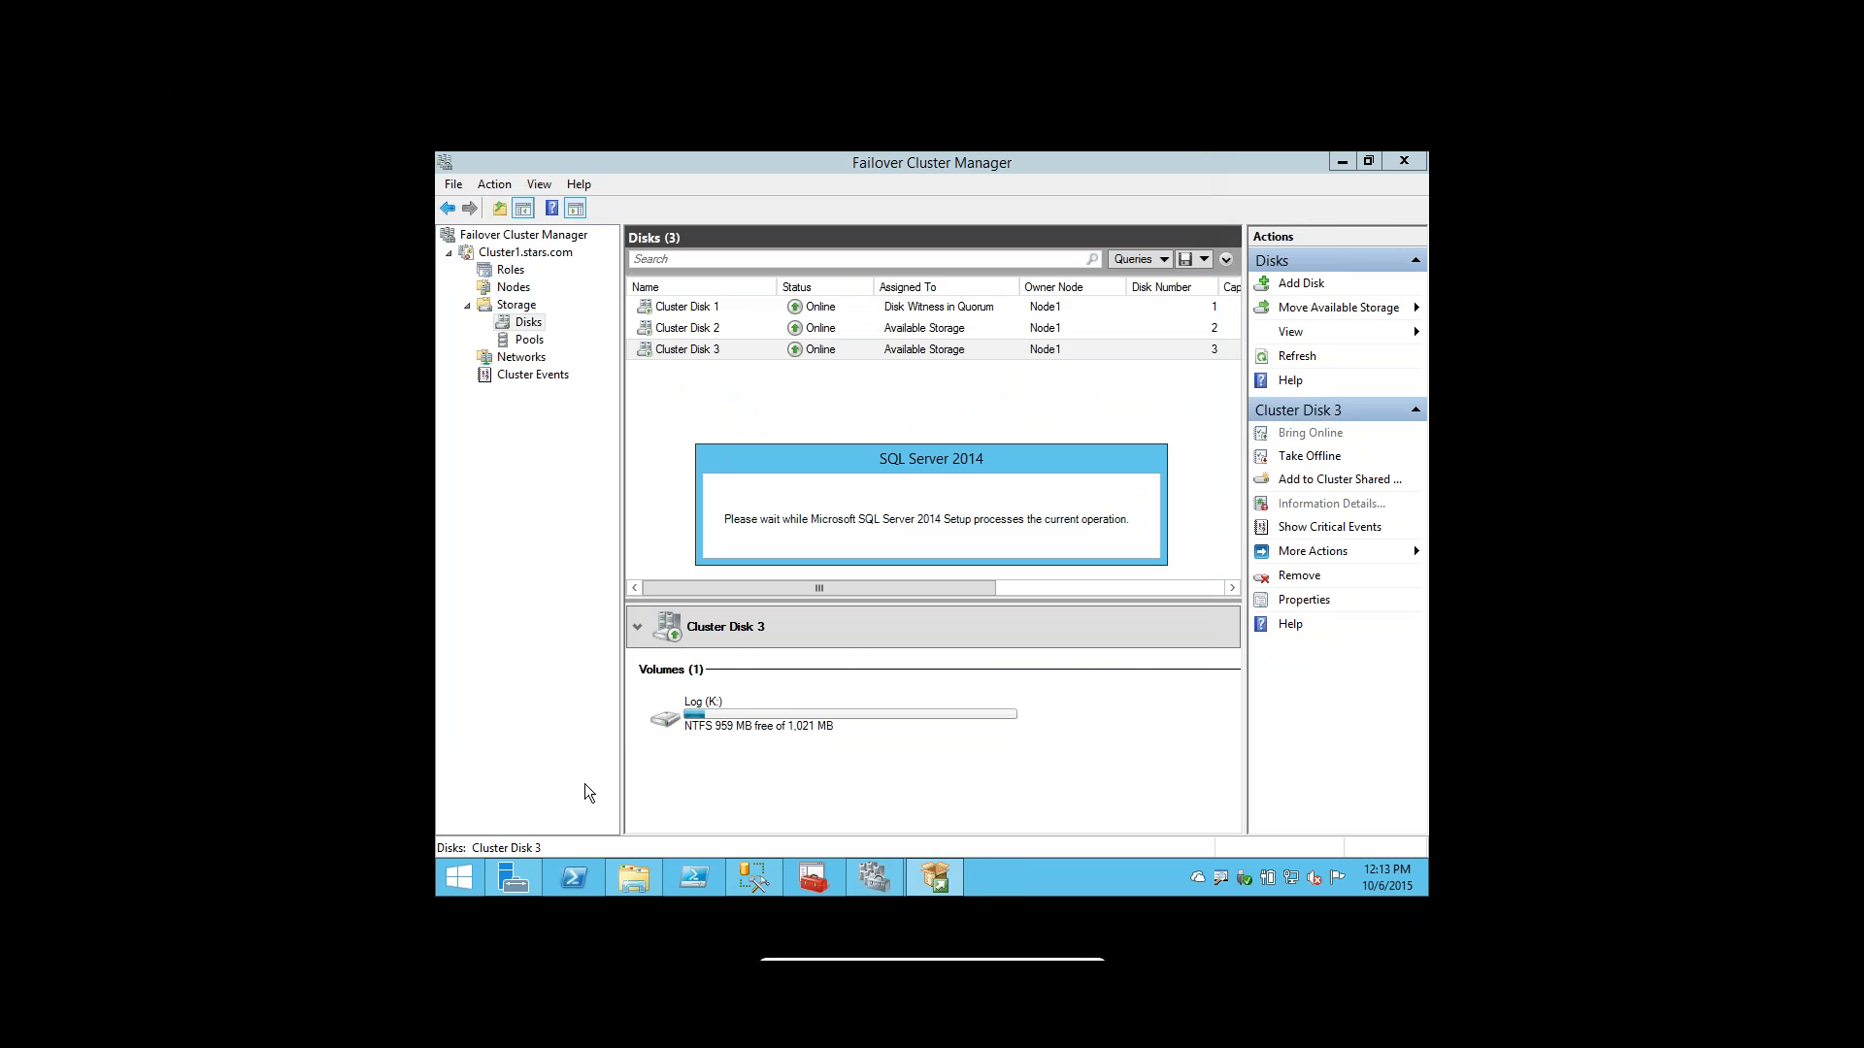
Restart Node1 with the reason Other (Unplanned).
click(470, 876)
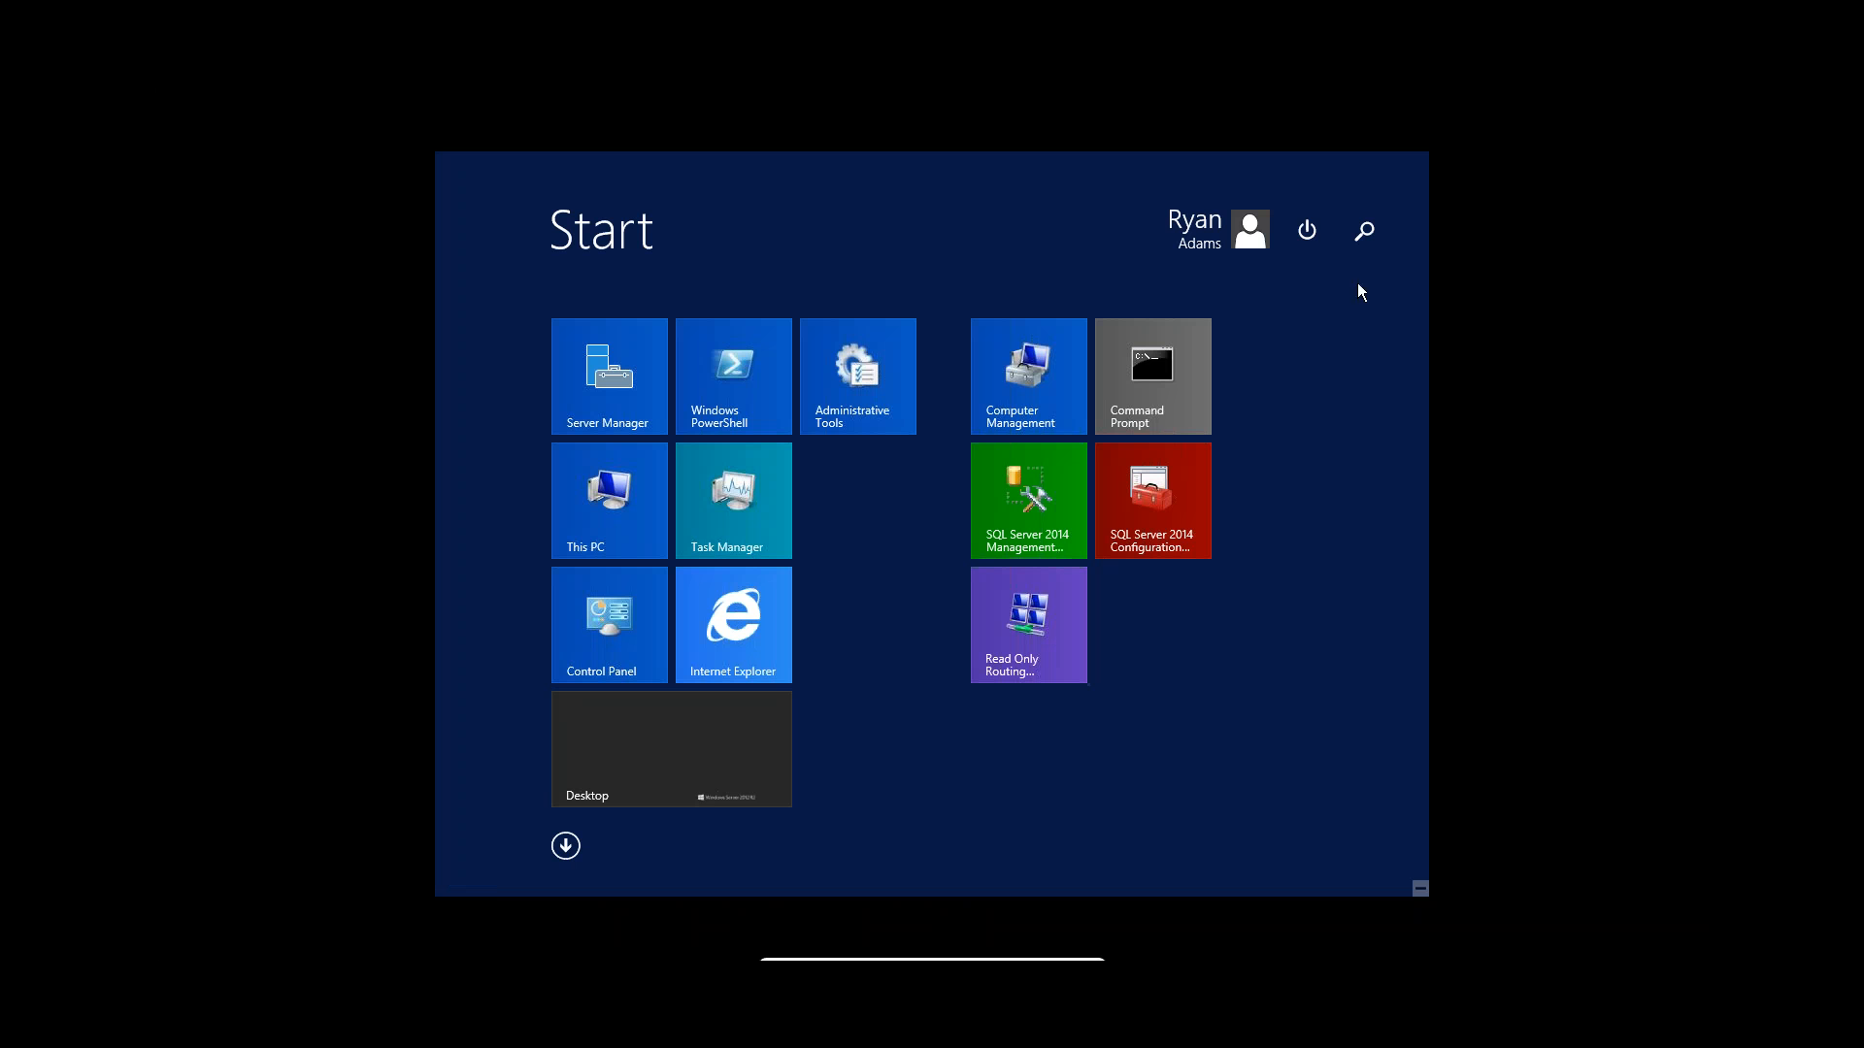
click(1318, 231)
click(1300, 335)
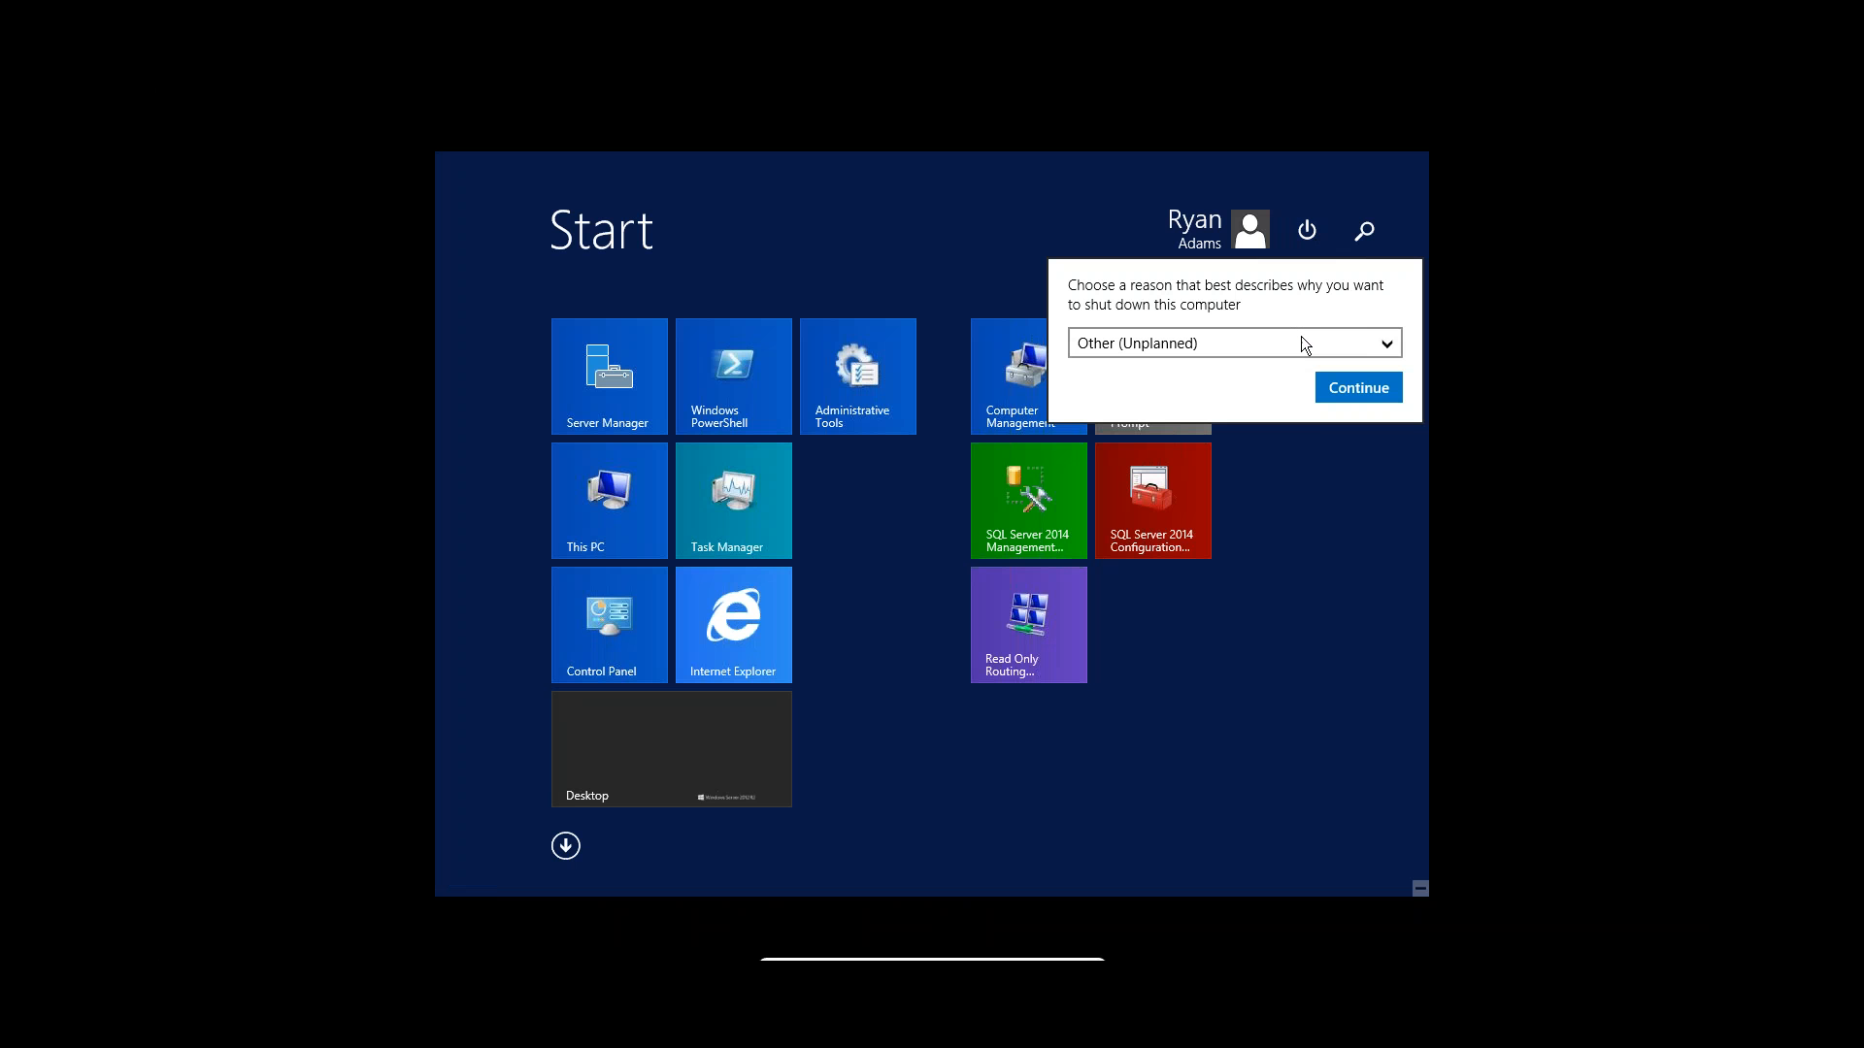
click(1338, 398)
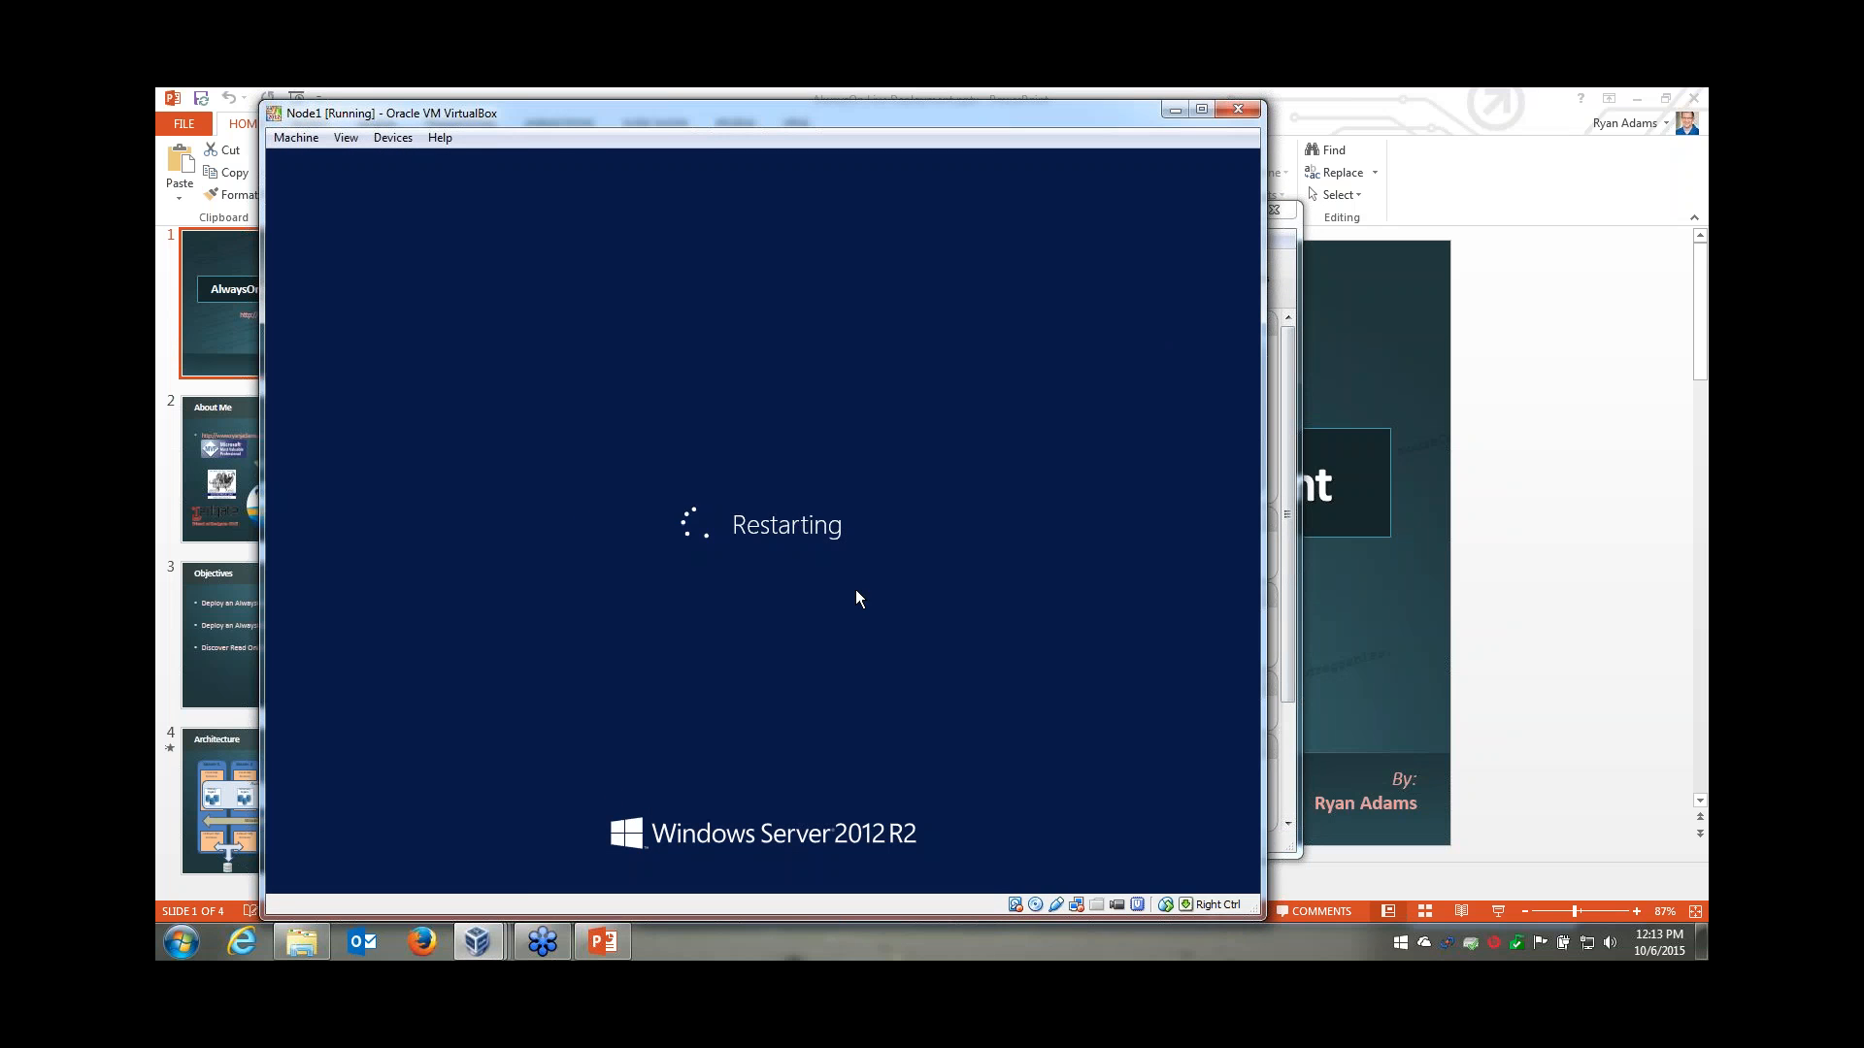
Switch to the Node2 virtual machine and unlock the signed-in session with the account password.
mouse_move(470, 951)
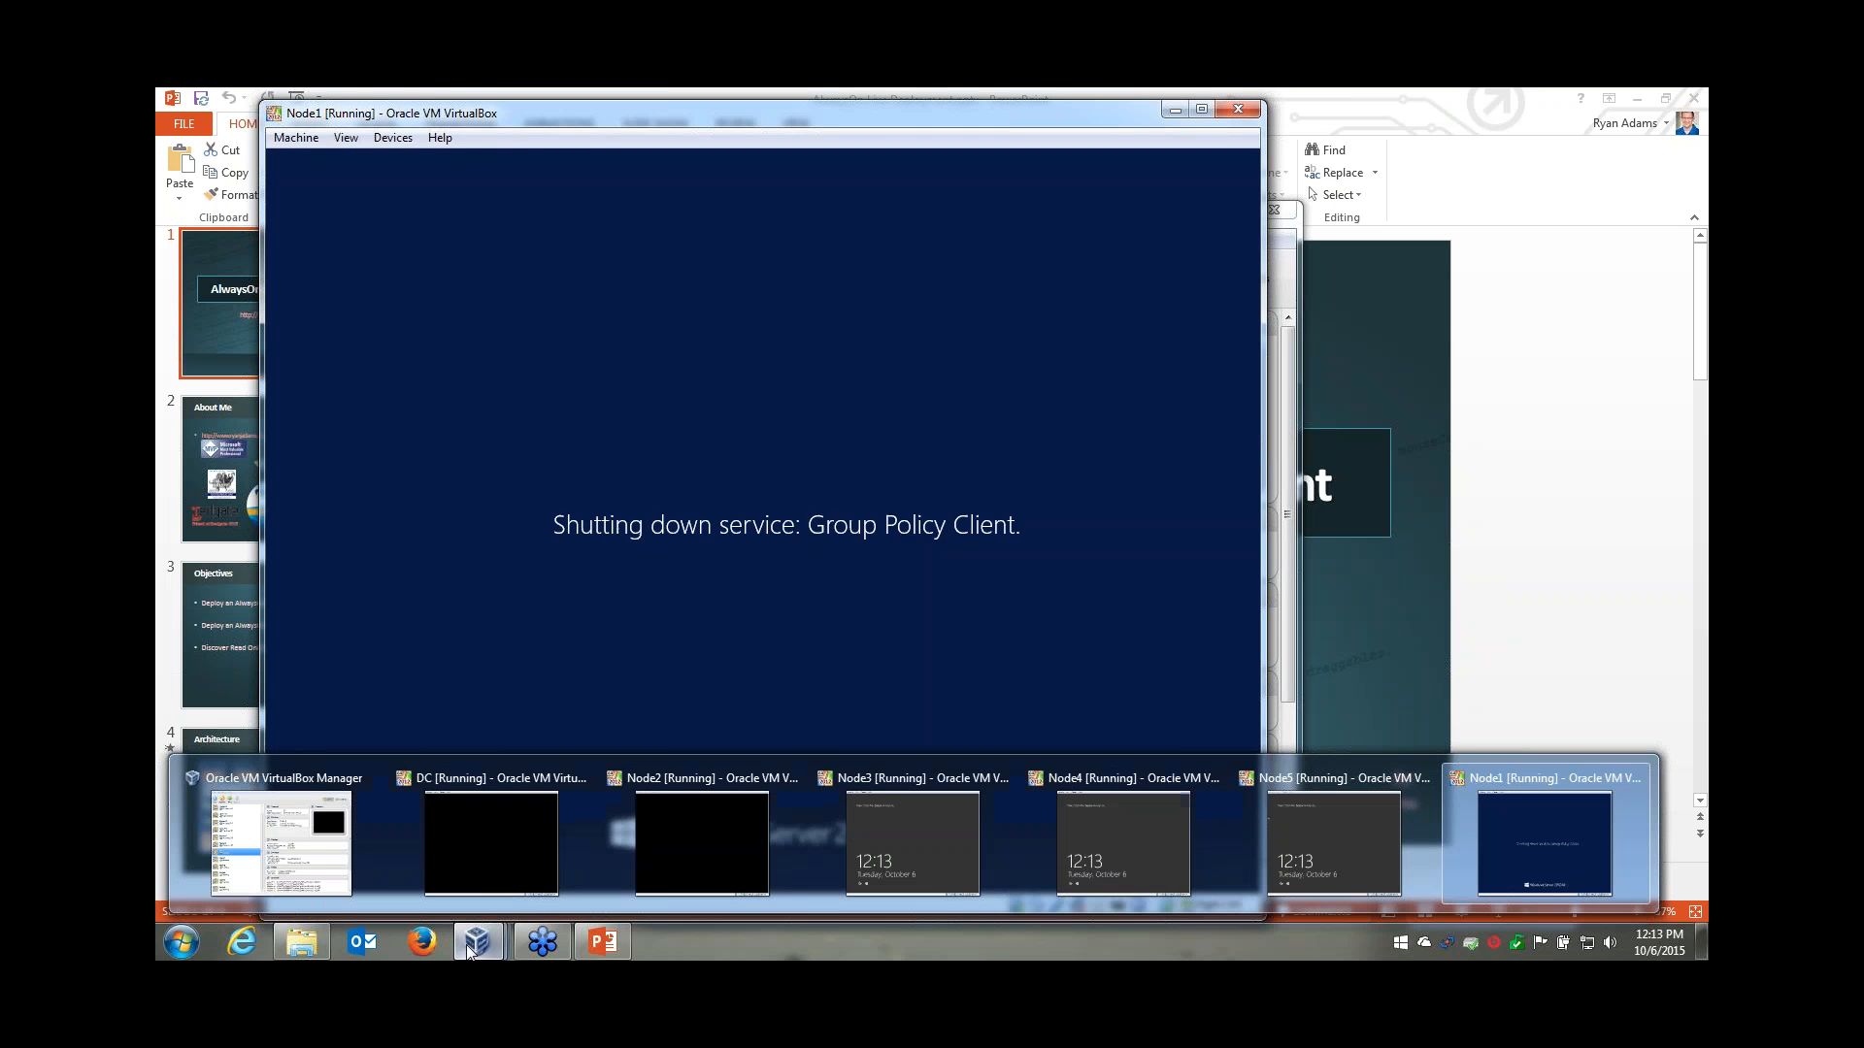
click(691, 857)
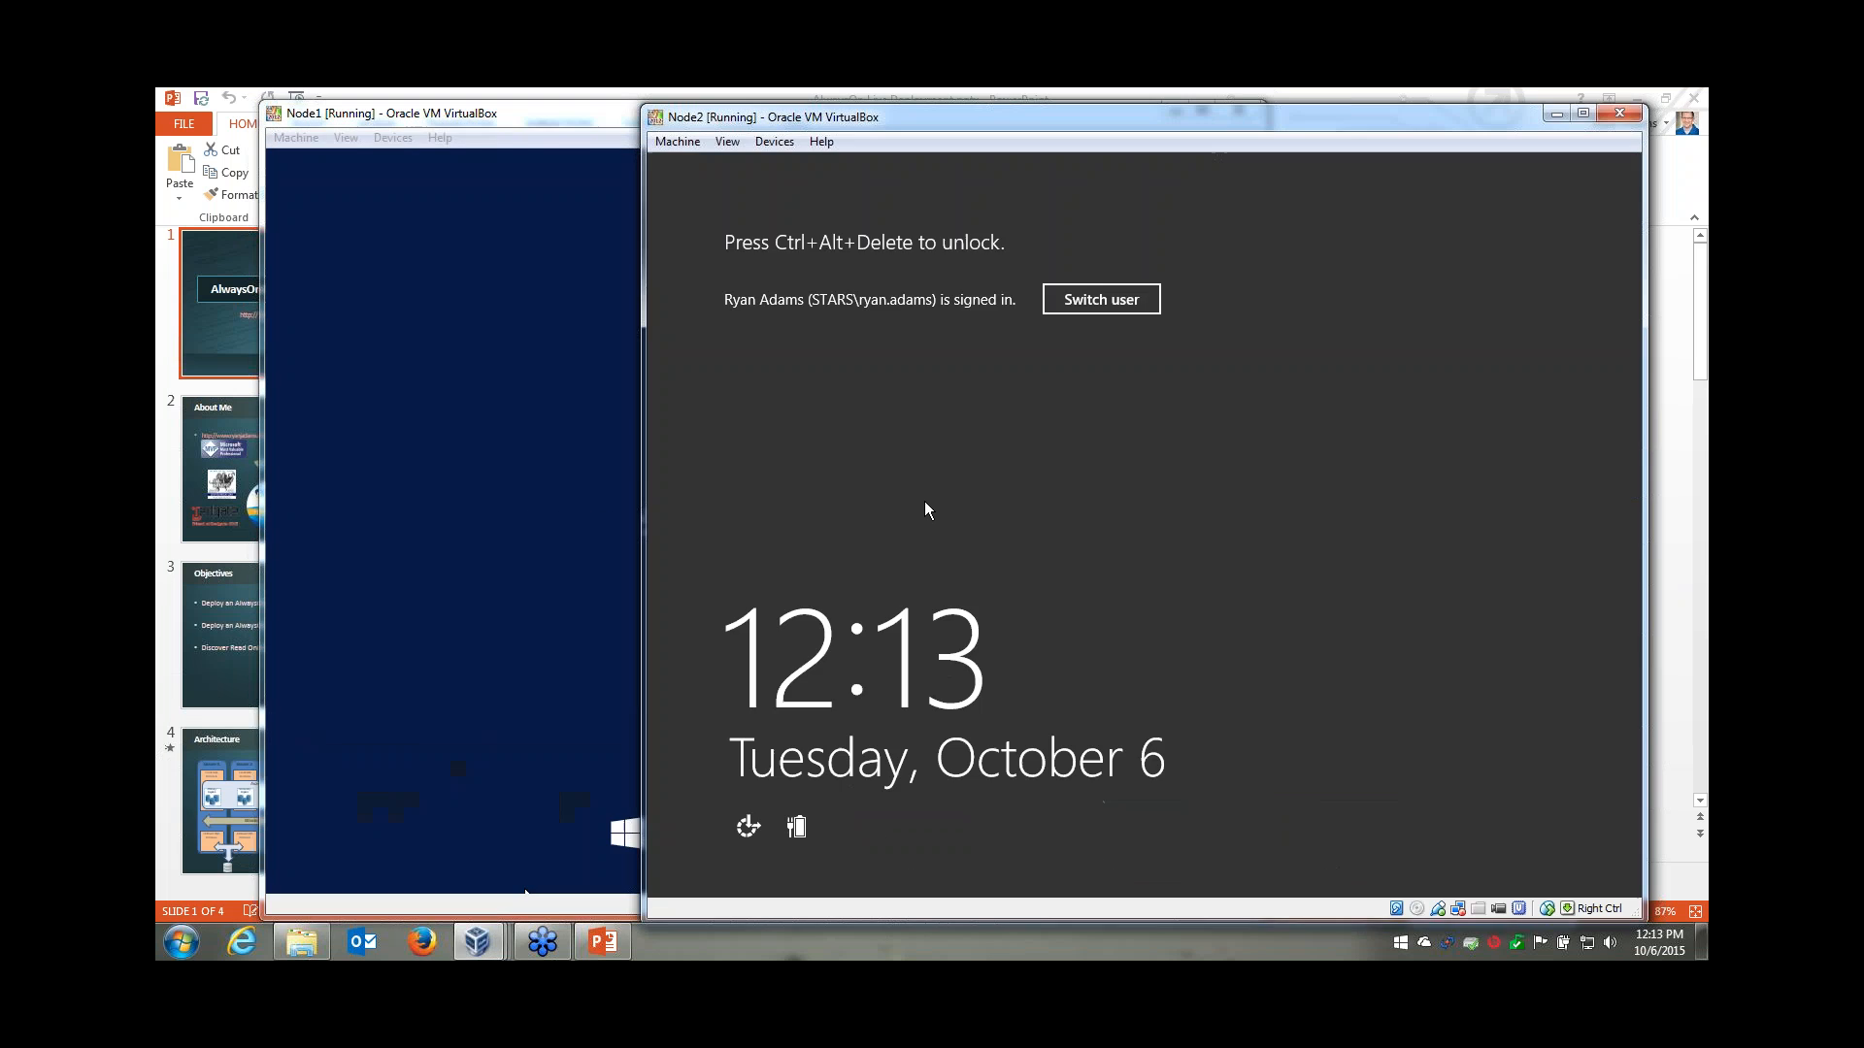
key(Control_R+Delete)
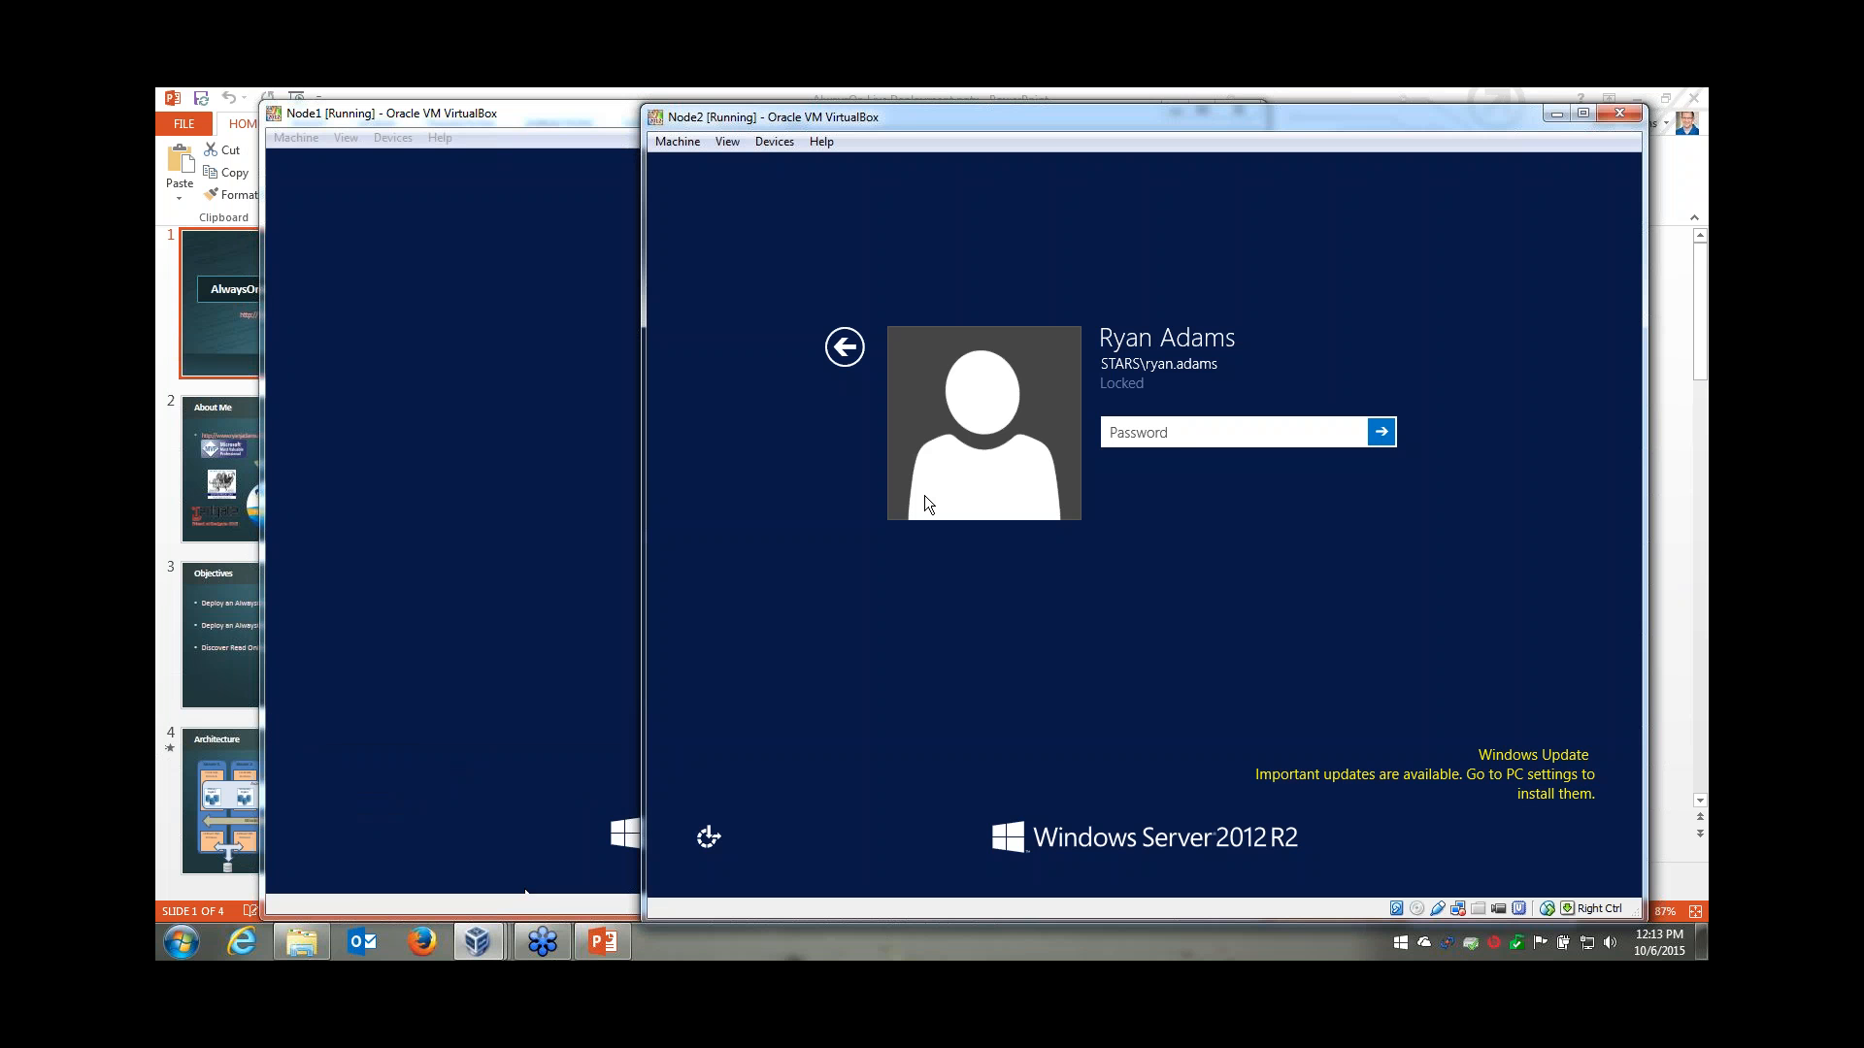
text(•••••••••)
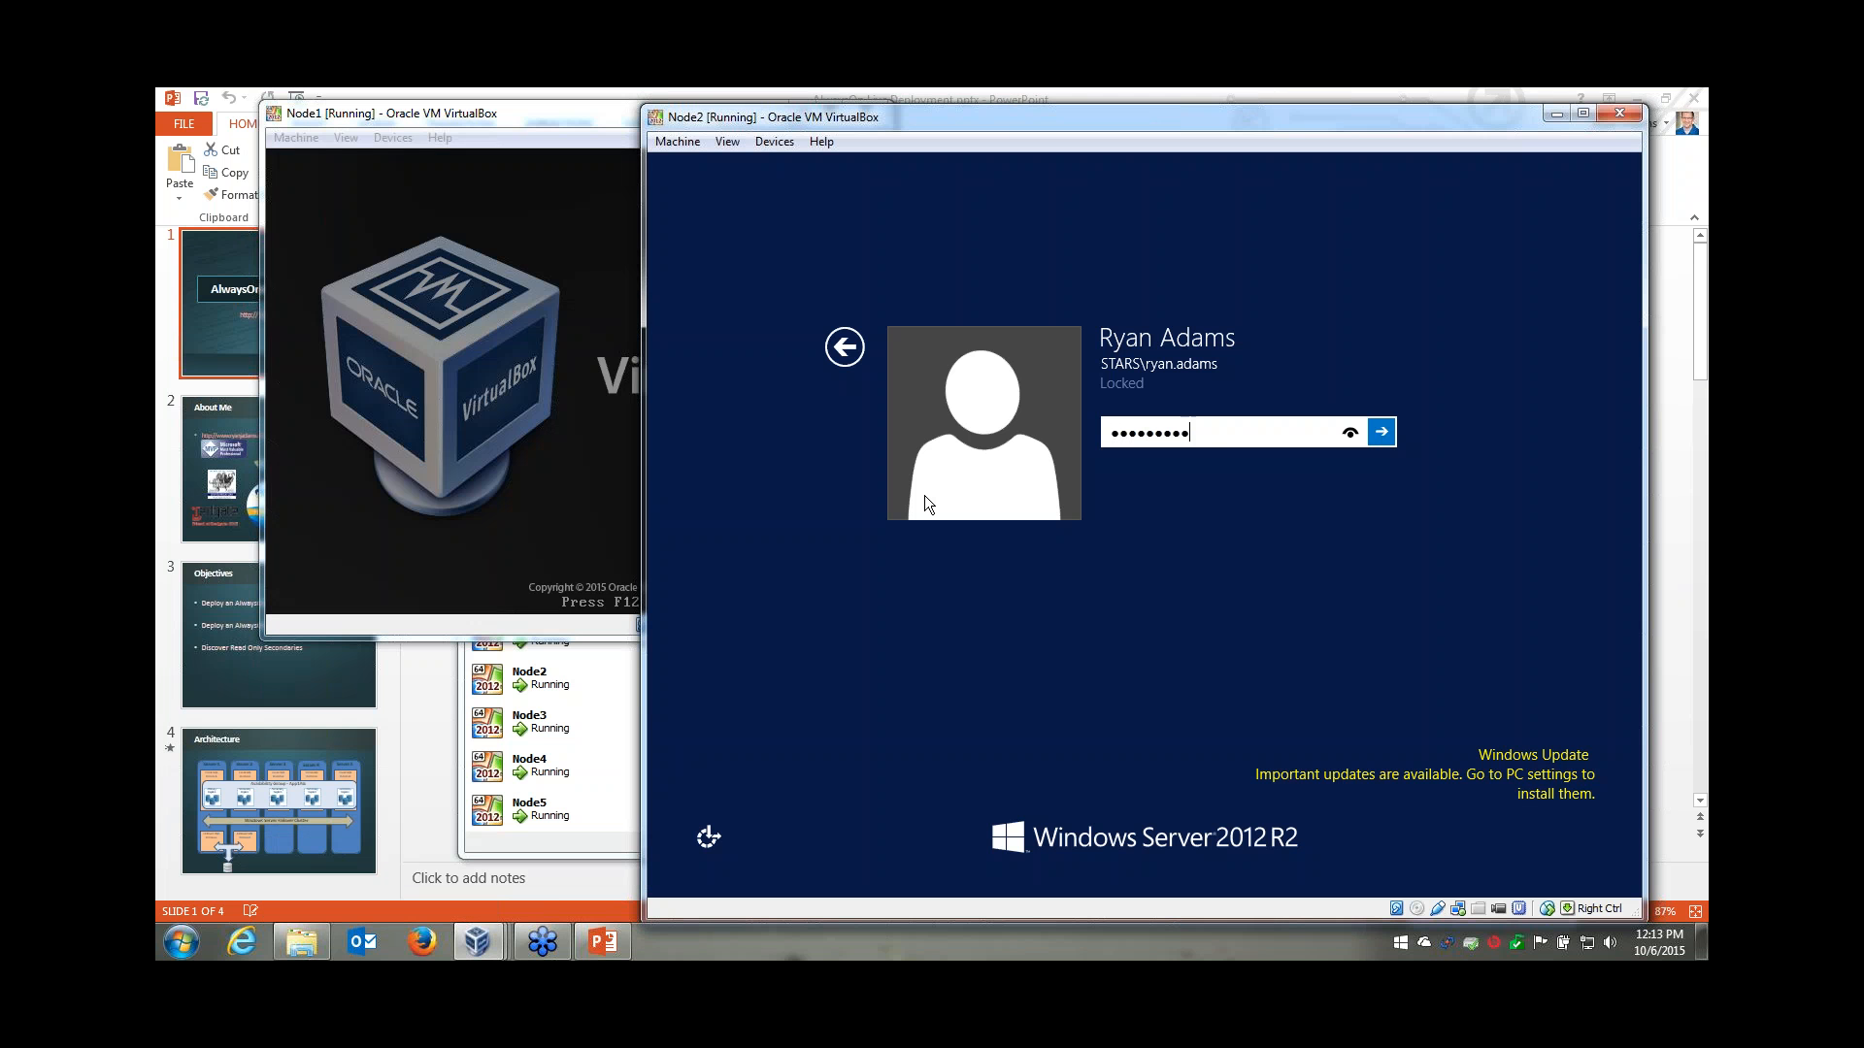
key(Return)
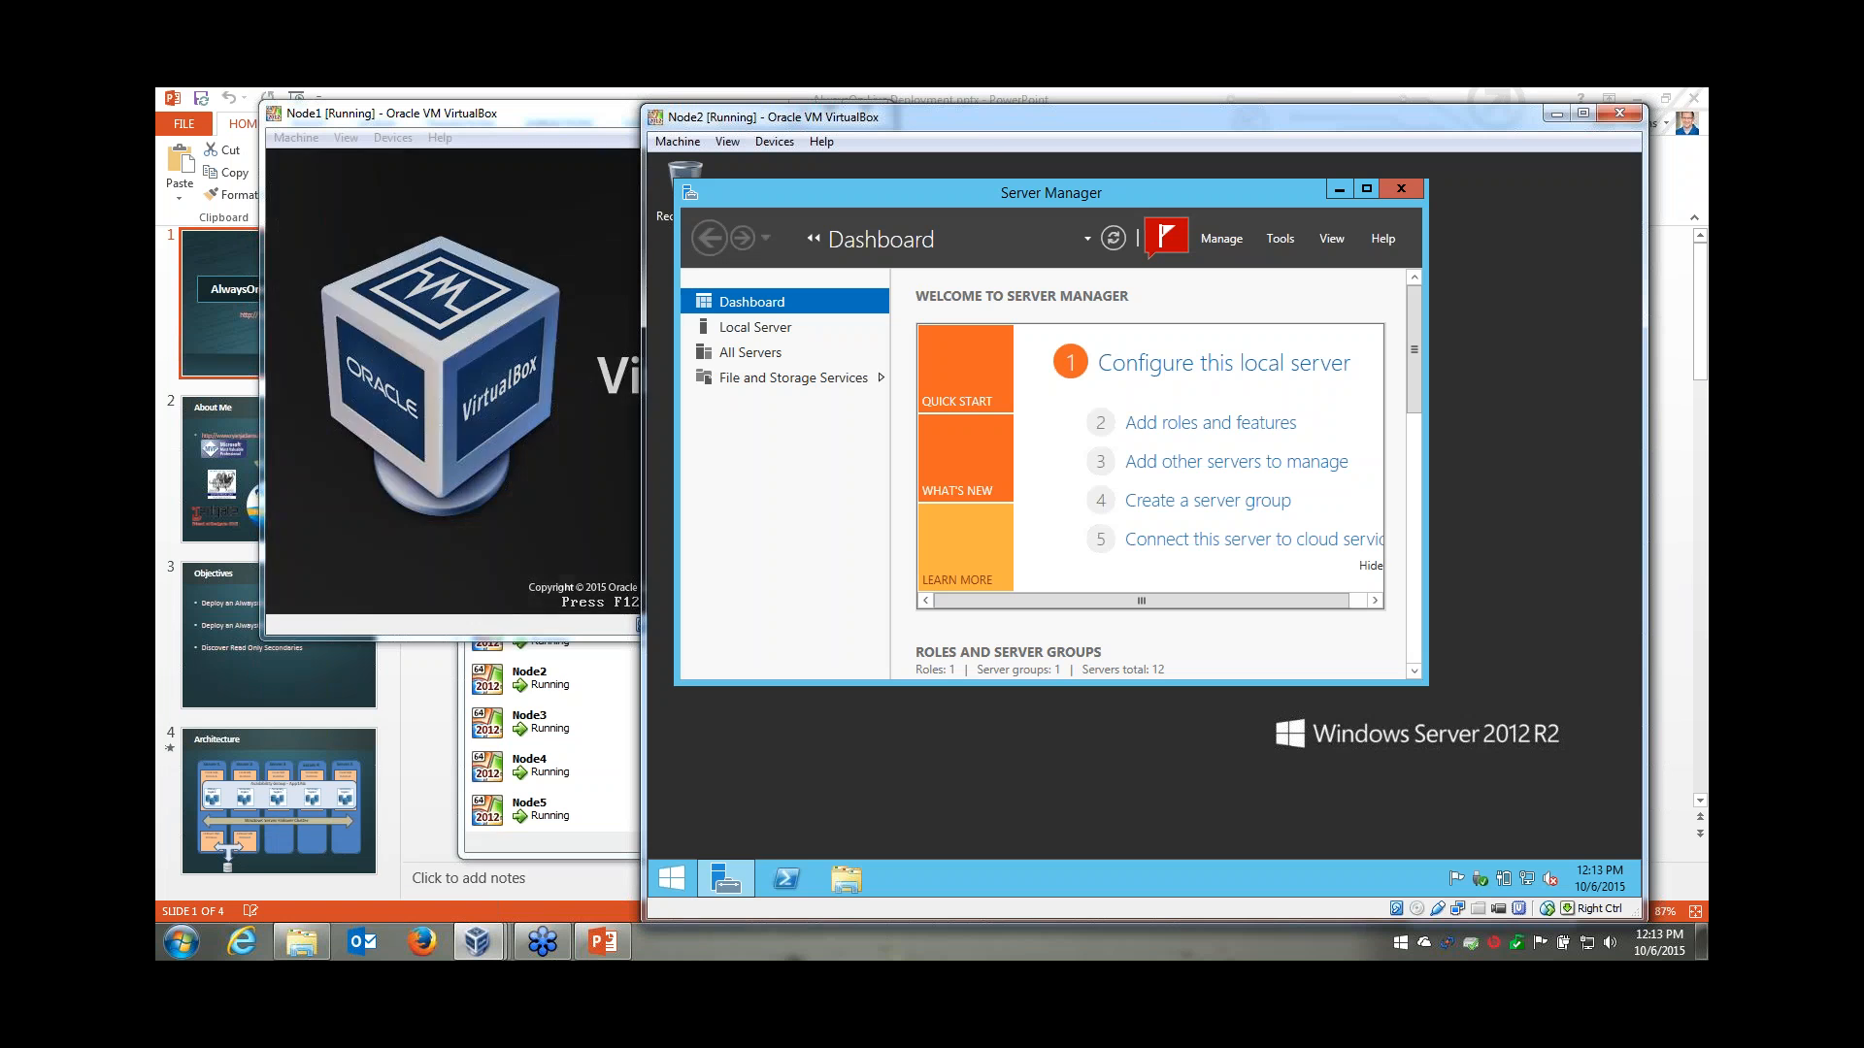
Move the Server Manager window aside on Node2's desktop and restart Node2.
drag(987, 206, 1049, 227)
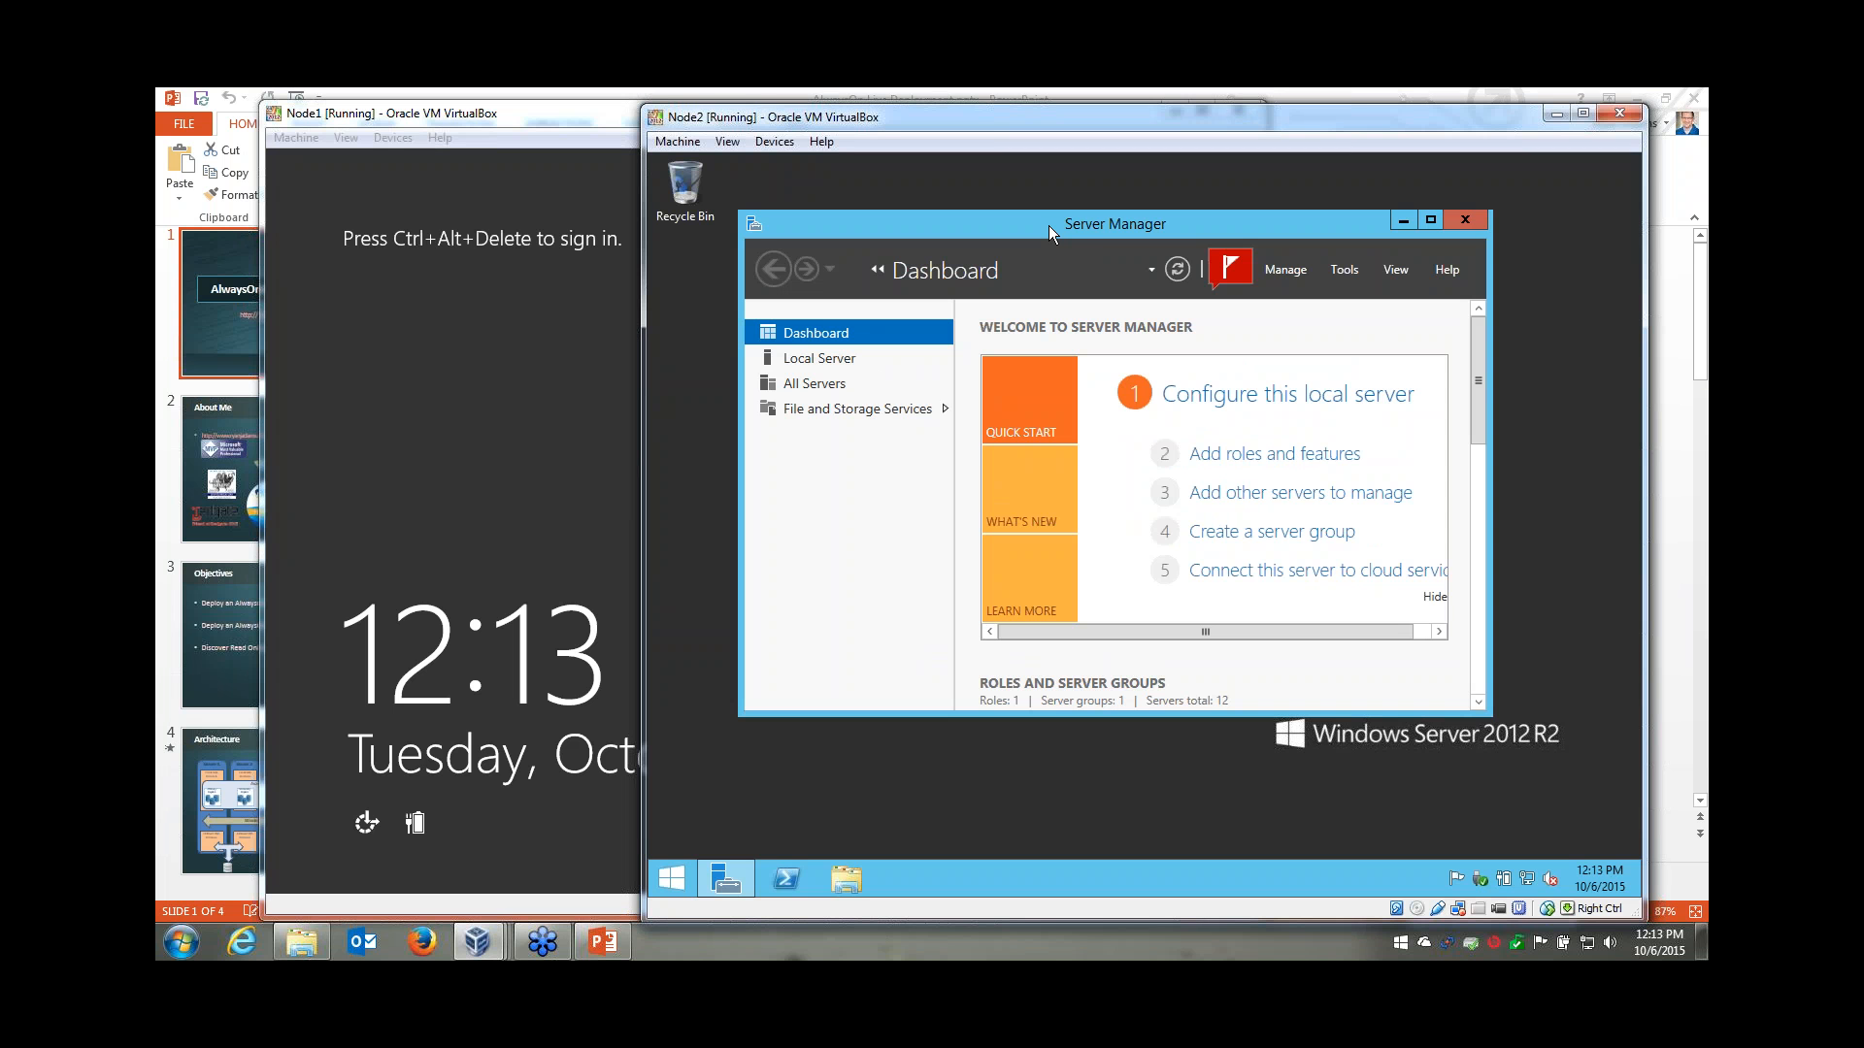
drag(1049, 231, 1080, 231)
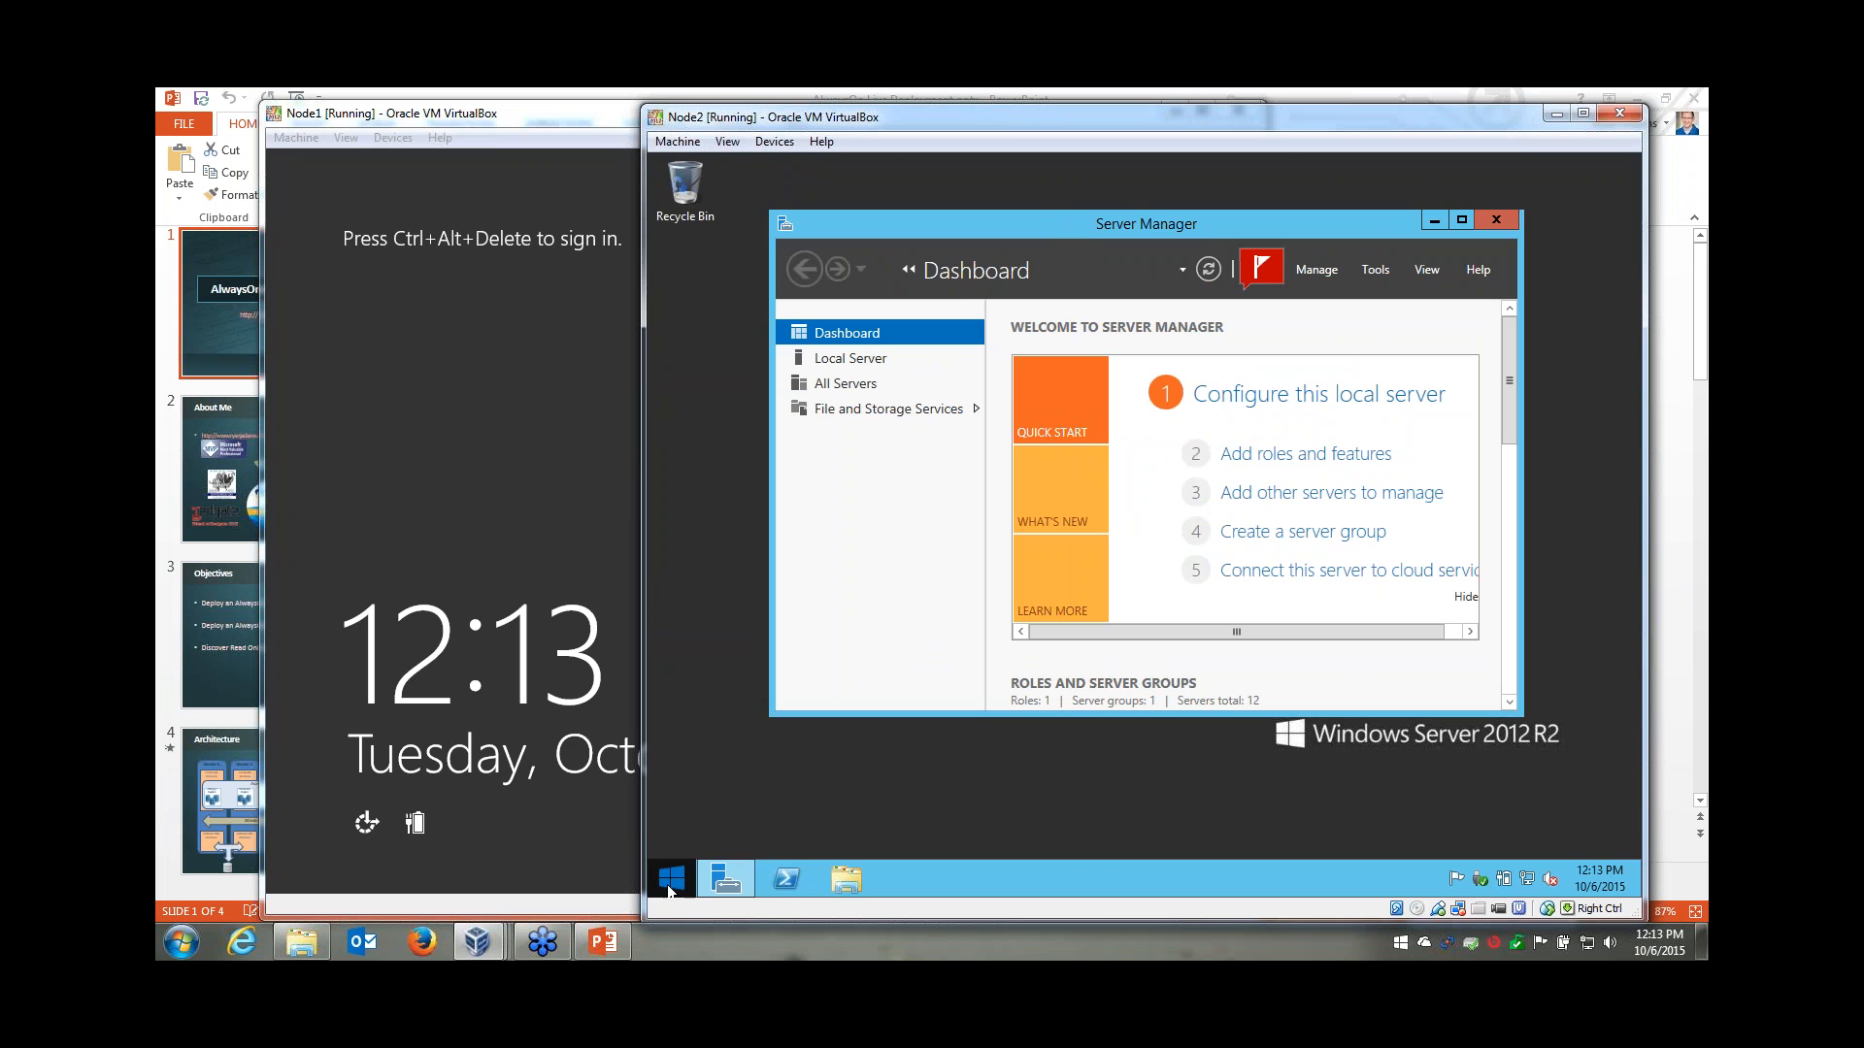
click(669, 885)
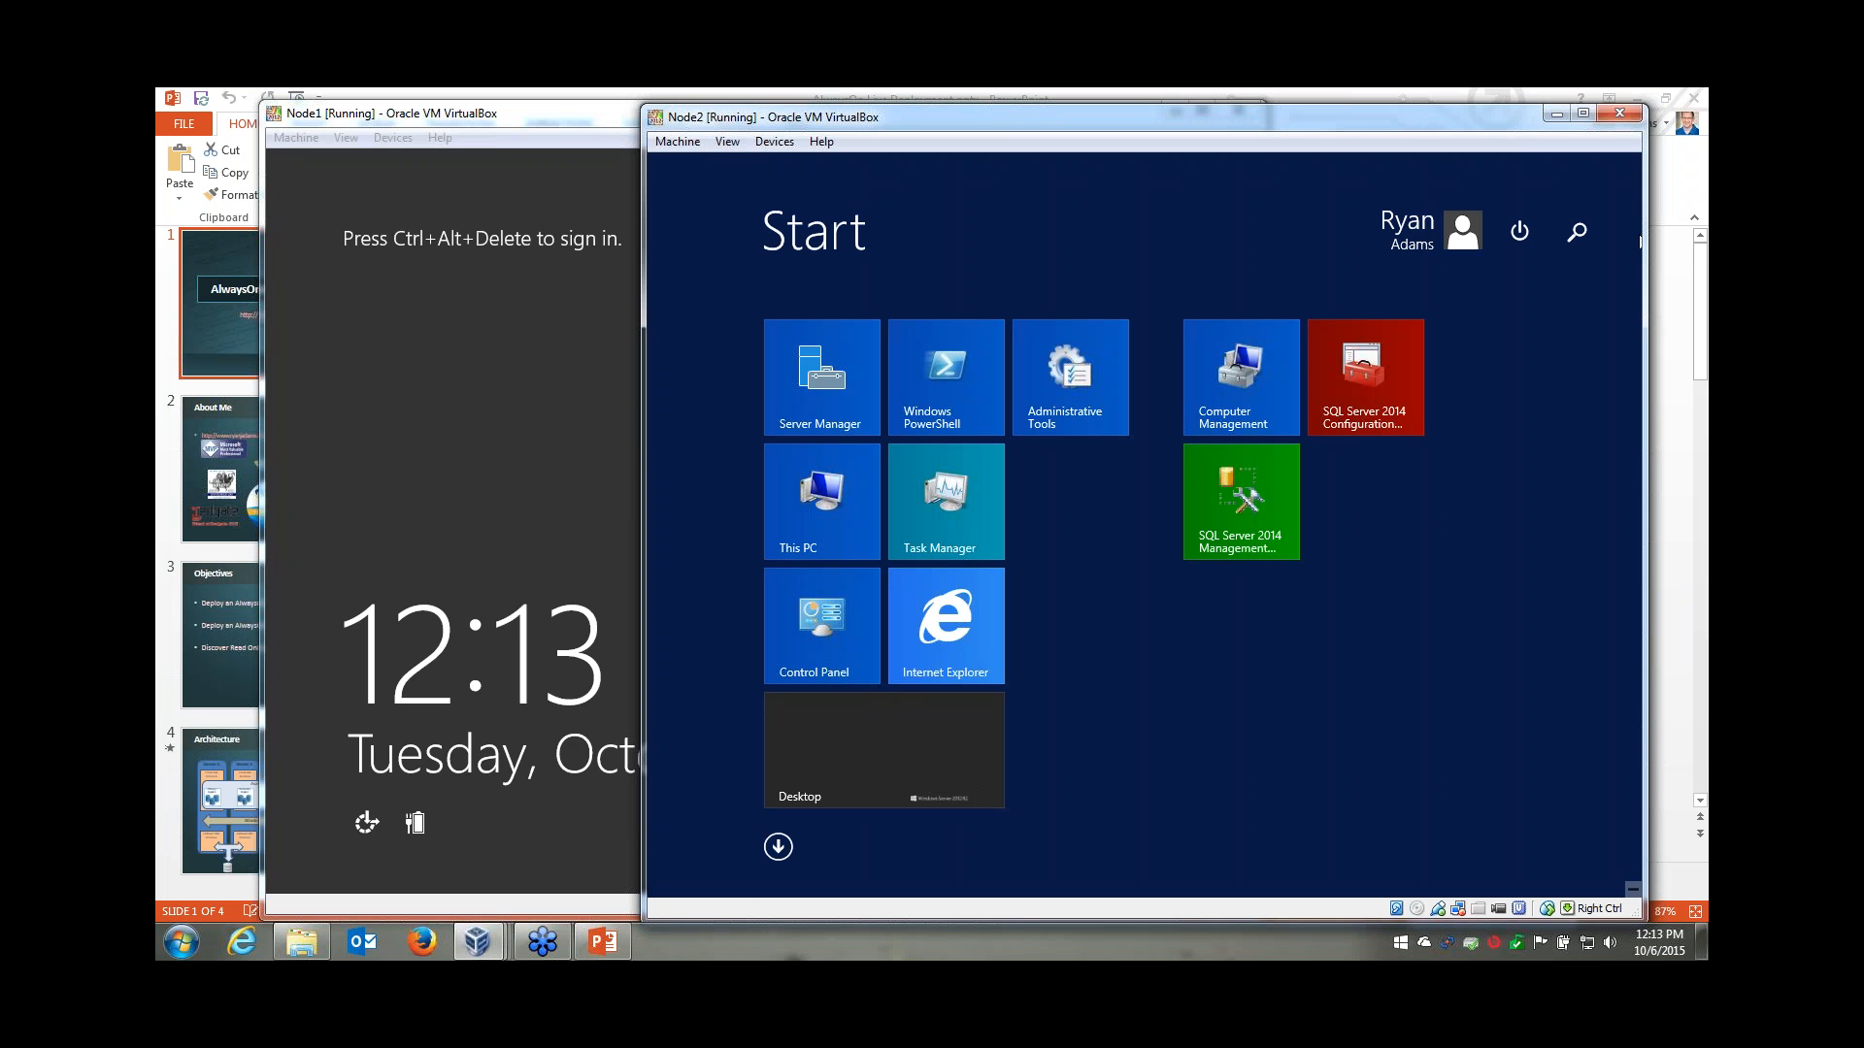
click(1527, 236)
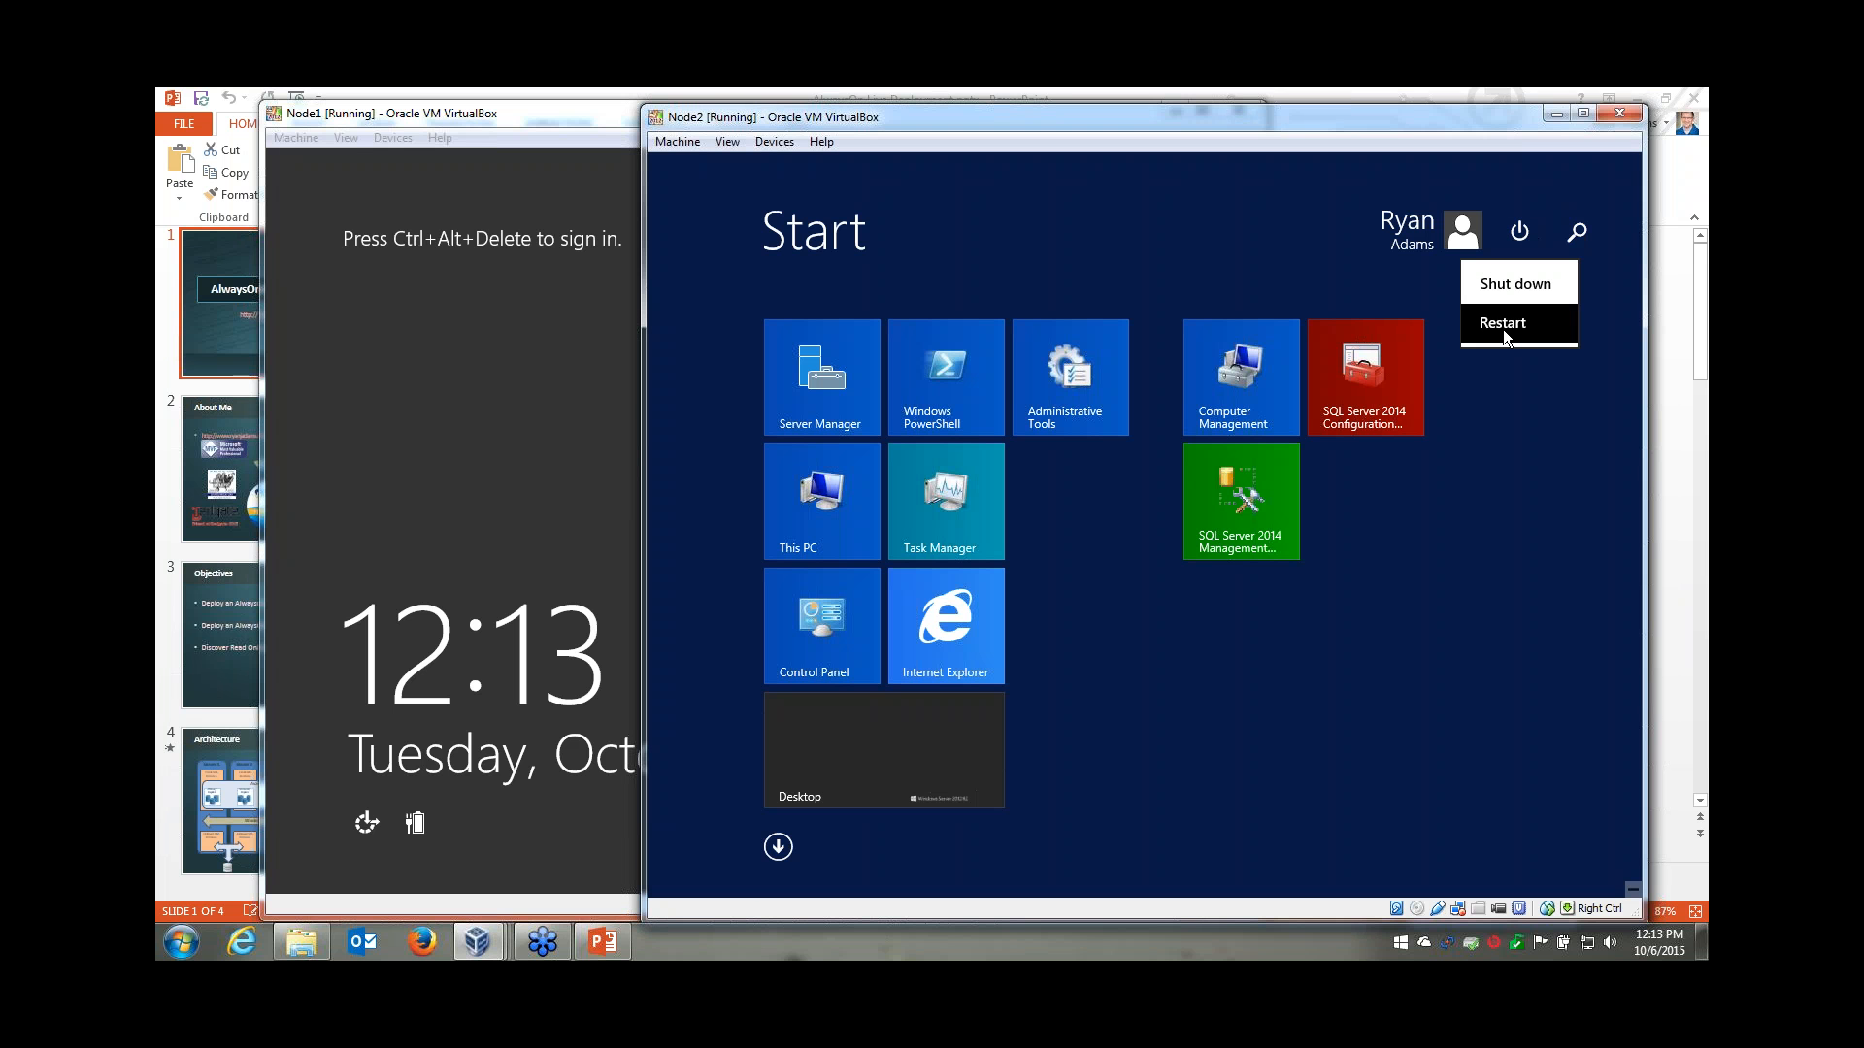
click(1510, 323)
click(1558, 393)
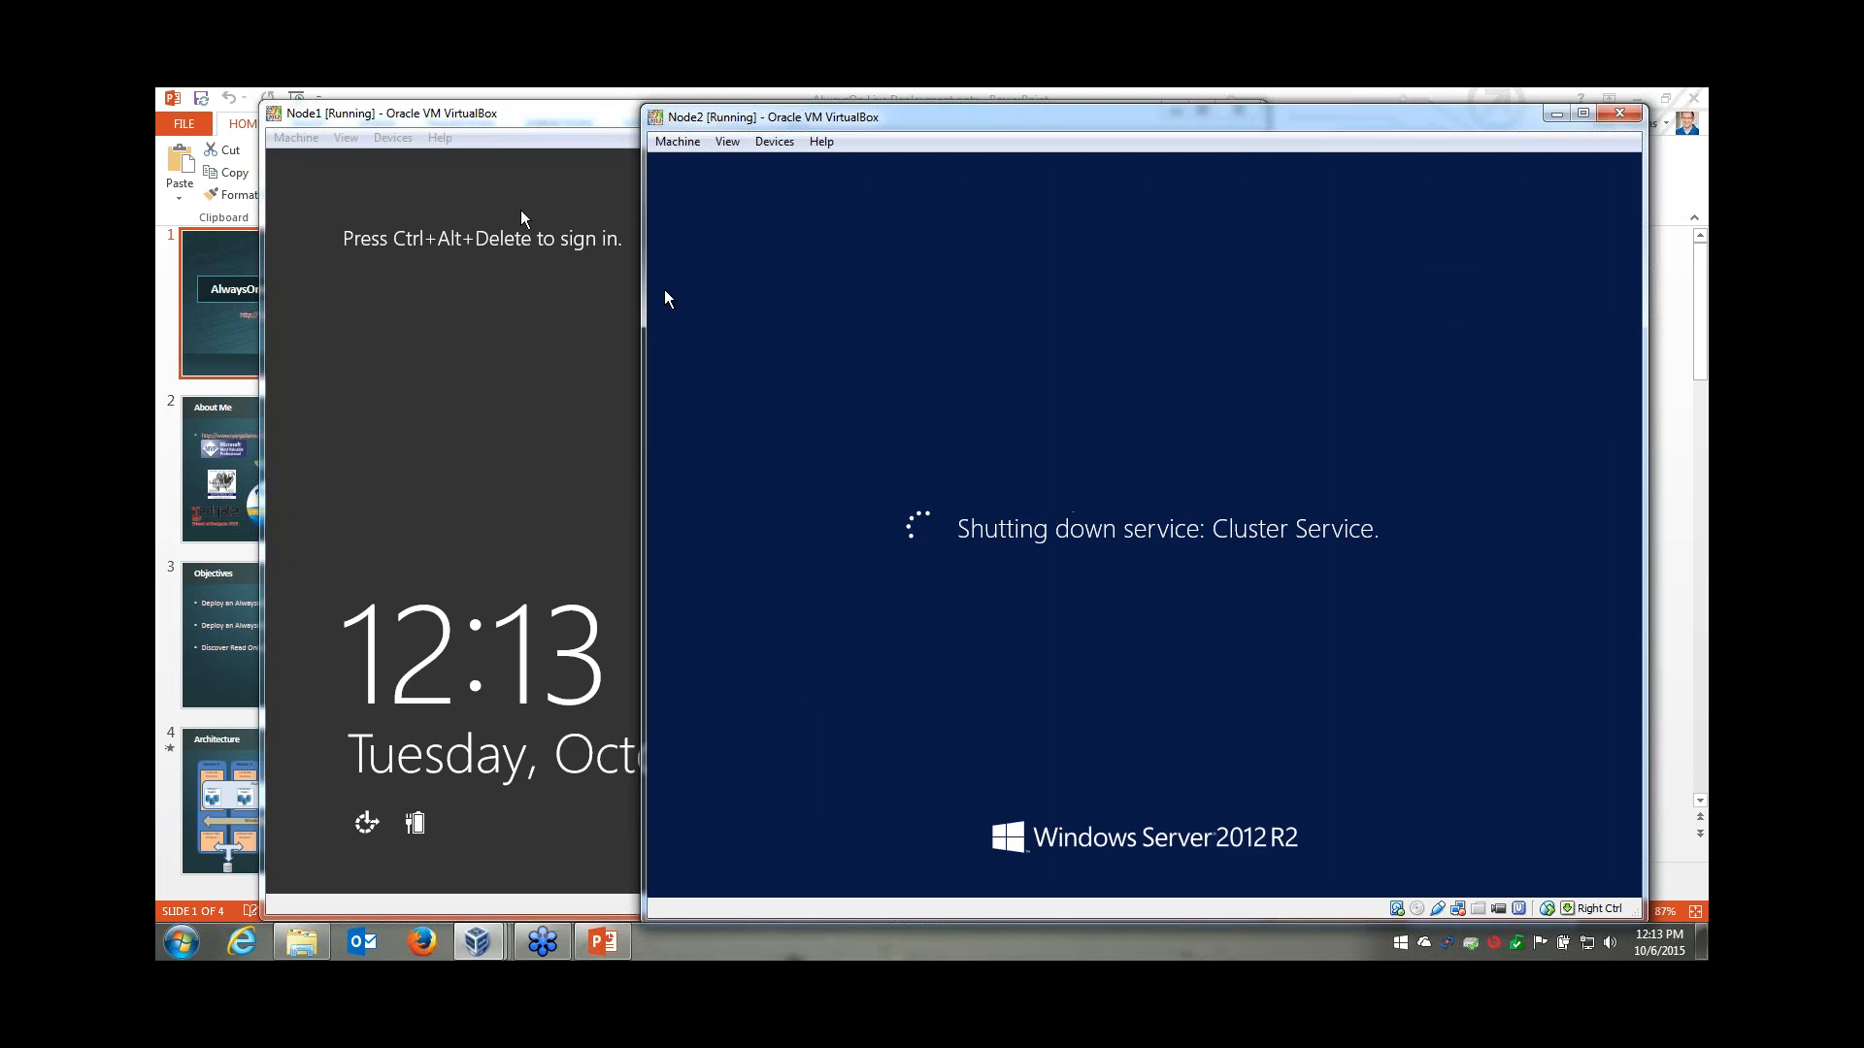
Return to the Node1 virtual machine, sign in with the account password, and show it full screen.
click(524, 216)
key(ctrl+alt+Delete)
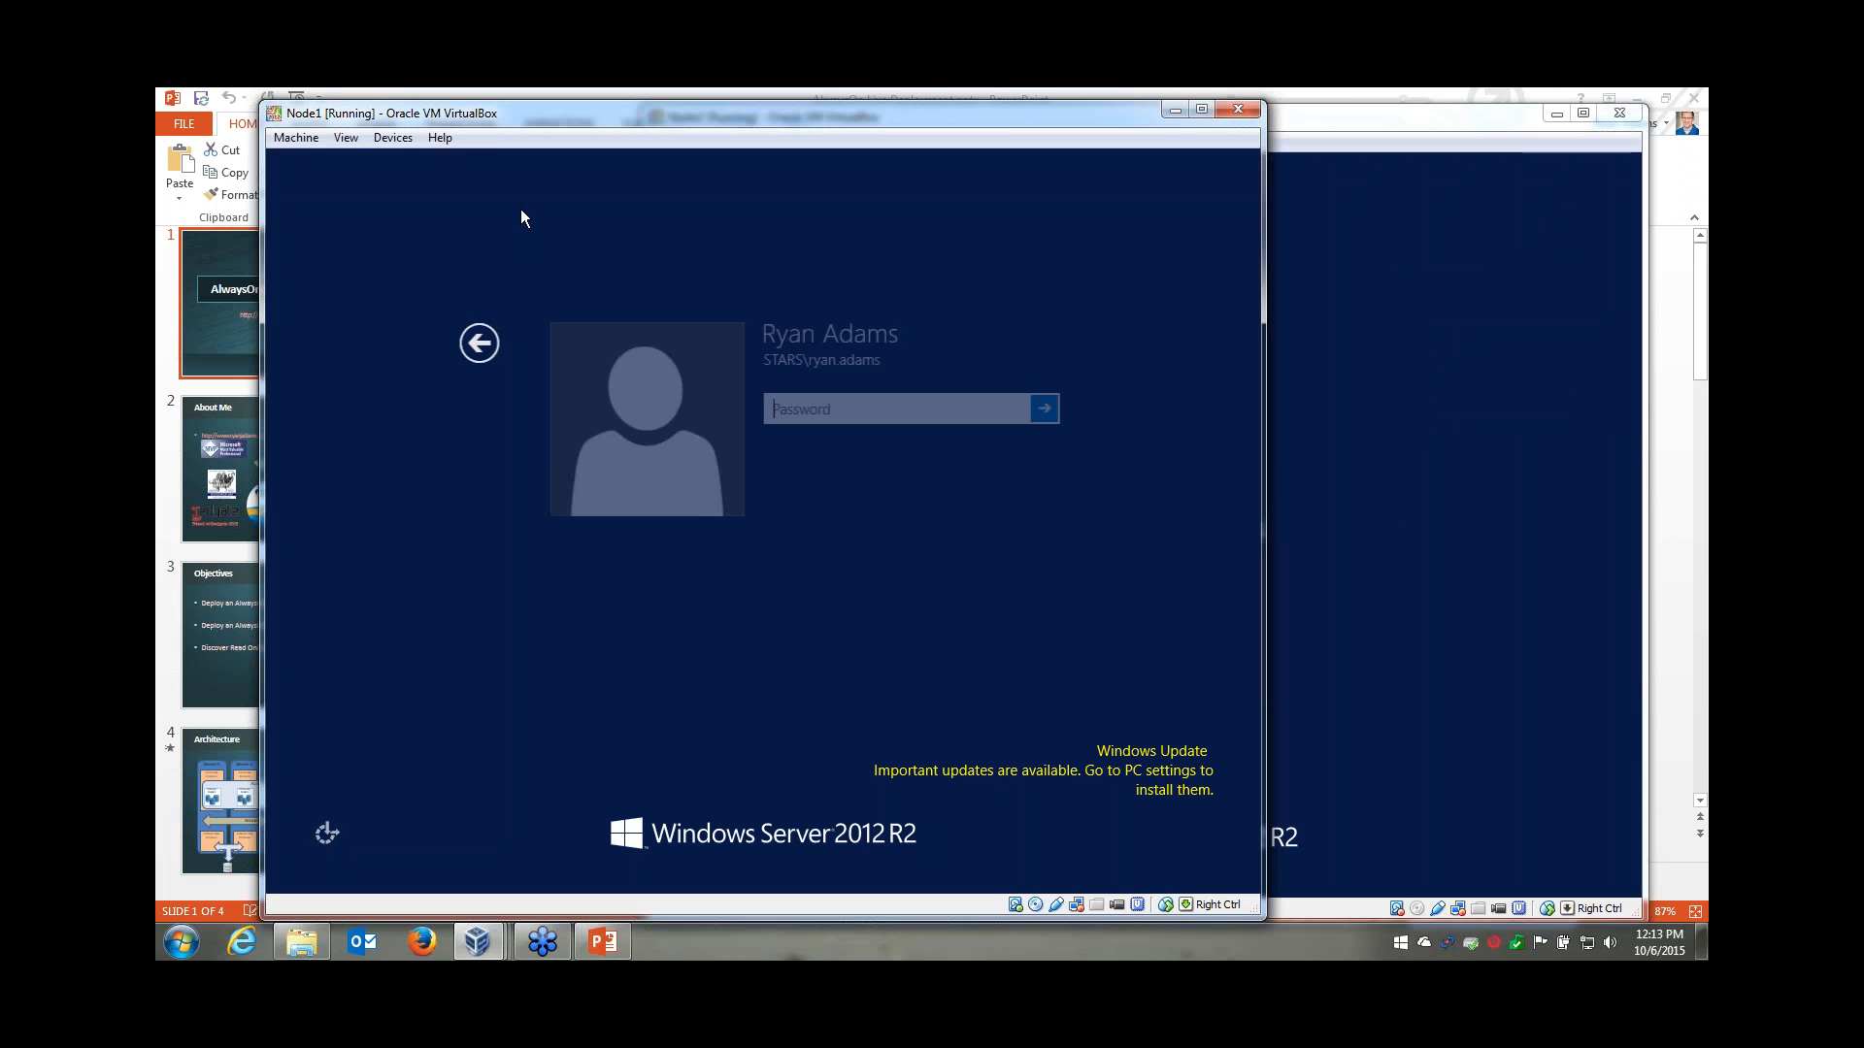
text(••••••••••)
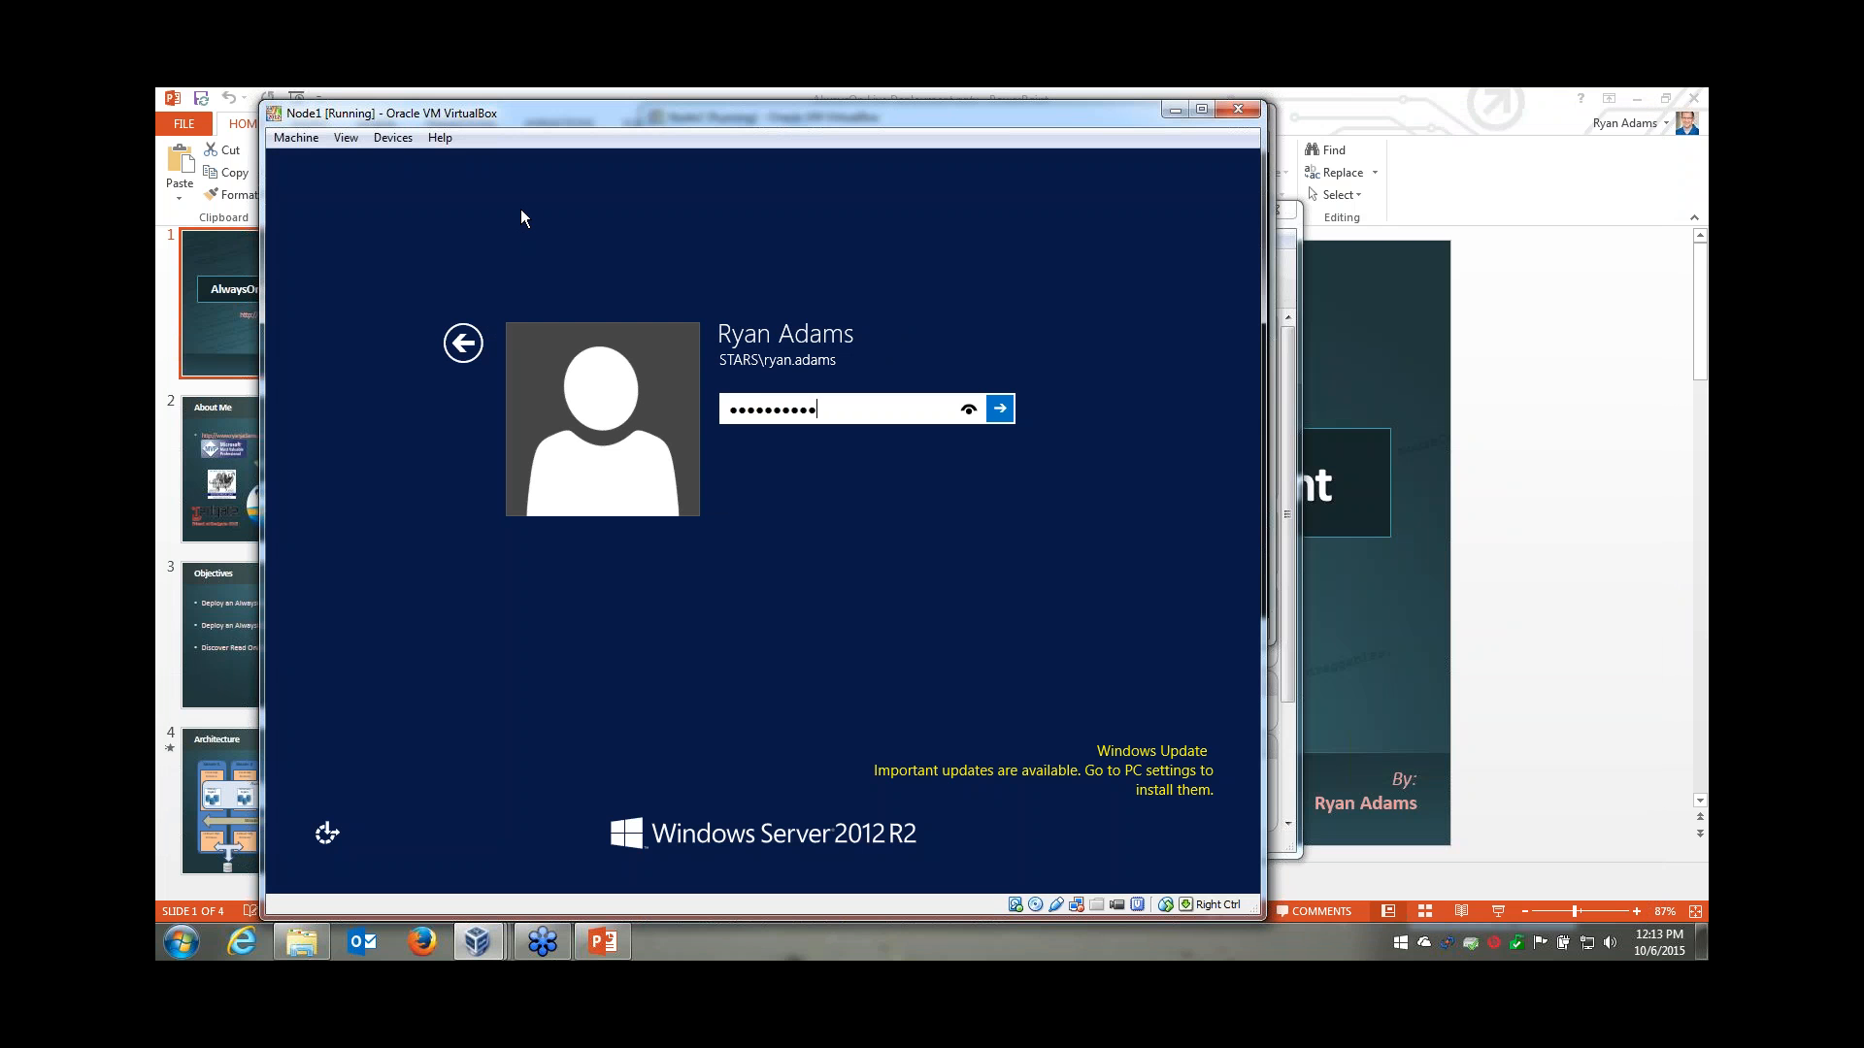
key(Return)
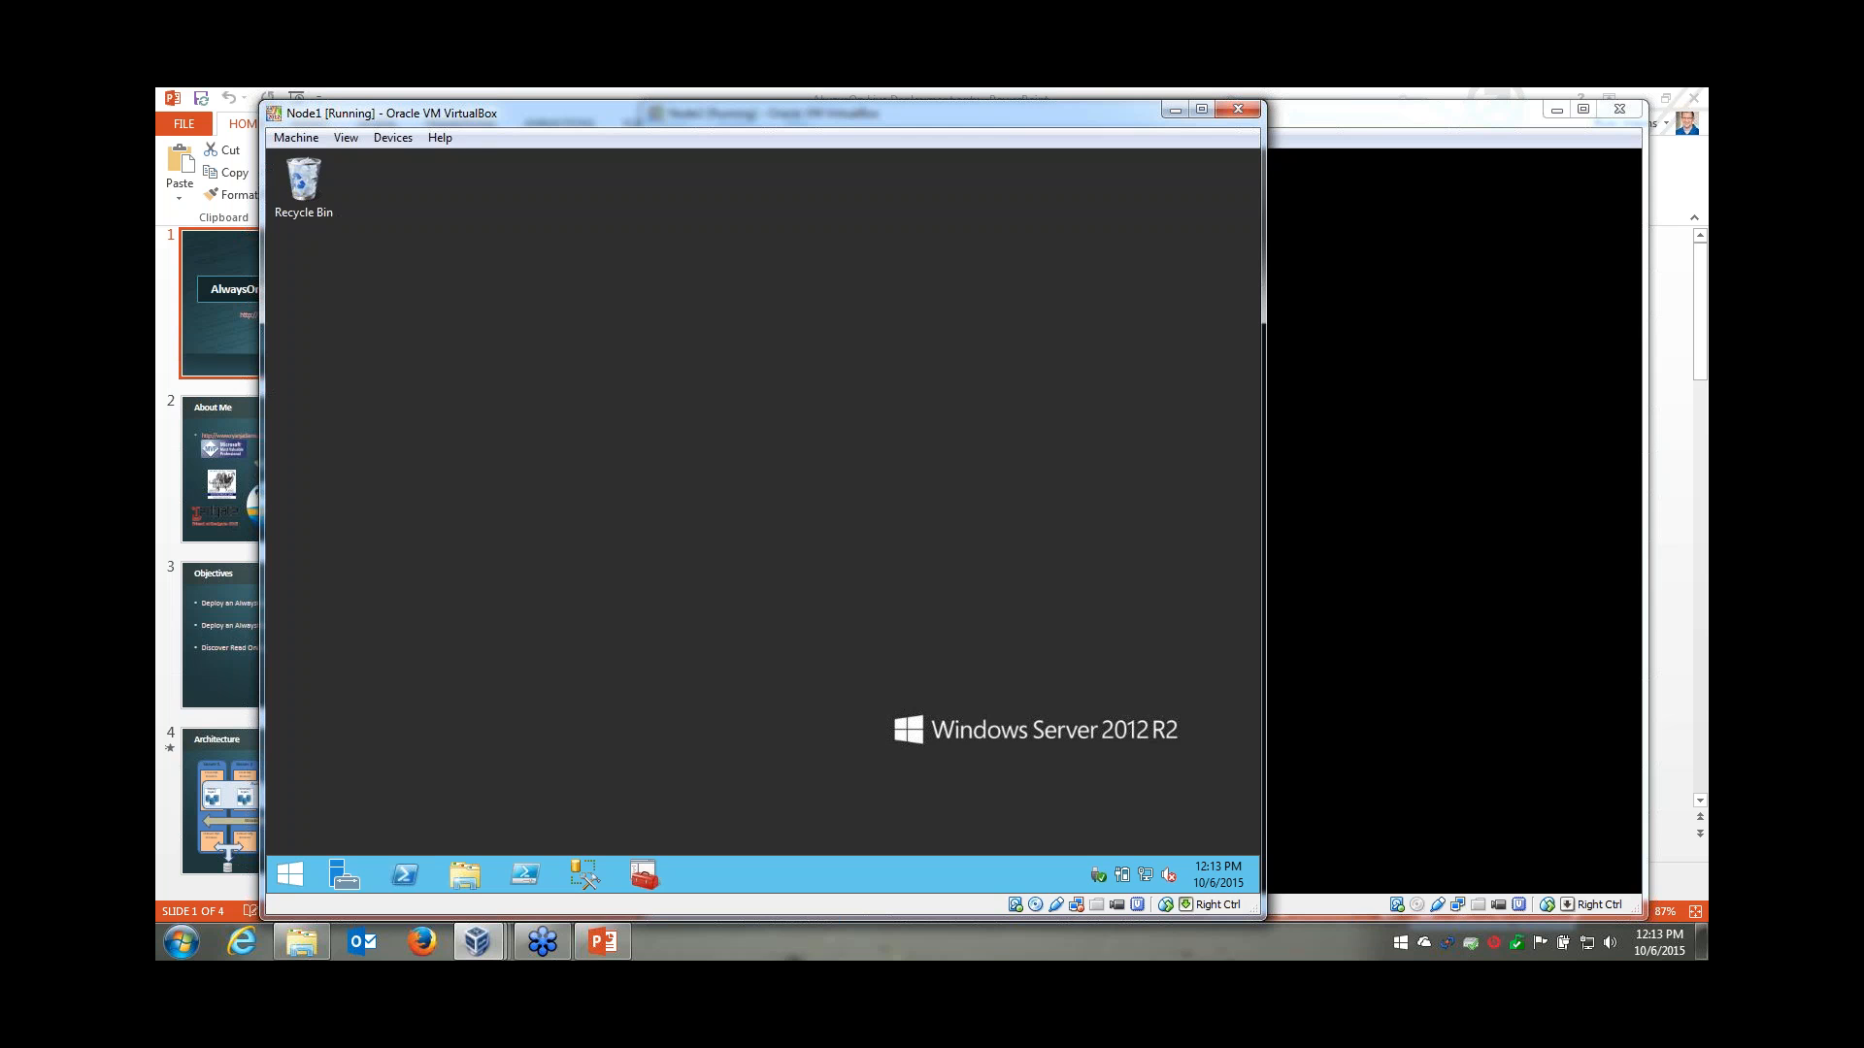
key(Control_R+f)
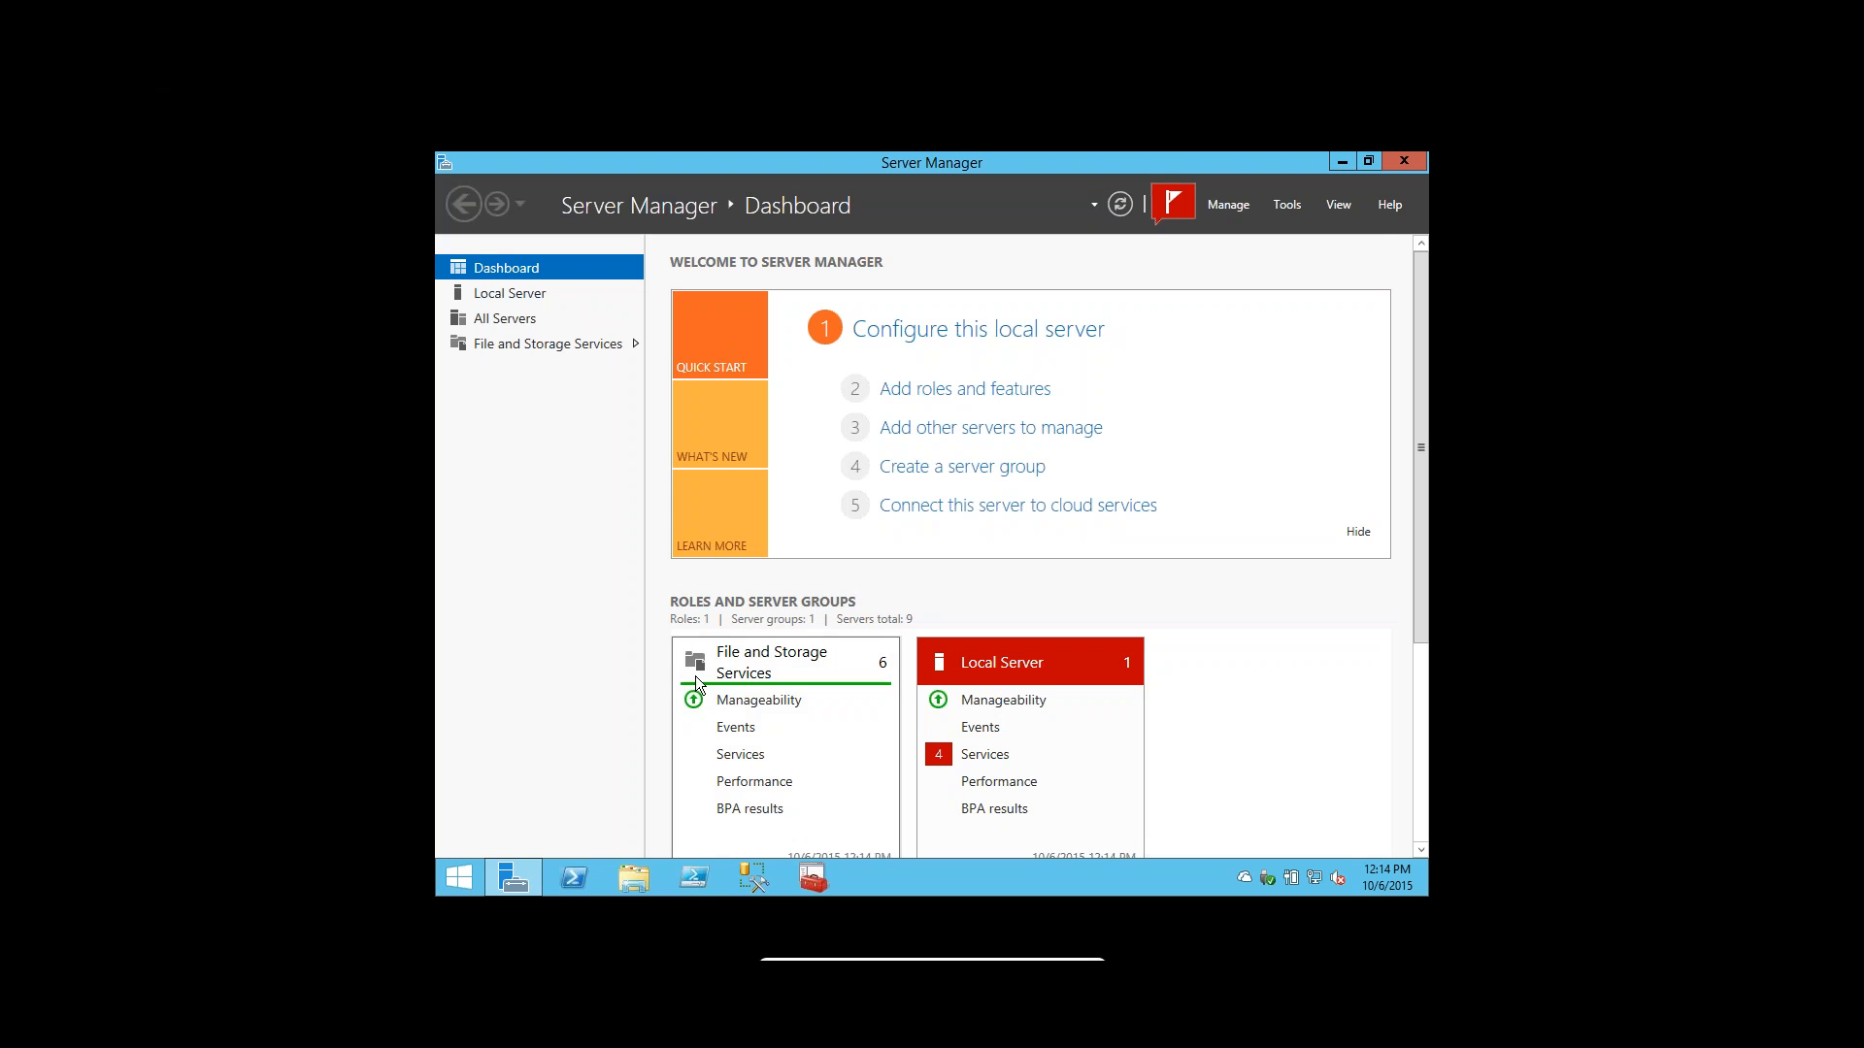
Run SQL Server 2014 setup from the SQL2014_ENU_x64 CD drive, allow its changes, and start a new SQL Server failover cluster installation.
click(632, 876)
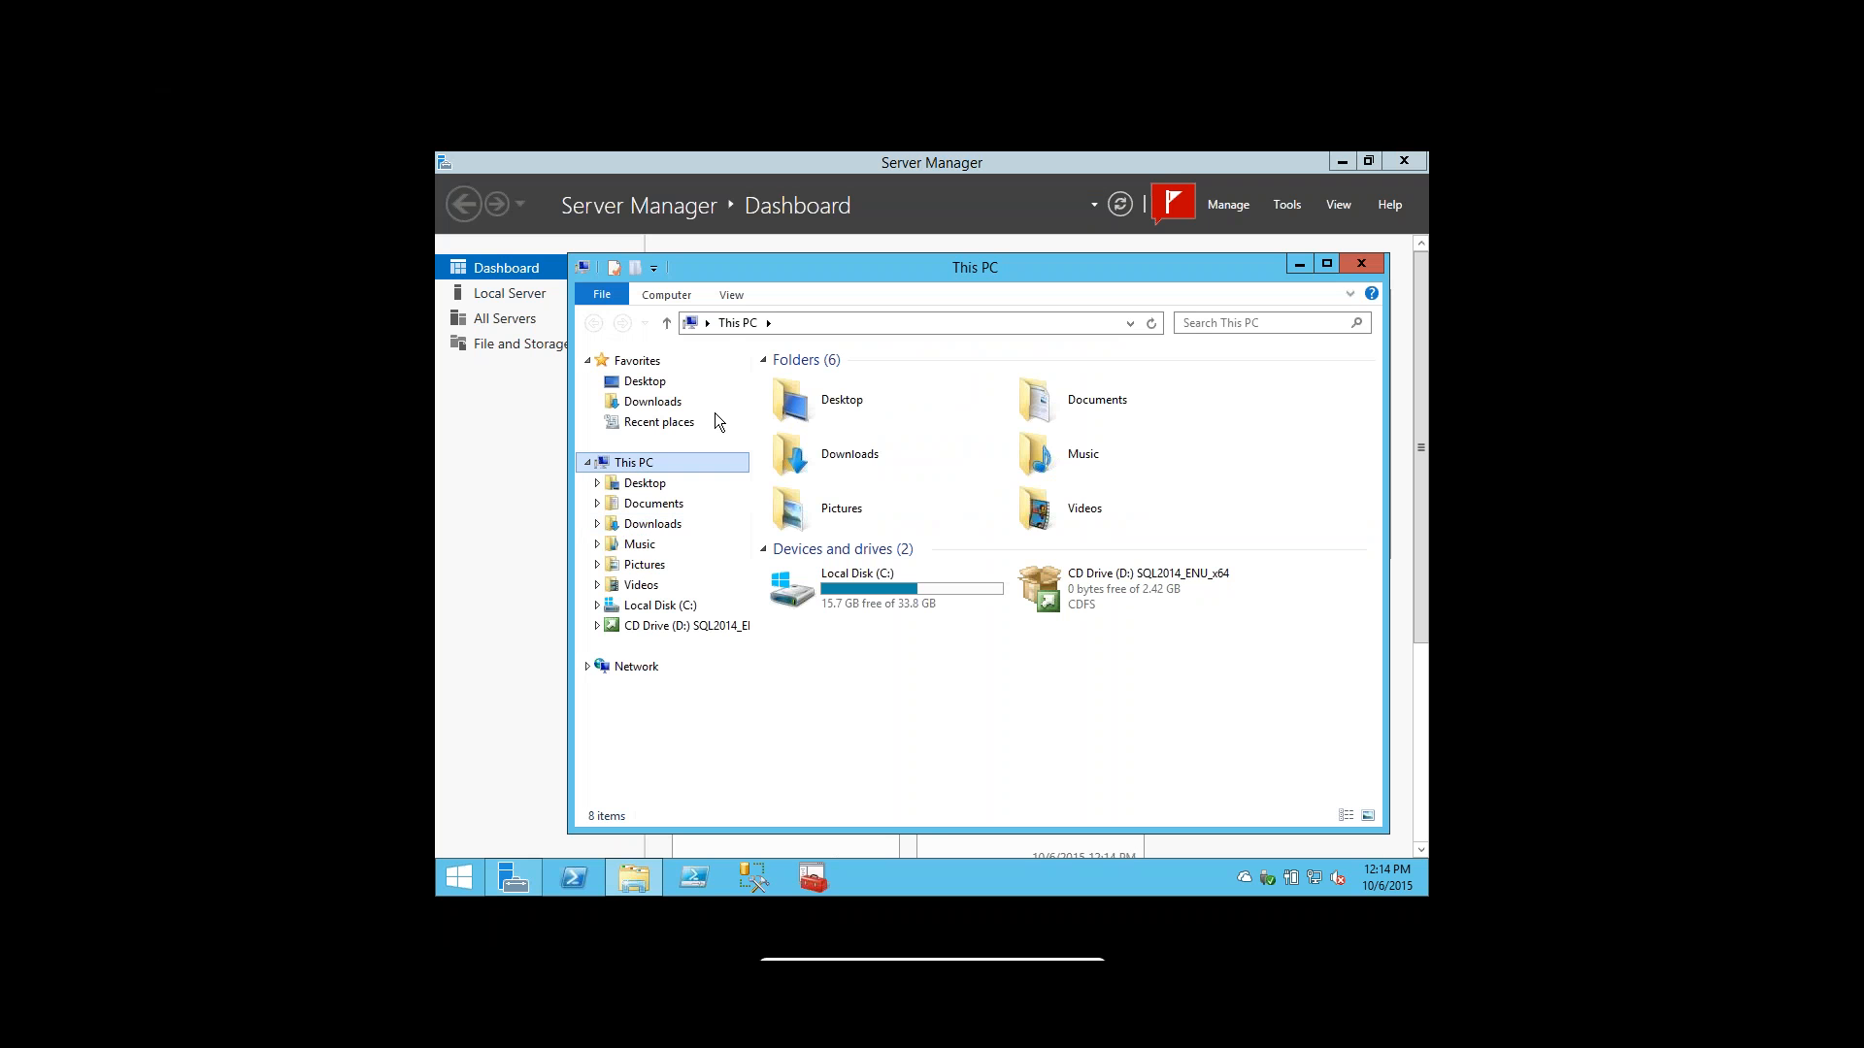
right_click(662, 633)
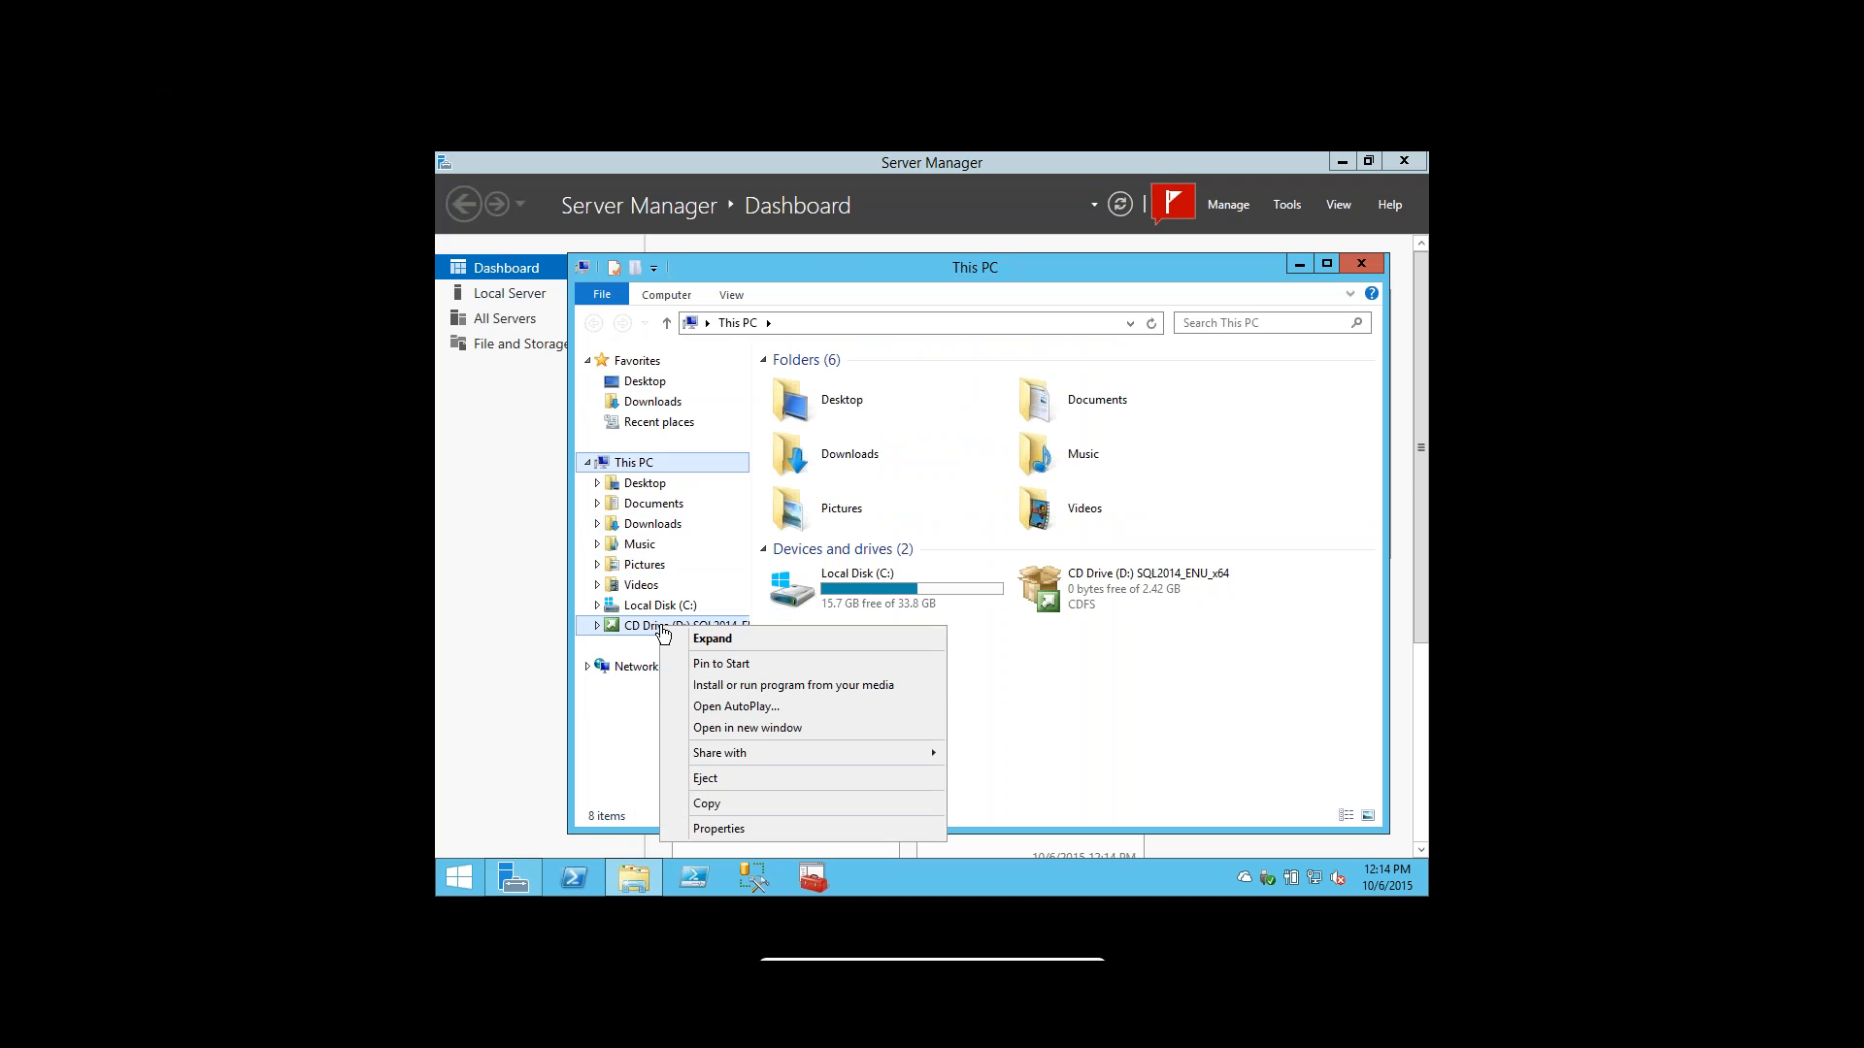
click(699, 691)
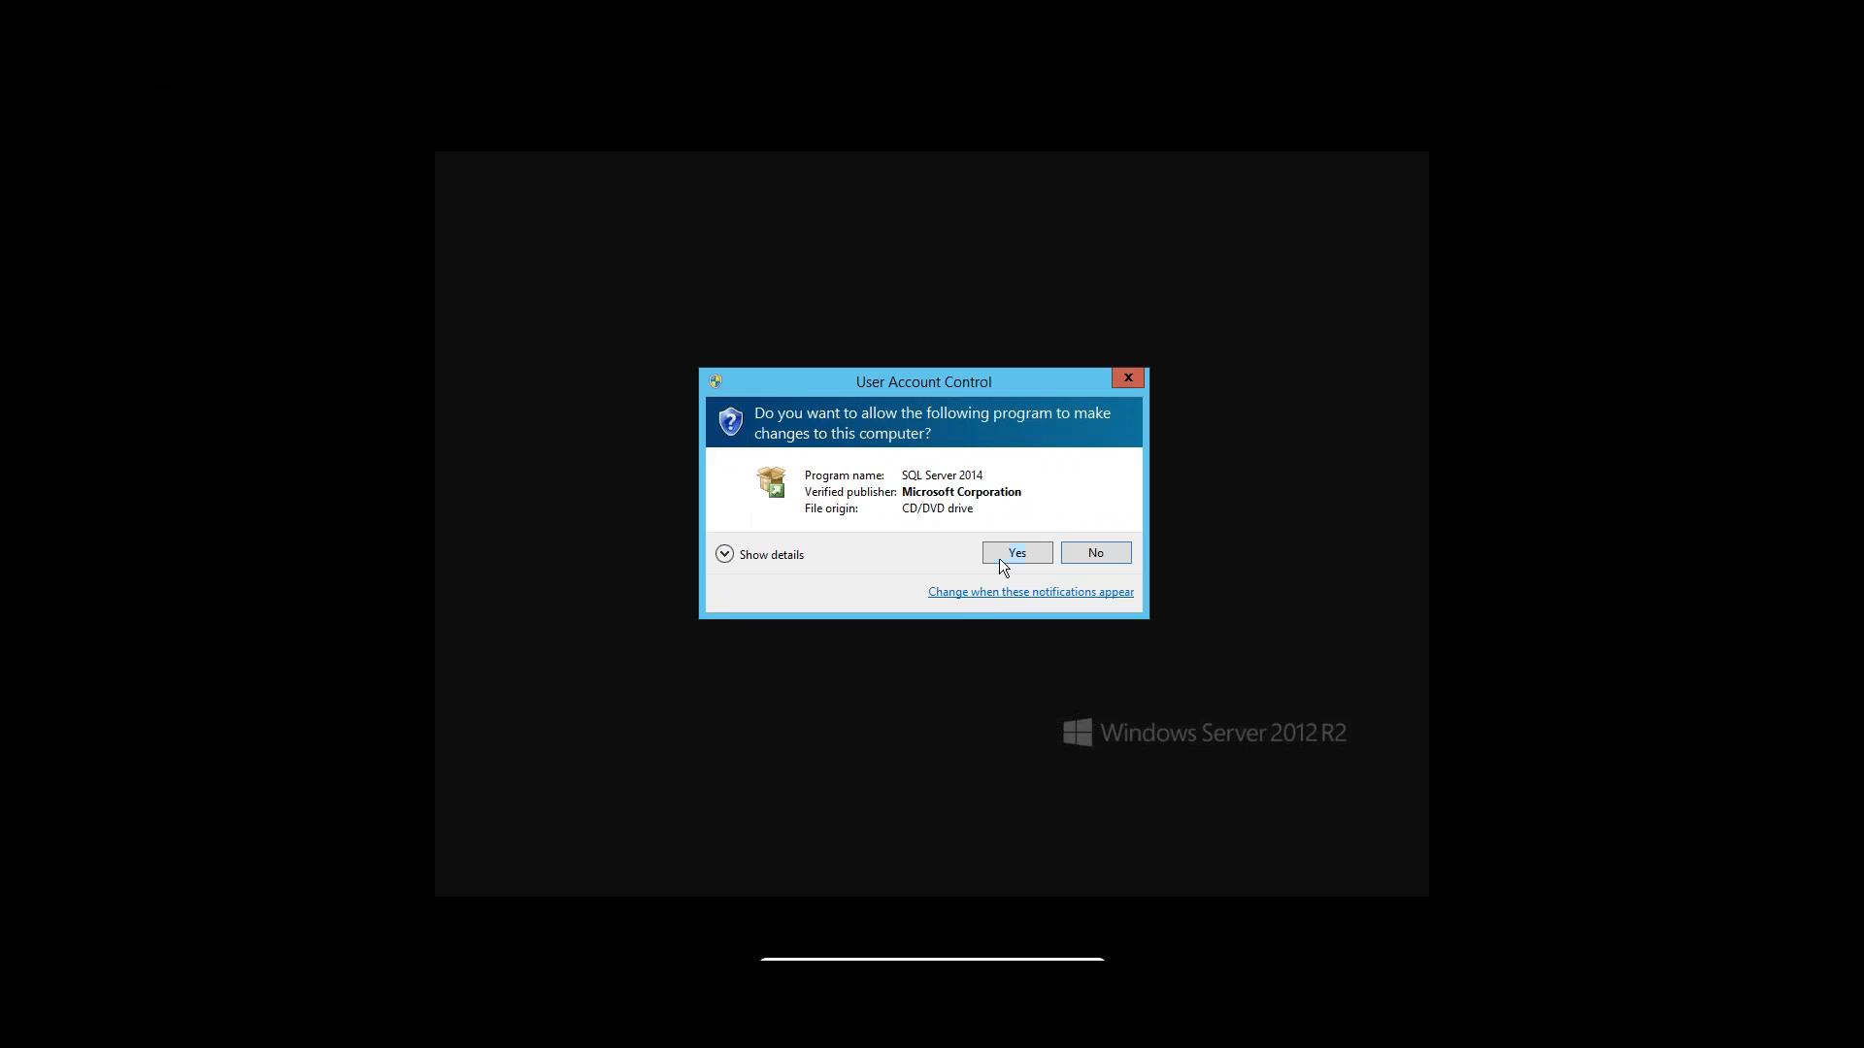
click(1001, 558)
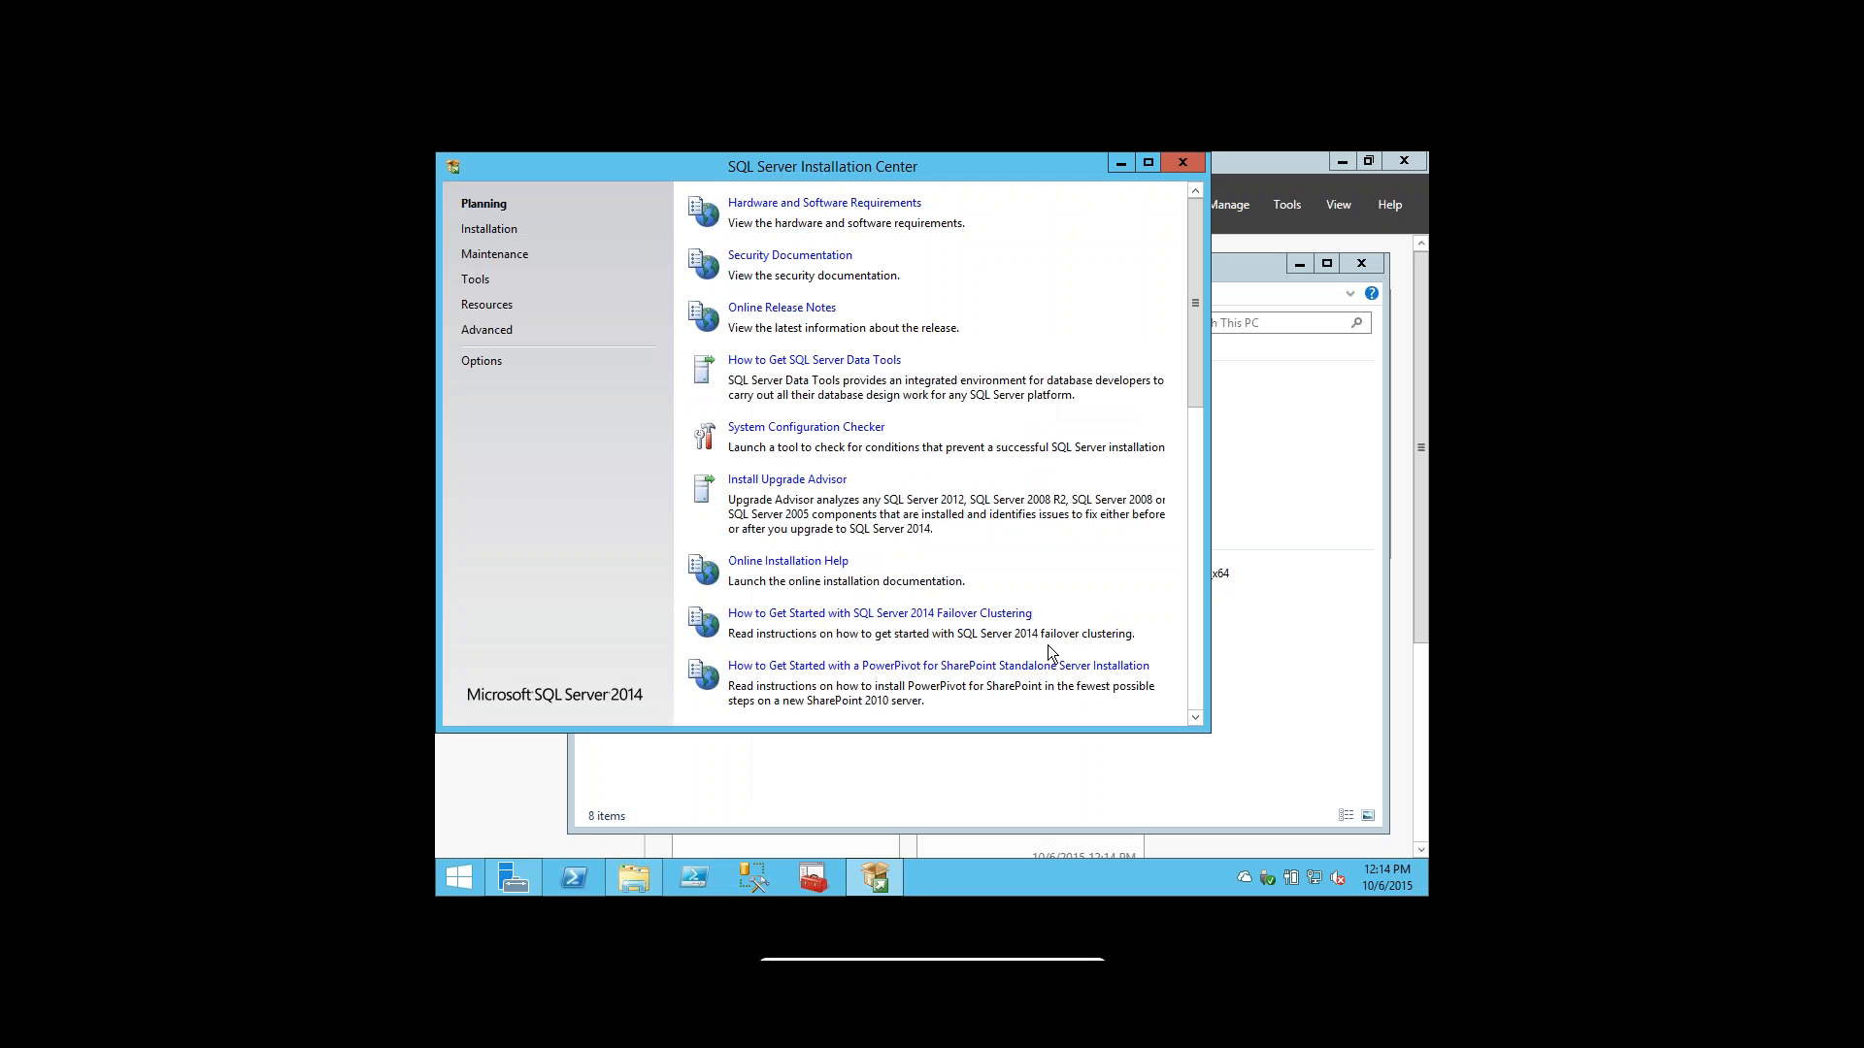
click(490, 231)
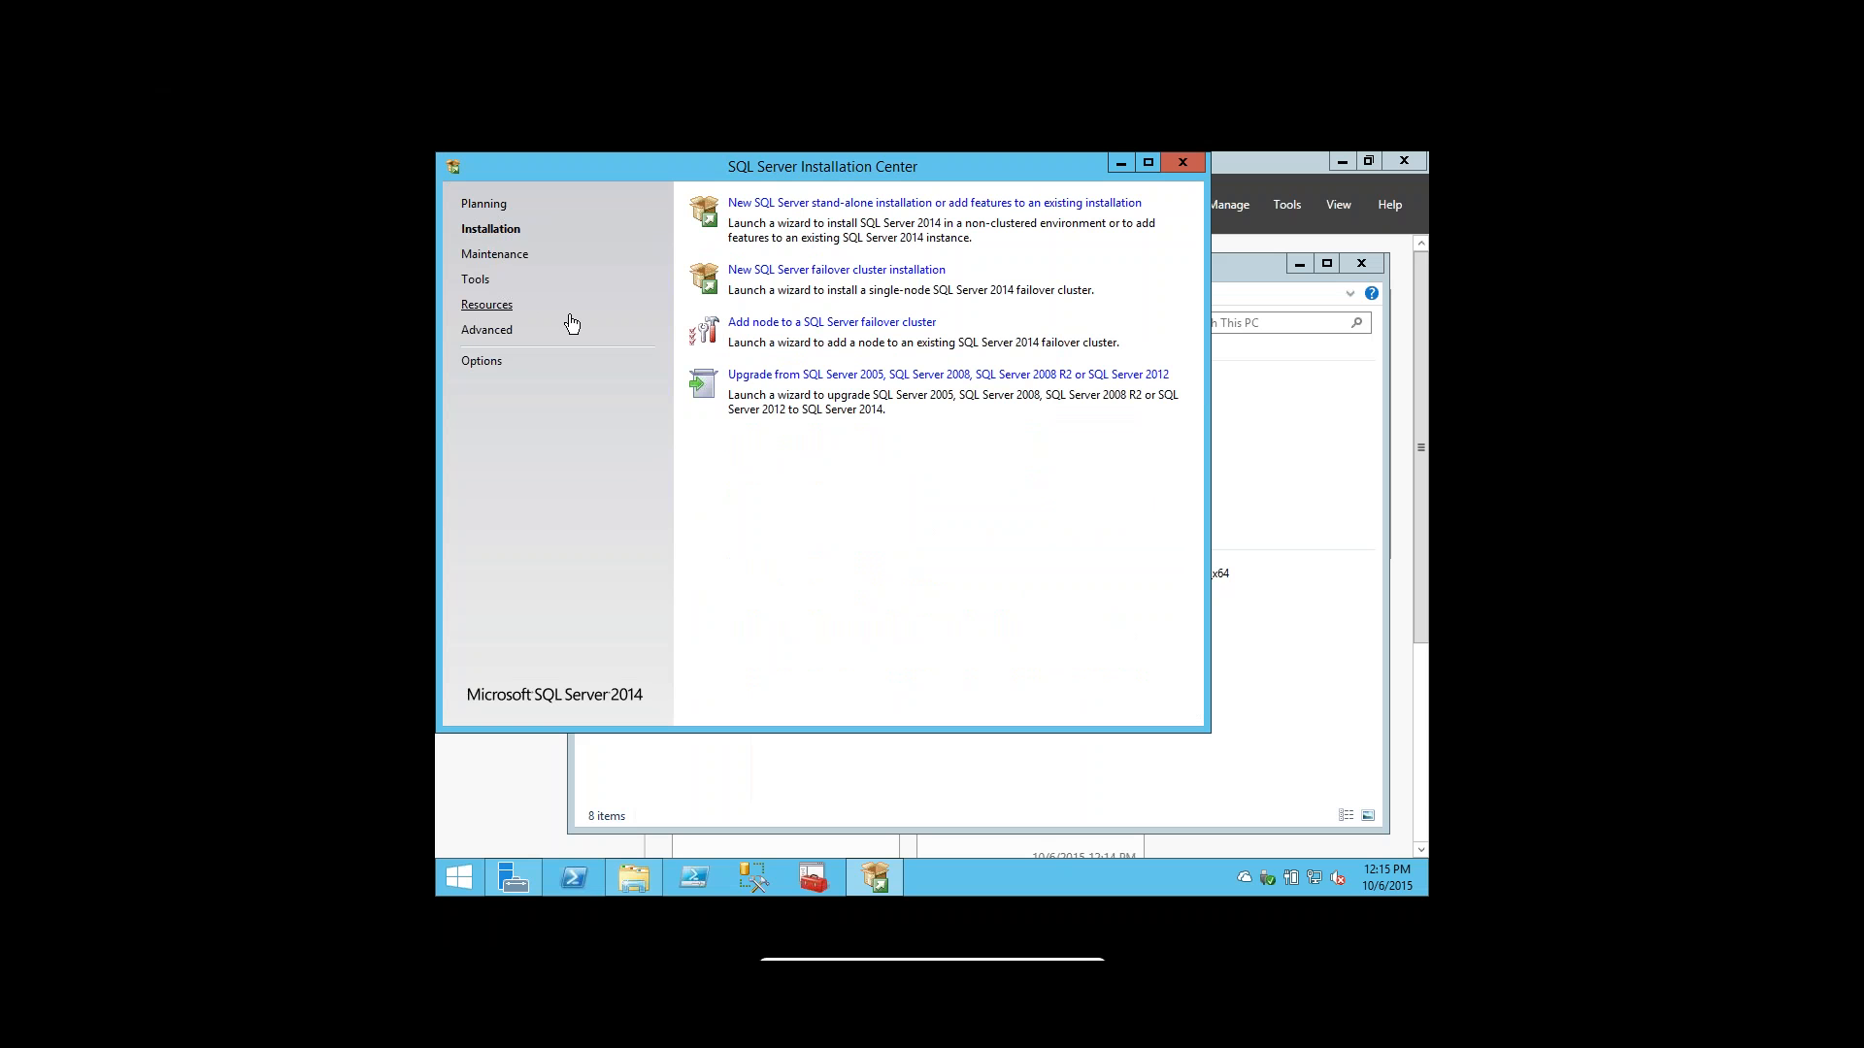
click(797, 276)
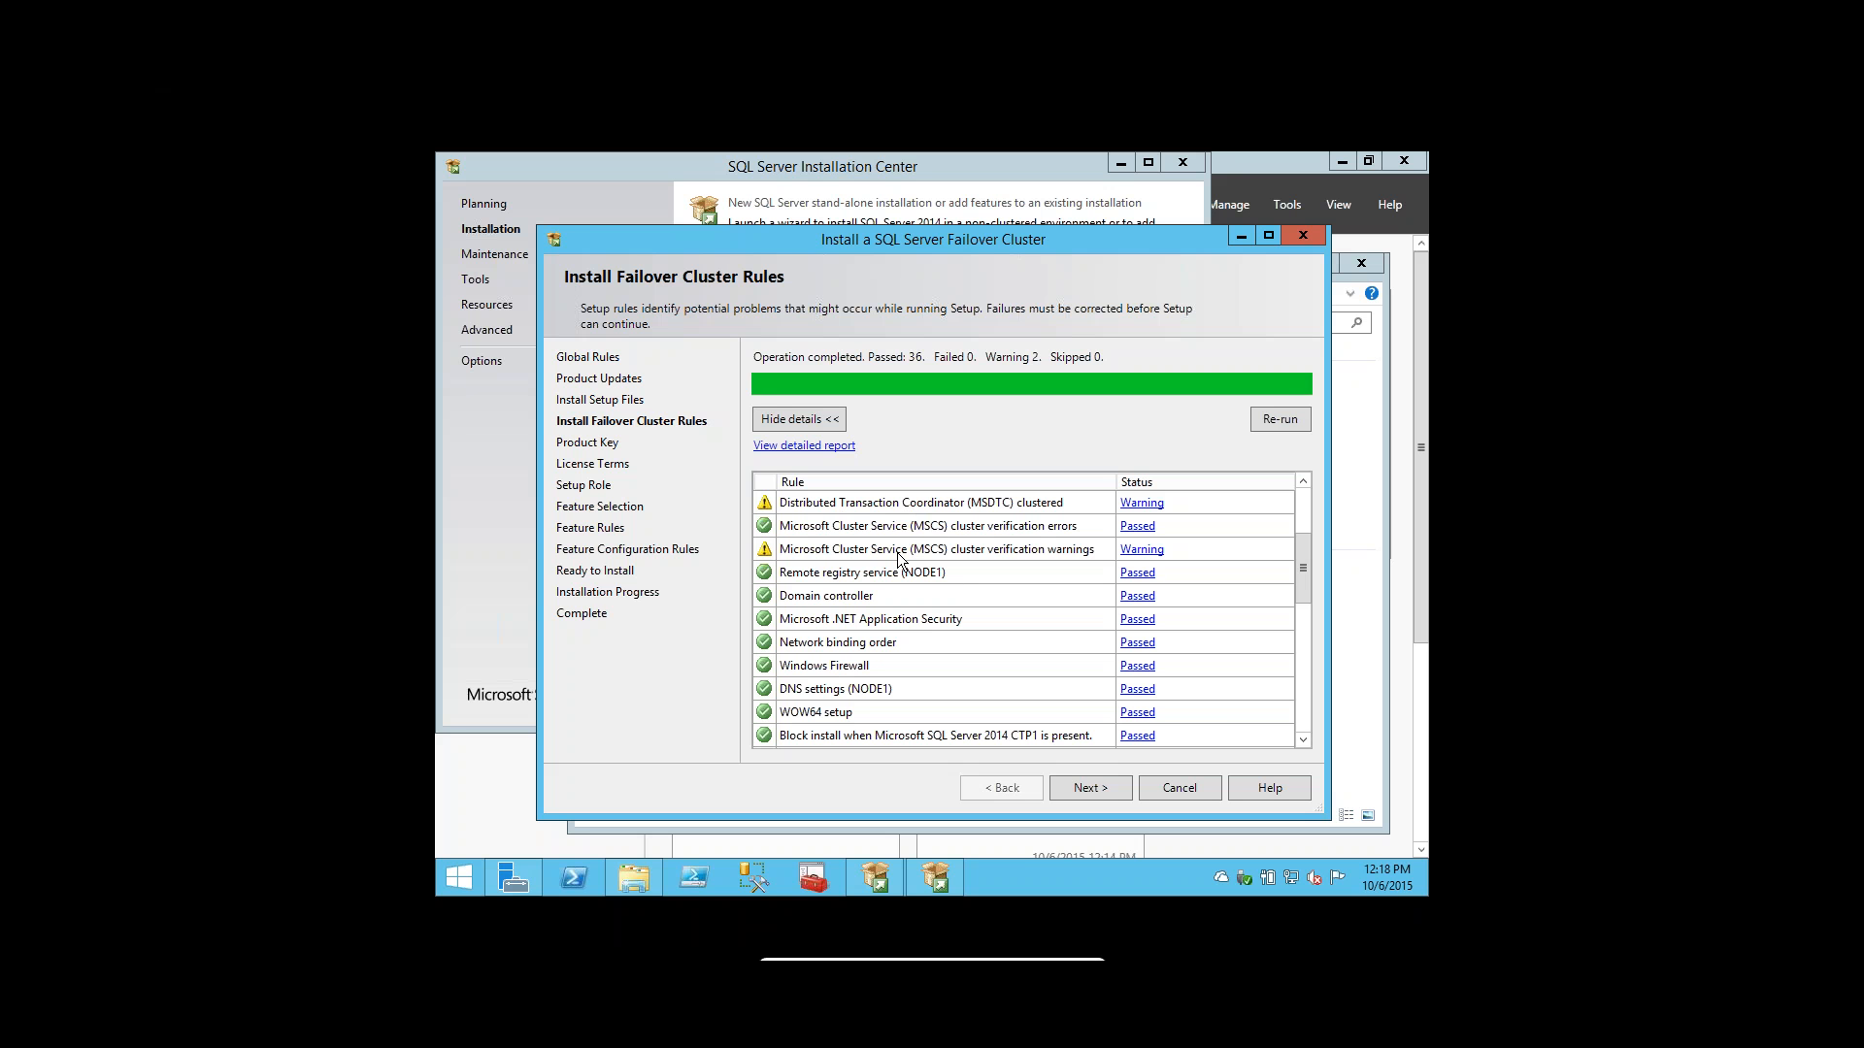
Start ZoomIt from the OneDrive Presentations folder in the user's profile on drive C:, and minimize the folder window.
mouse_move(637, 874)
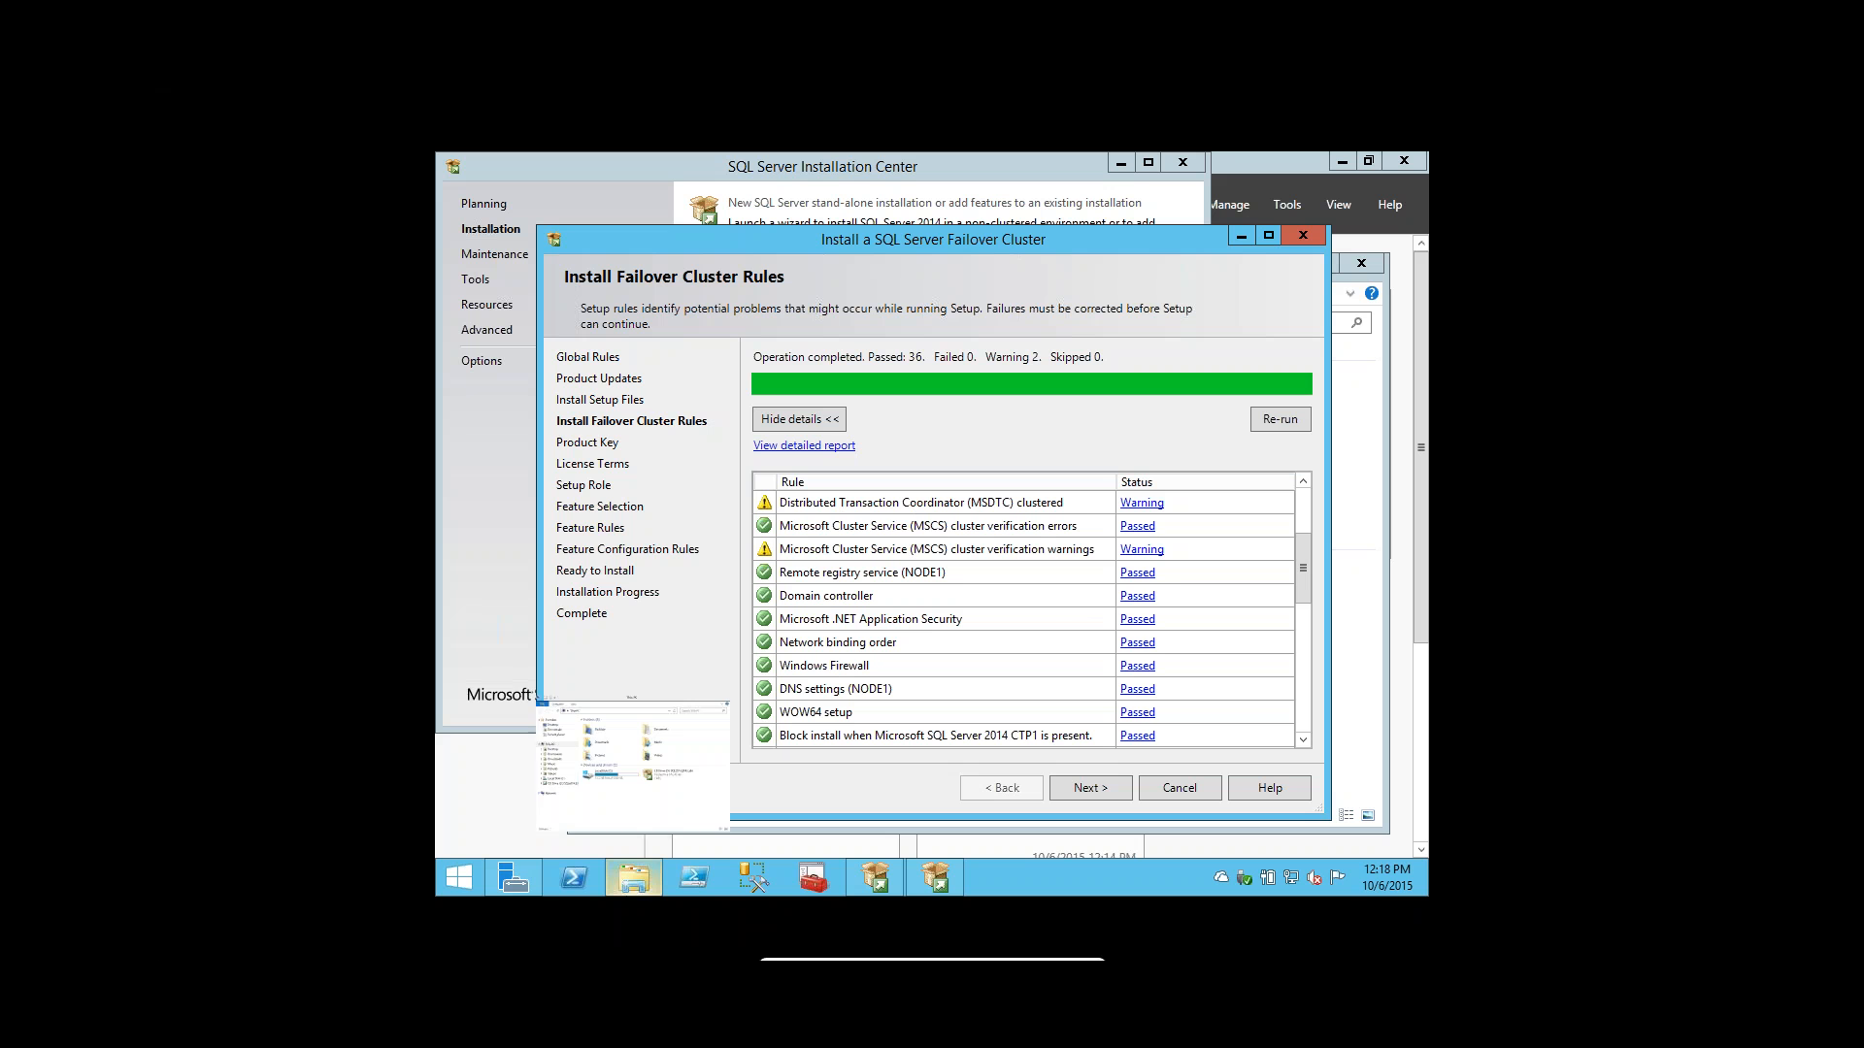
click(638, 870)
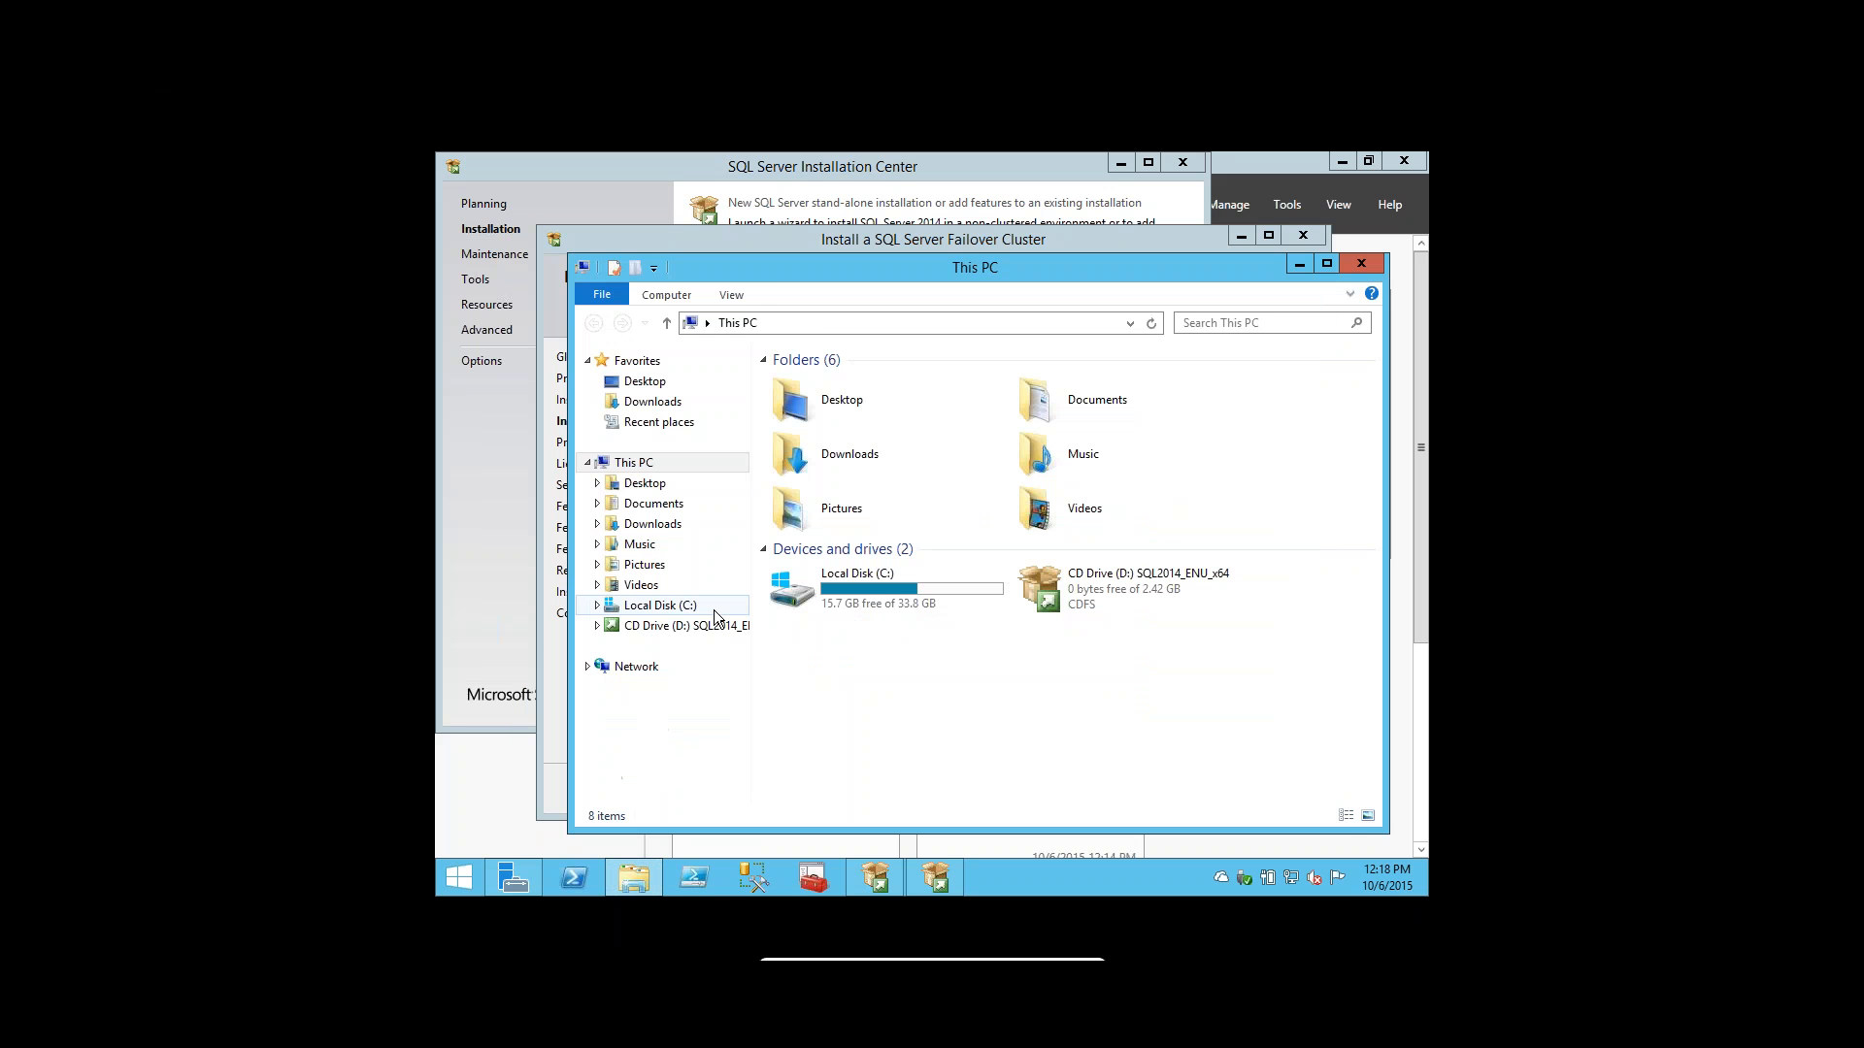
click(660, 605)
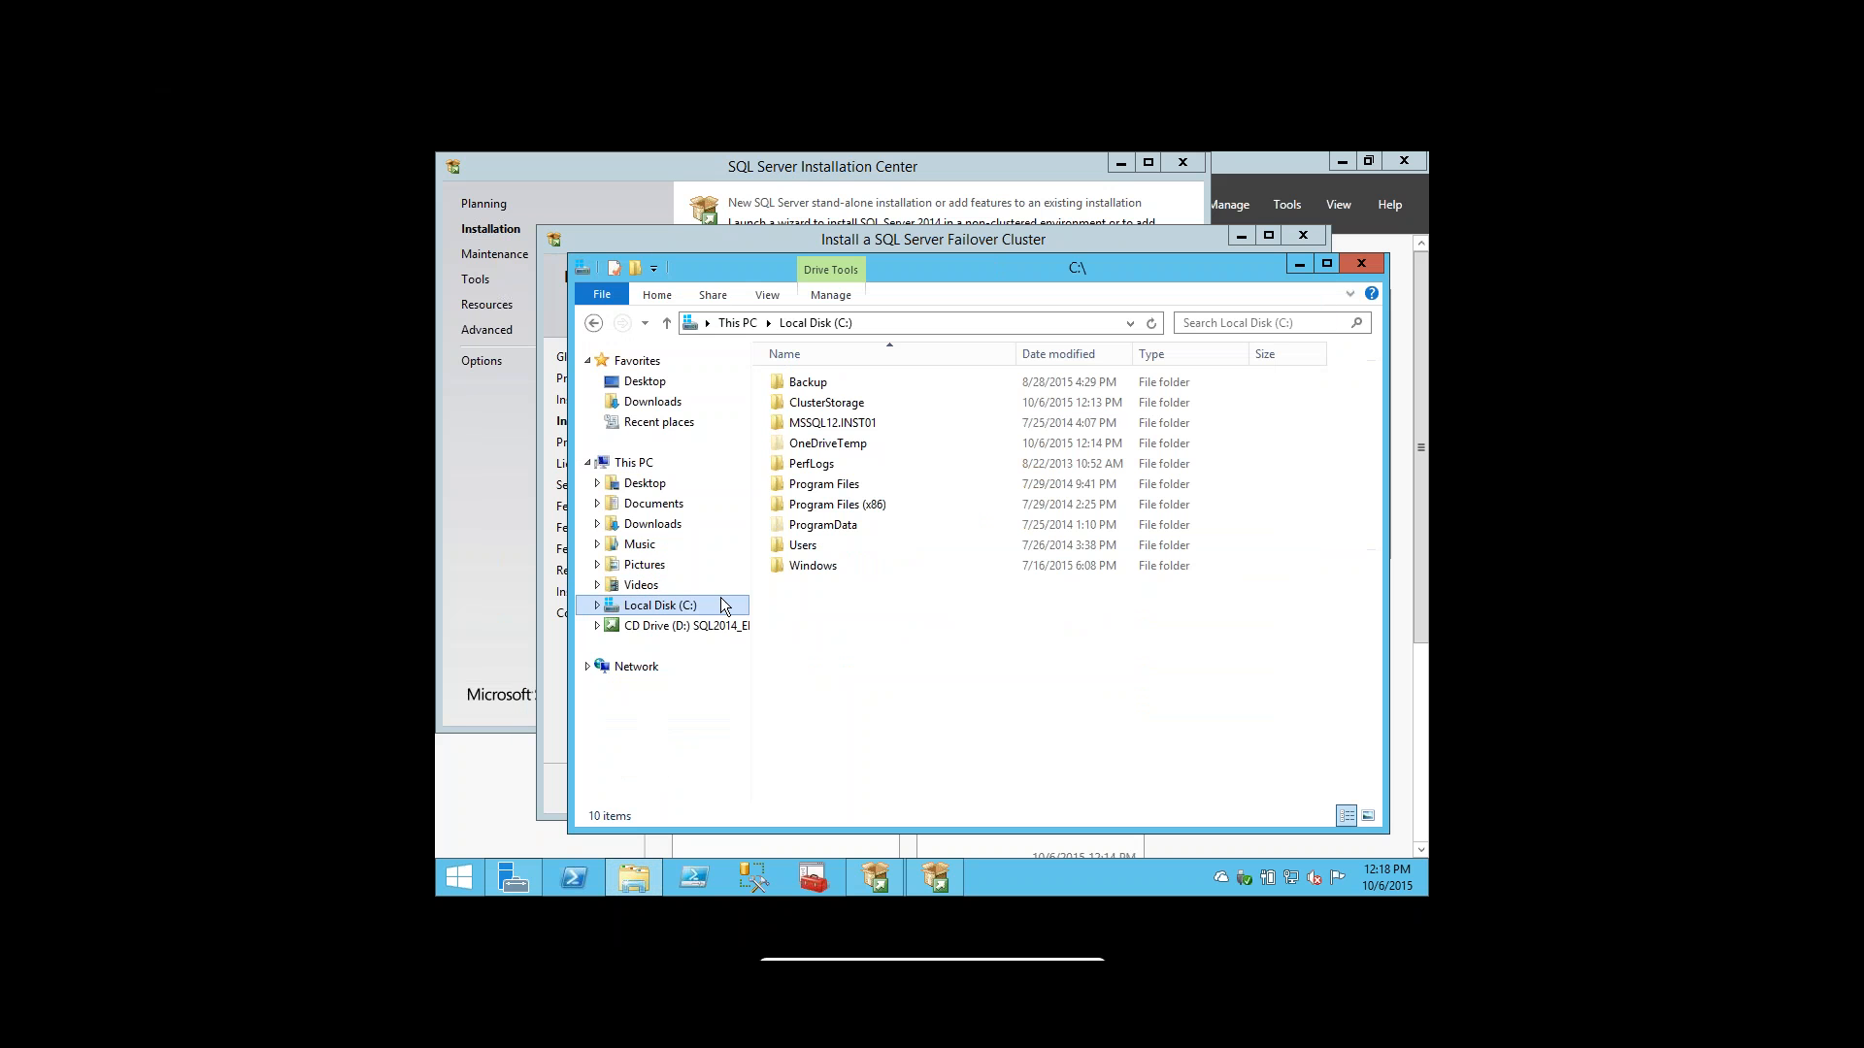
double_click(829, 546)
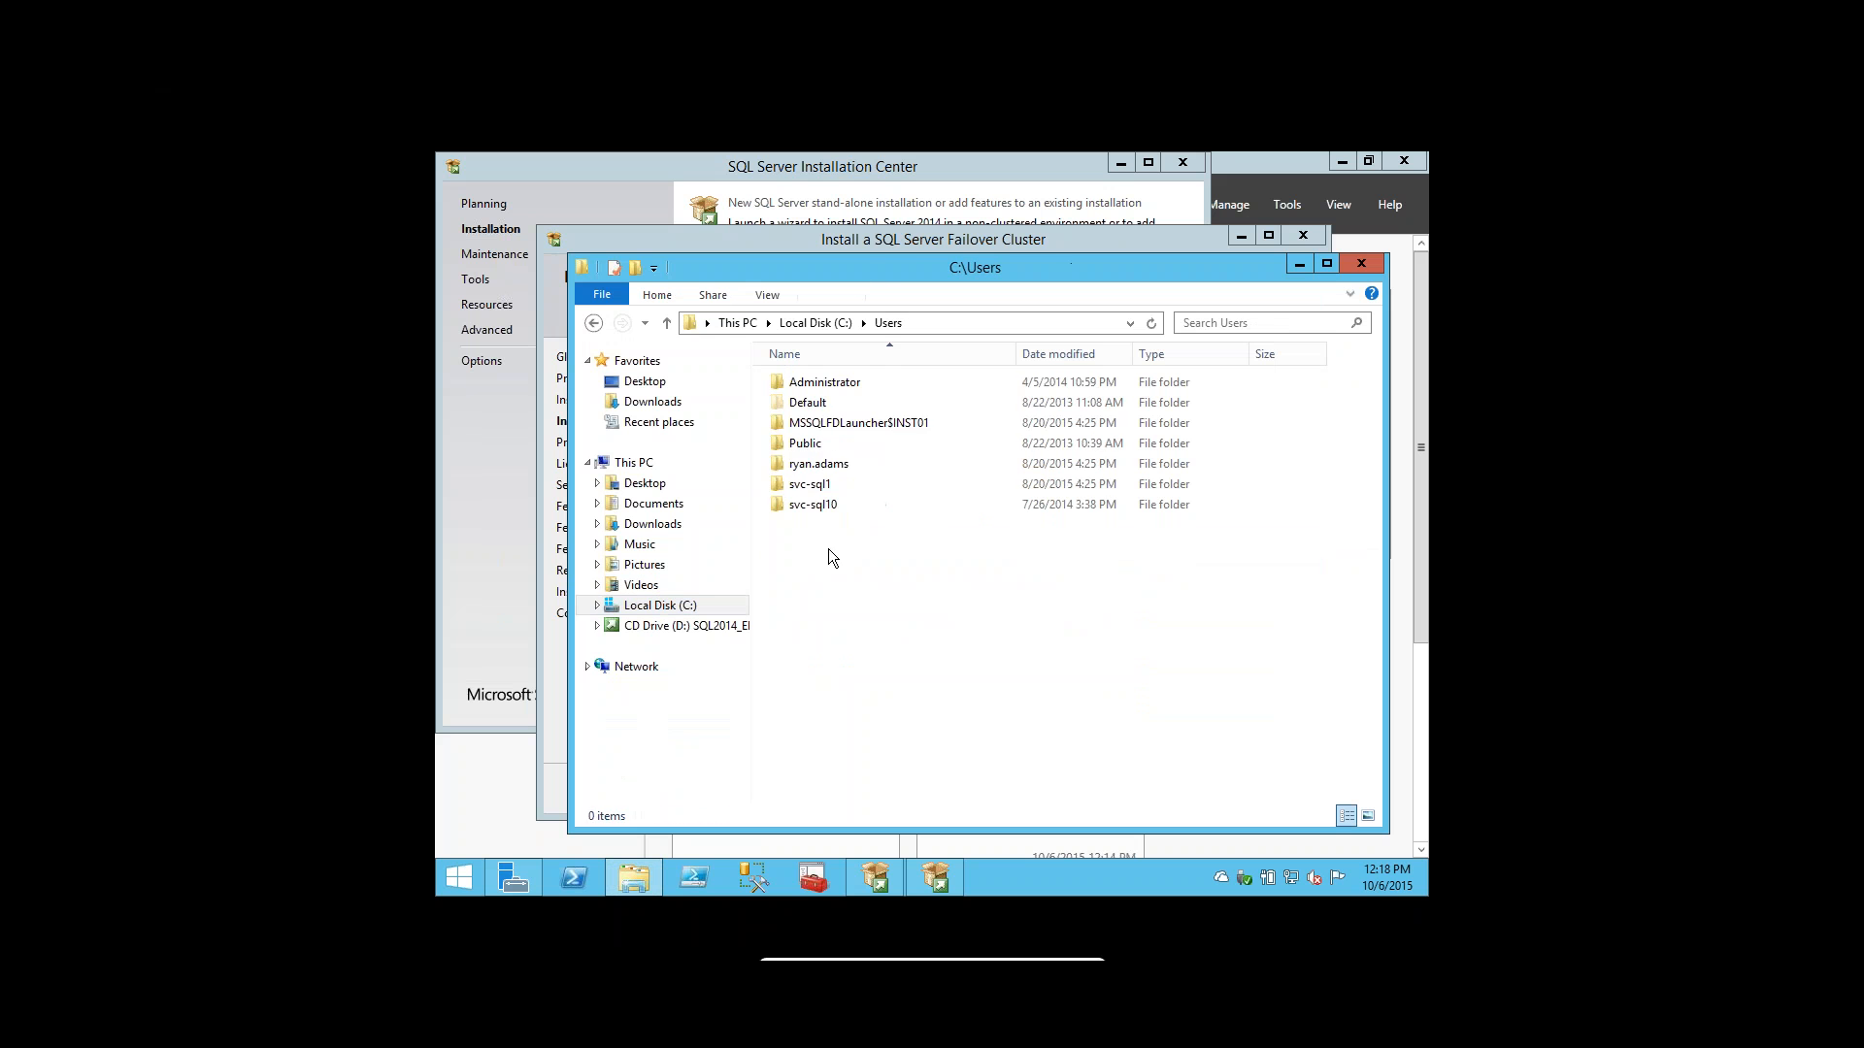
double_click(824, 465)
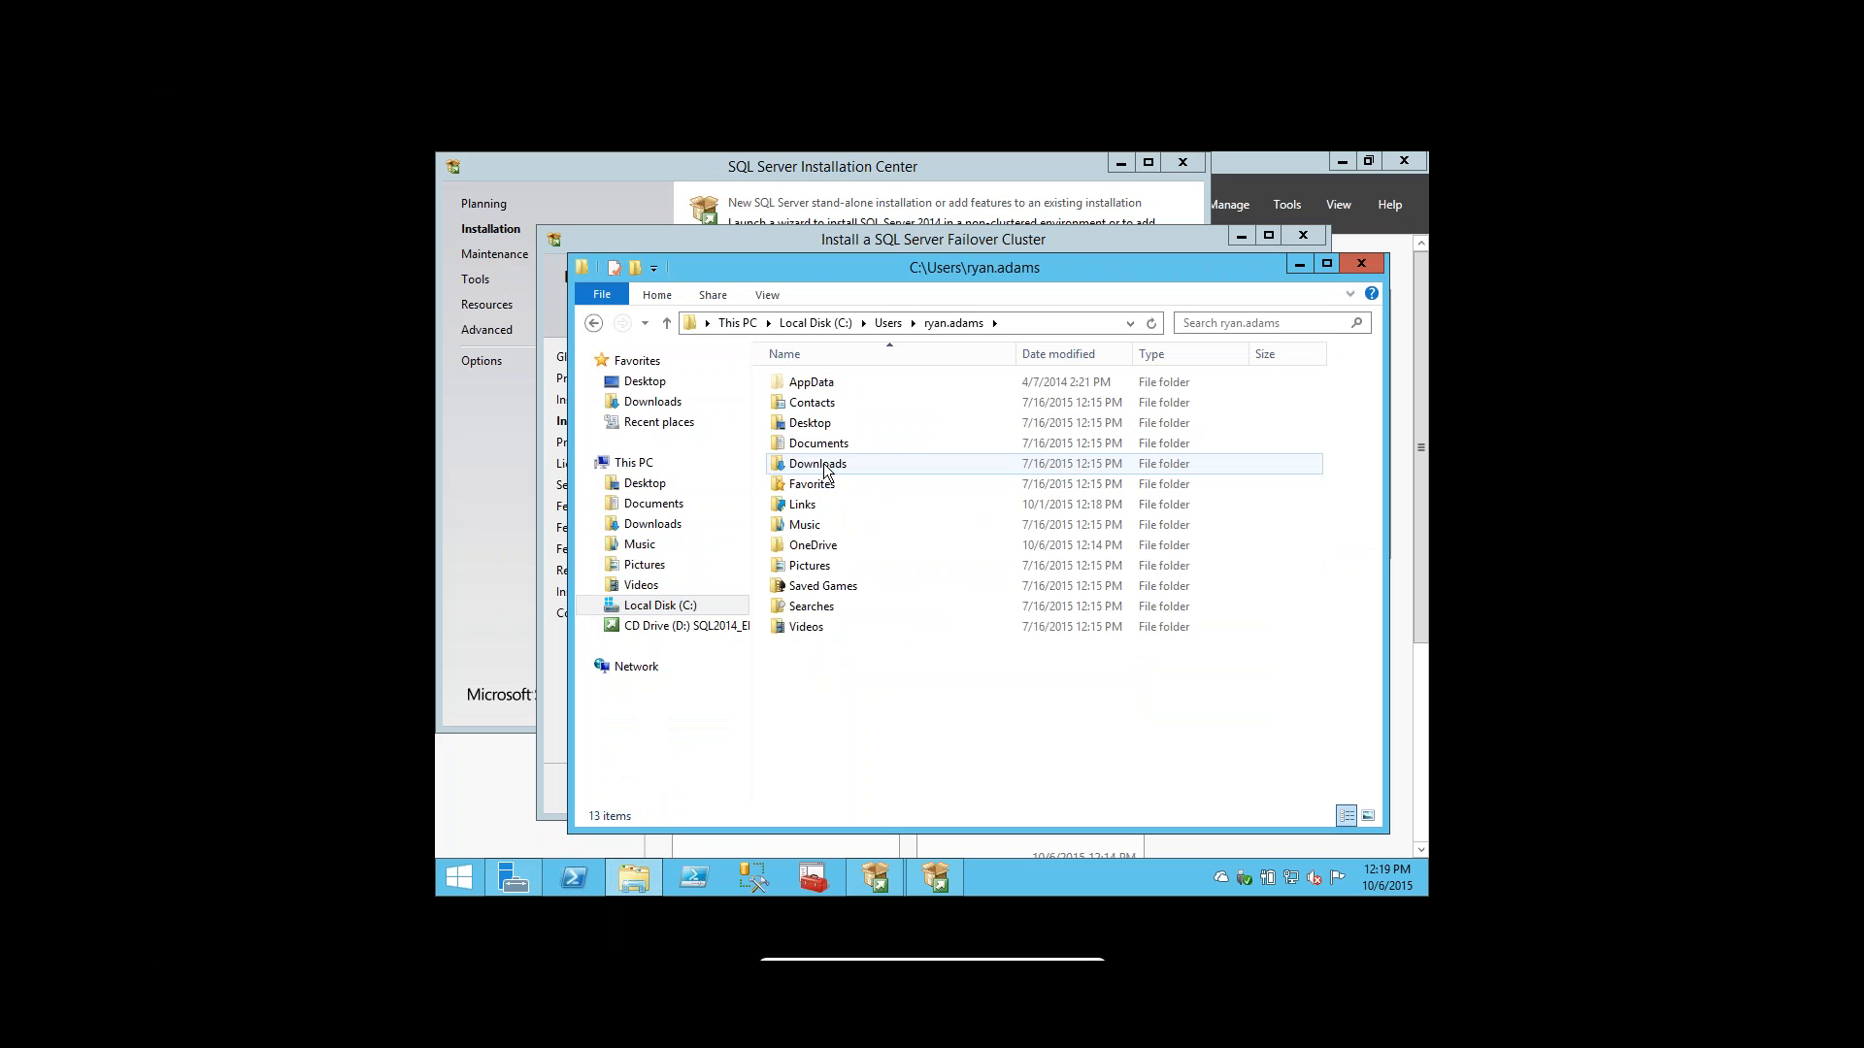
double_click(821, 545)
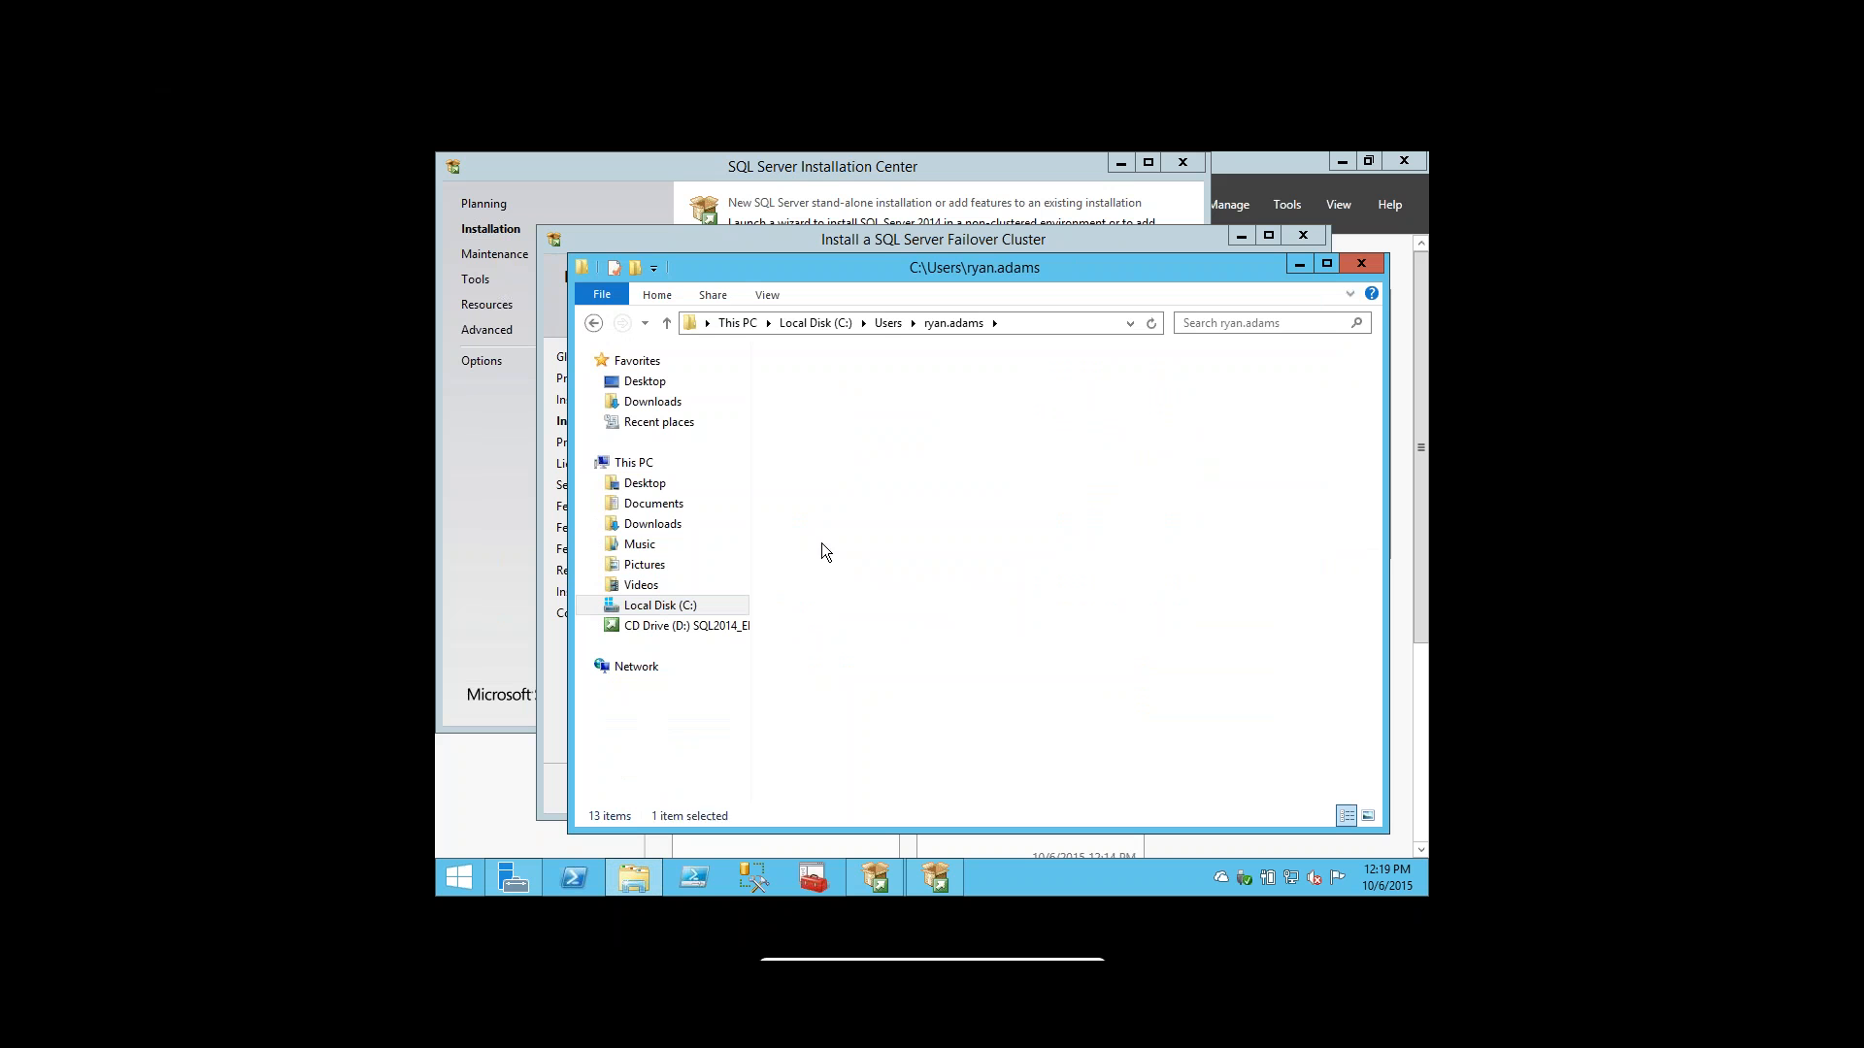
double_click(821, 384)
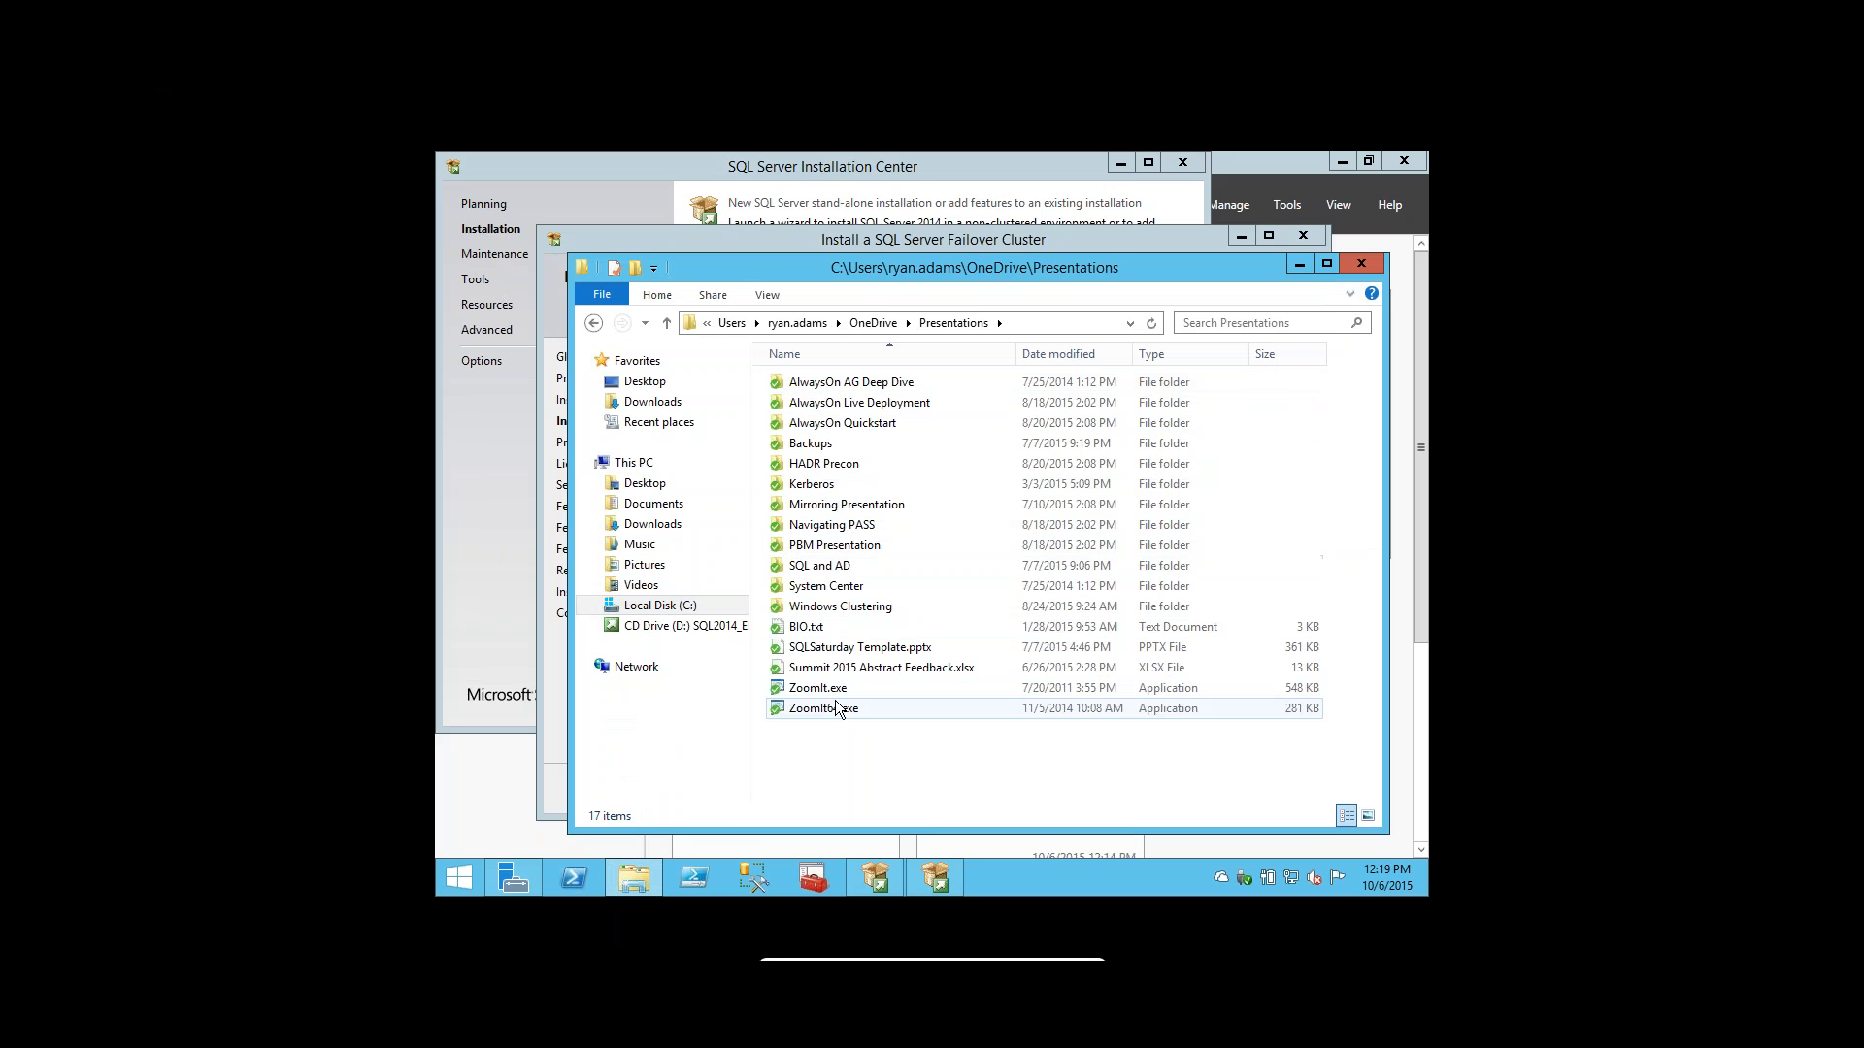
click(1298, 264)
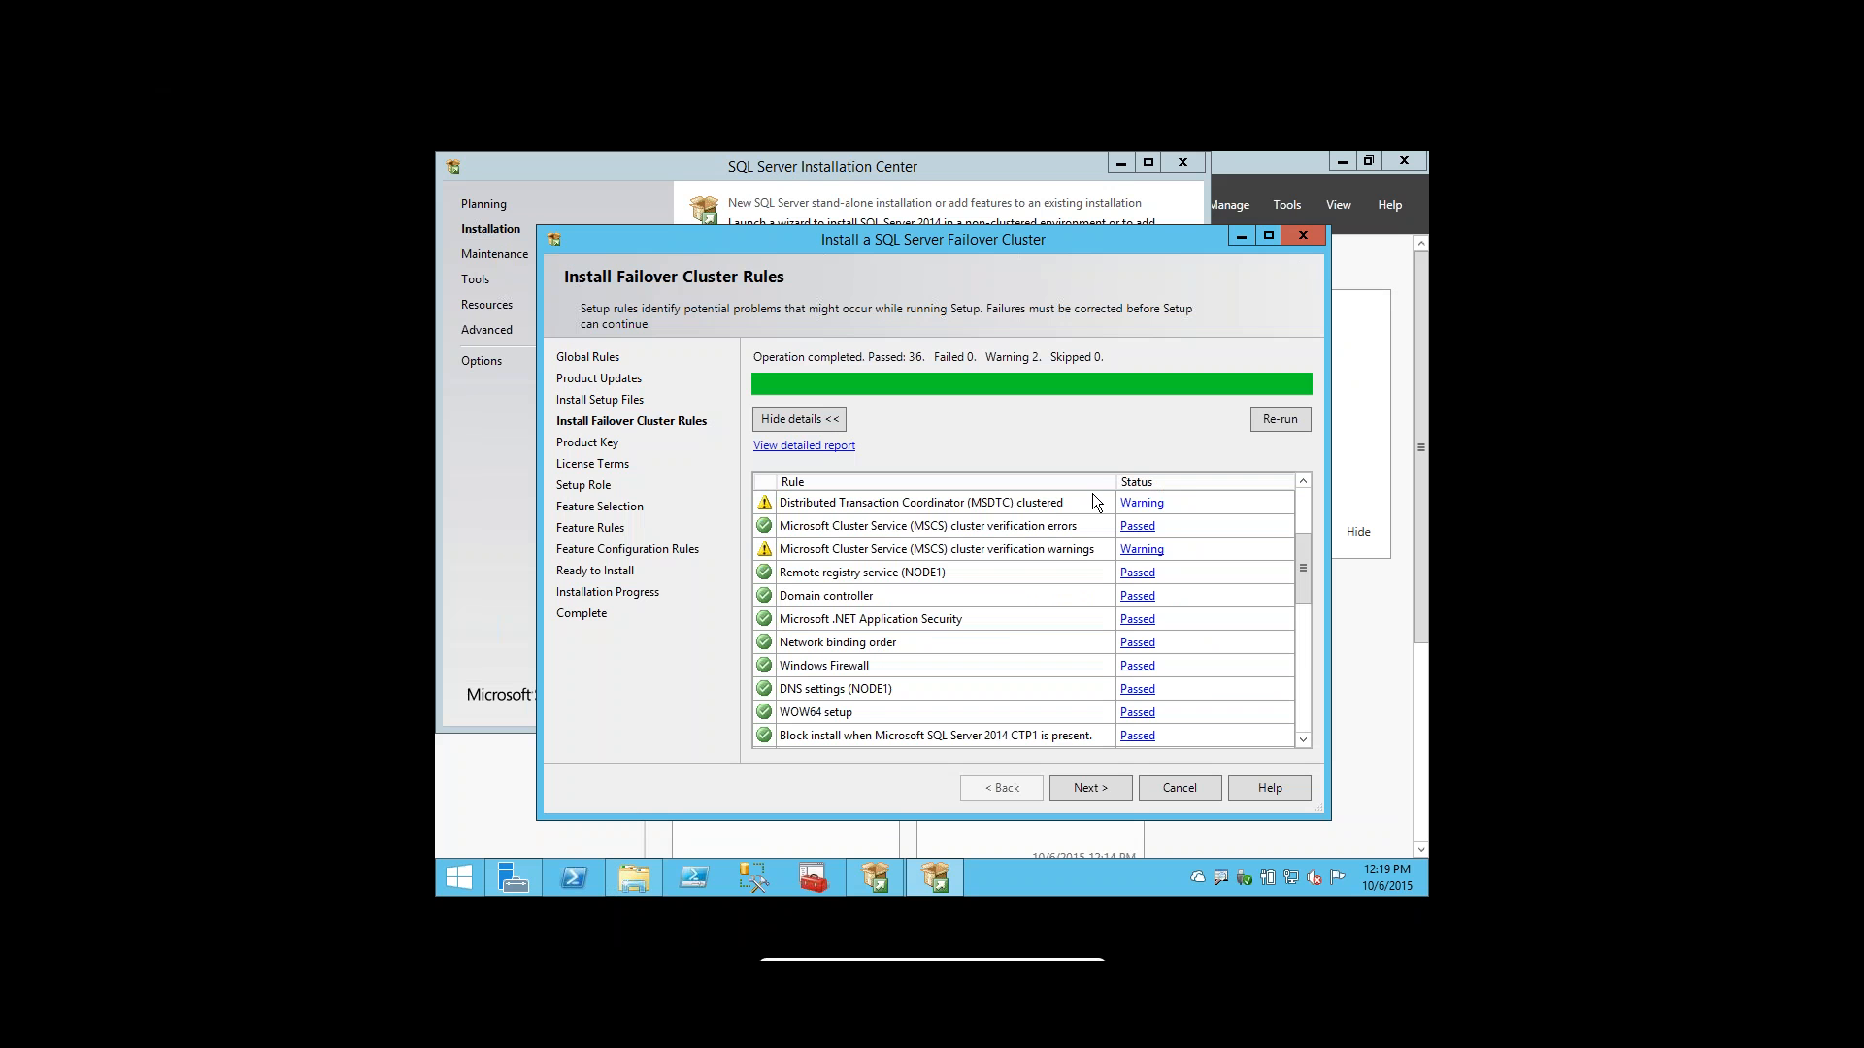
Magnify the failover cluster rule results and mark the MSDTC clustered and MSCS cluster verification warnings rules with arrows.
key(ctrl+1)
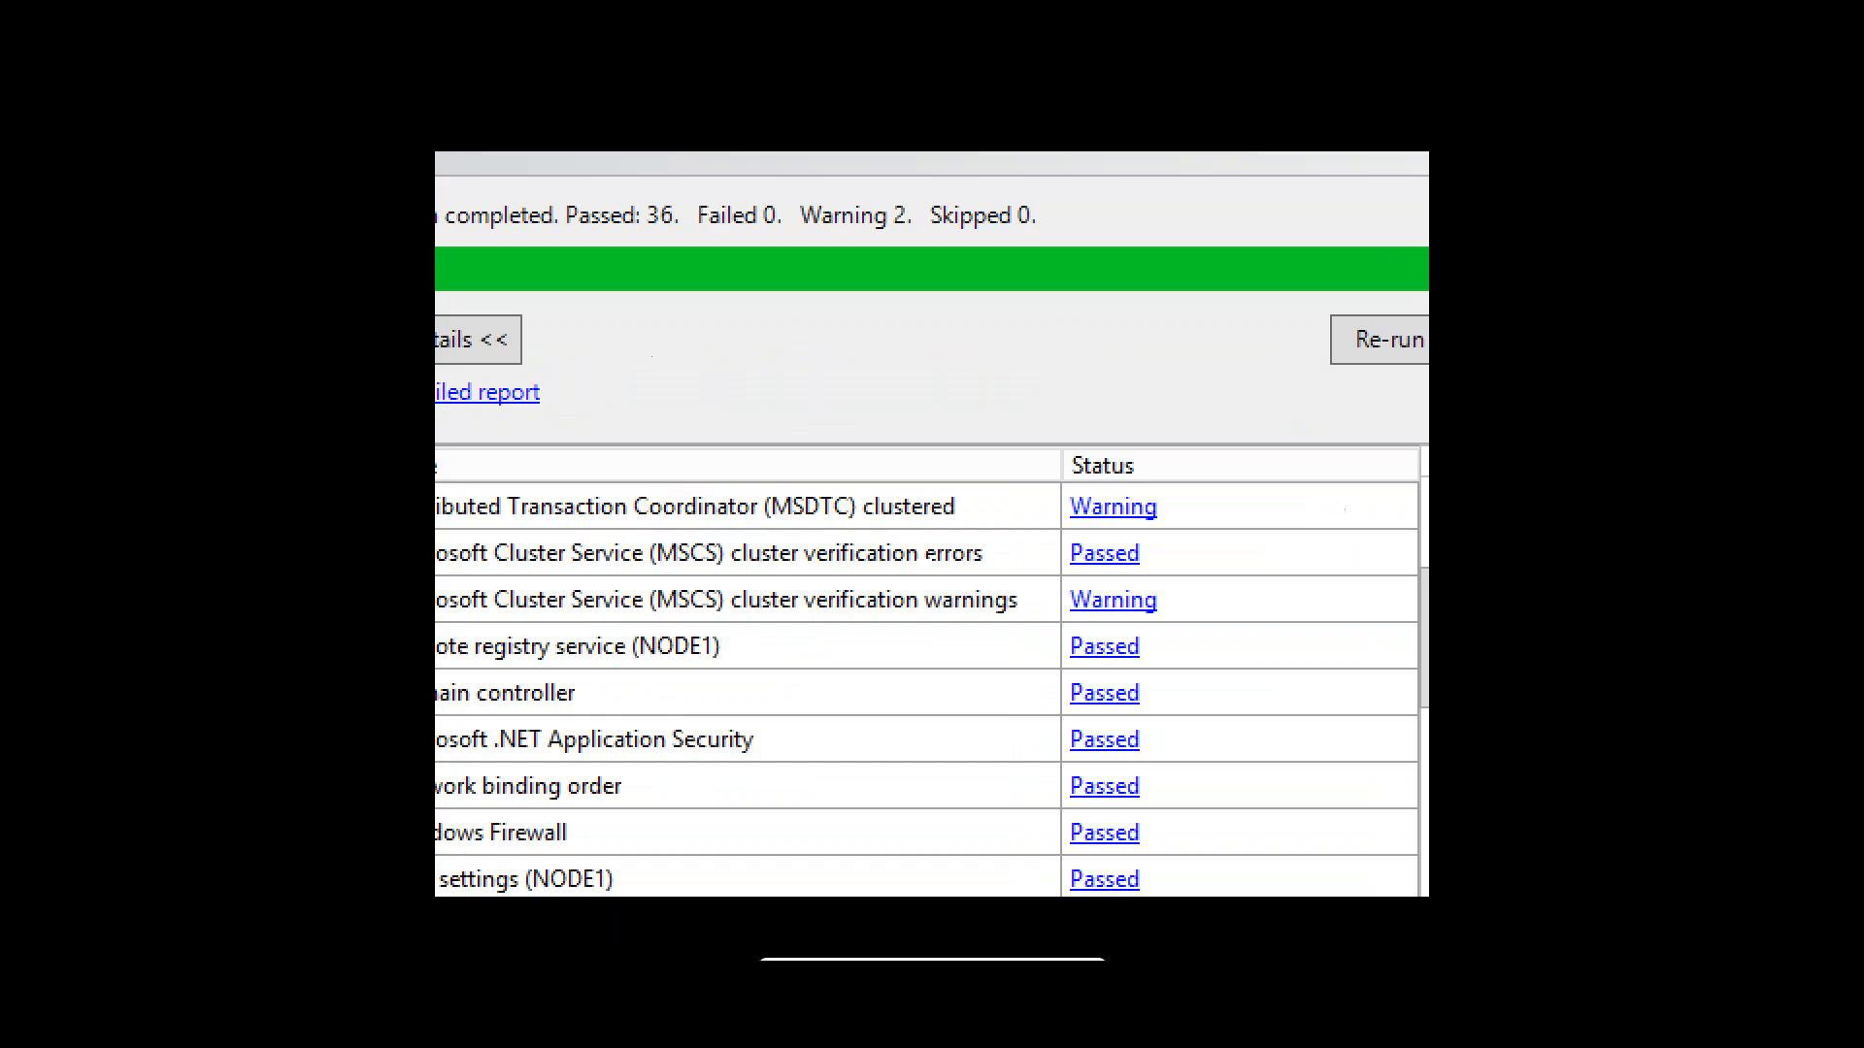
drag(920, 512, 1008, 373)
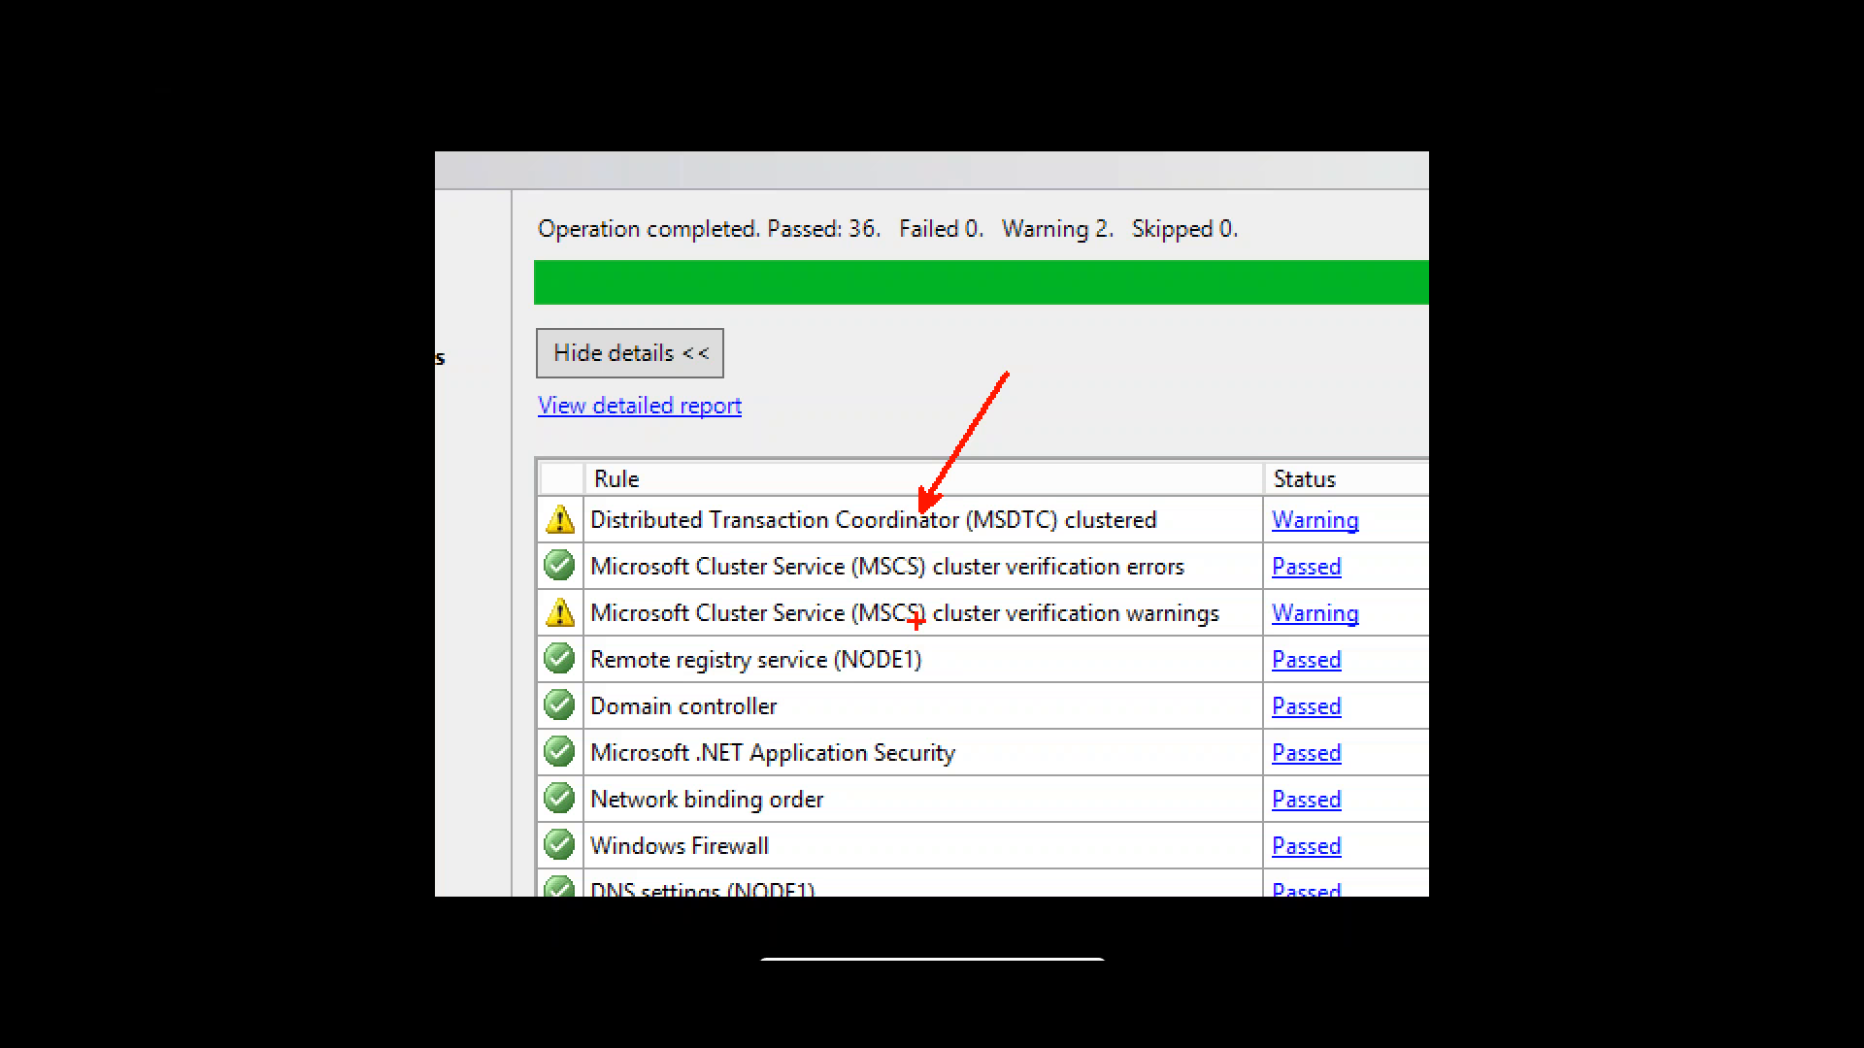
drag(915, 621, 1111, 746)
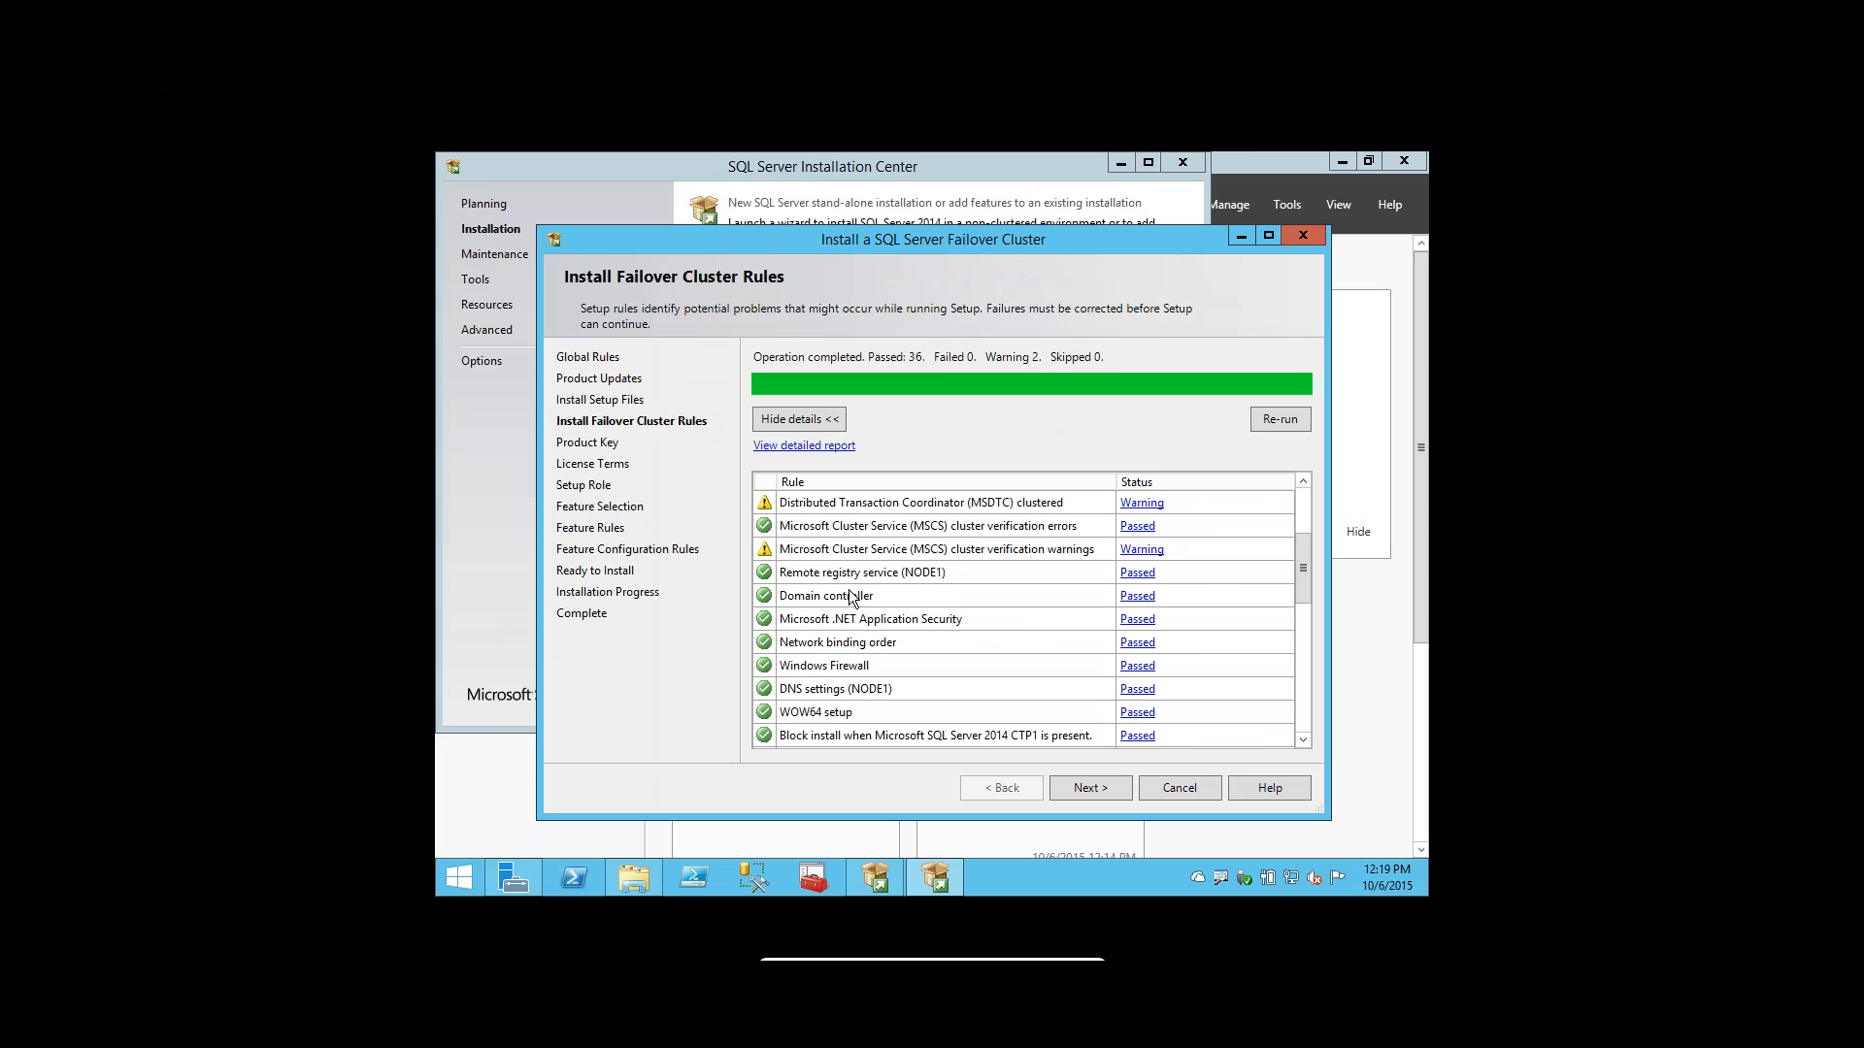
Proceed with the prefilled product key, accept the license terms, and keep SQL Server Feature Installation as the setup role.
click(1091, 788)
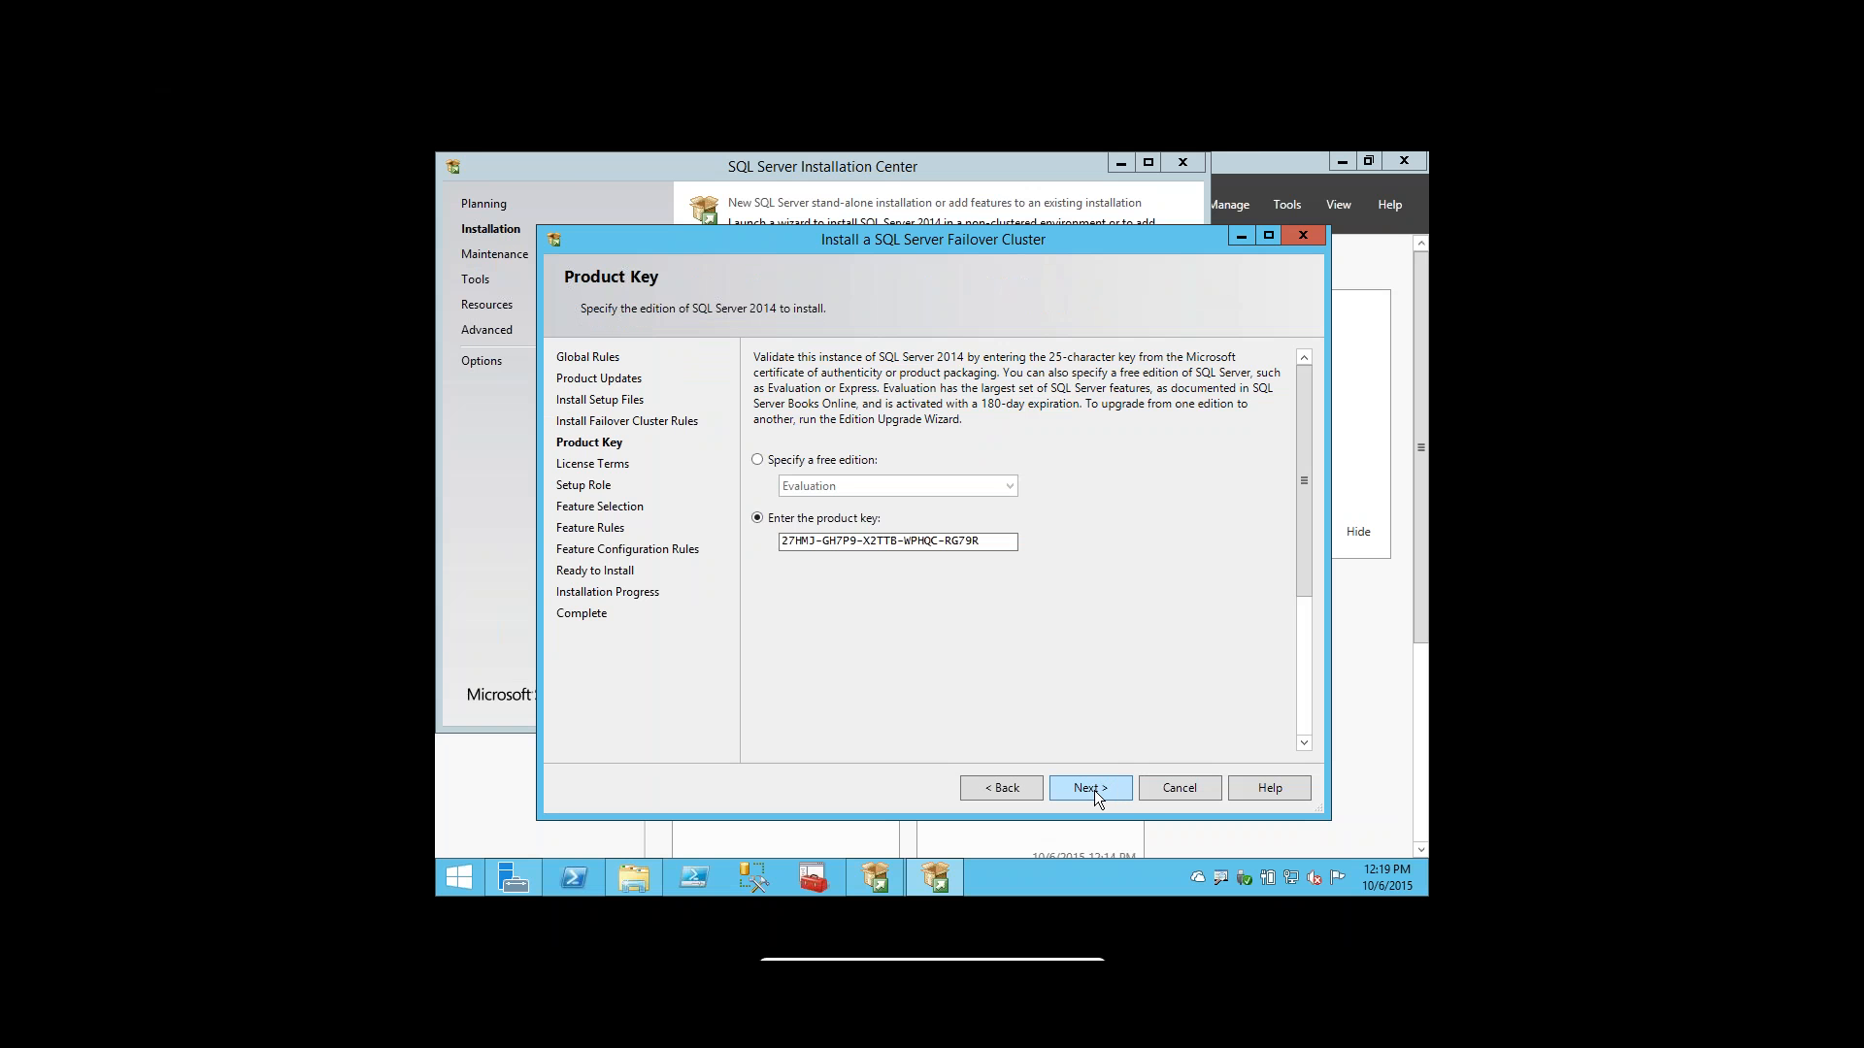
click(1093, 790)
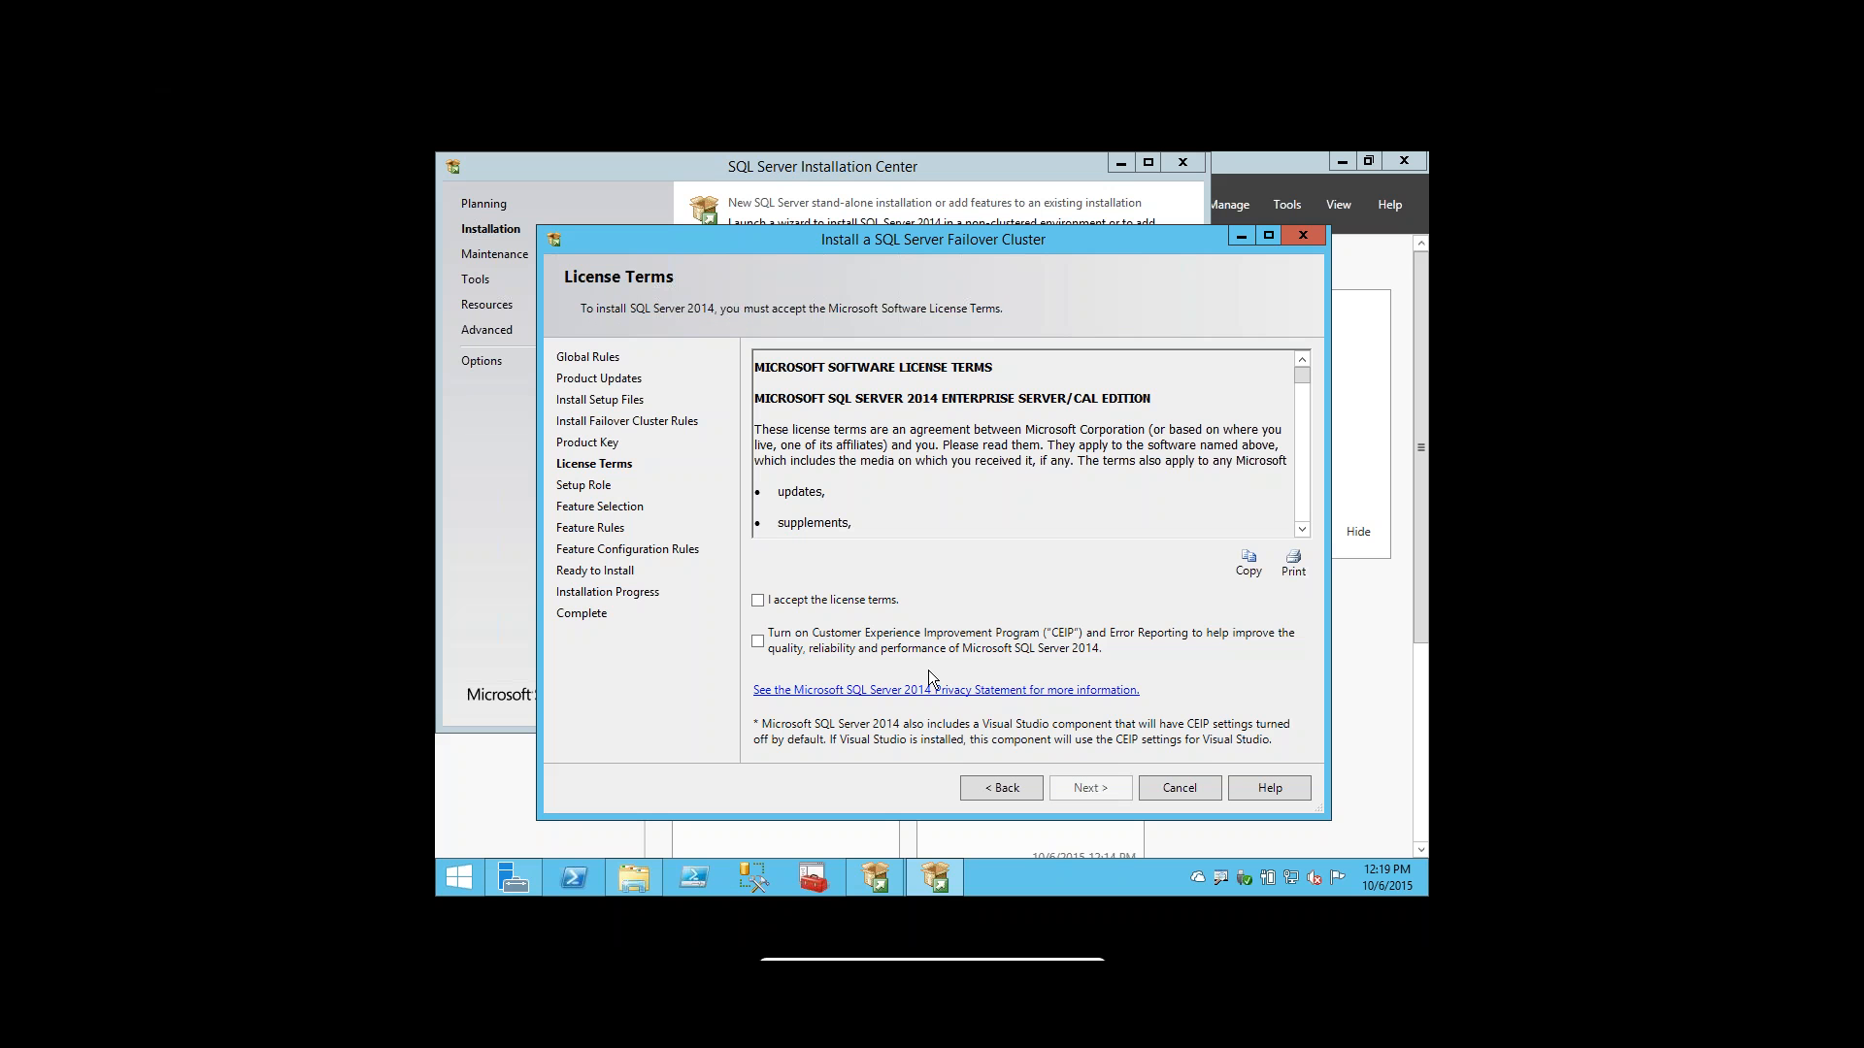
click(848, 599)
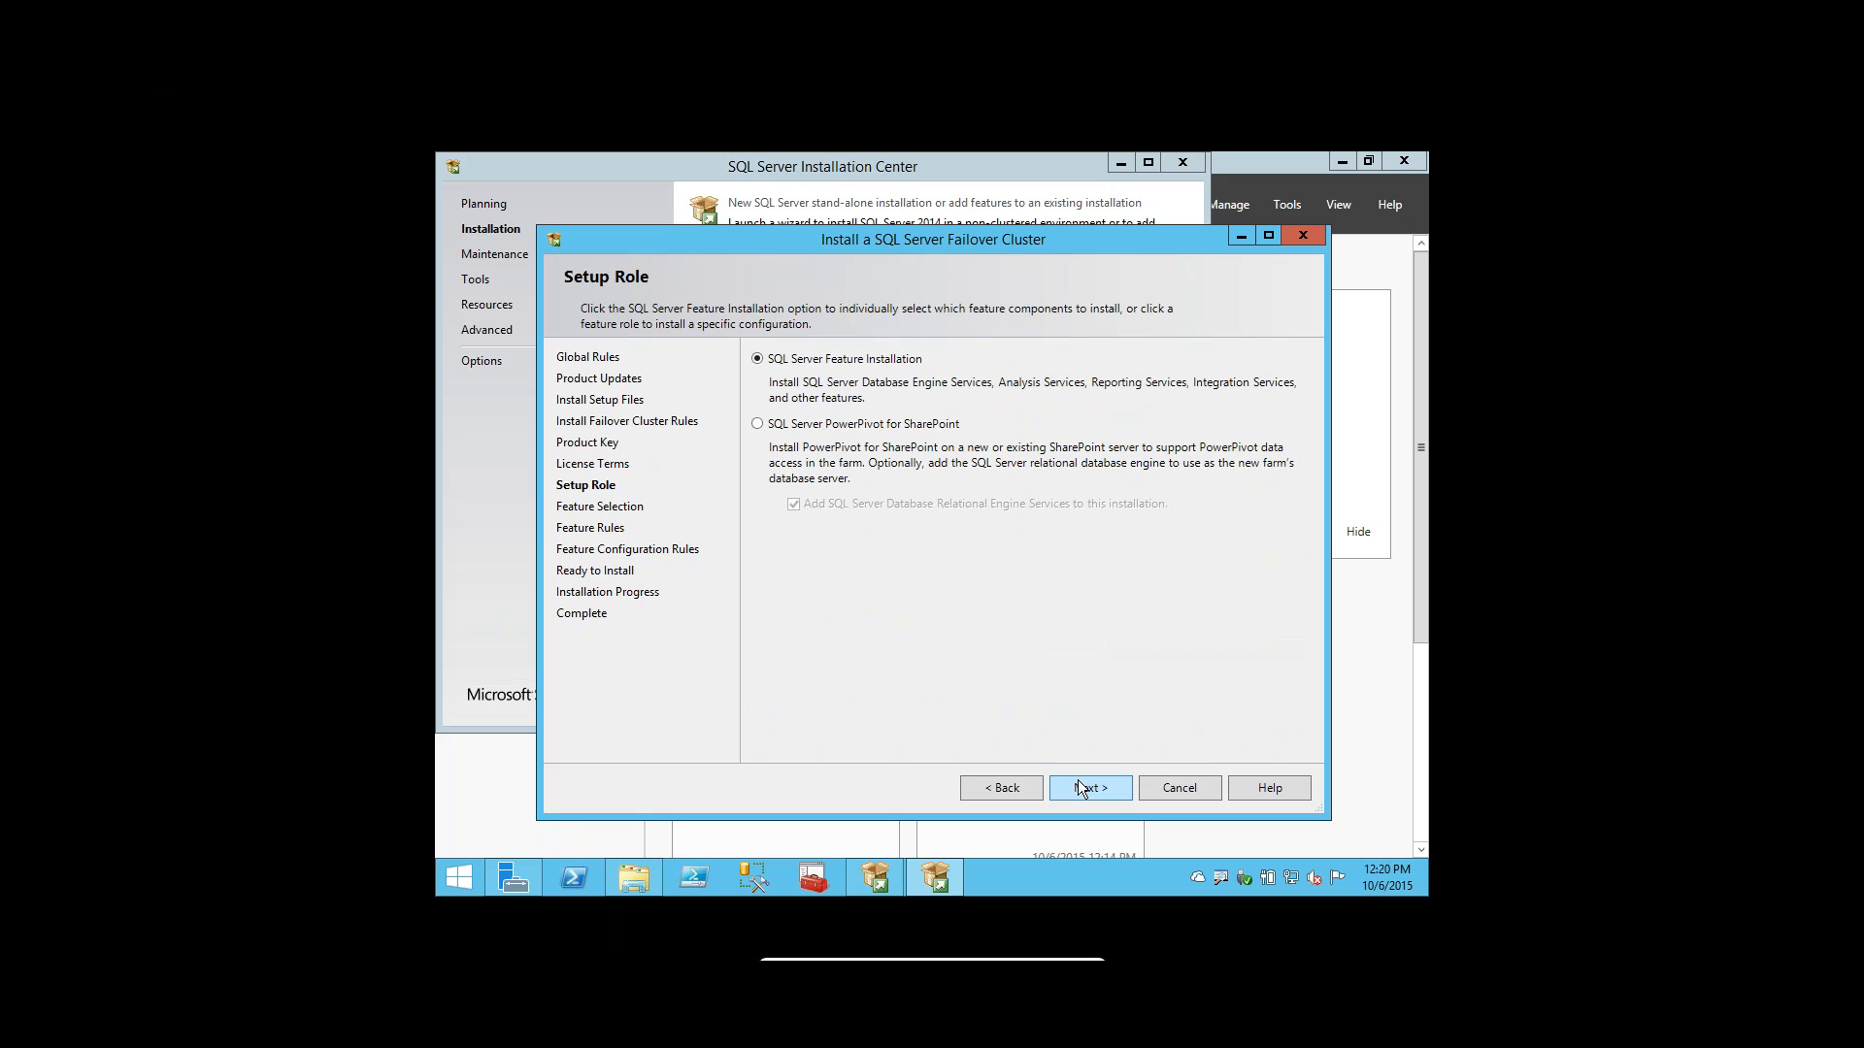
click(1085, 790)
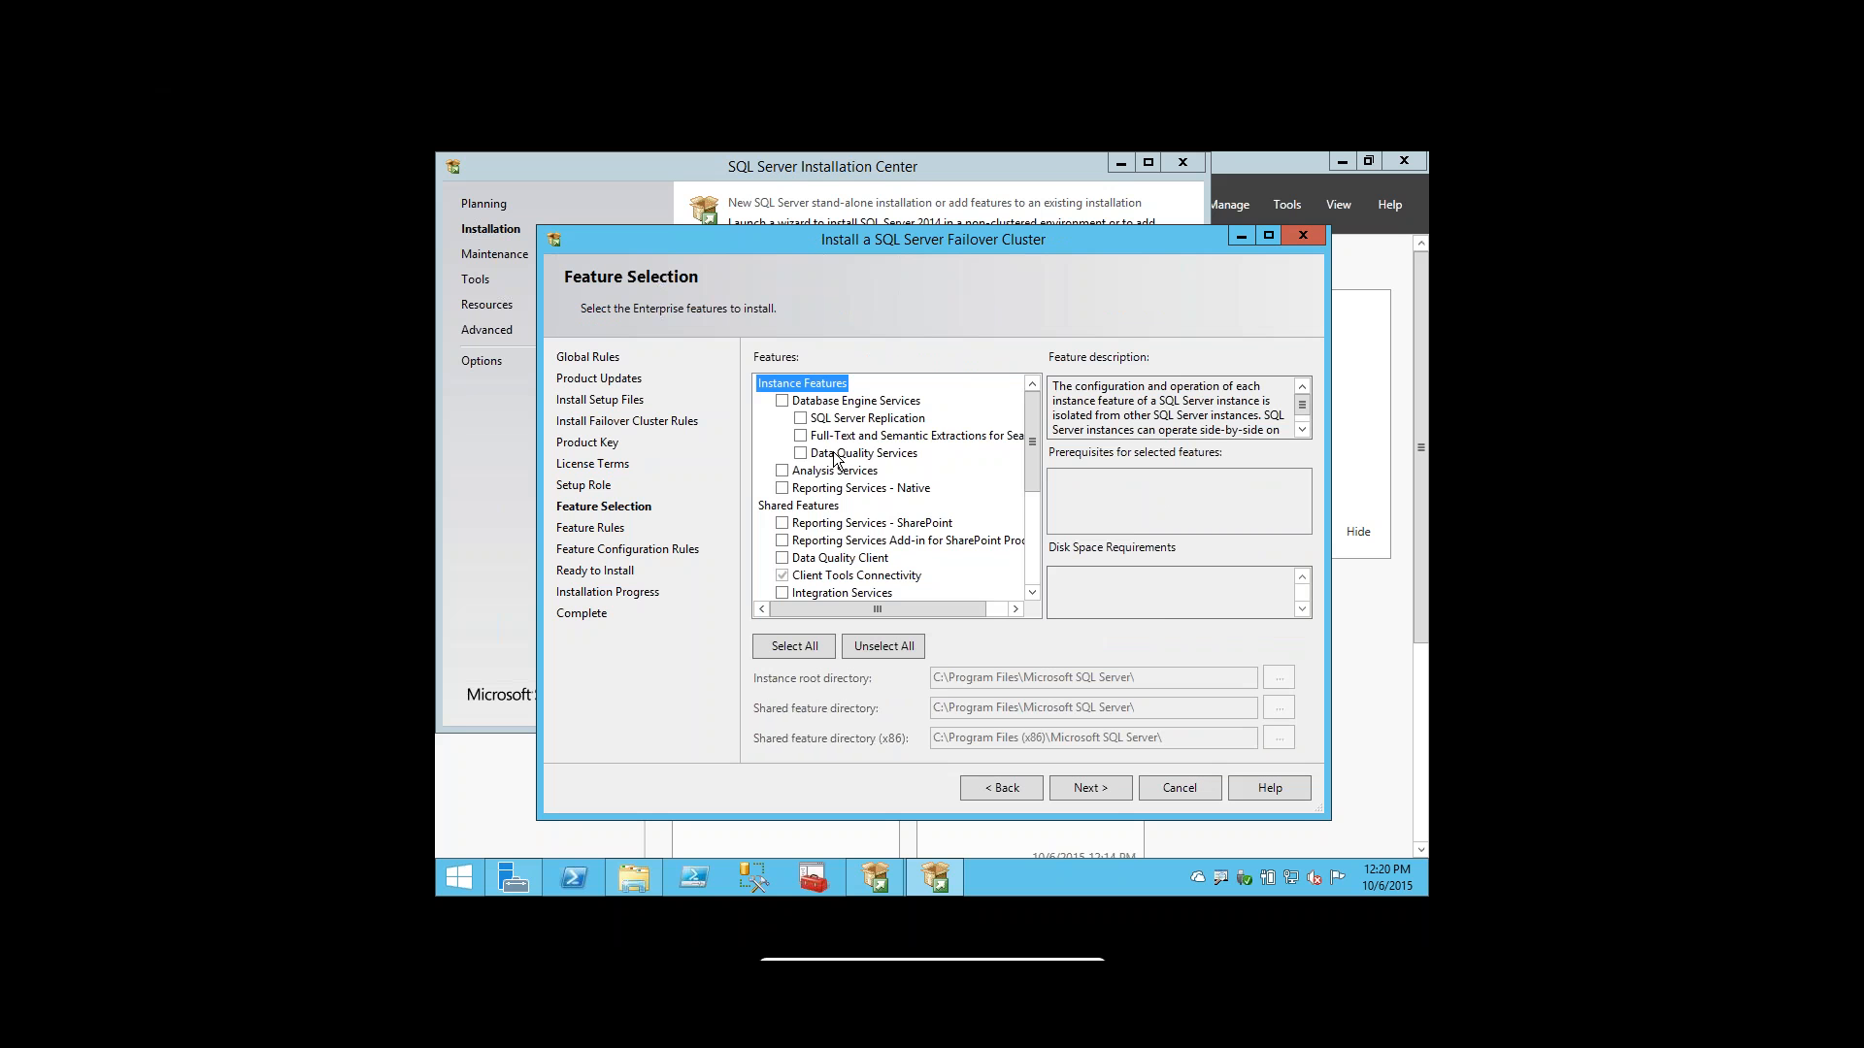
Select Database Engine Services with all its subfeatures, keeping the instance root directory C:\Program Files\Microsoft SQL Server\.
click(782, 401)
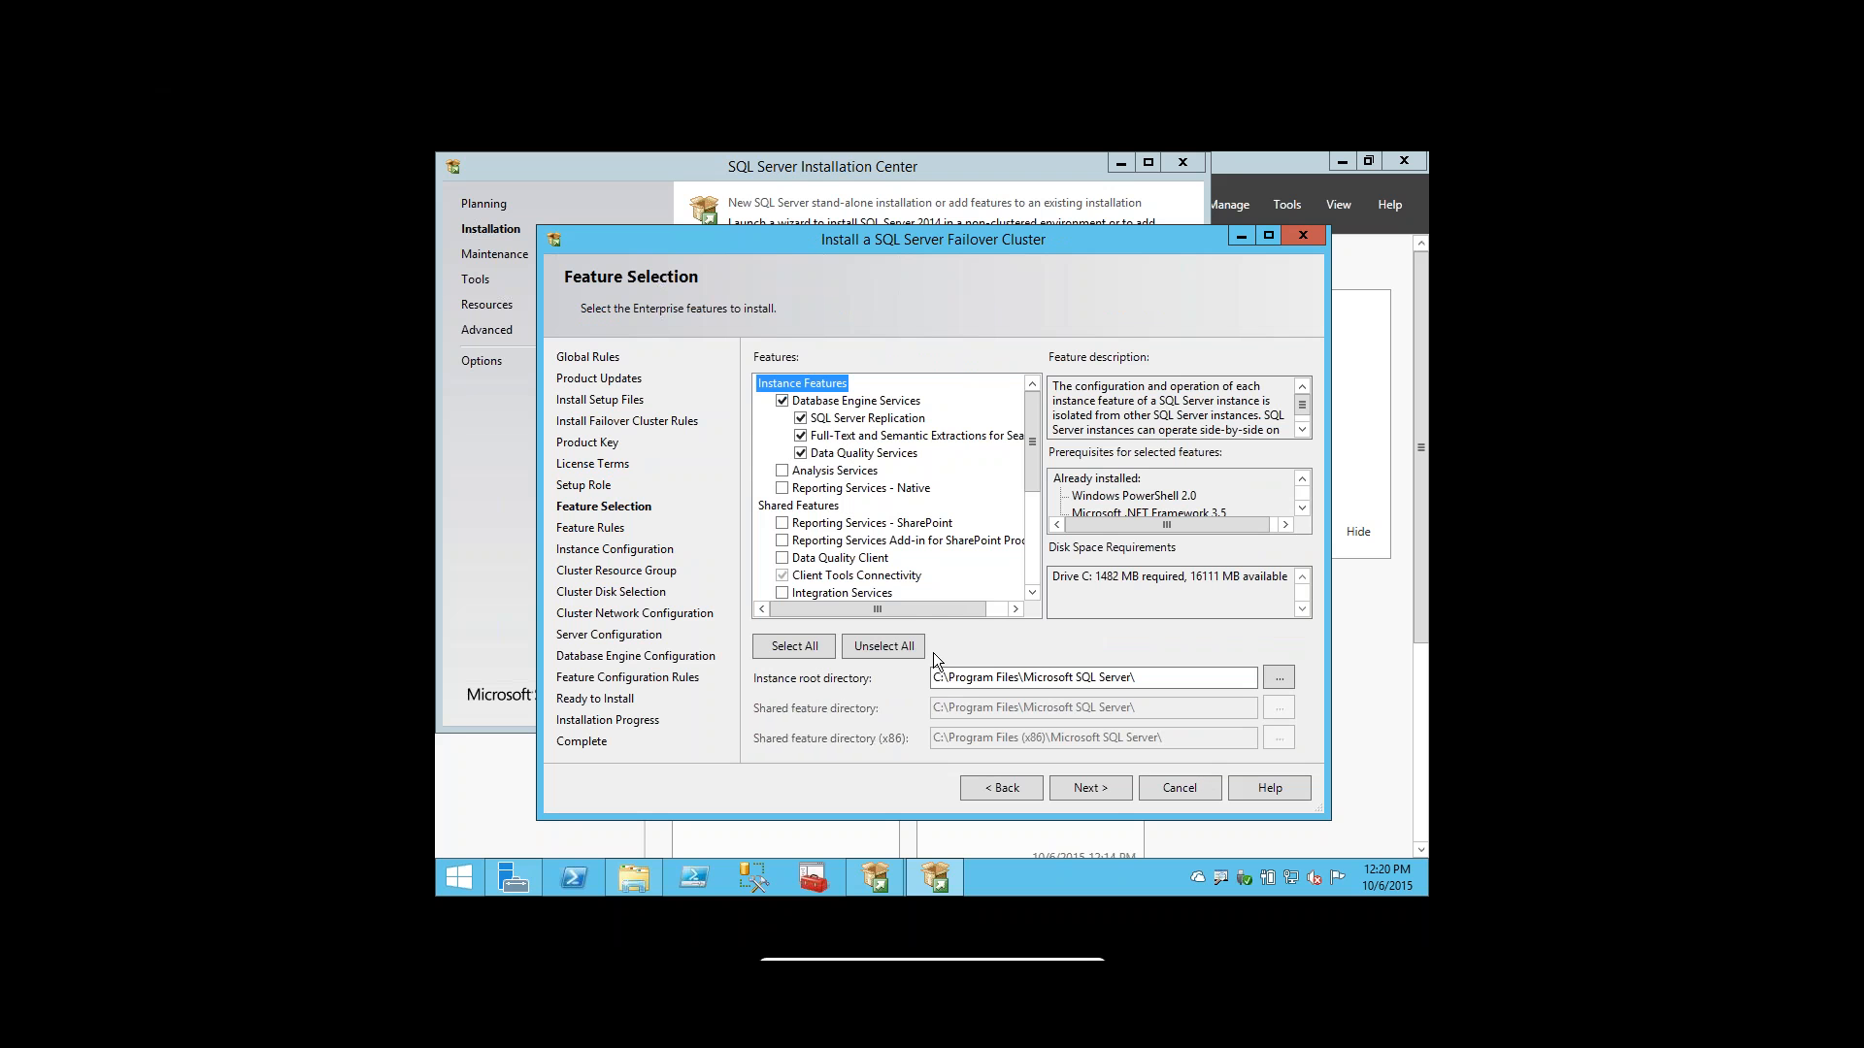
click(967, 674)
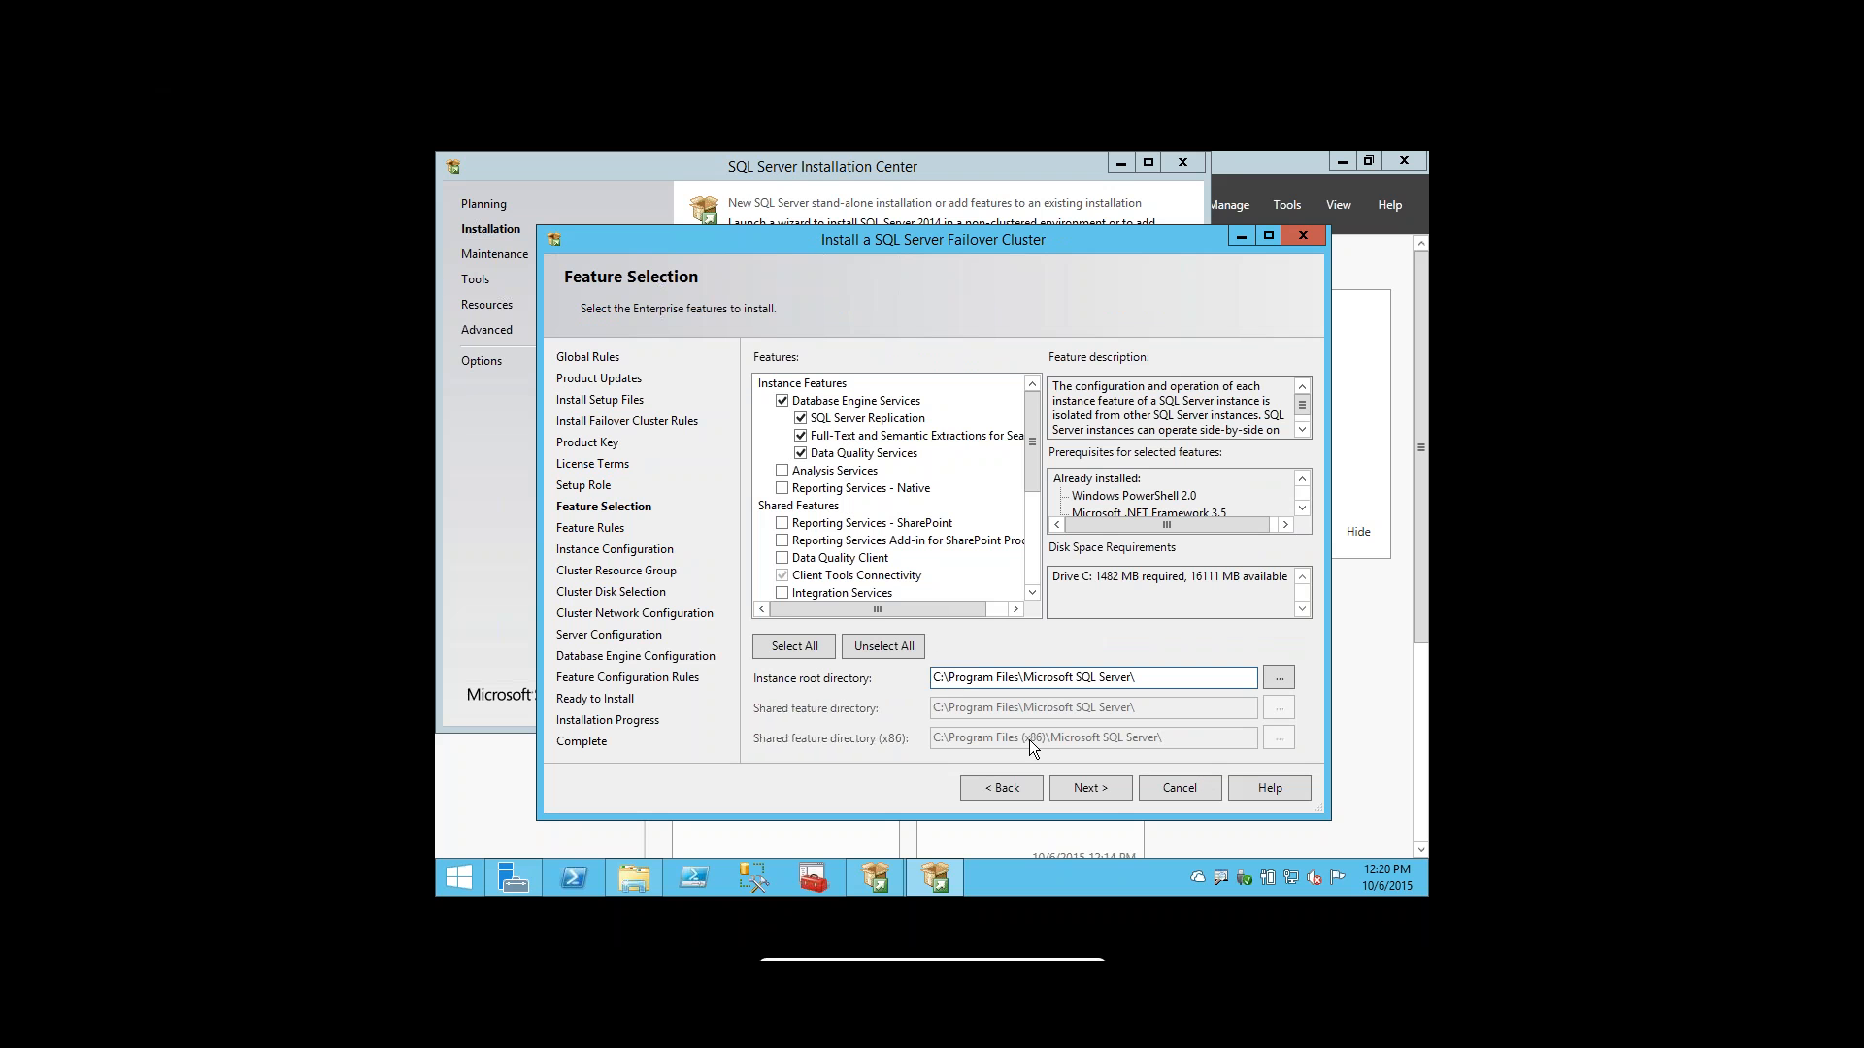
click(1097, 786)
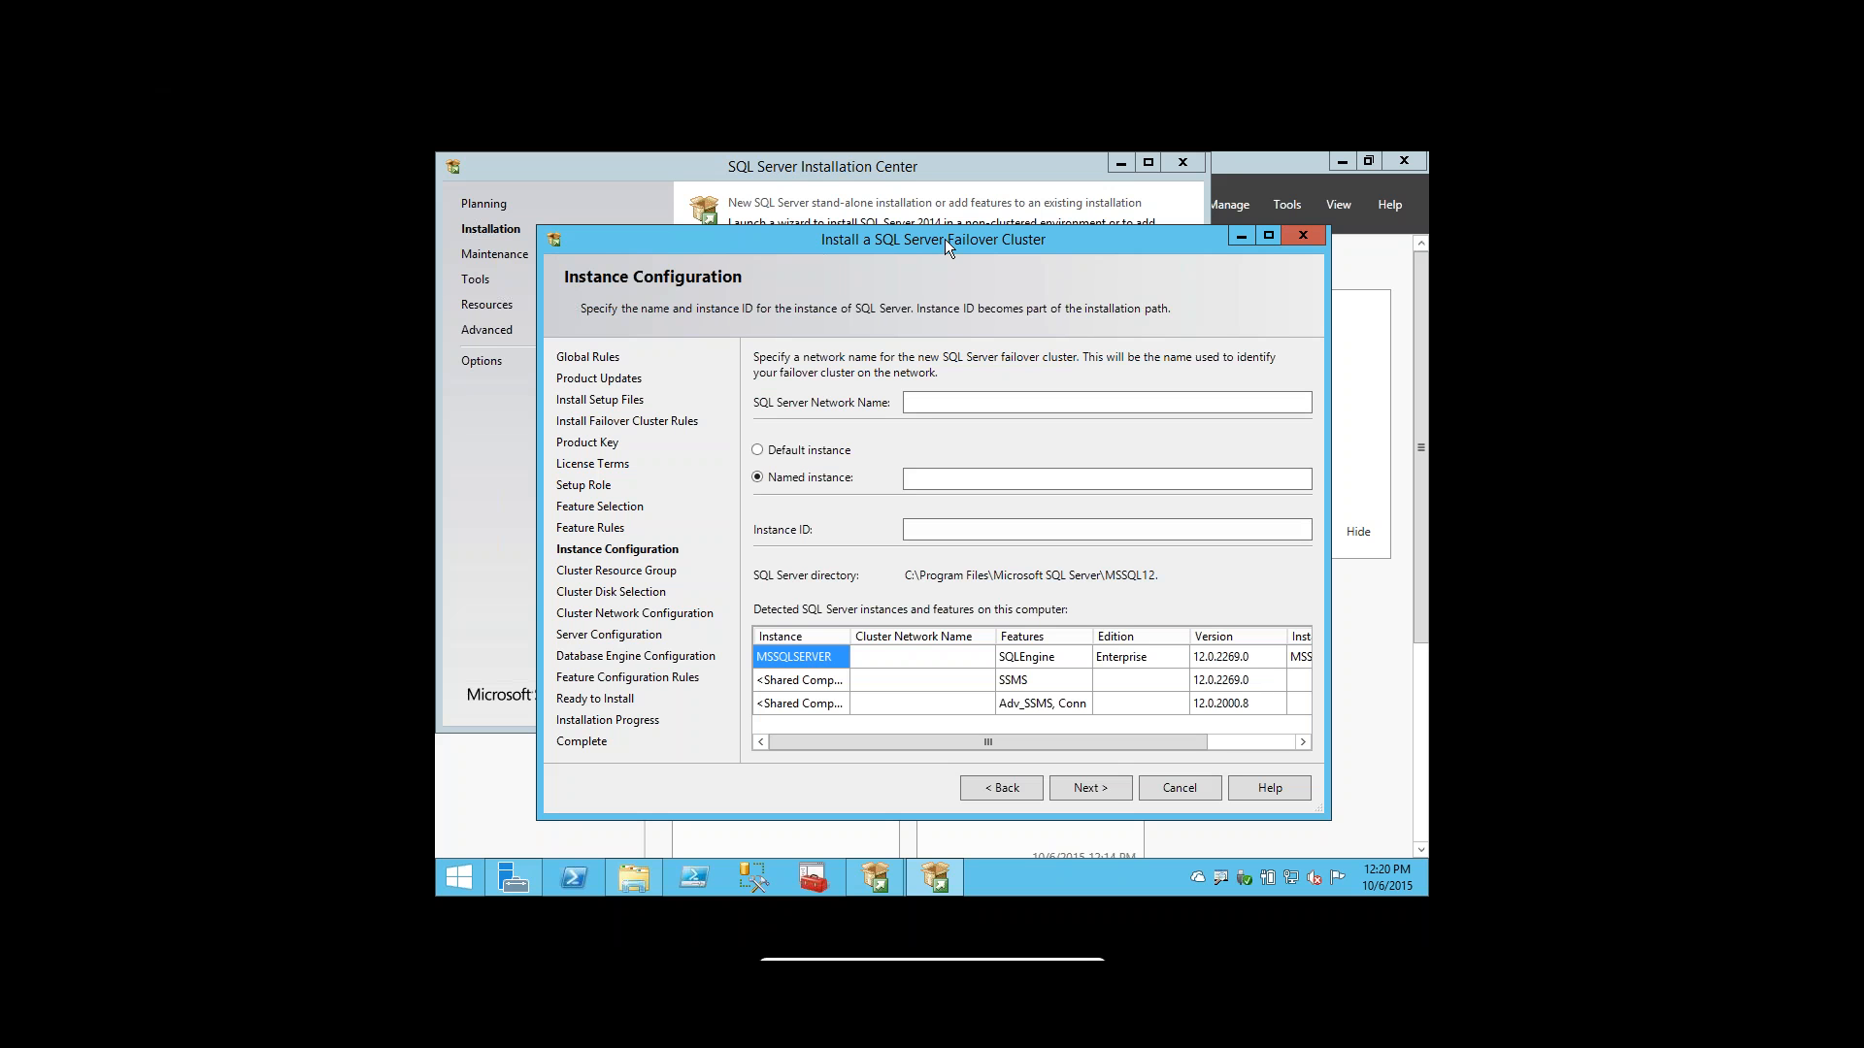
Minimize SQL Server Installation Center and configure the failover cluster with network name SQLCLUS01 and named instance INST01.
drag(946, 239, 960, 239)
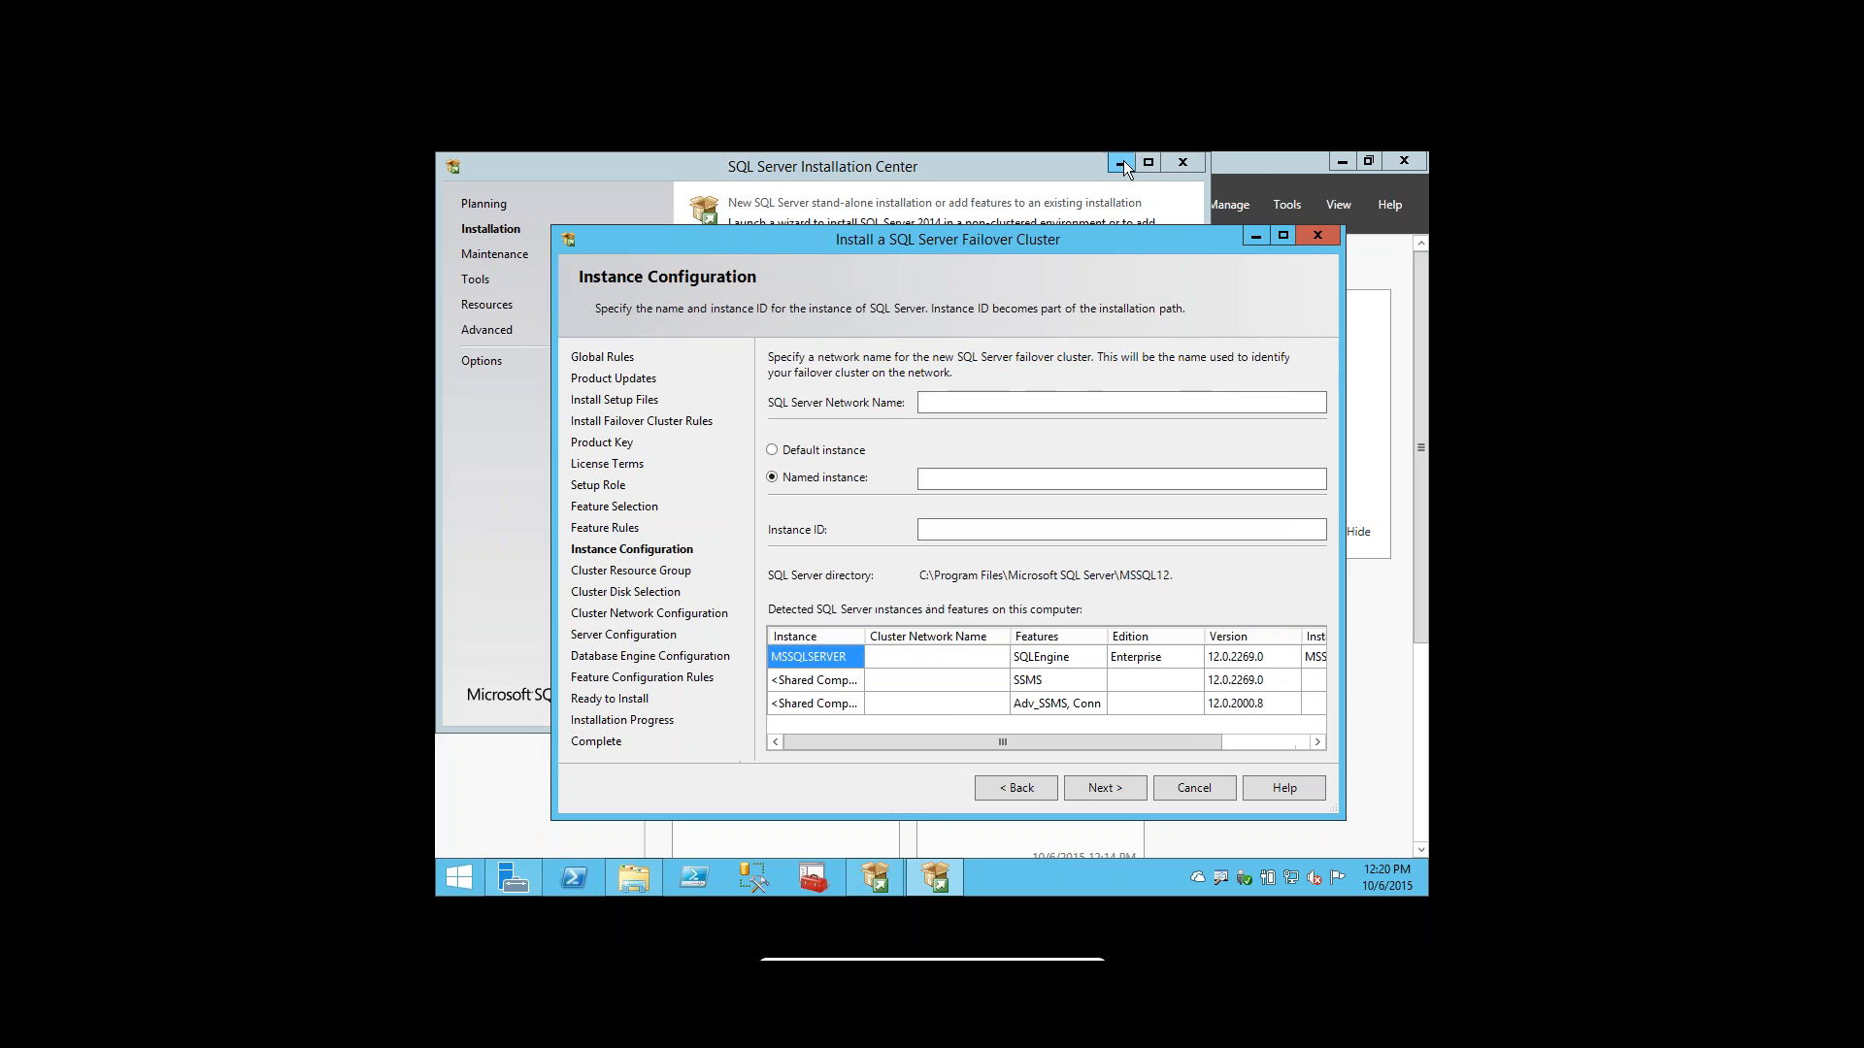
click(1122, 164)
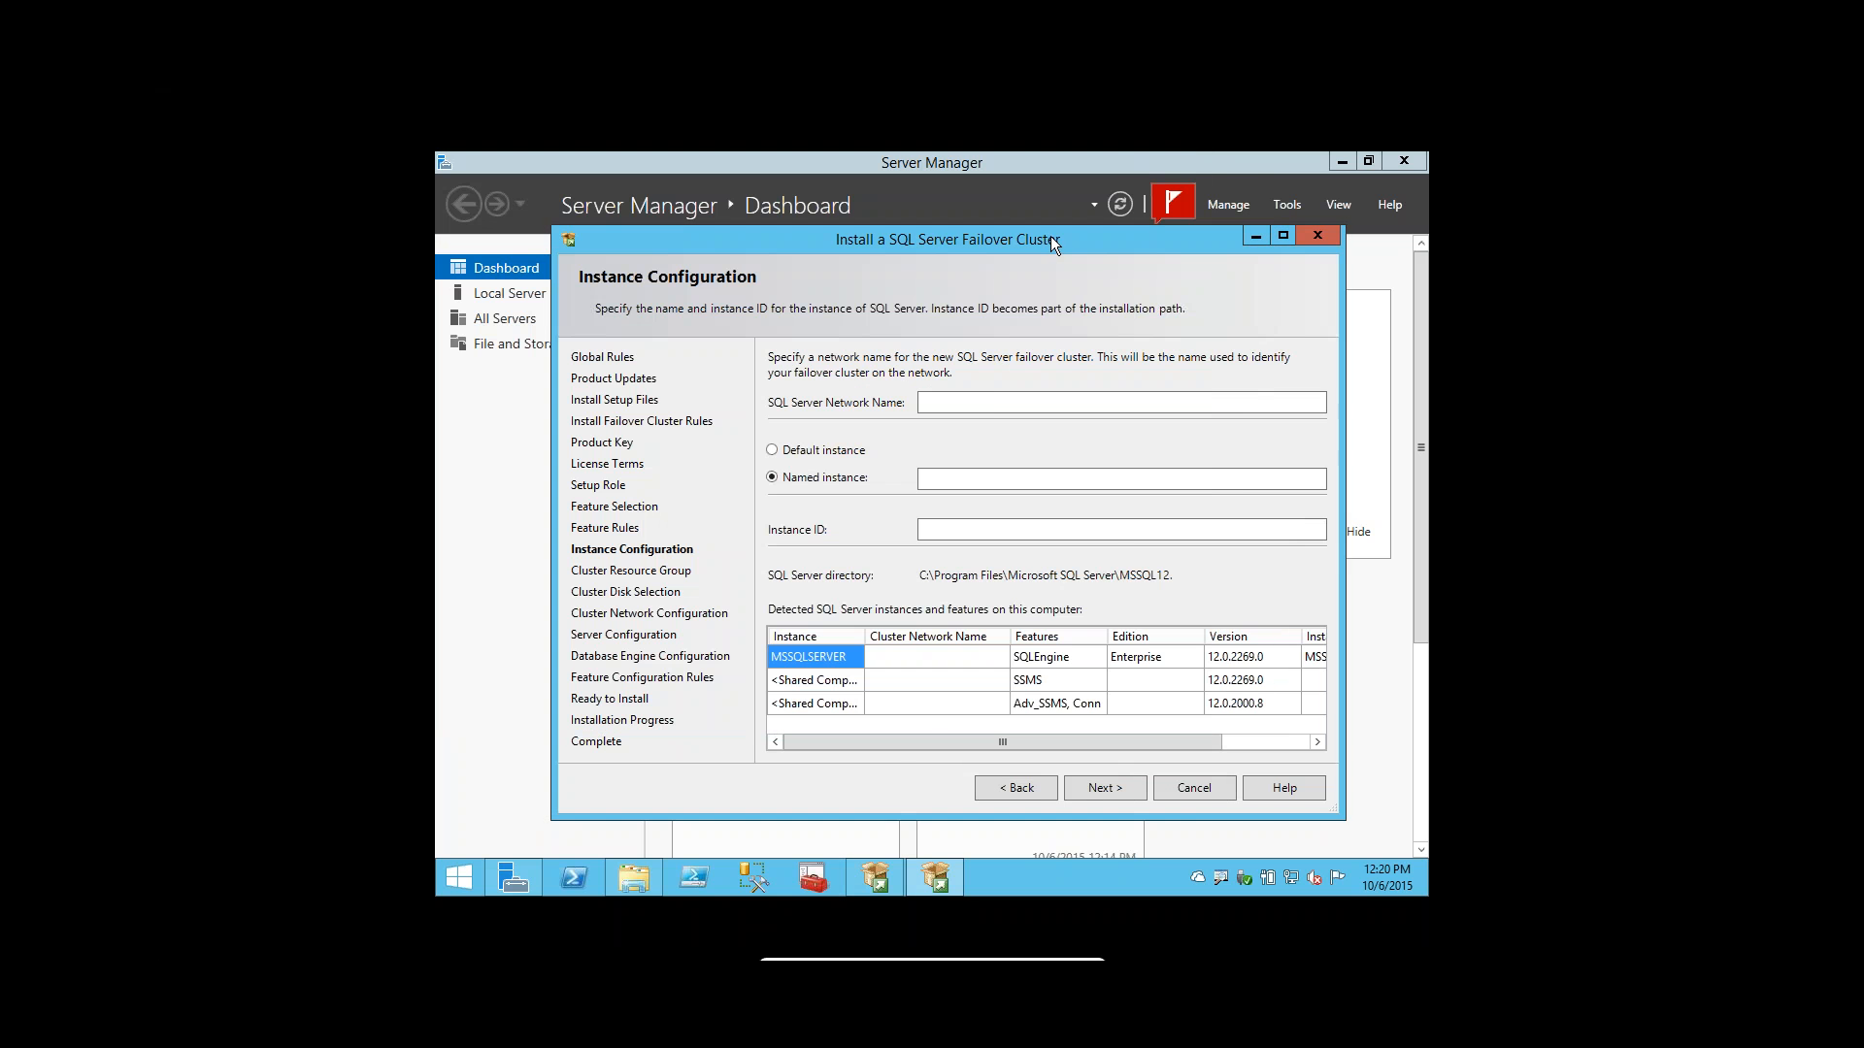
click(990, 403)
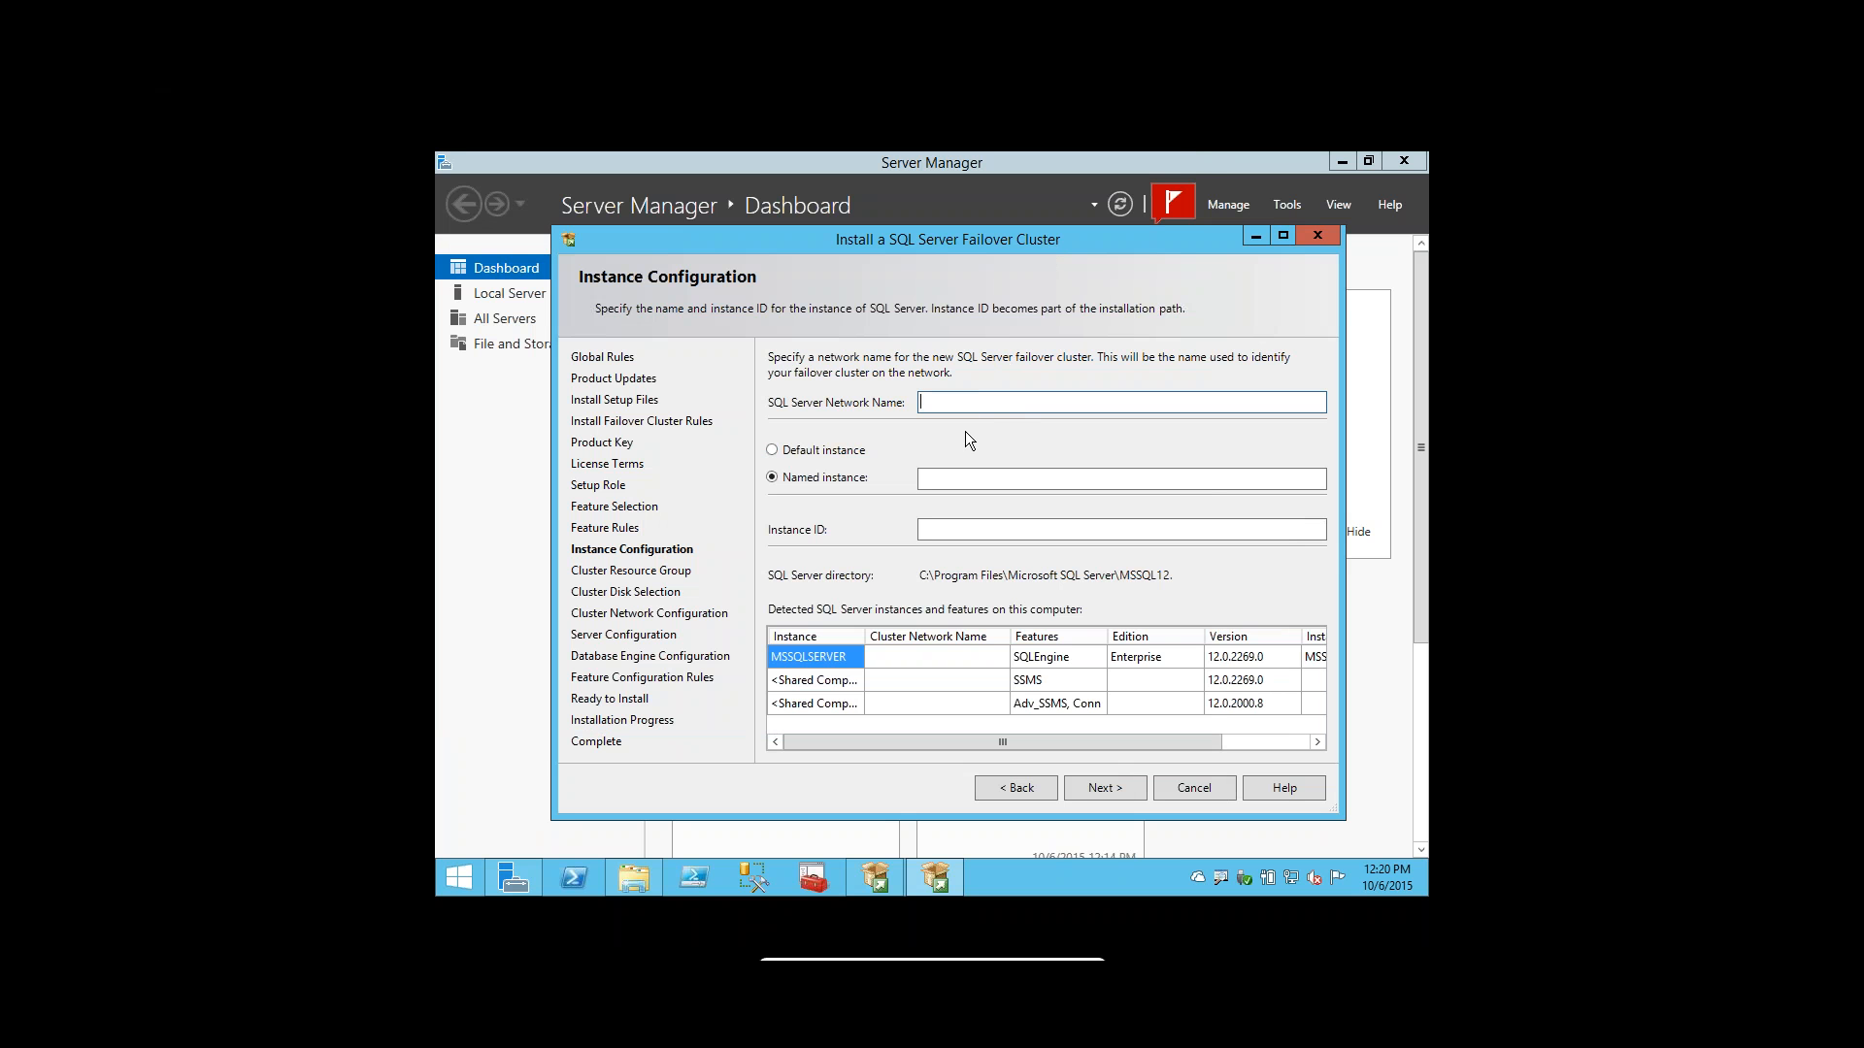
text(SQLCLUS01)
click(968, 477)
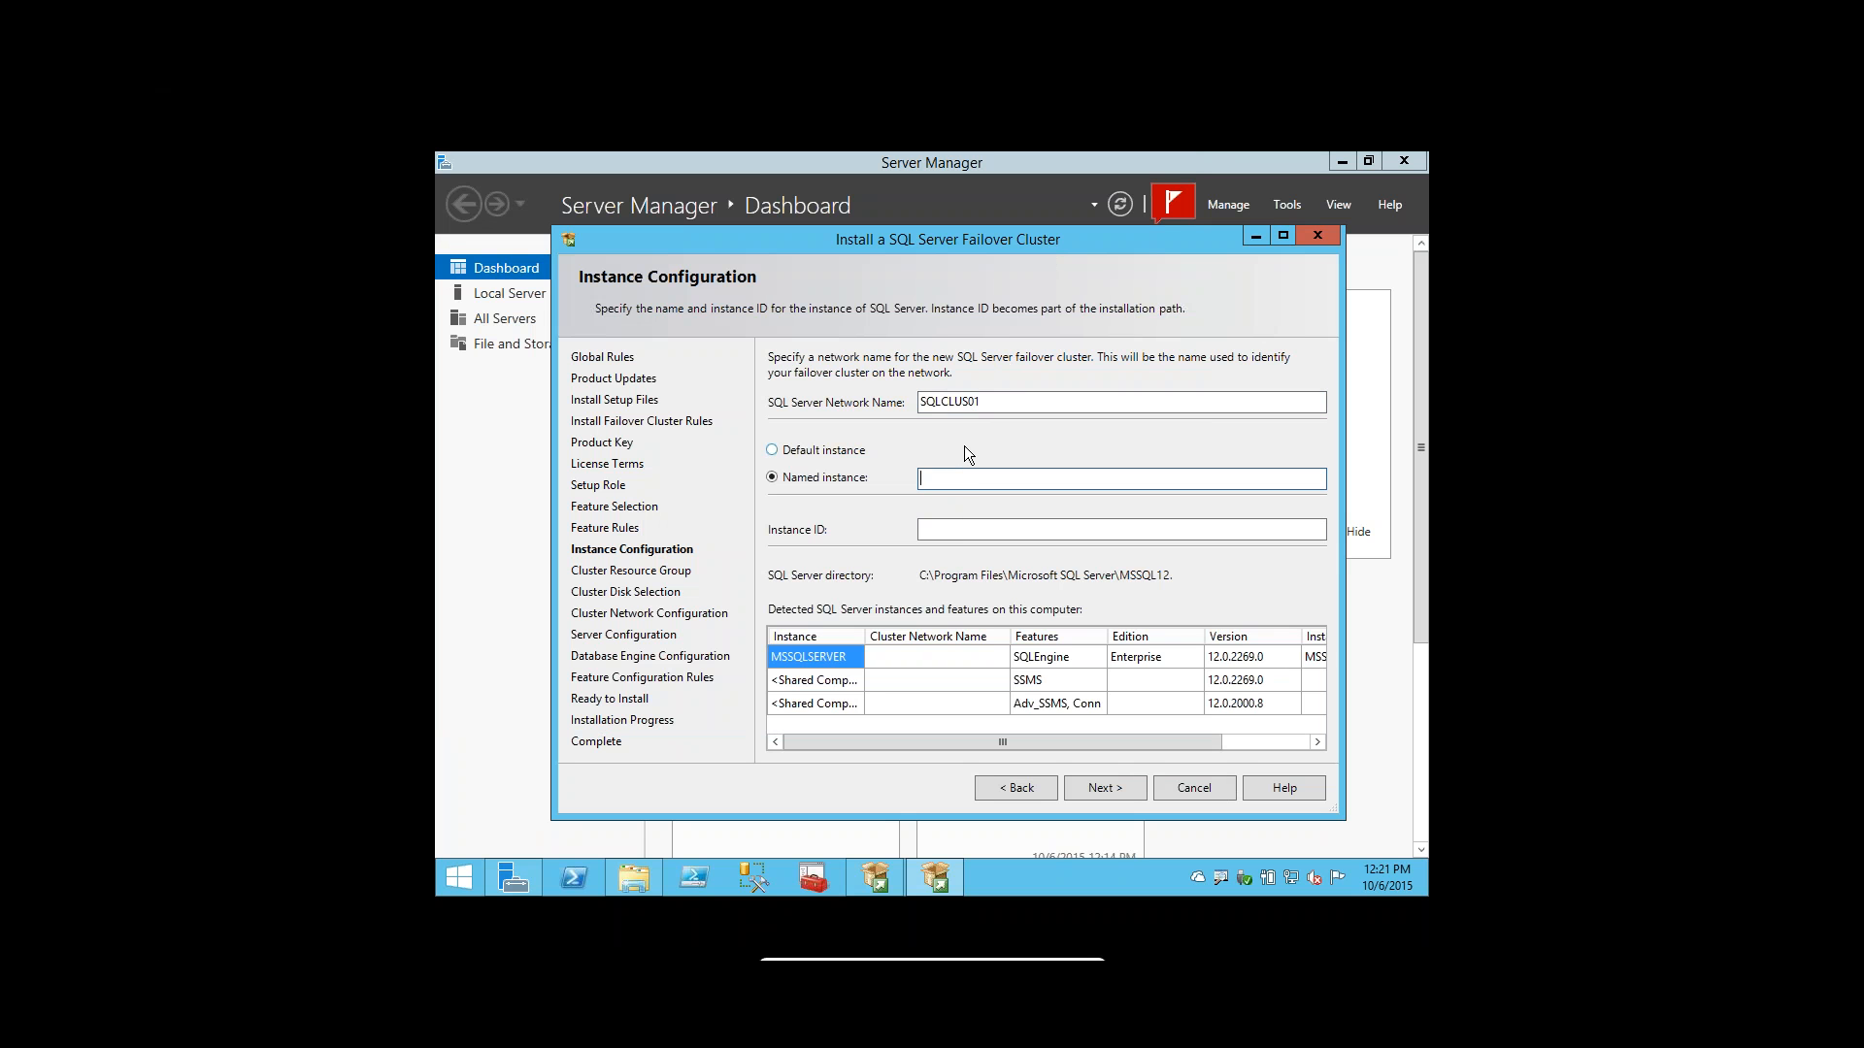
text(INST01)
click(993, 402)
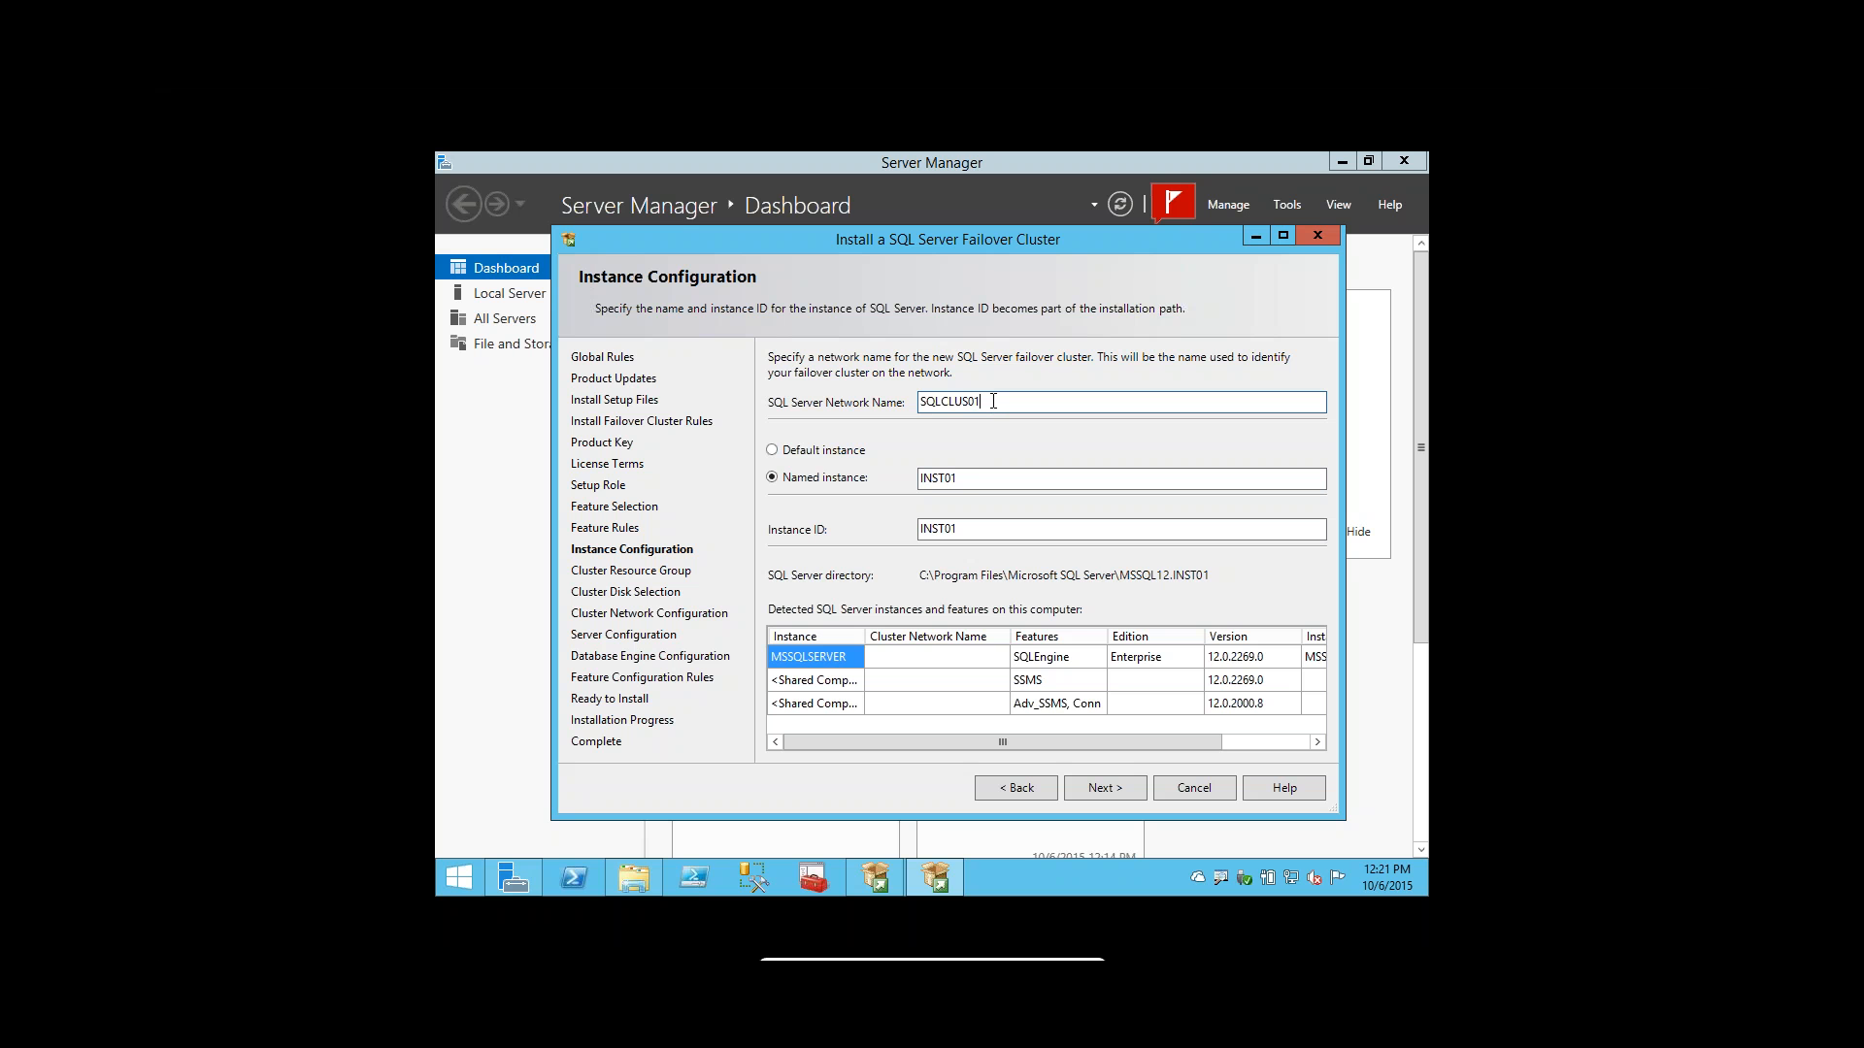
click(975, 482)
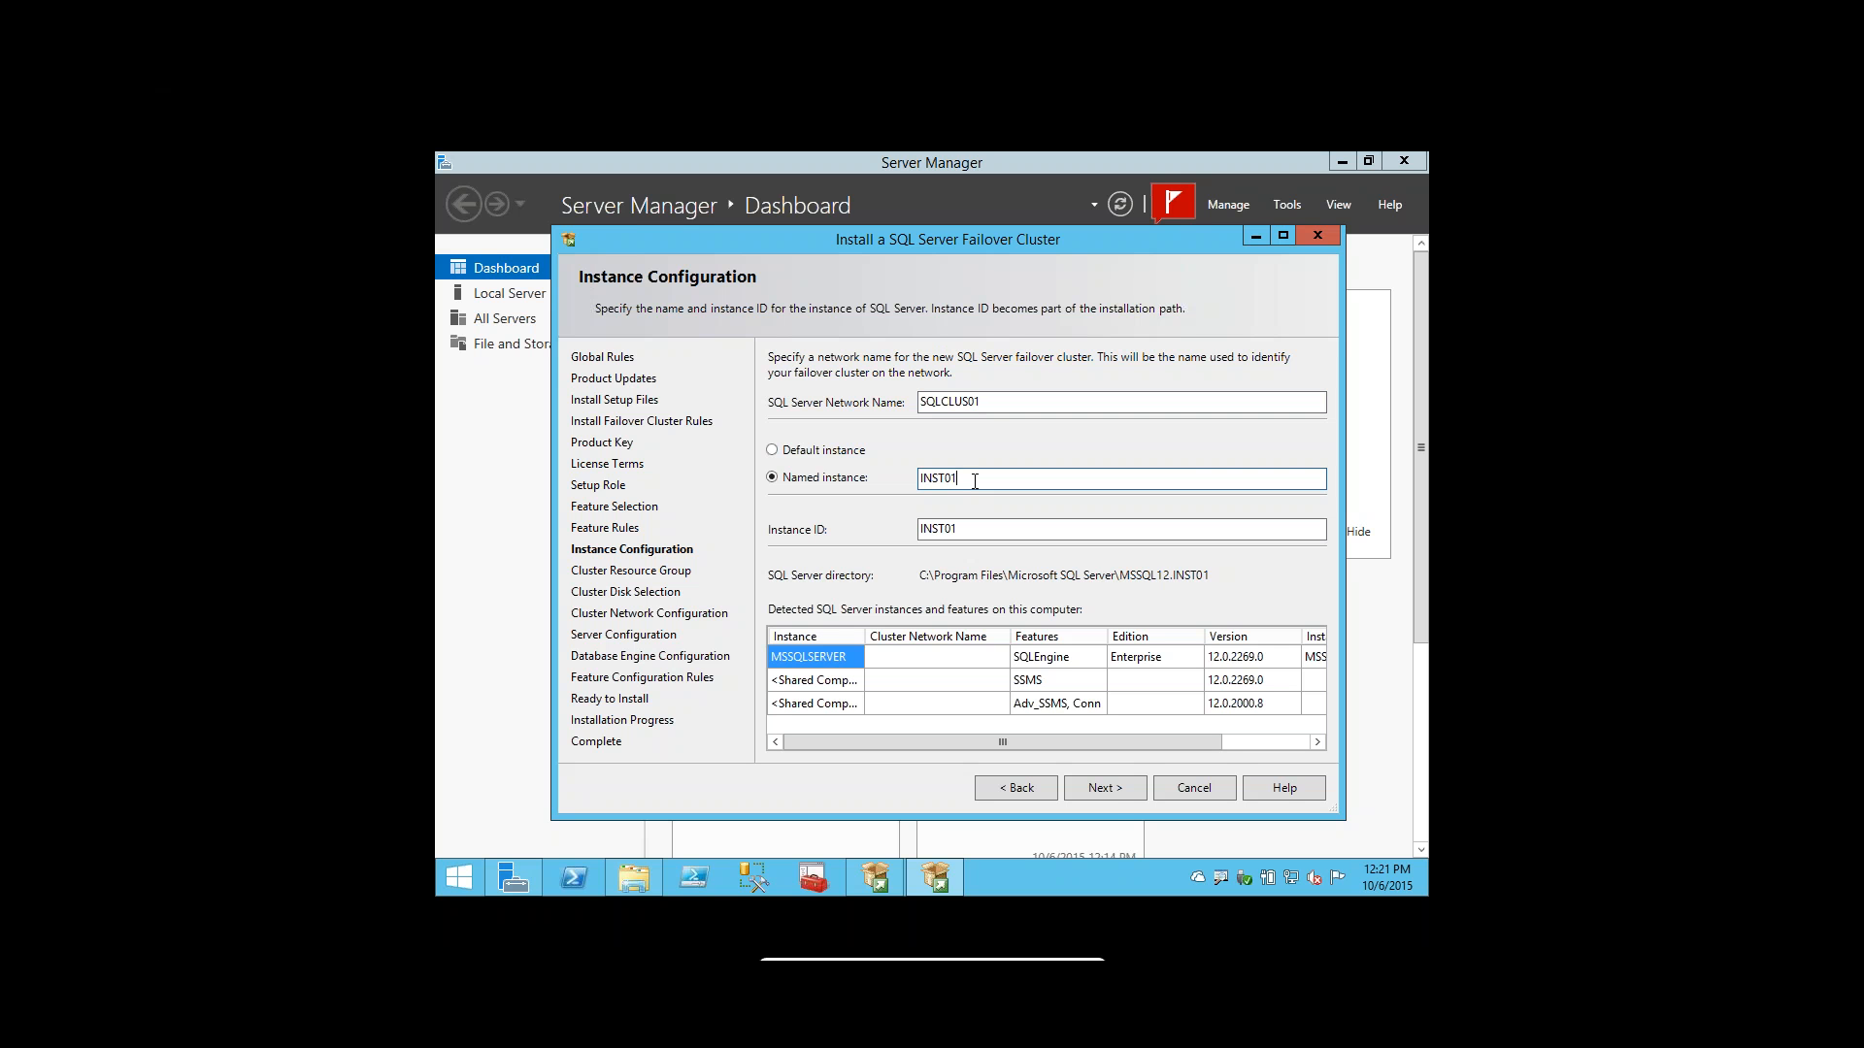
click(1119, 791)
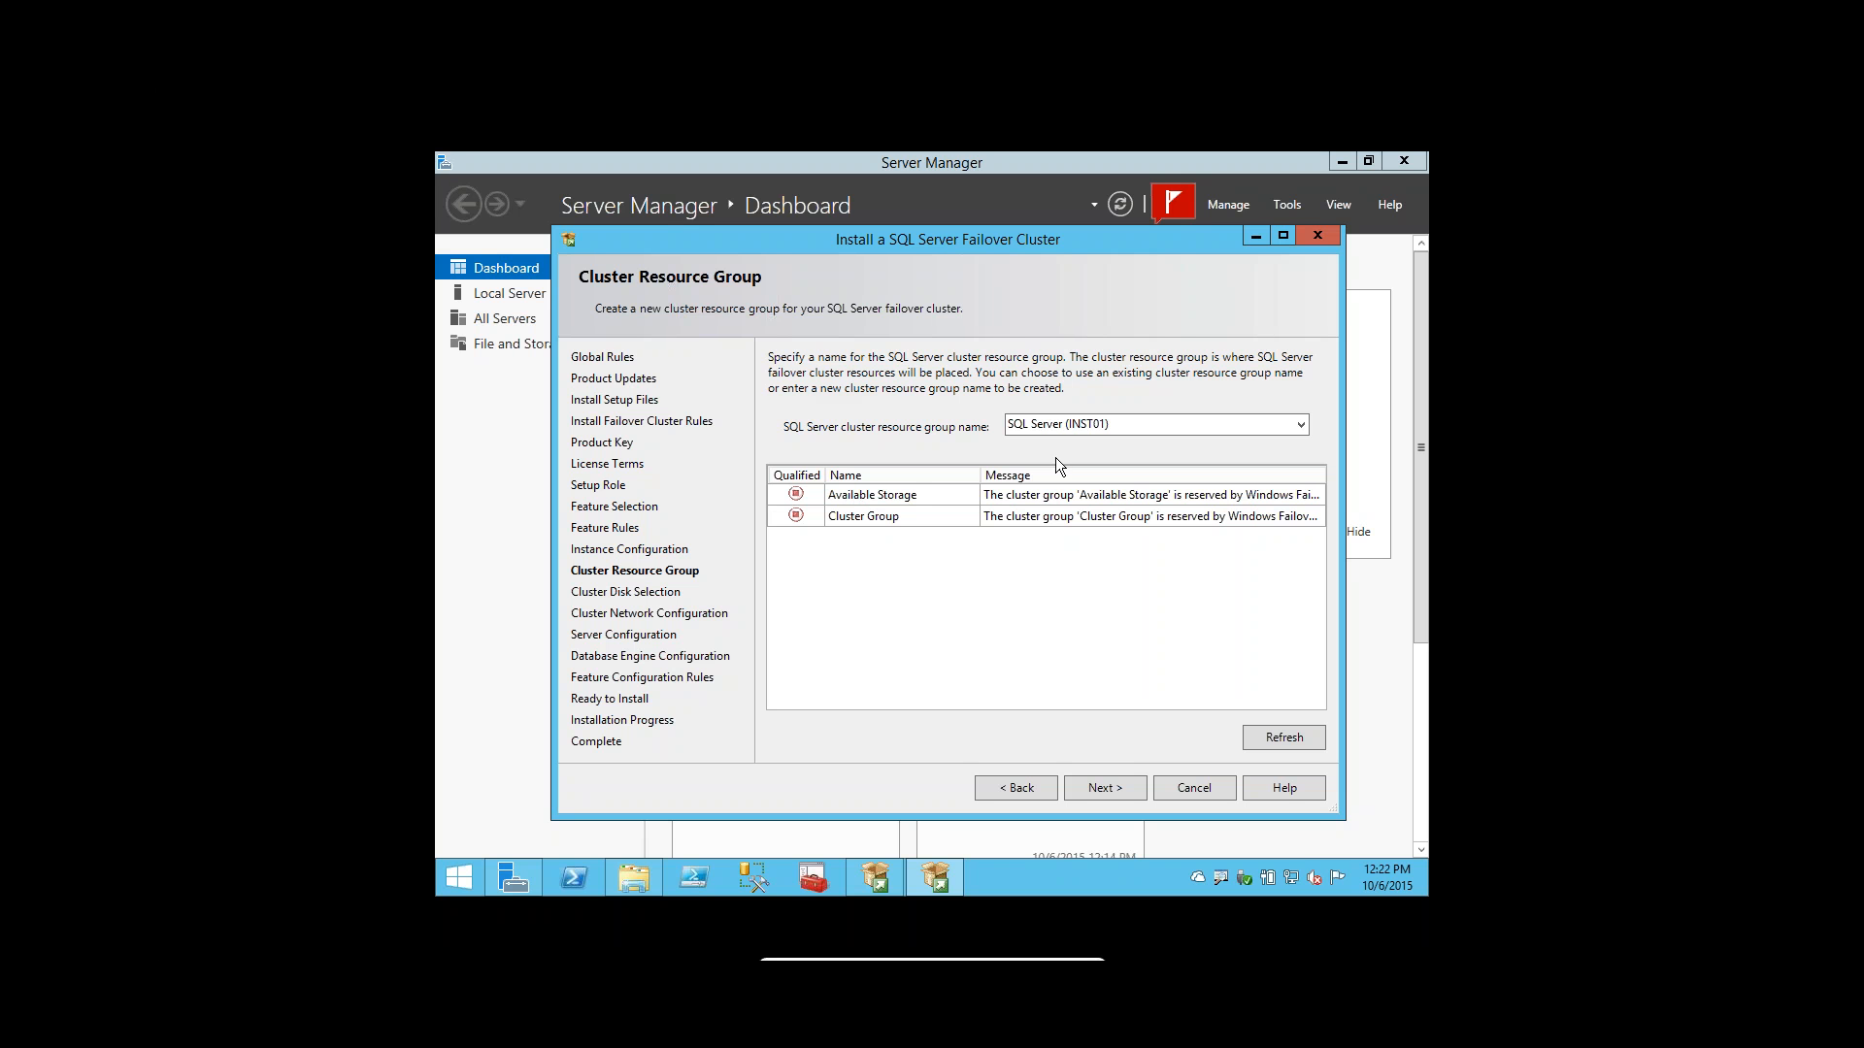
Keep SQL Server (INST01) as the cluster resource group name and include Cluster Disk 2 as a shared disk.
click(1099, 424)
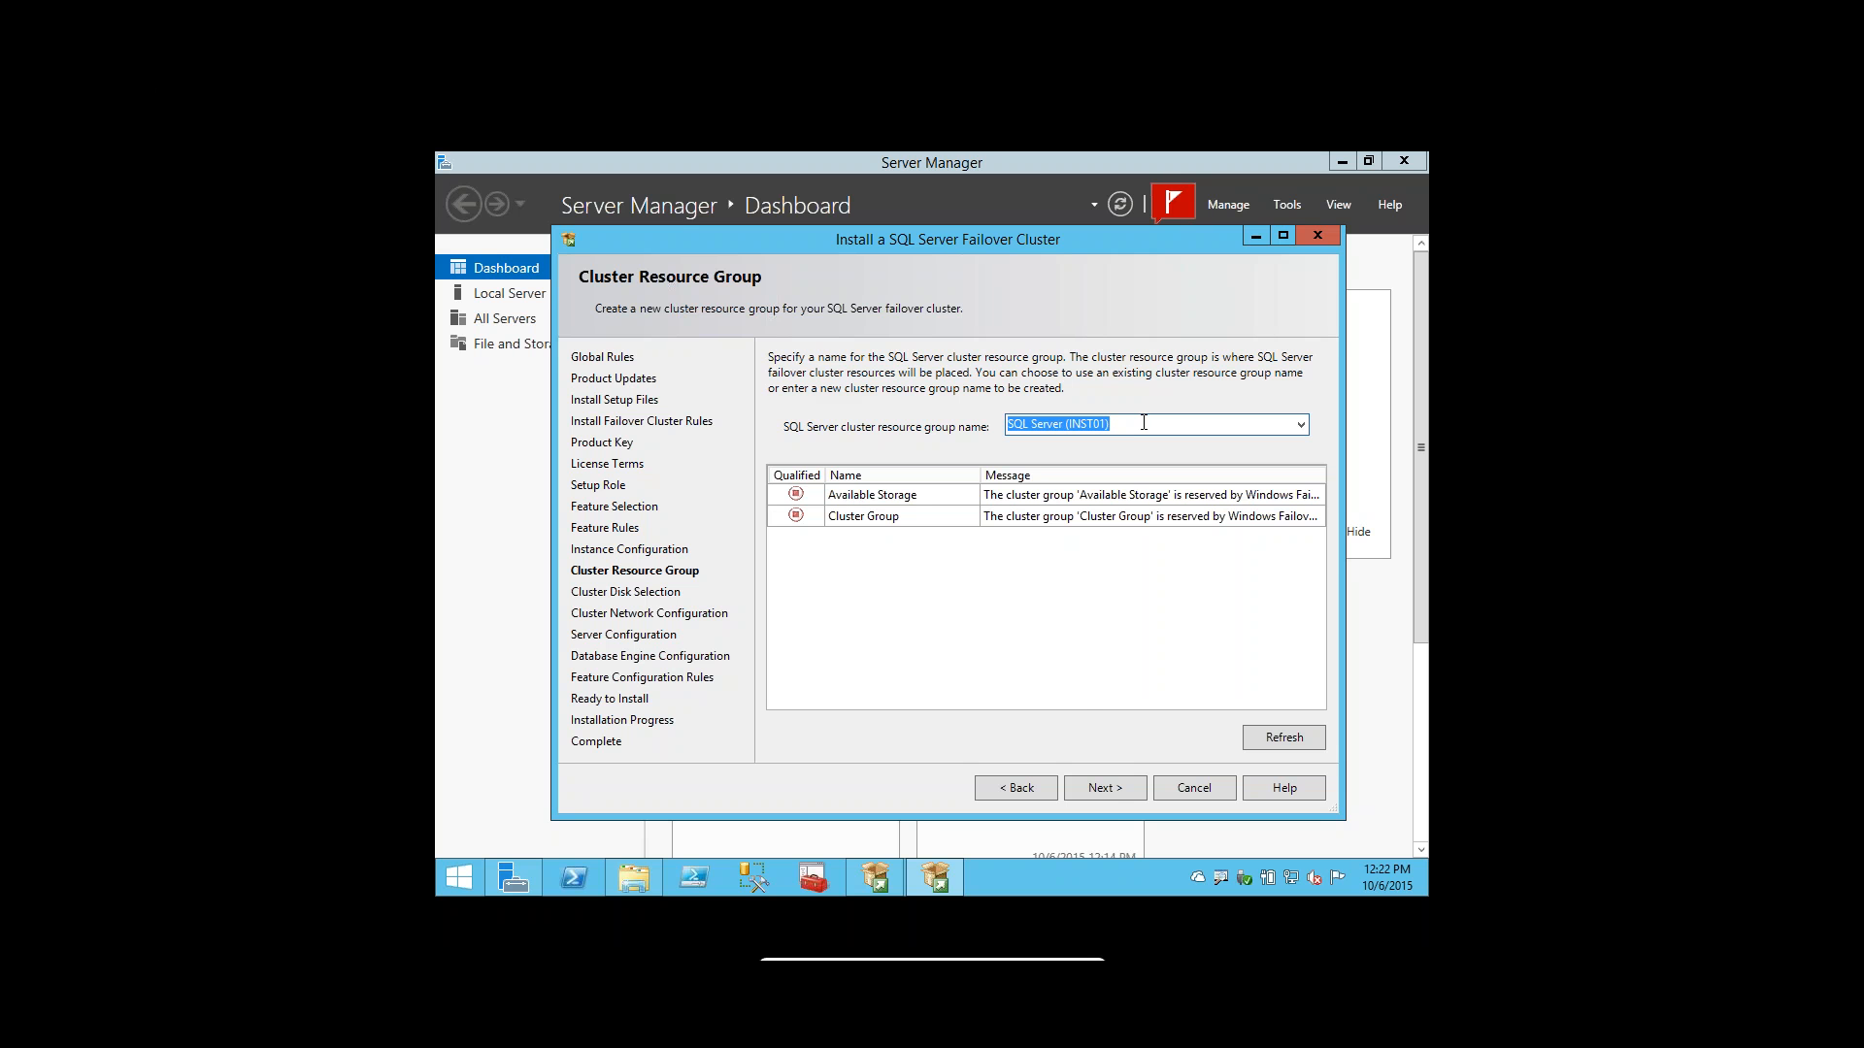
click(1109, 790)
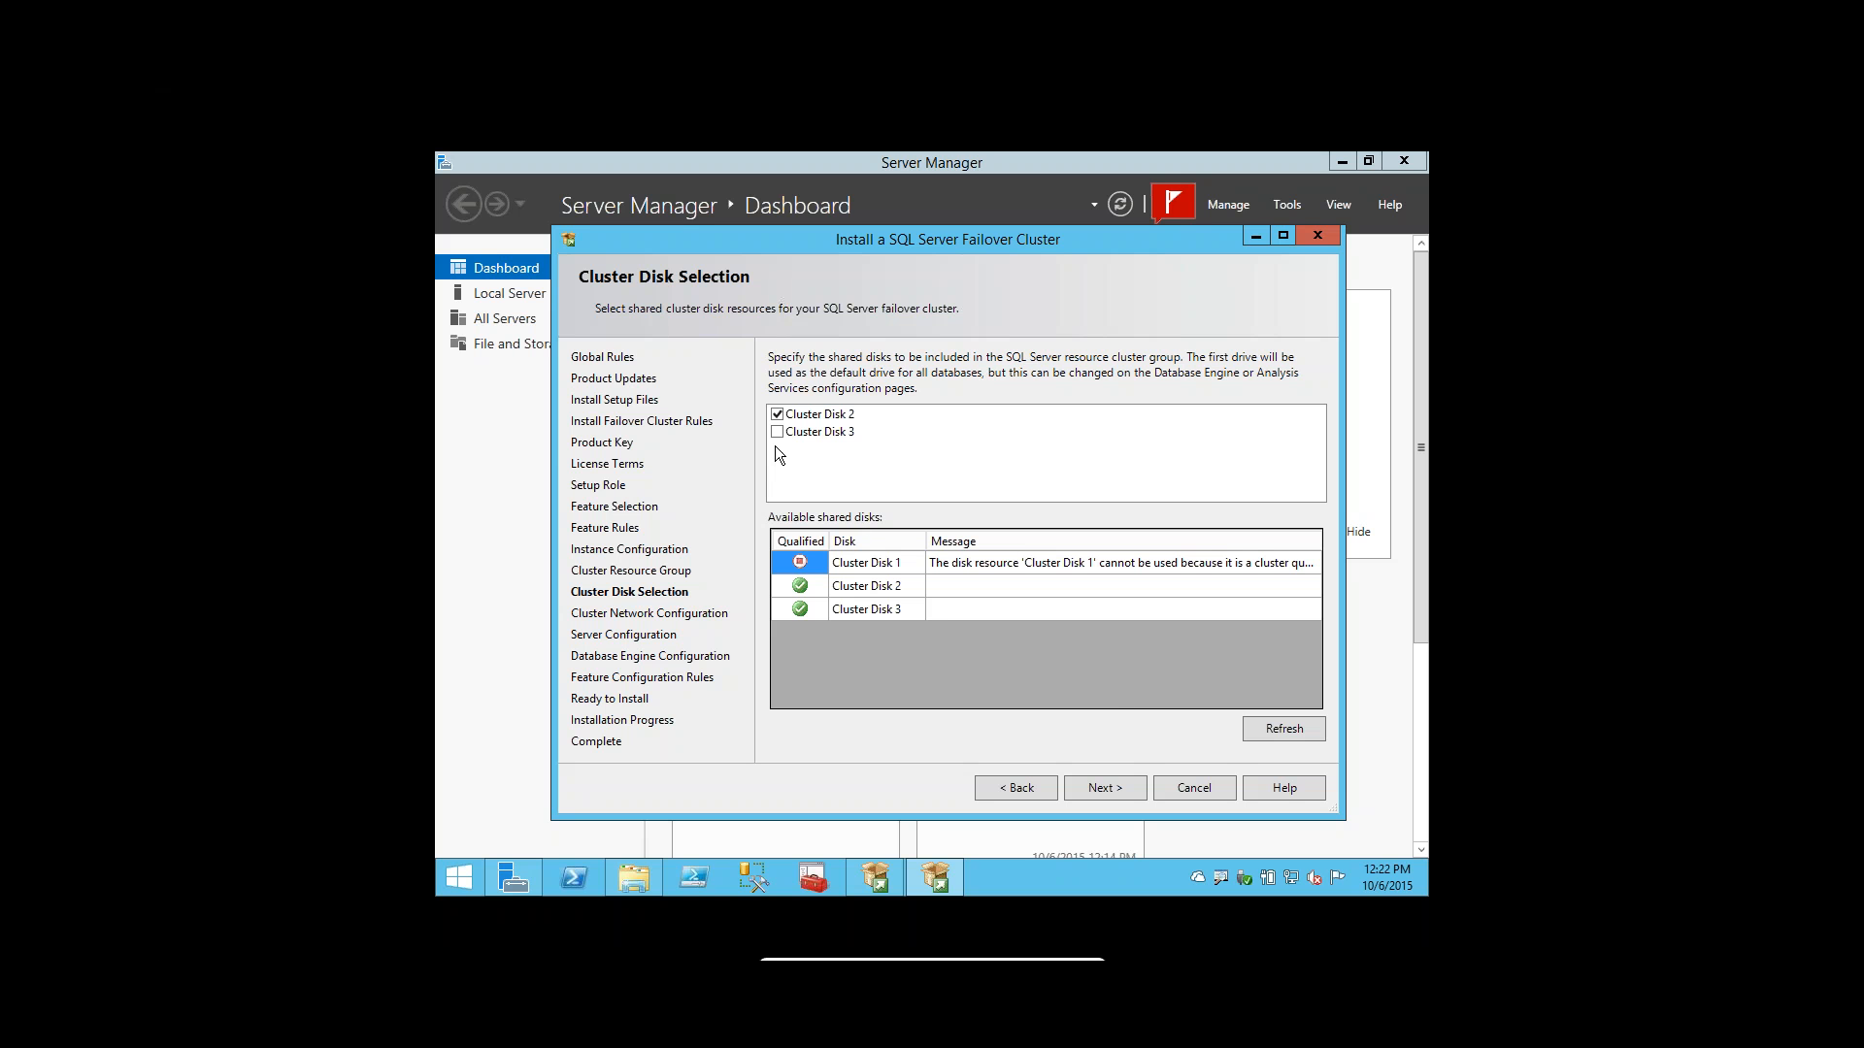
click(1117, 787)
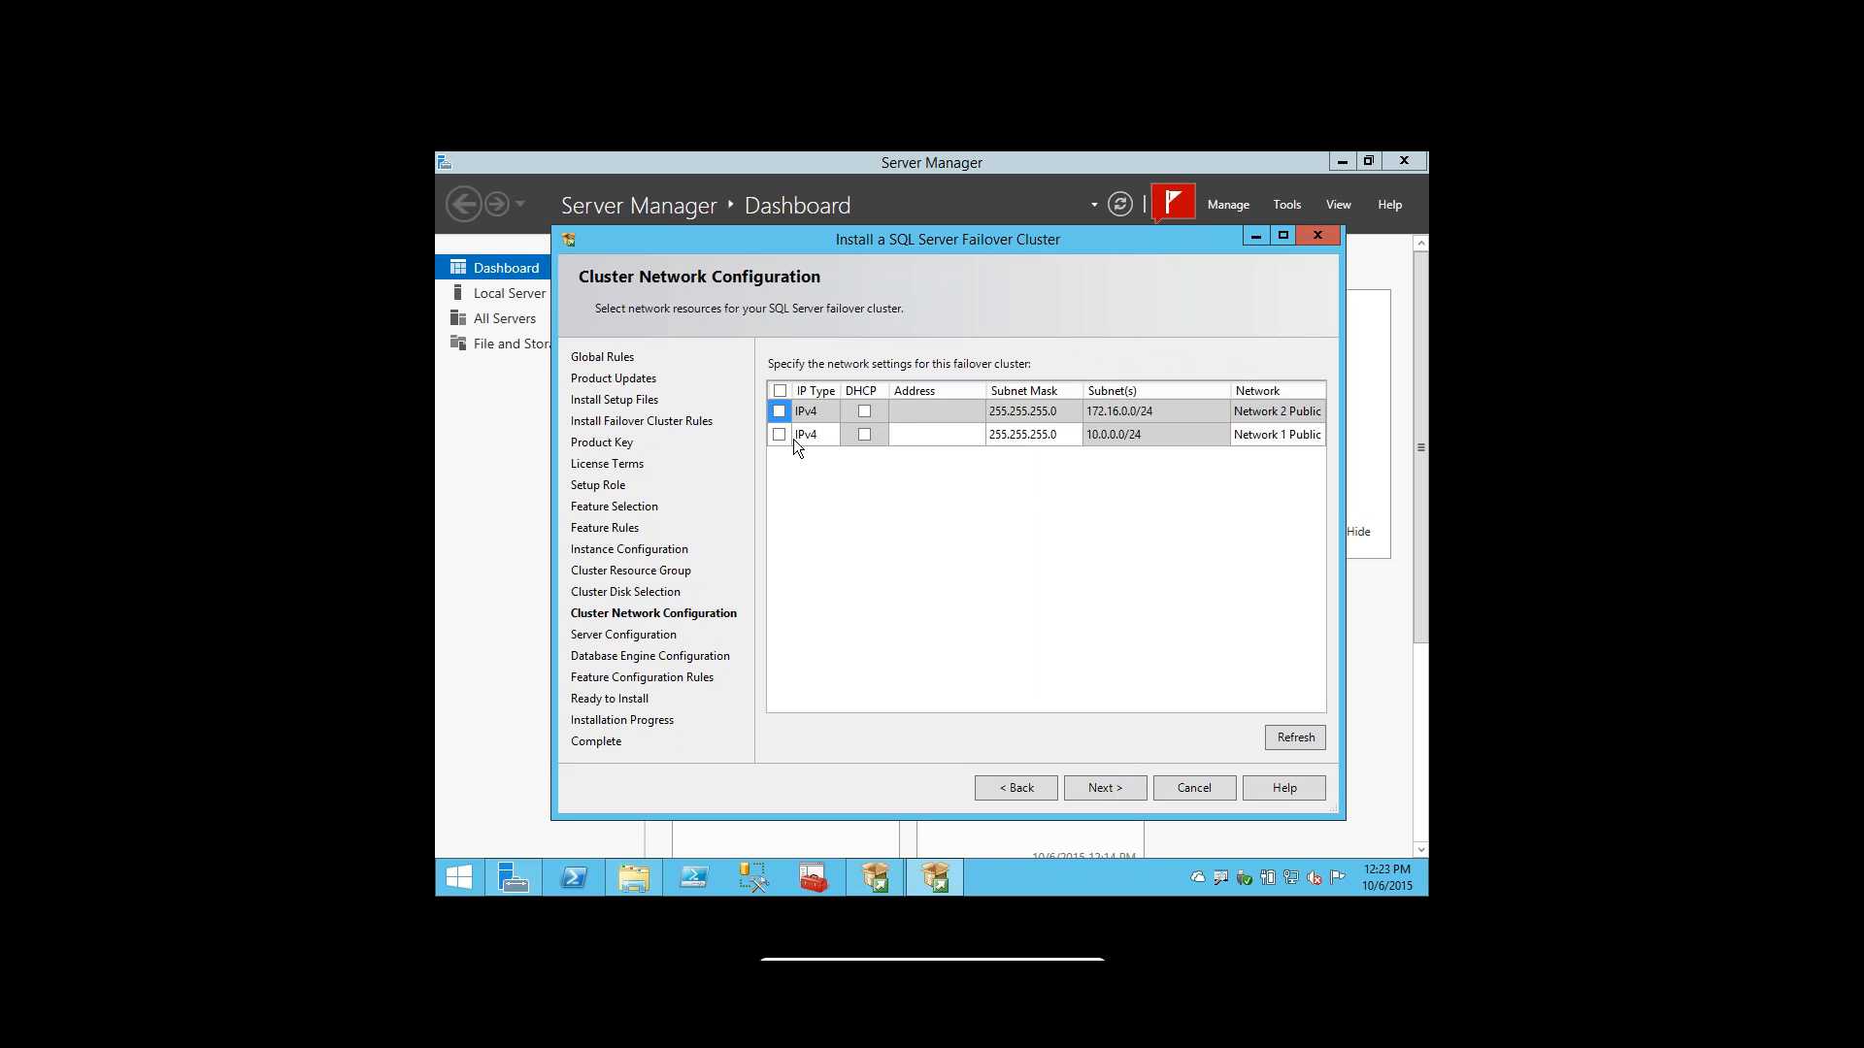
Assign the IPv4 address 10.0.0.15 to the failover cluster on the Network 1 Public network.
click(905, 438)
text(10.0.0.15)
click(1108, 786)
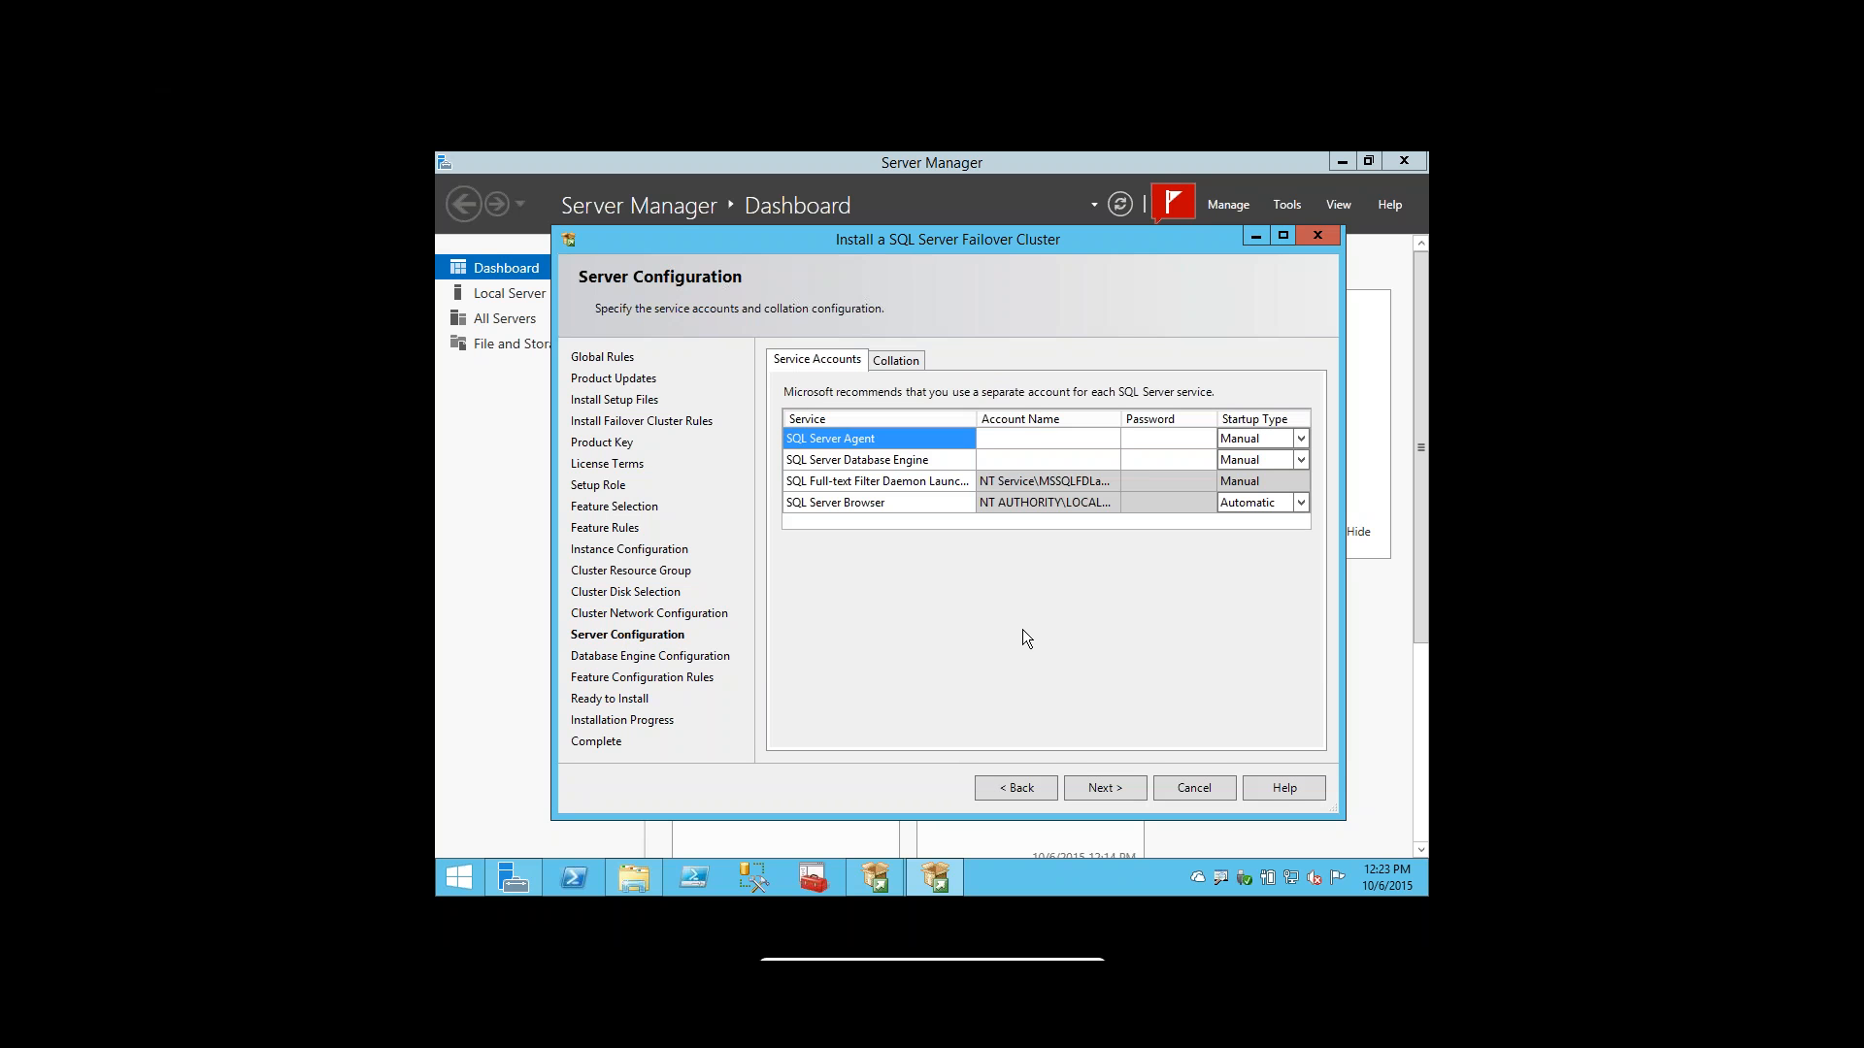
Assign the account stars\svc-sql10 to the SQL Server Agent service and enter the account password.
click(1036, 439)
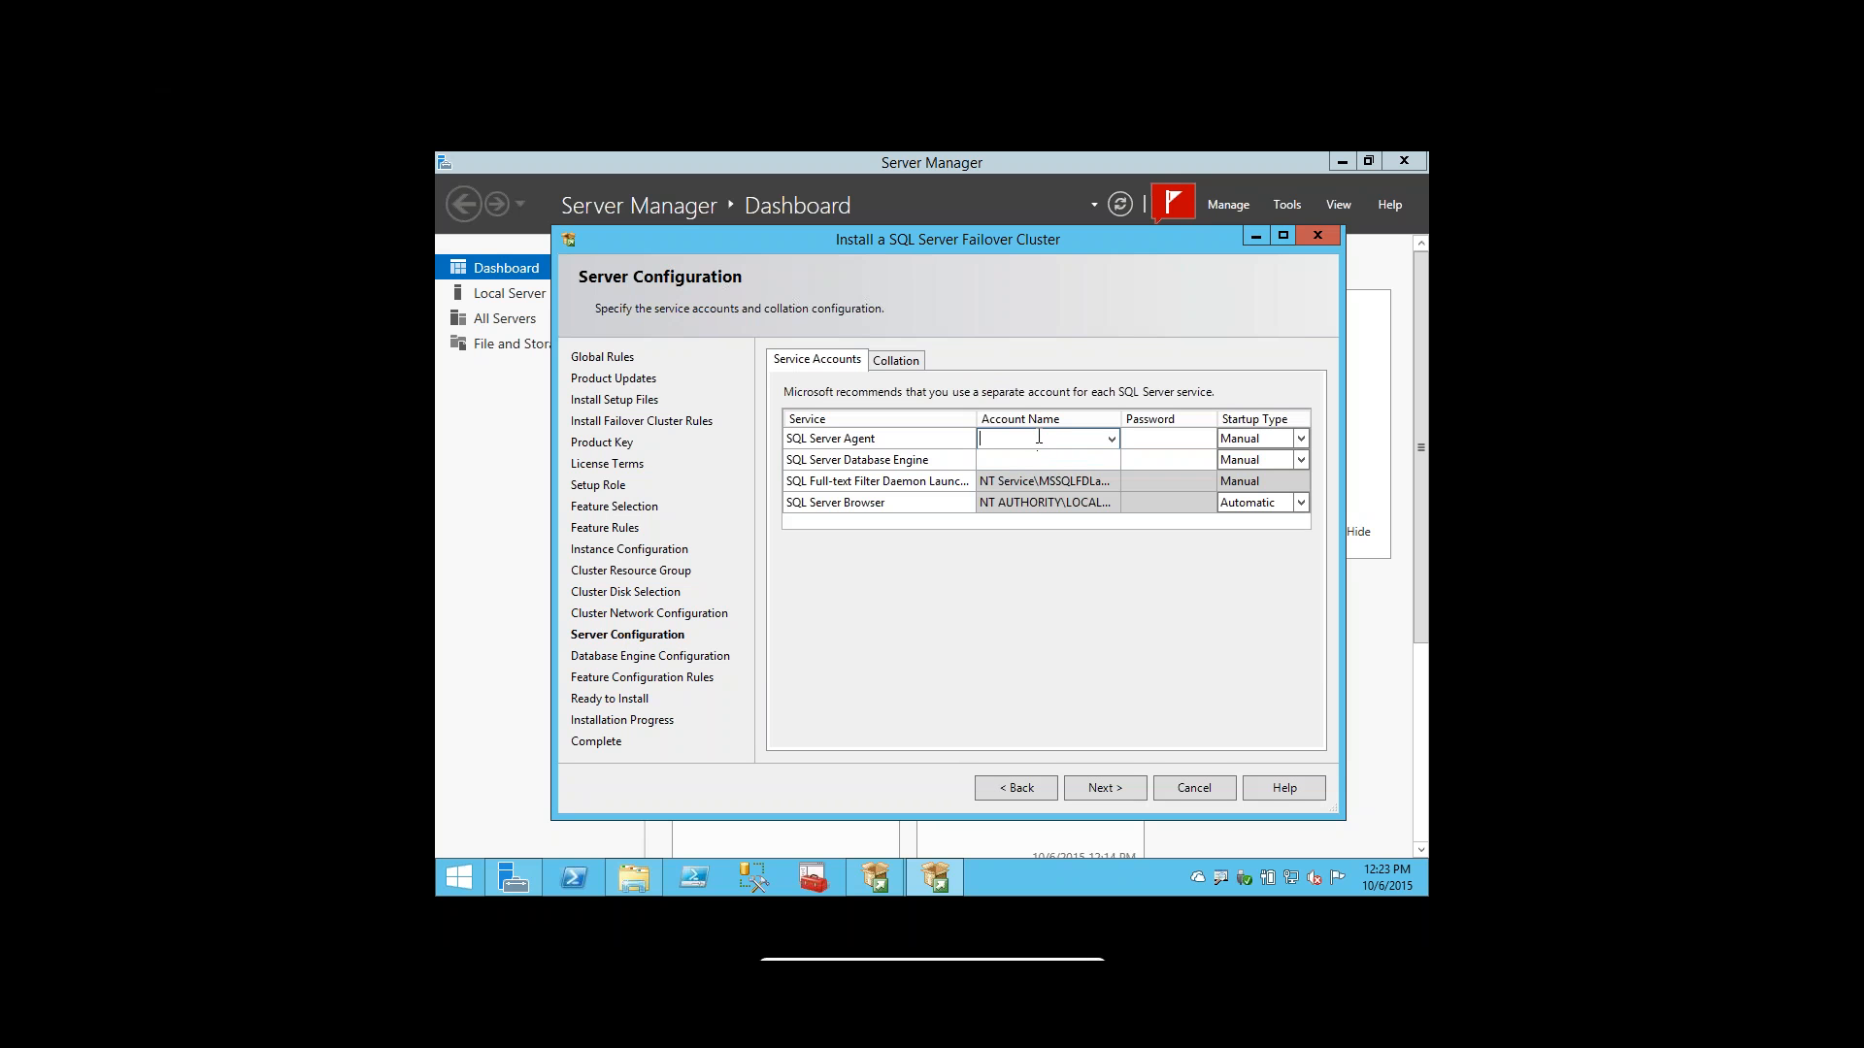
text(stars)
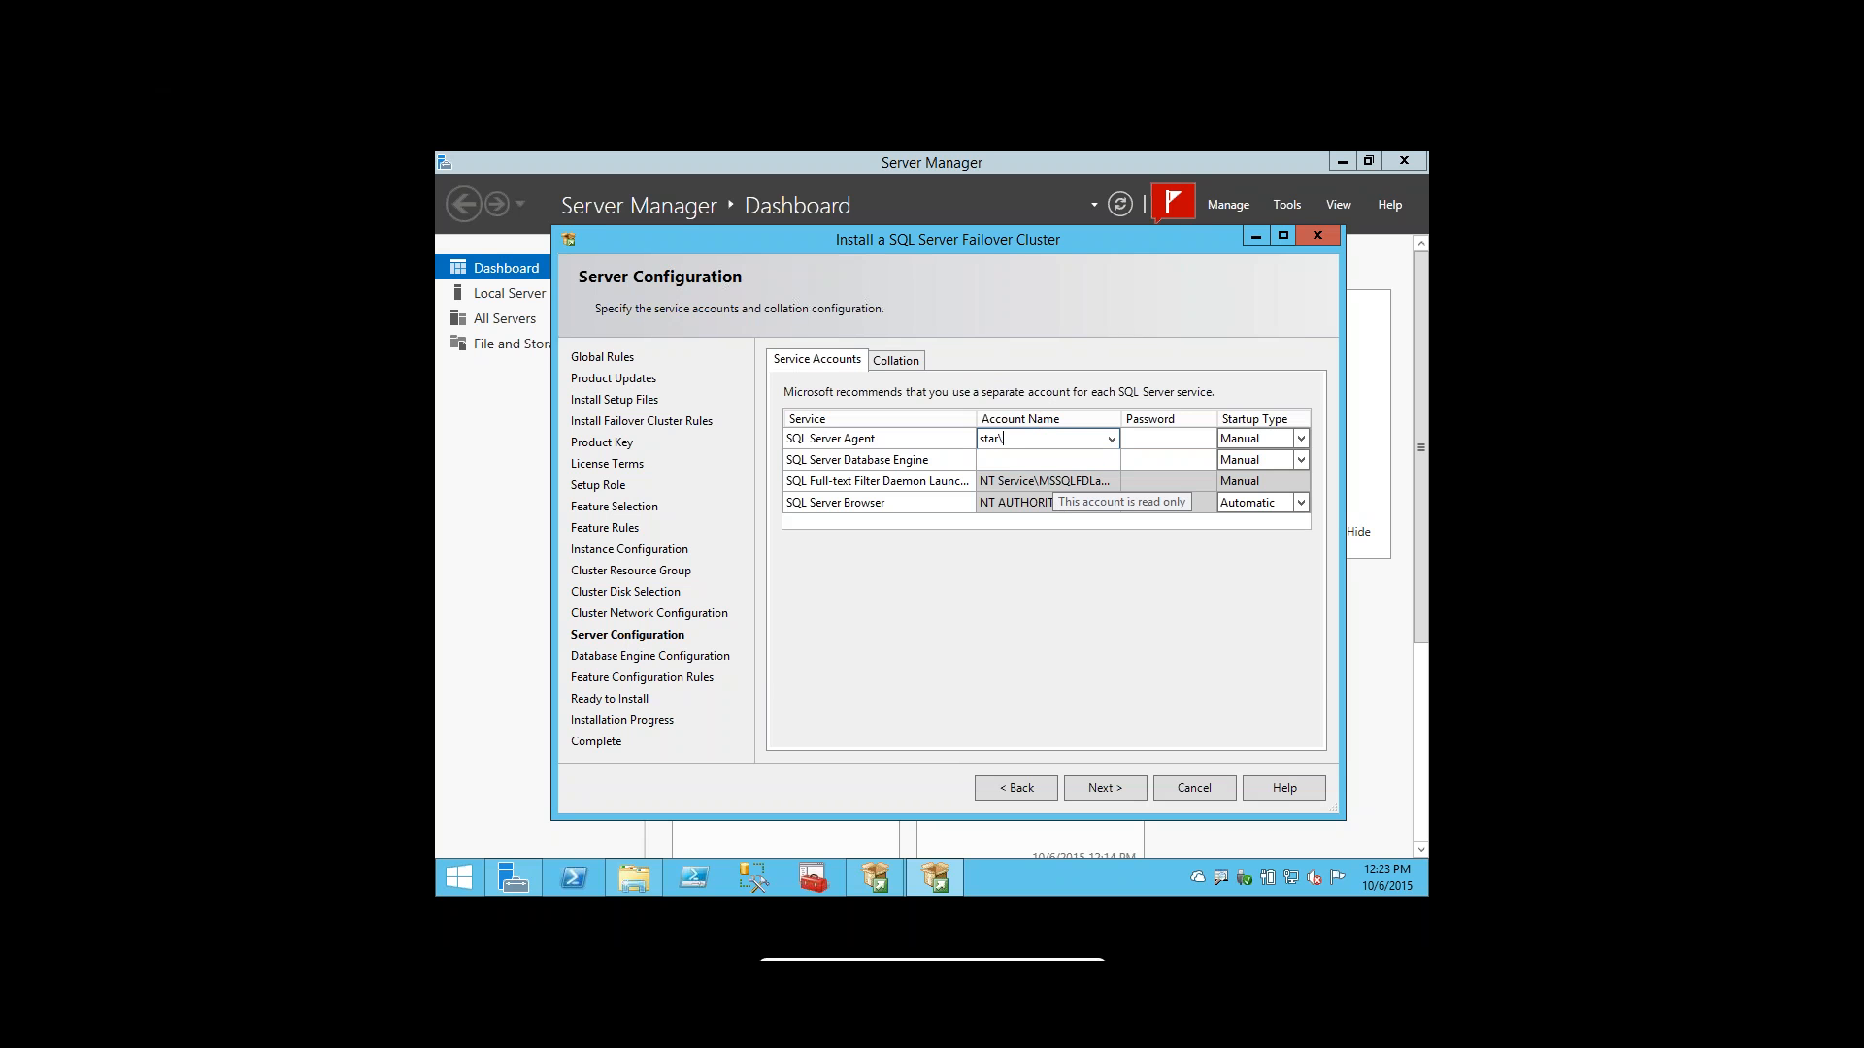
text(\)
key(BackSpace)
text(s\svc-sql10)
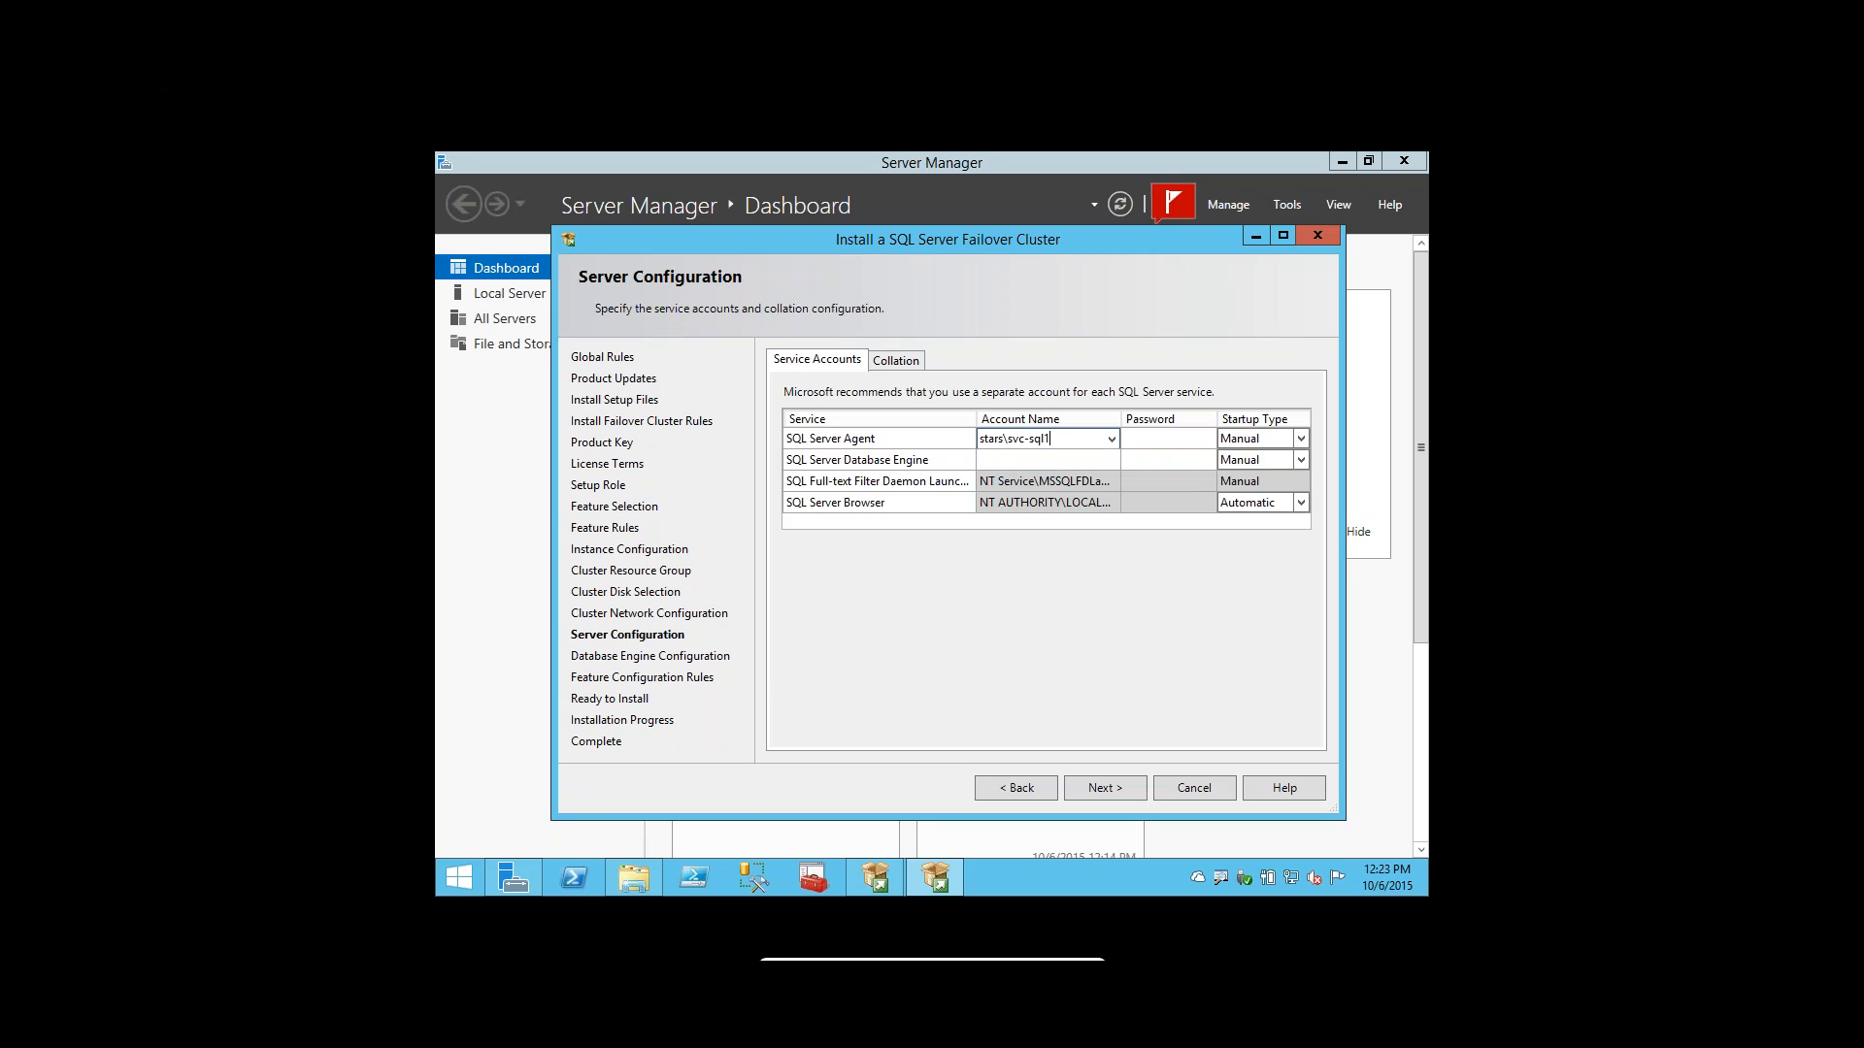
key(Tab)
text(••••••••••)
key(Tab)
Assign stars\svc-sql10 to the SQL Server Database Engine service, enter the account password, and continue to Database Engine Configuration.
key(Tab)
text(stars\svc-sql1)
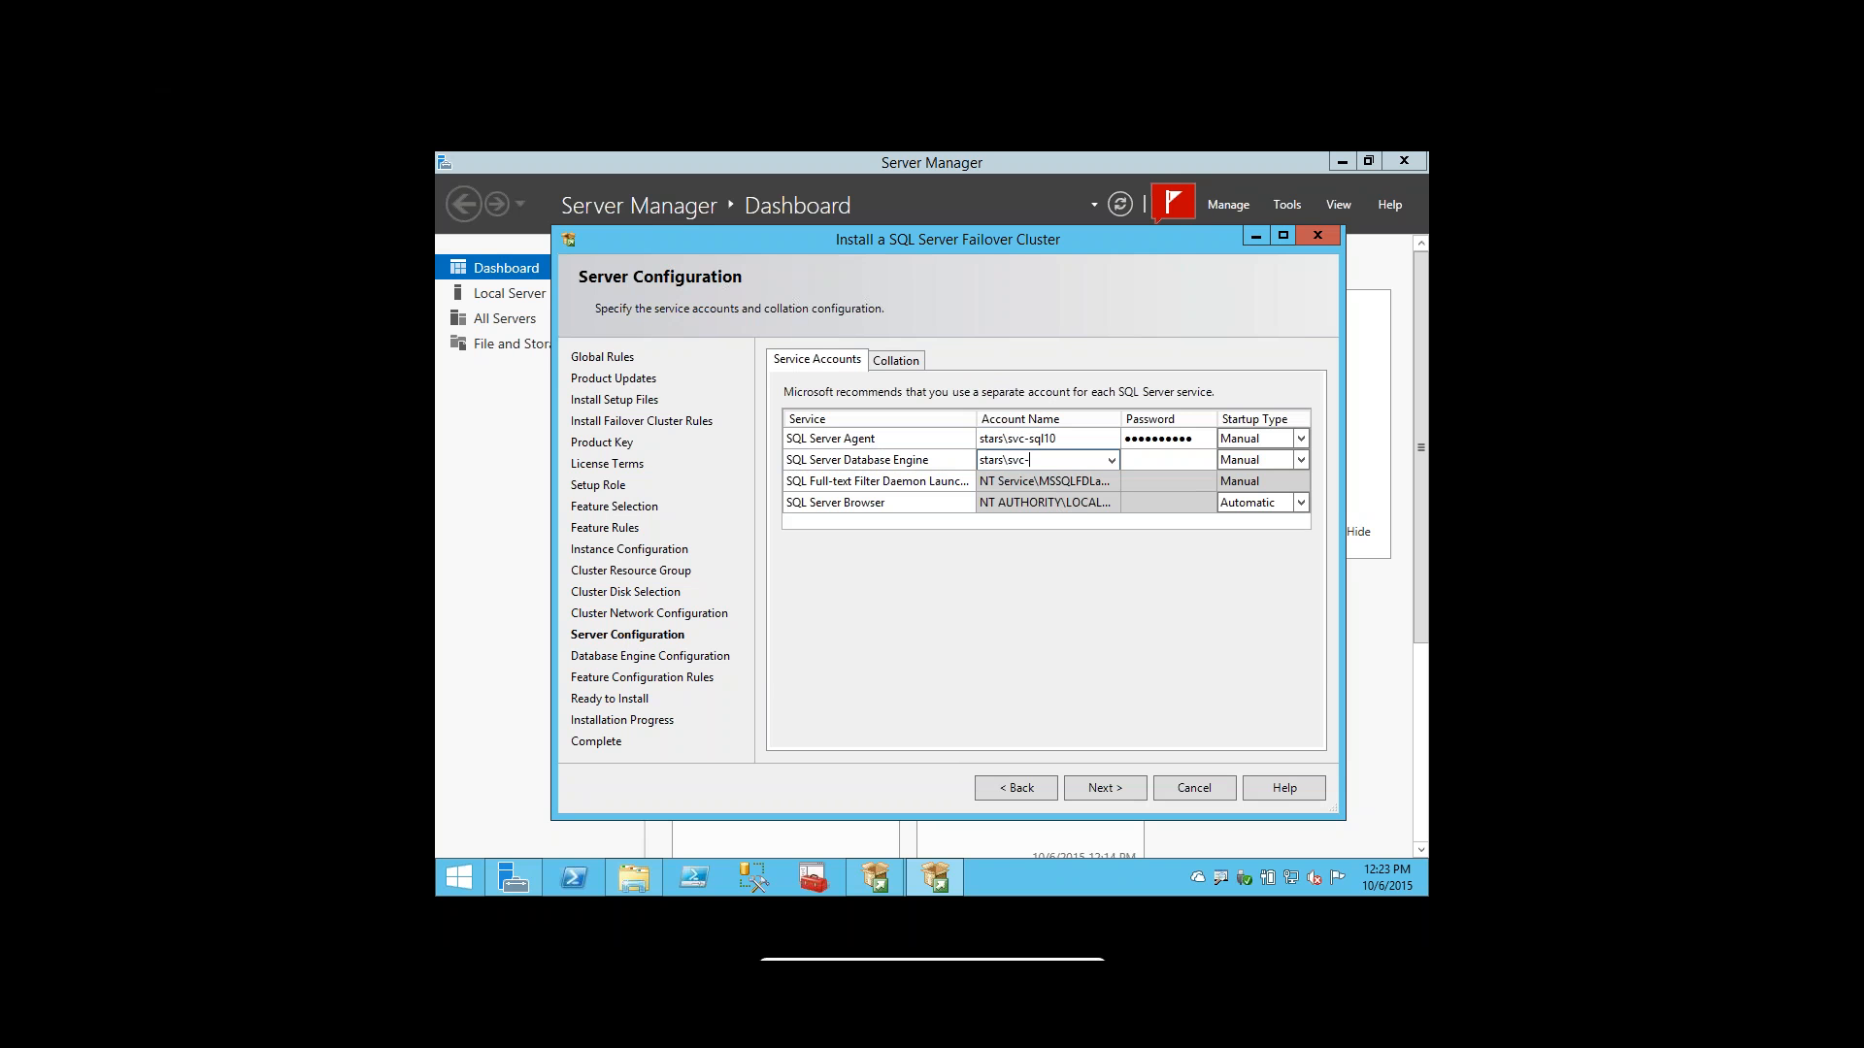
text(0)
key(Tab)
text(•••••••)
key(BackSpace)
key(BackSpace)
key(BackSpace)
key(BackSpace)
key(BackSpace)
key(BackSpace)
key(BackSpace)
text(••••••••••)
key(Down)
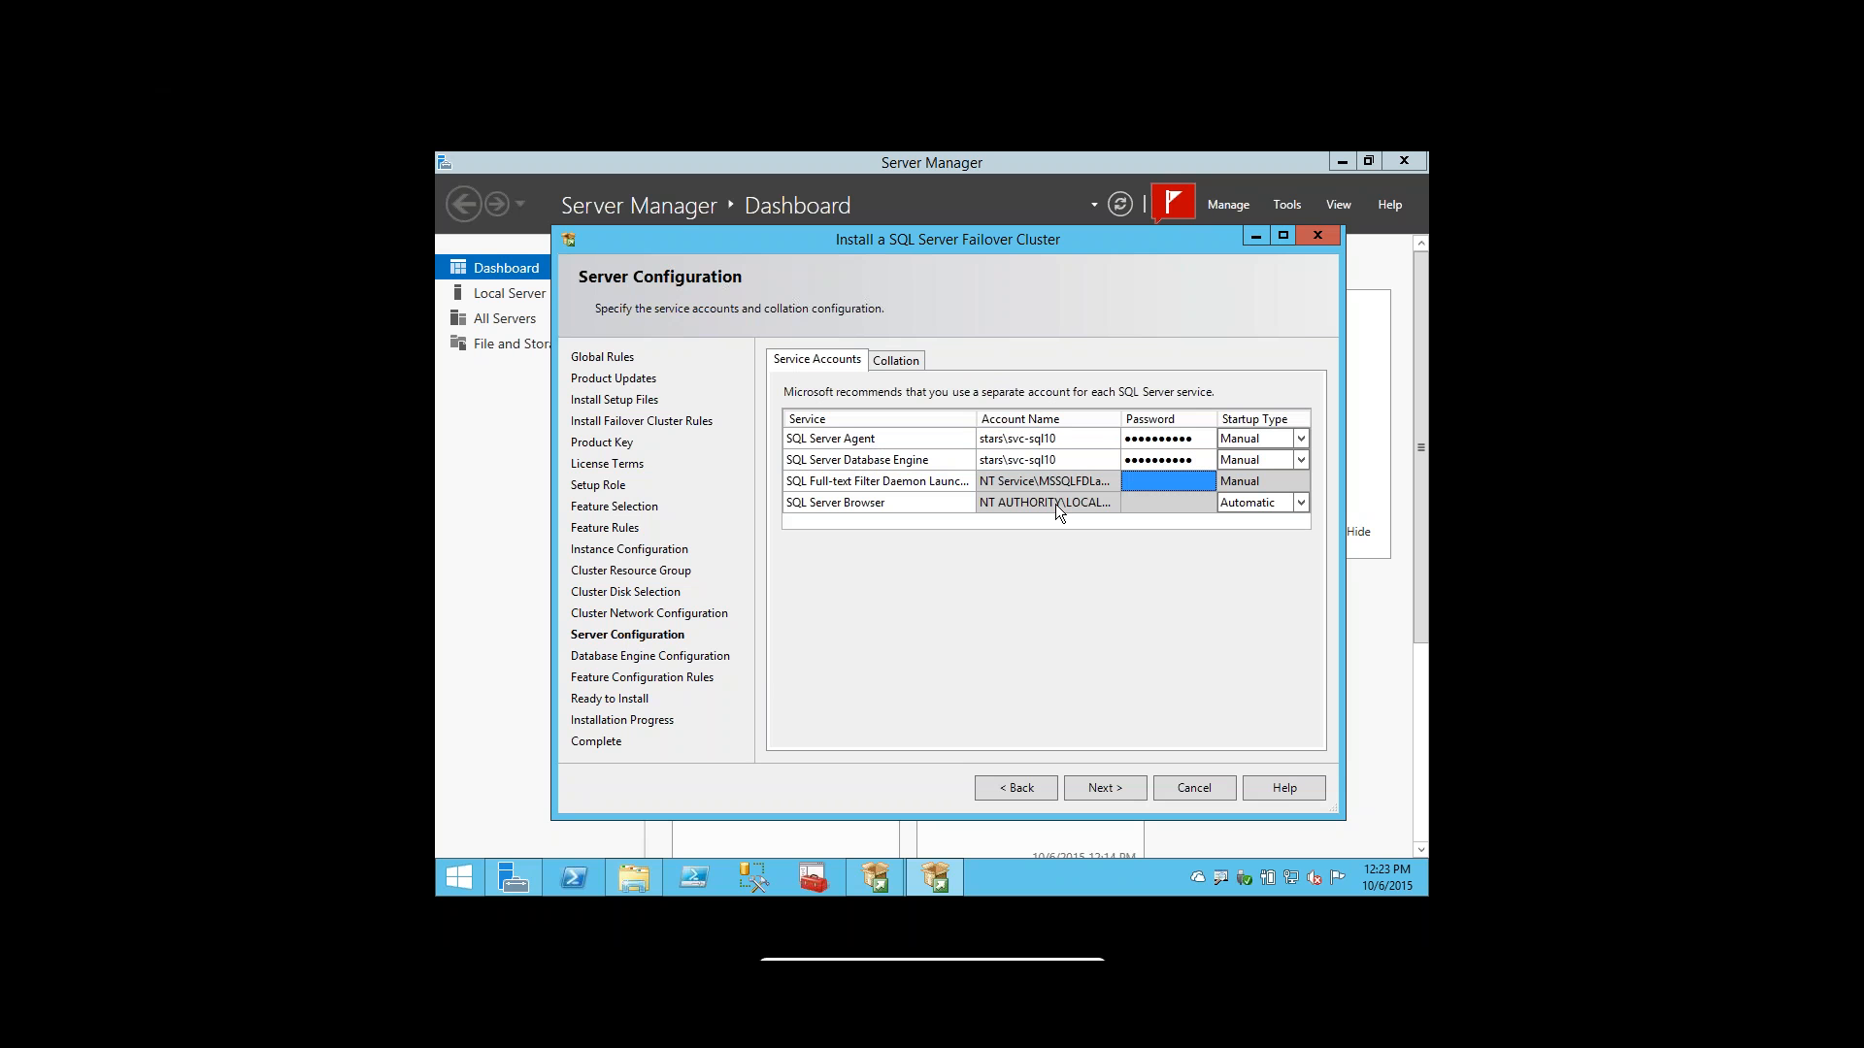
click(1108, 790)
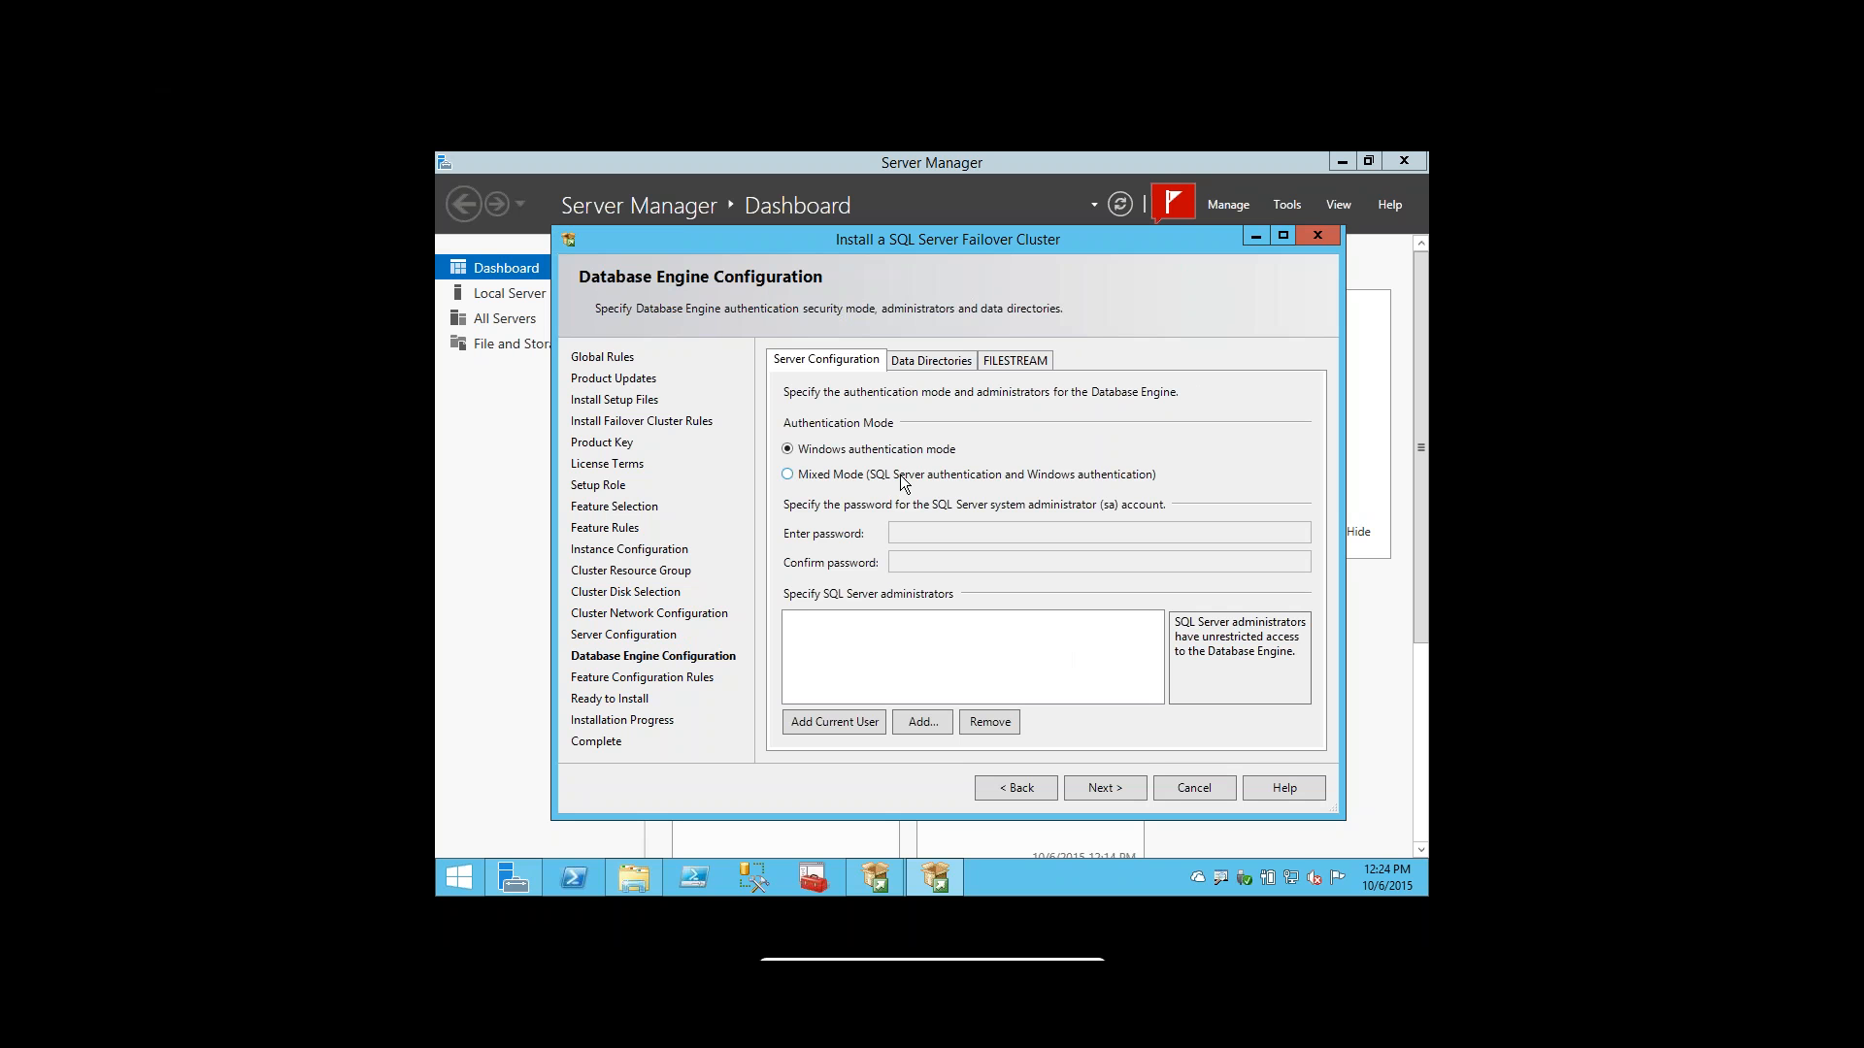
Add the current user as a SQL Server administrator and set the user database log directory to K:\MSSQL12.INST01\MSSQL\Data.
click(846, 721)
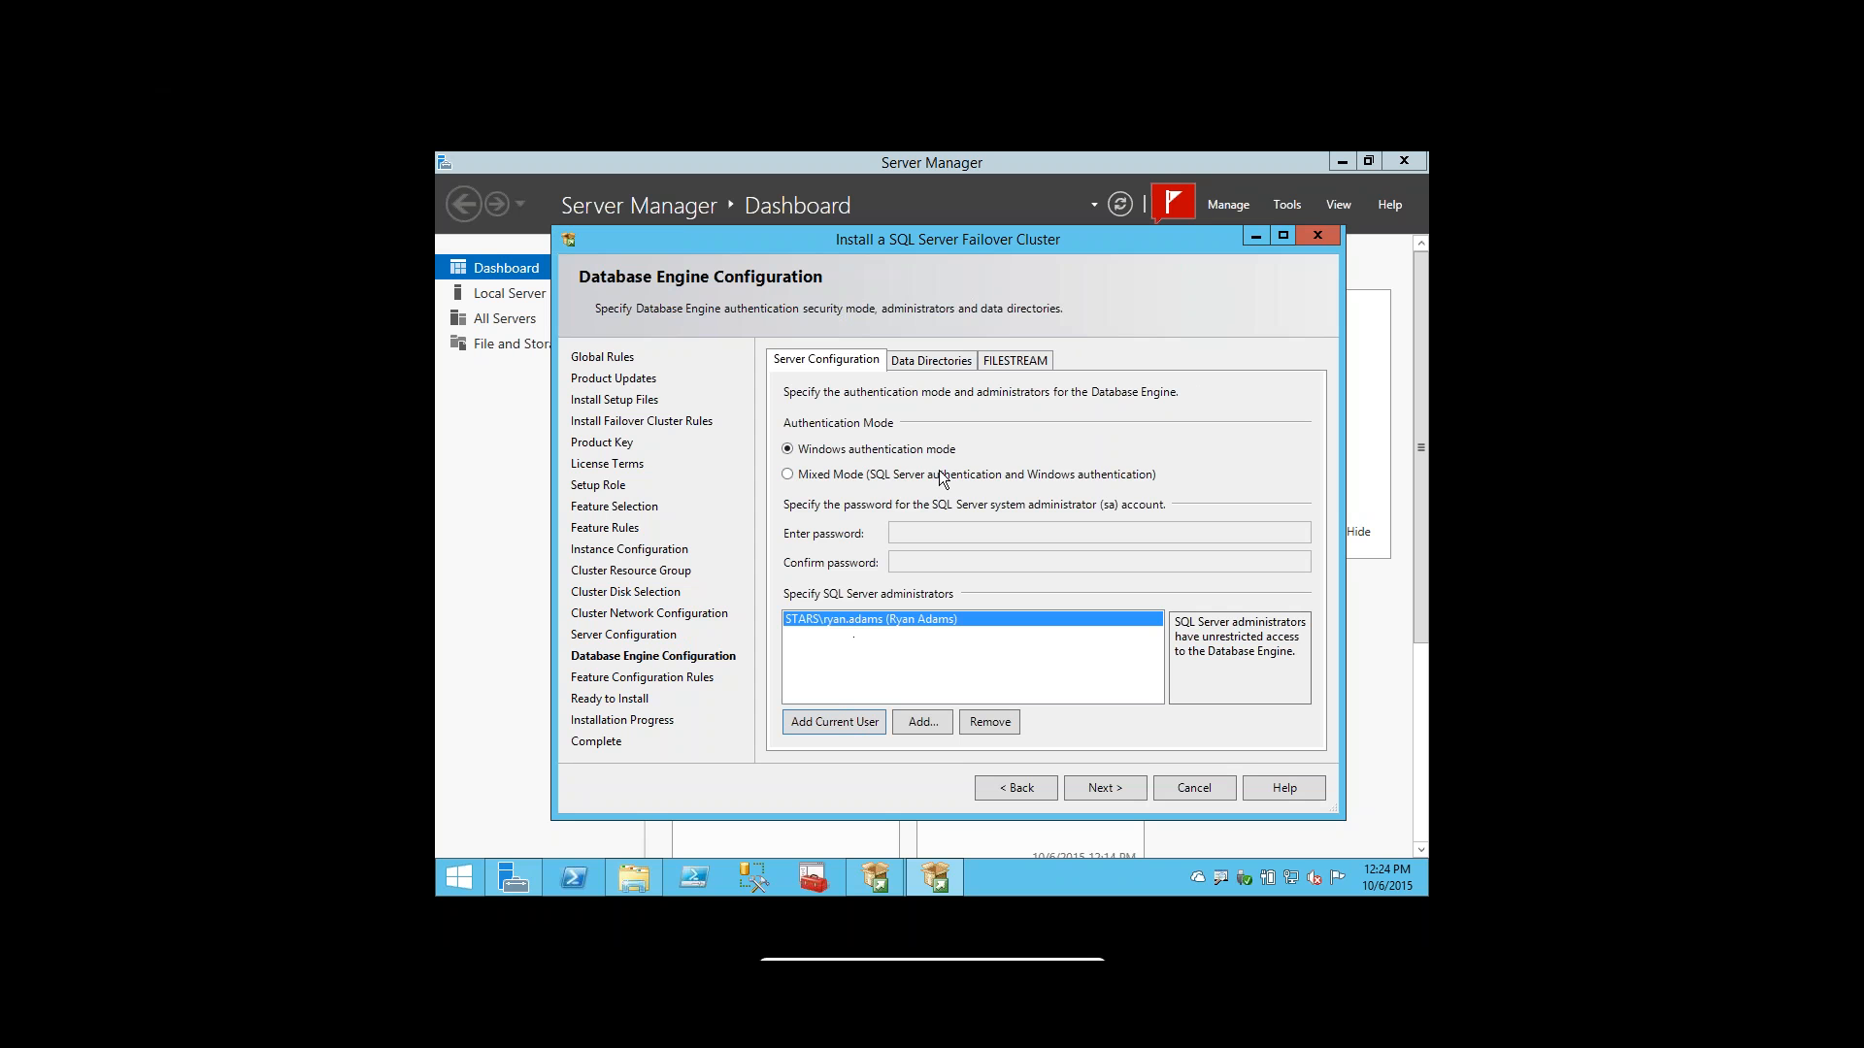
click(929, 361)
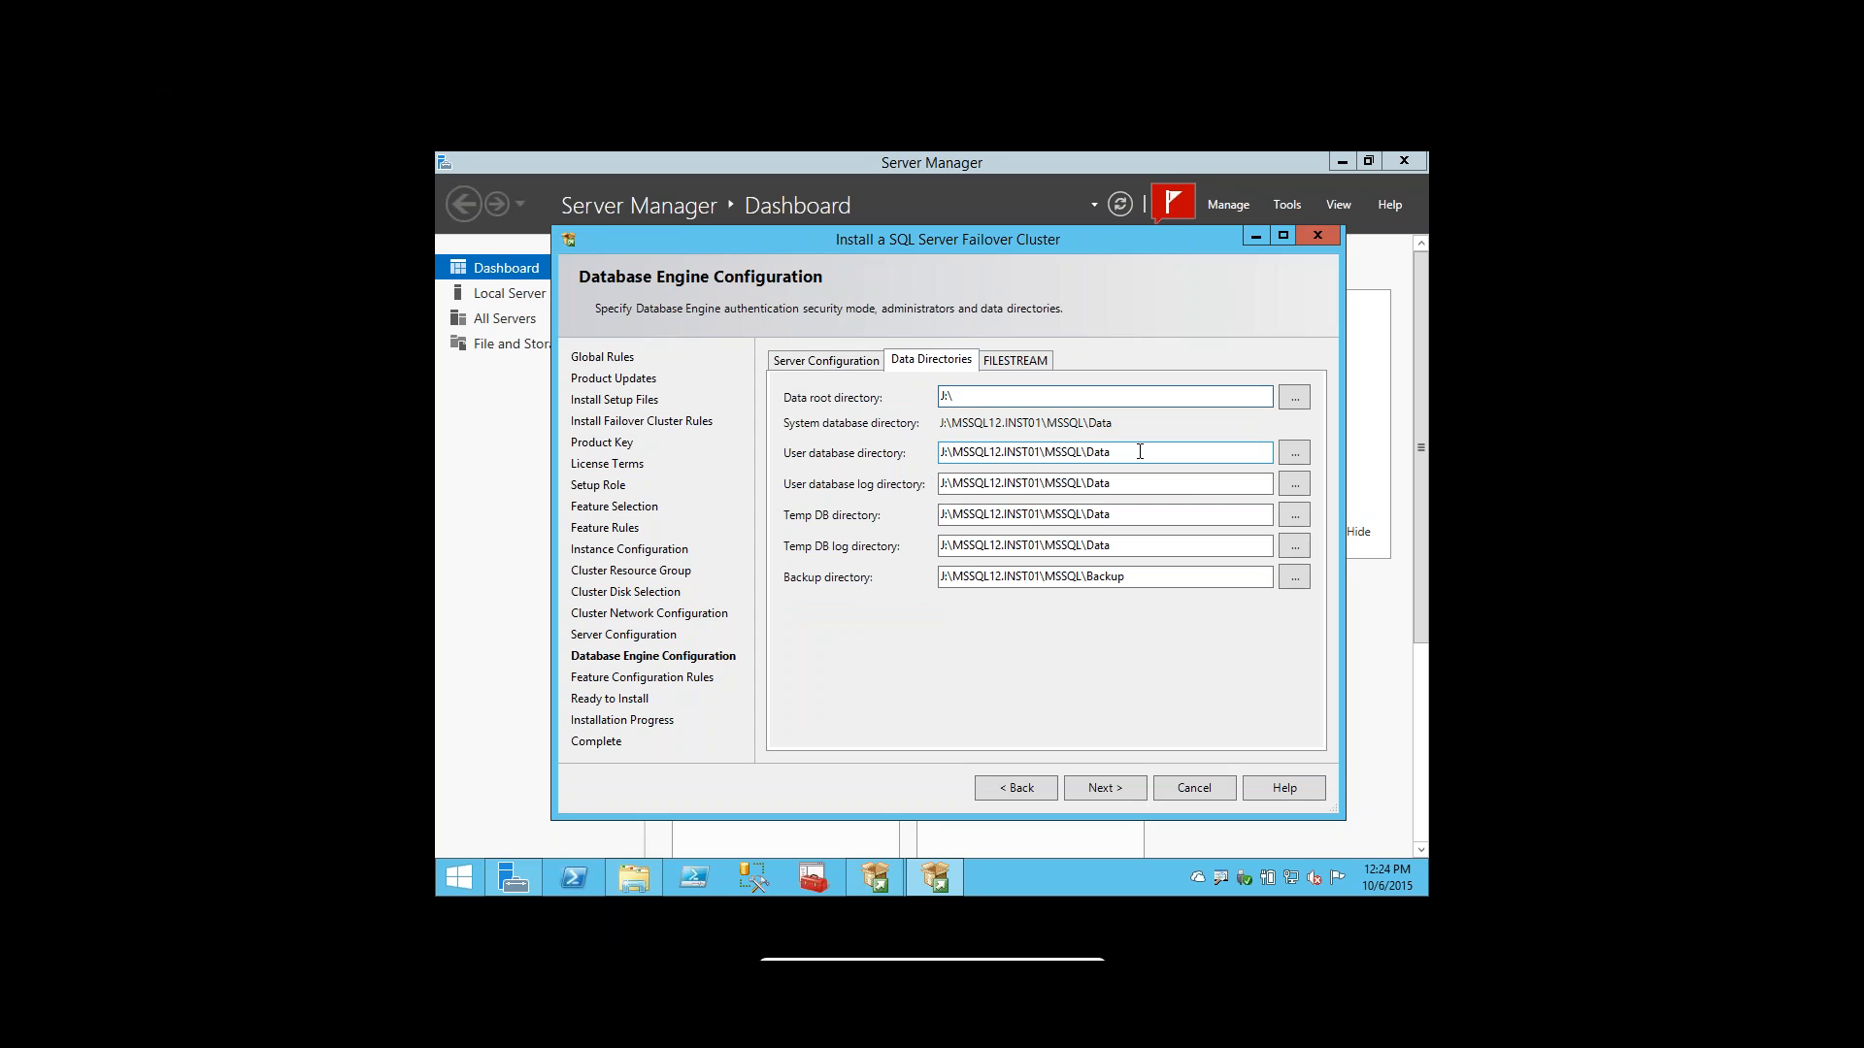
drag(1136, 453, 896, 466)
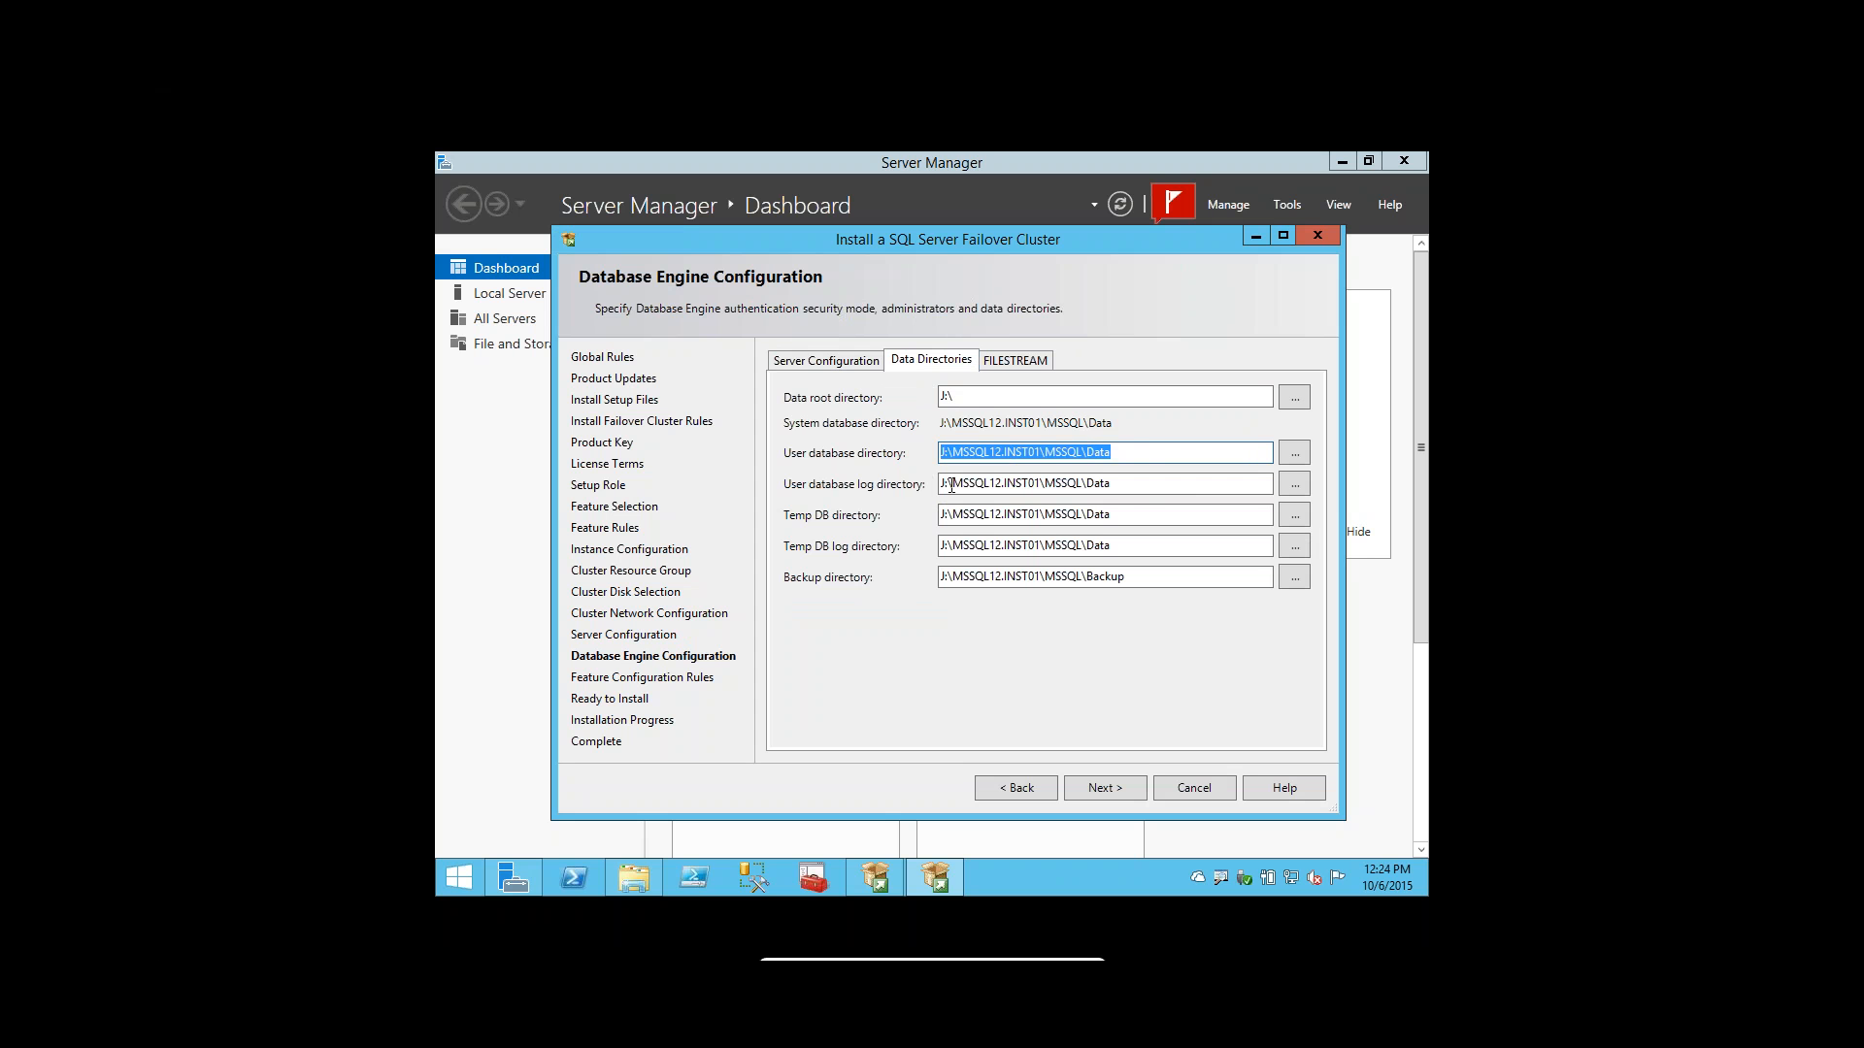
drag(1131, 484, 936, 490)
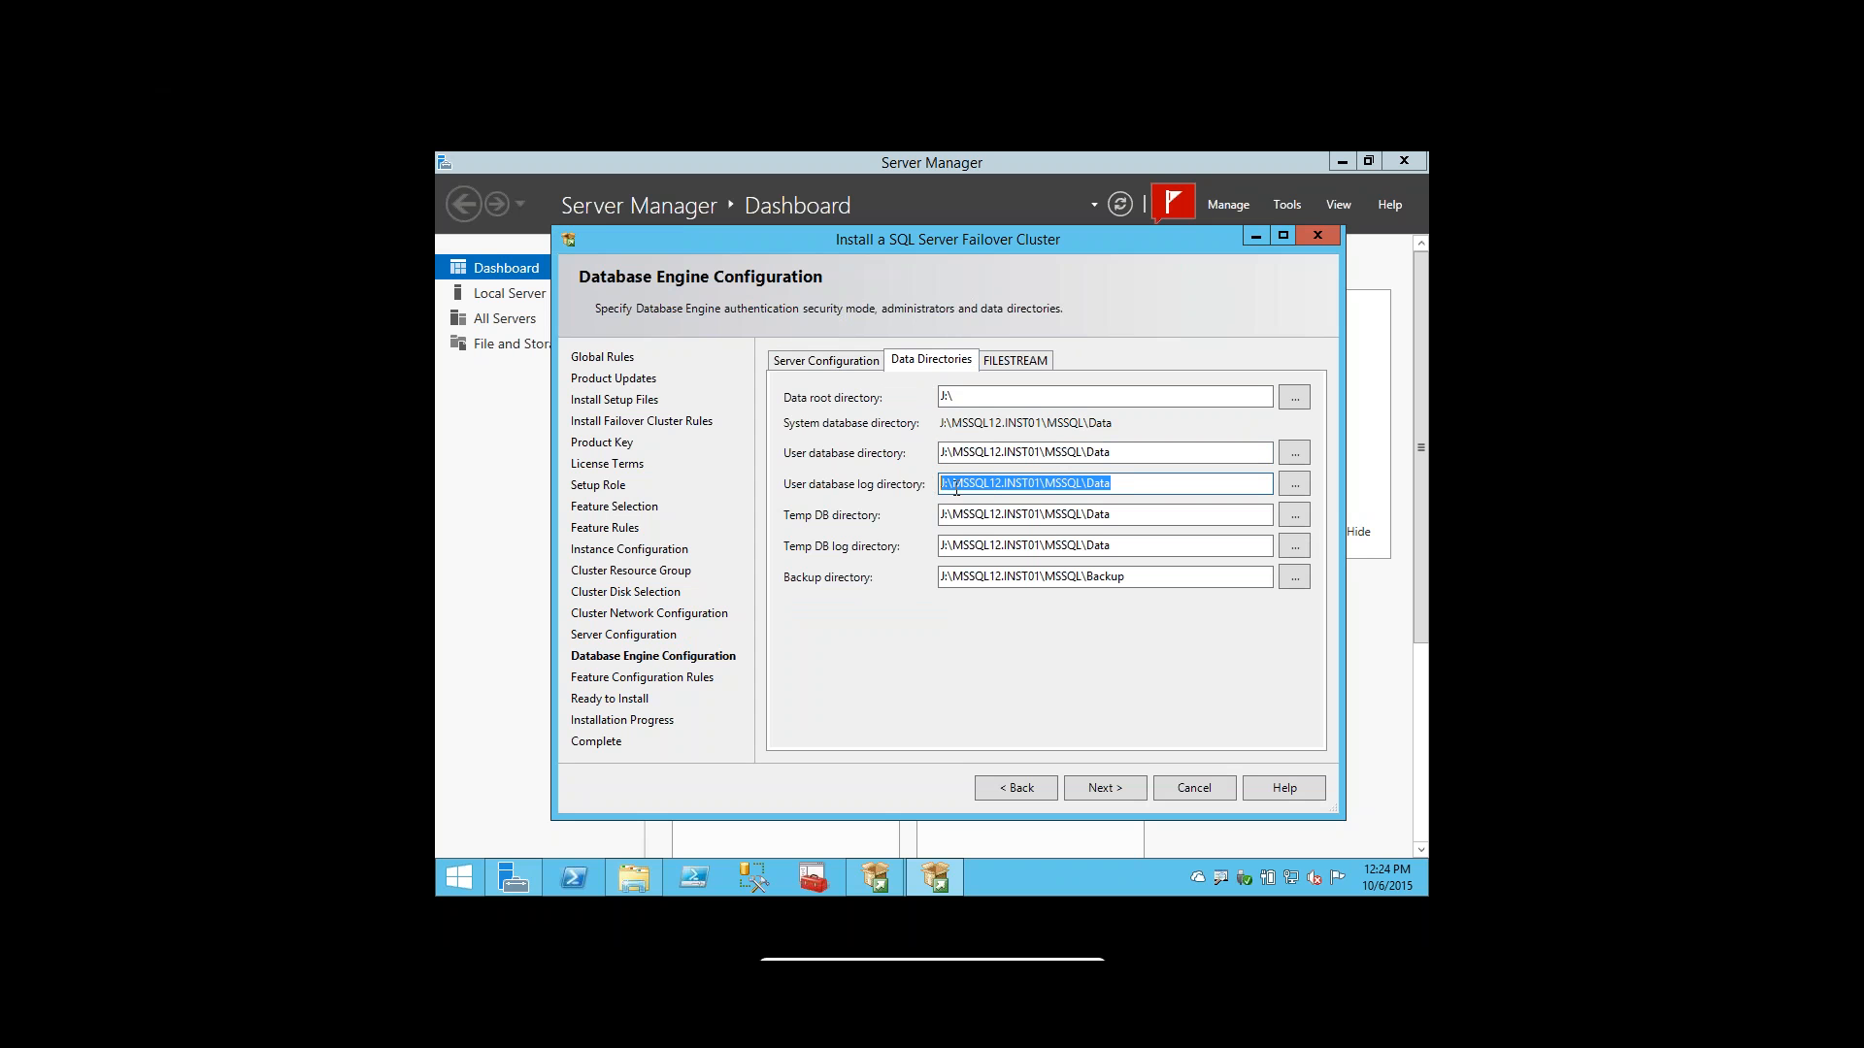
click(968, 484)
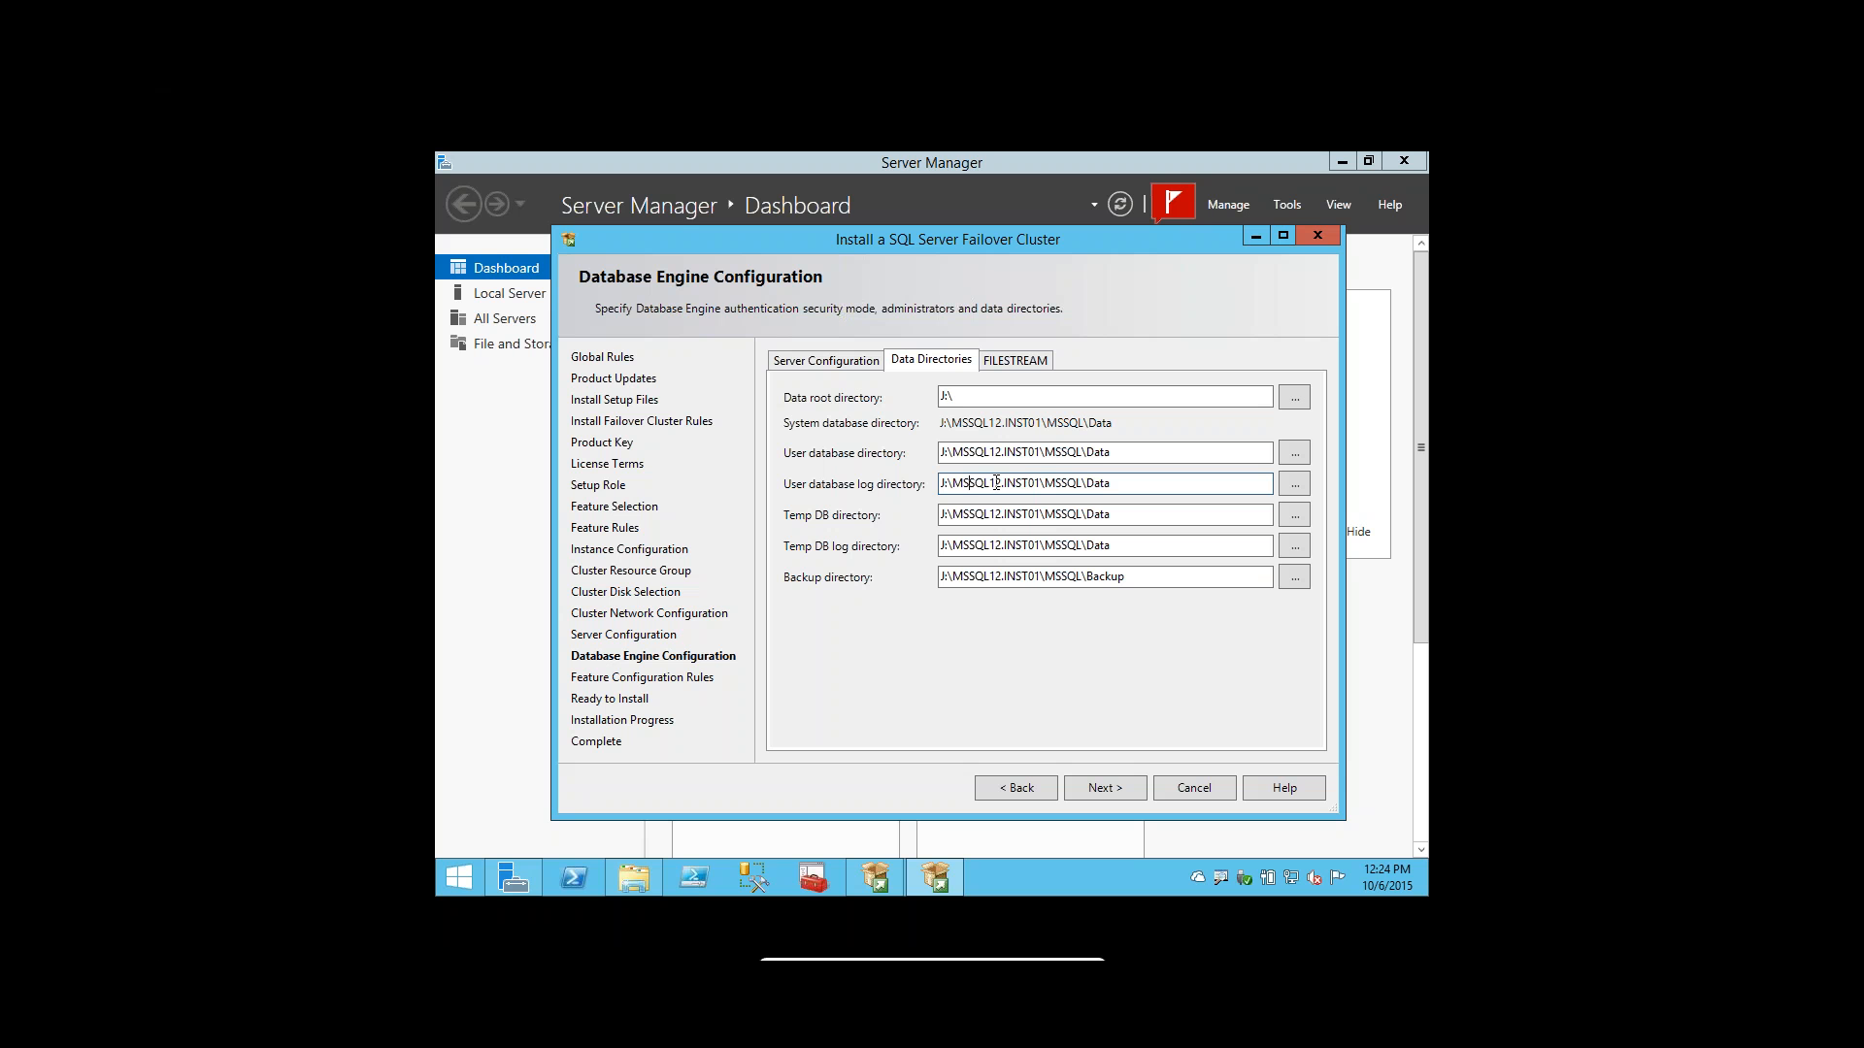
key(Home)
key(Delete)
text(K)
key(Tab)
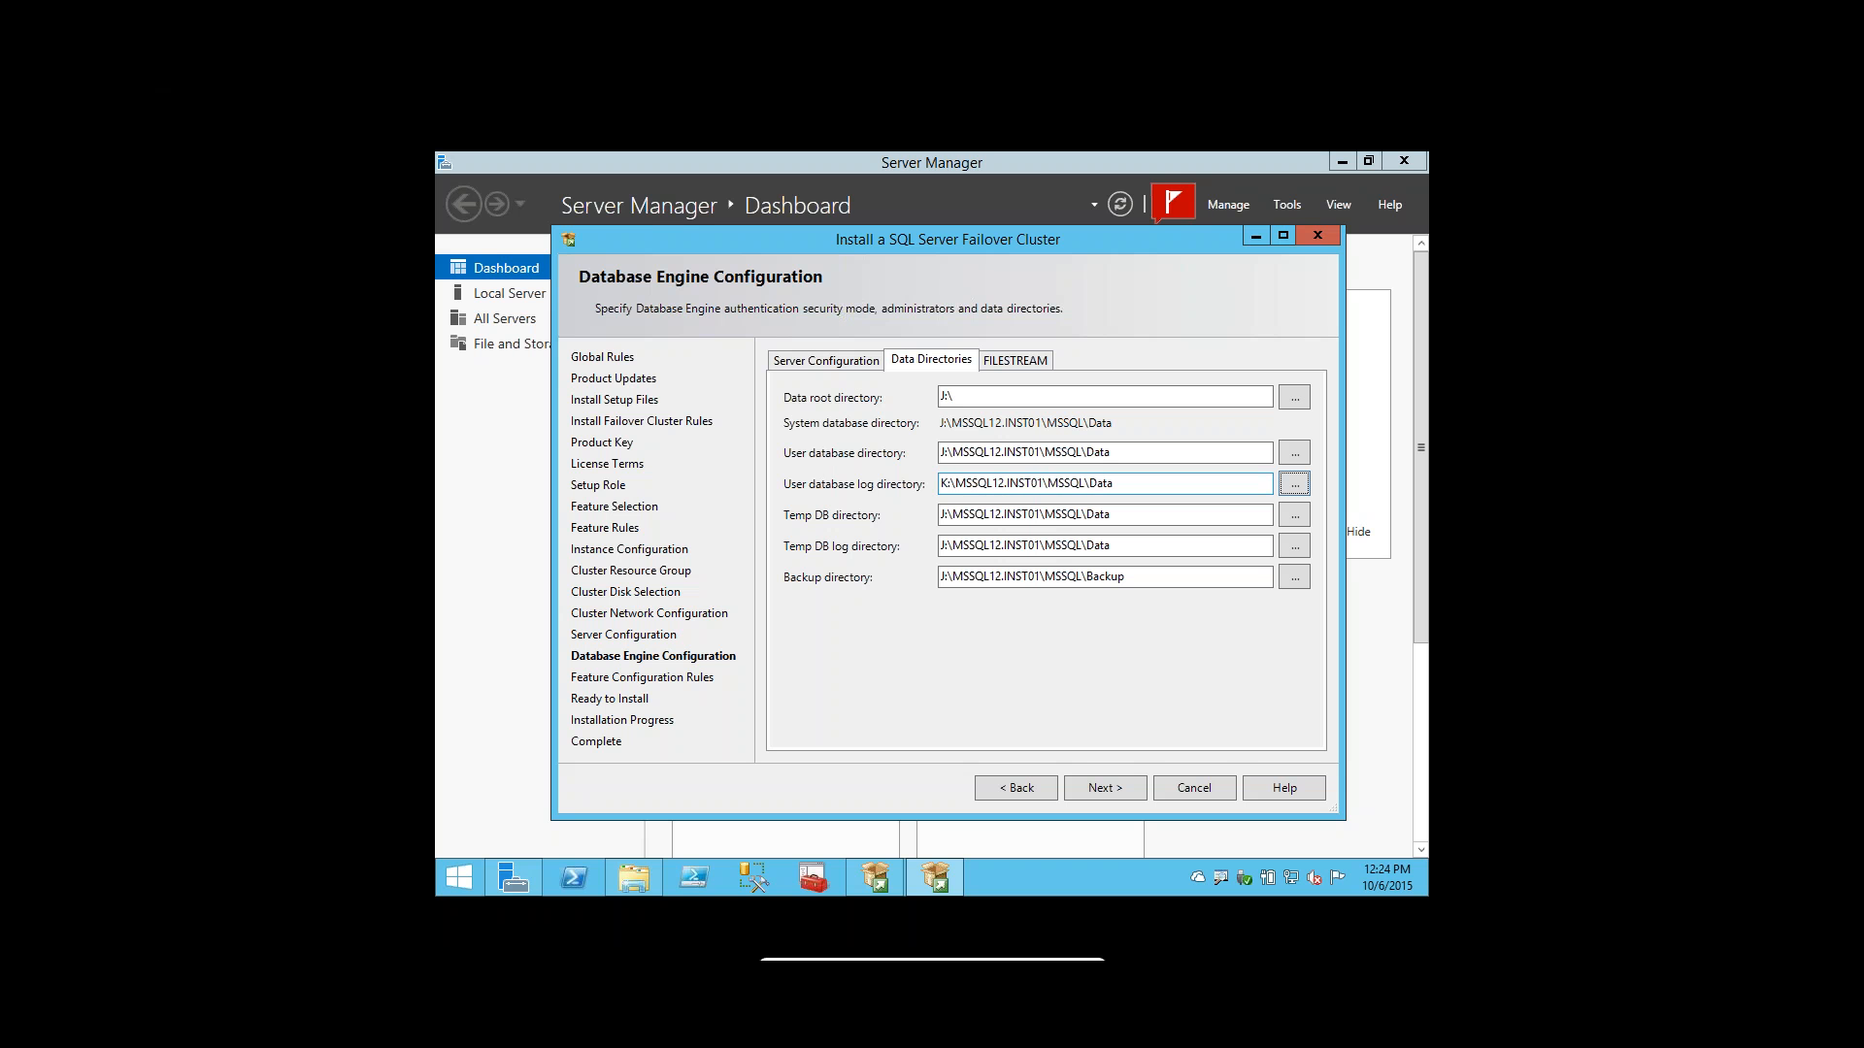
Set the Temp DB data and log directories to C:\MSSQL12.INST01\MSSQL\Data and try to continue.
key(Tab)
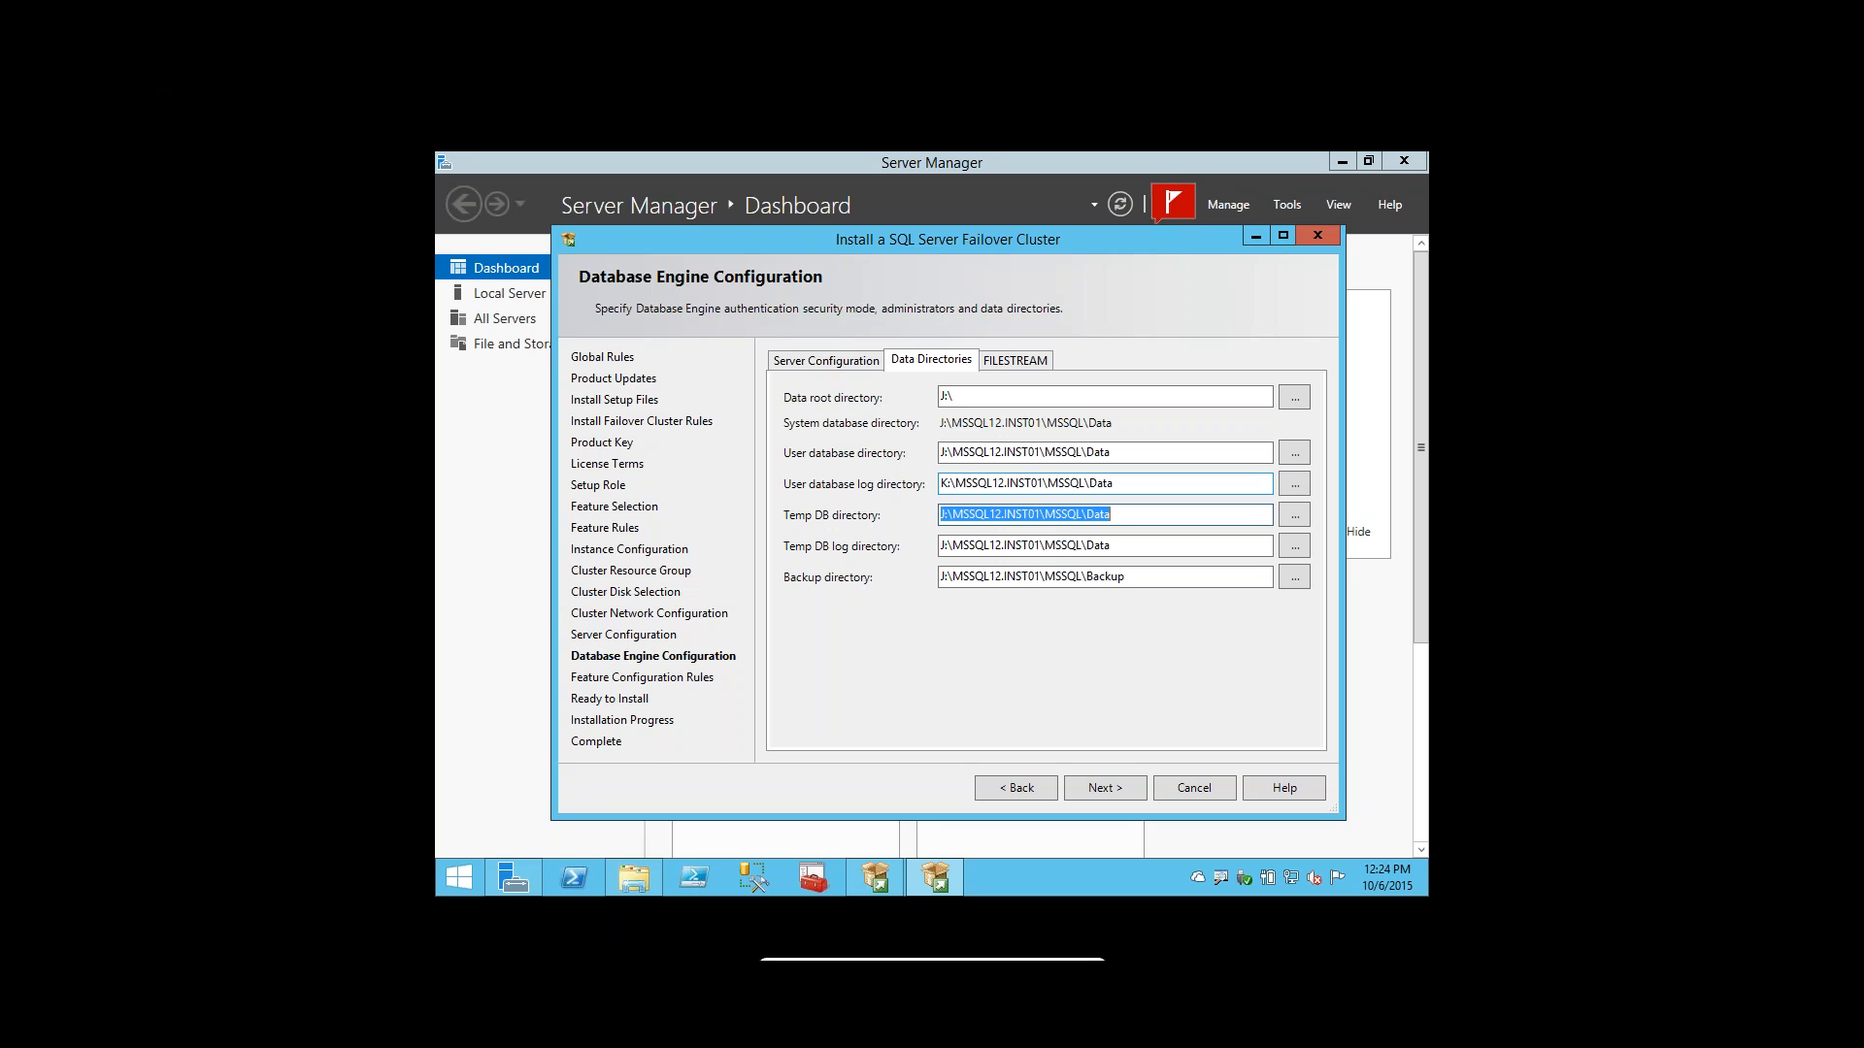
key(Home)
text(C)
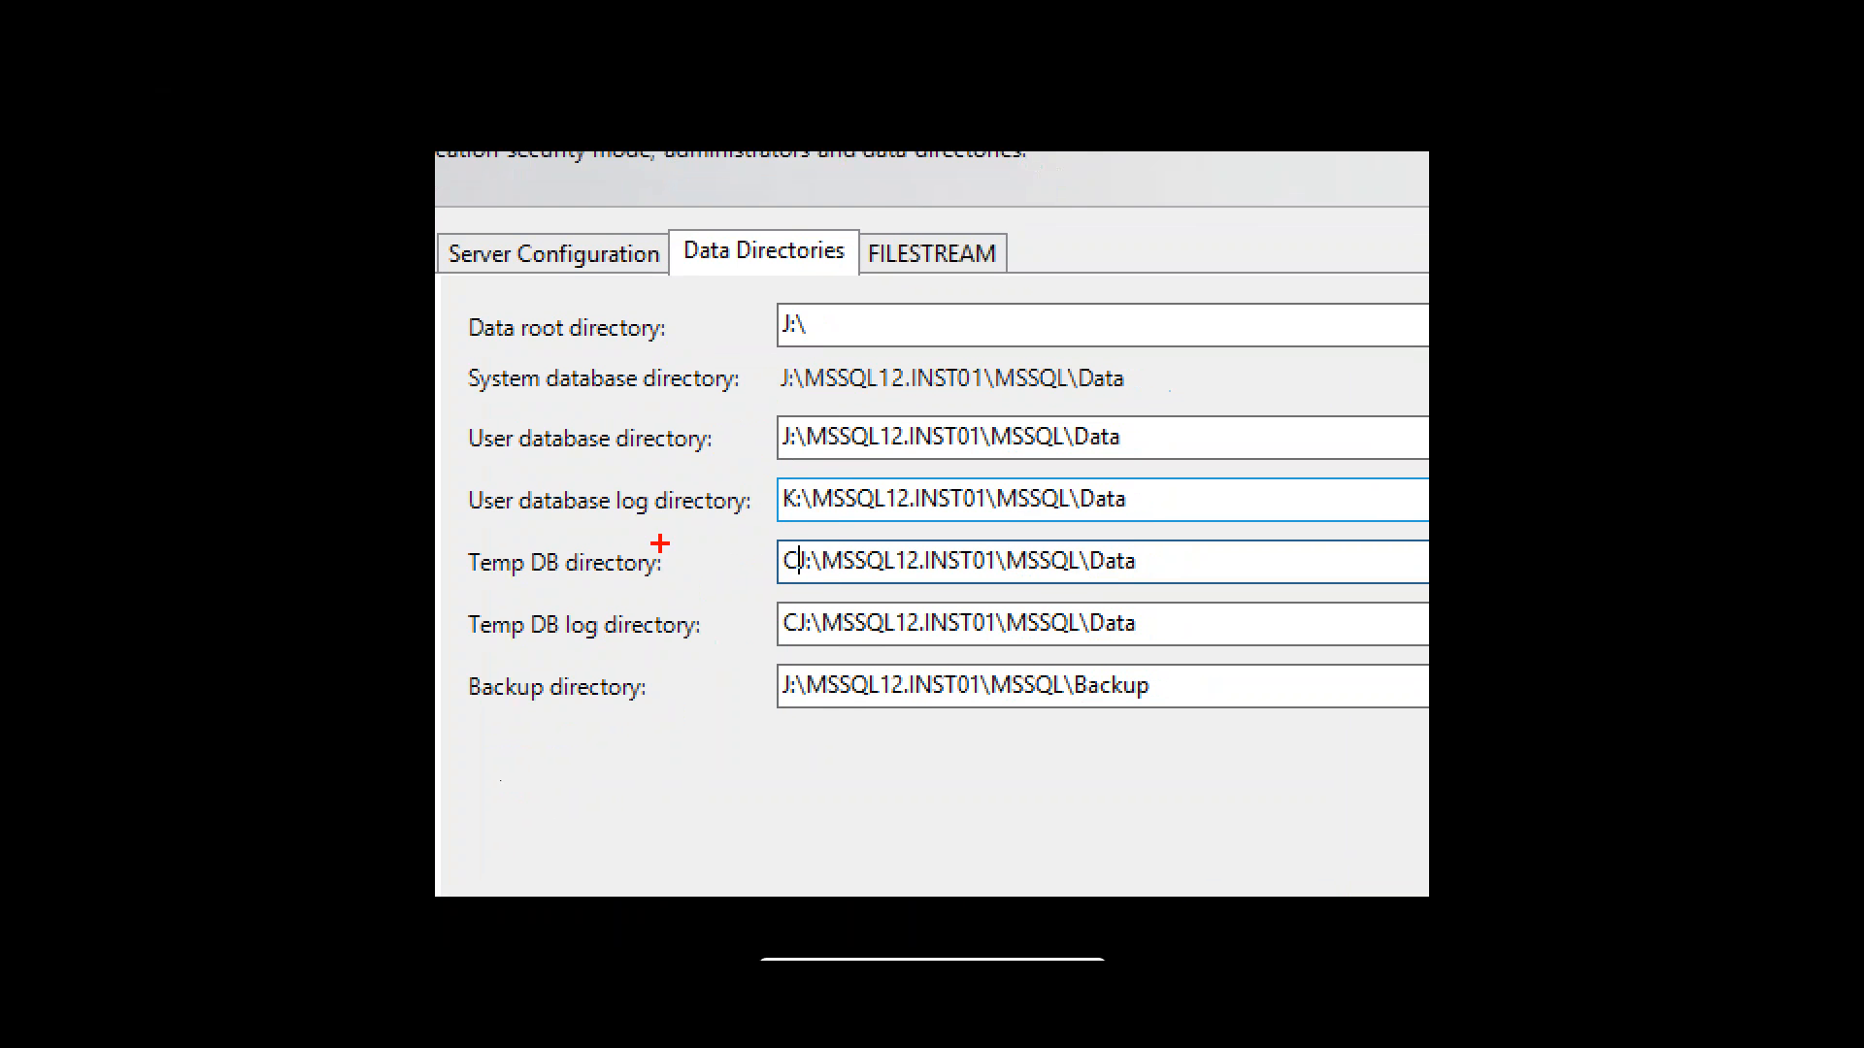
drag(643, 556, 660, 453)
mouse_move(682, 608)
mouse_down()
mouse_move(703, 612)
mouse_move(735, 527)
mouse_up()
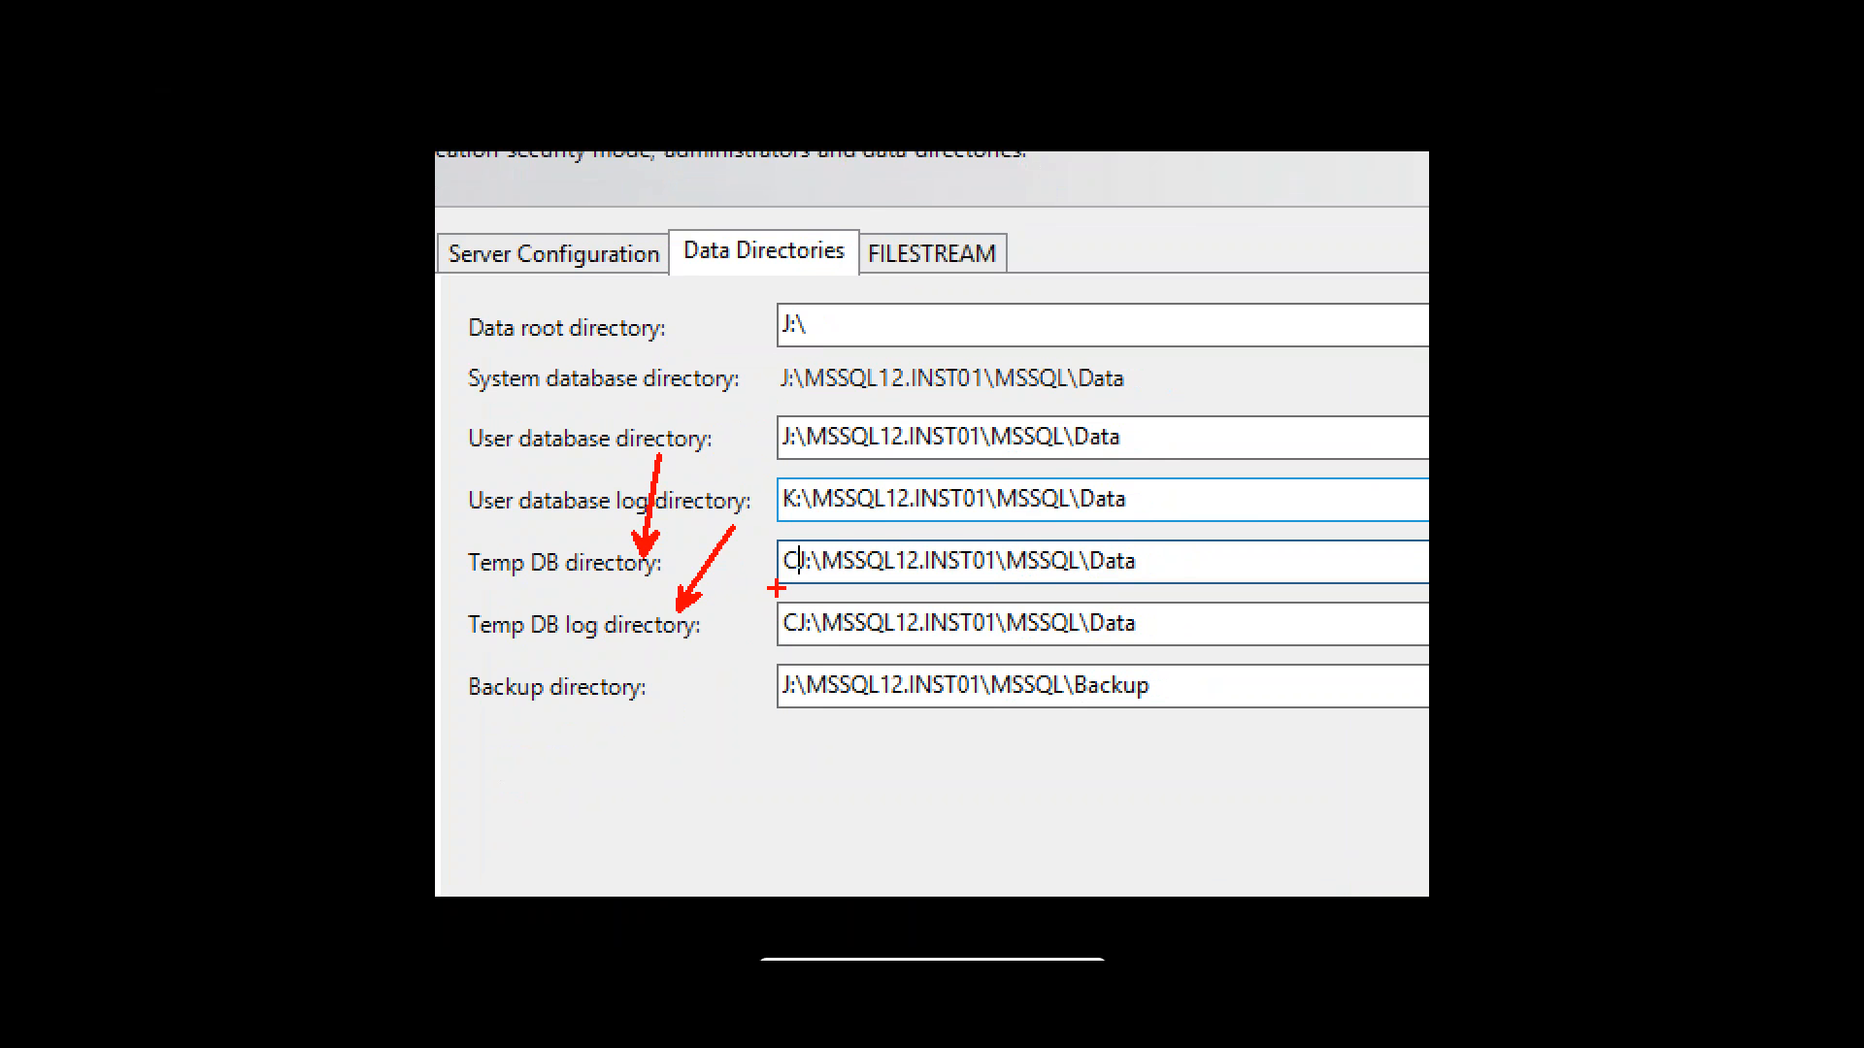
key(Escape)
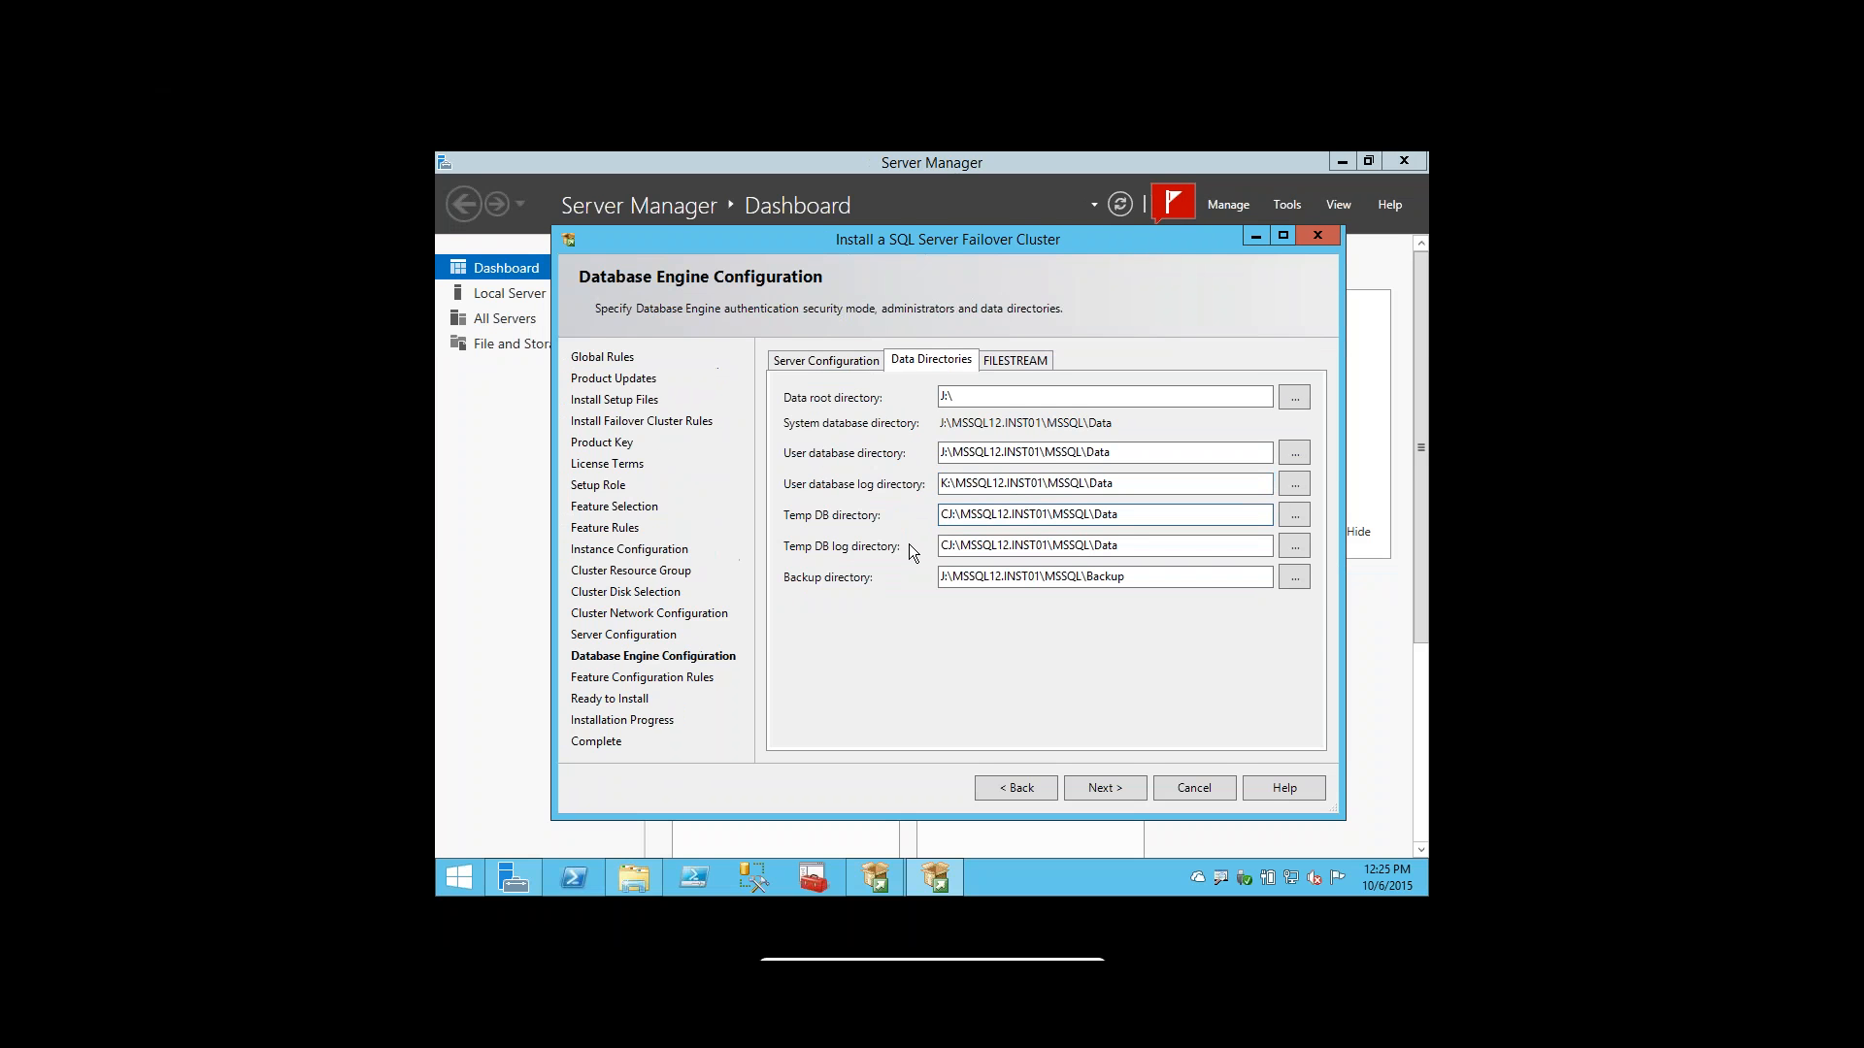
key(Delete)
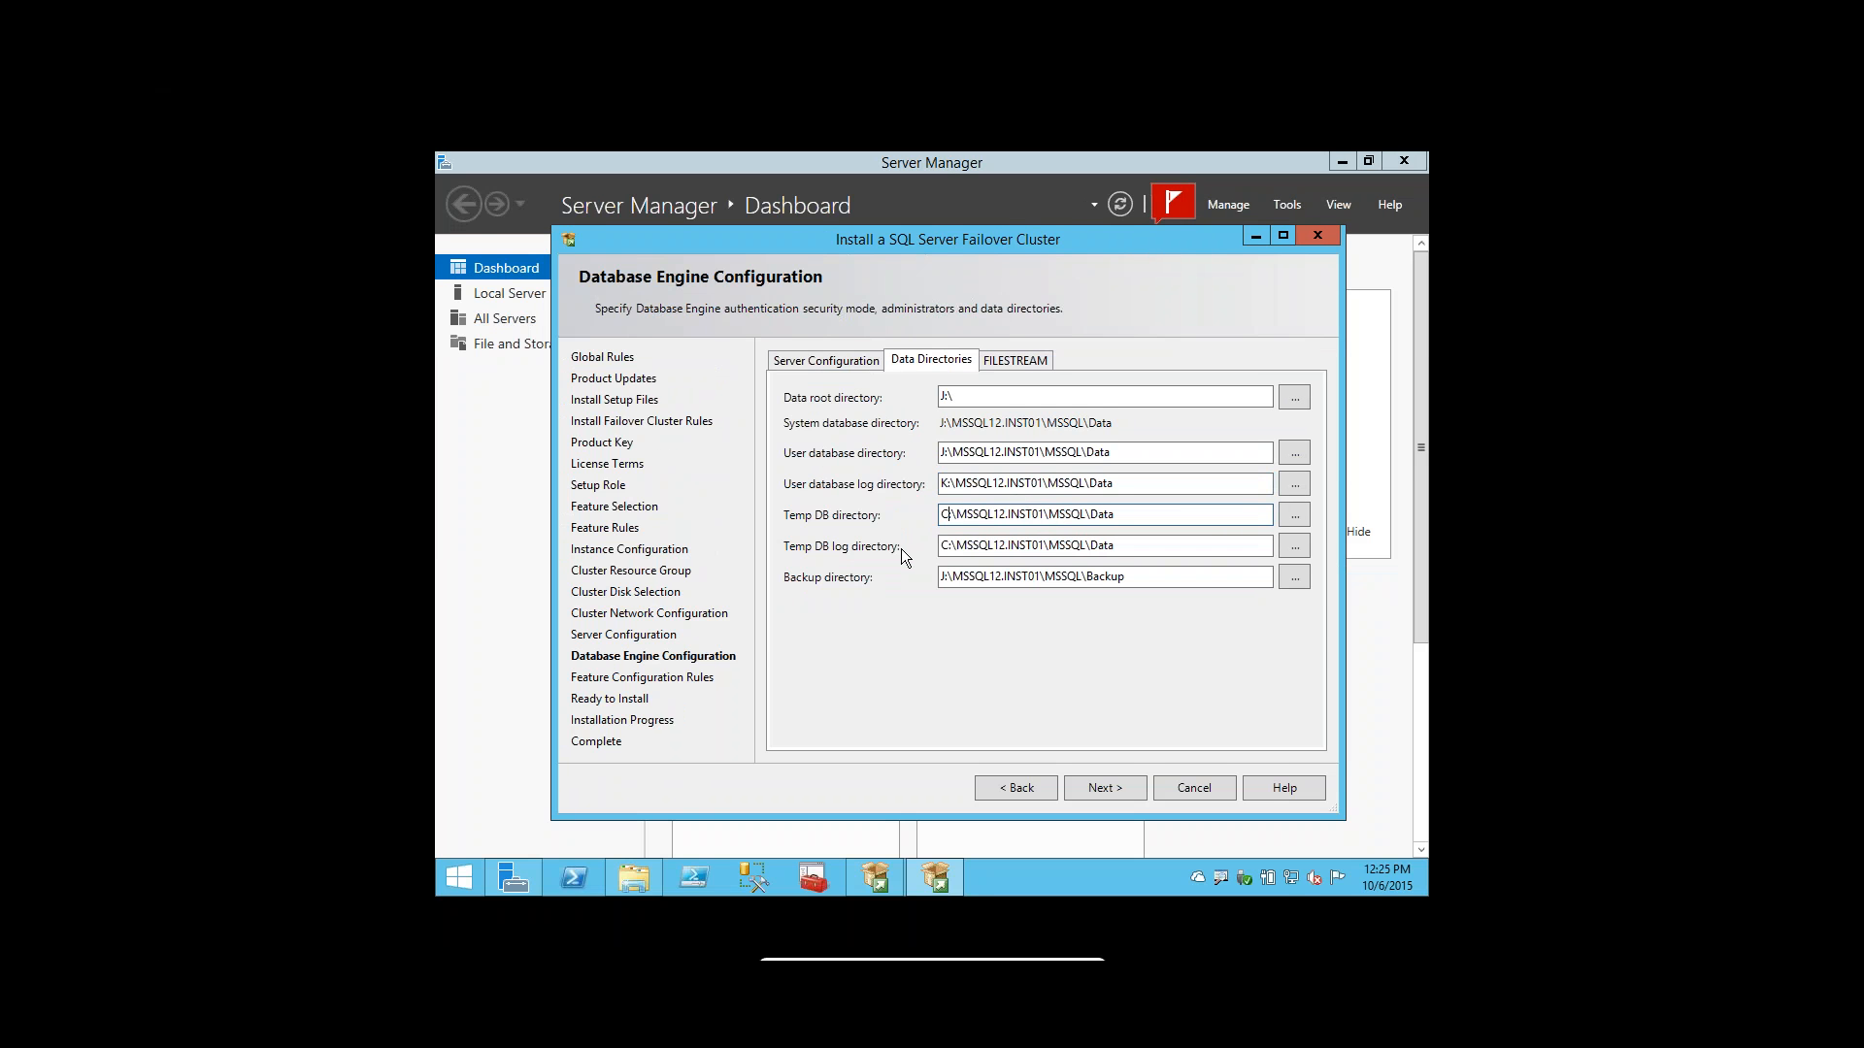
key(ctrl+1)
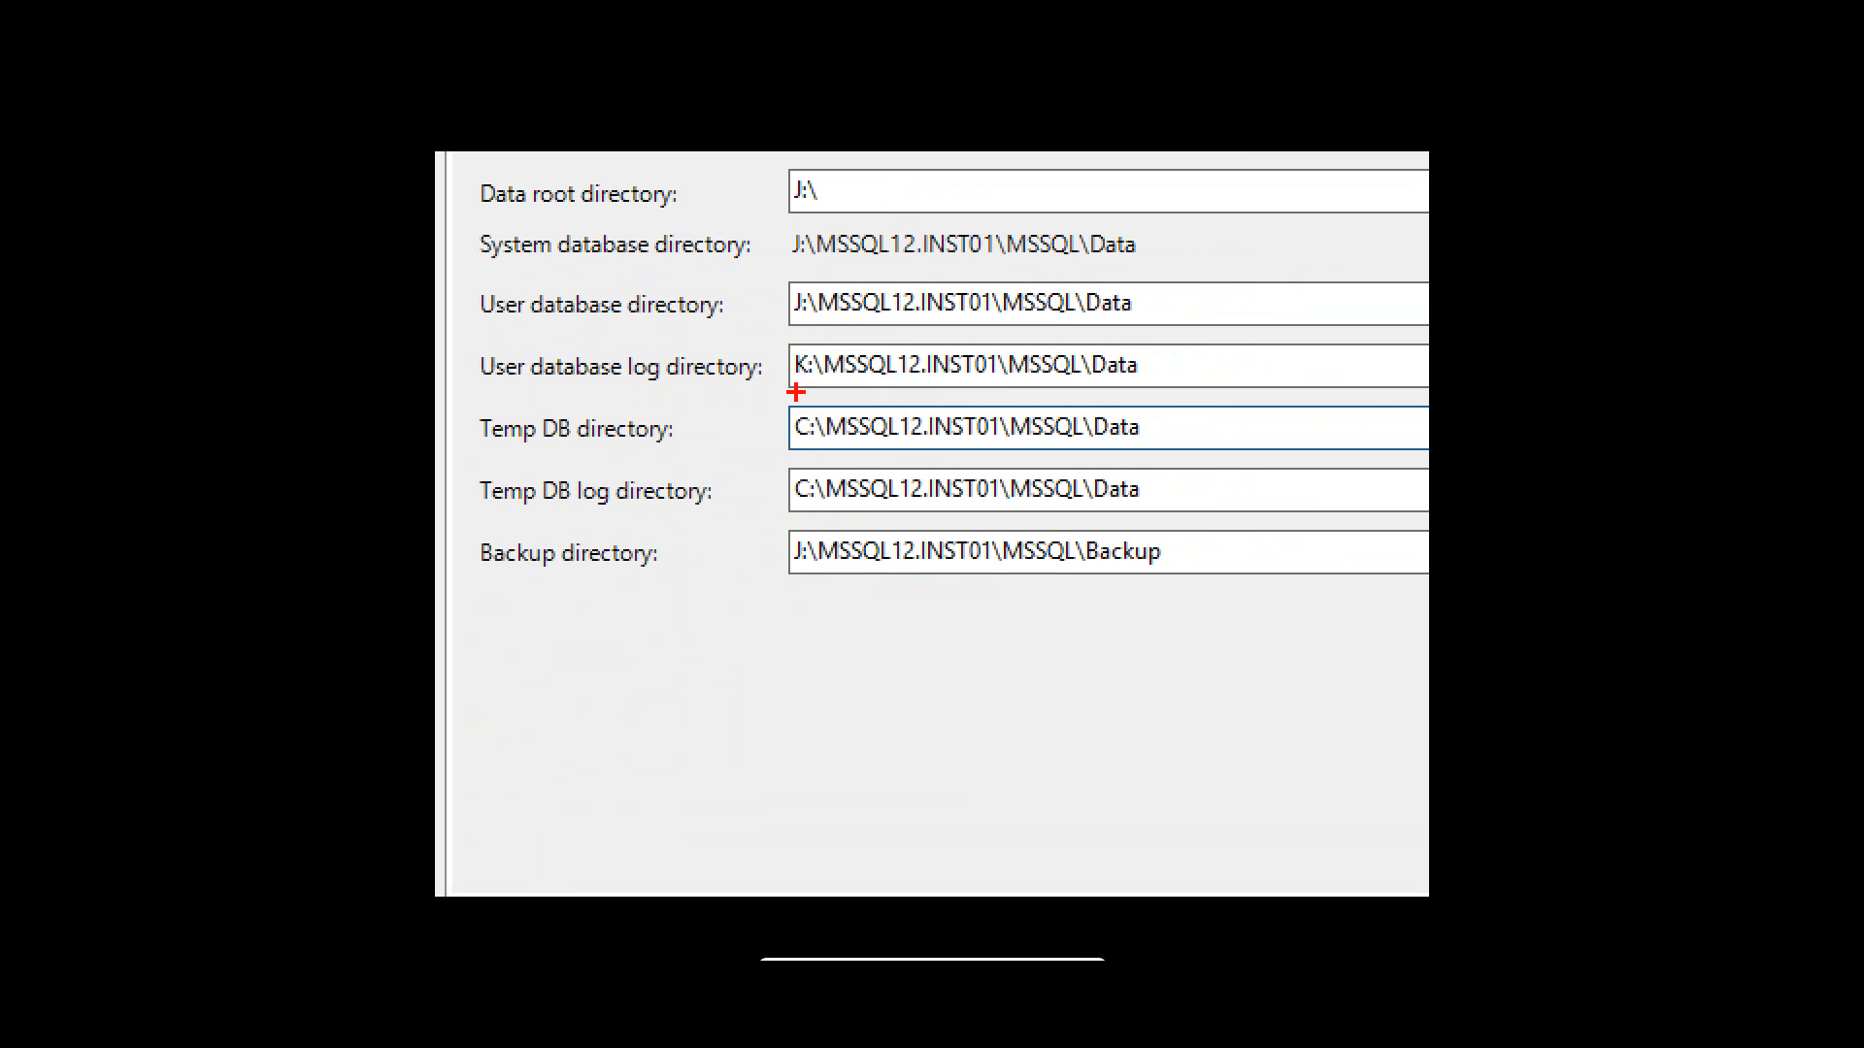
mouse_move(786, 394)
mouse_down()
mouse_move(806, 475)
mouse_move(830, 460)
mouse_up()
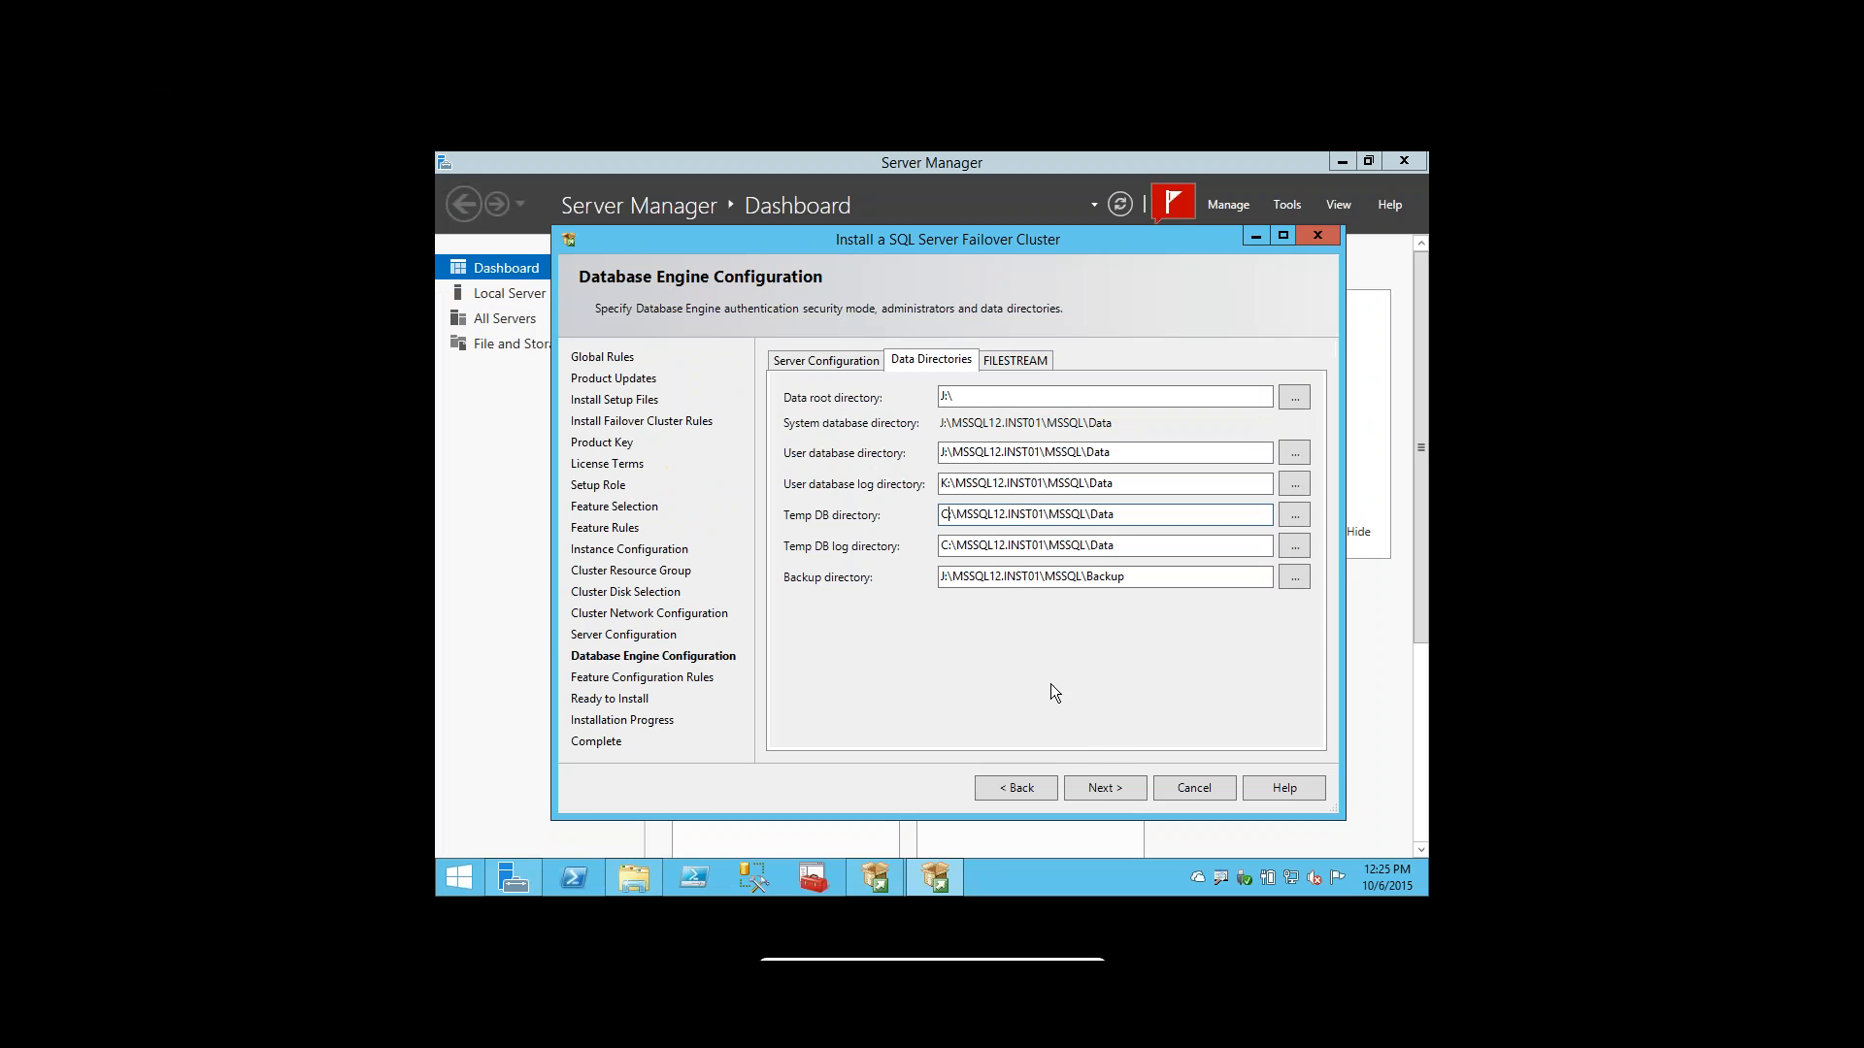
click(1106, 786)
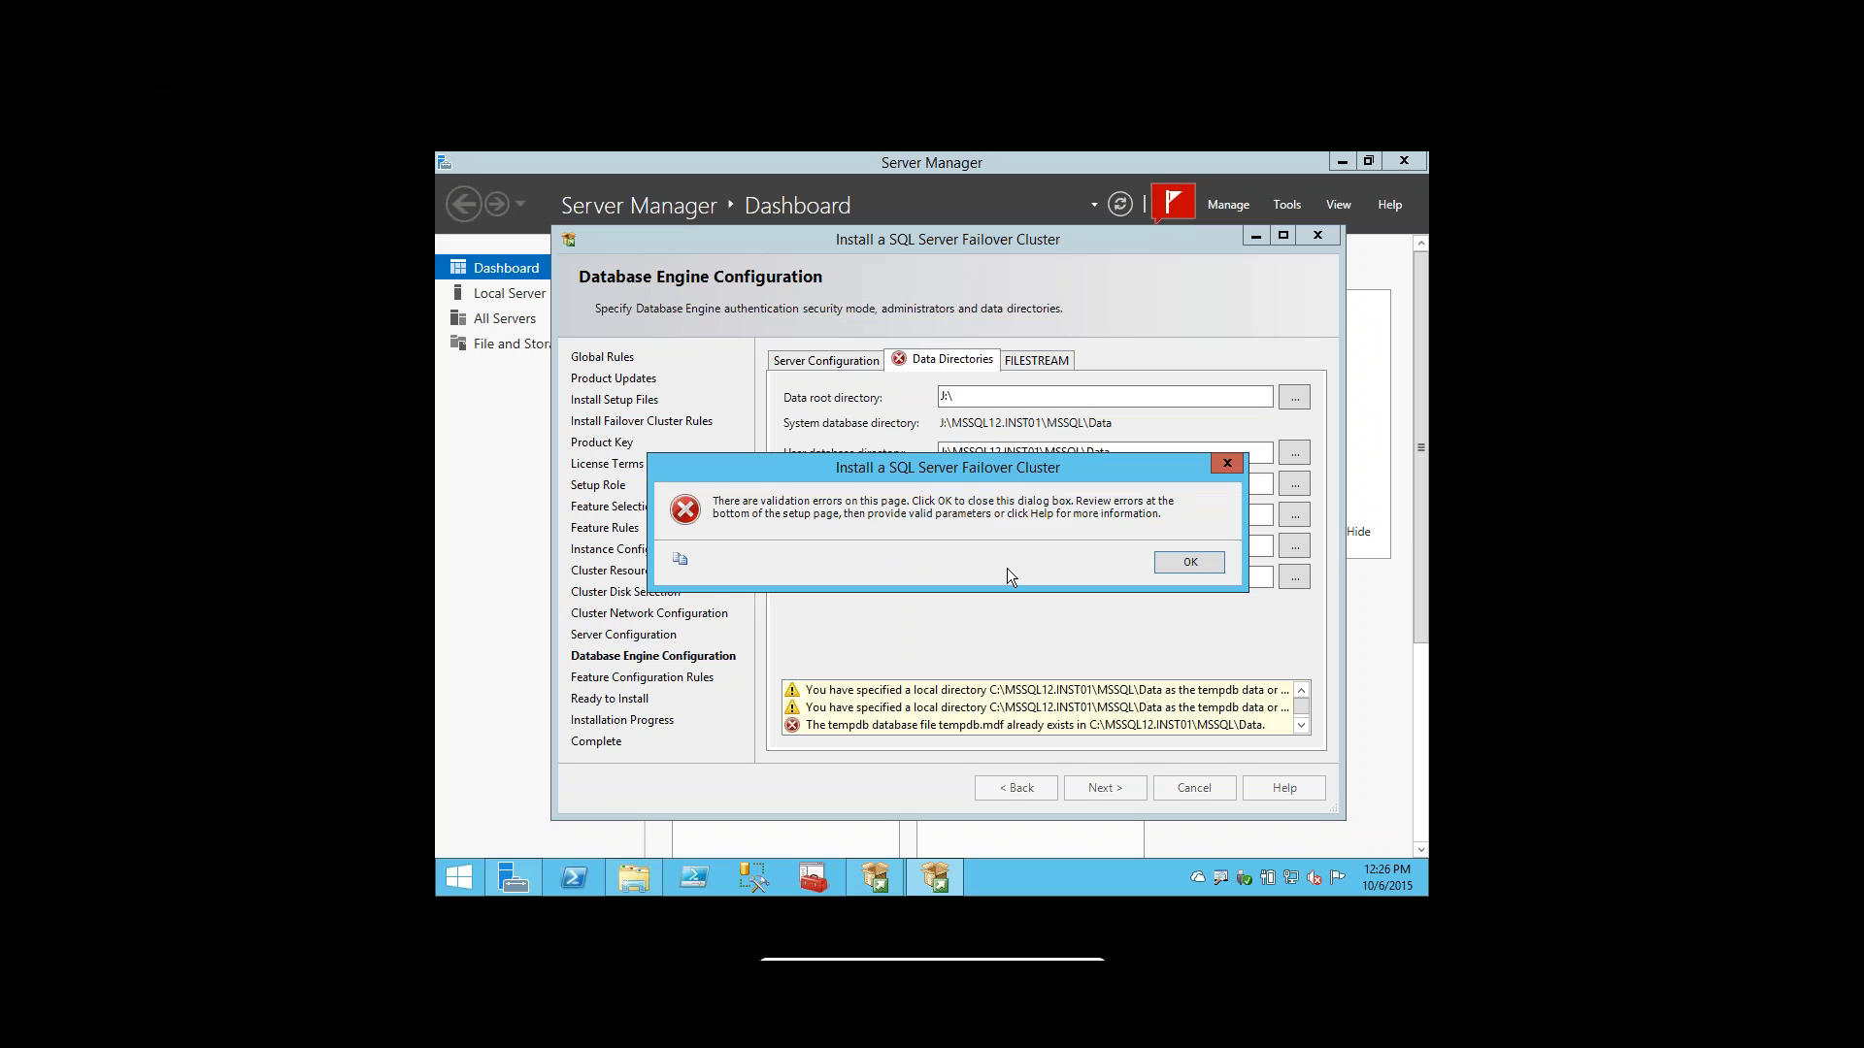
click(1180, 562)
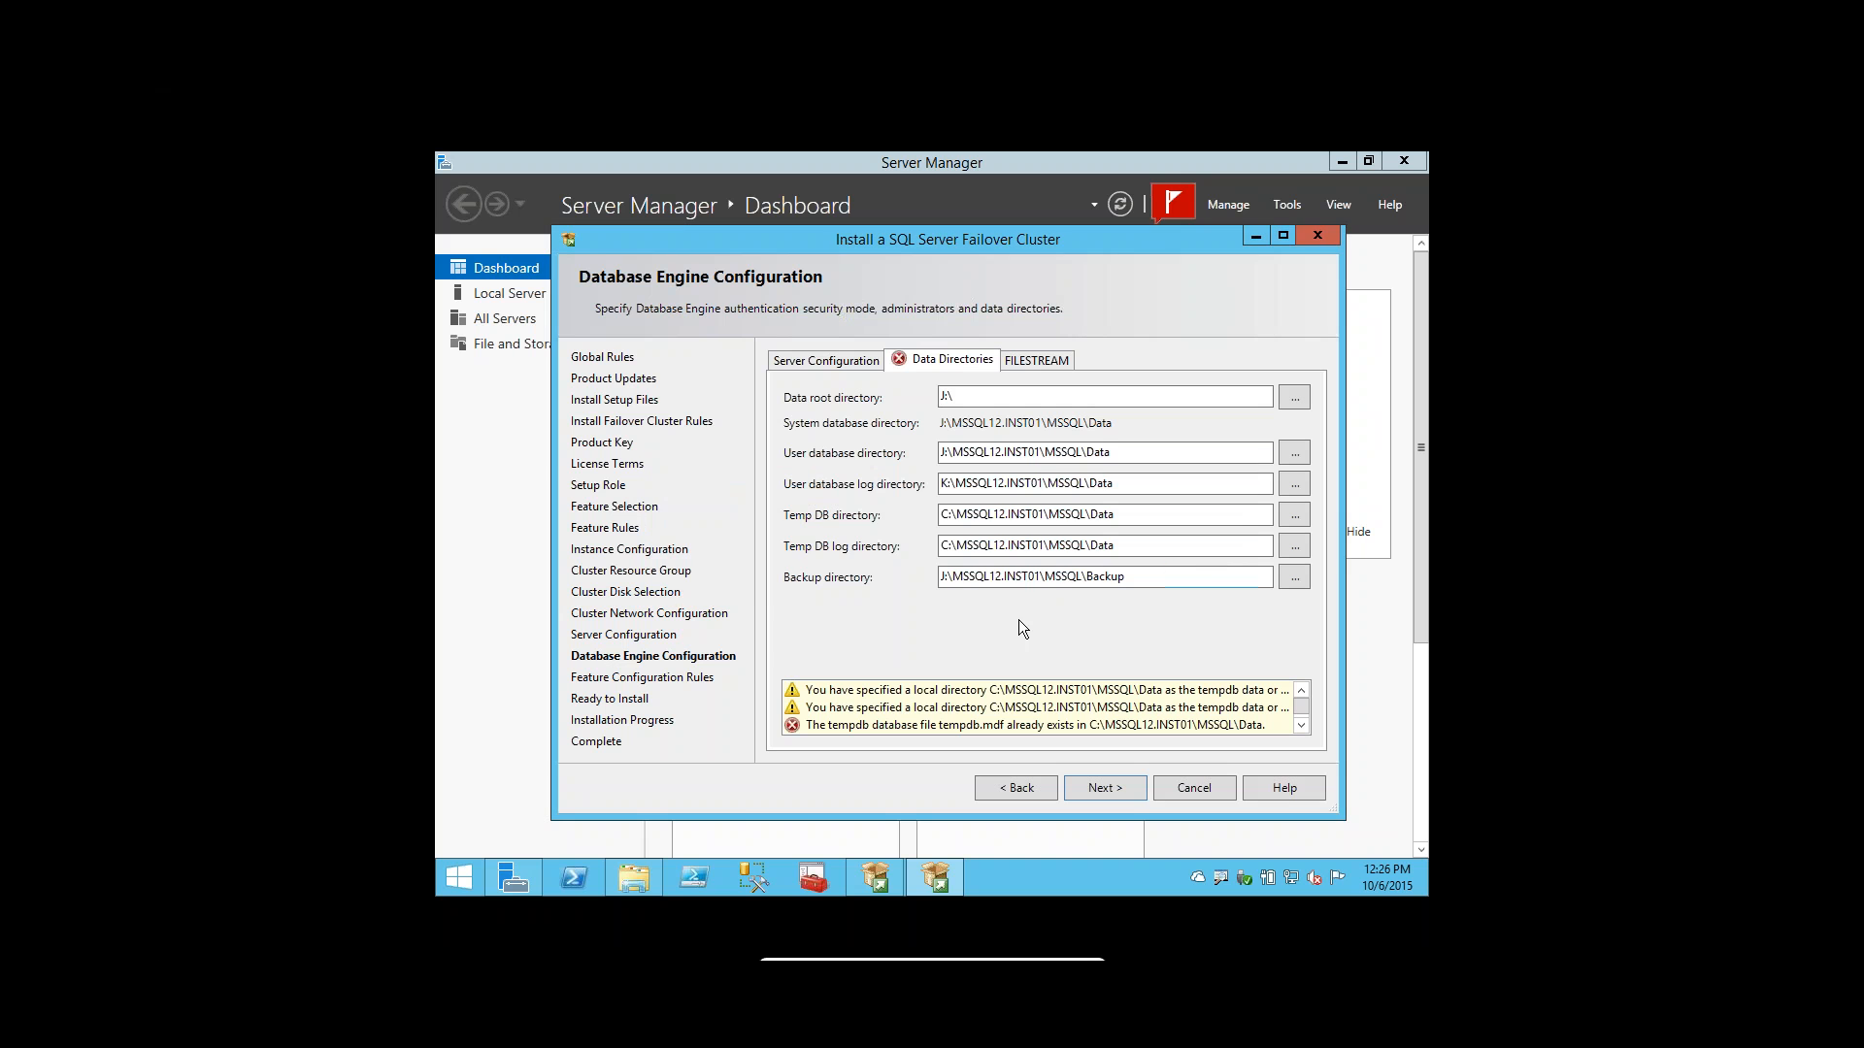
Switch to File Explorer and open C:\MSSQL12.INST01\MSSQL\Data, granting permanent access to the folder.
click(633, 882)
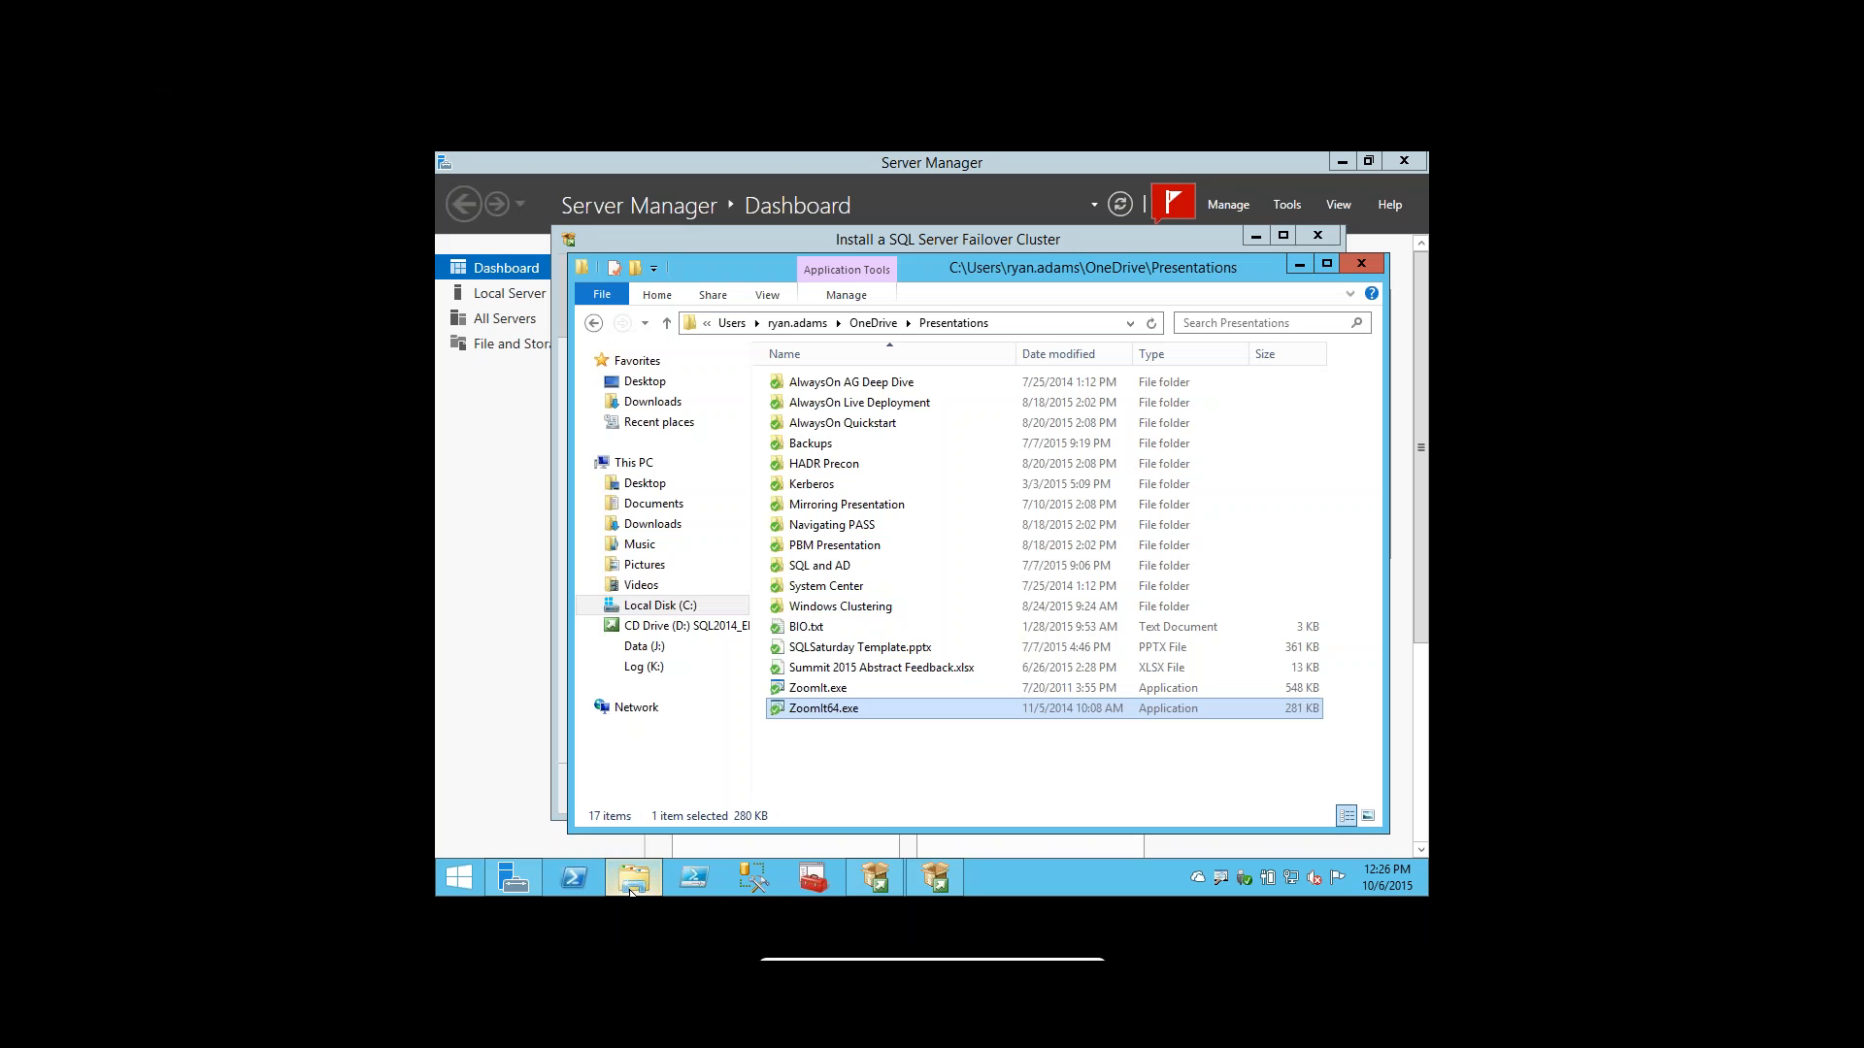
click(601, 605)
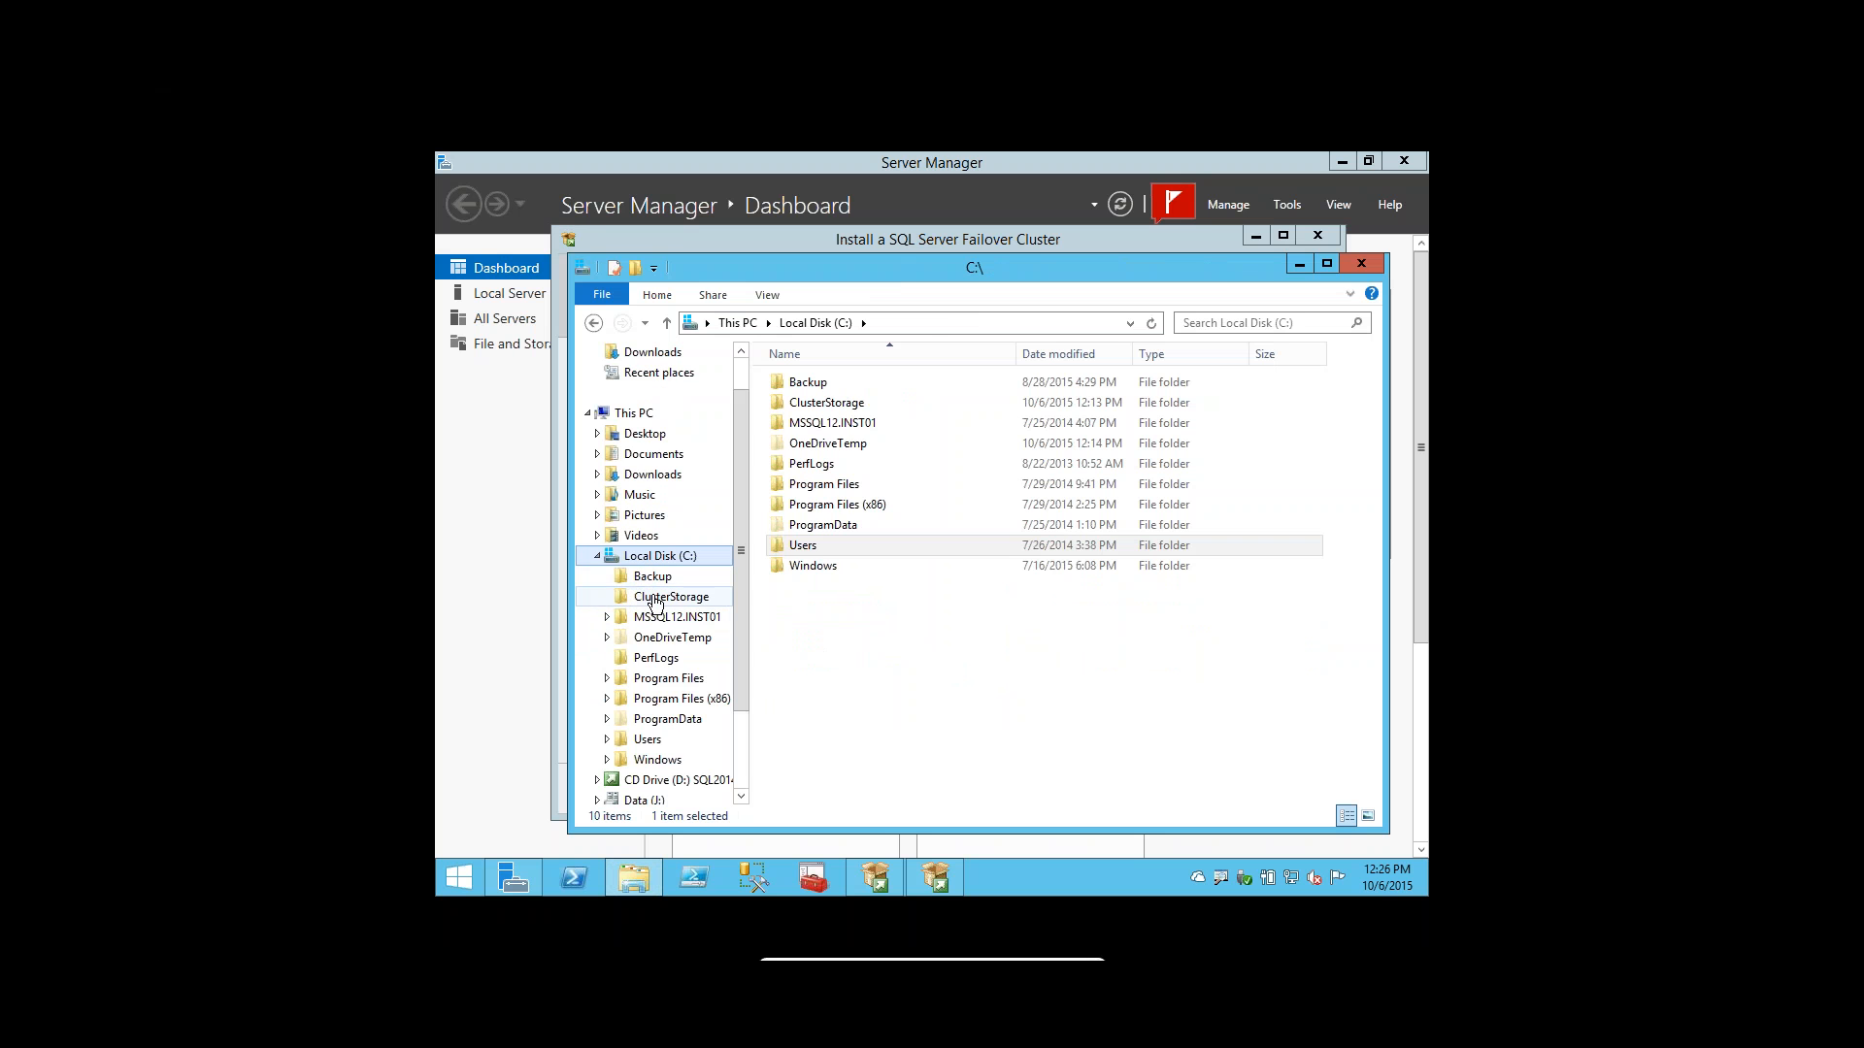
click(677, 617)
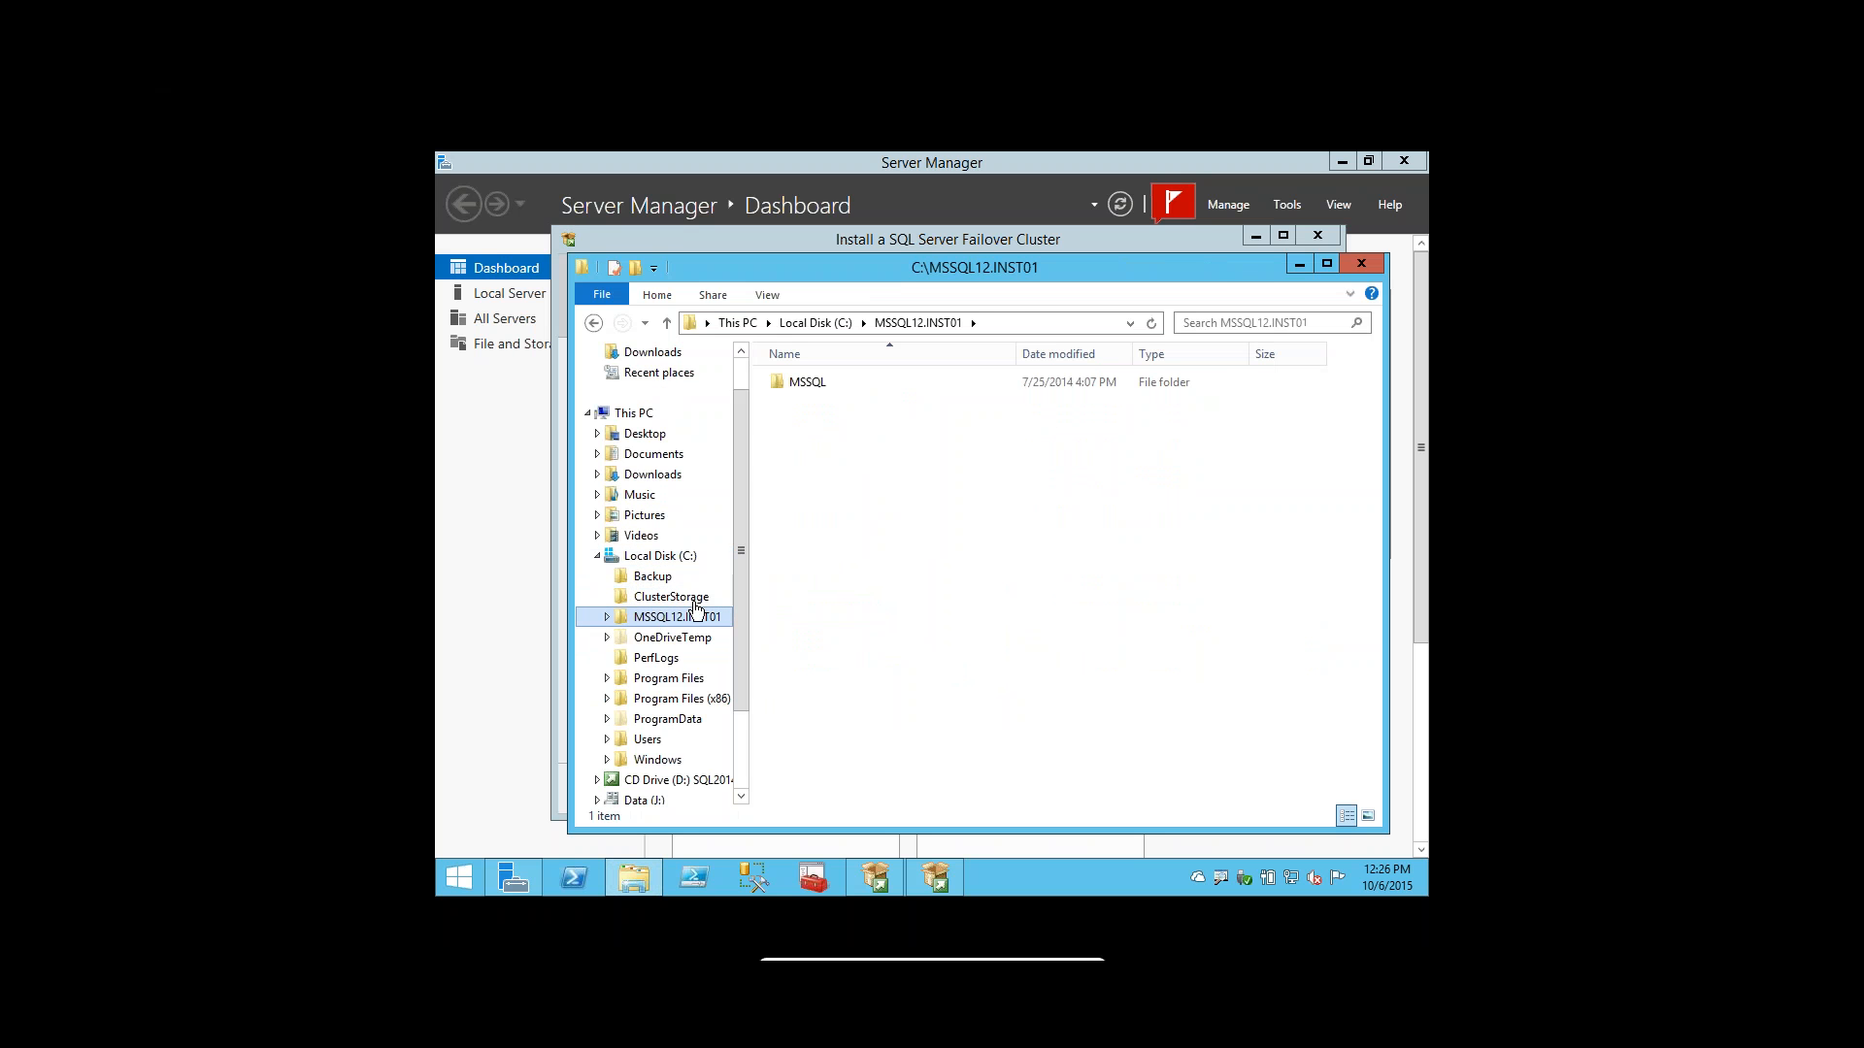
double_click(796, 382)
click(794, 382)
double_click(792, 382)
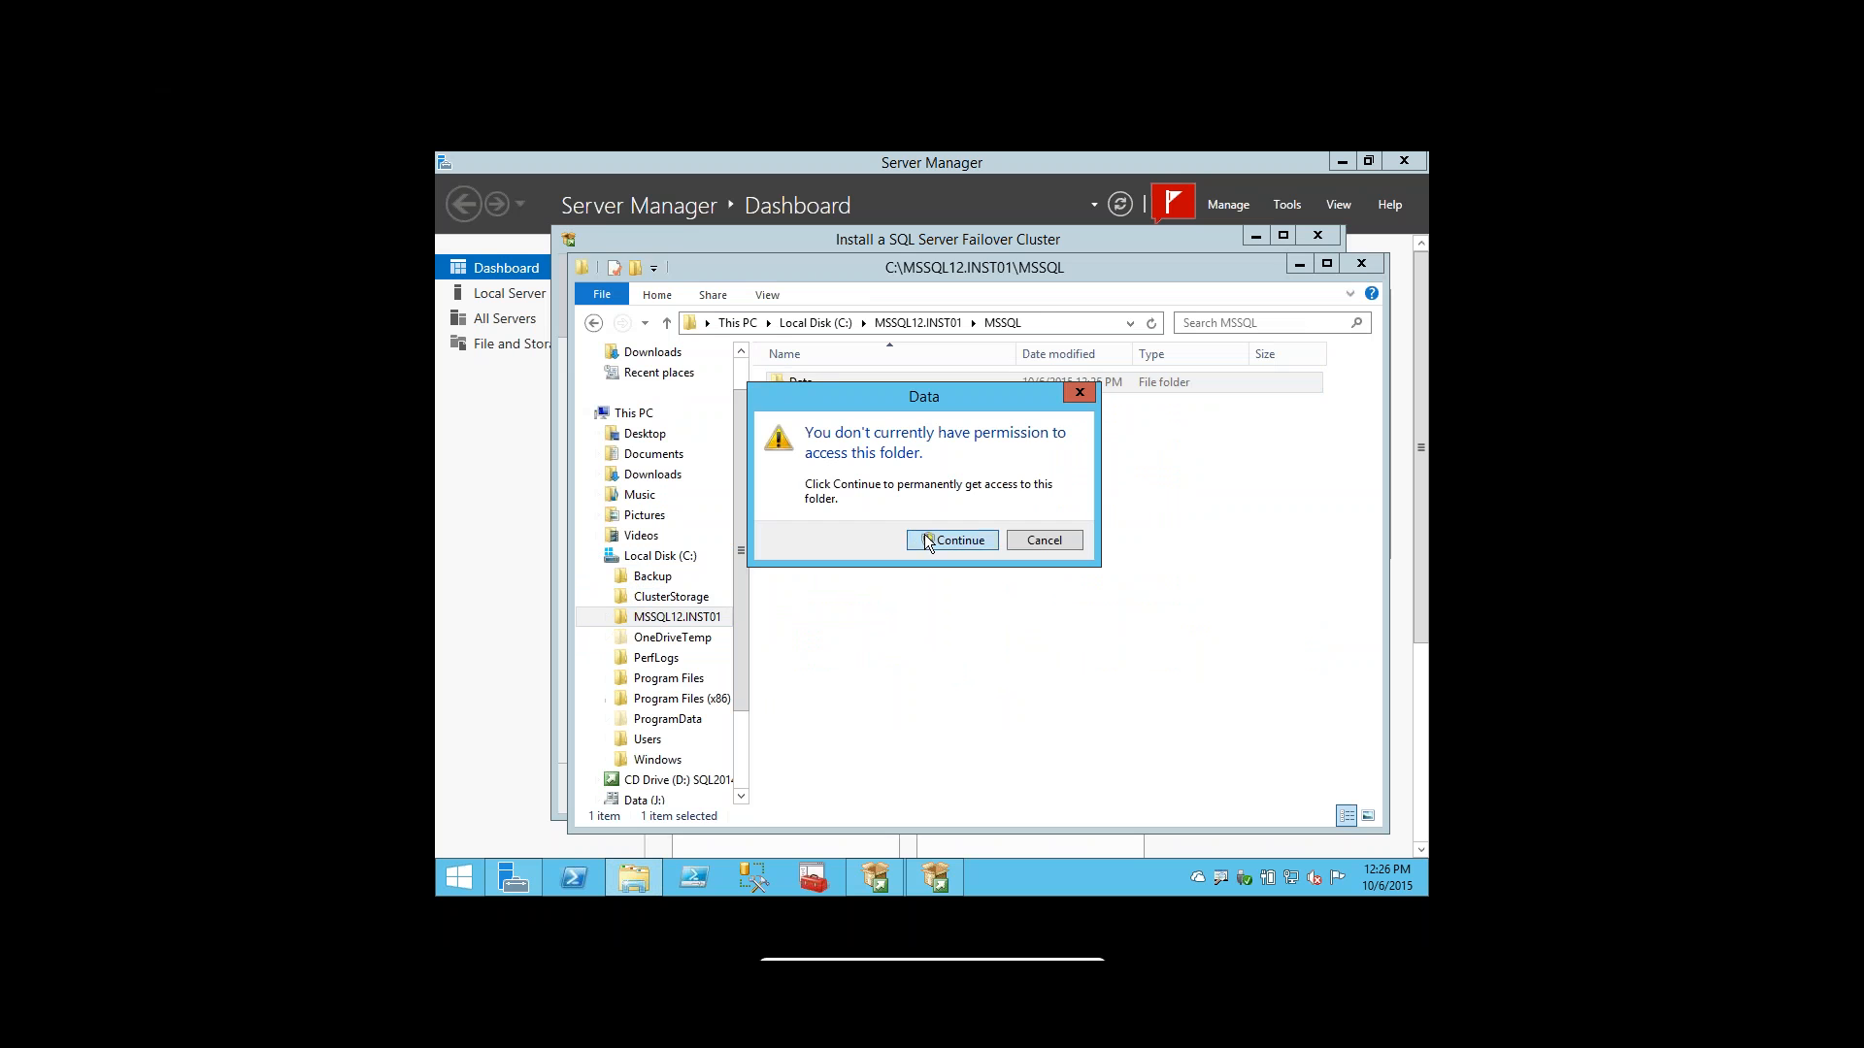
click(924, 534)
Delete tempdb.mdf and templog.ldf from the Data folder with administrator permission, and minimize File Explorer.
key(ctrl+a)
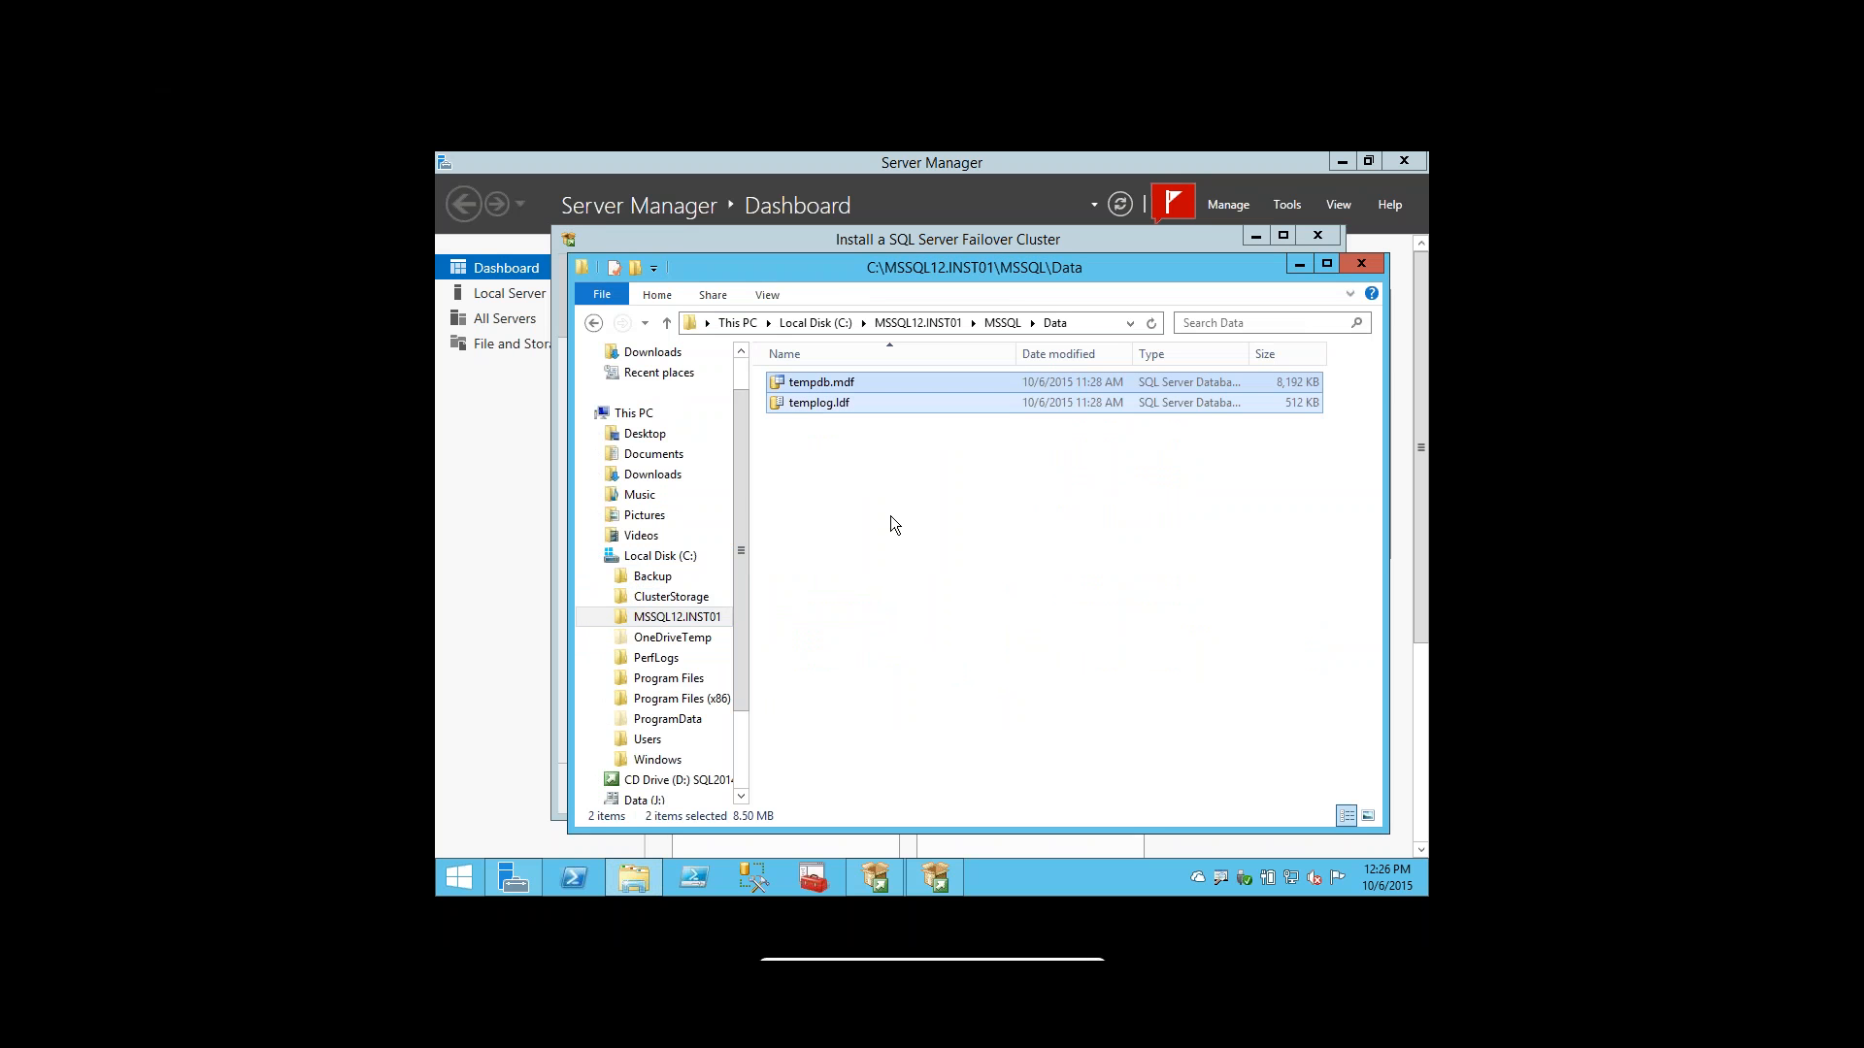
key(Delete)
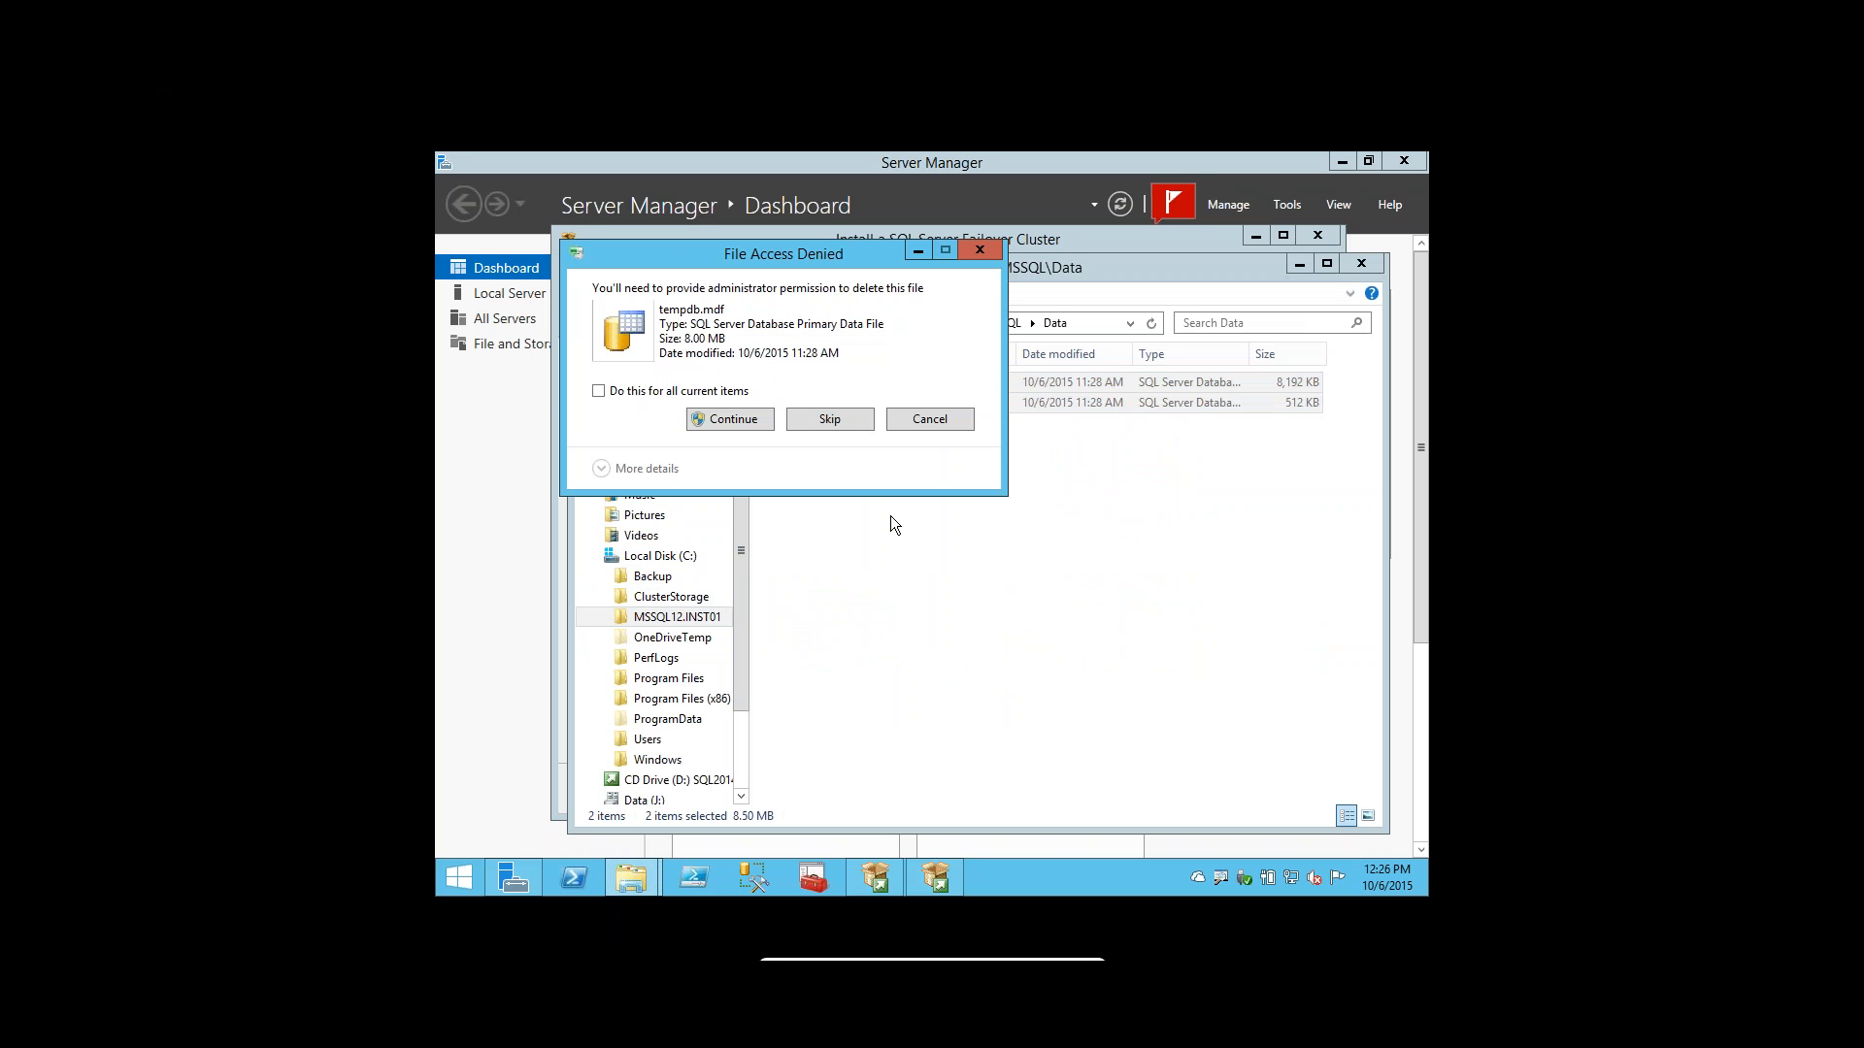
click(713, 422)
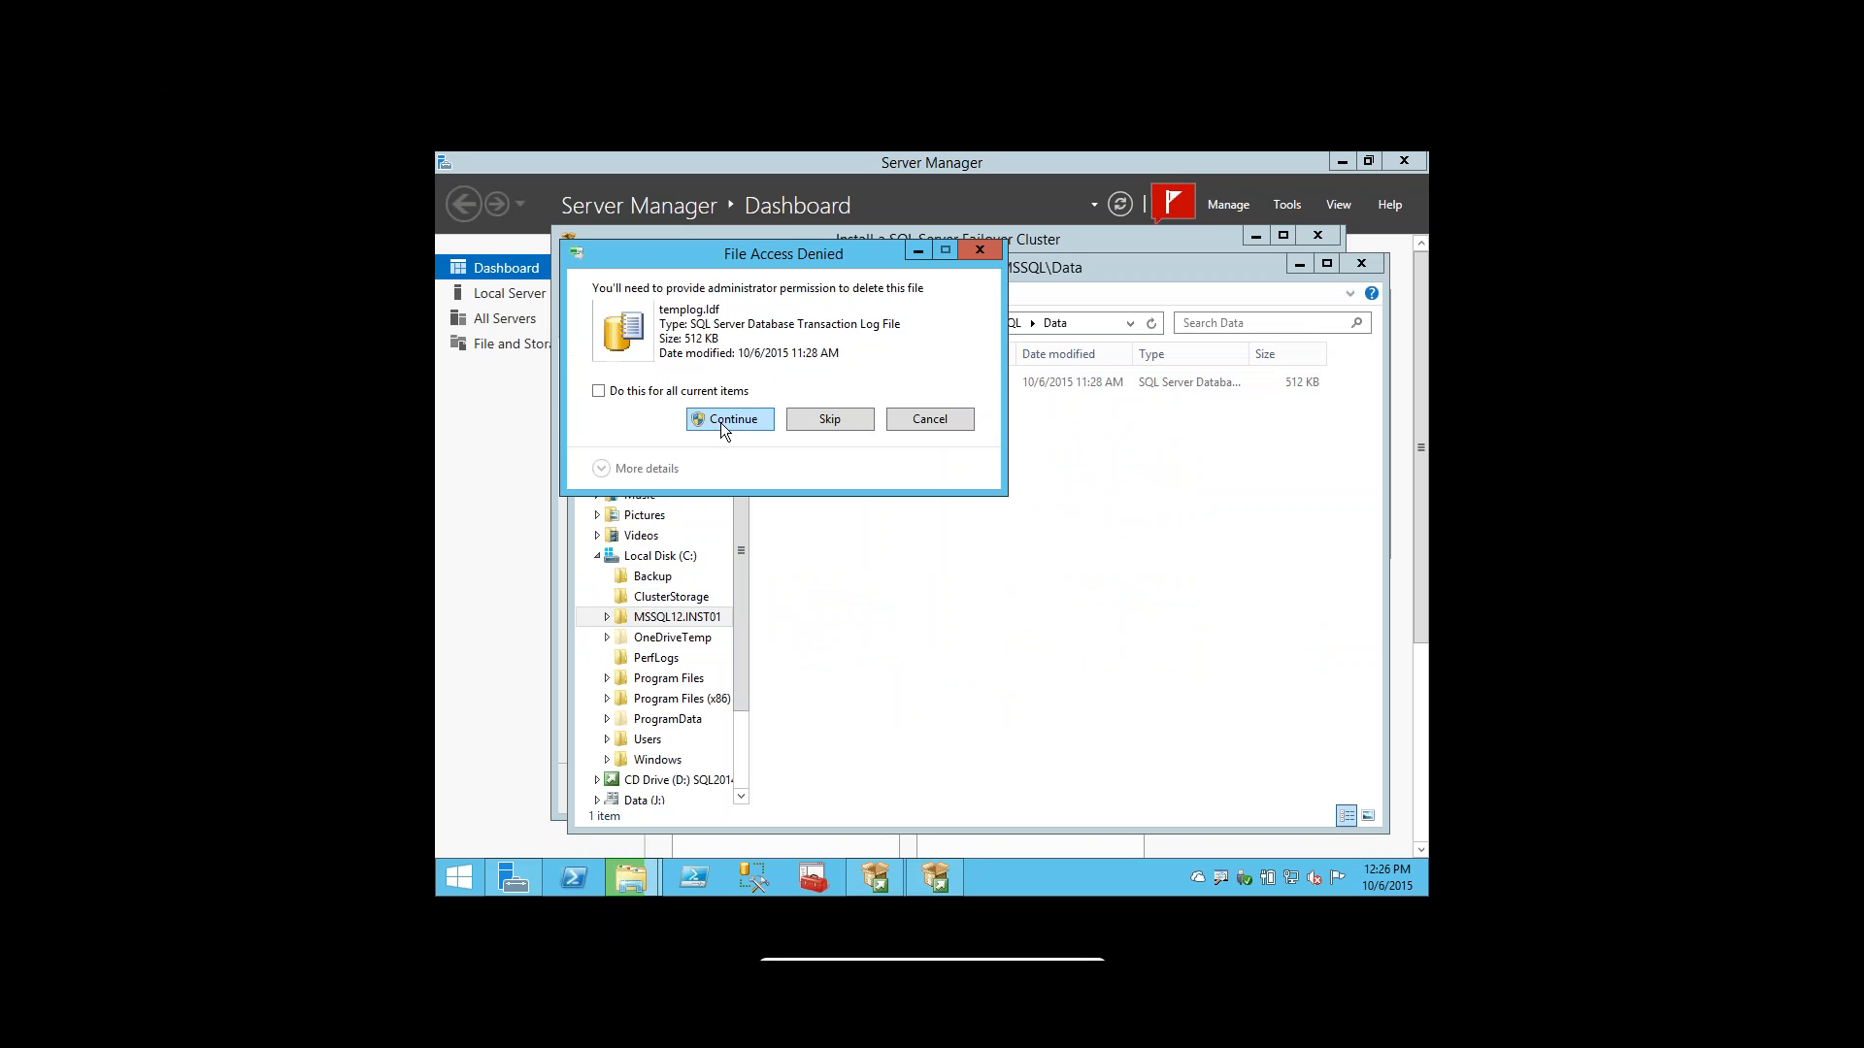
click(708, 417)
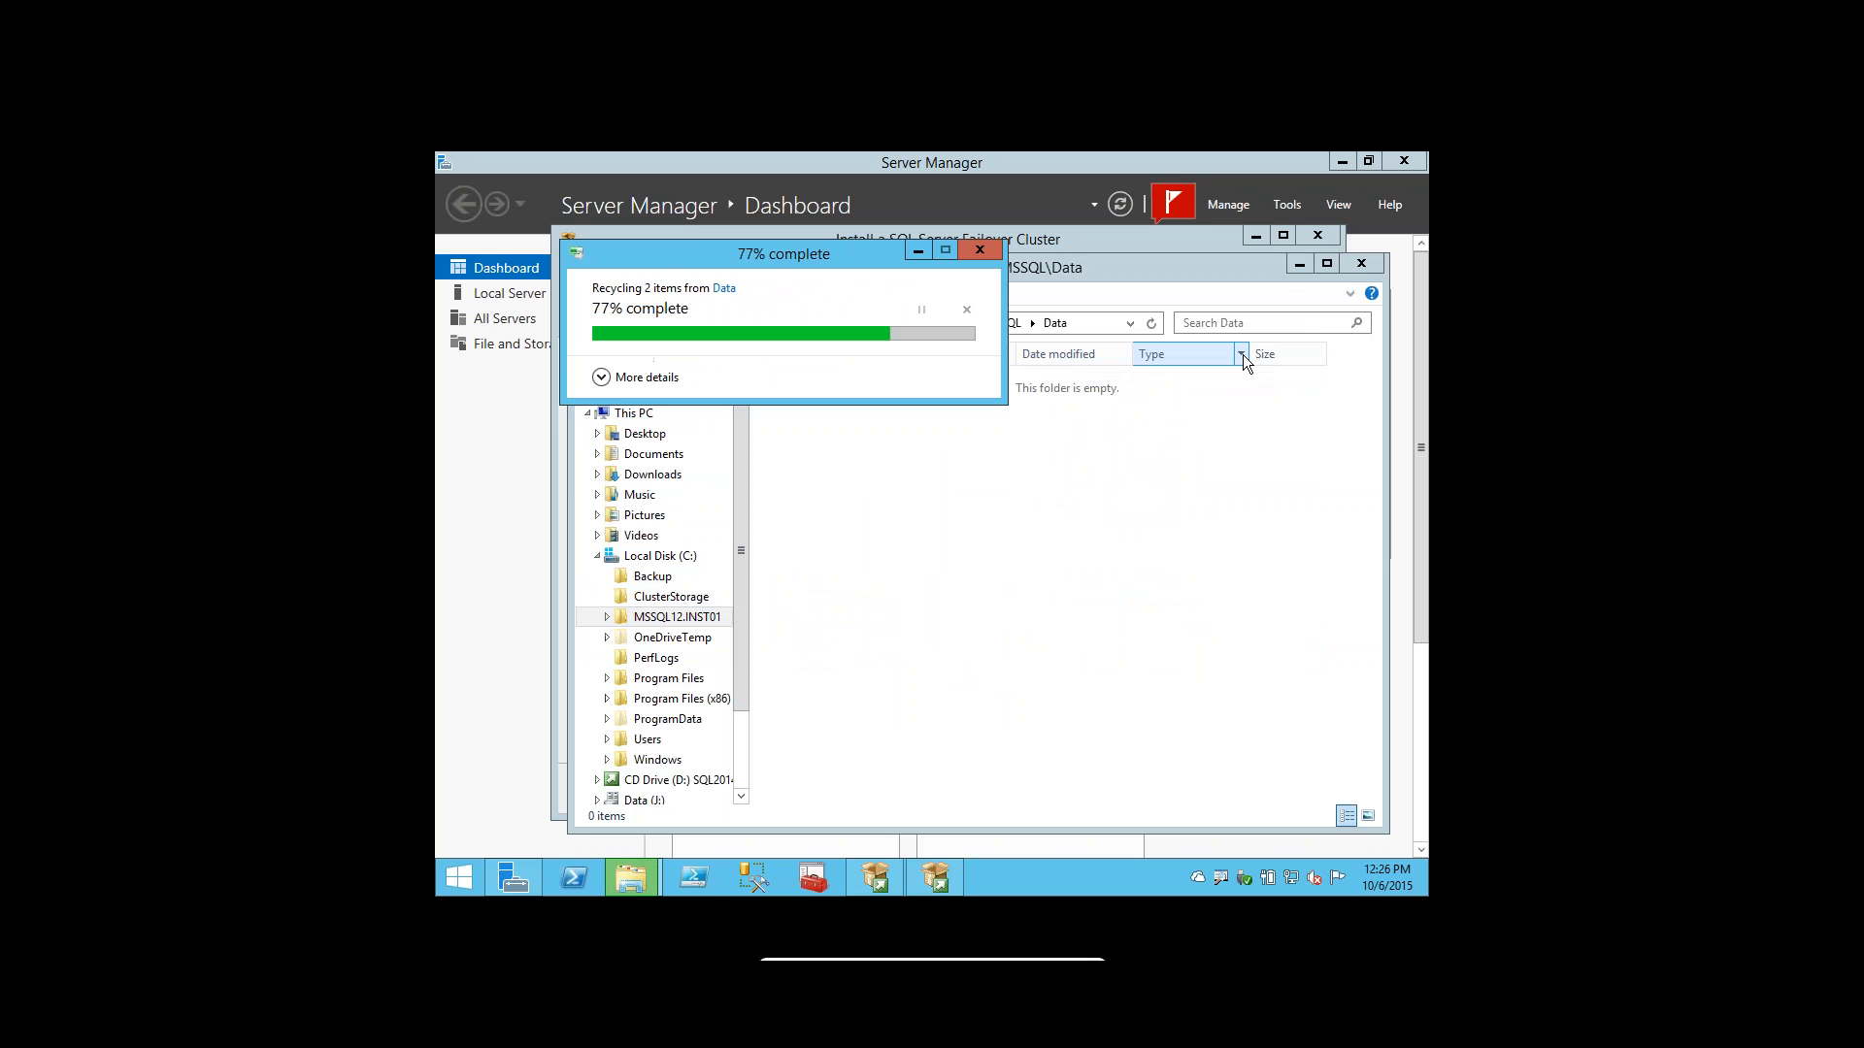
click(1298, 264)
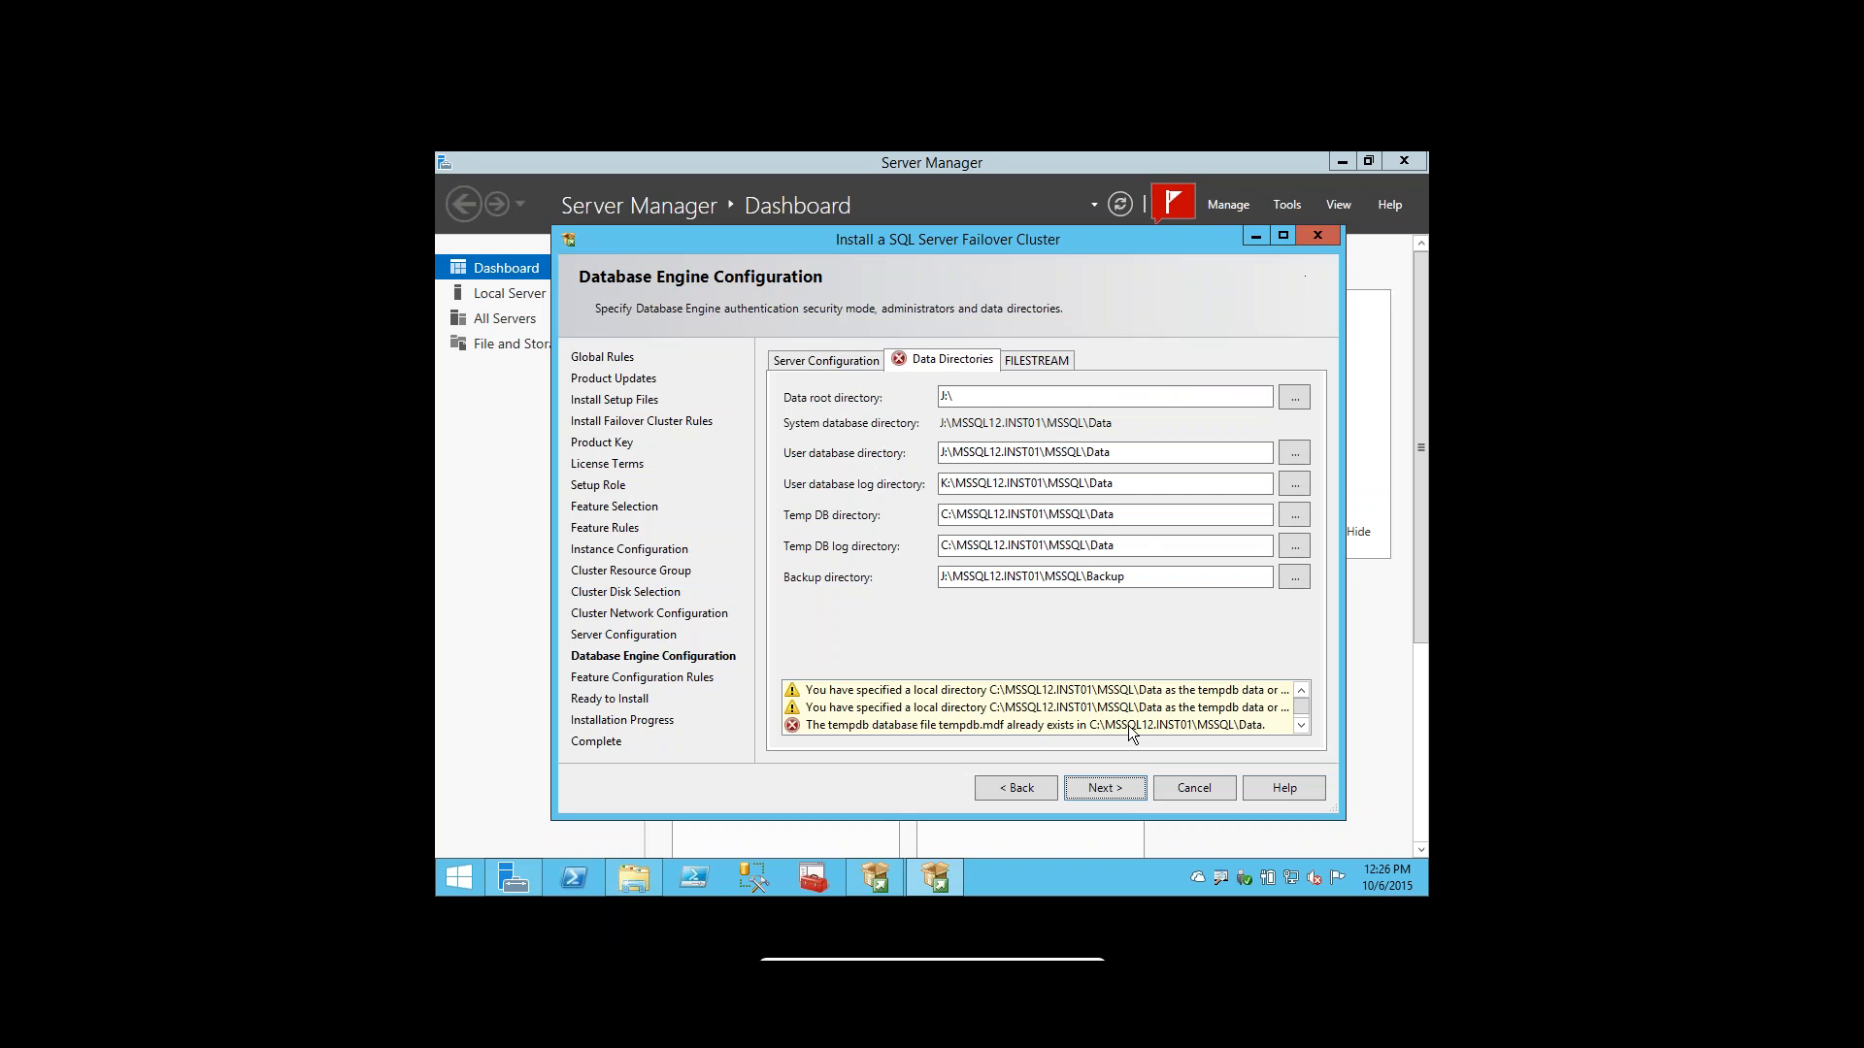
Accept the local tempdb directory for the cluster and run the failover cluster installation to completion, closing the wizard.
click(1110, 786)
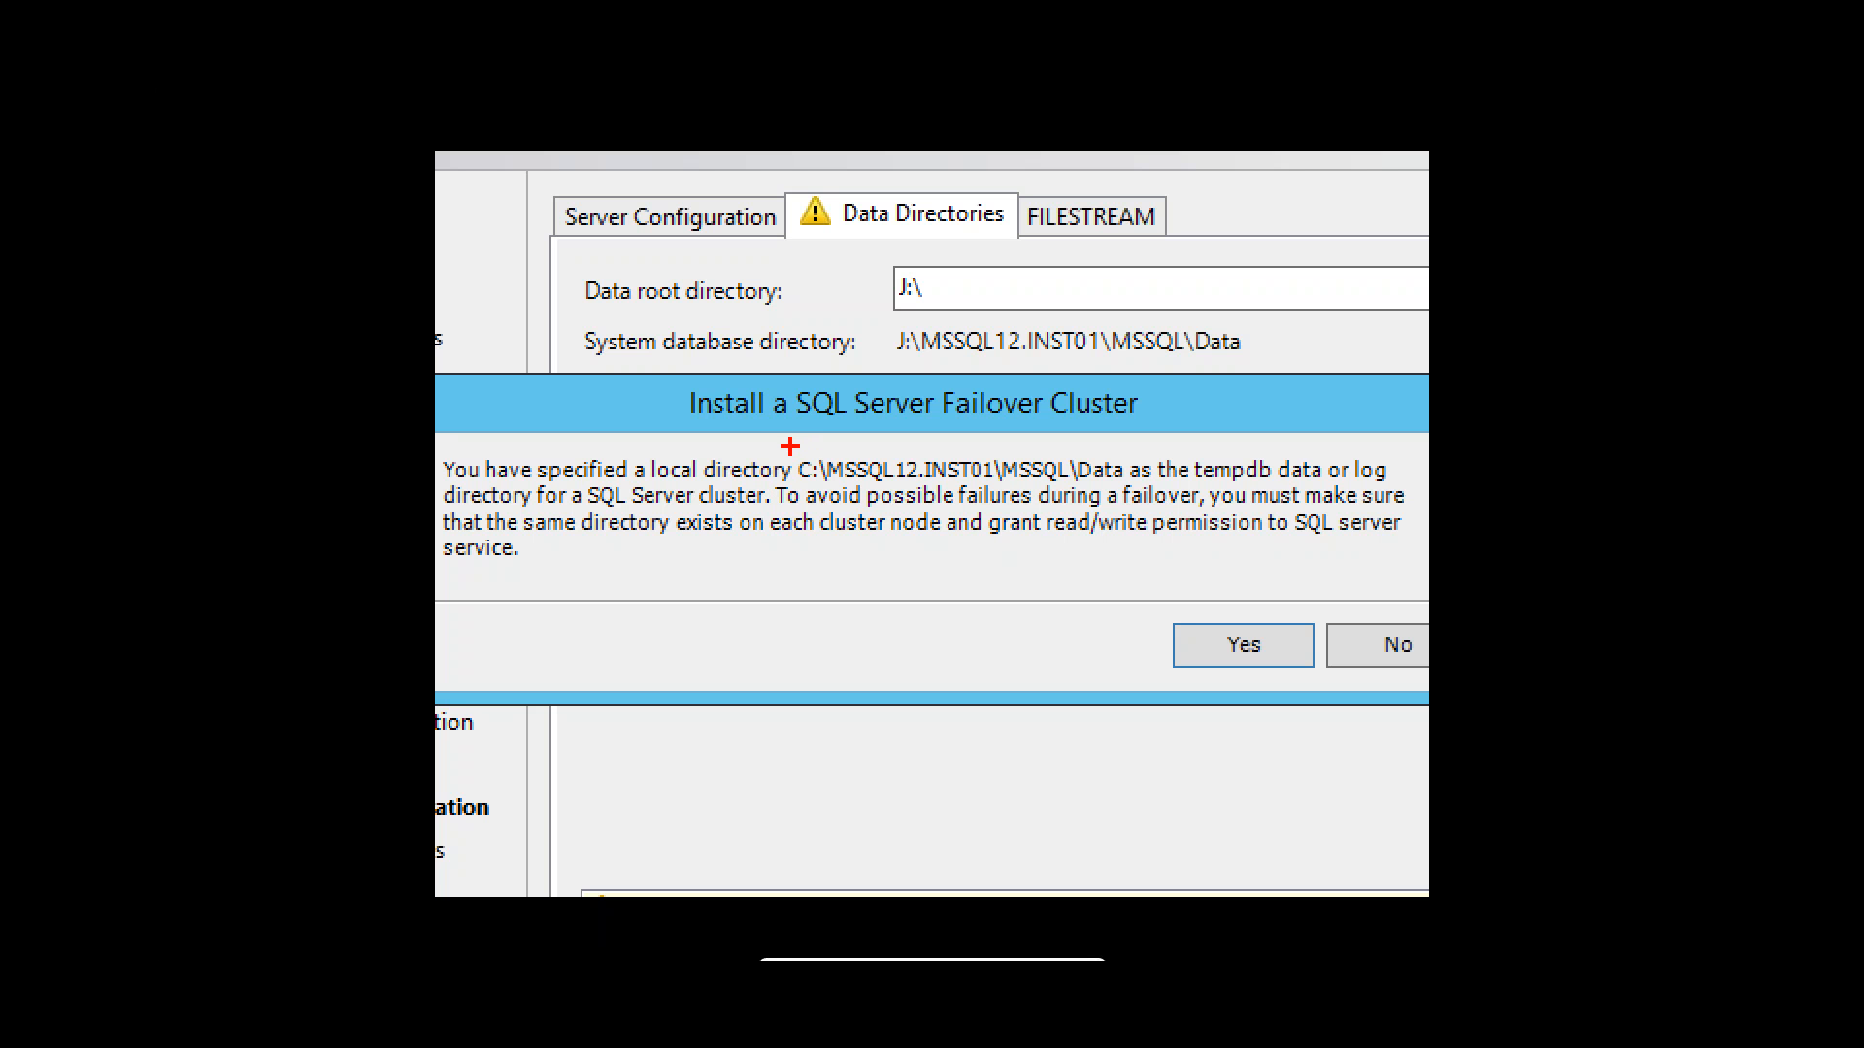
mouse_move(790, 446)
mouse_down()
mouse_move(790, 491)
mouse_move(841, 507)
mouse_move(1130, 497)
mouse_up()
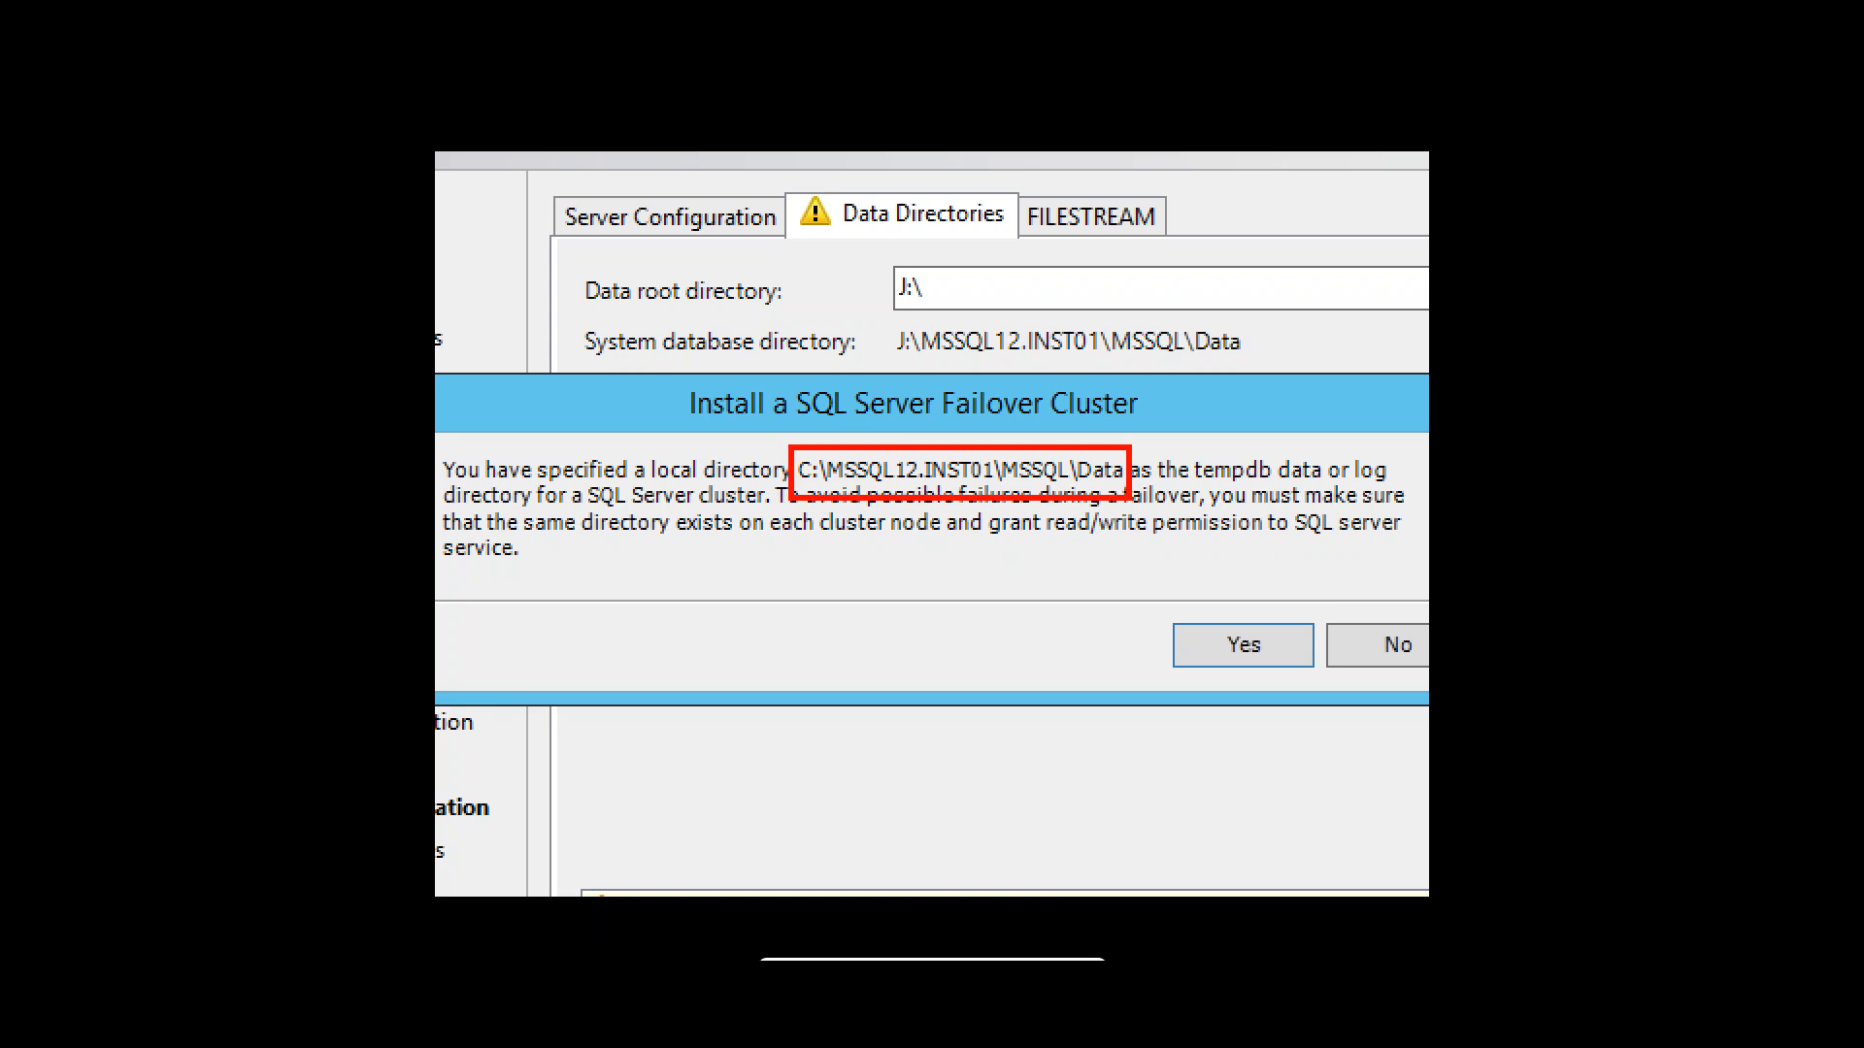
click(1243, 644)
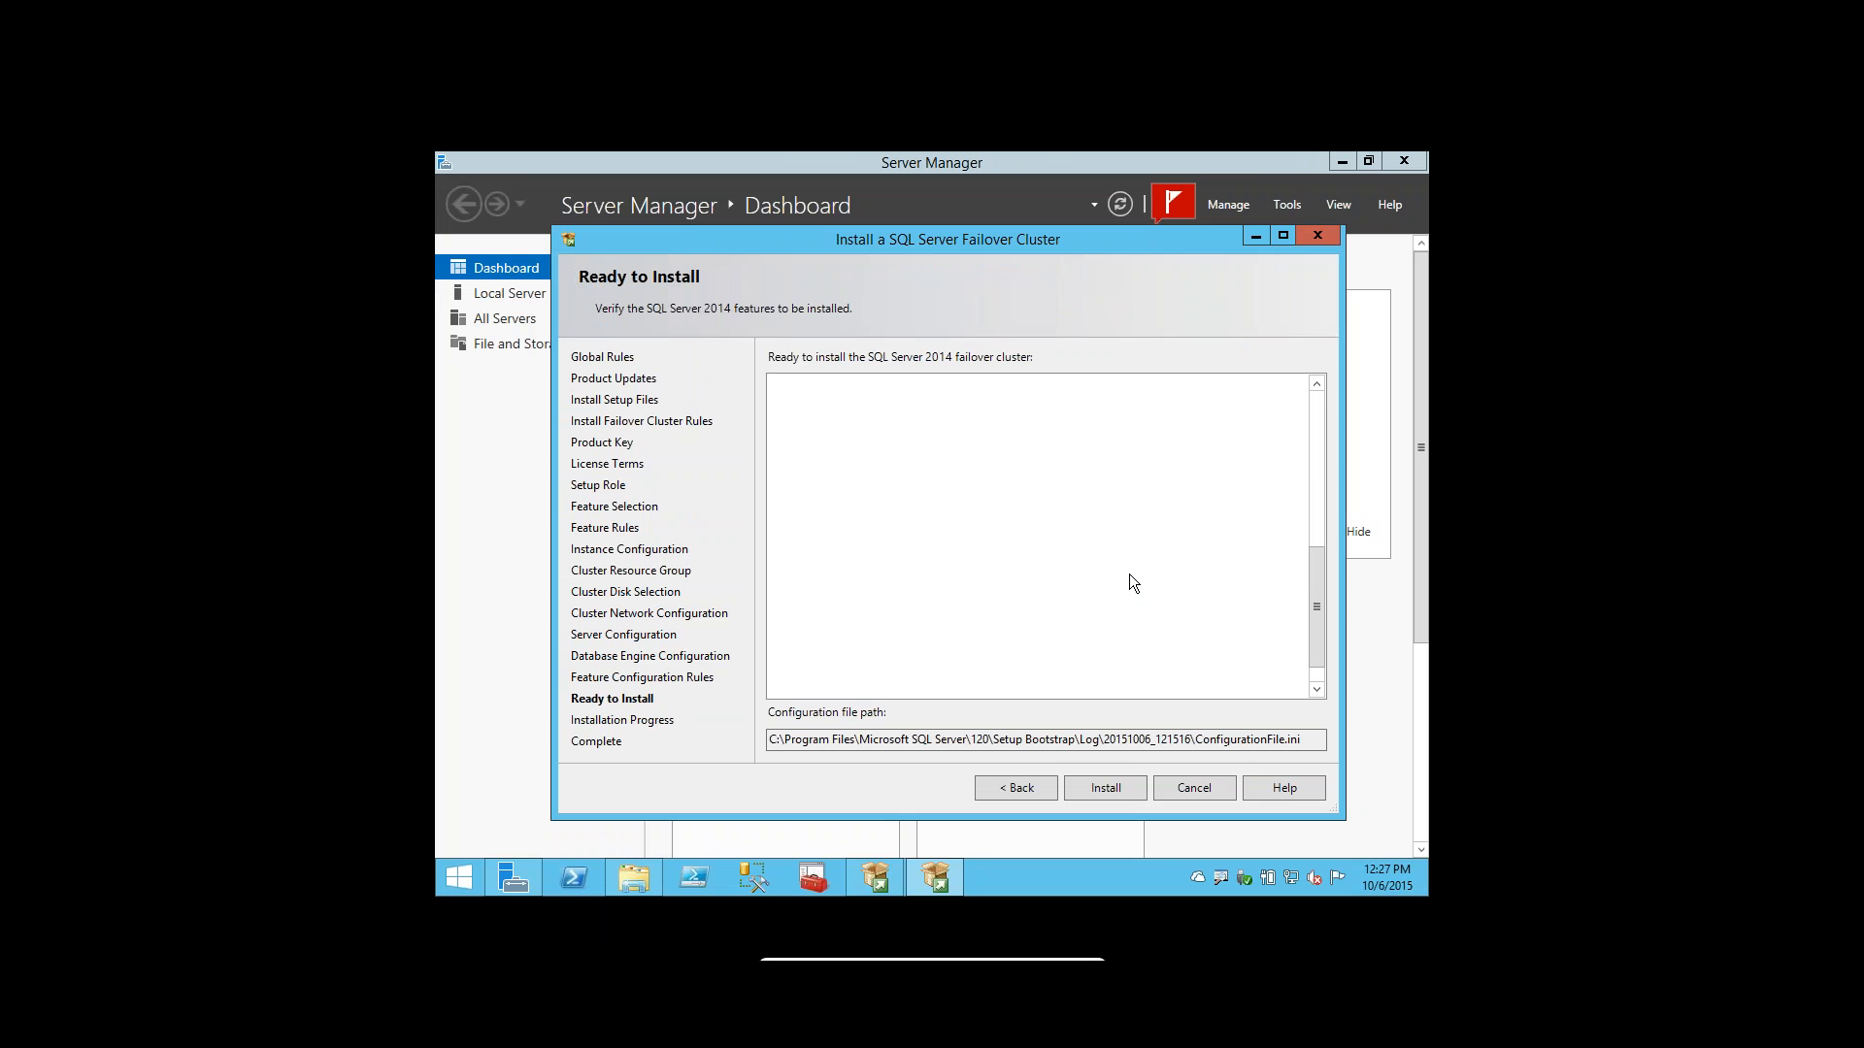
click(1116, 787)
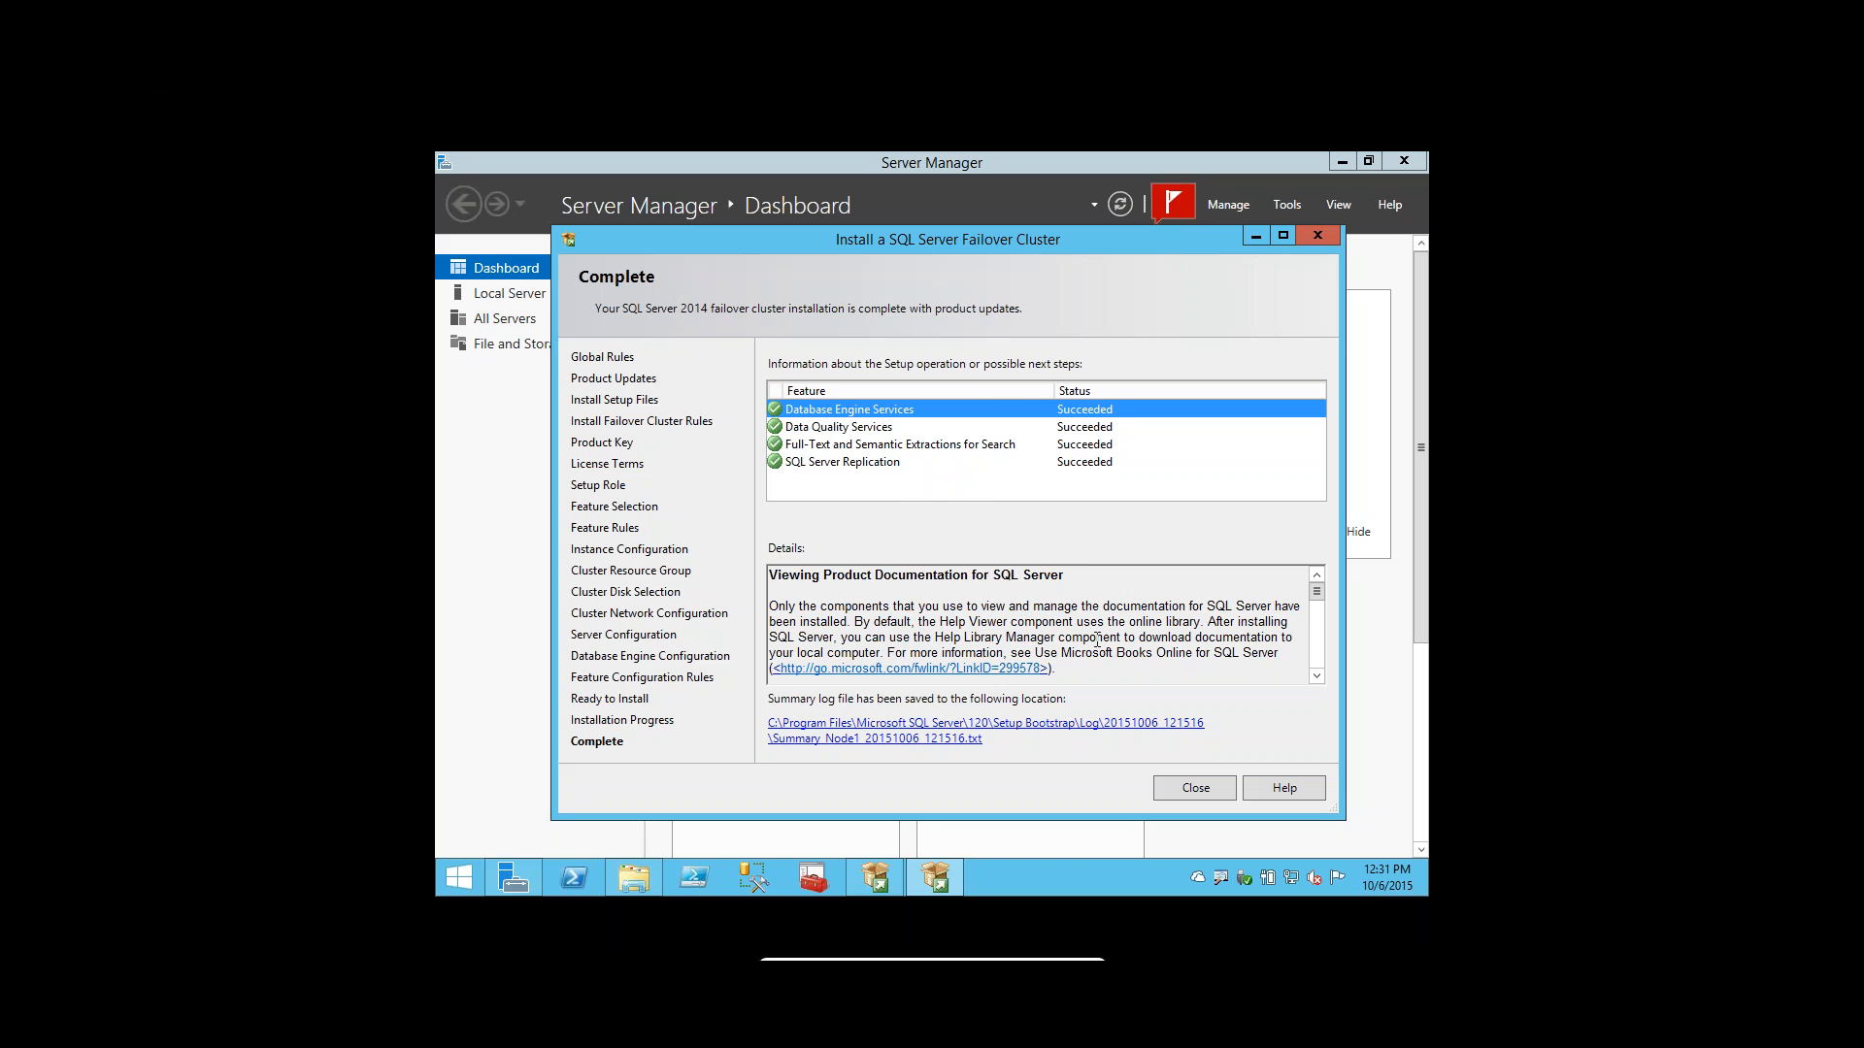
click(1180, 794)
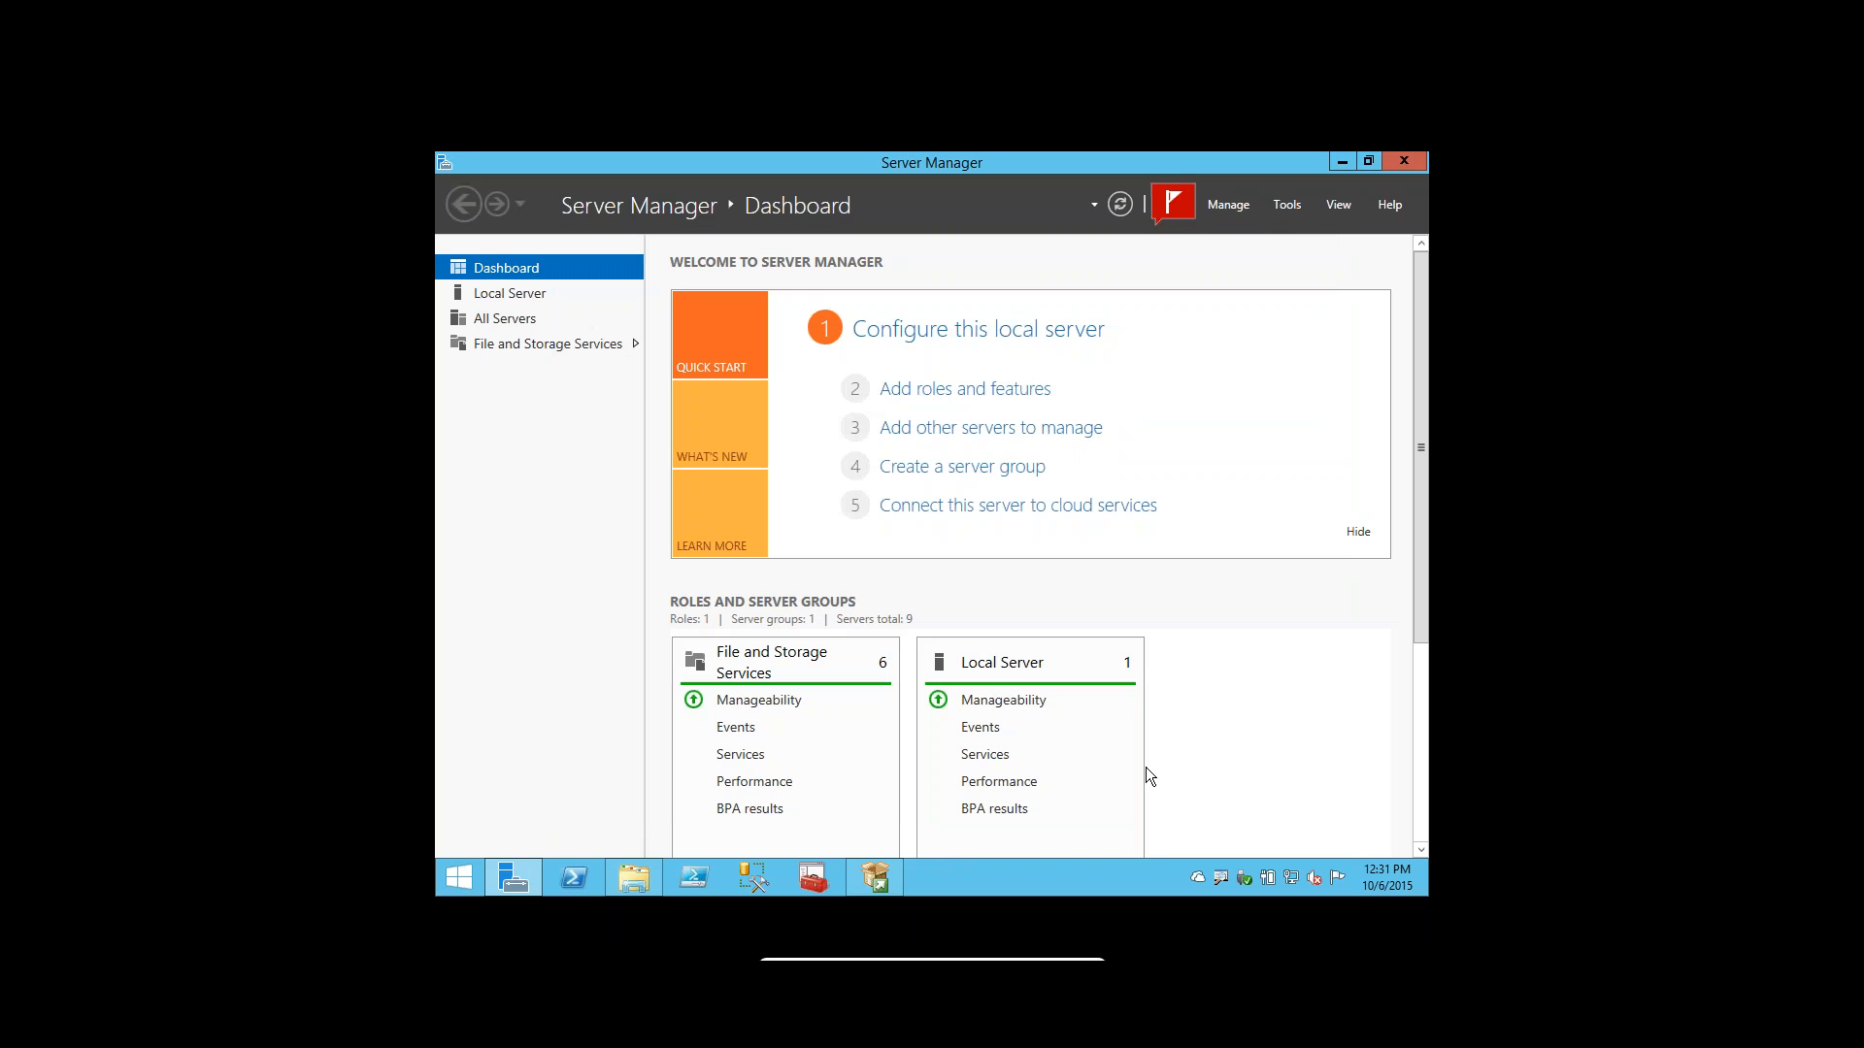
Close the SQL Server Installation Center, open Failover Cluster Manager and show the roles of Cluster1.stars.com.
click(868, 877)
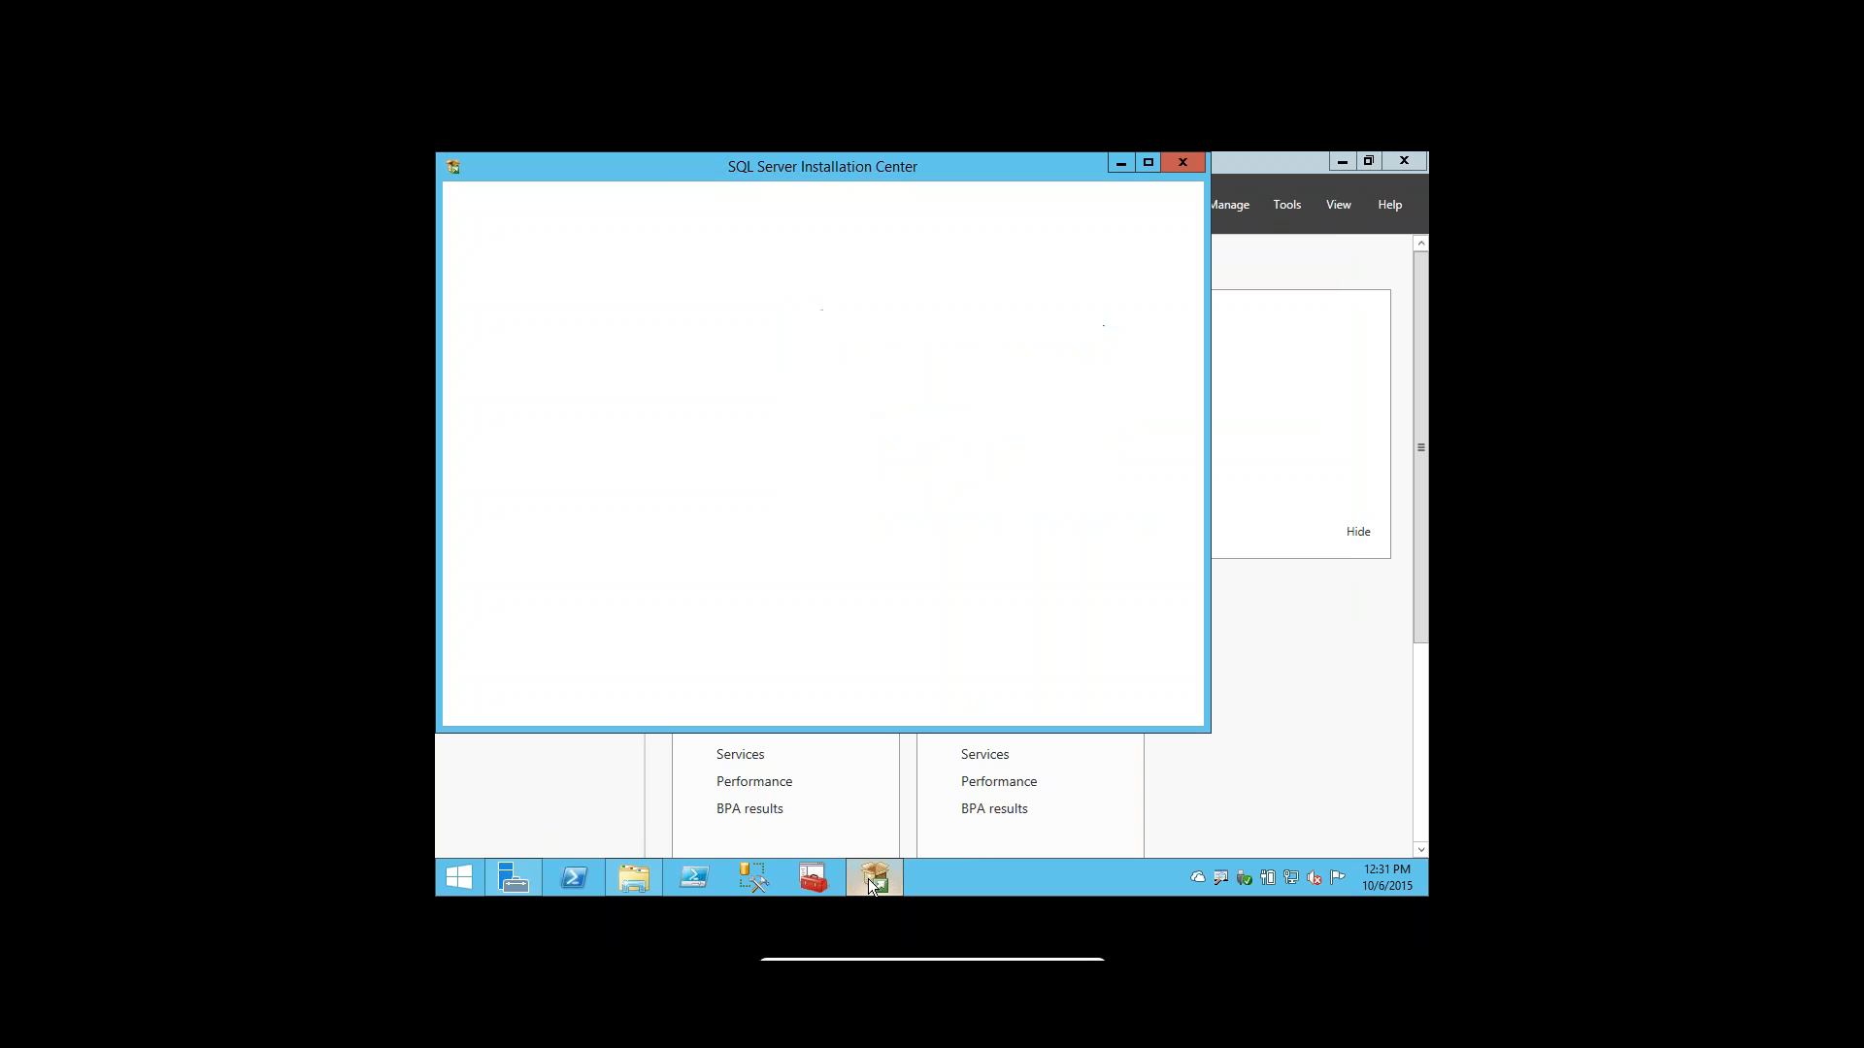
click(1180, 165)
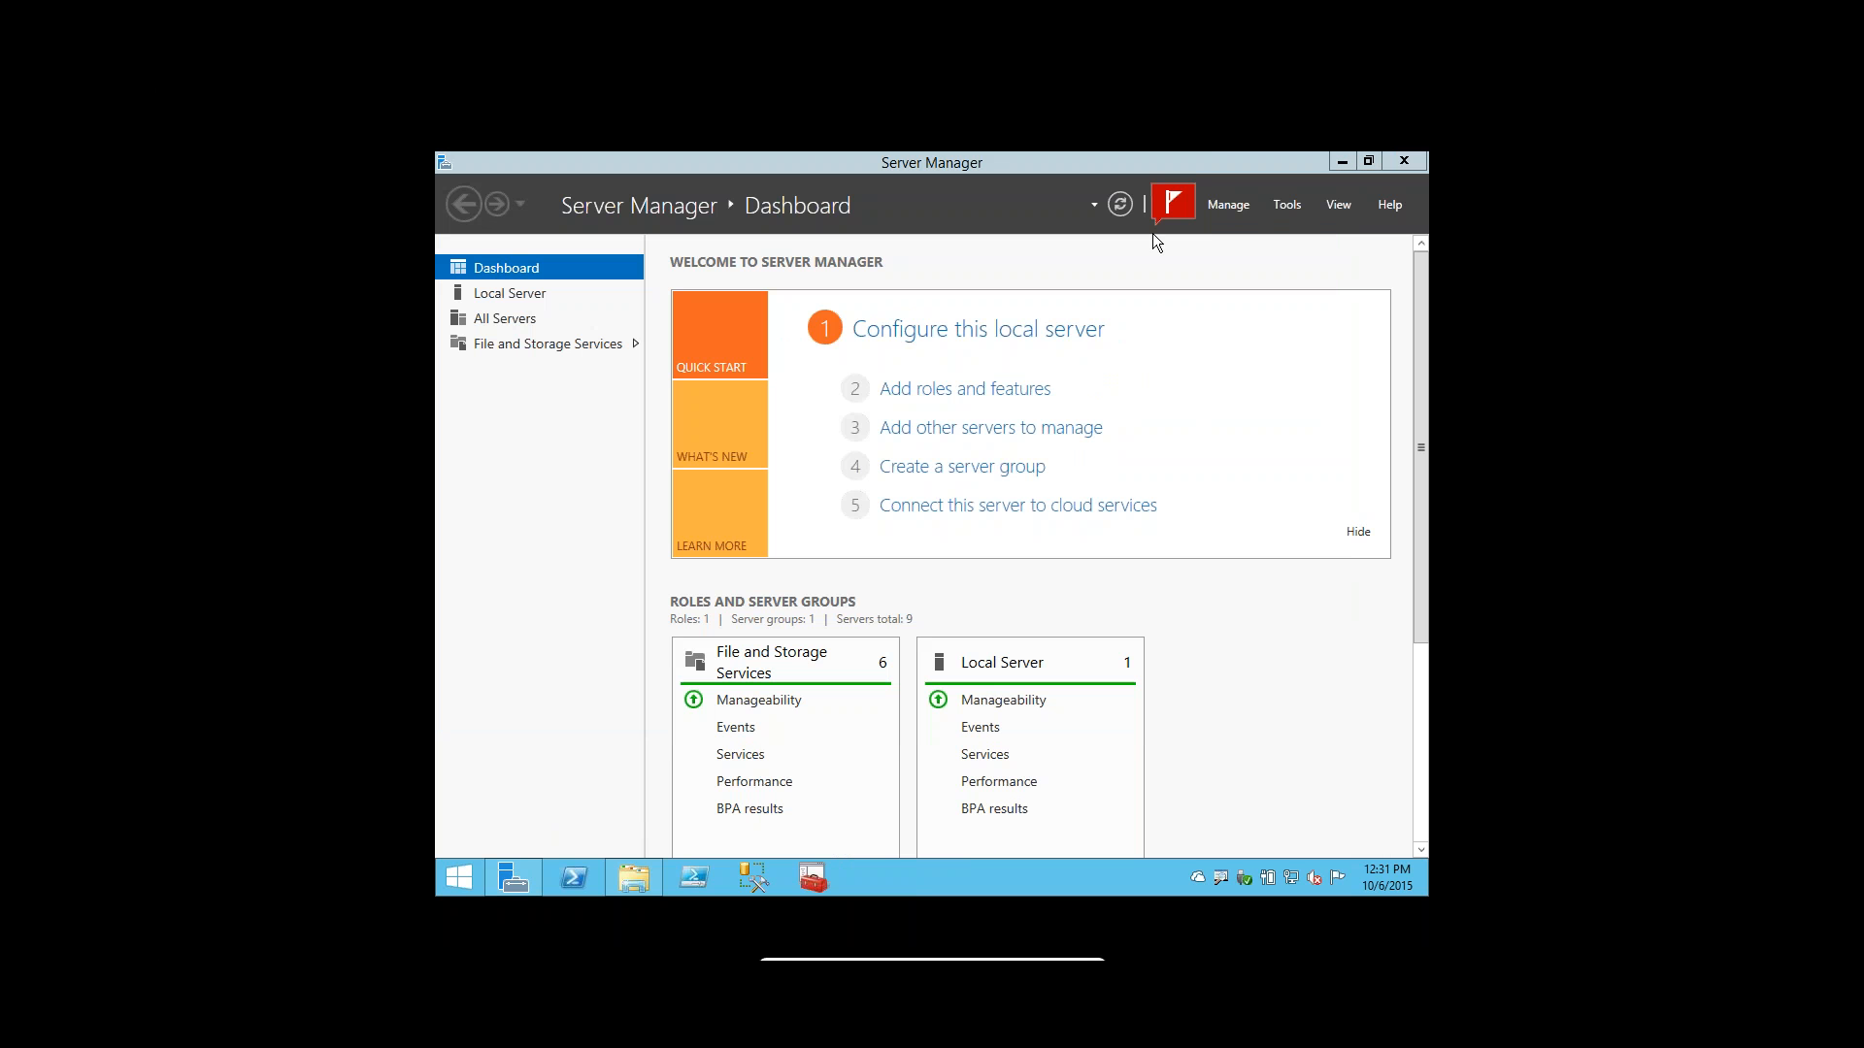
click(1285, 206)
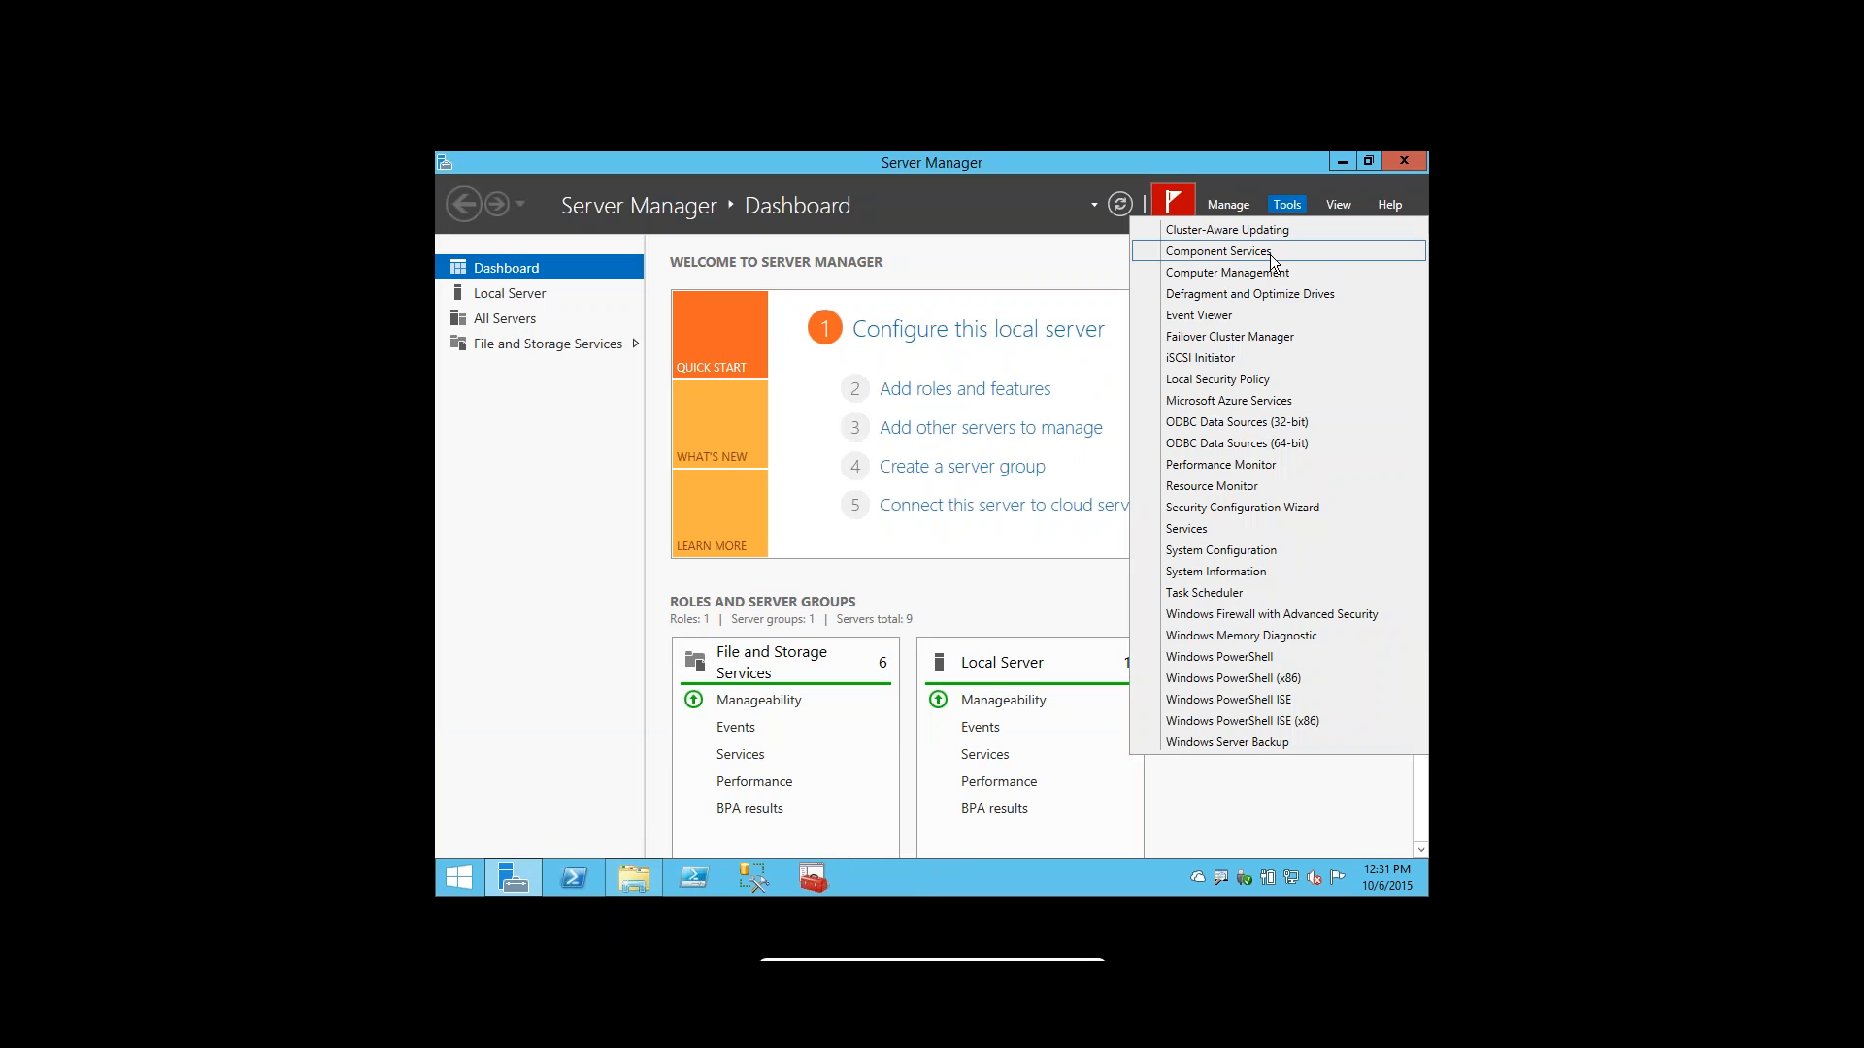
click(1264, 339)
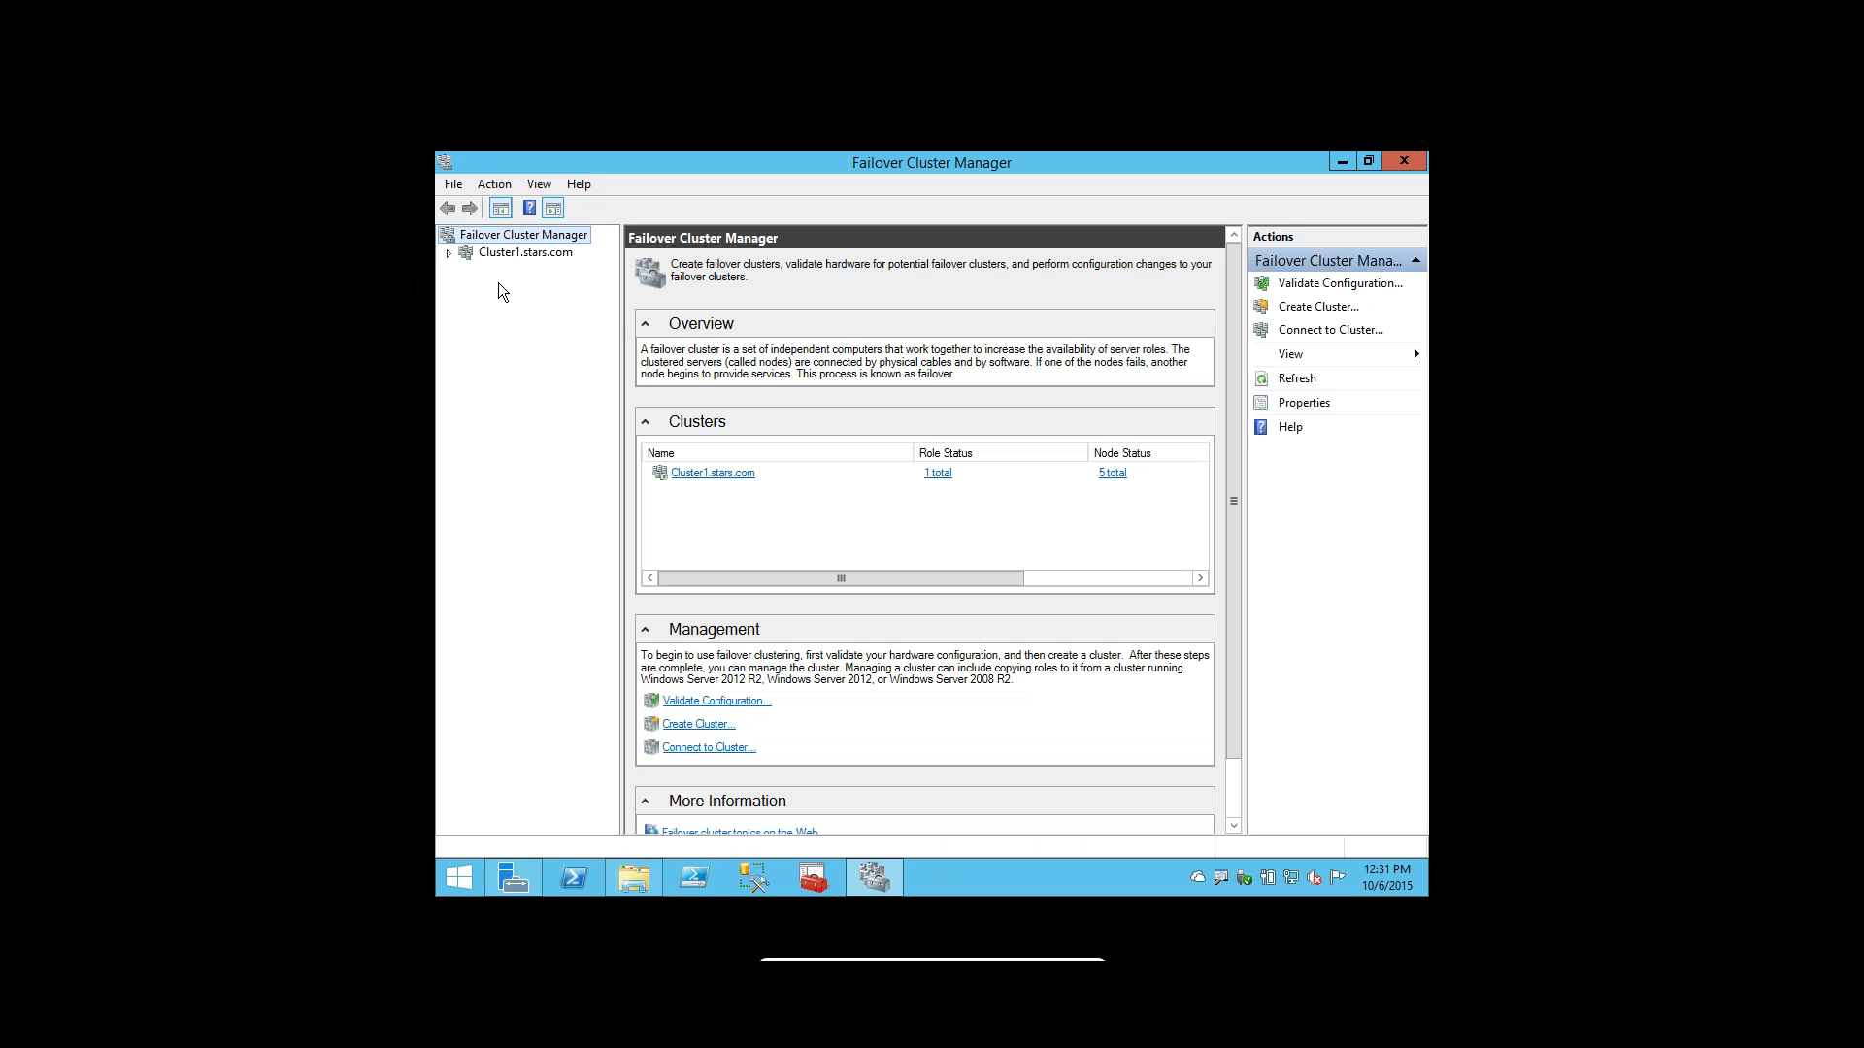
click(448, 254)
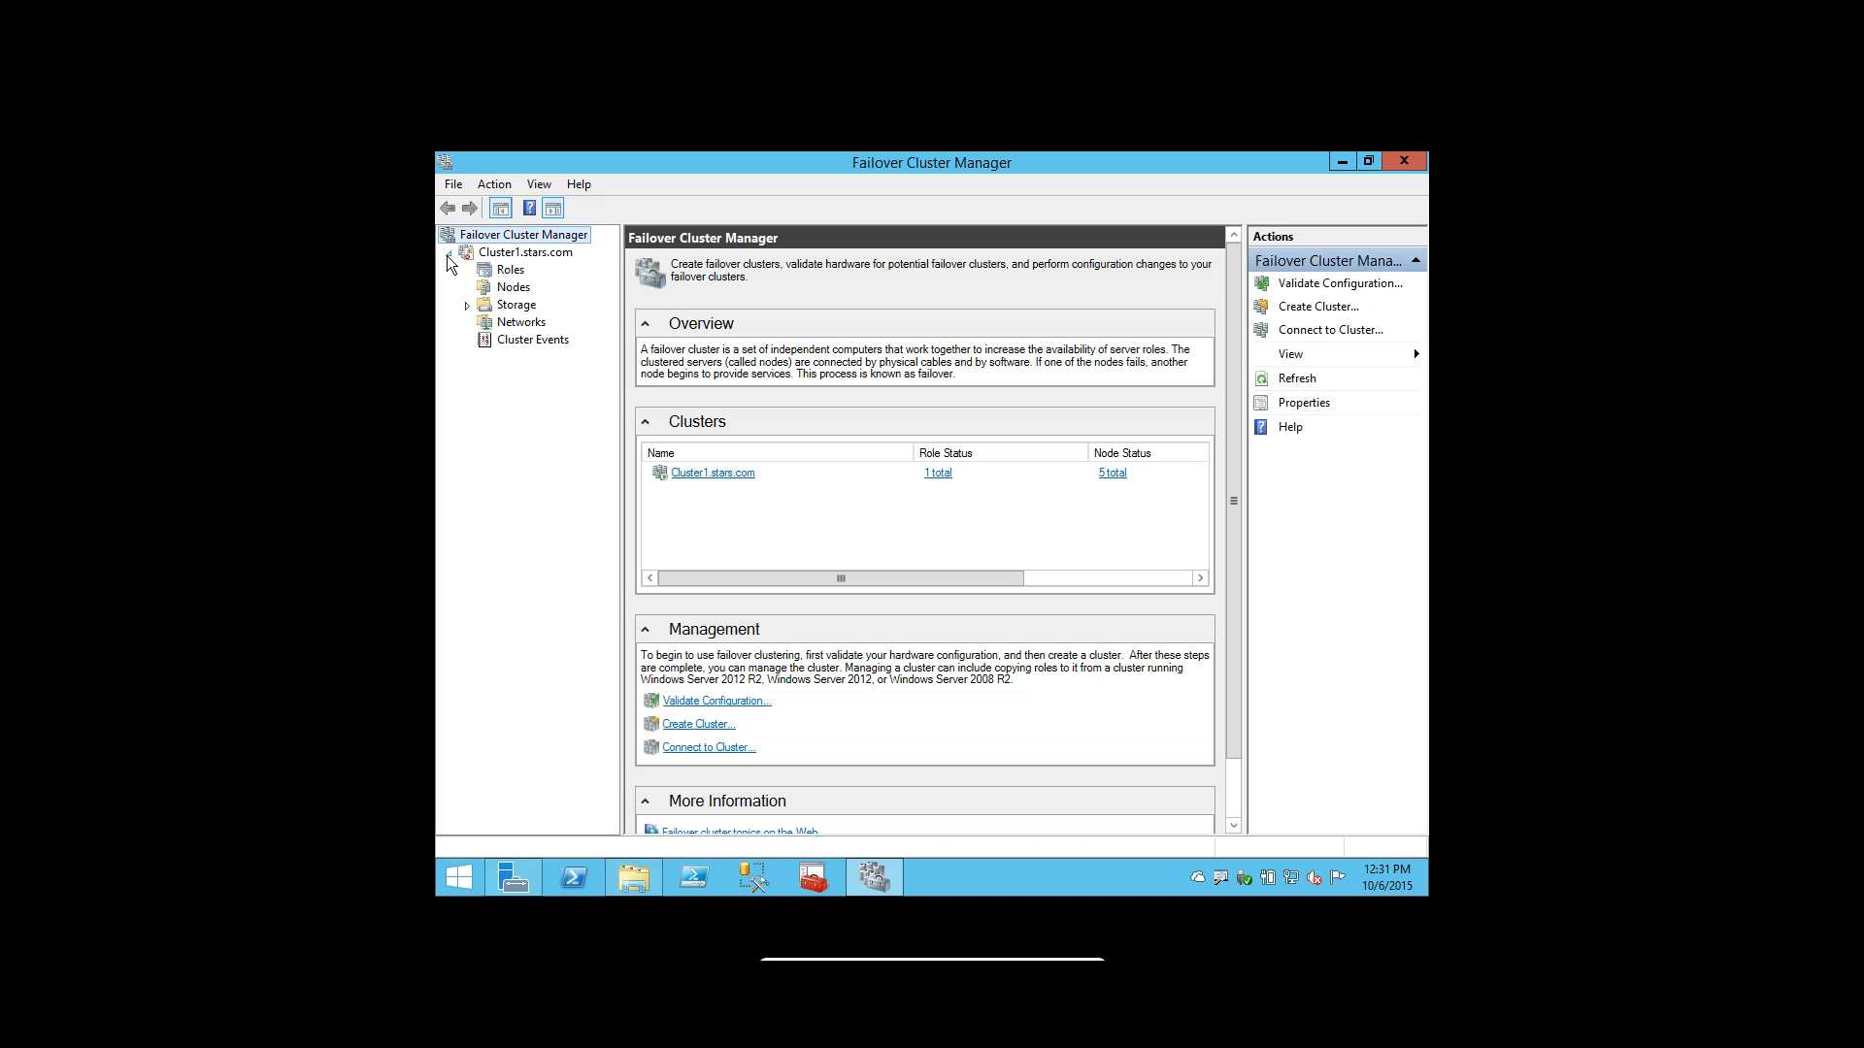
click(499, 274)
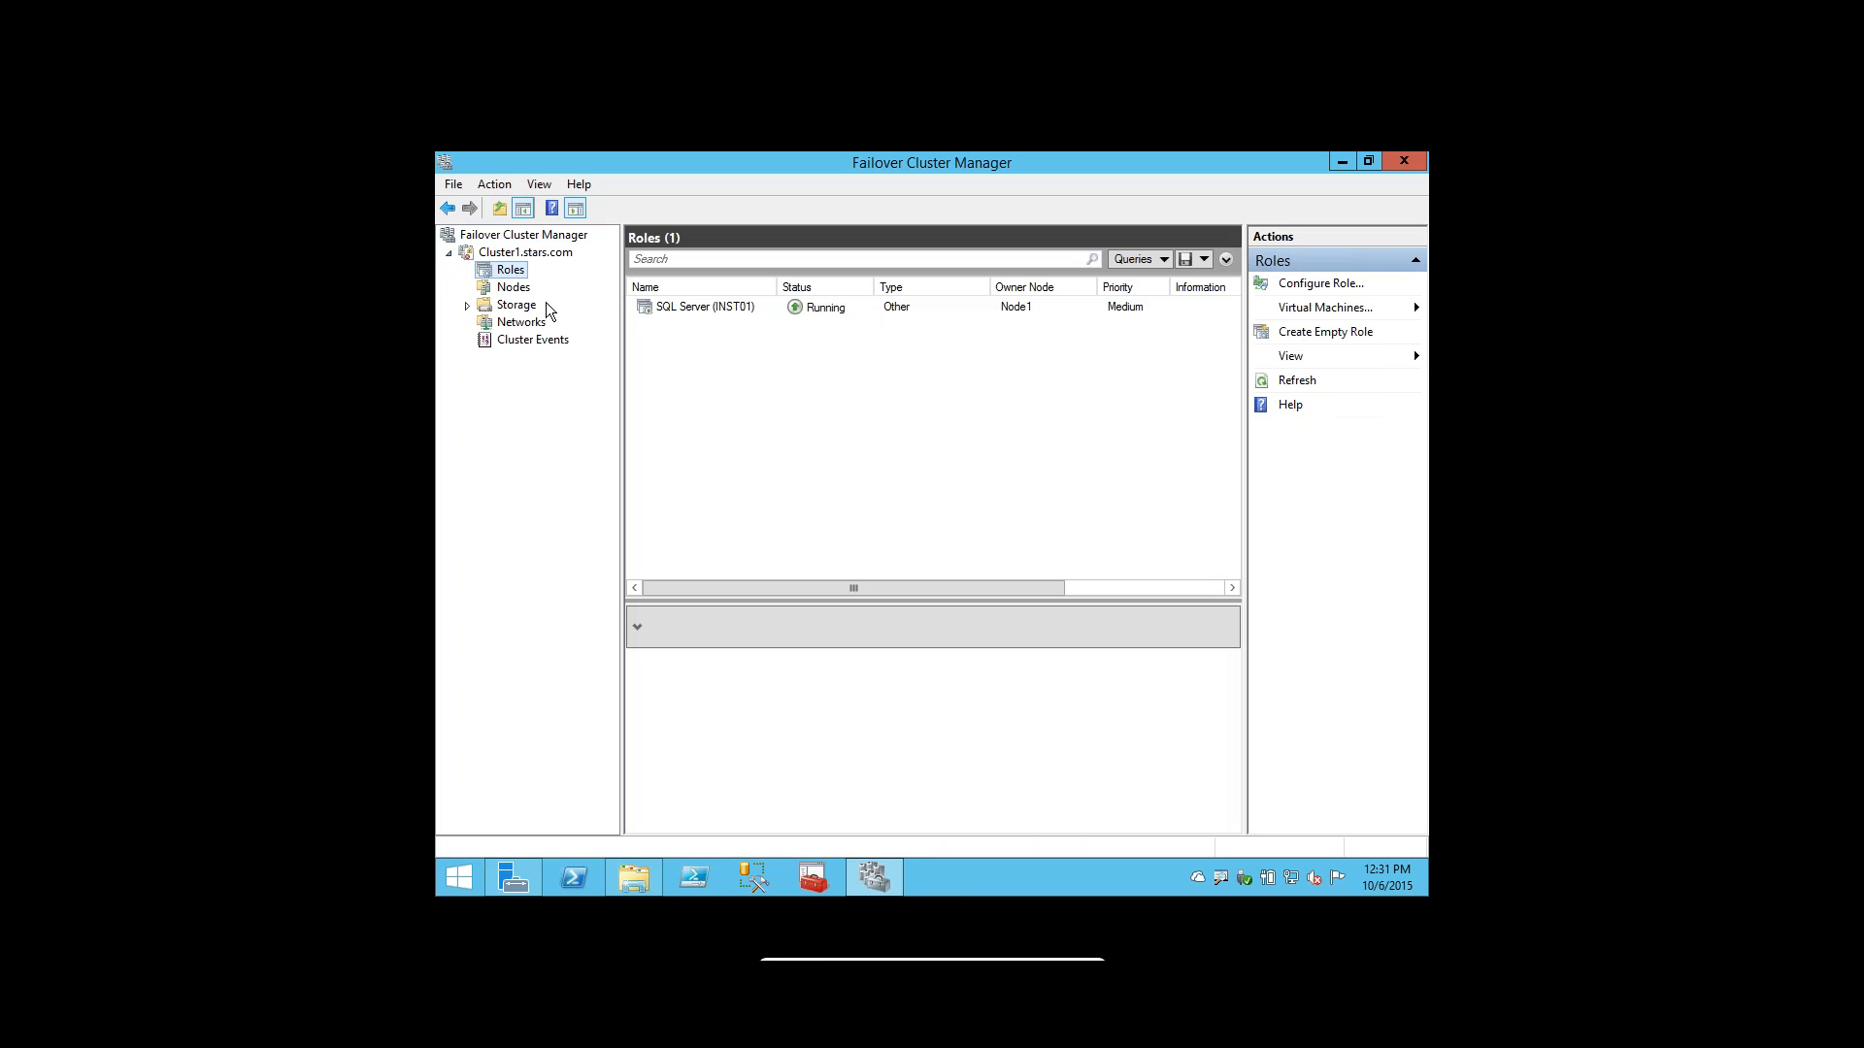
click(646, 325)
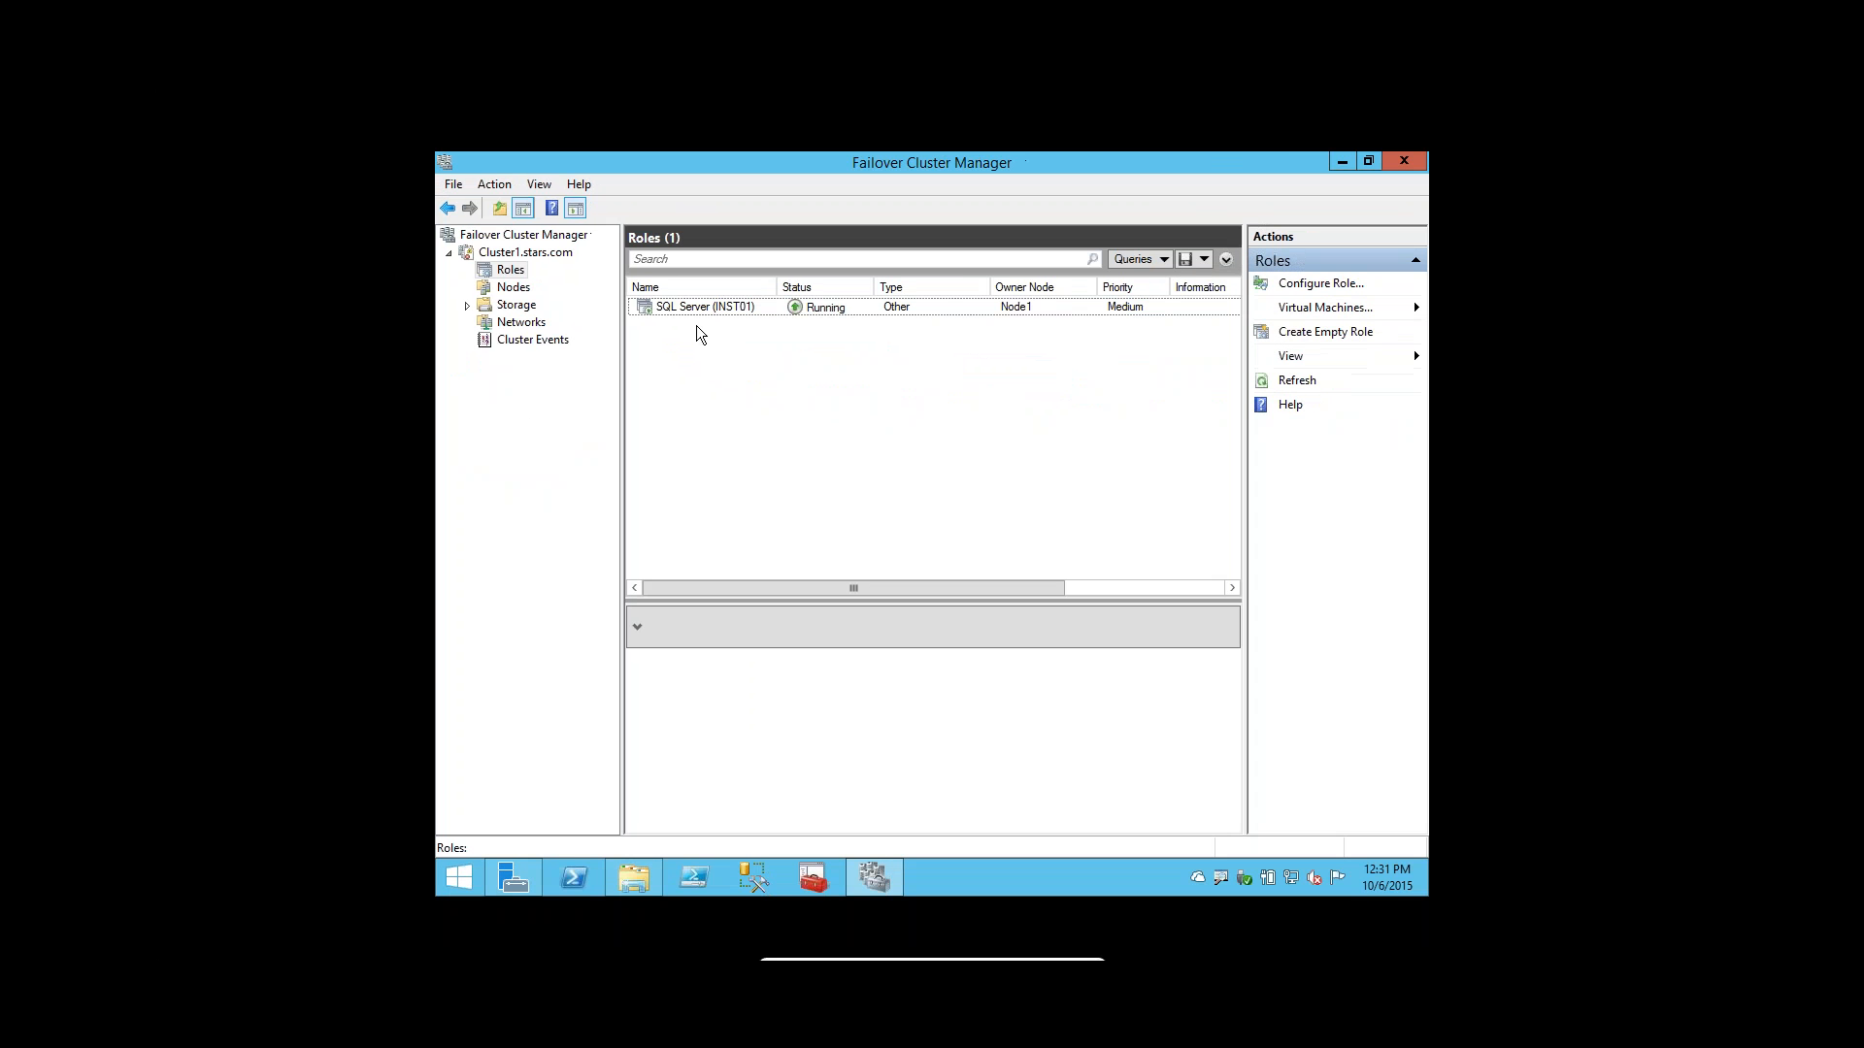
Examine the resources of the SQL Server (INST01) role, expanding the server name and both cluster disks.
click(690, 308)
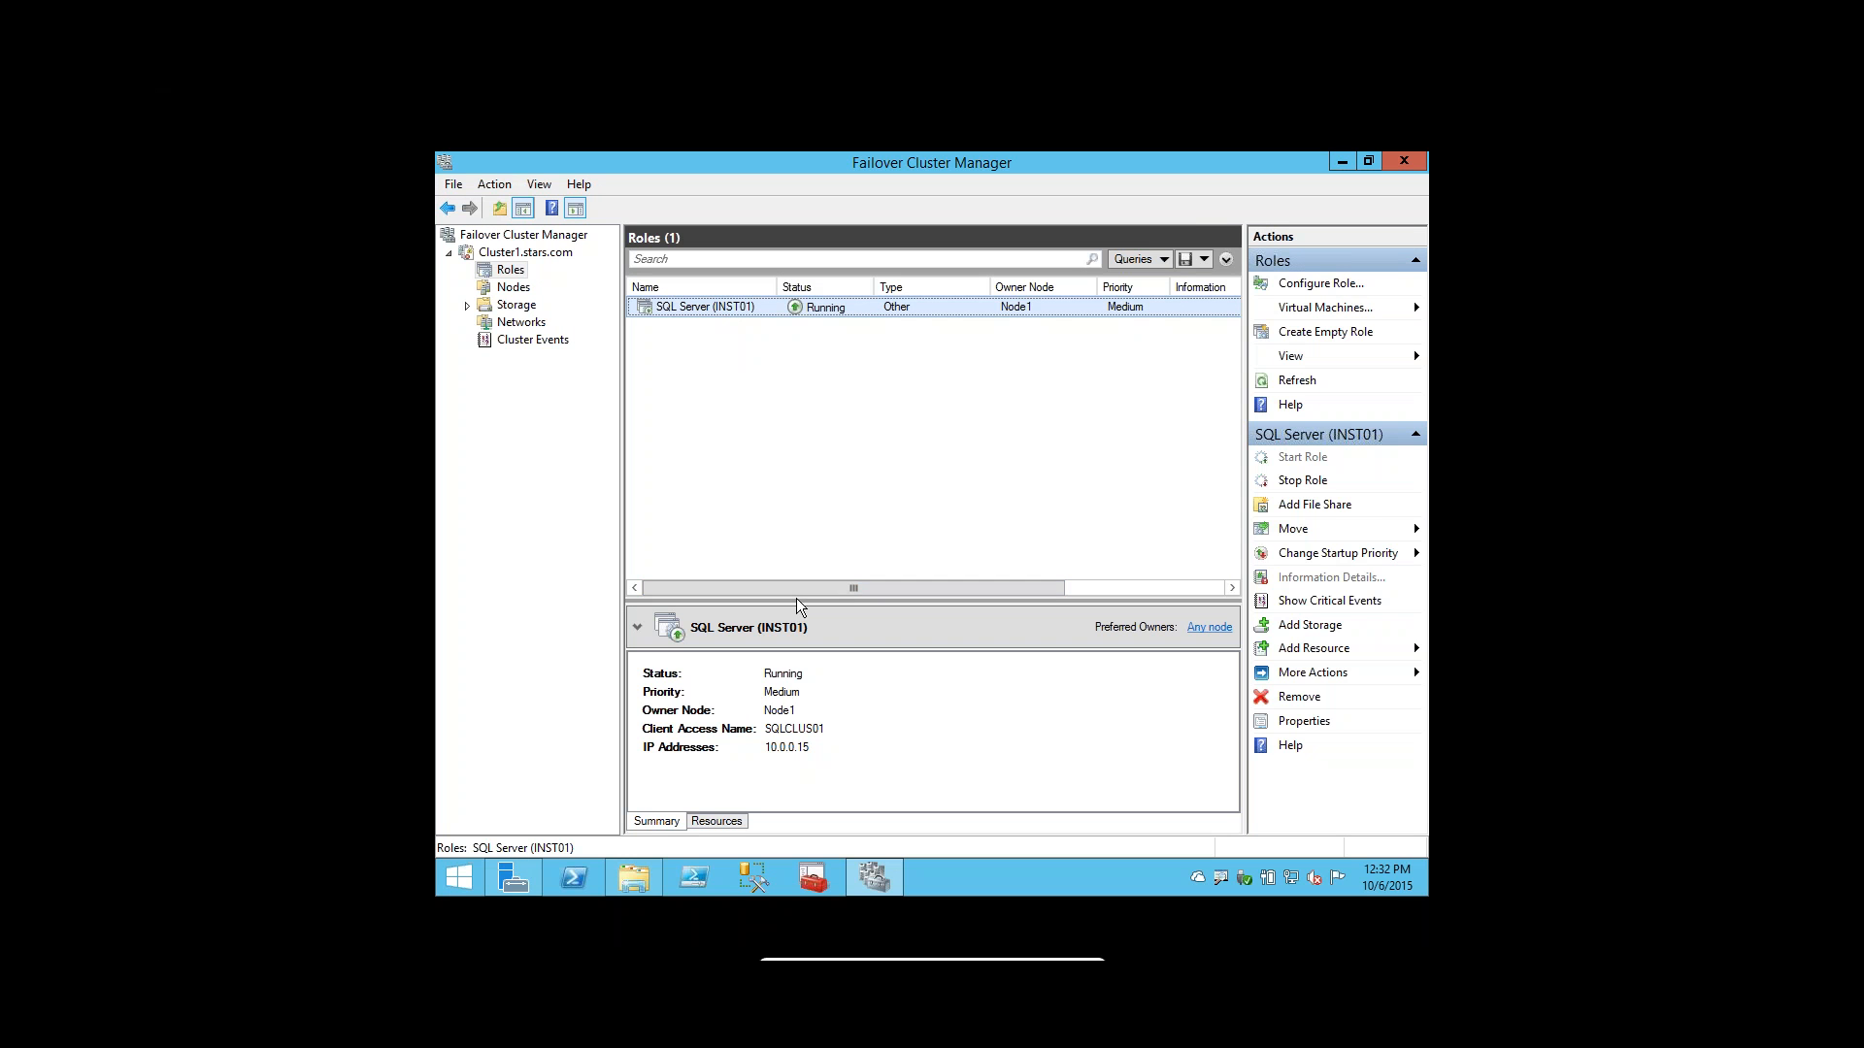
drag(804, 603, 805, 560)
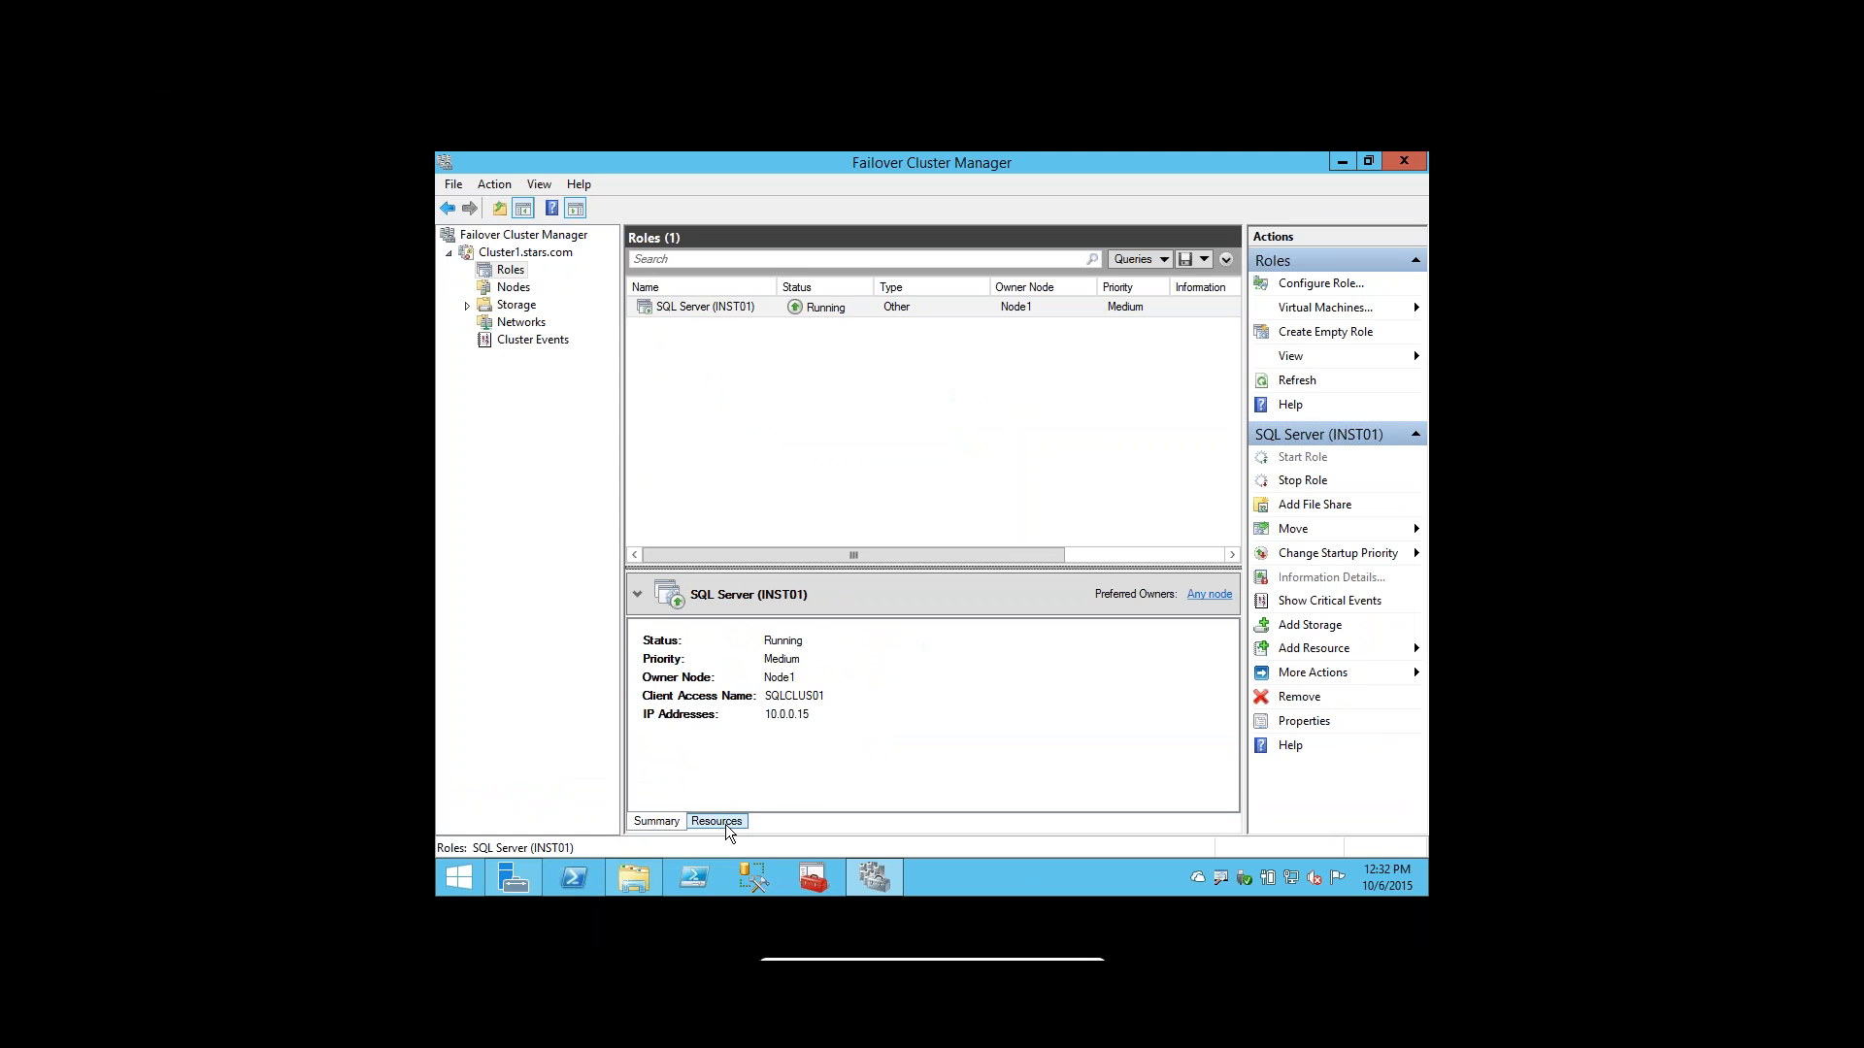
click(726, 825)
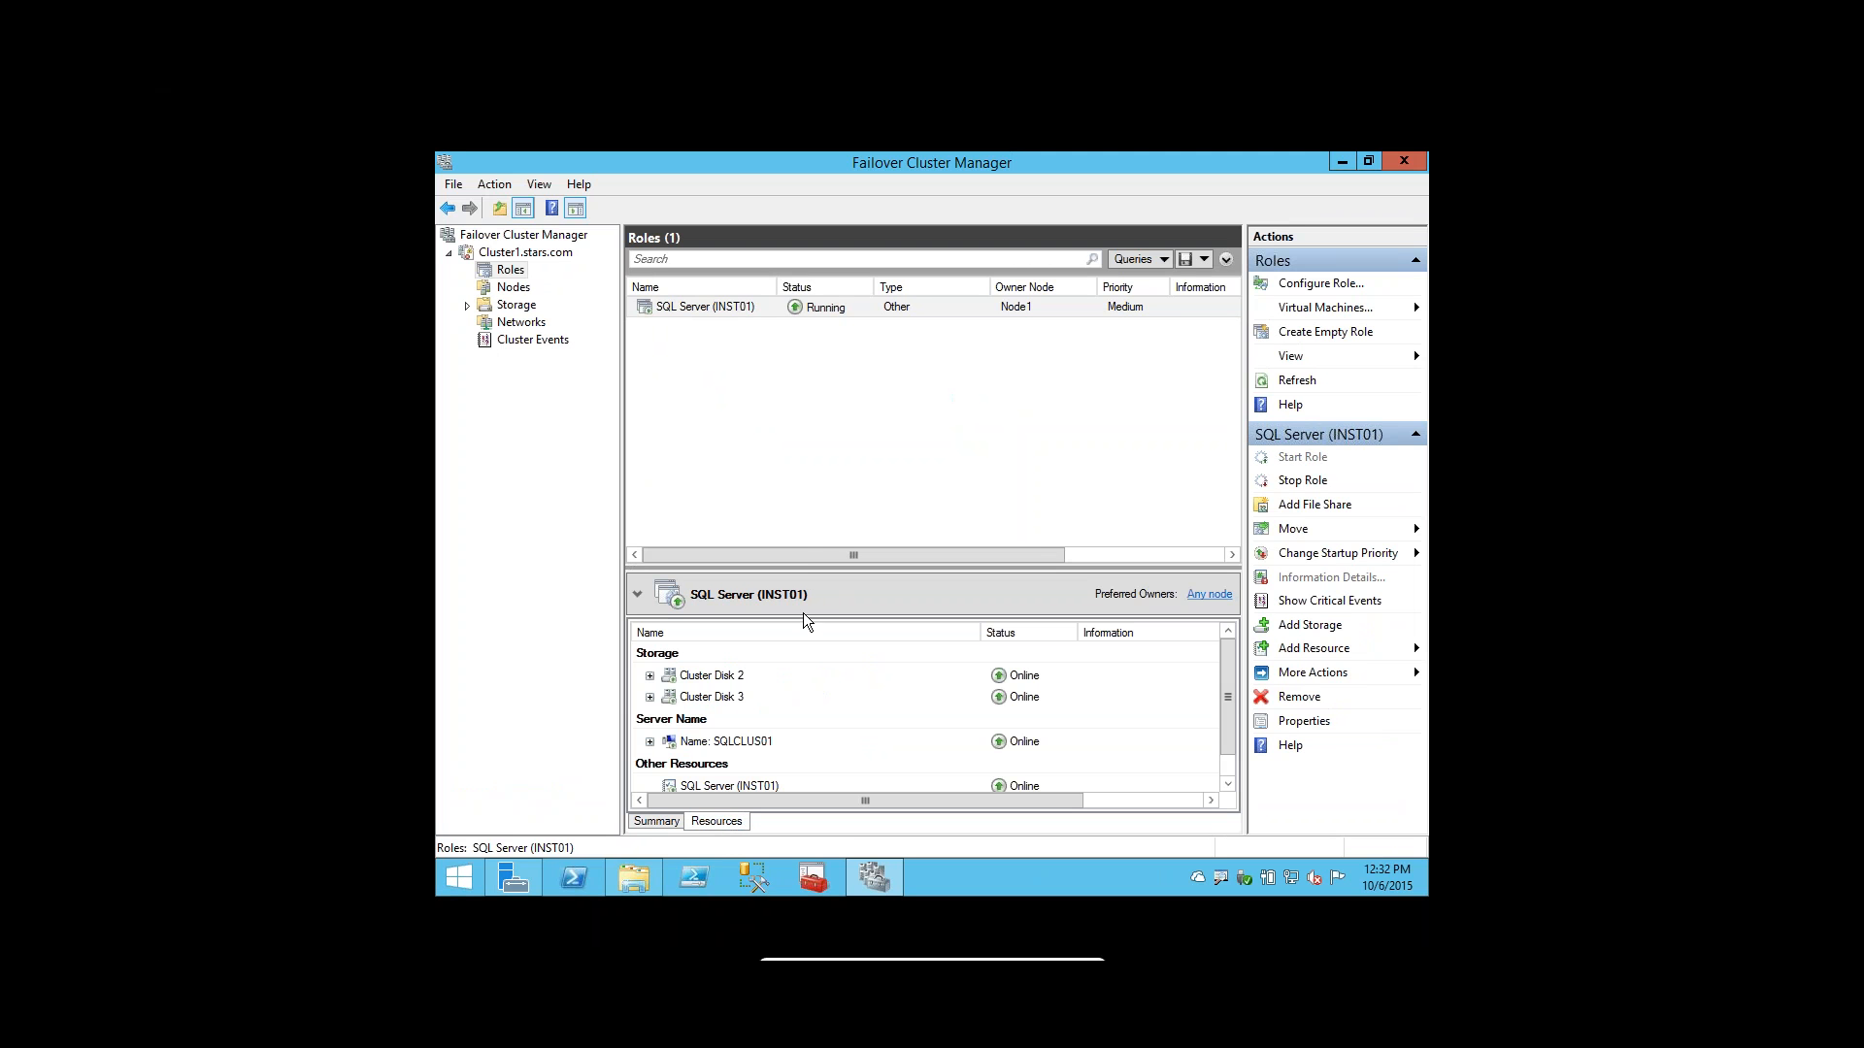
drag(808, 568, 808, 384)
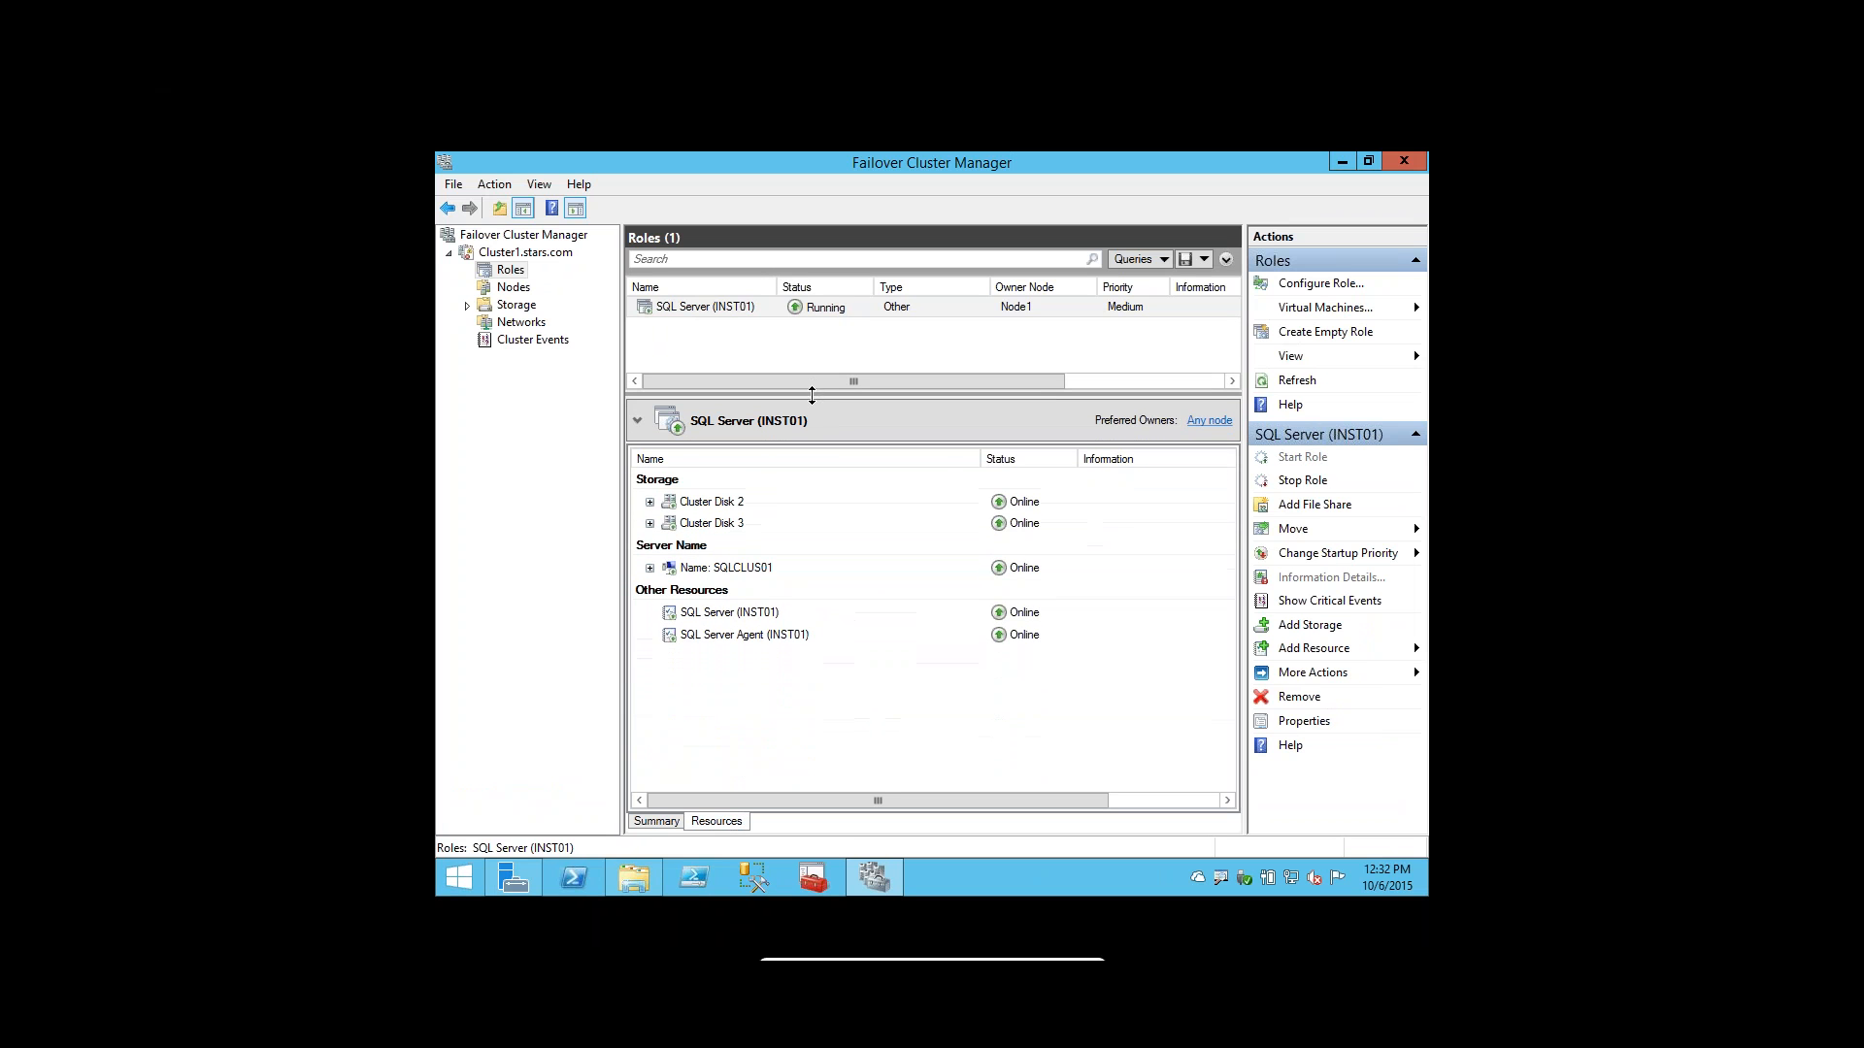
click(650, 568)
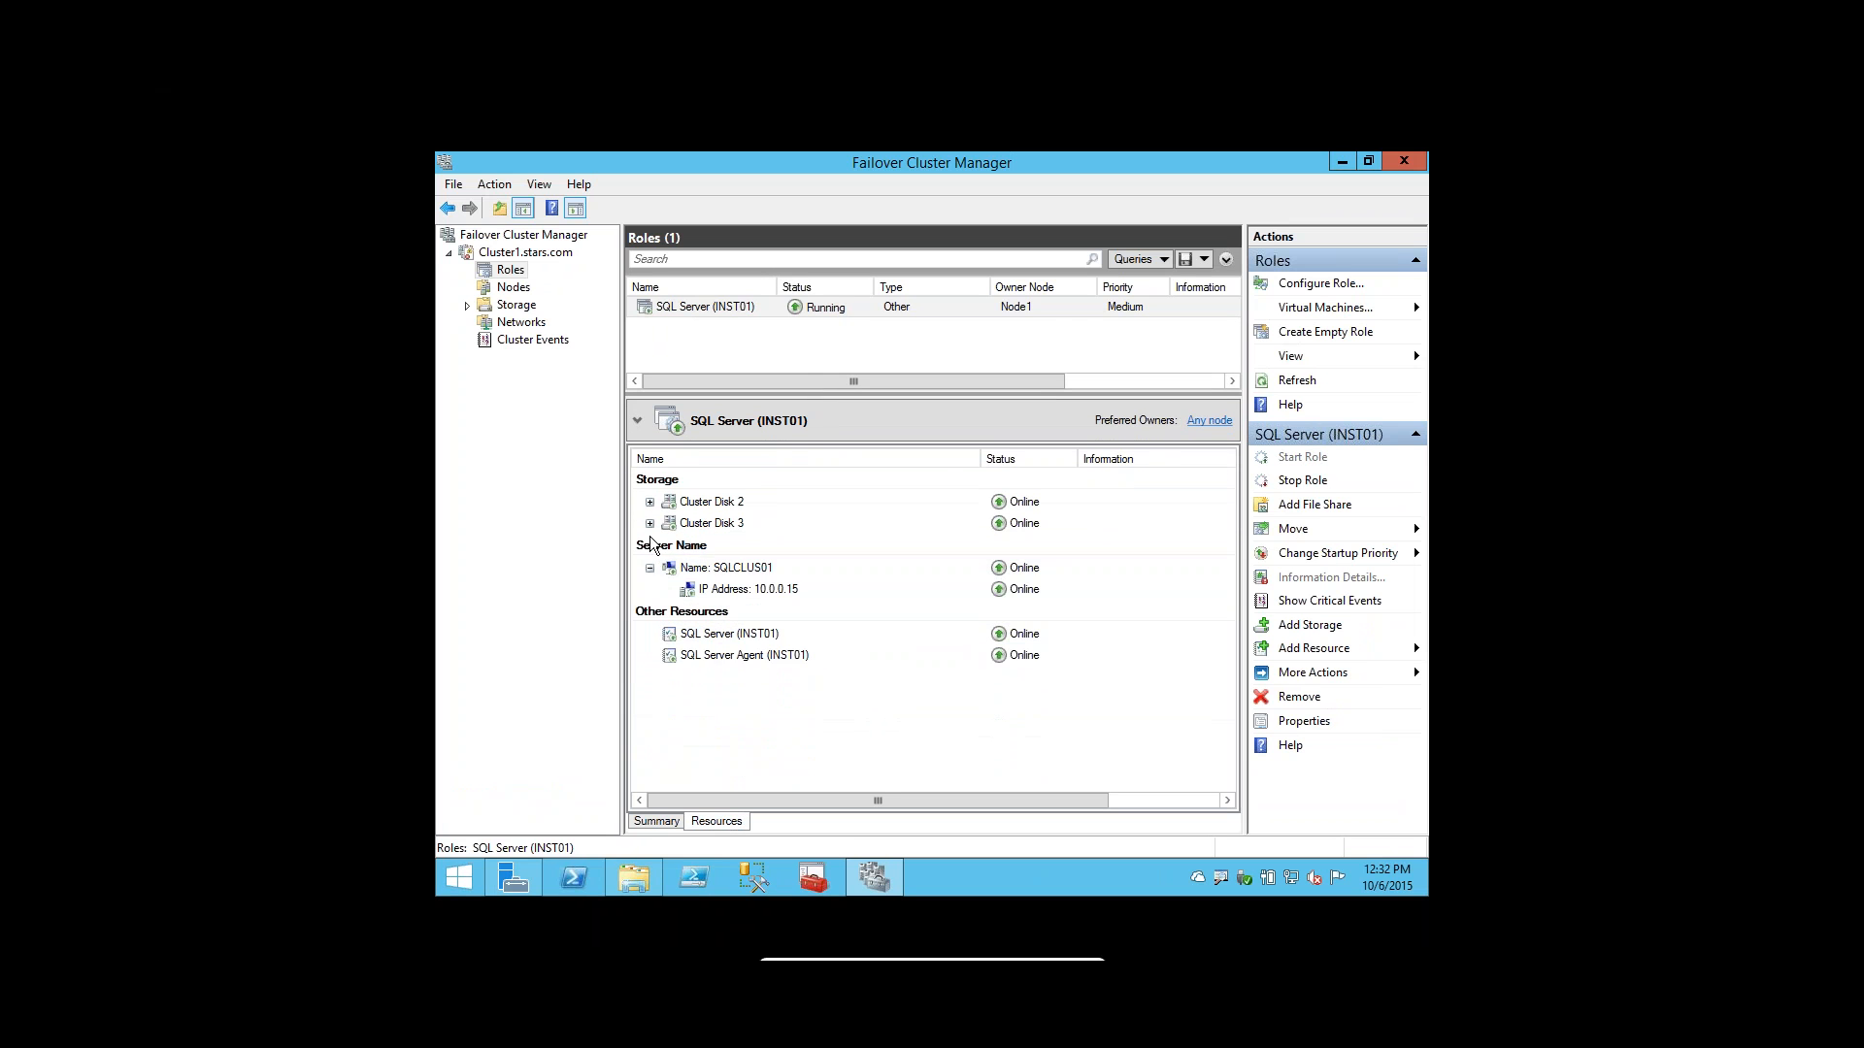
click(649, 523)
click(649, 502)
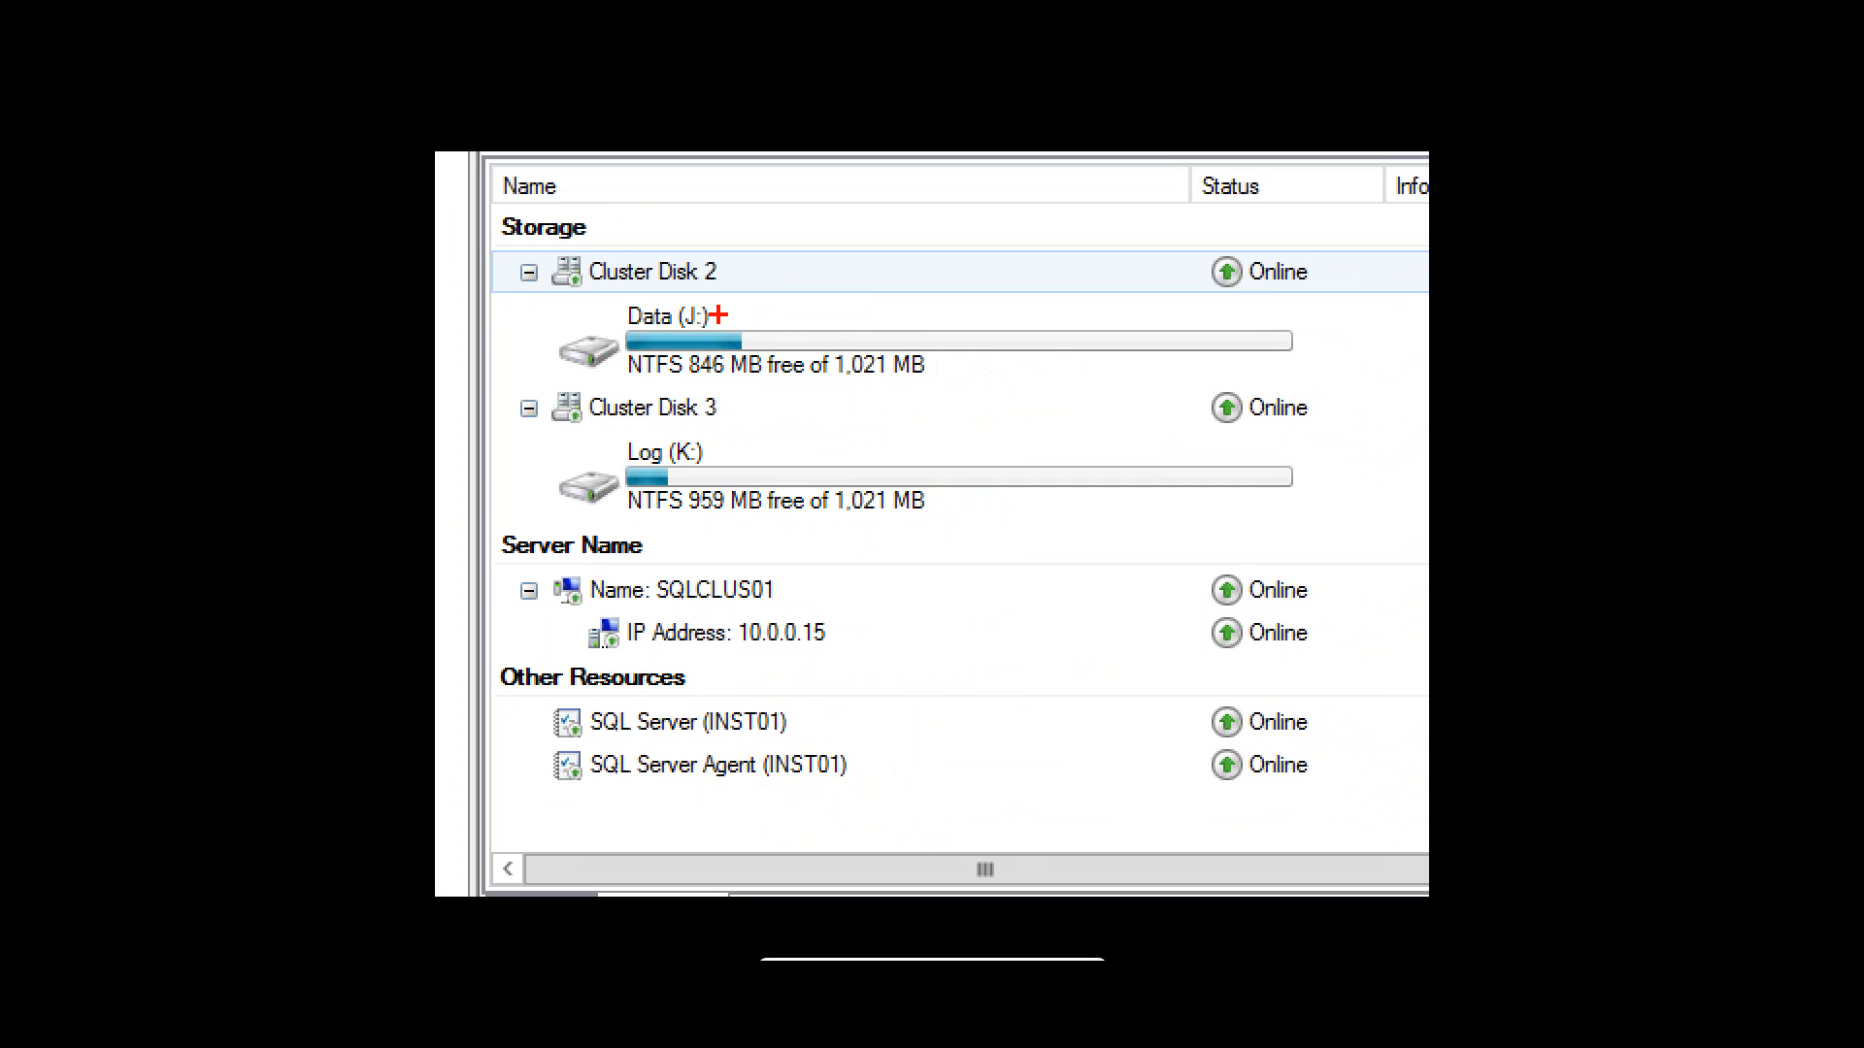
drag(718, 315, 786, 271)
drag(711, 447, 813, 397)
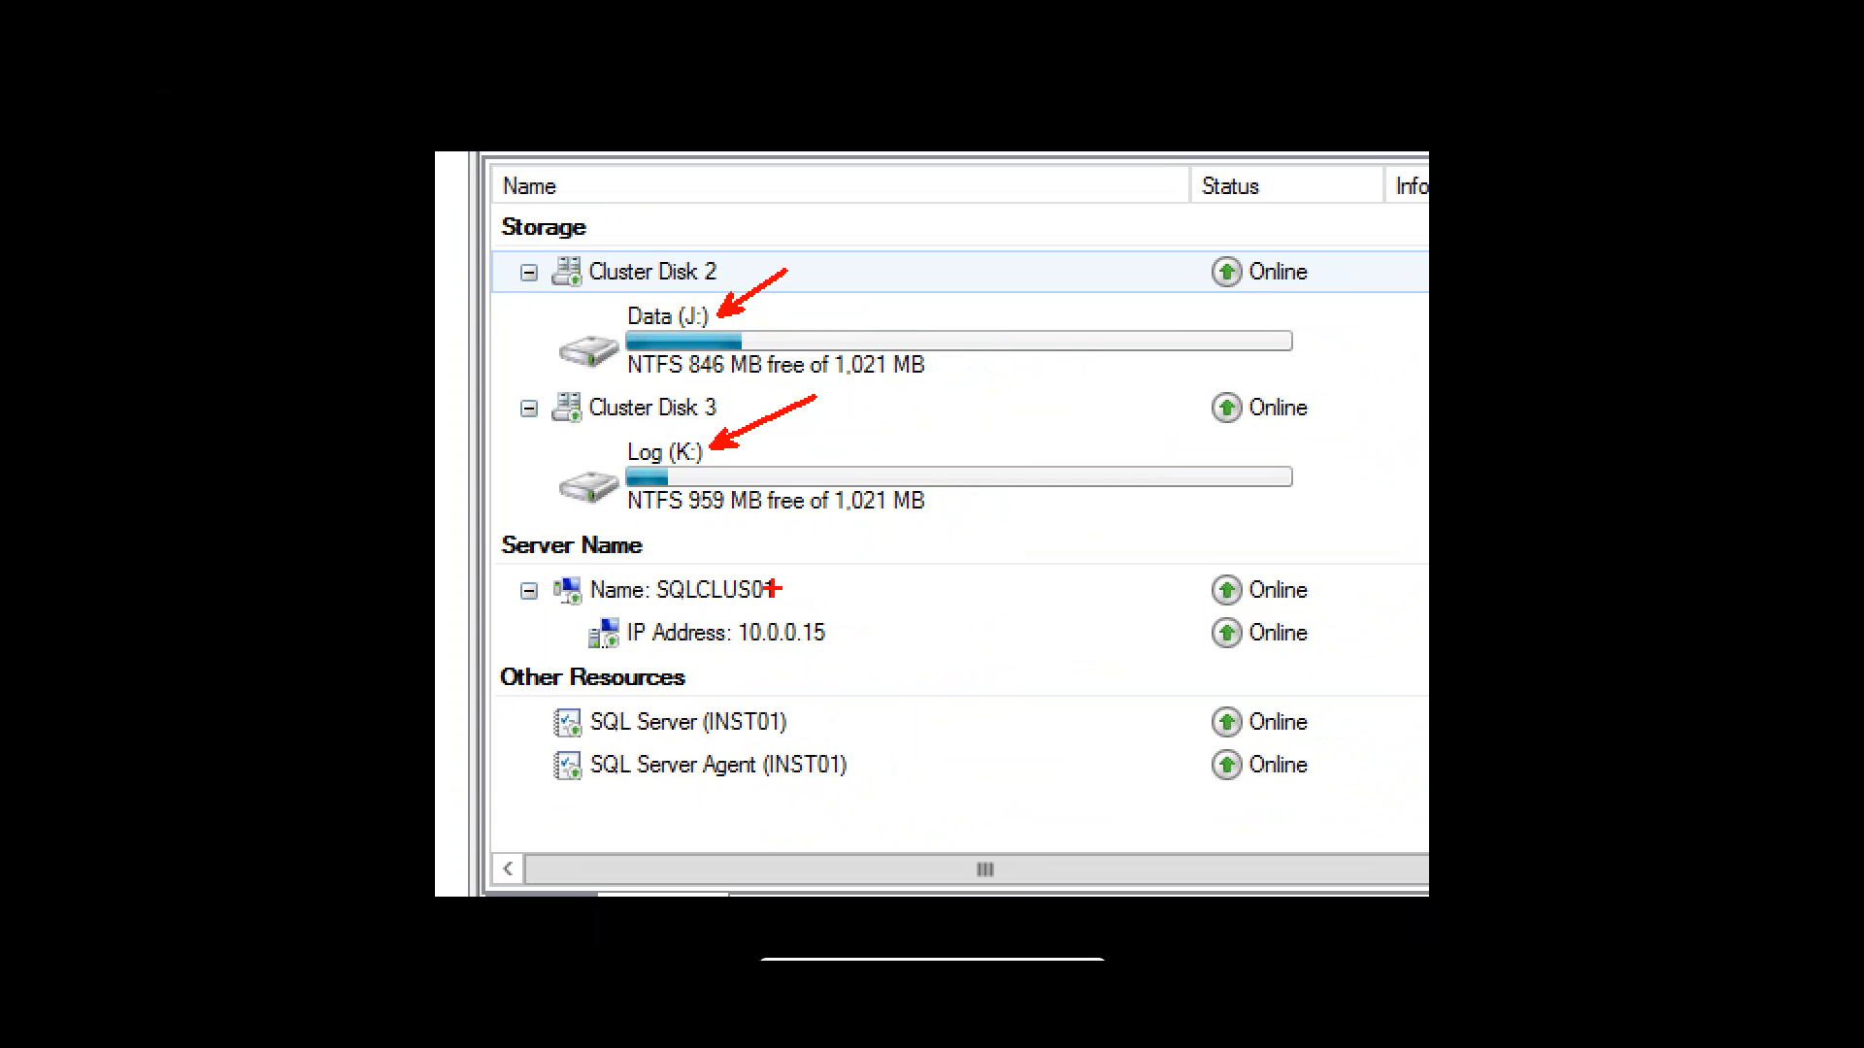
drag(783, 572, 877, 489)
drag(825, 631, 927, 559)
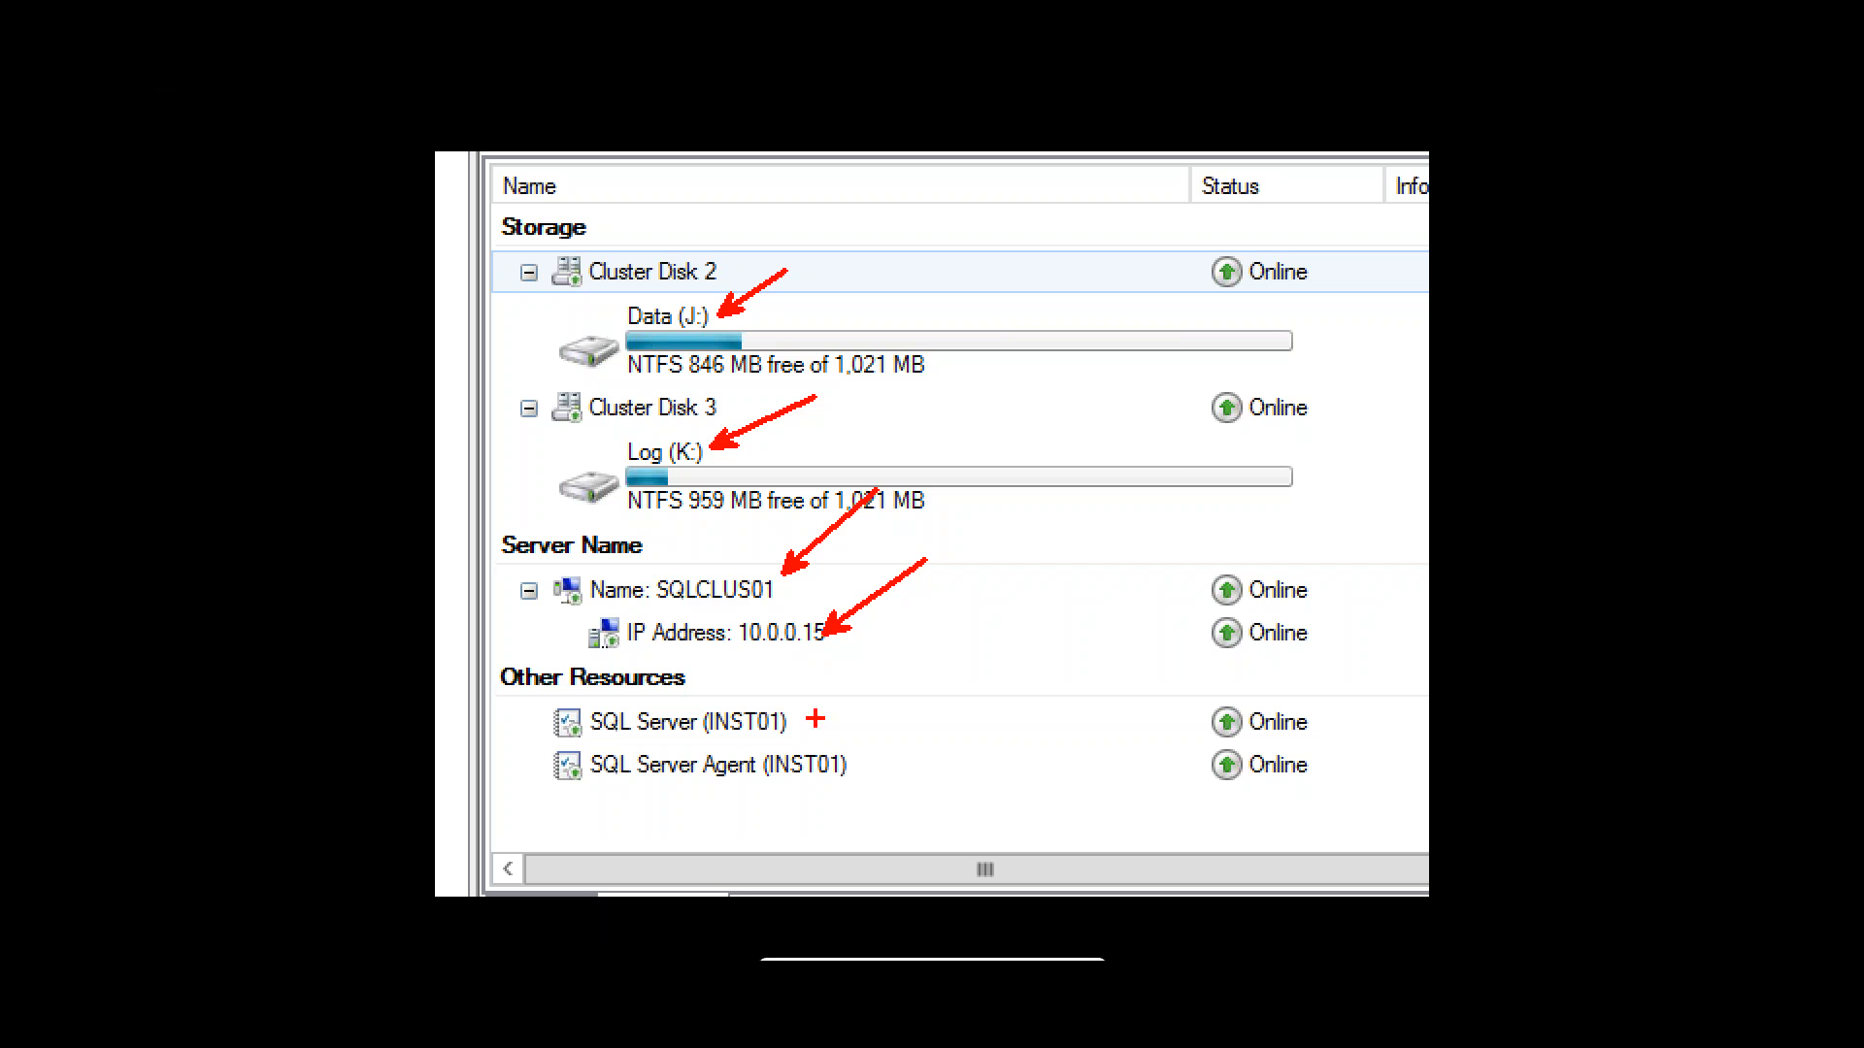
drag(797, 716, 875, 656)
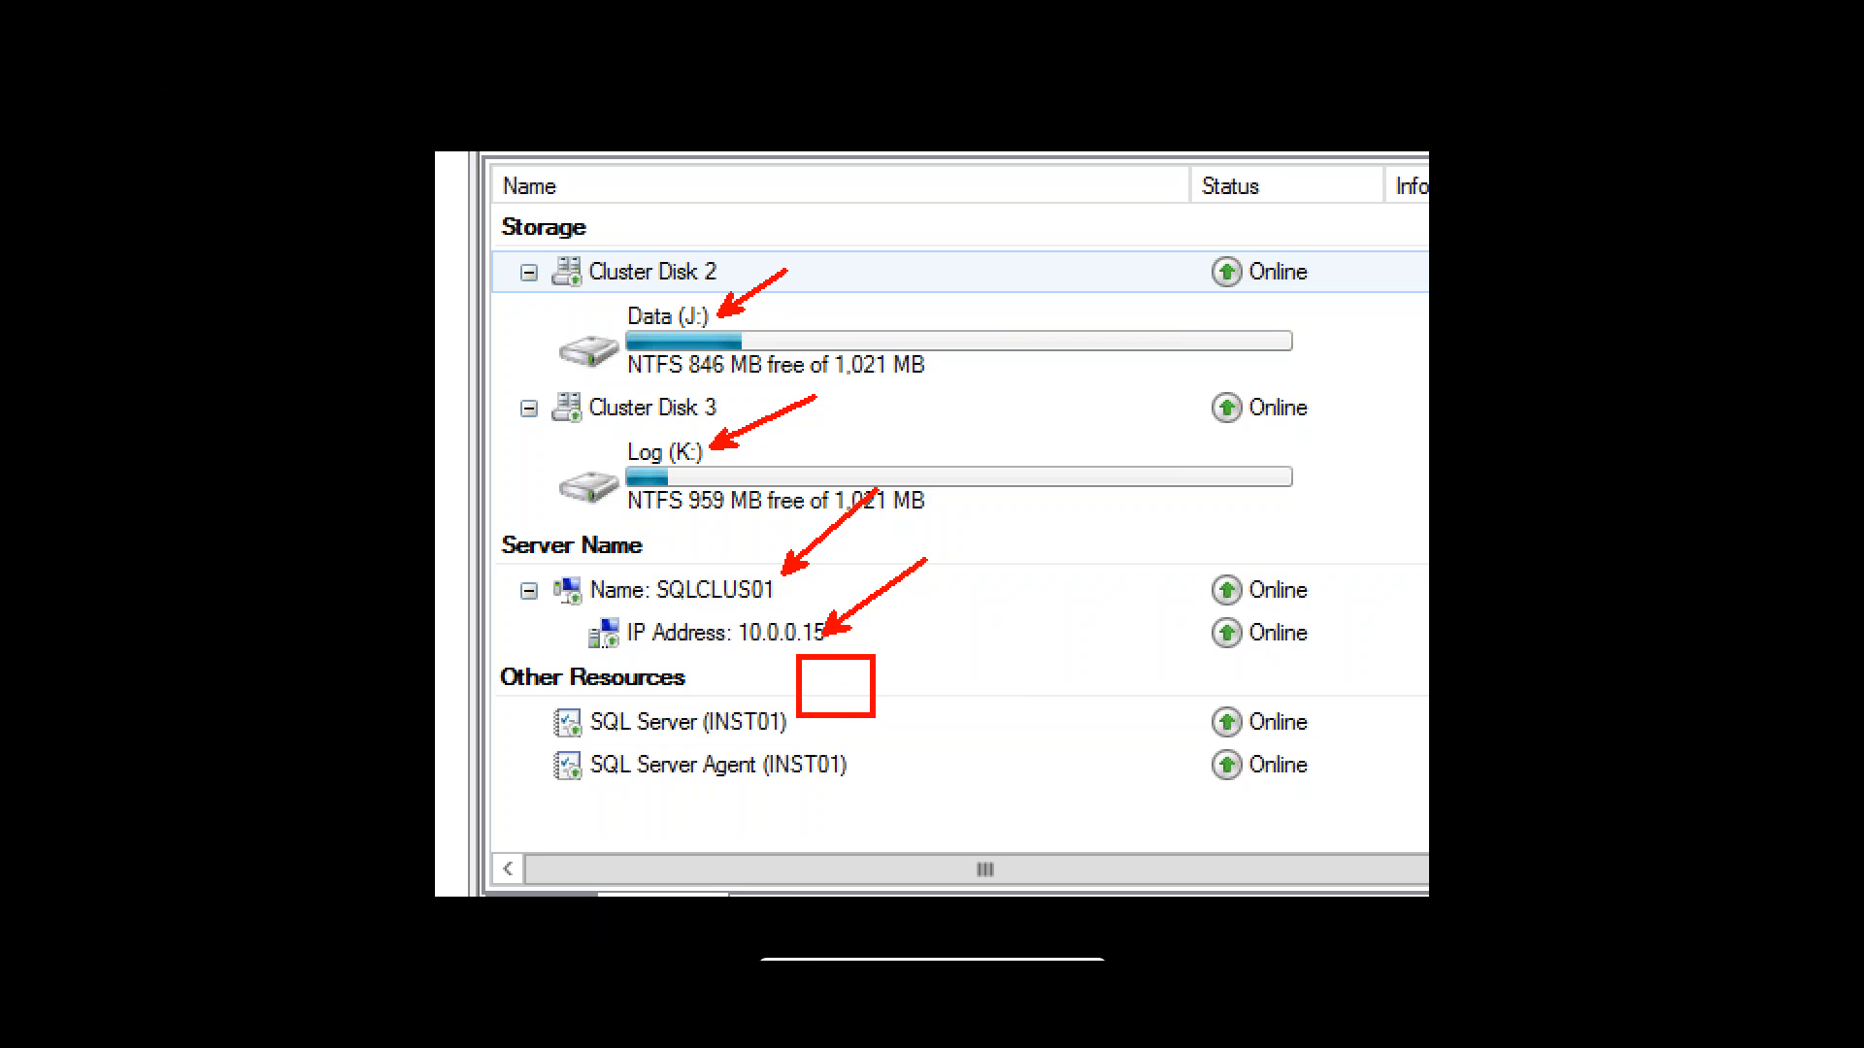
key(ctrl+z)
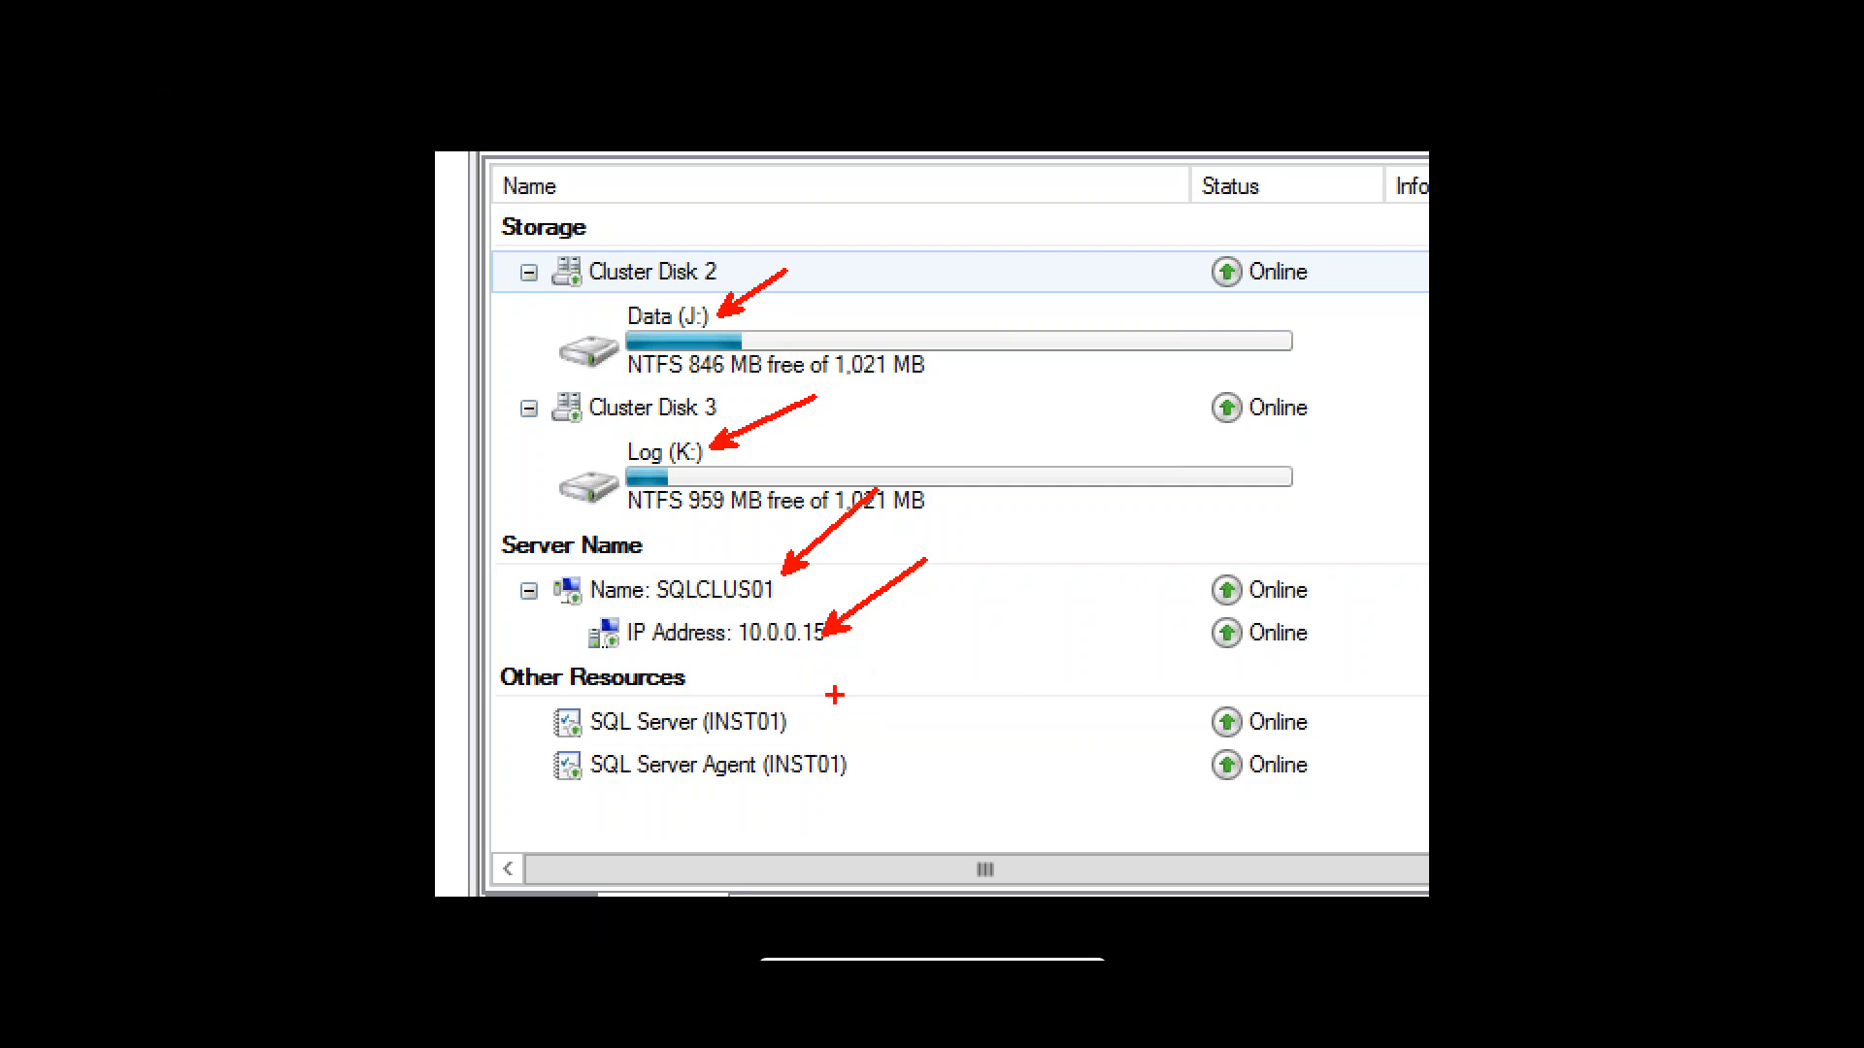
drag(797, 723, 884, 665)
drag(856, 771, 971, 760)
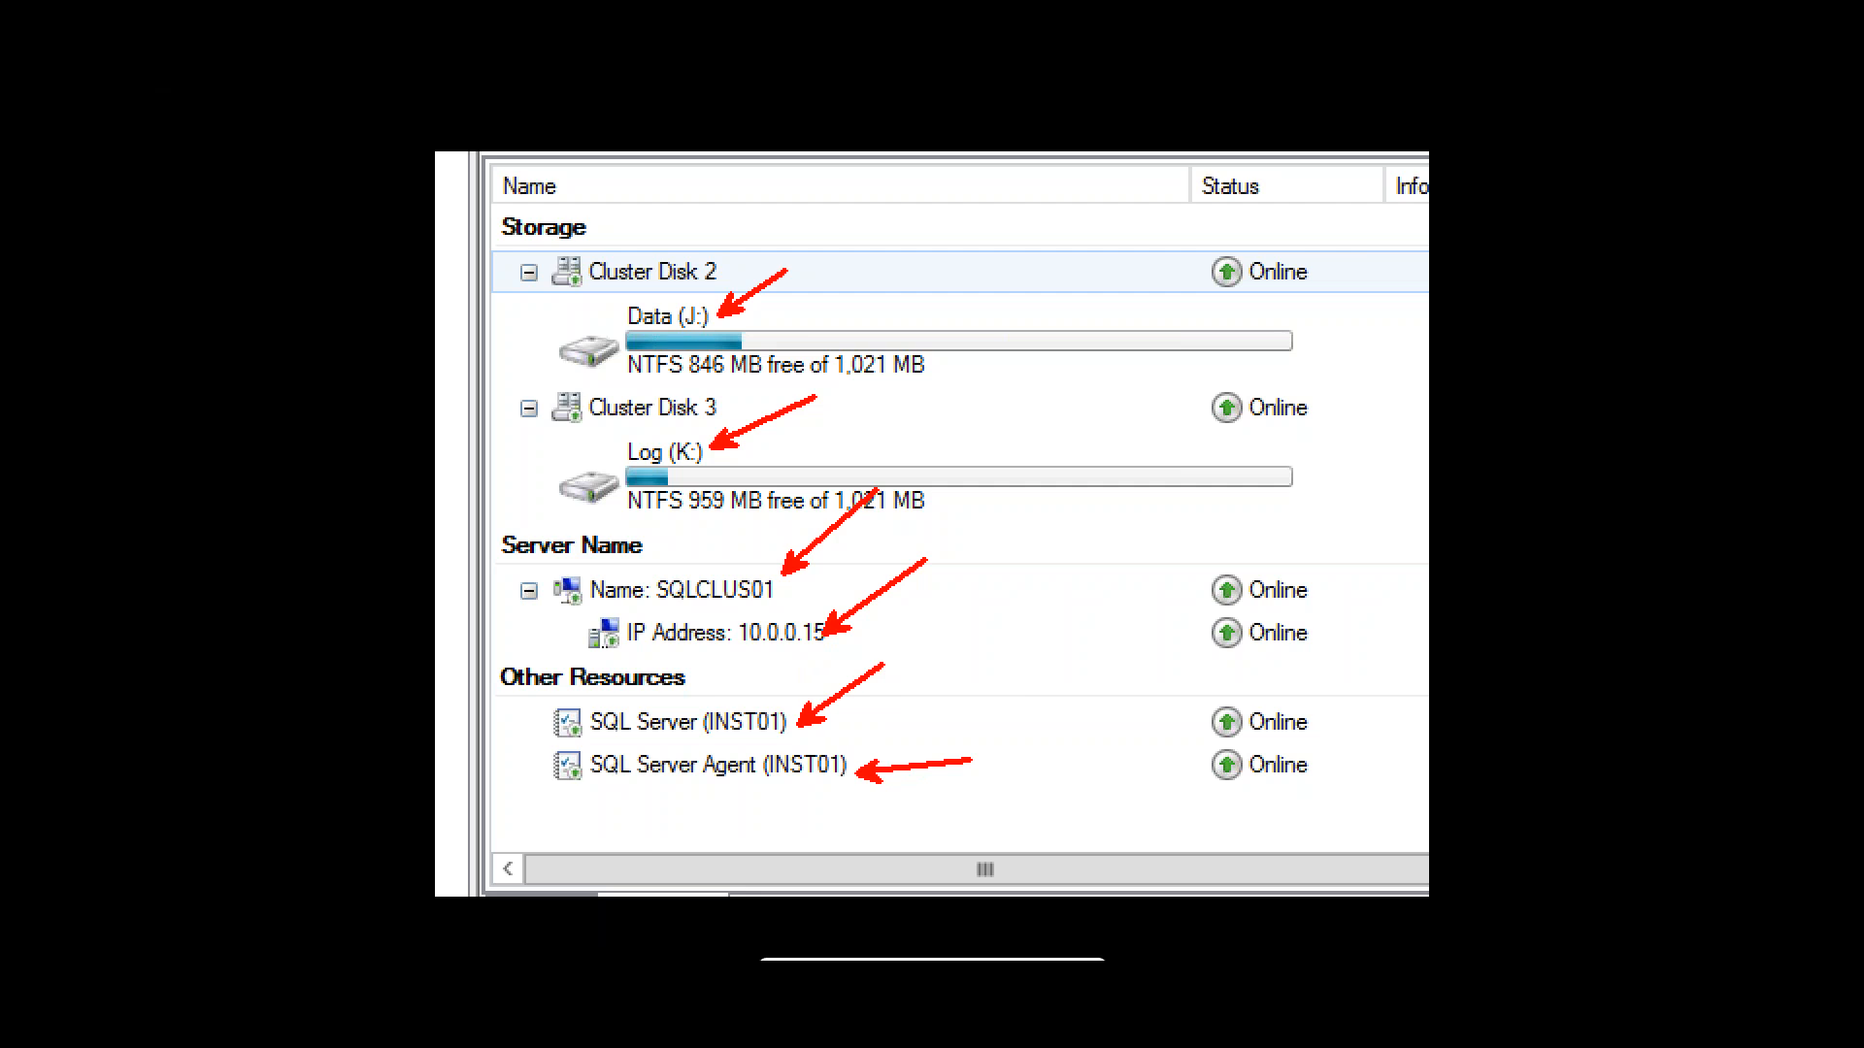
key(Escape)
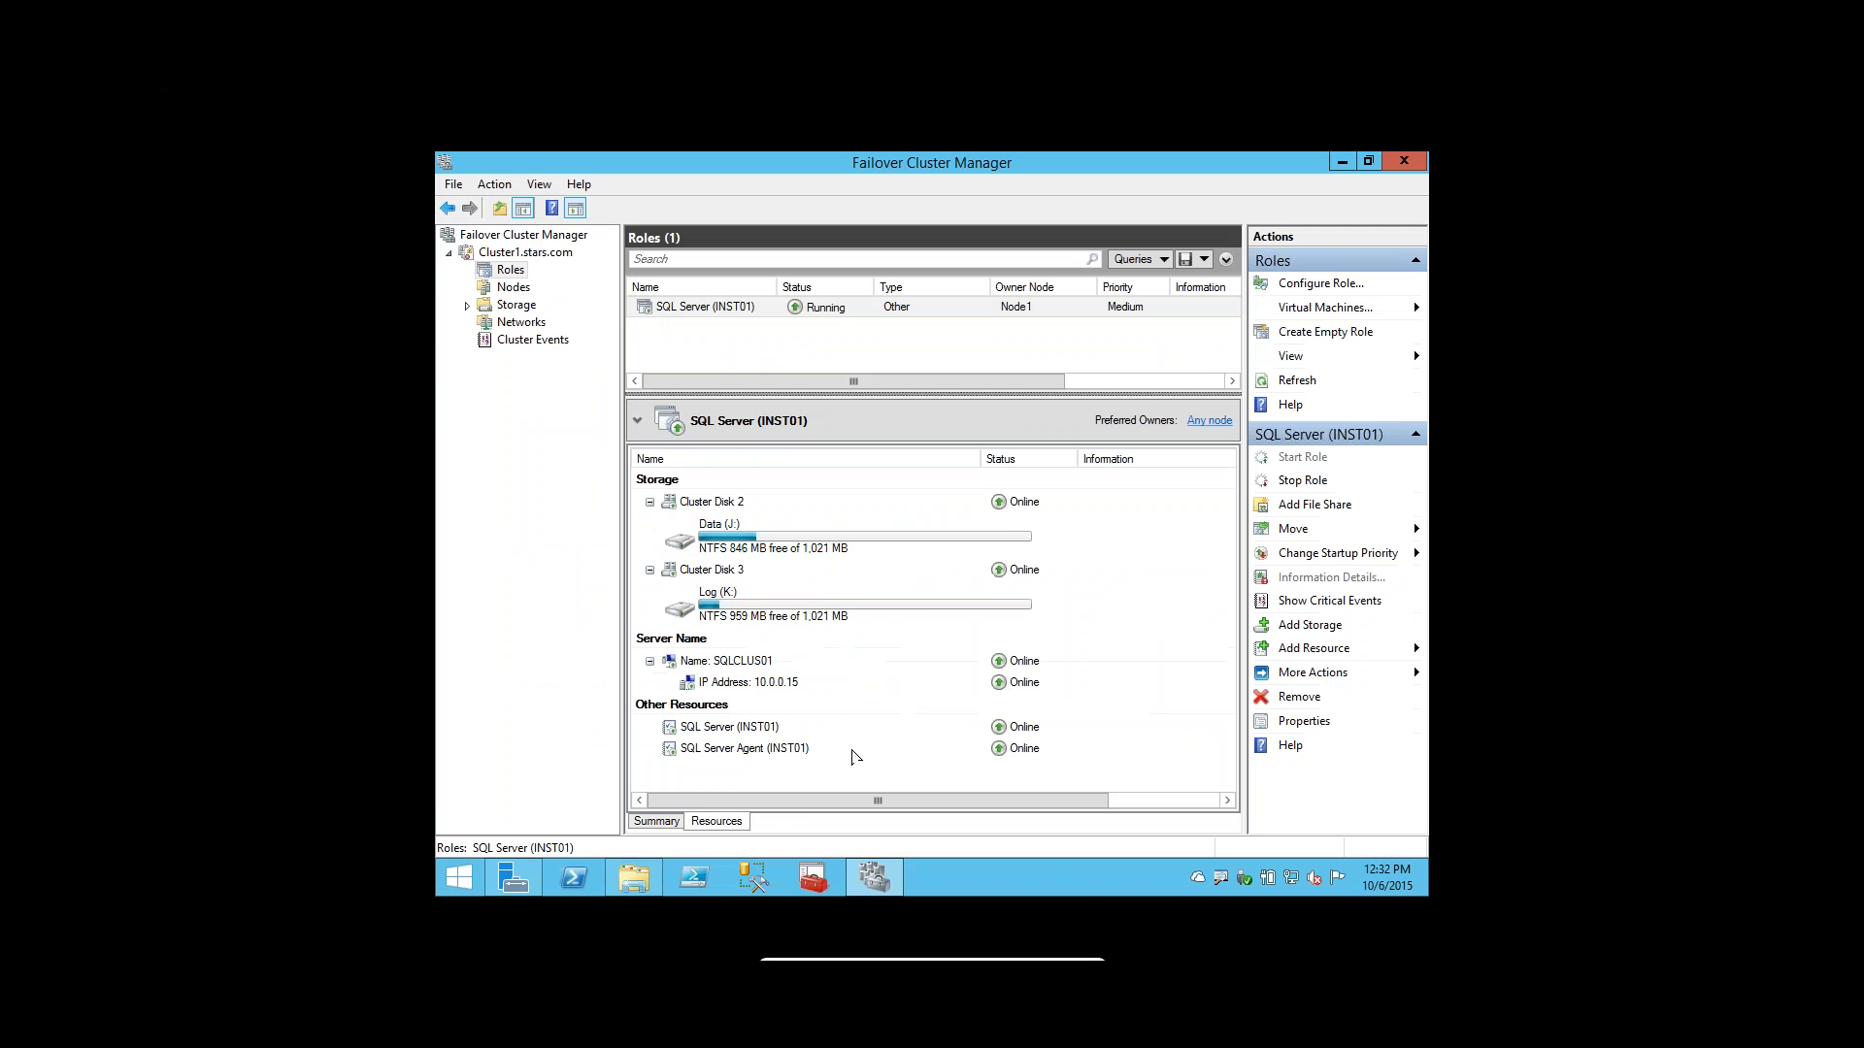
Check the possible owners in the SQL Server (INST01) resource's advanced policies, and close its properties without changes.
click(743, 730)
right_click(743, 730)
click(800, 710)
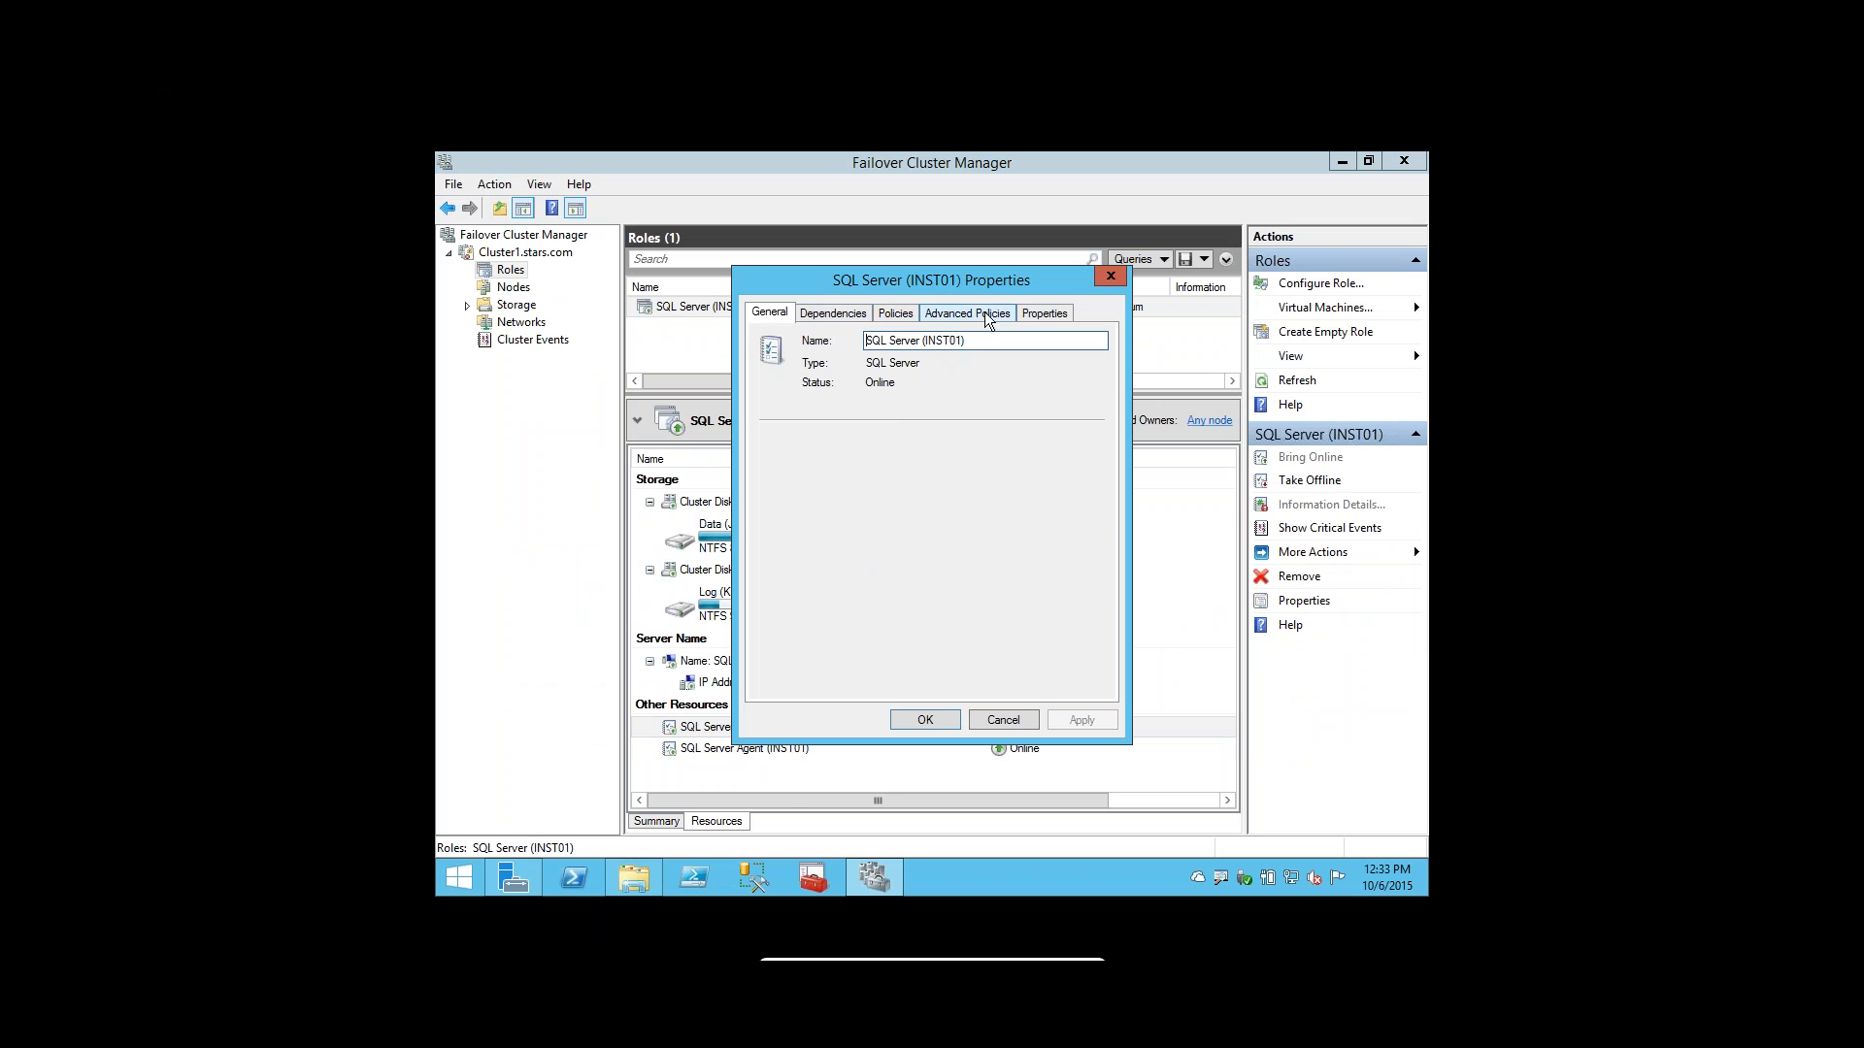
click(988, 314)
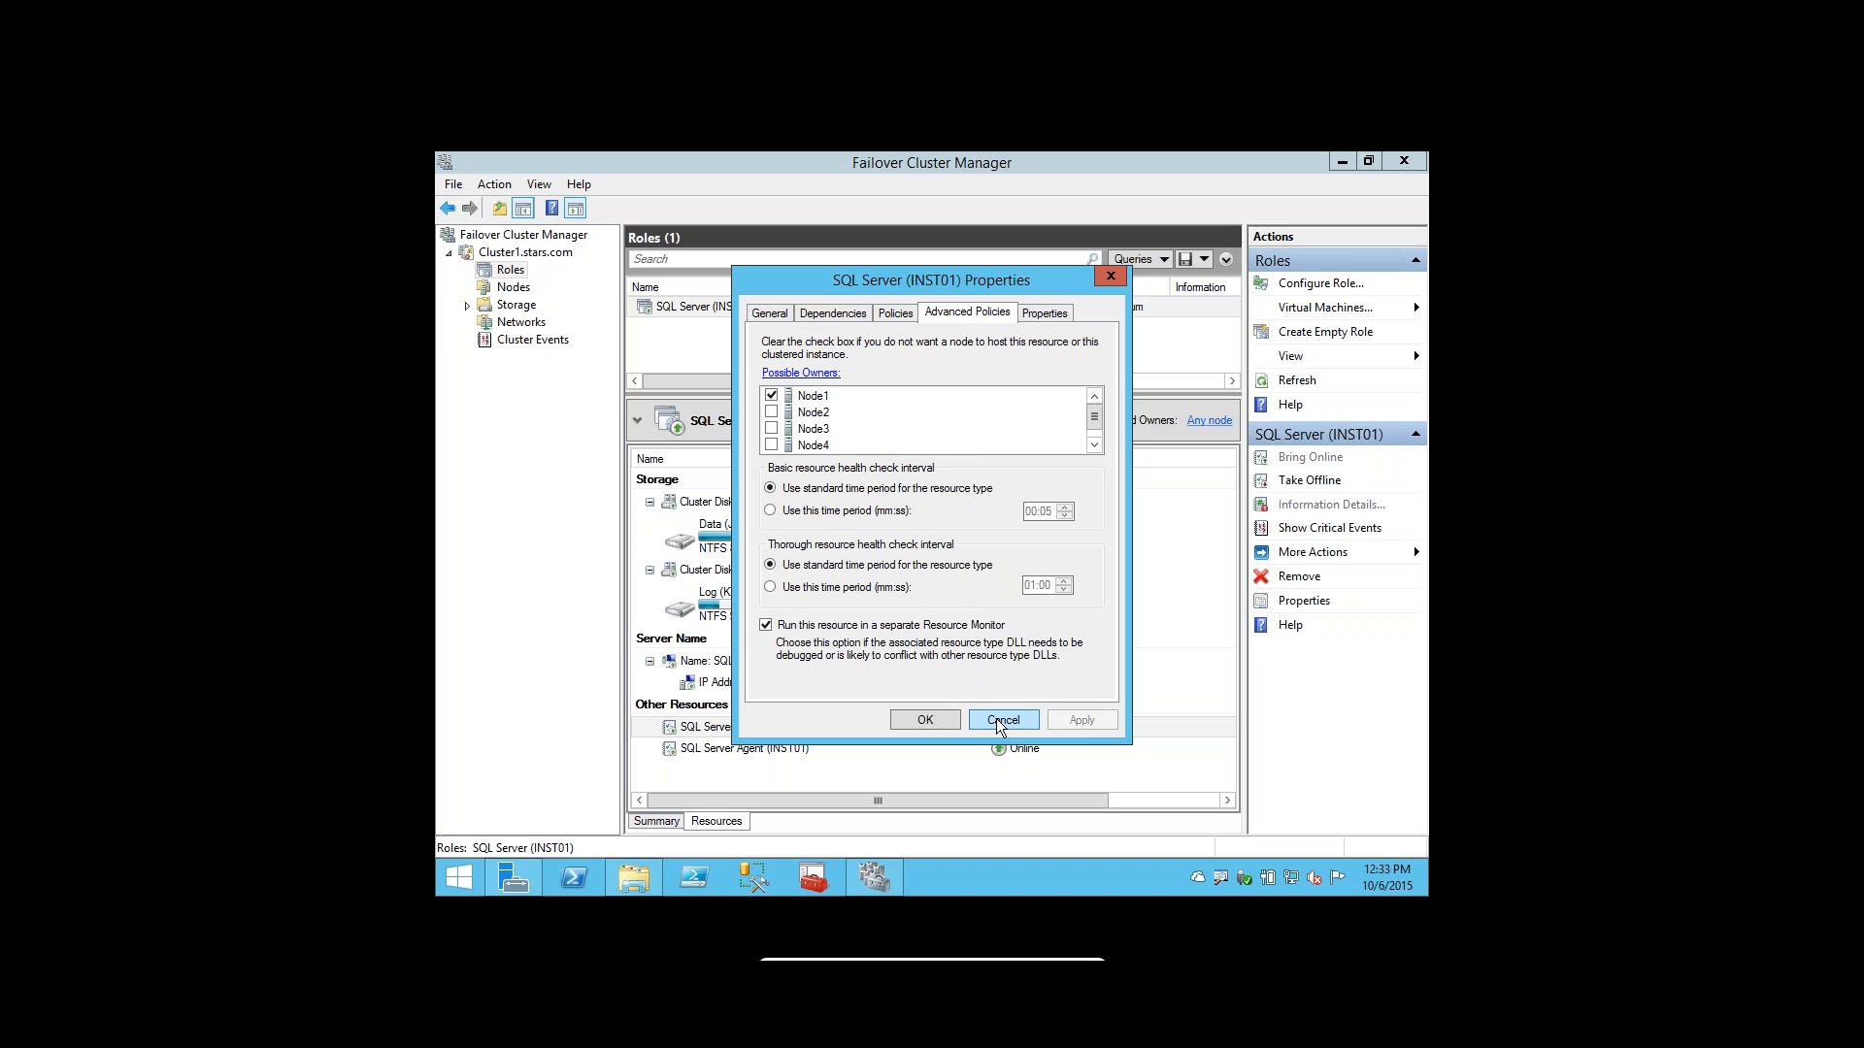
click(1002, 721)
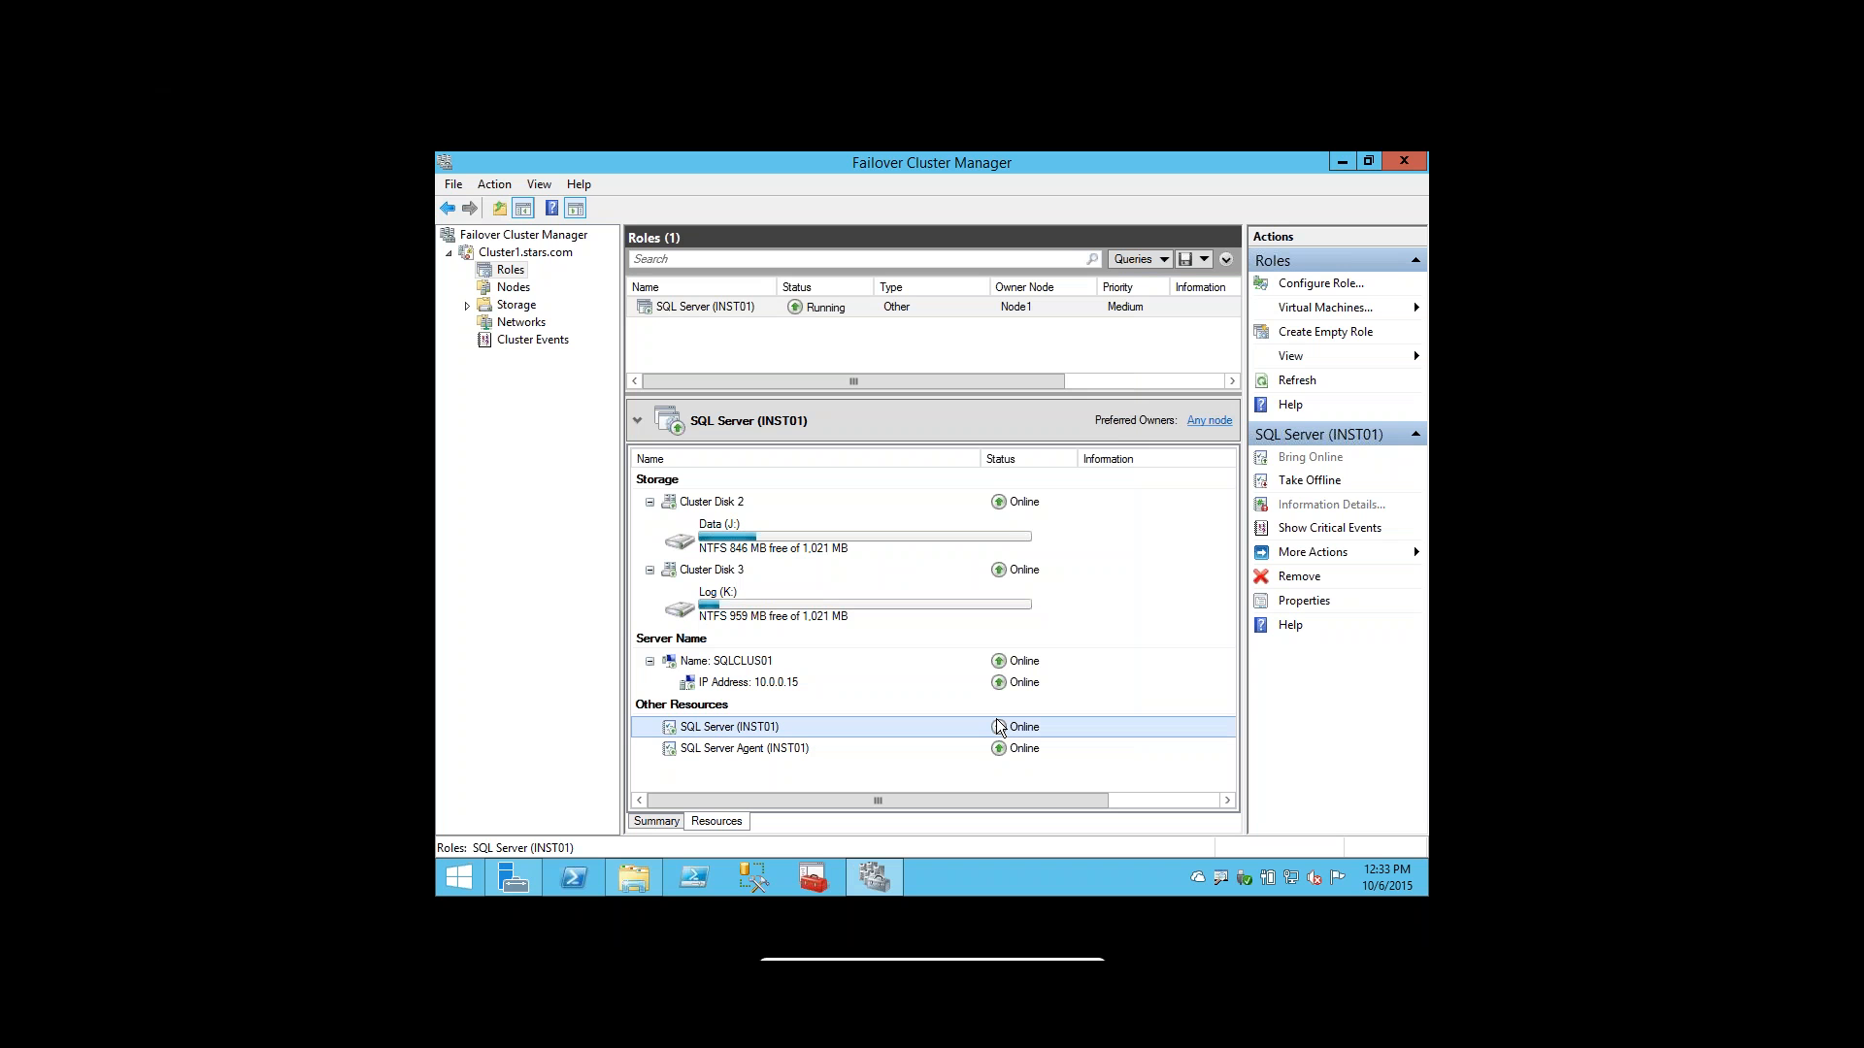
Leave full-screen mode and remove the SQL Server 2014 disk image from Node1's virtual drive.
key(ctrl+f)
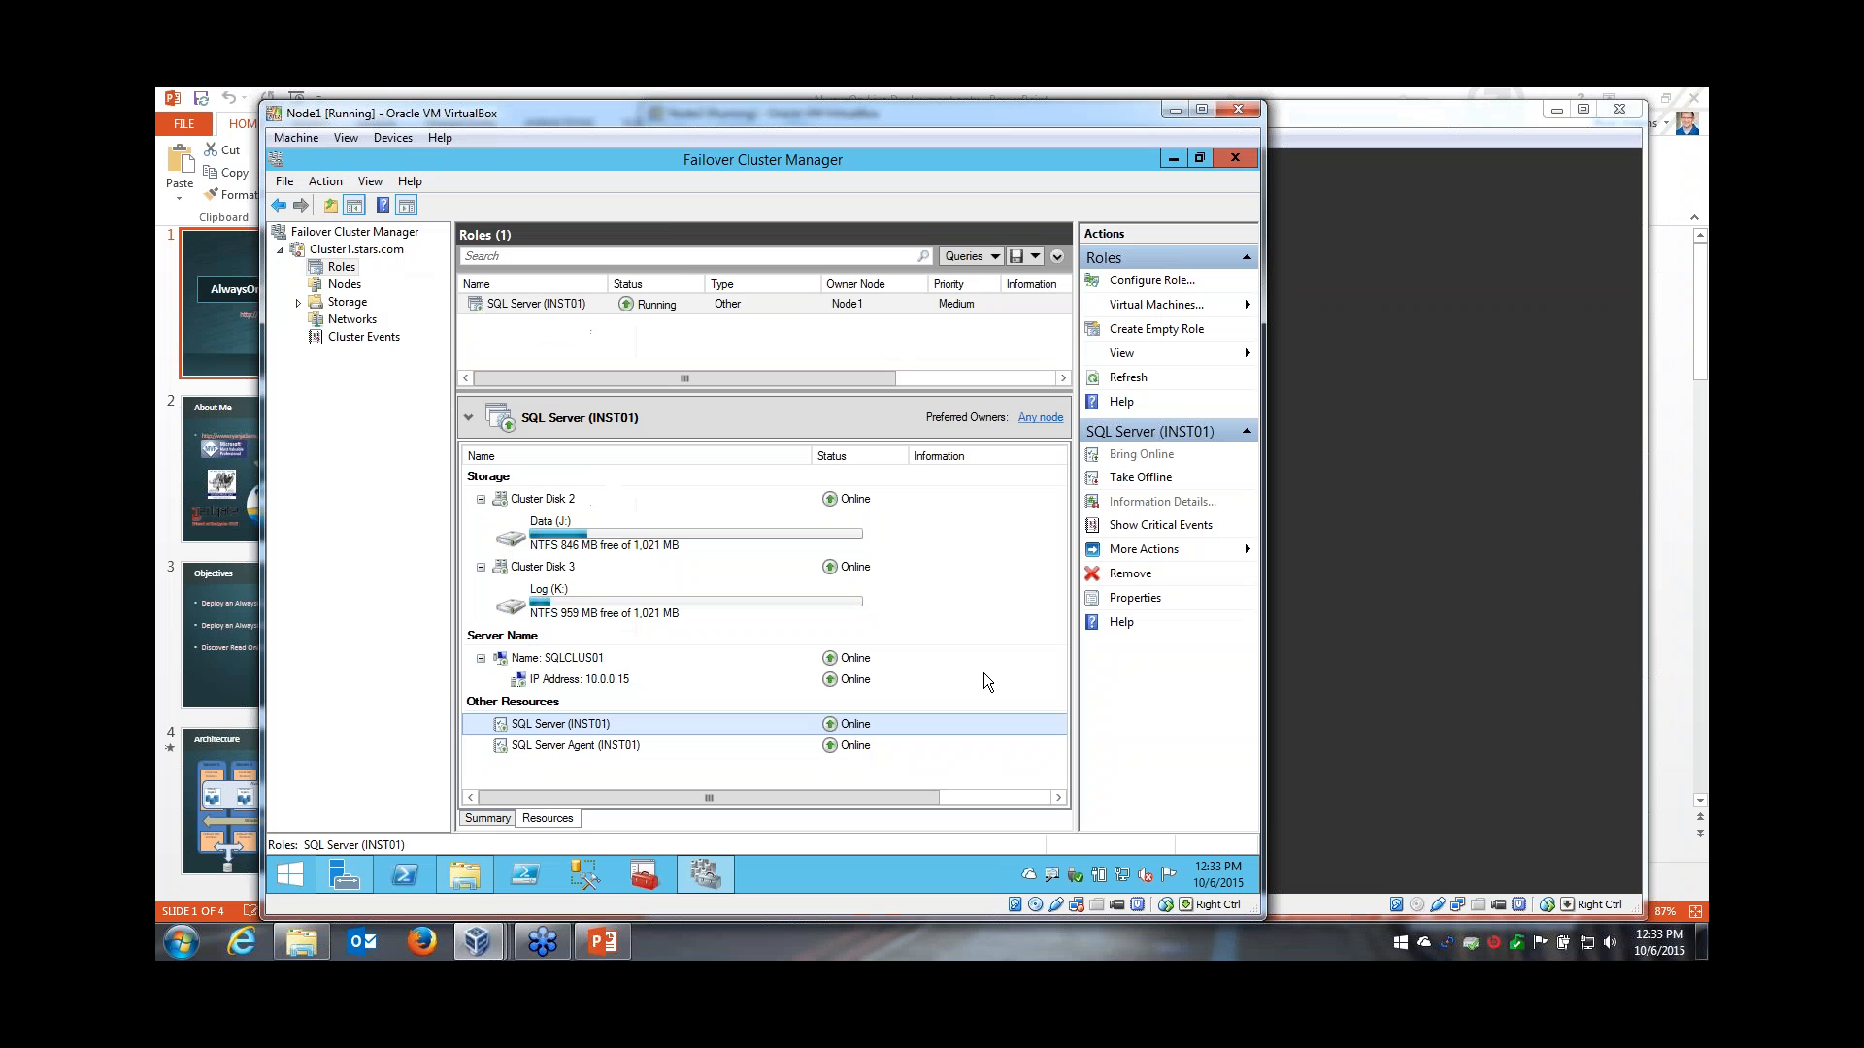
click(394, 137)
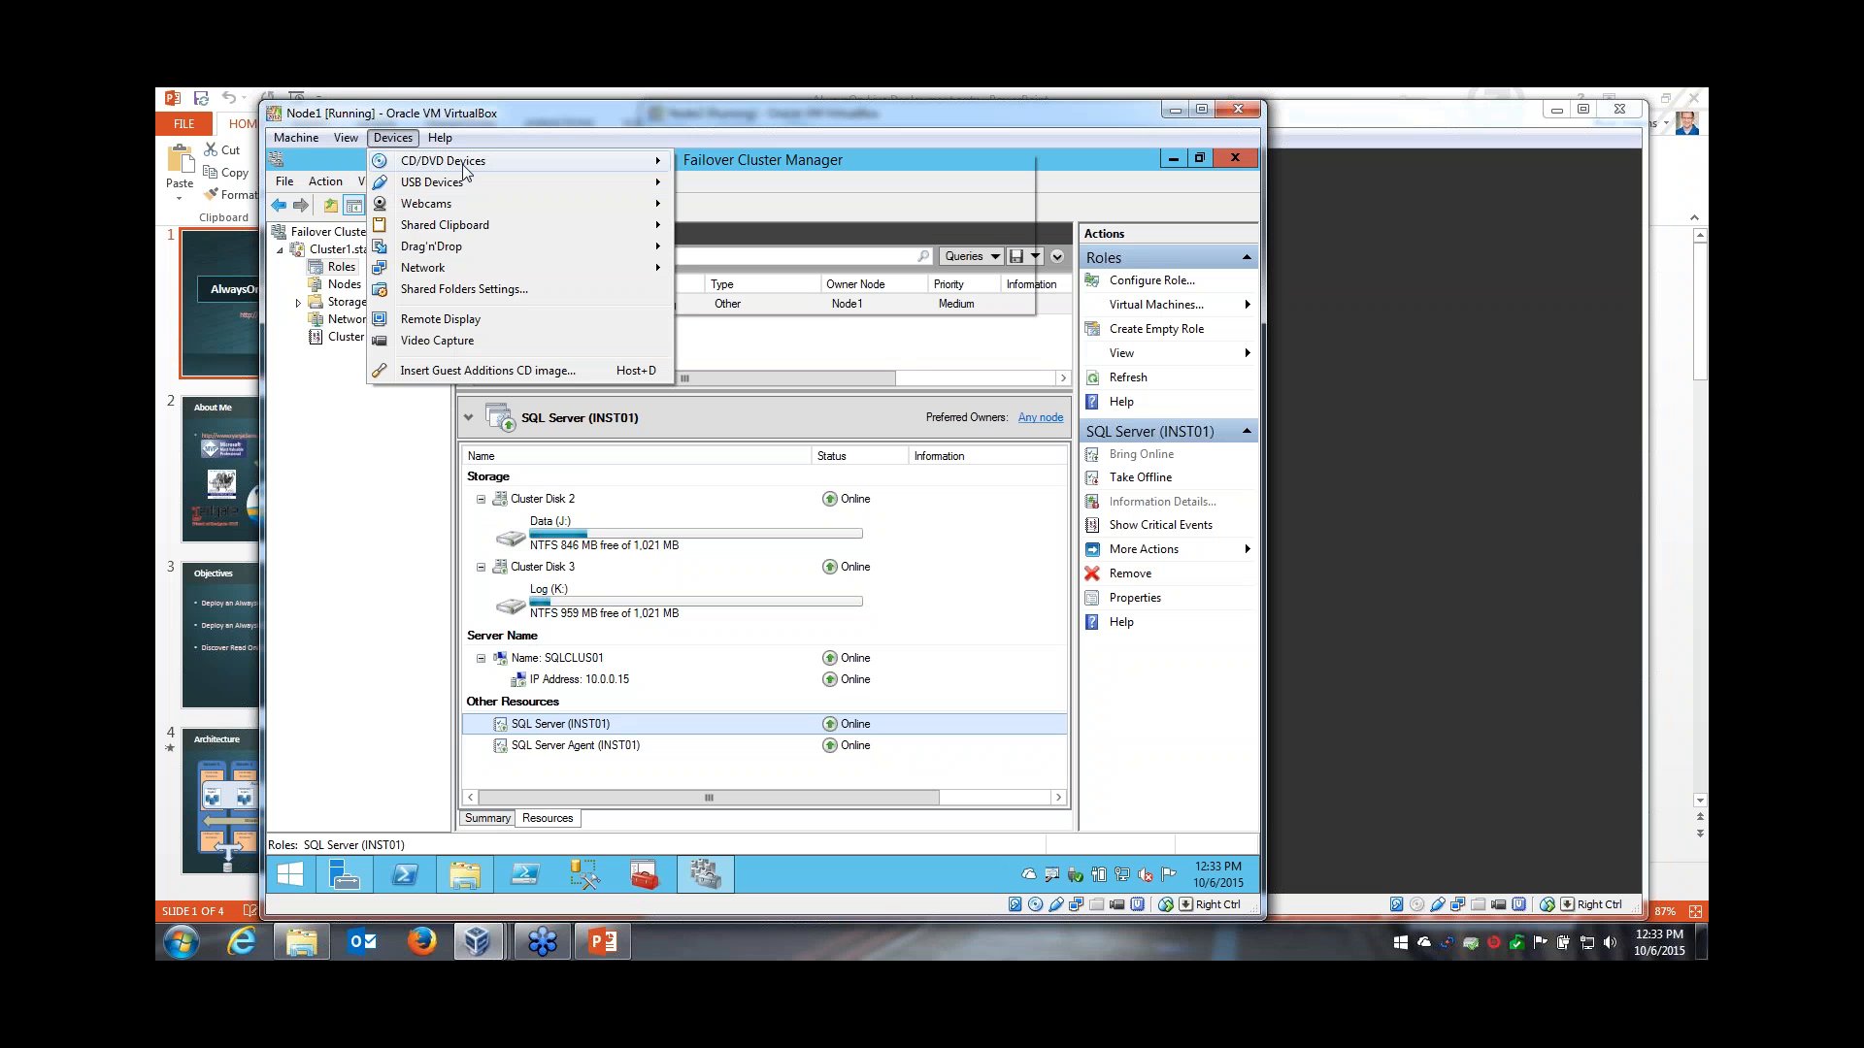
mouse_move(463, 171)
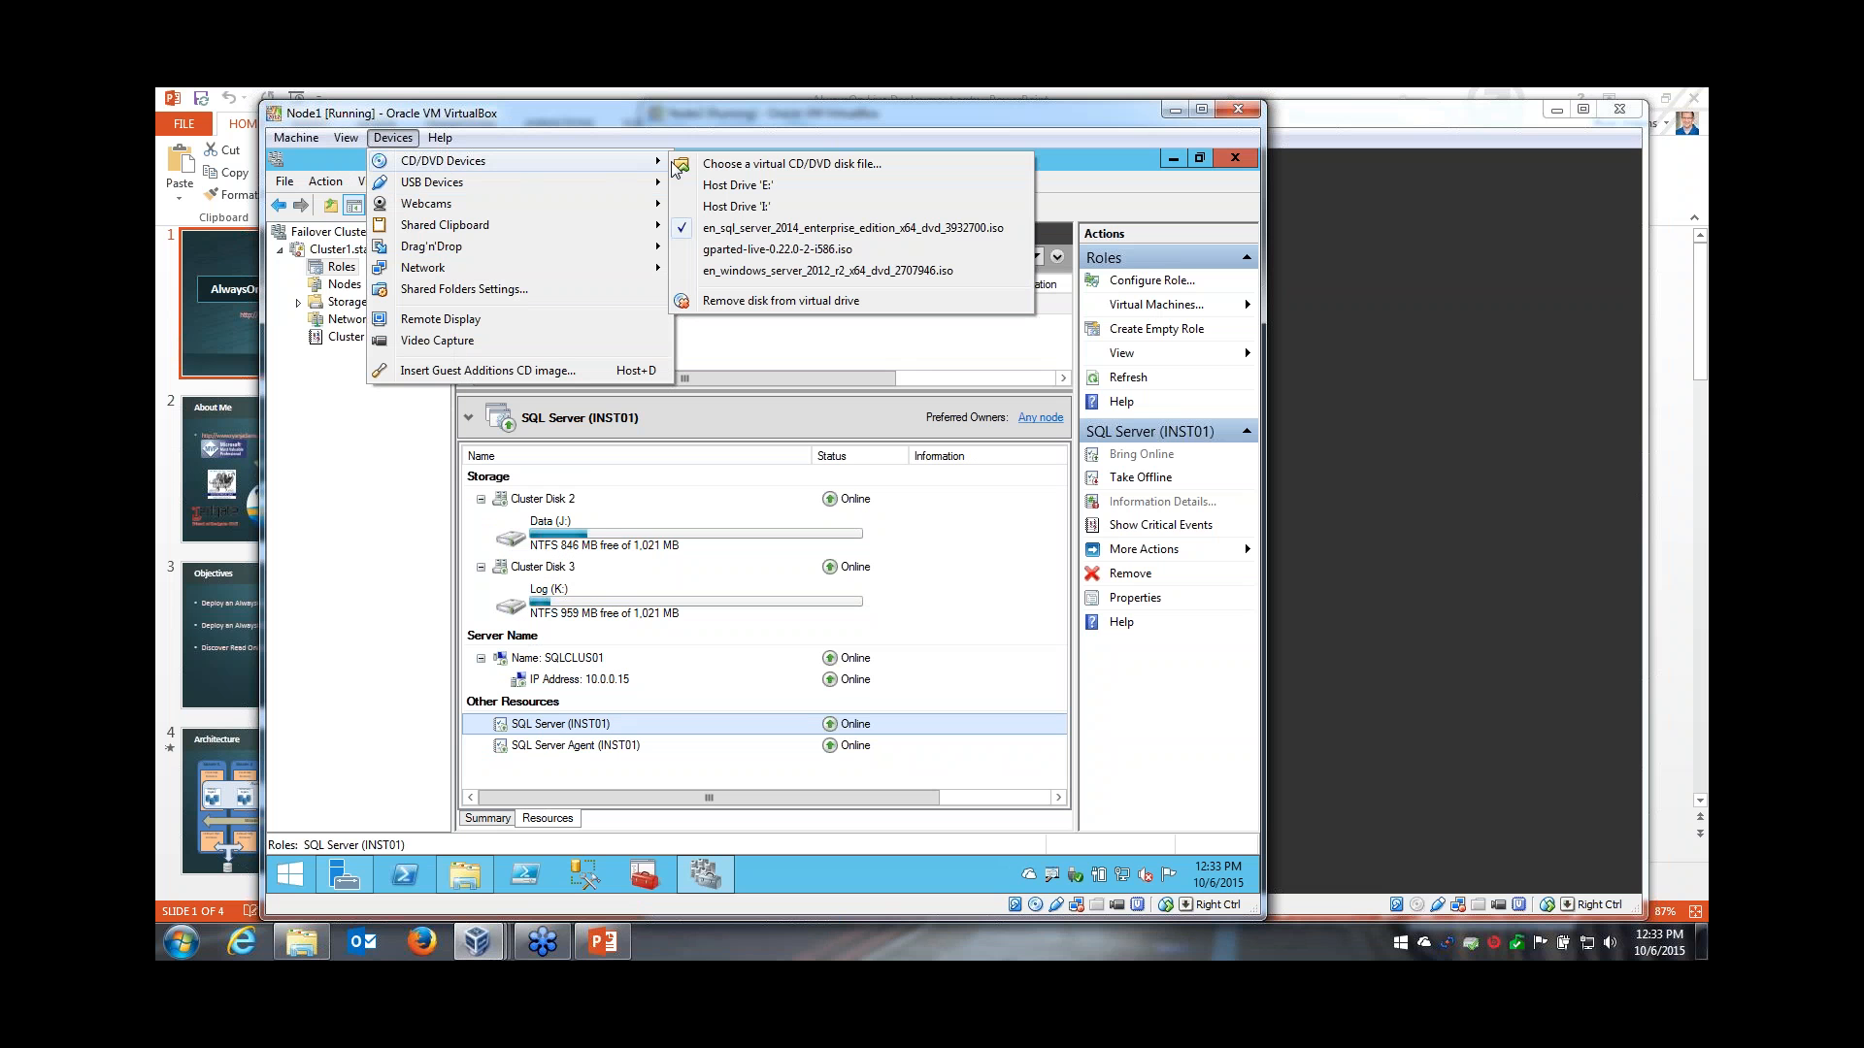
click(723, 301)
Switch to the Node2 virtual machine and sign in to Windows with the account password.
click(1297, 121)
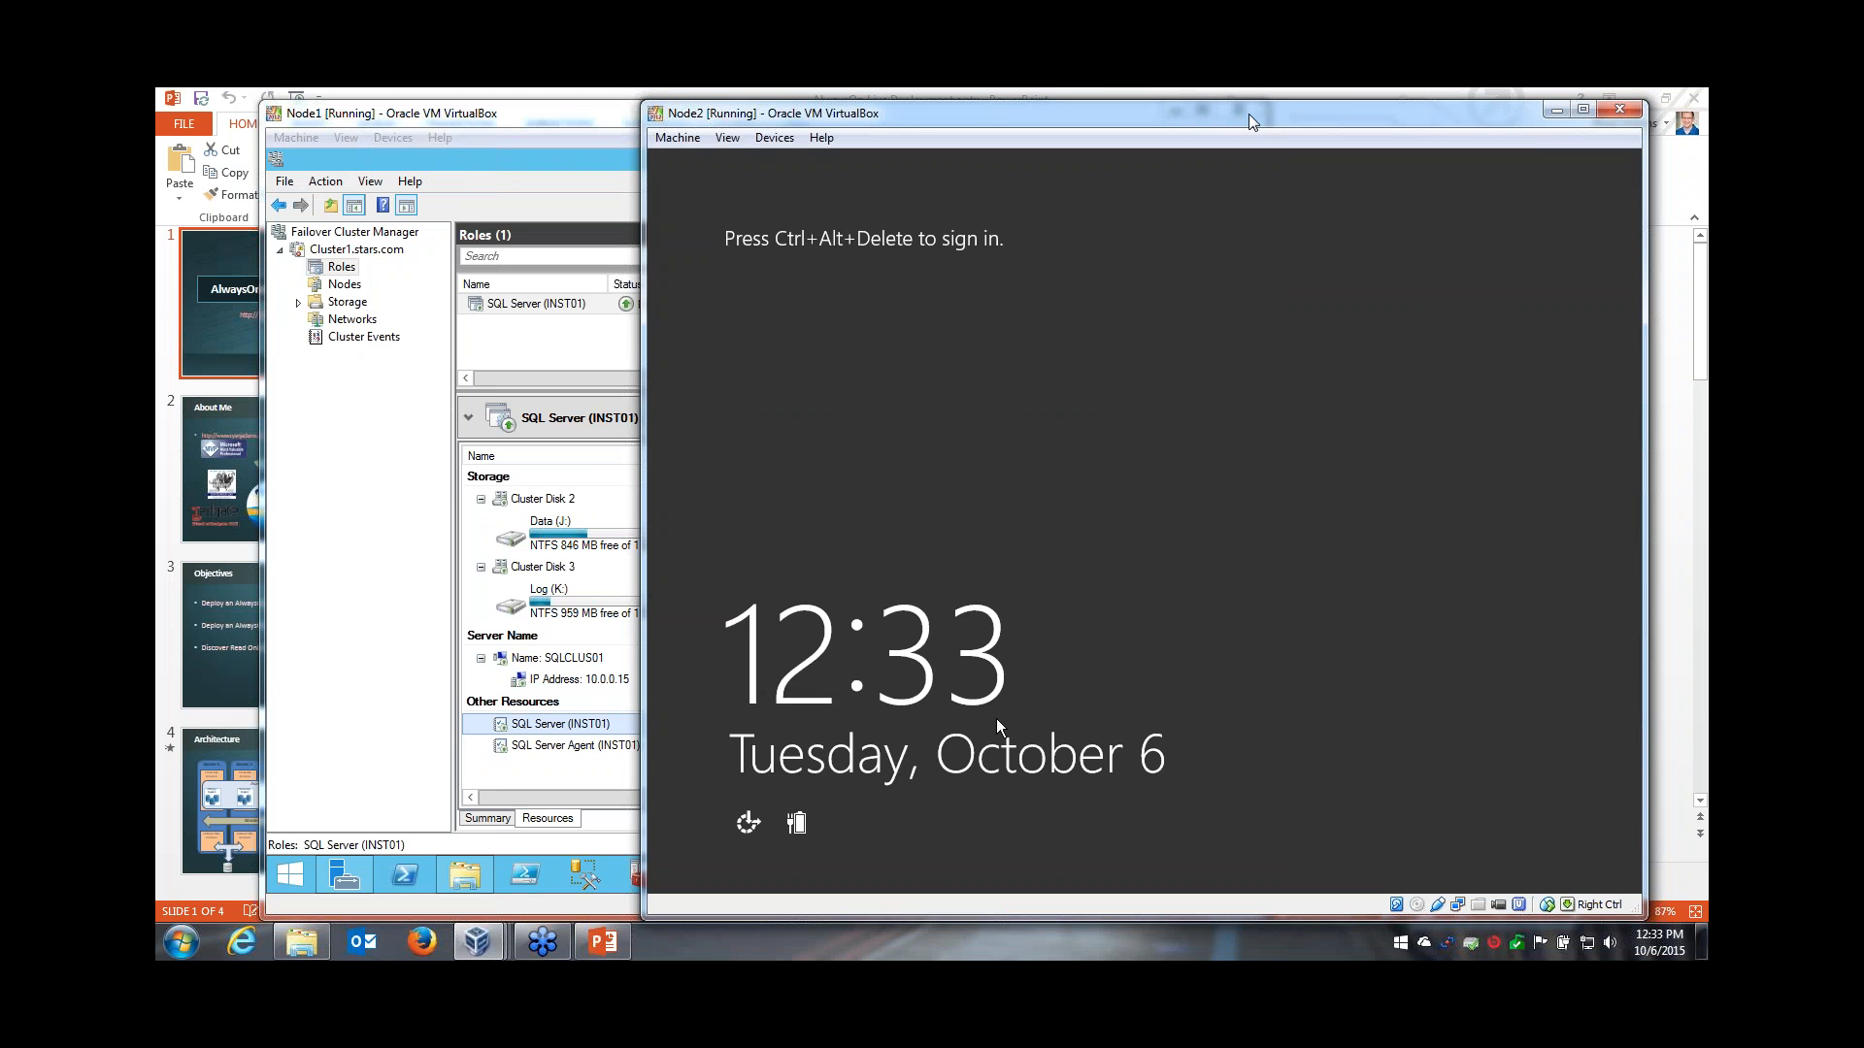
key(ctrl+Delete)
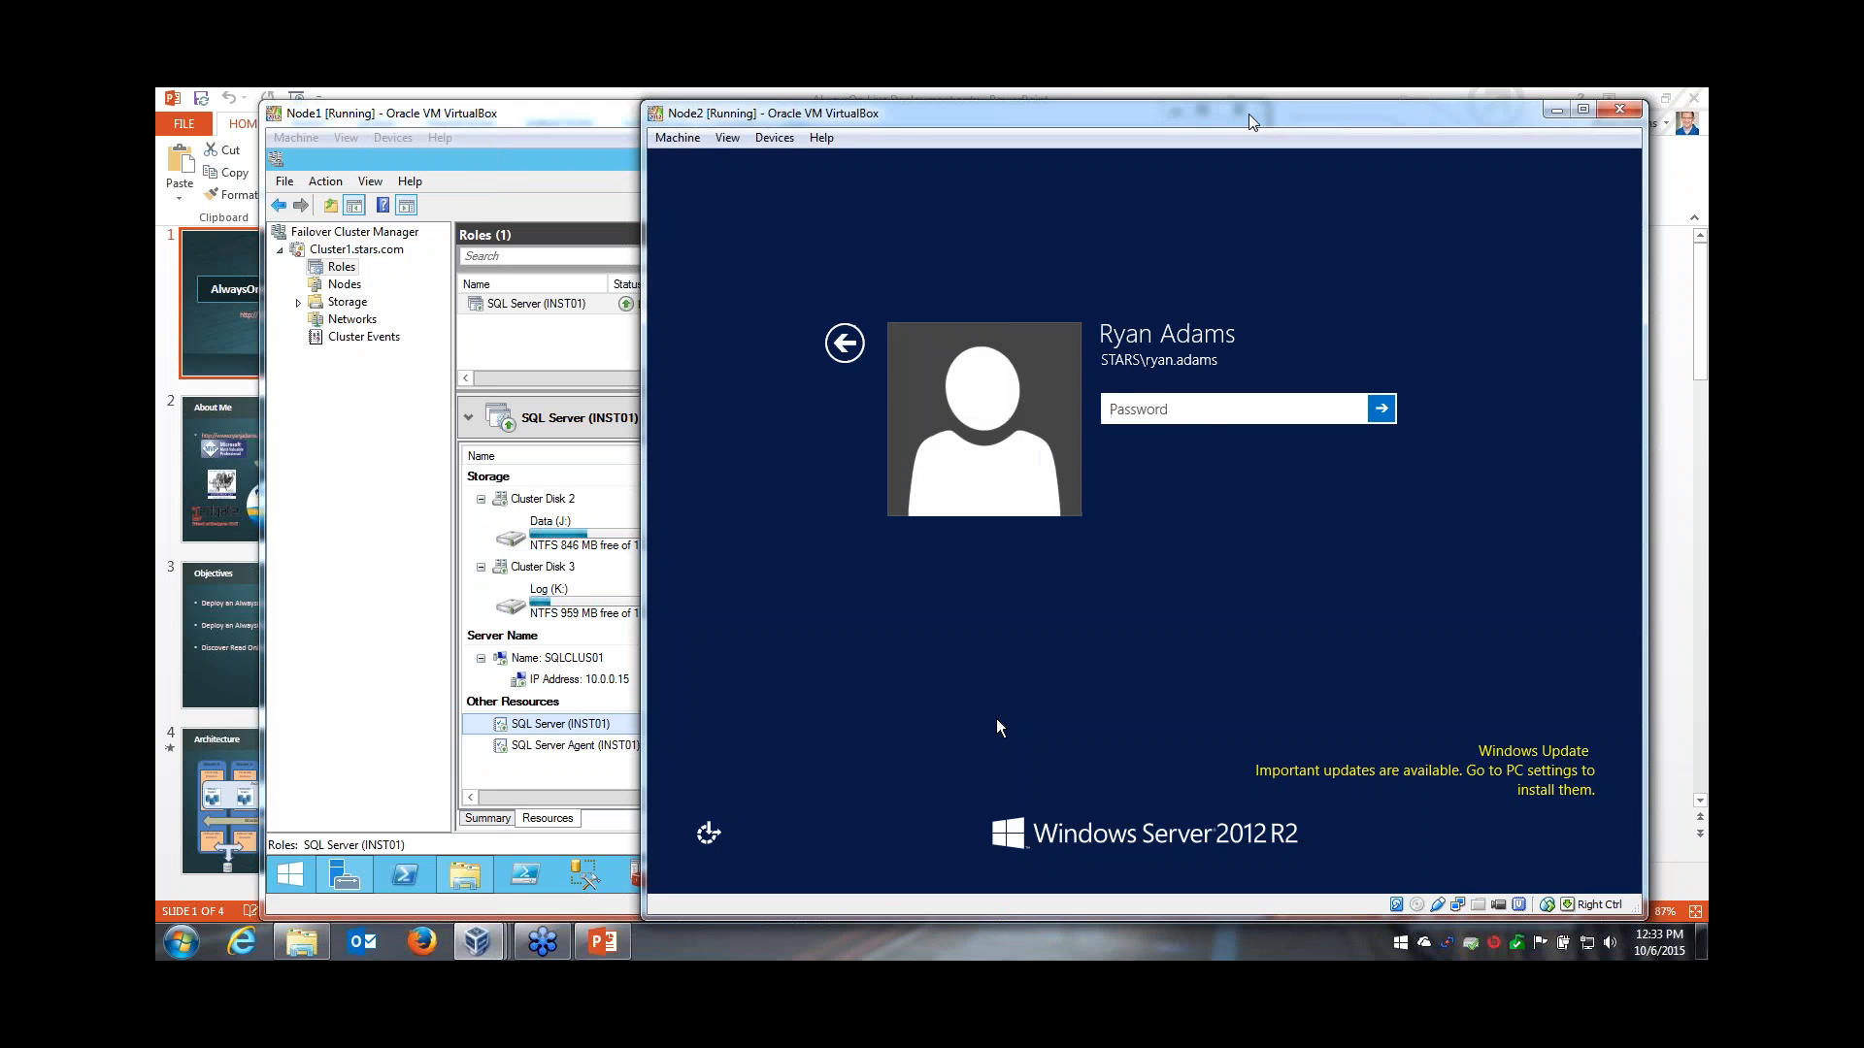
text(••••••••••)
key(Return)
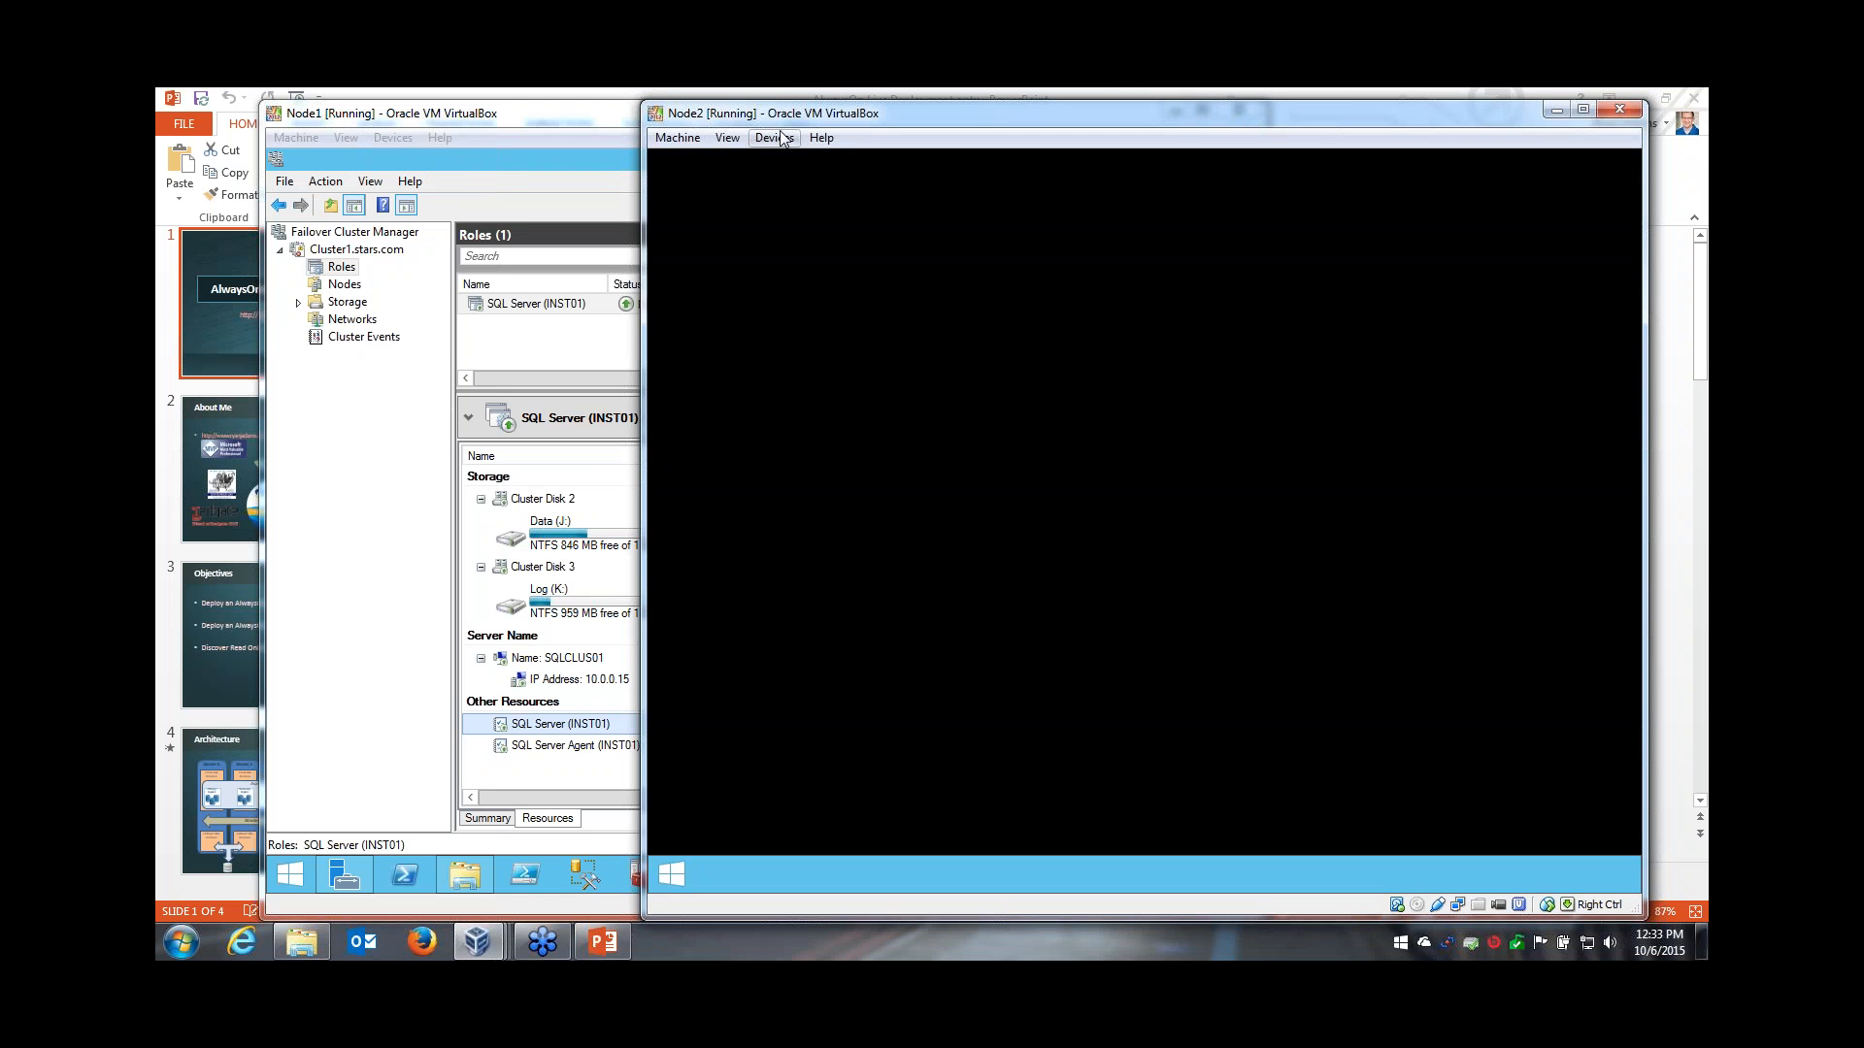
Mount en_sql_server_2014_enterprise_edition_x64_dvd_3932700.iso on Node2 and launch SQL Server 2014 setup, allowing it to make changes.
click(774, 138)
mouse_move(825, 161)
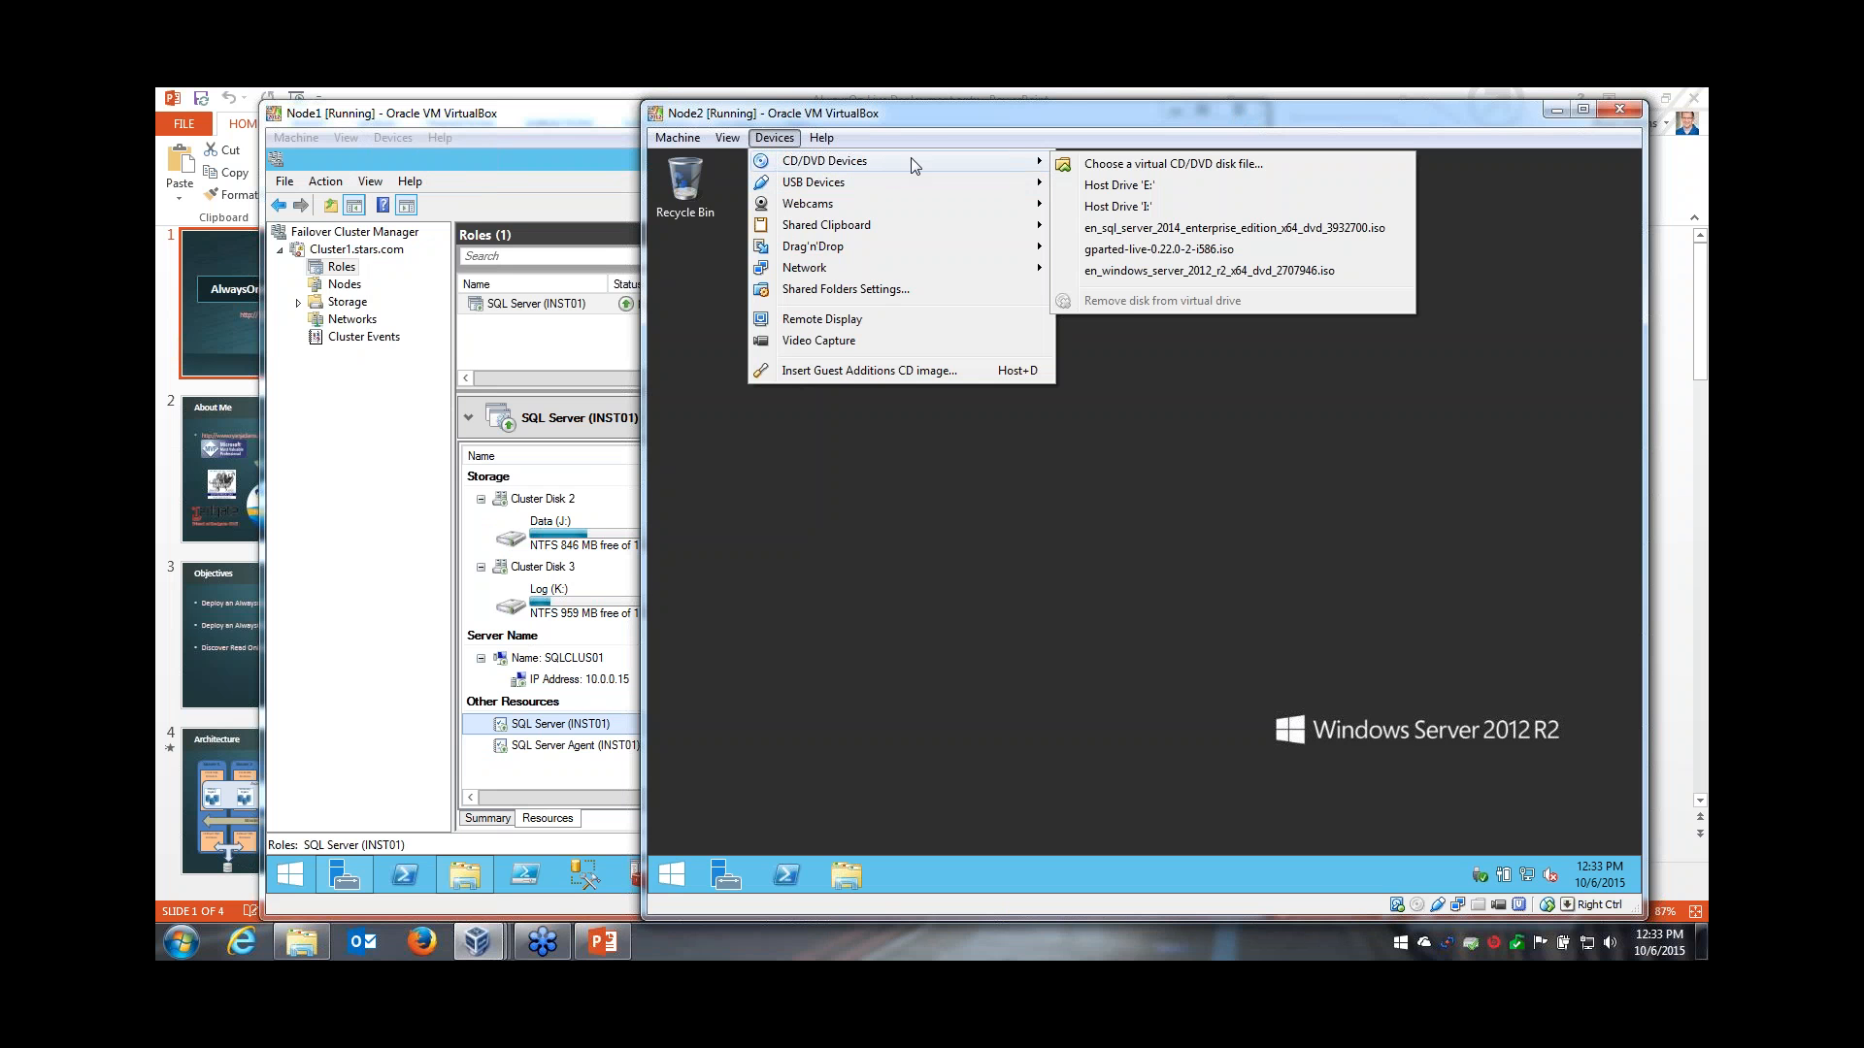
click(1131, 228)
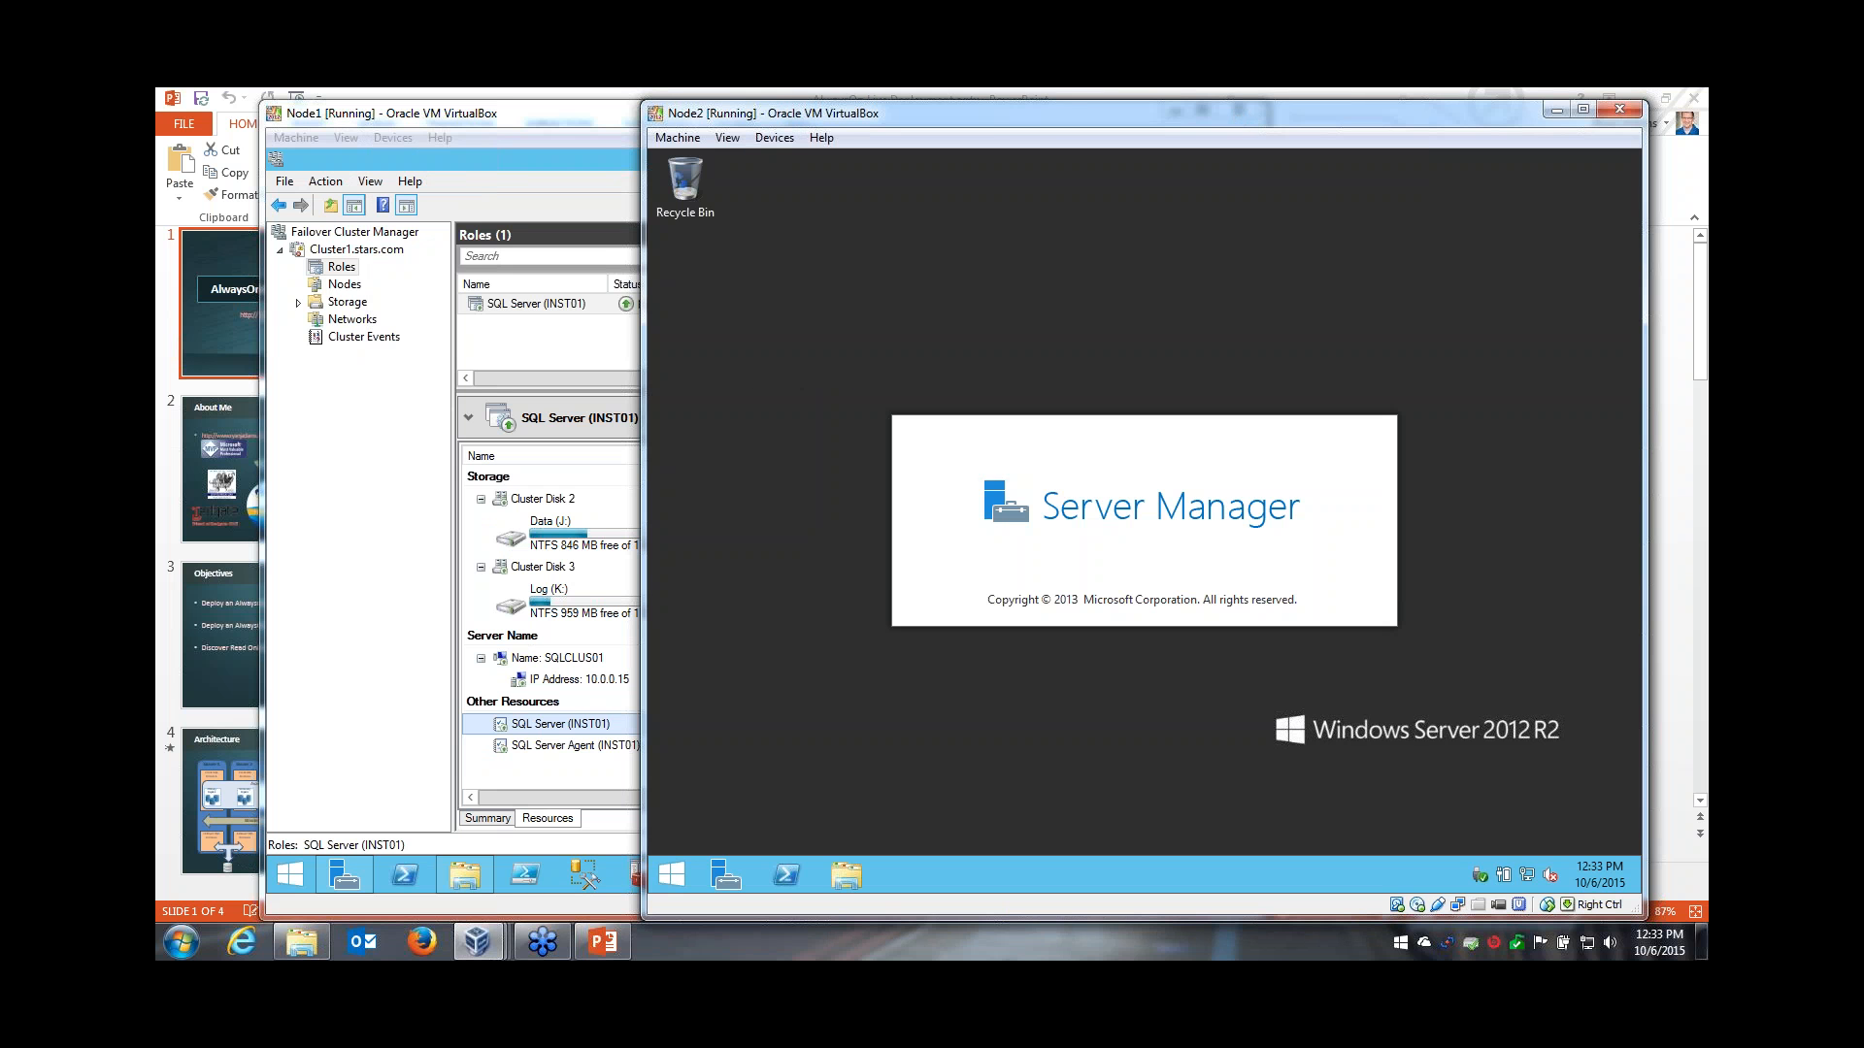
click(1354, 215)
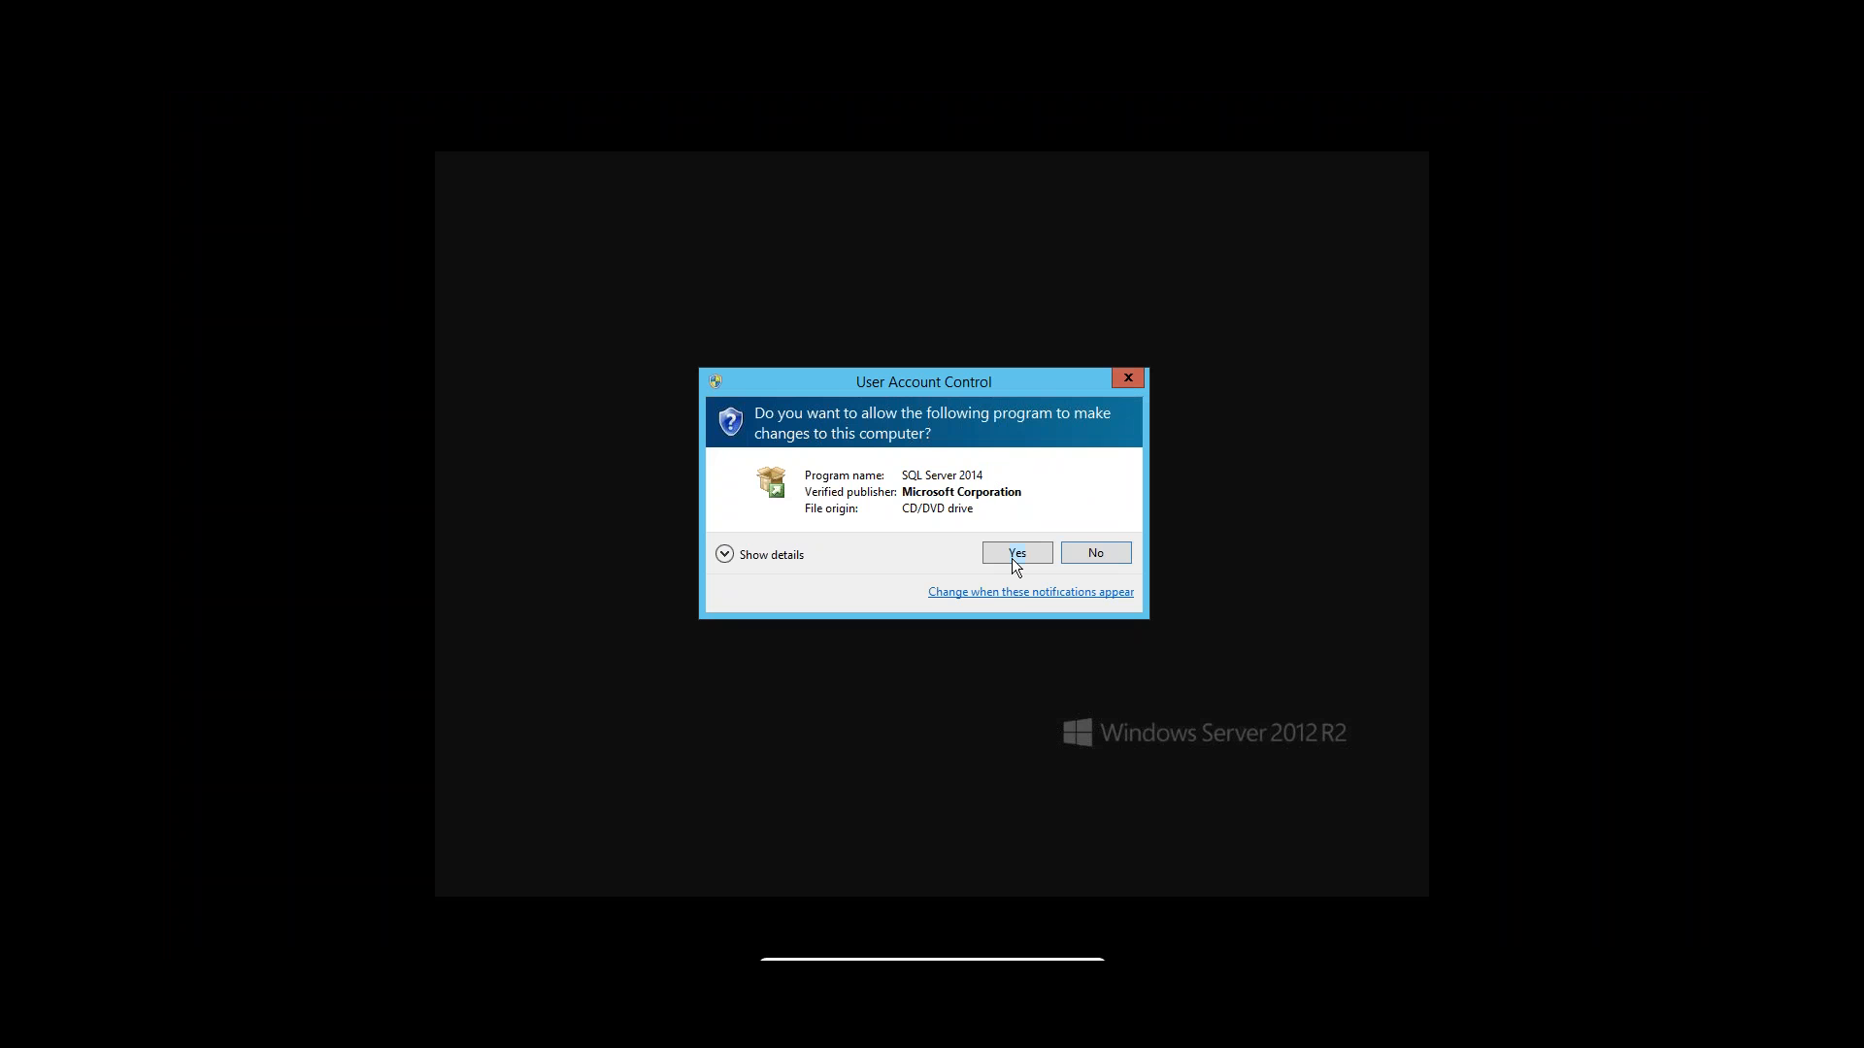
click(1012, 557)
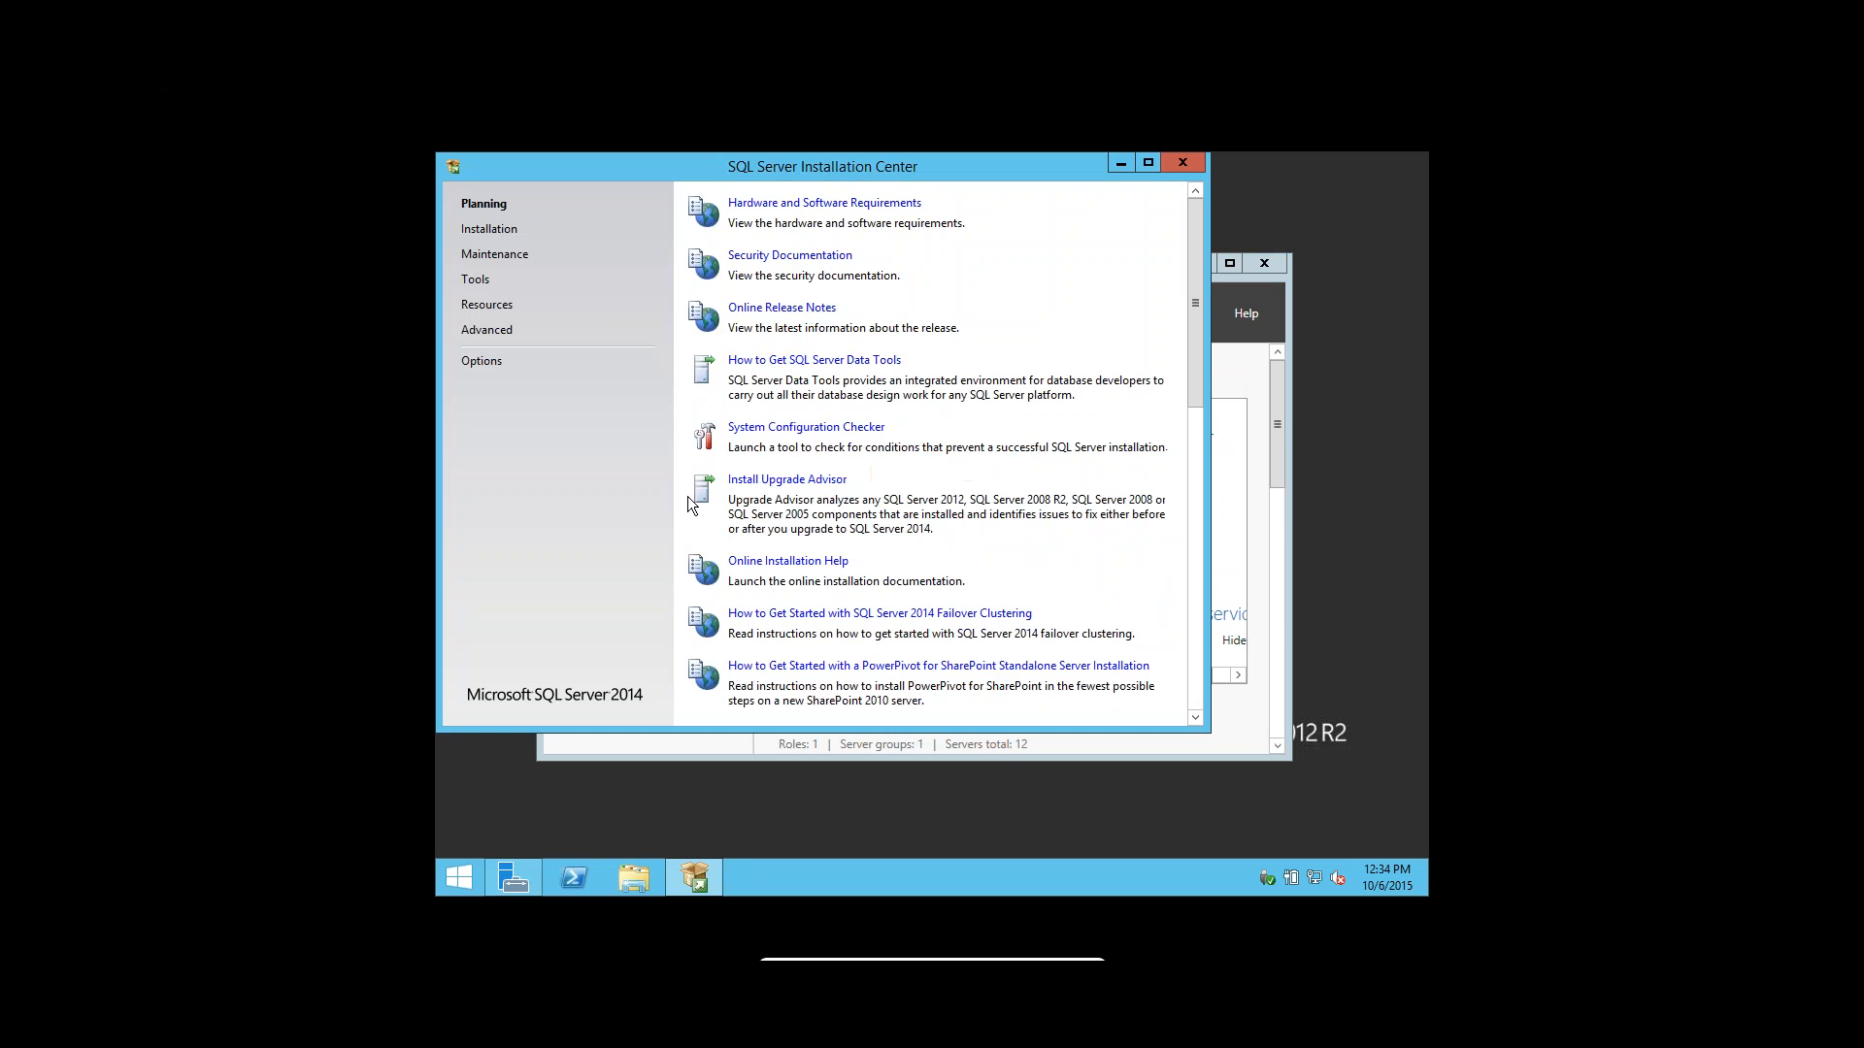
Start adding this node to a SQL Server failover cluster and continue past the Add Node Rules to the product key page.
click(490, 231)
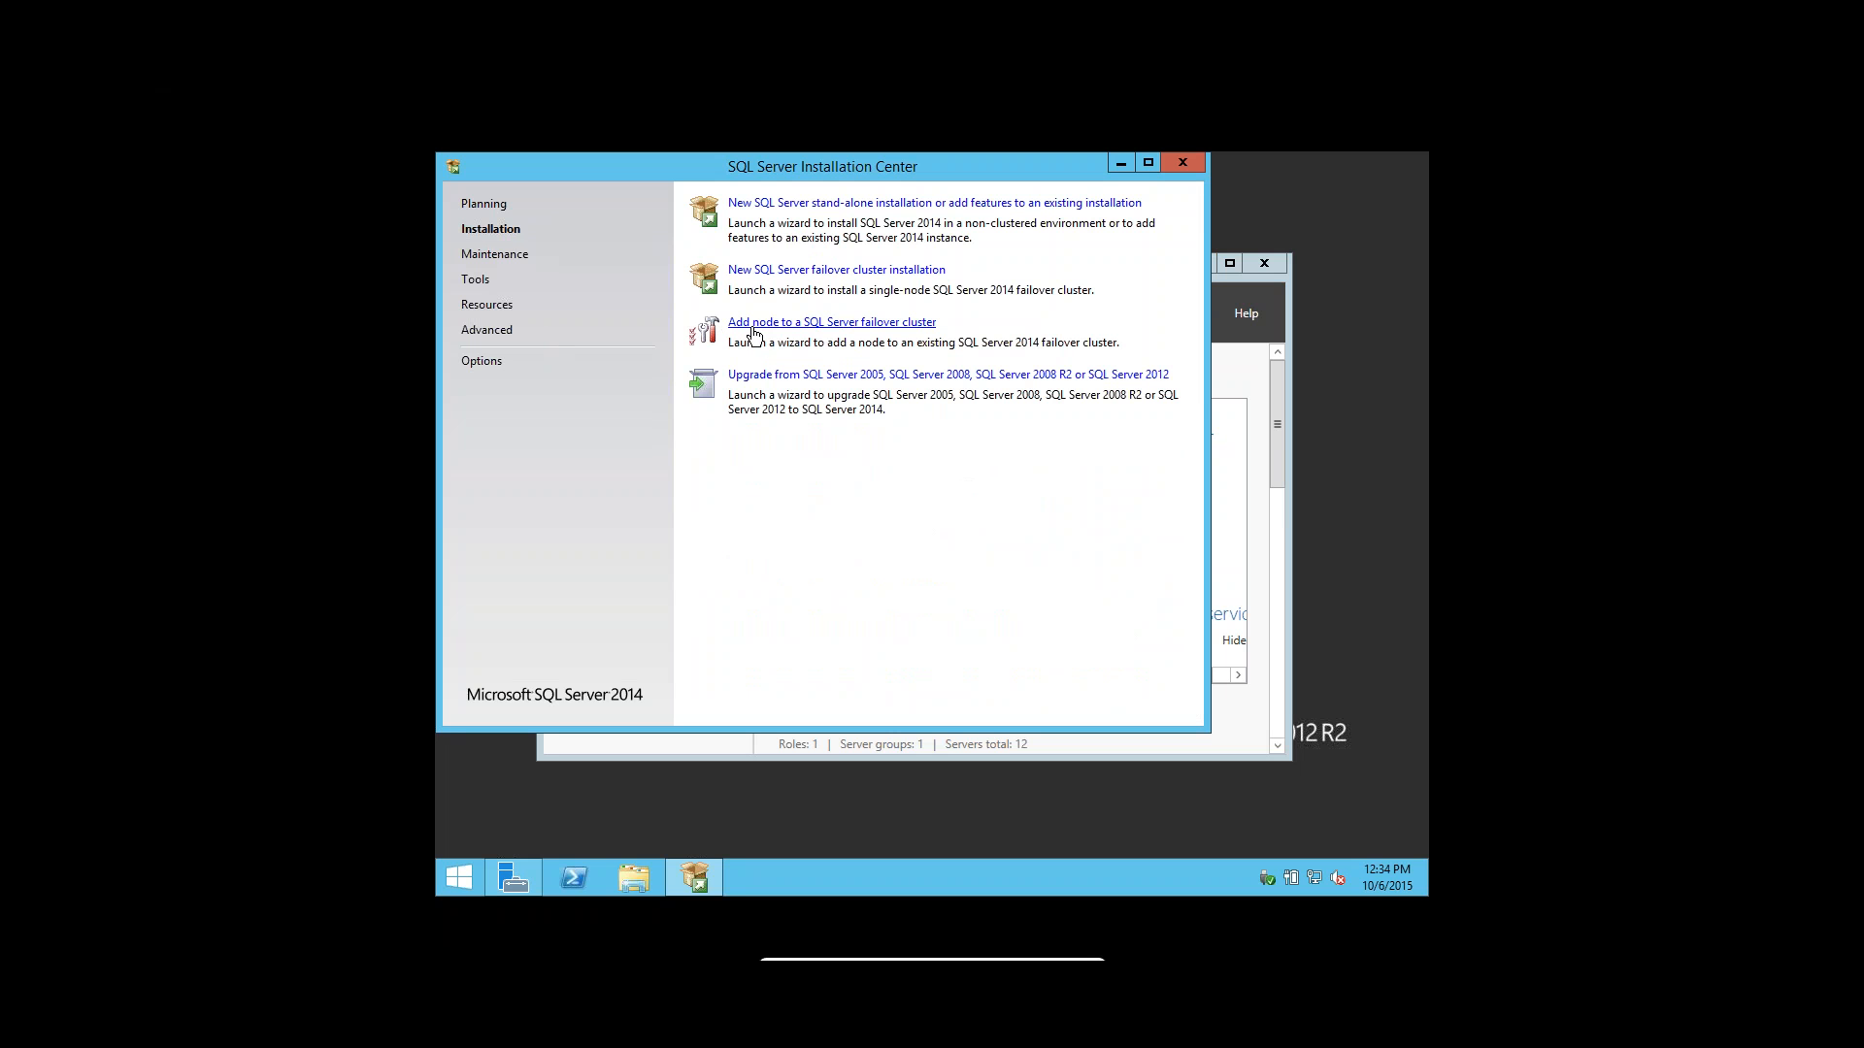
click(858, 326)
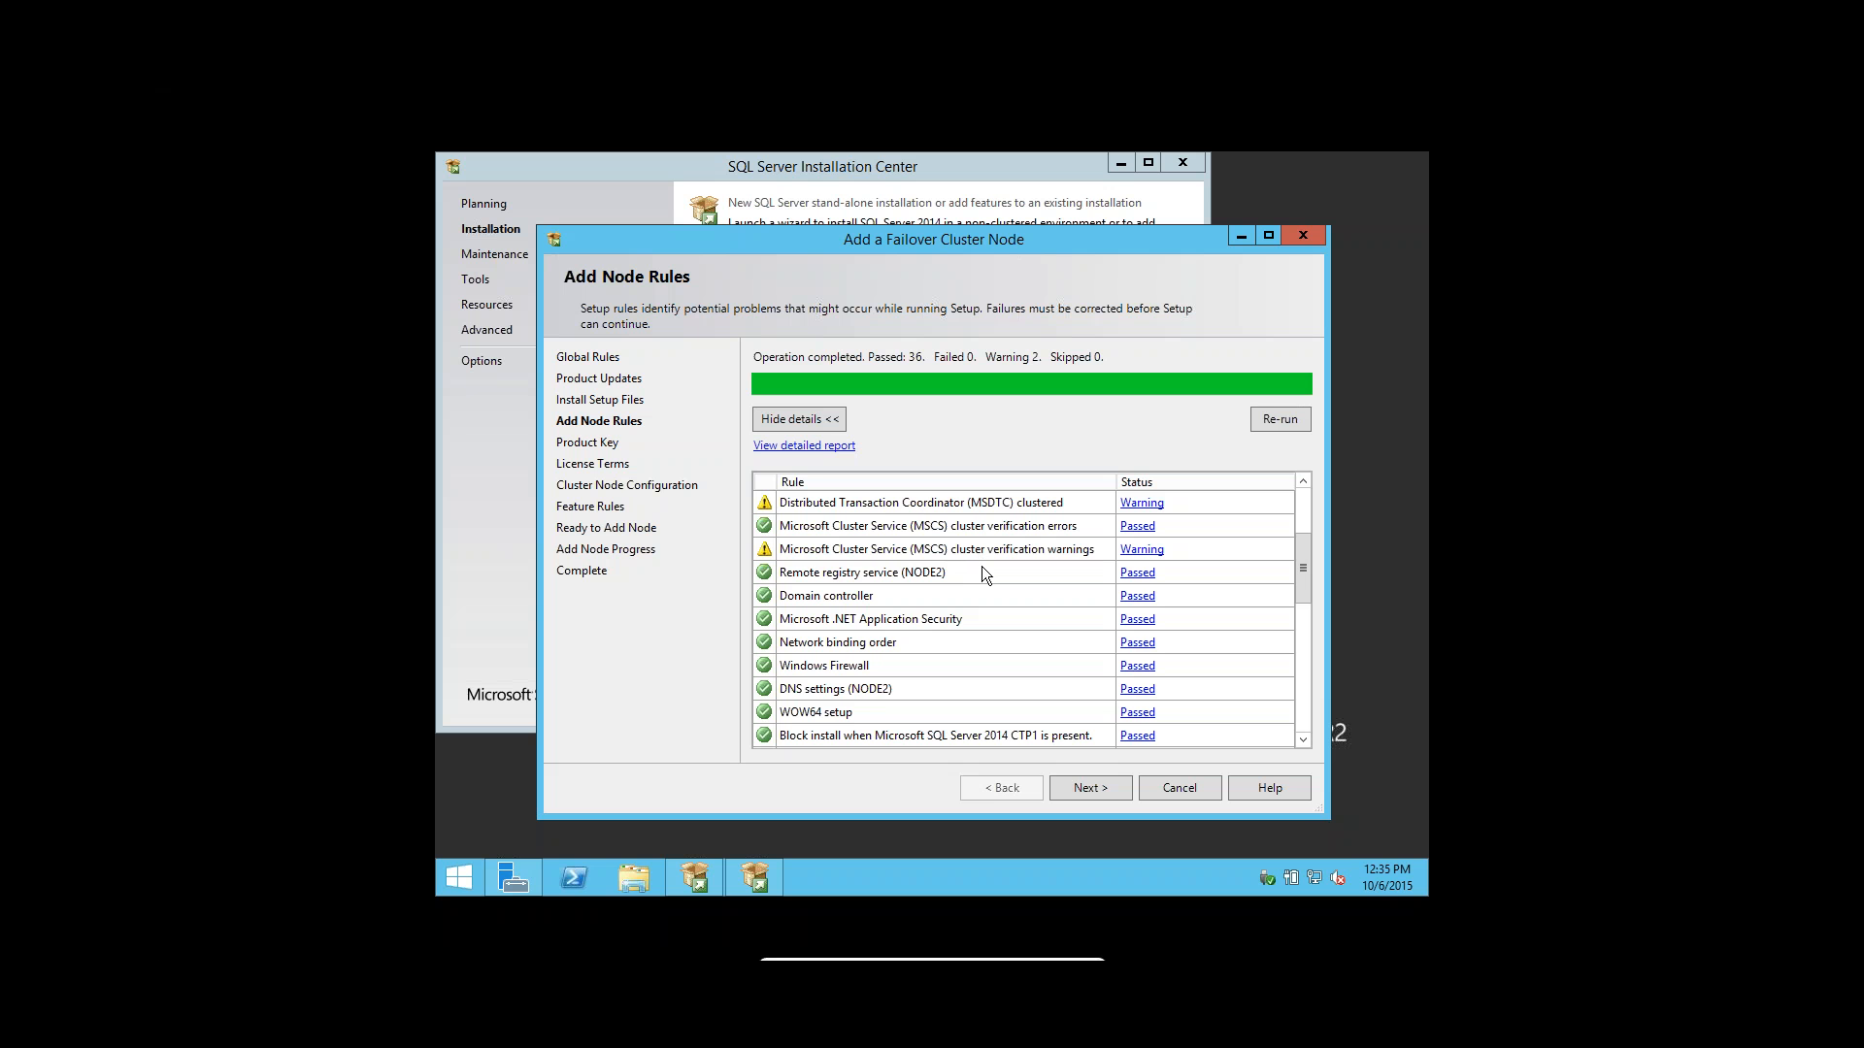
click(1078, 788)
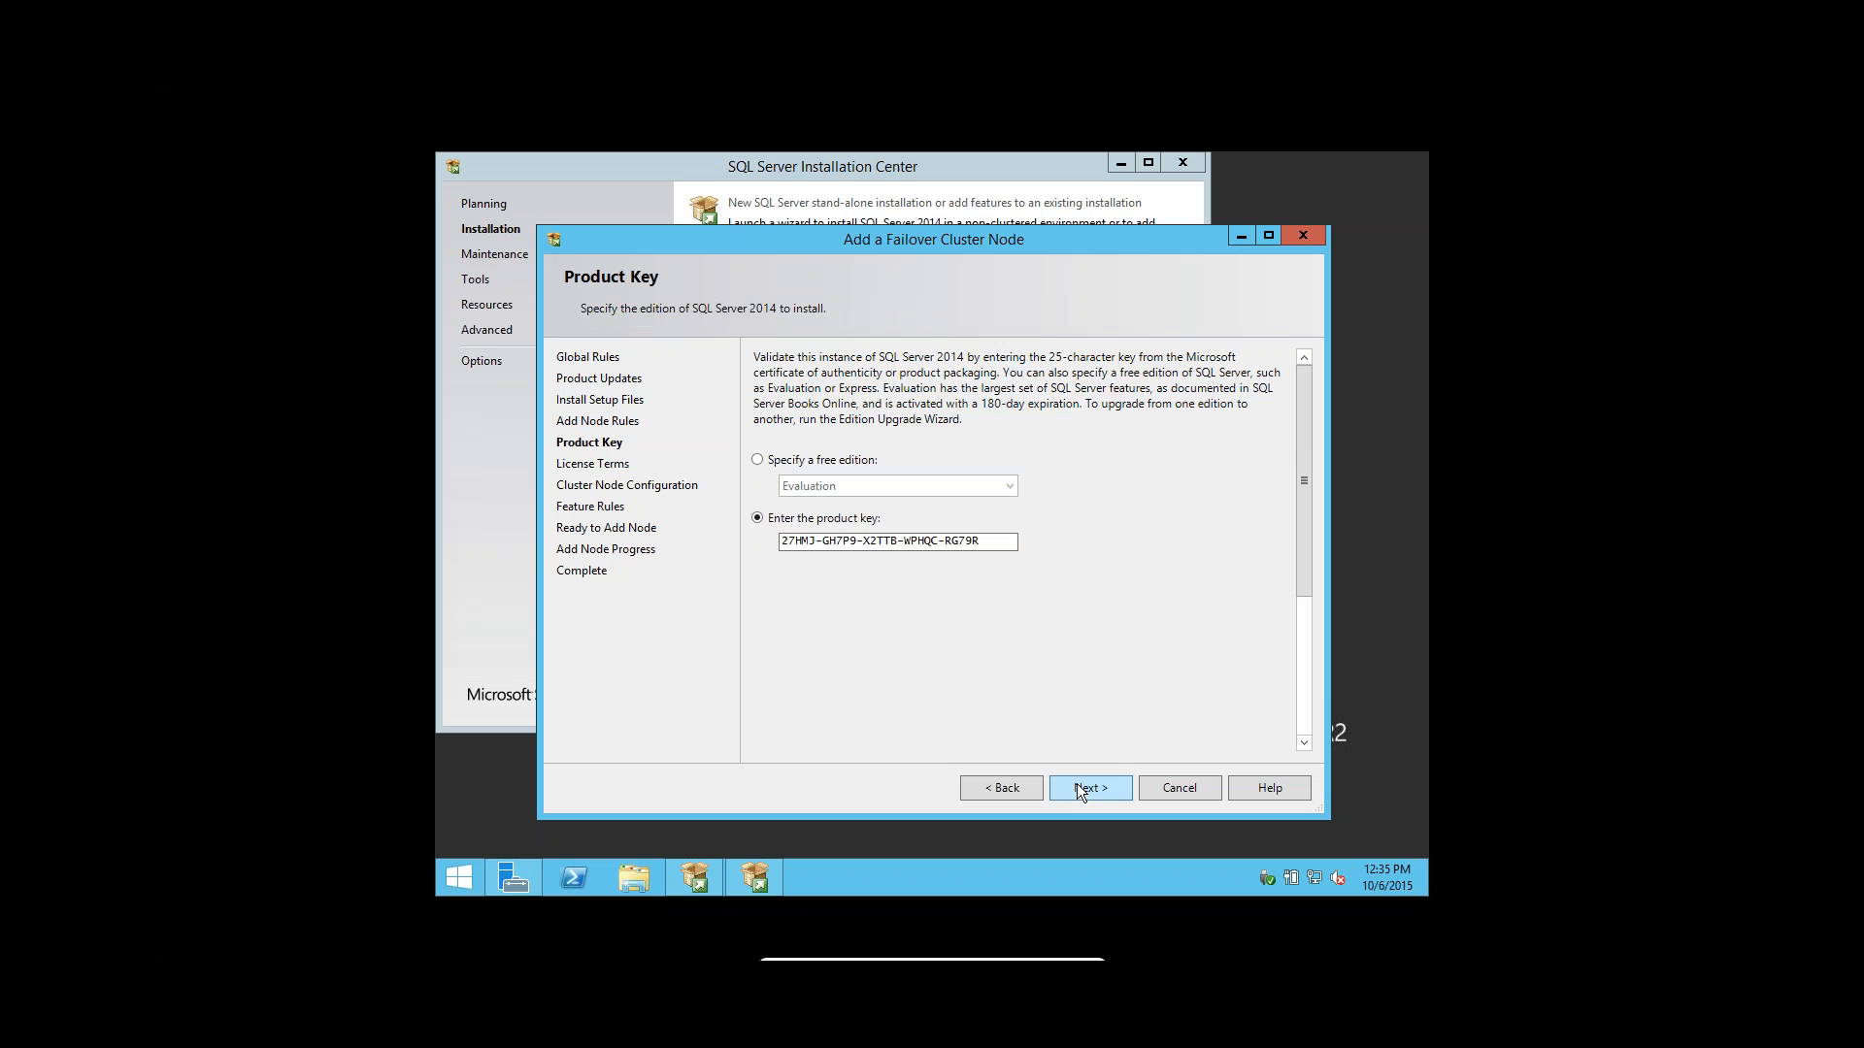
Keep the prefilled product key, accept the SQL Server 2014 license terms, and continue to the cluster node configuration.
click(1077, 787)
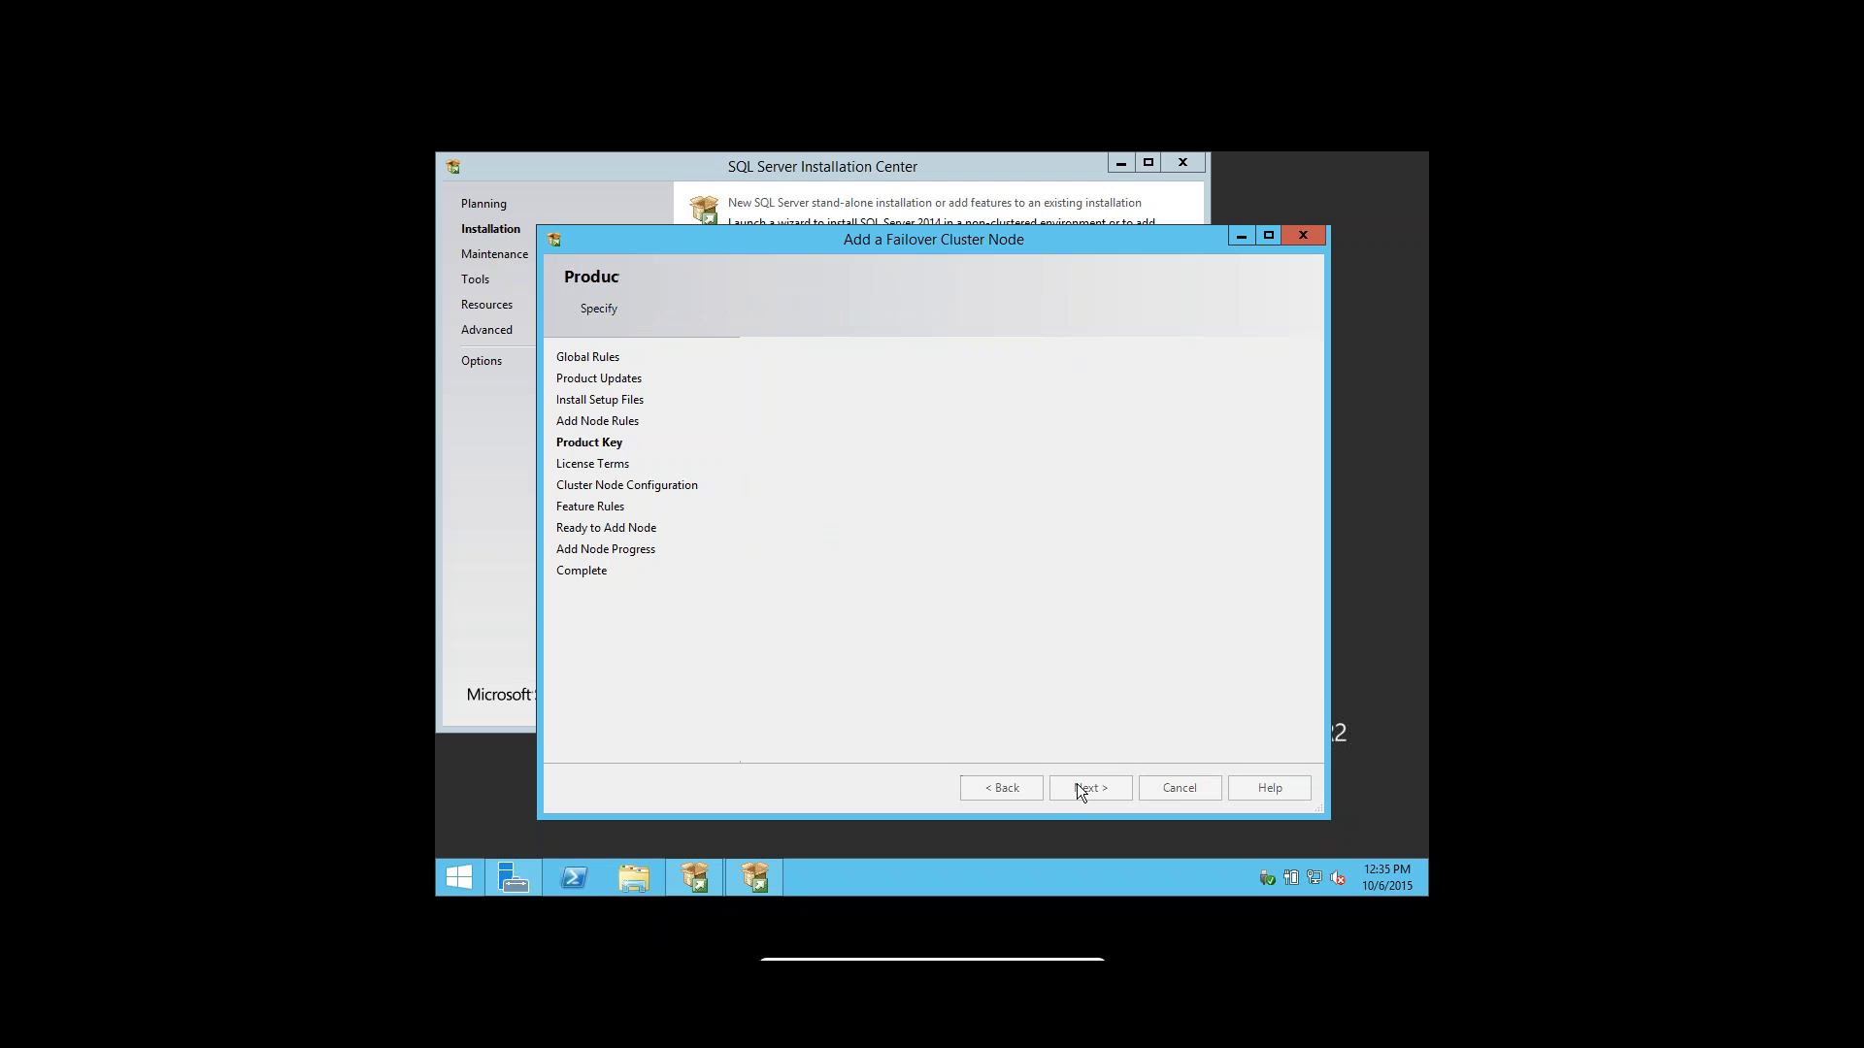
click(878, 601)
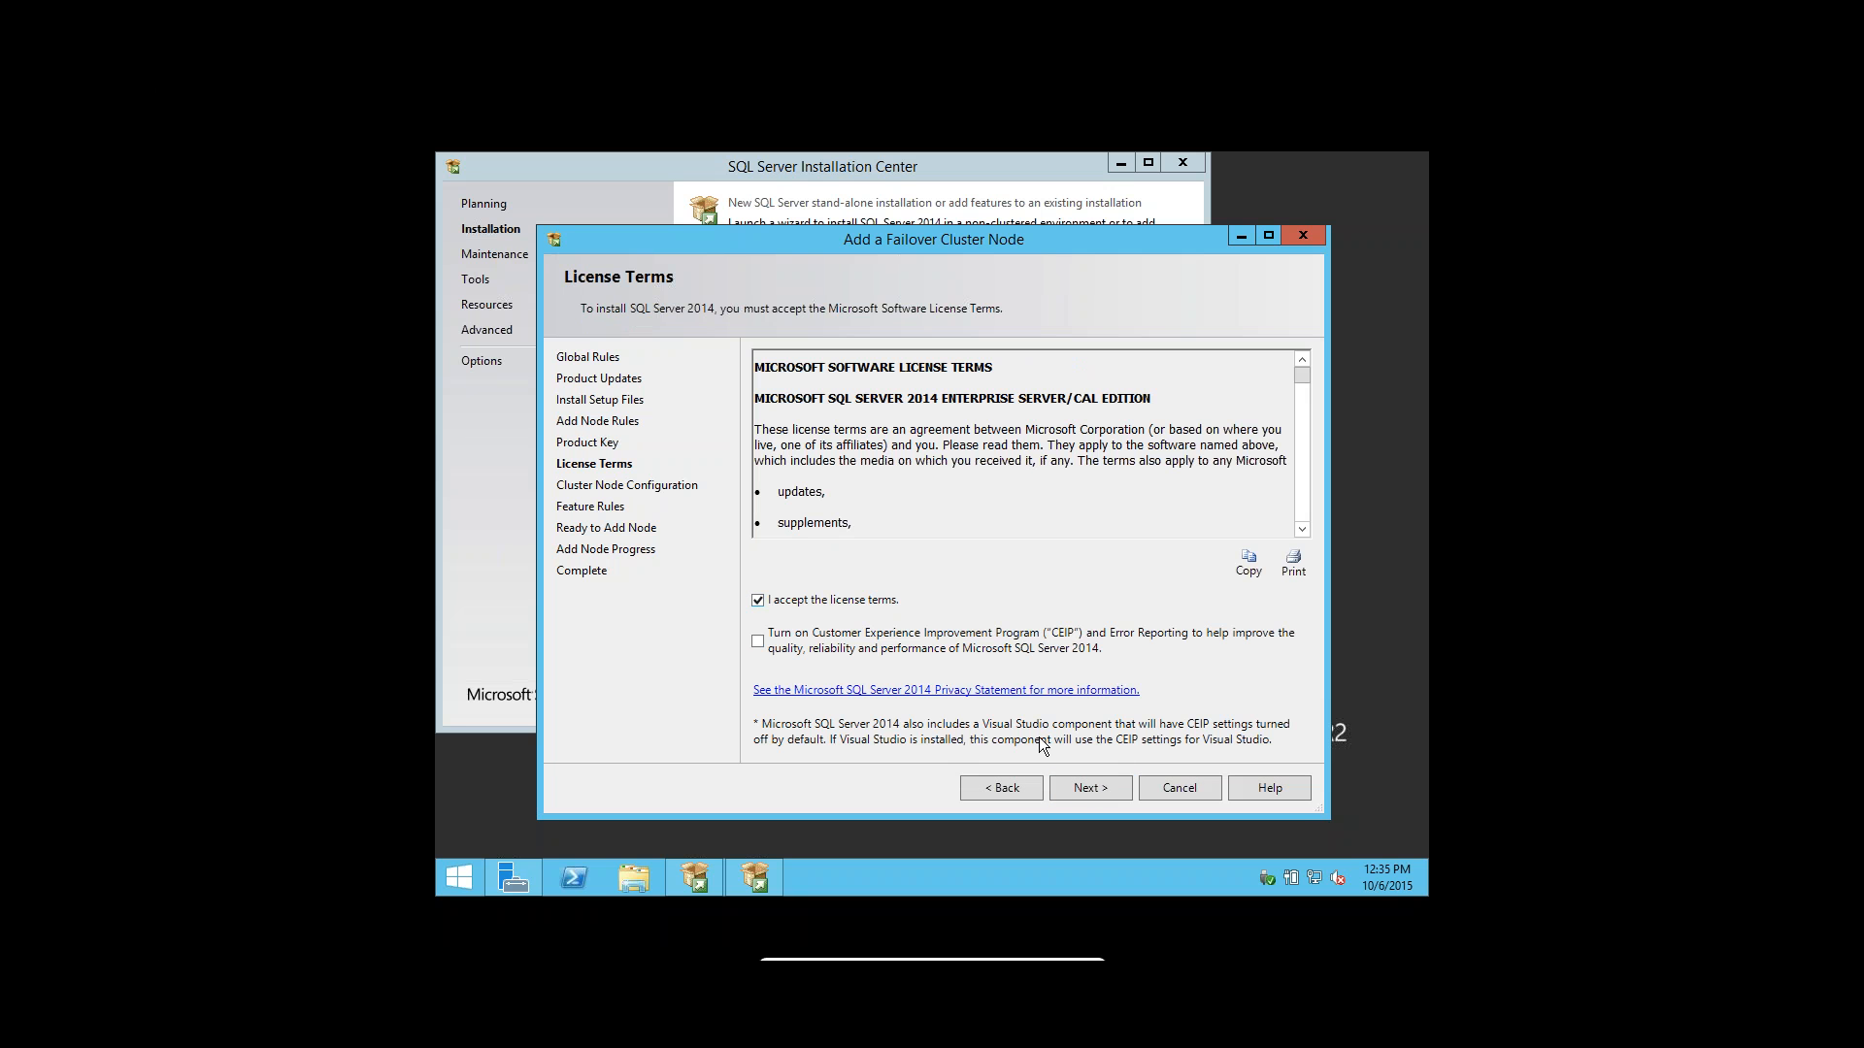
click(1081, 789)
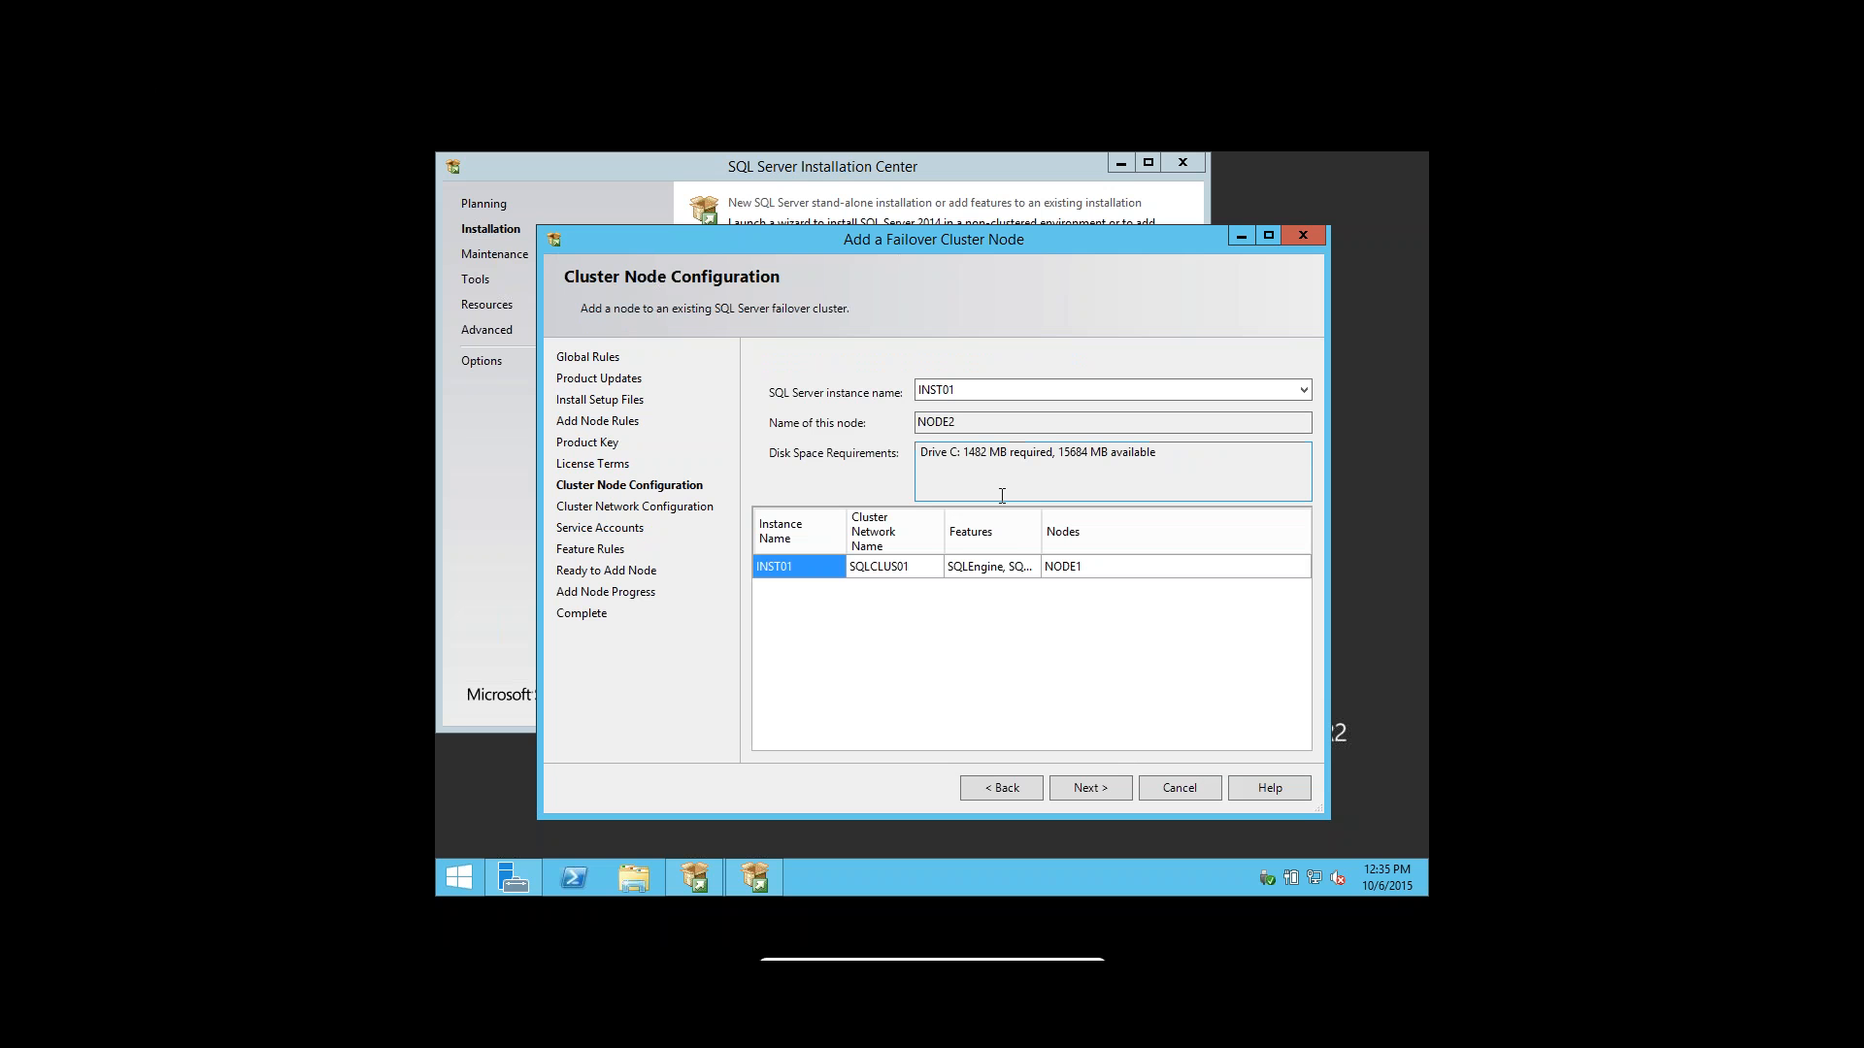
Choose INST01 as the instance for NODE2 to join and accept the existing cluster network settings.
click(1041, 392)
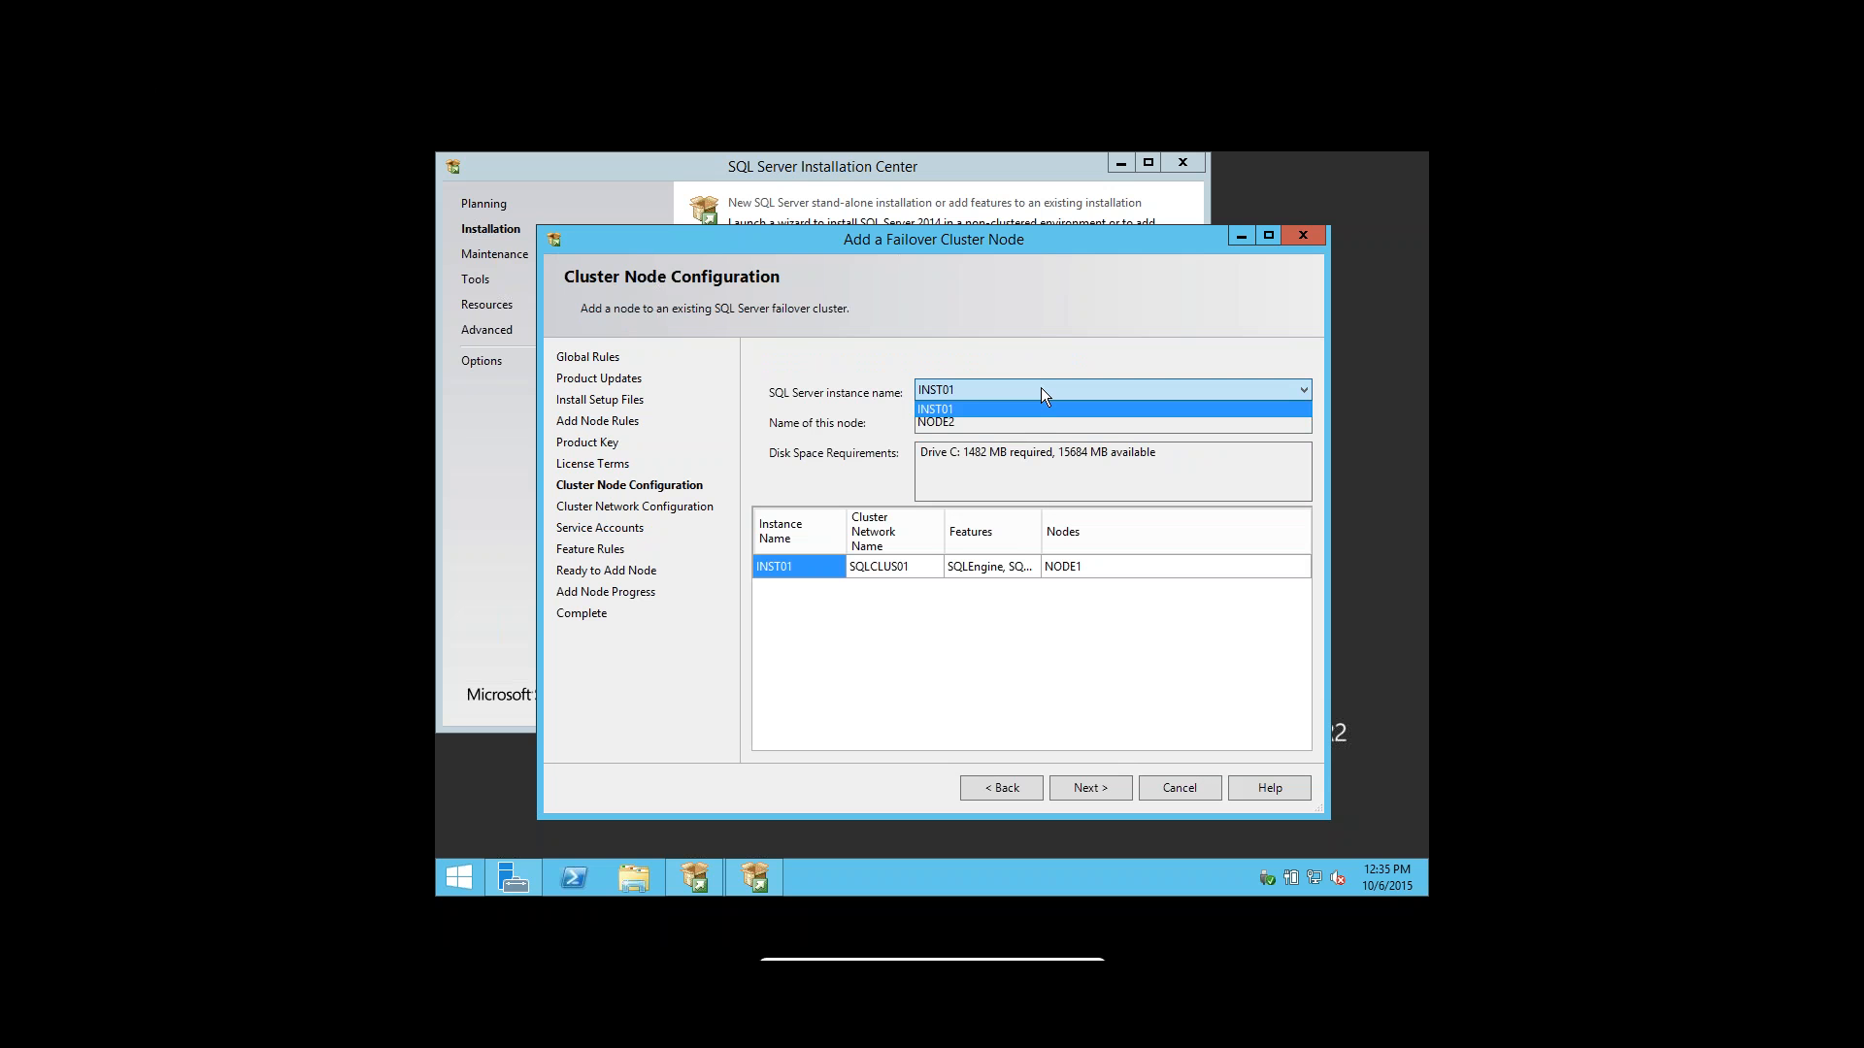
click(977, 395)
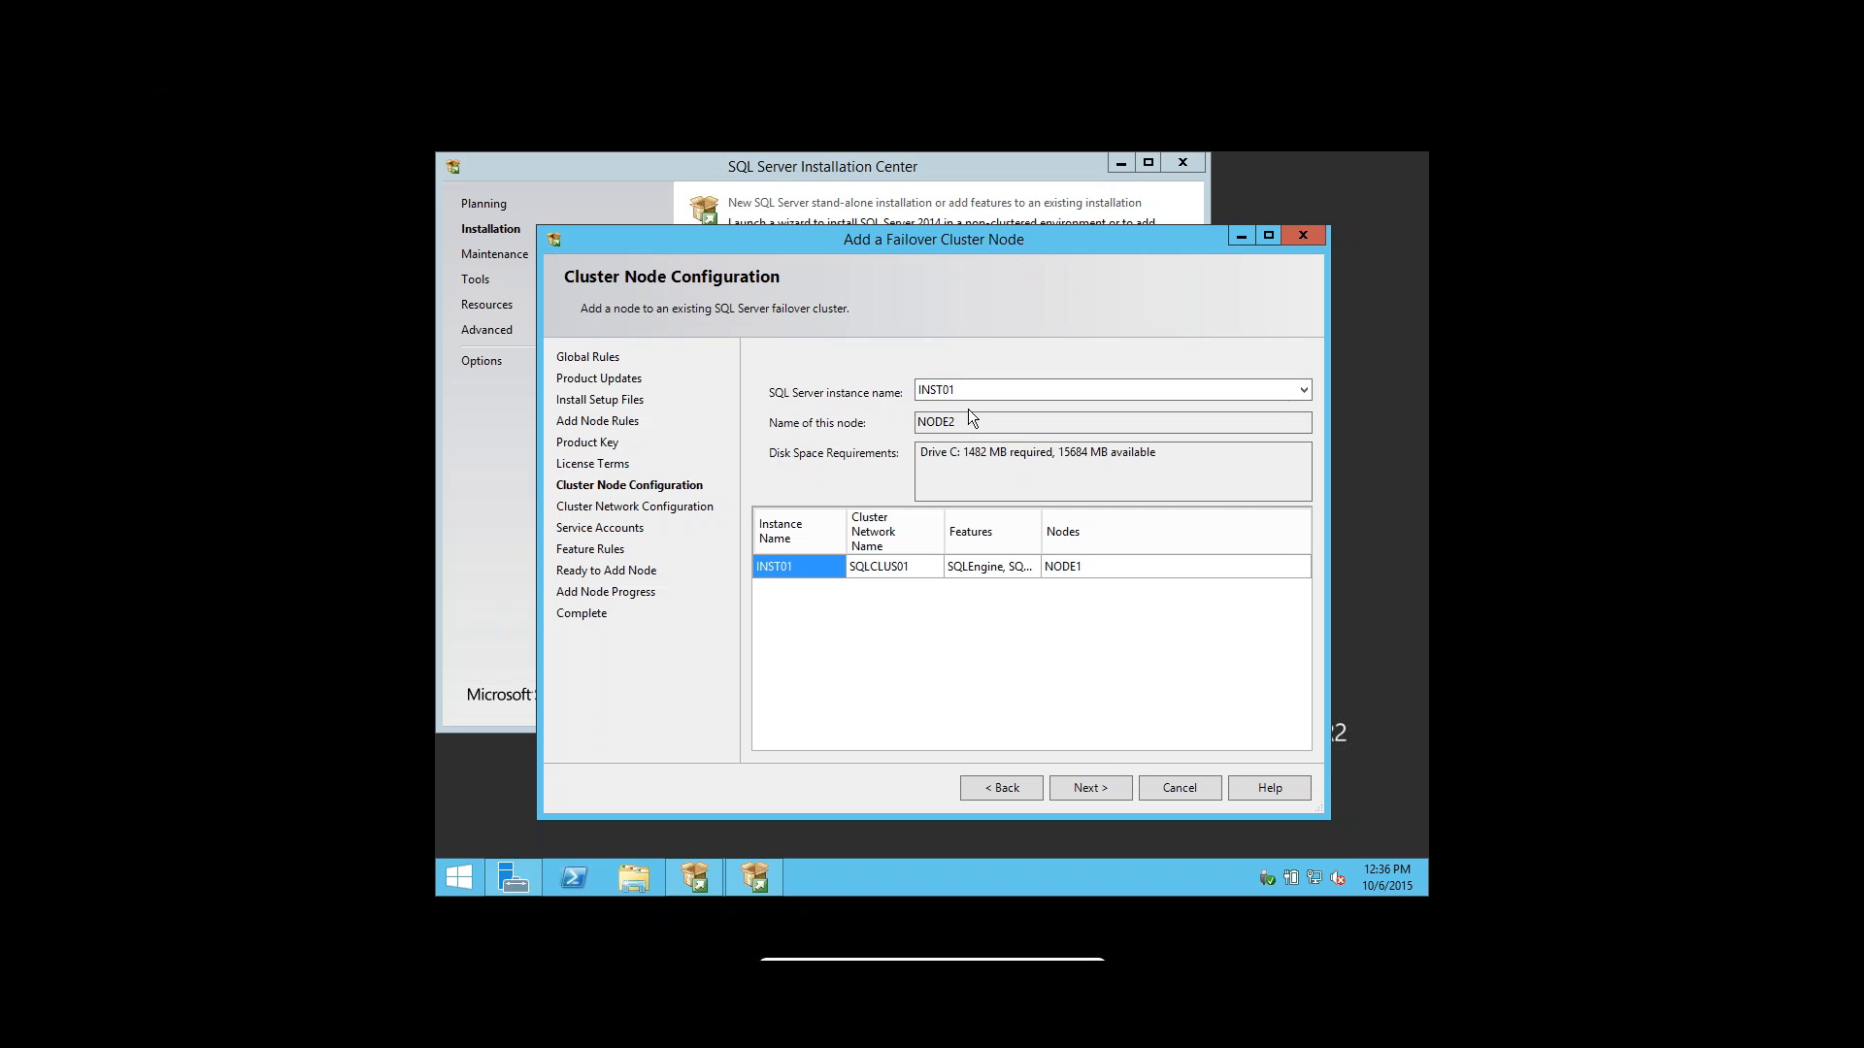
drag(961, 422, 900, 421)
click(1085, 568)
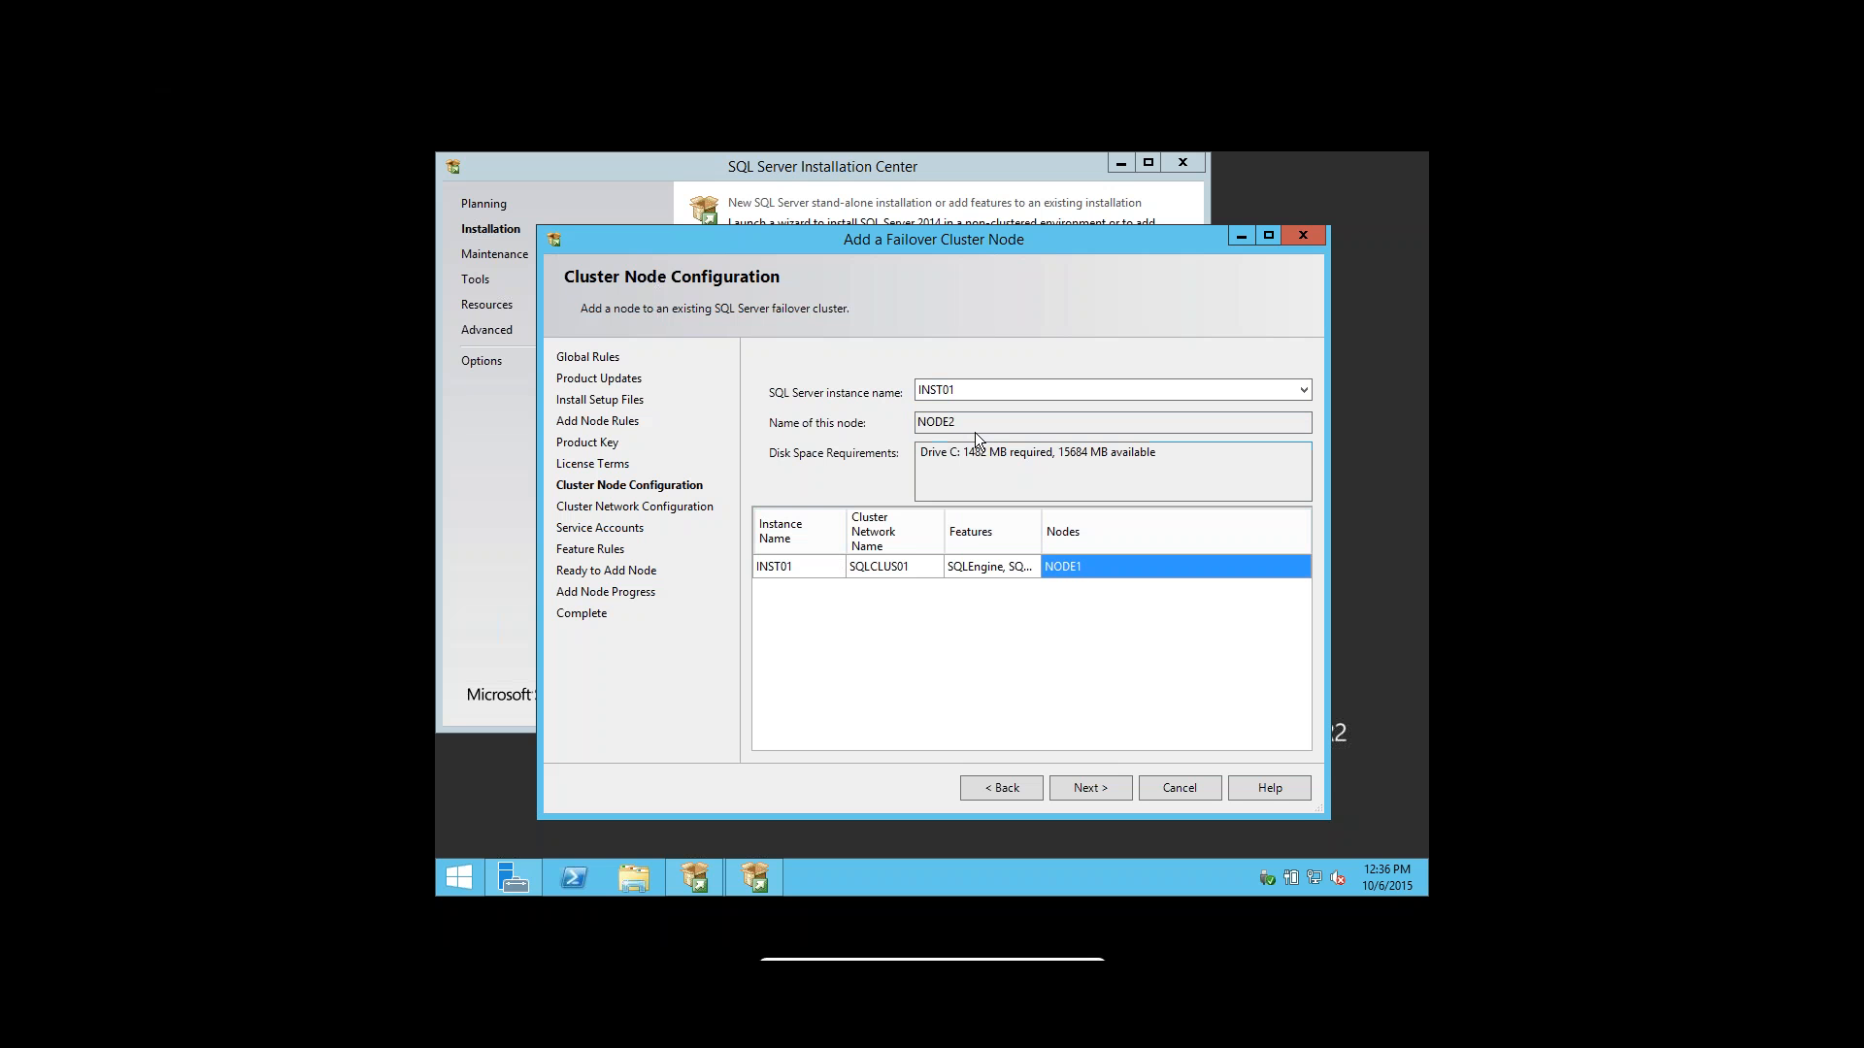
click(1089, 789)
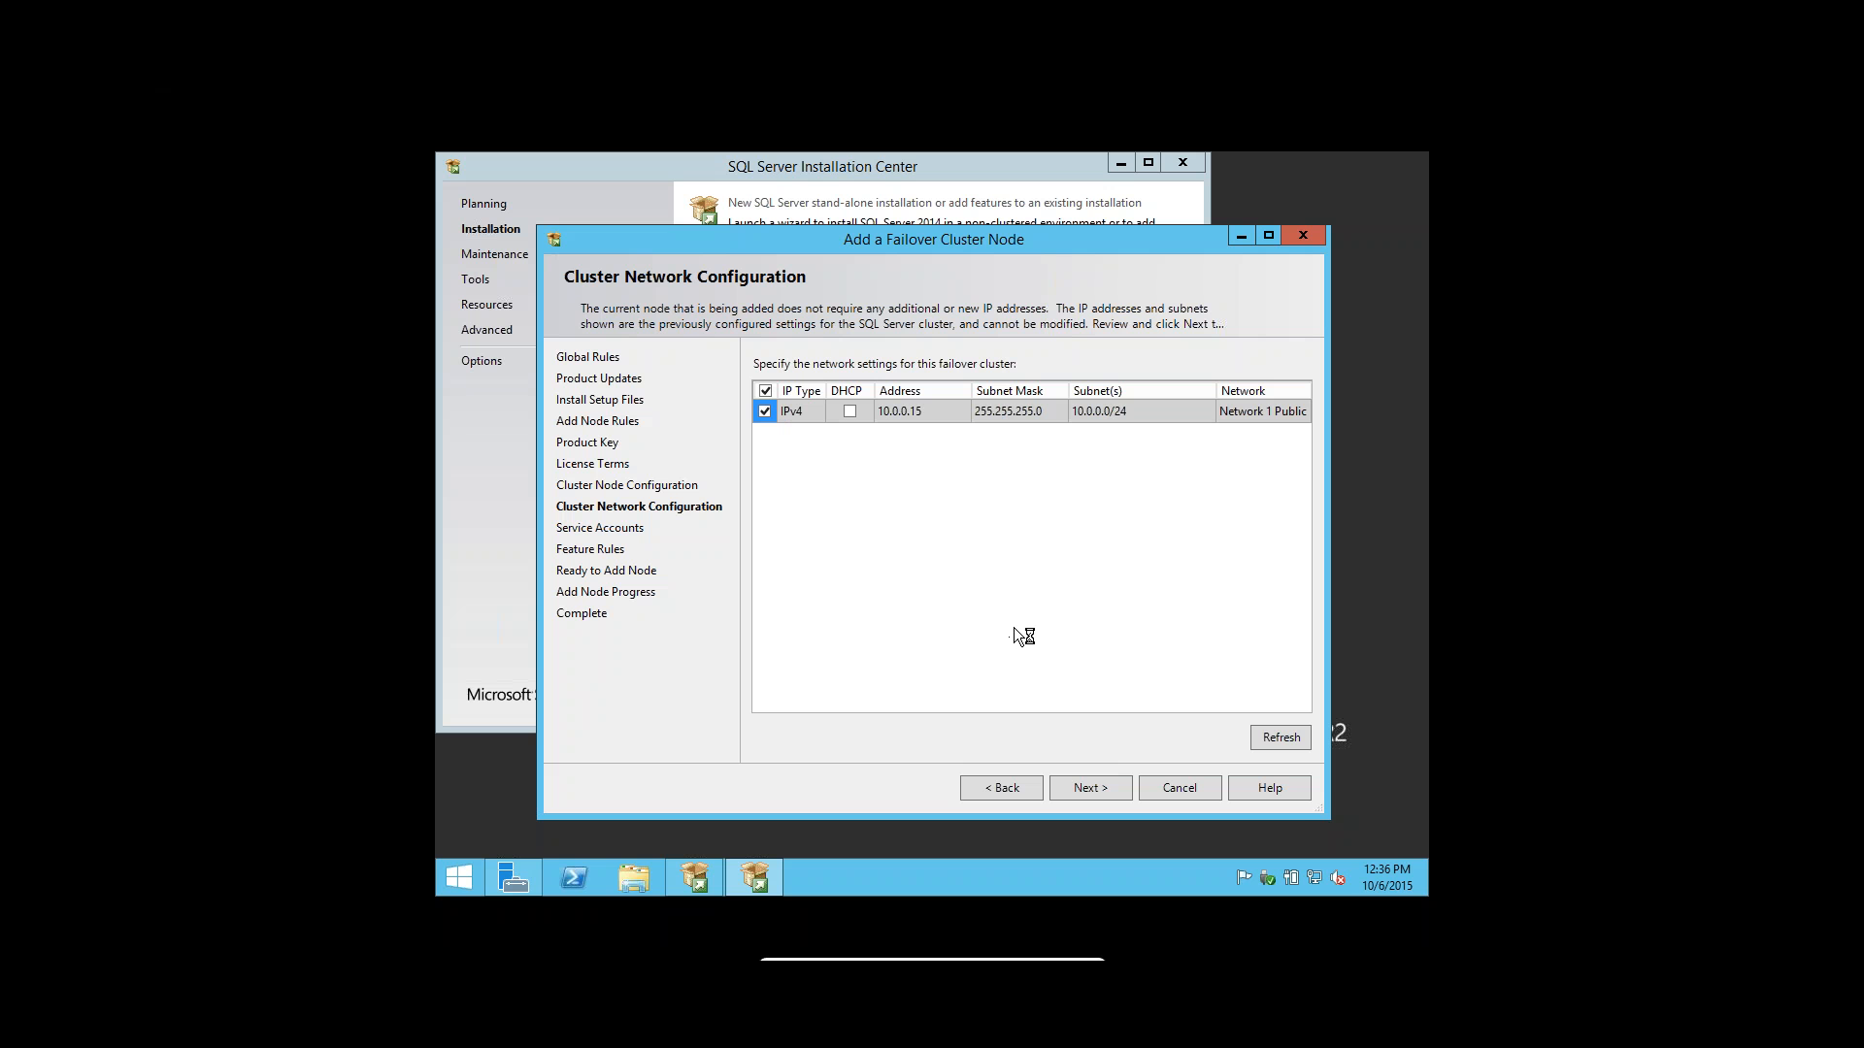
click(1088, 788)
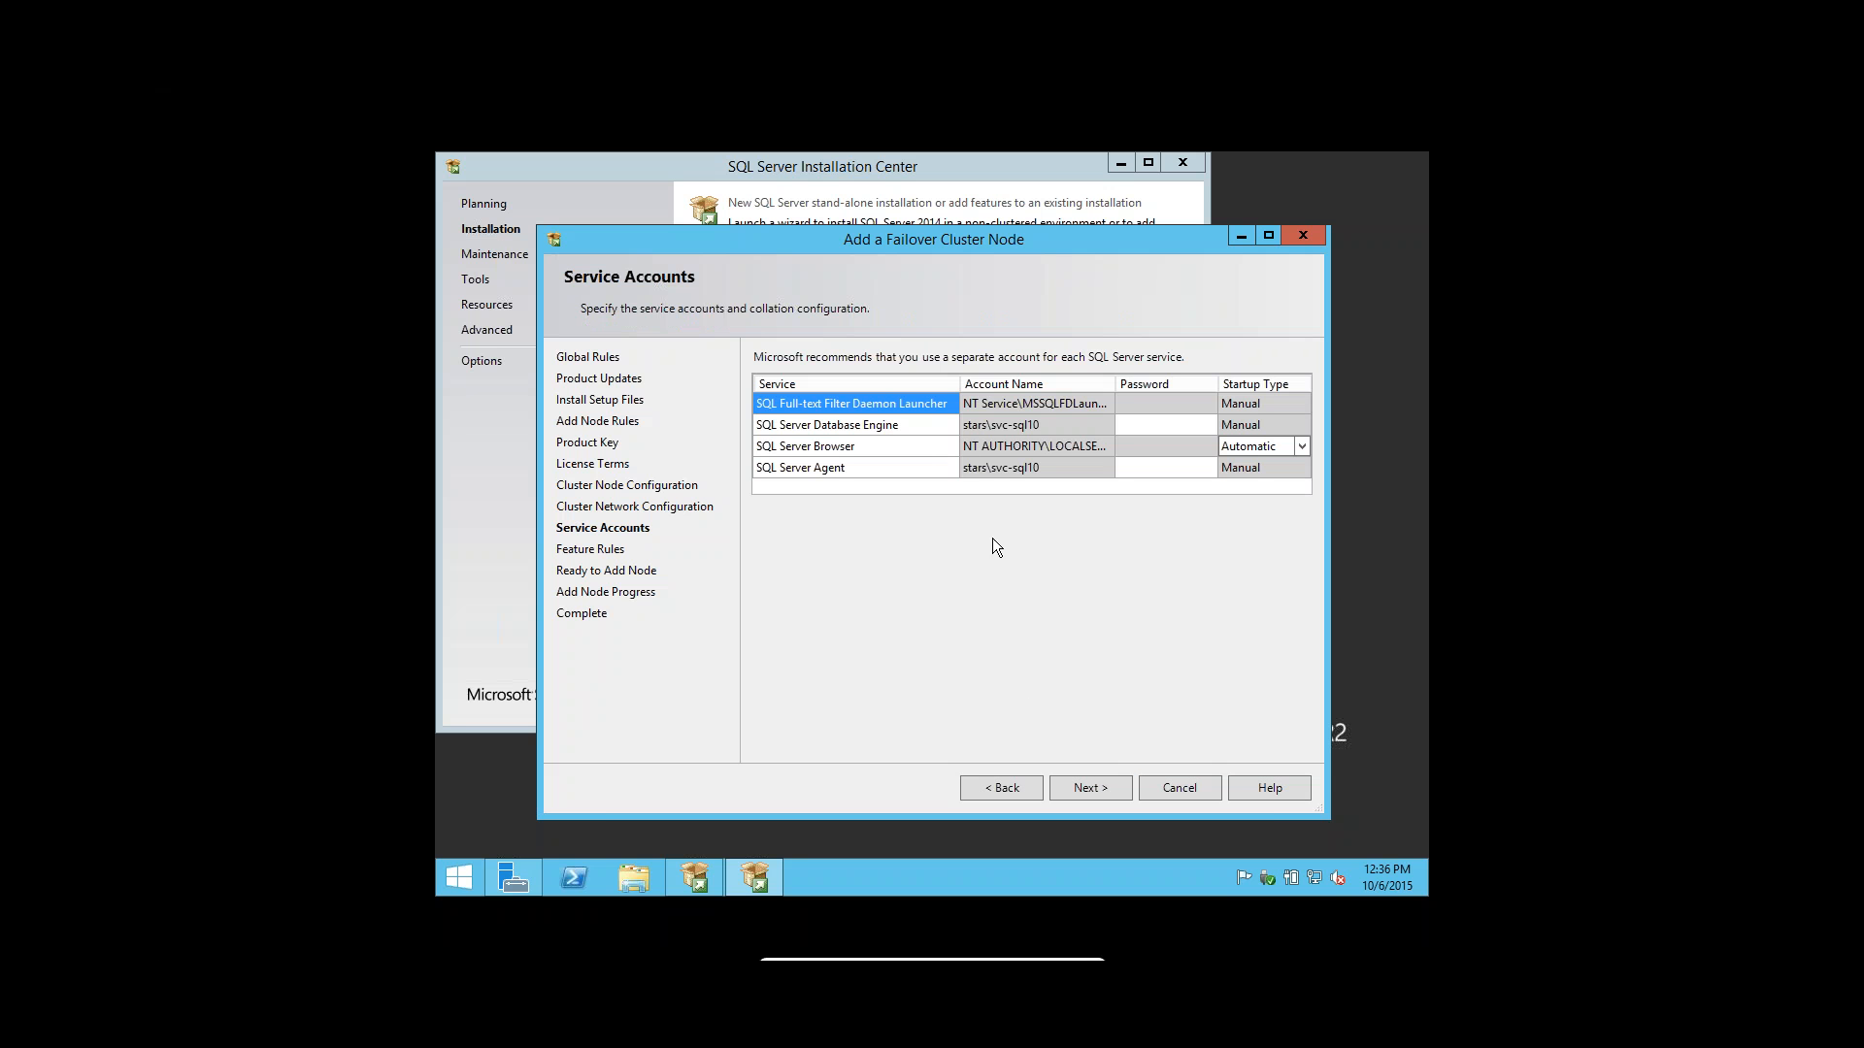
Enter the service account passwords for SQL Server Database Engine and SQL Server Agent, and continue to the Ready to Add Node summary.
click(1006, 424)
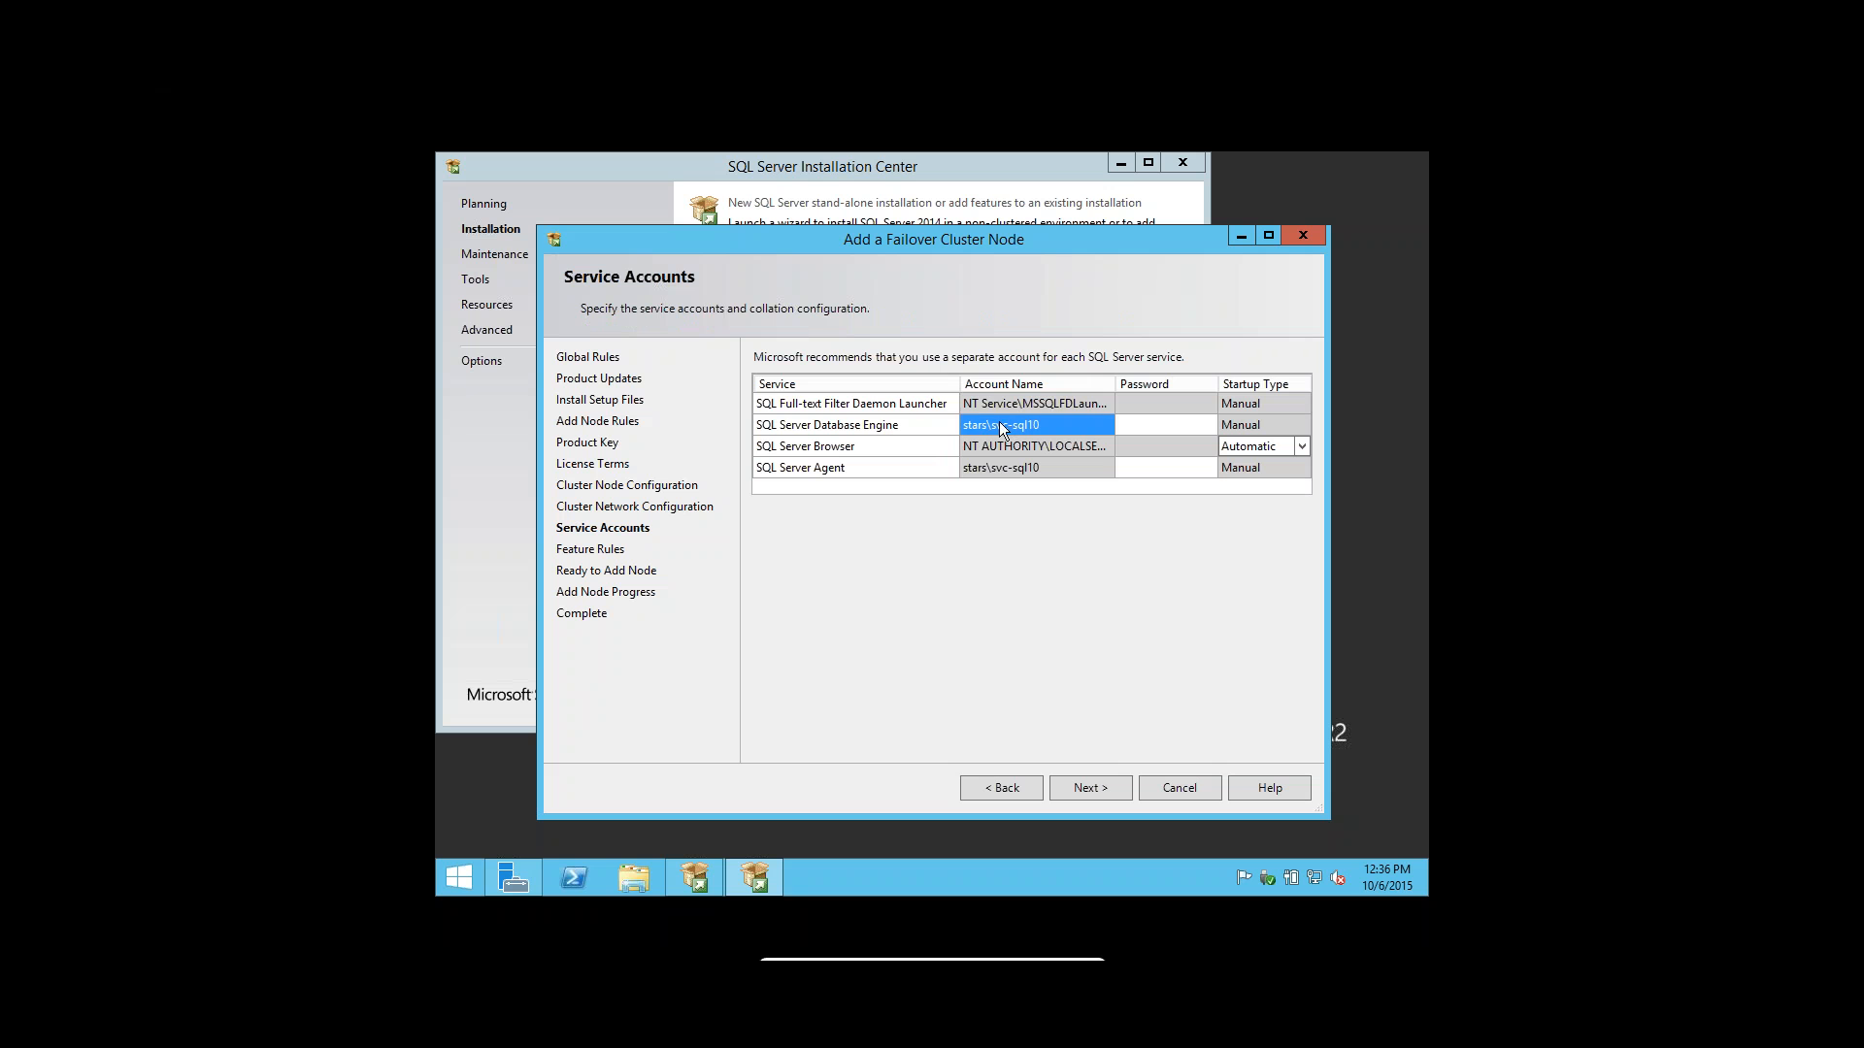
click(1028, 429)
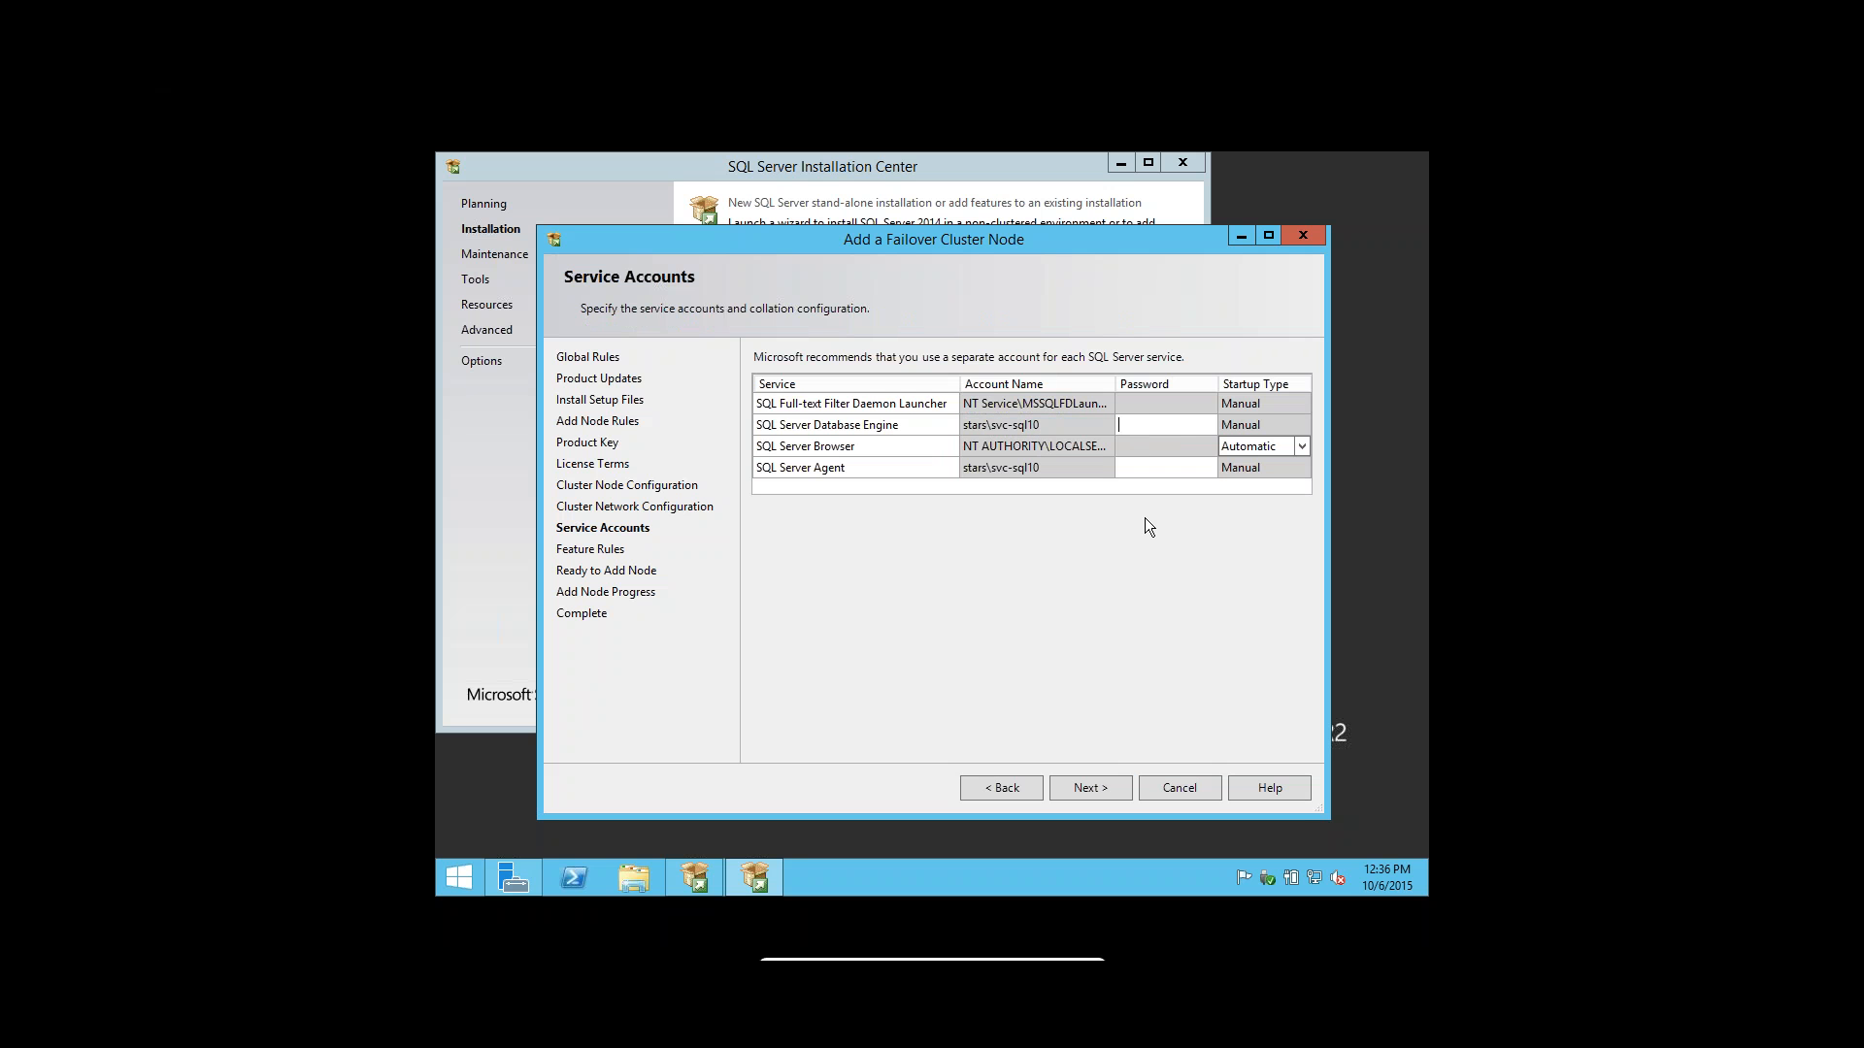
key(Tab)
text(******)
key(BackSpace)
key(BackSpace)
key(BackSpace)
key(BackSpace)
key(BackSpace)
key(BackSpace)
text(**********)
key(Tab)
key(Tab)
key(Tab)
key(Tab)
key(Tab)
key(Tab)
key(Tab)
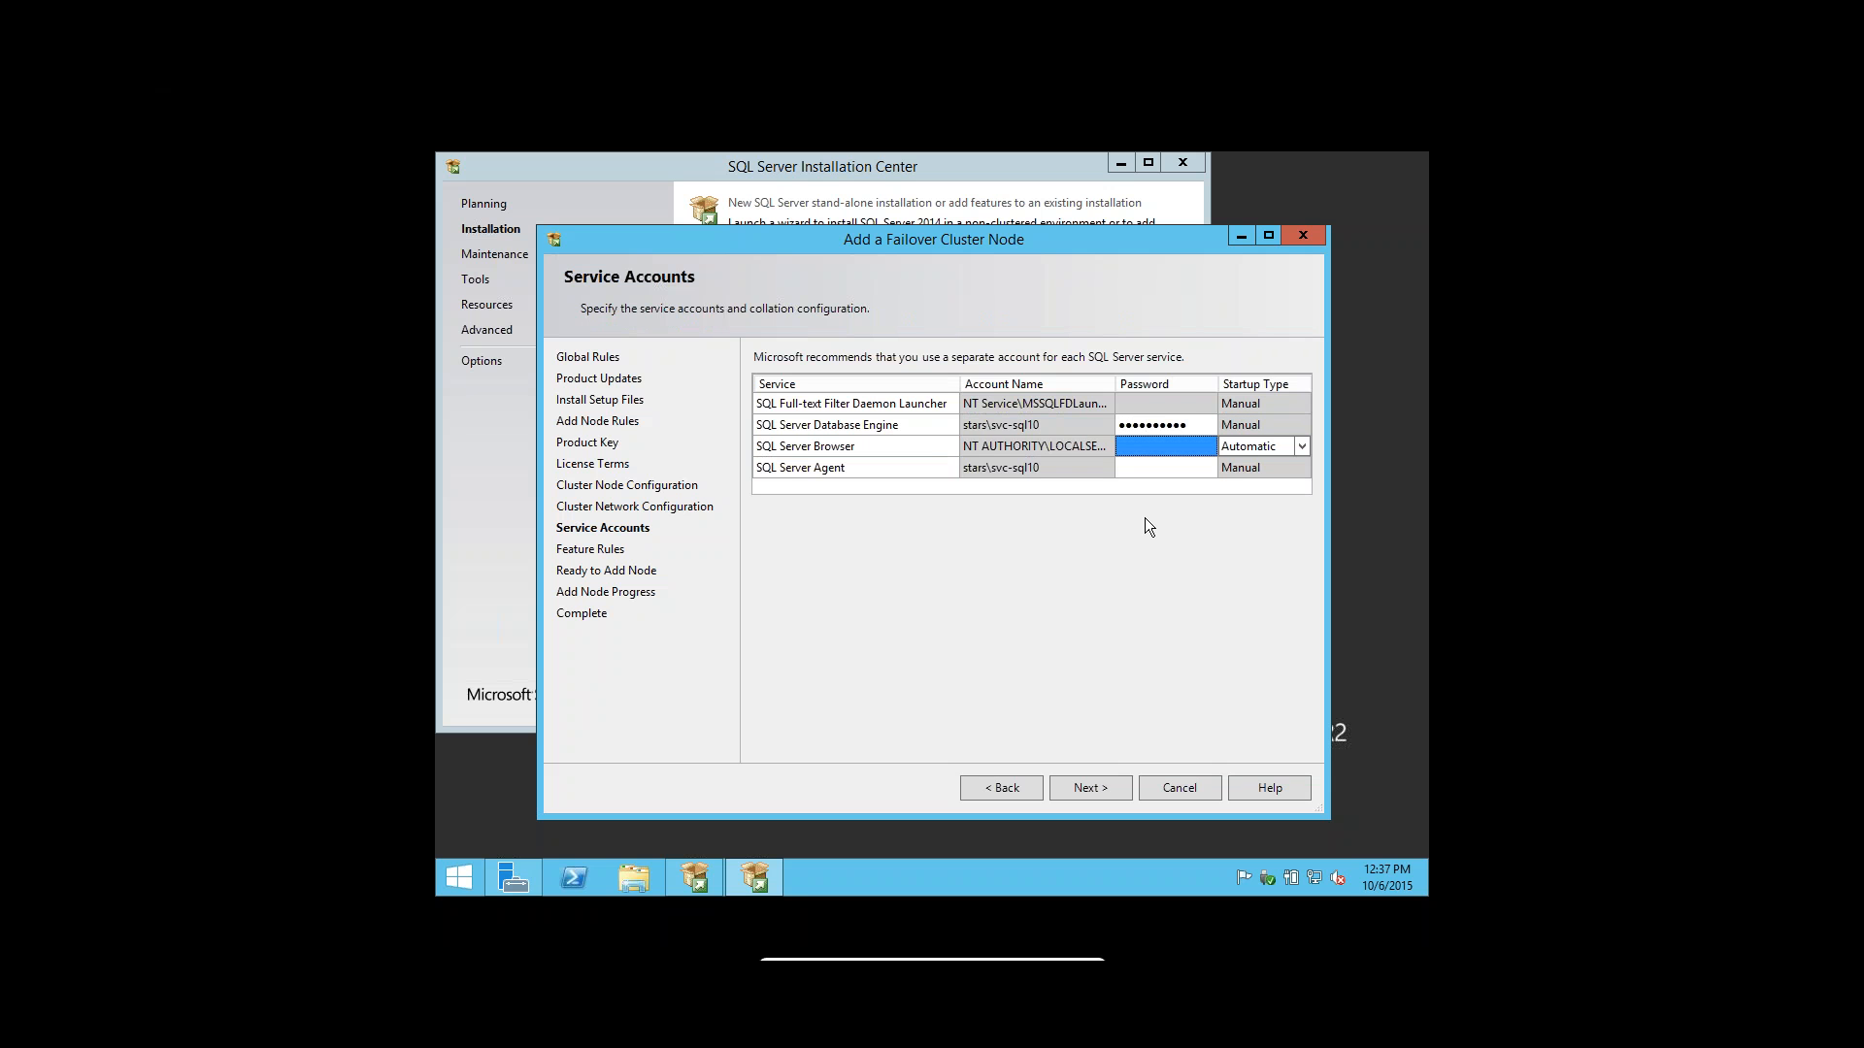
text(**********)
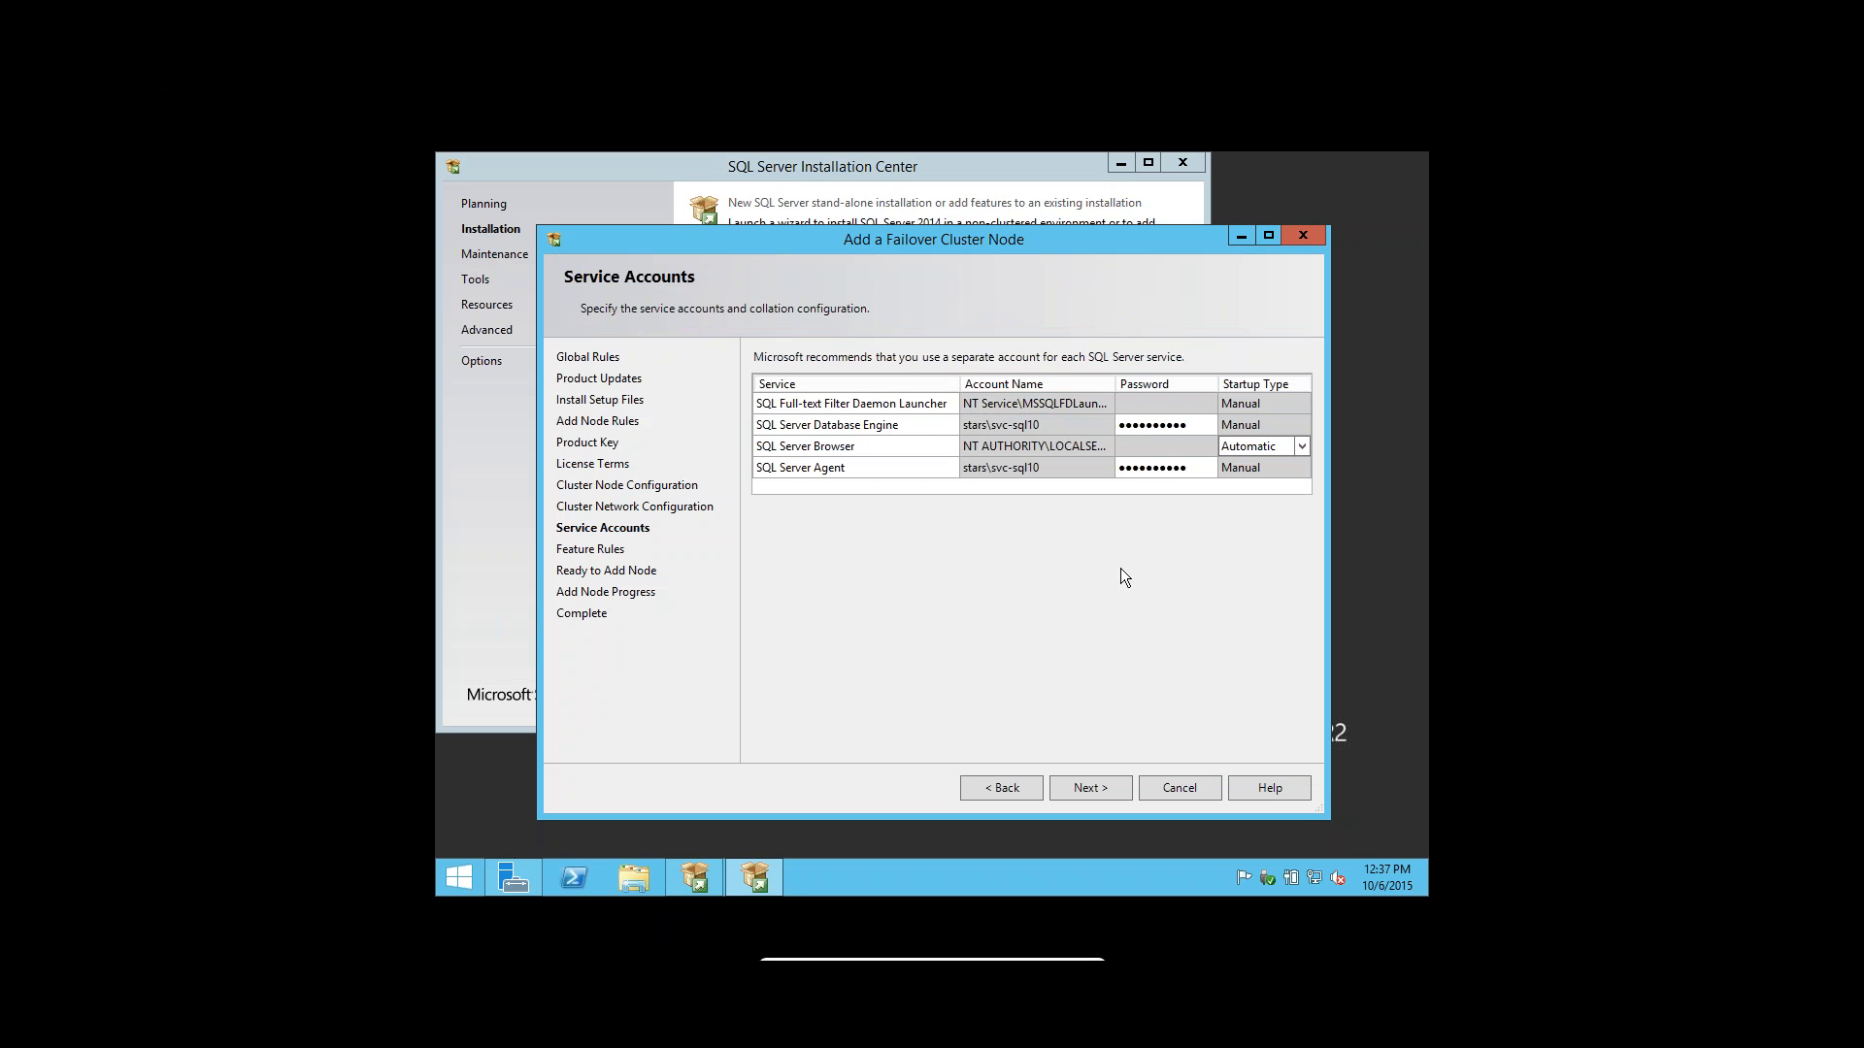
click(1089, 790)
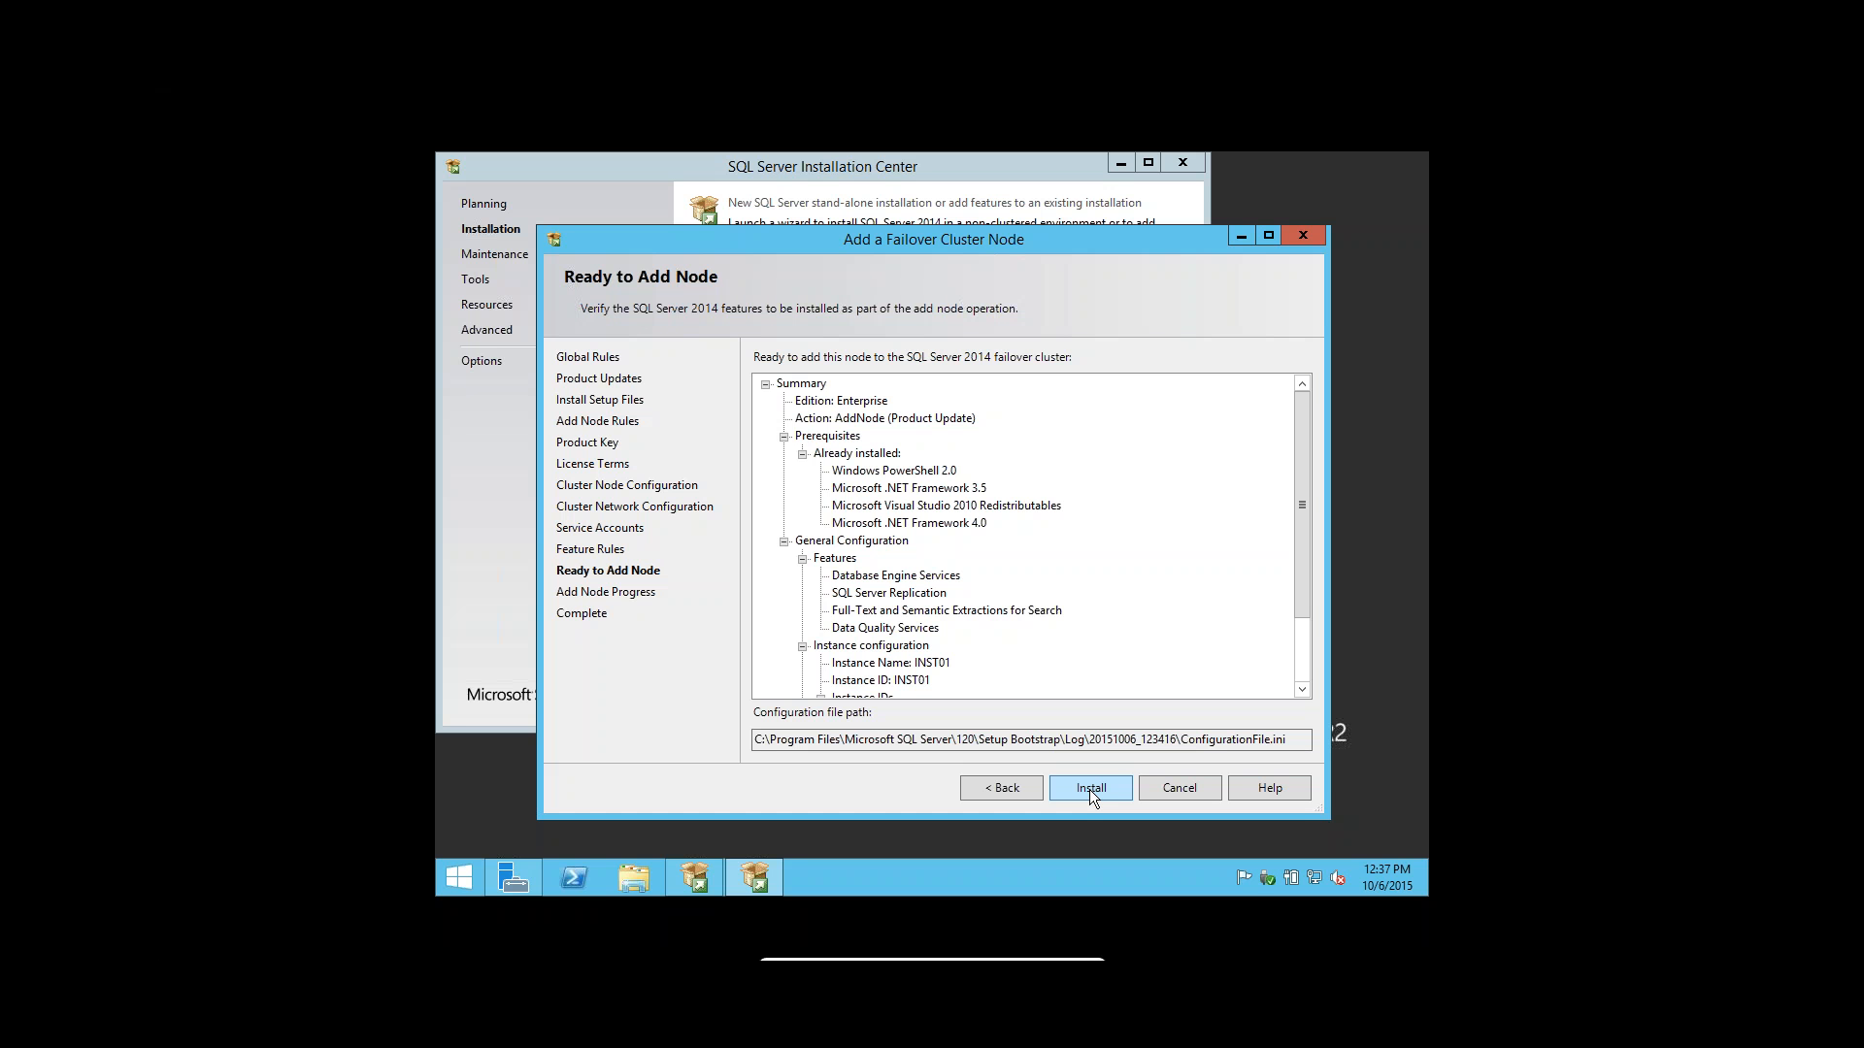
Install the SQL Server failover cluster node on Node2, then close the completed wizard and the SQL Server Installation Center.
click(1089, 789)
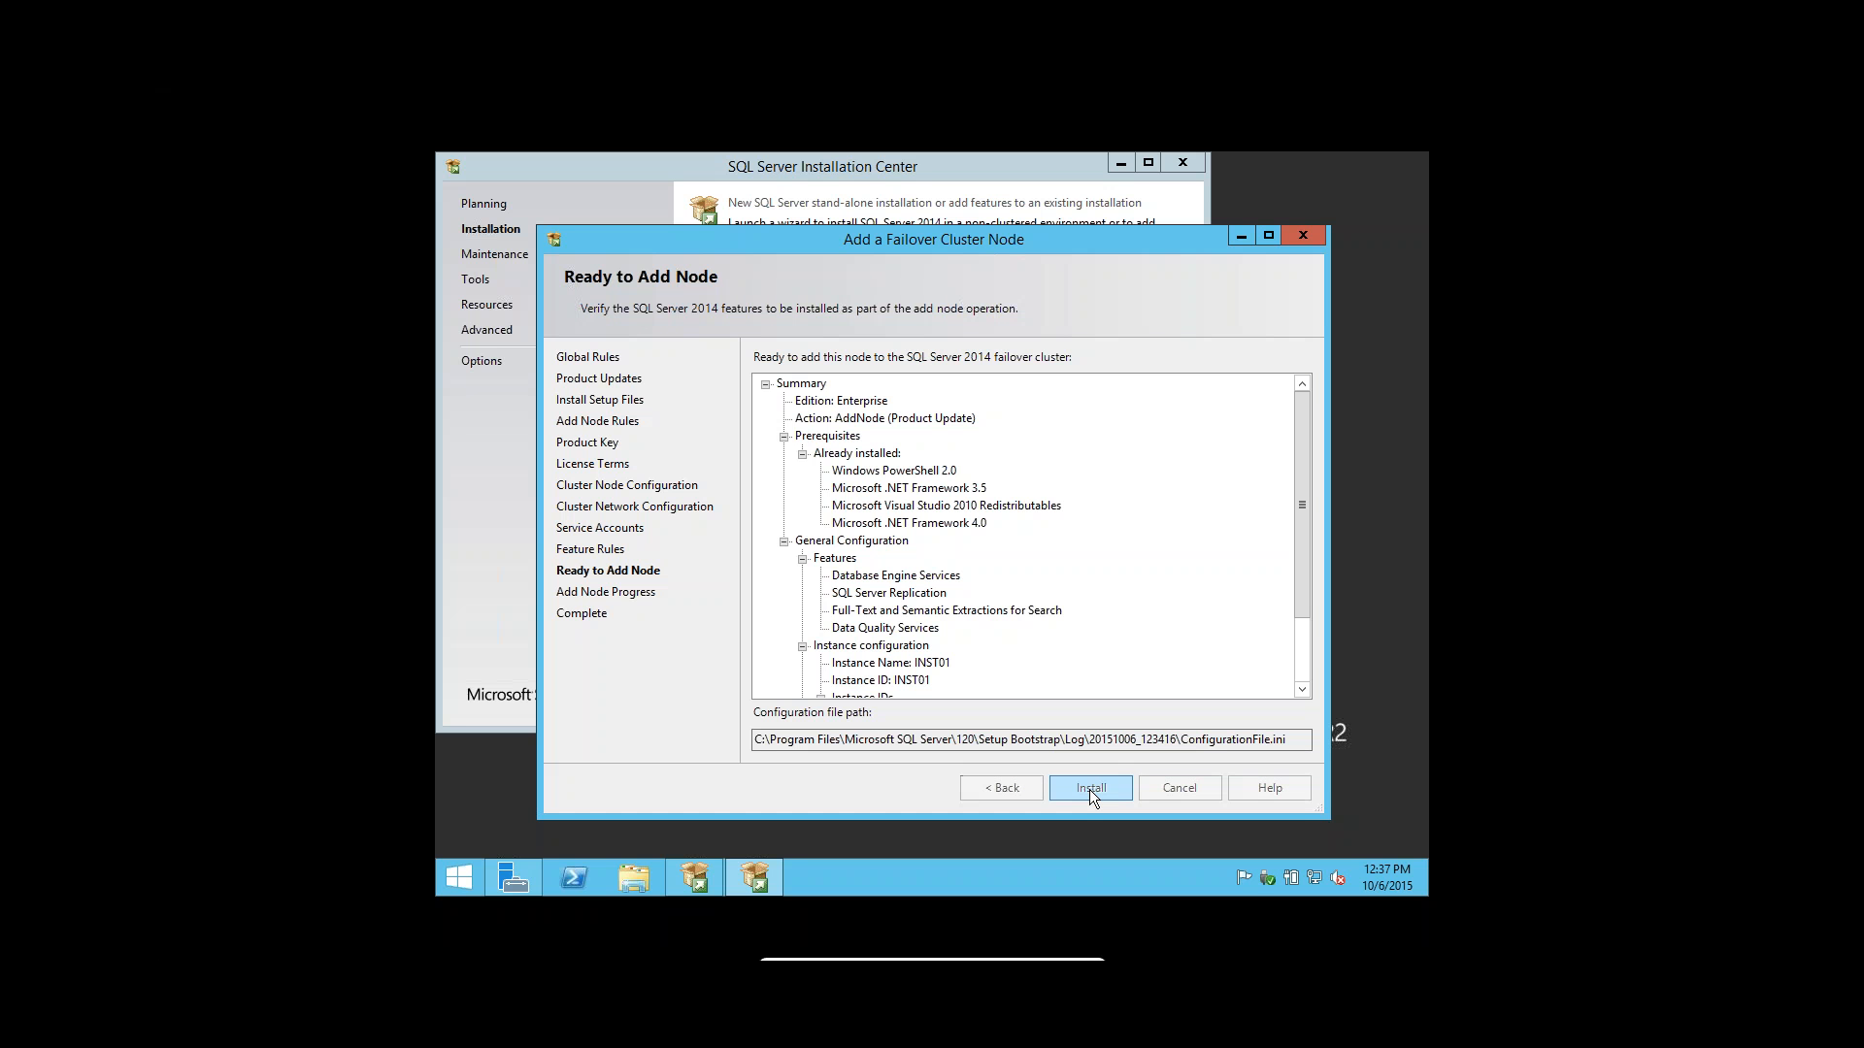
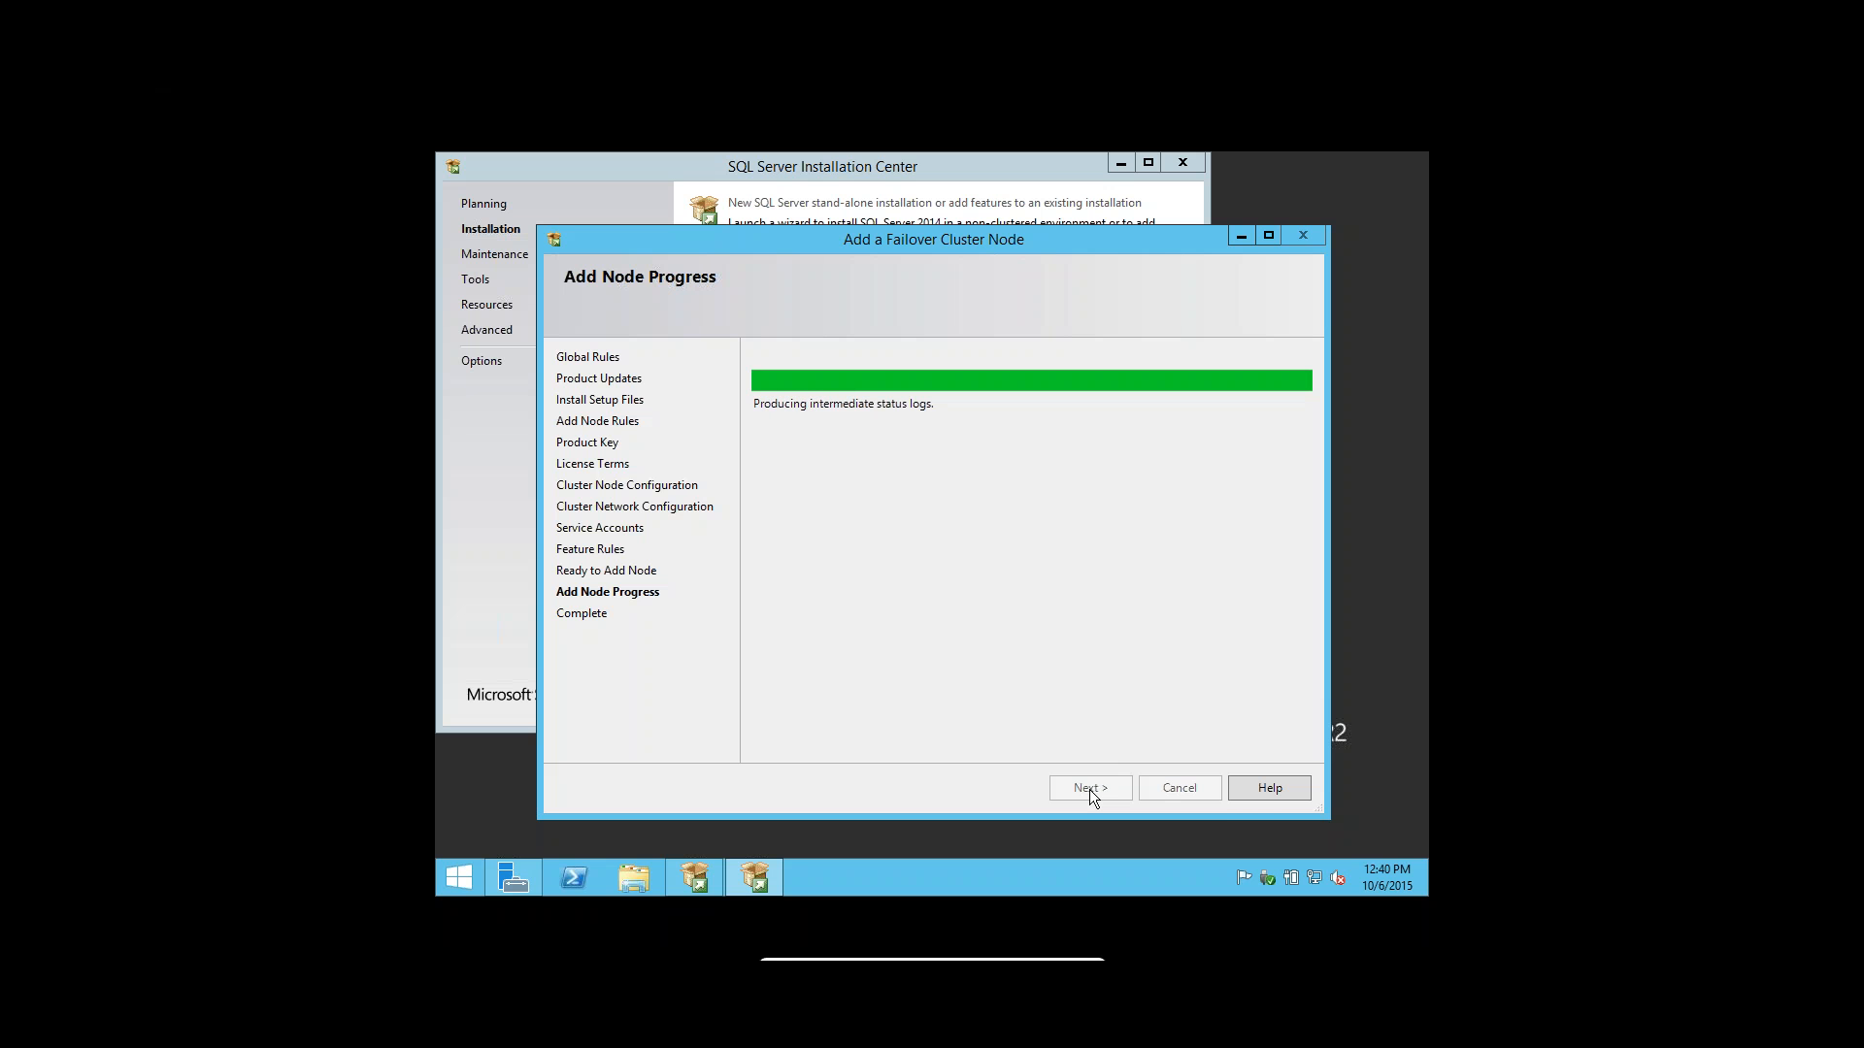
click(1089, 788)
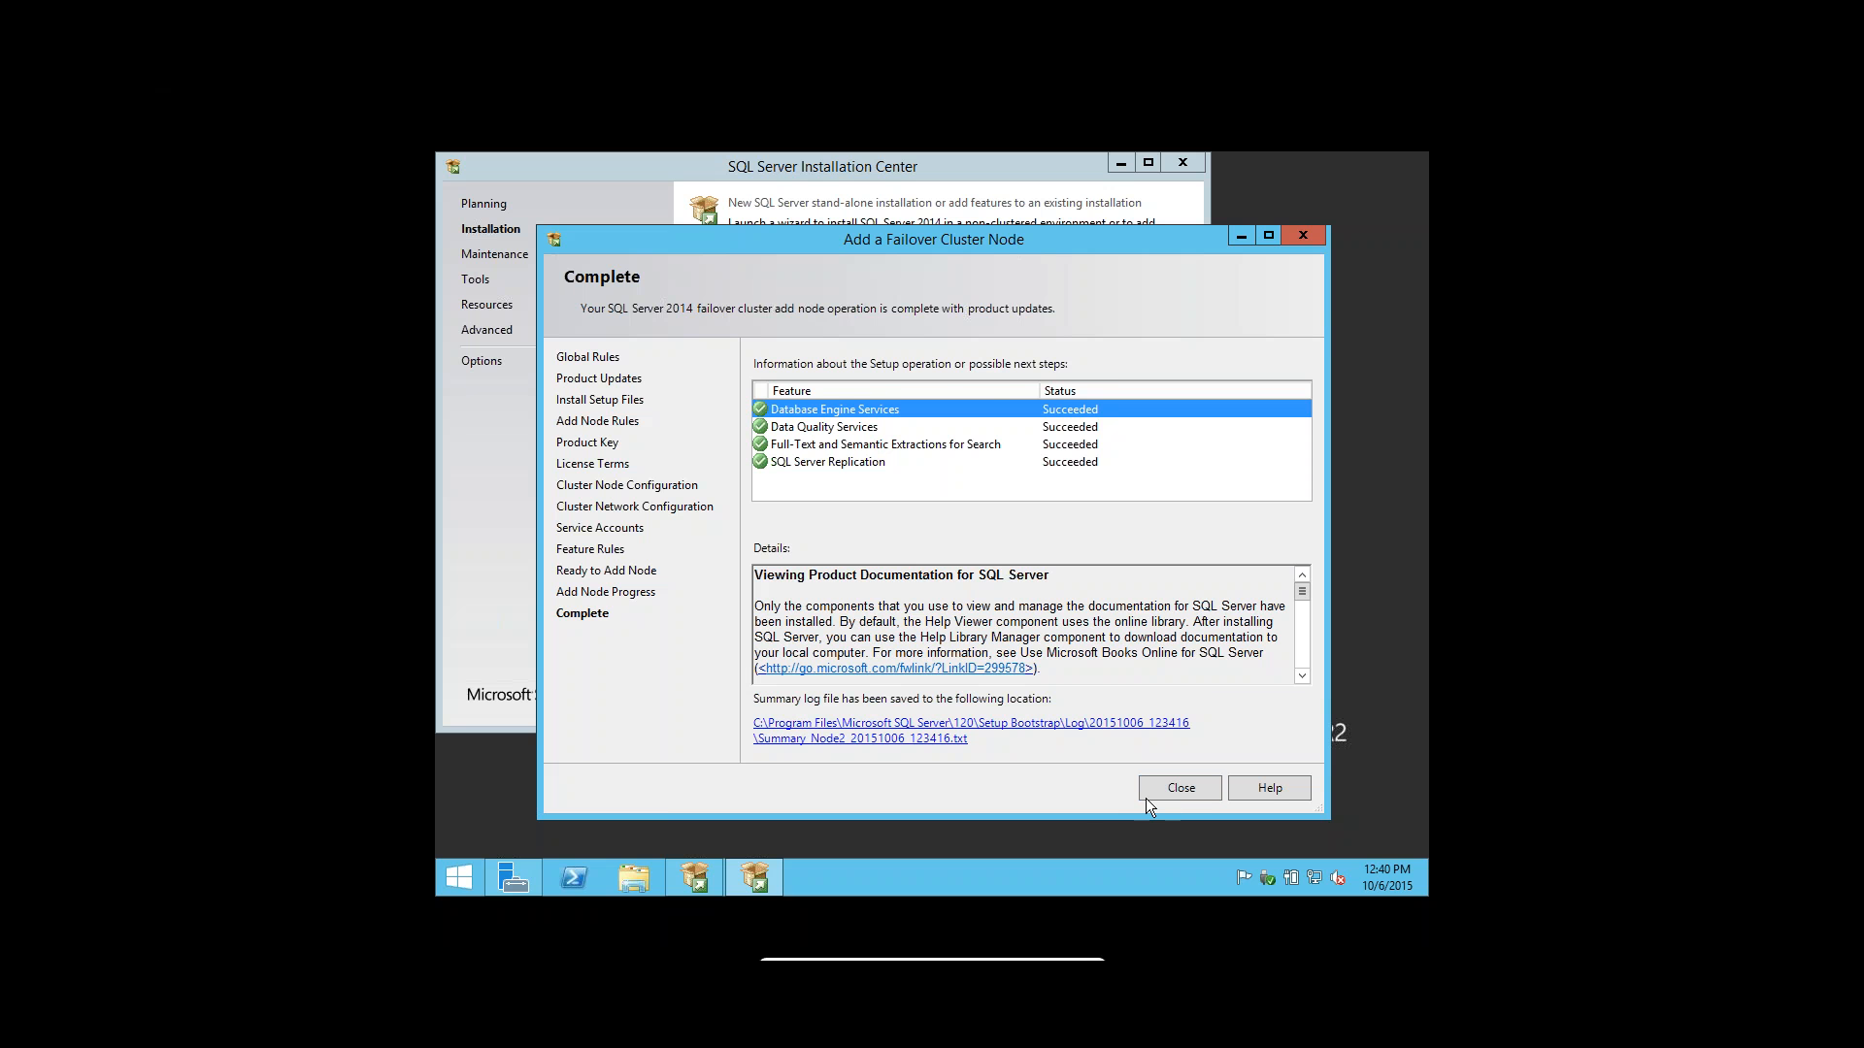
click(1178, 787)
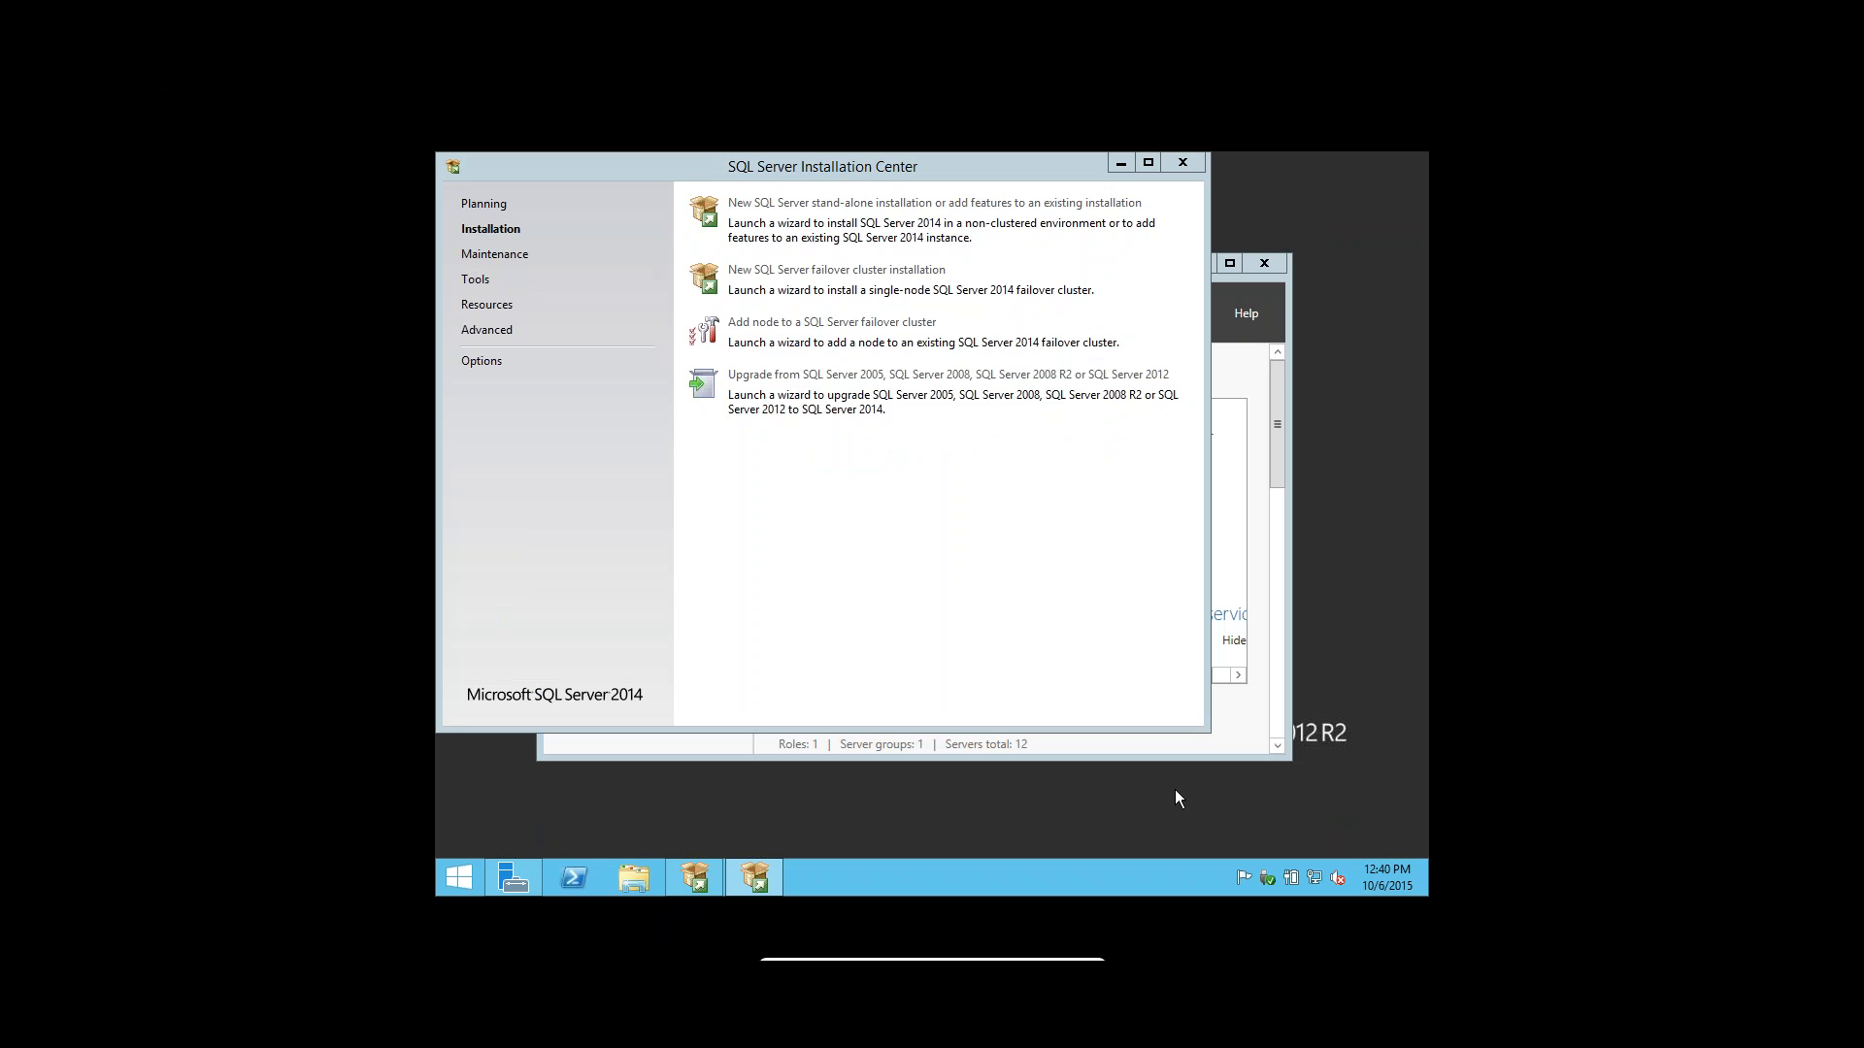
click(1184, 163)
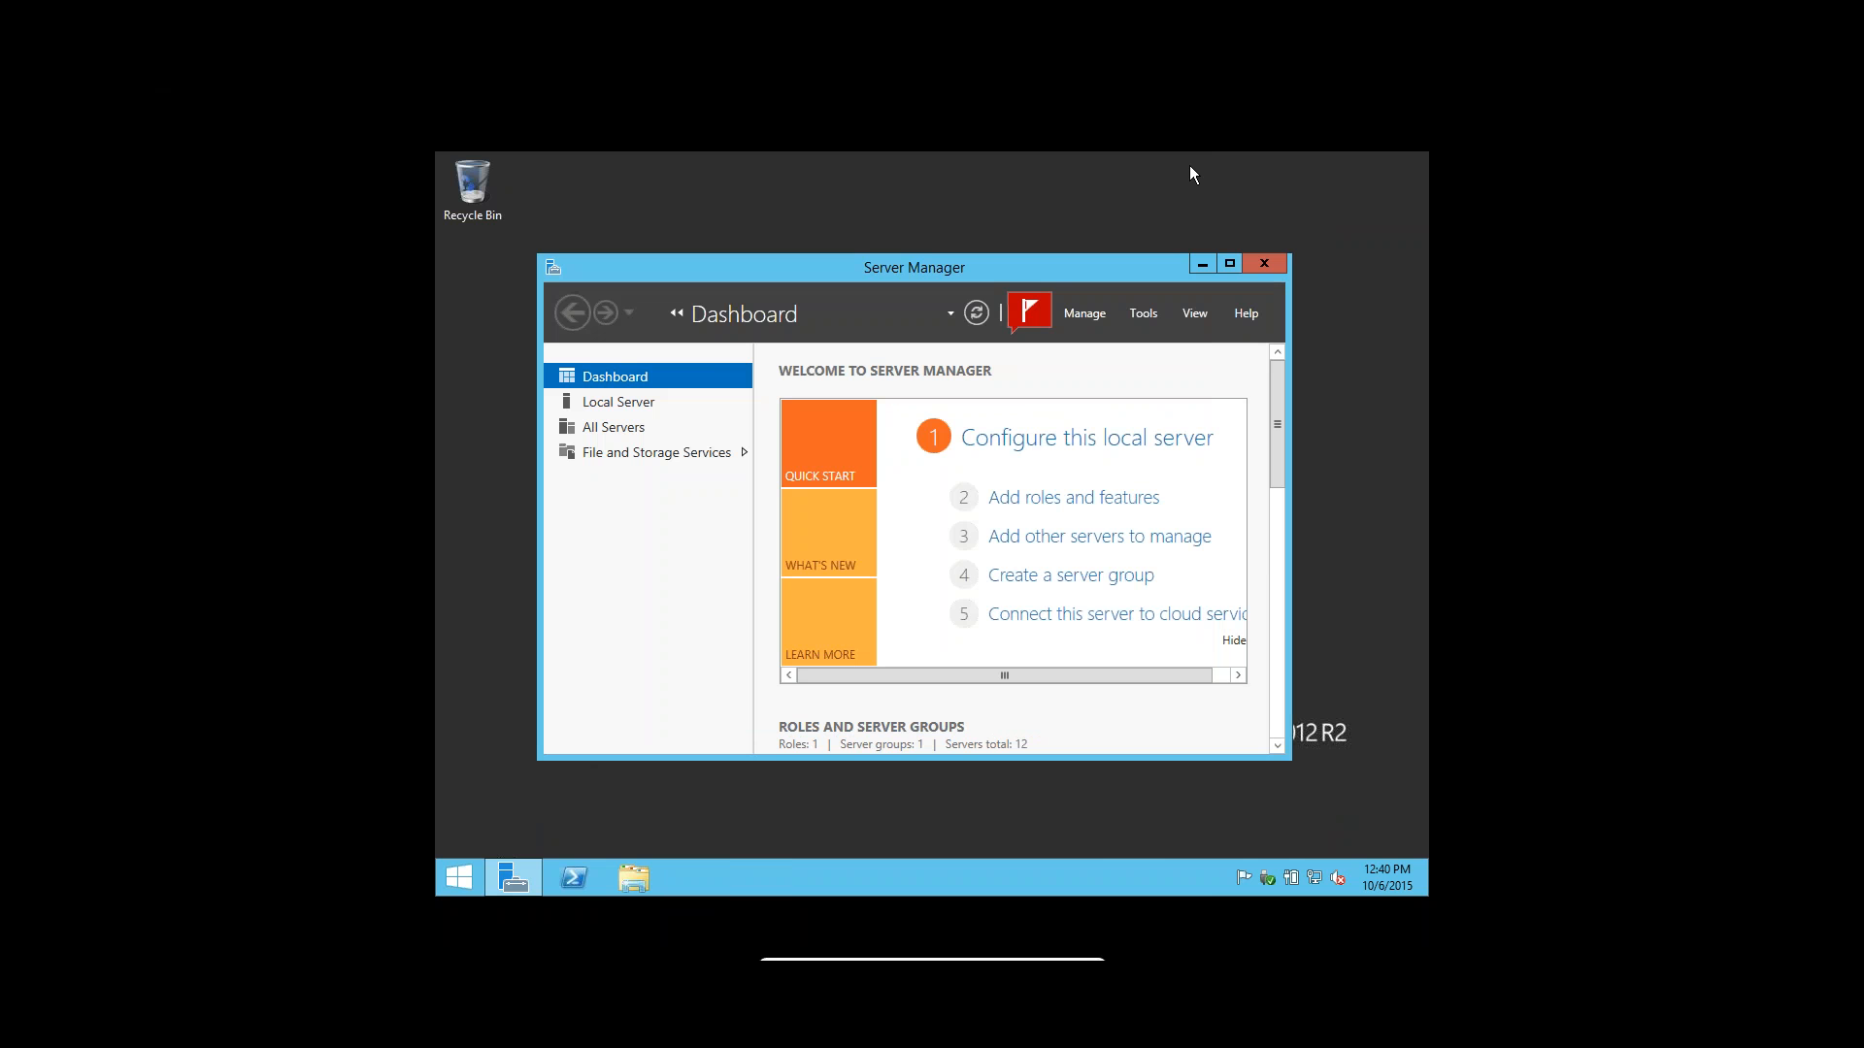
Leave full-screen mode and remove the SQL Server 2014 disk image from Node2's virtual drive.
key(ctrl+f)
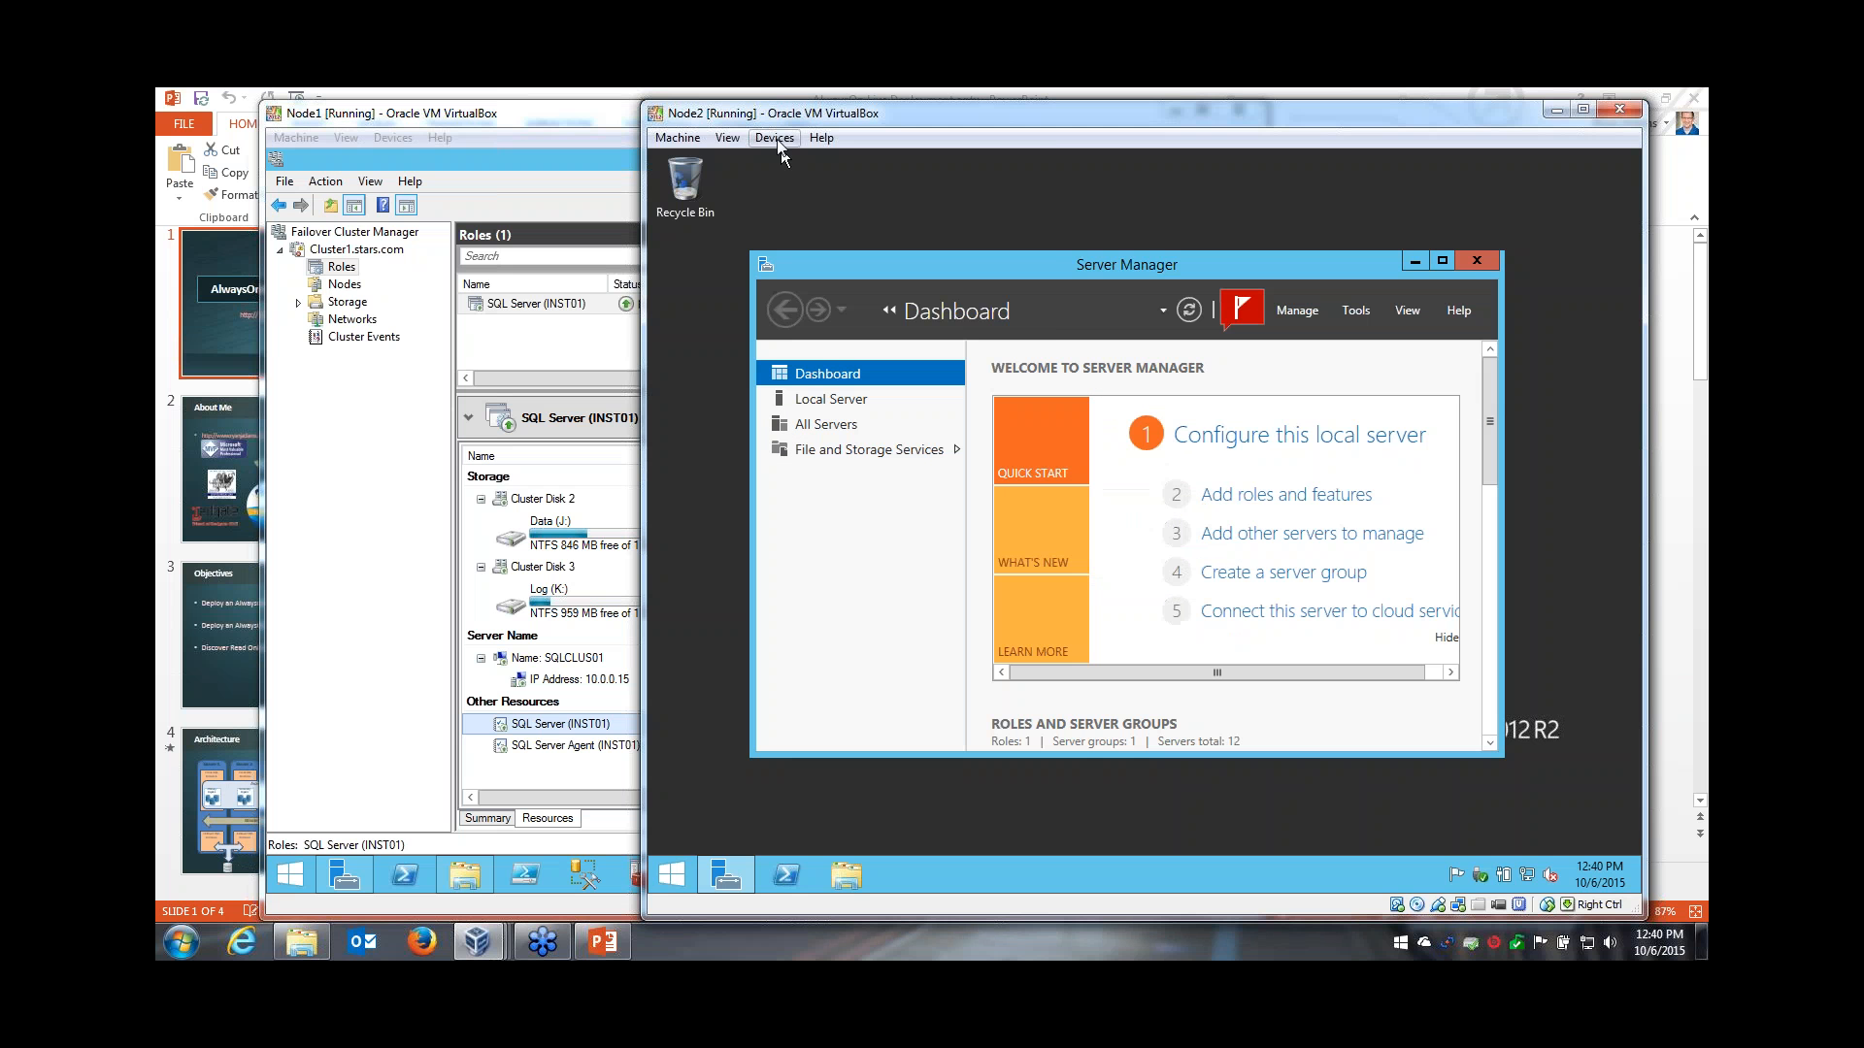
click(778, 143)
mouse_move(824, 162)
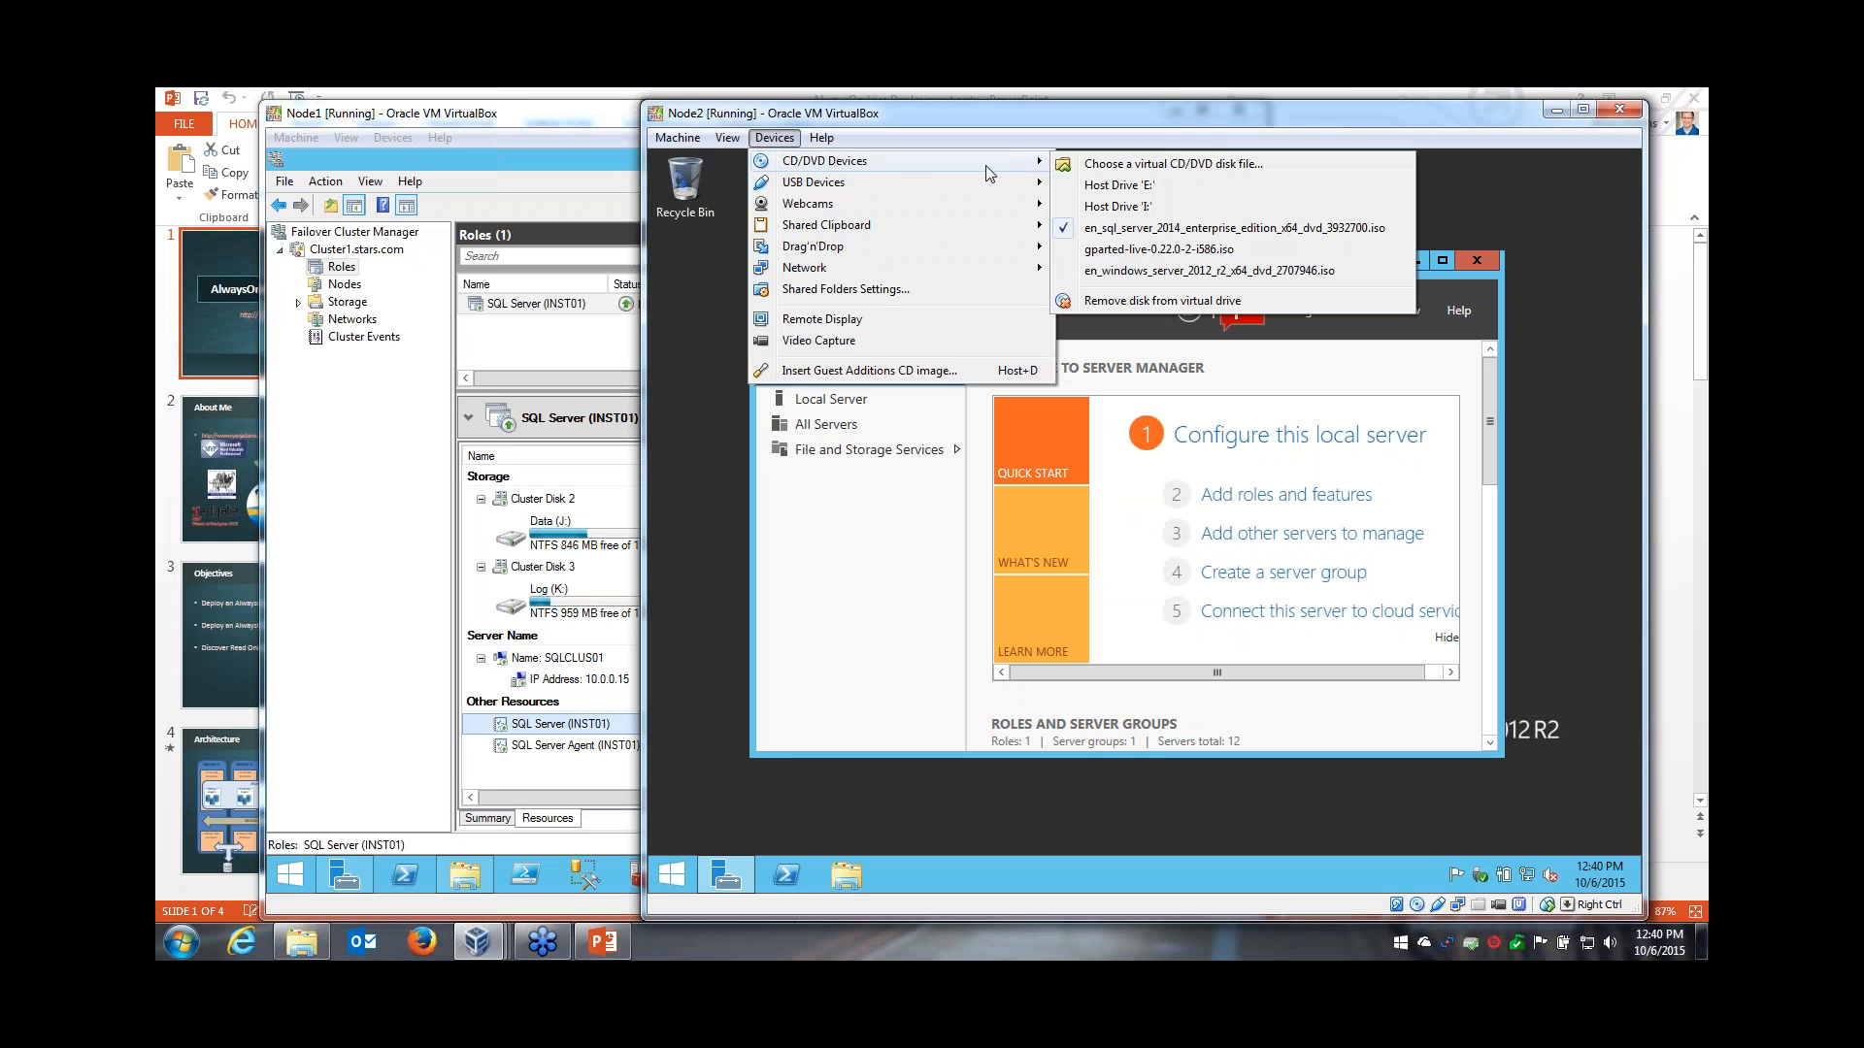
click(1129, 231)
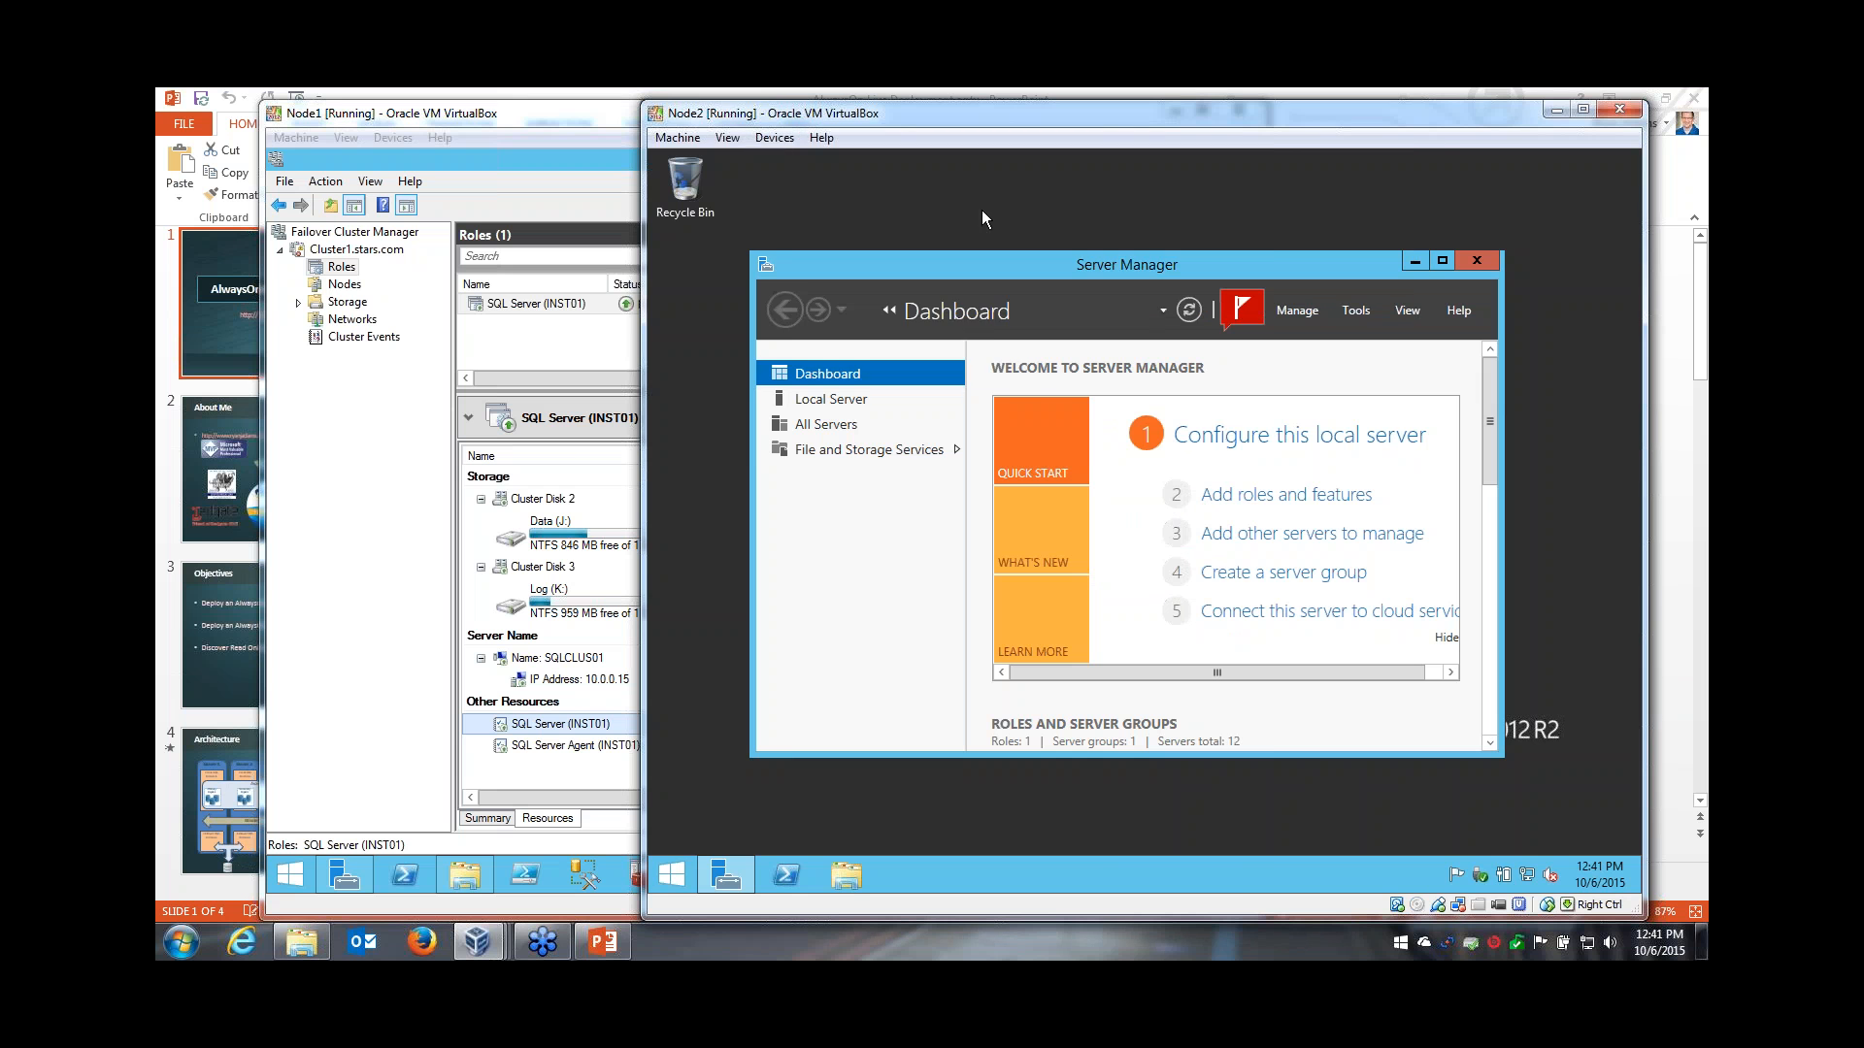
Switch to Node1 in full-screen mode and check the possible owners in the SQL Server (INST01) resource's advanced policies.
click(588, 124)
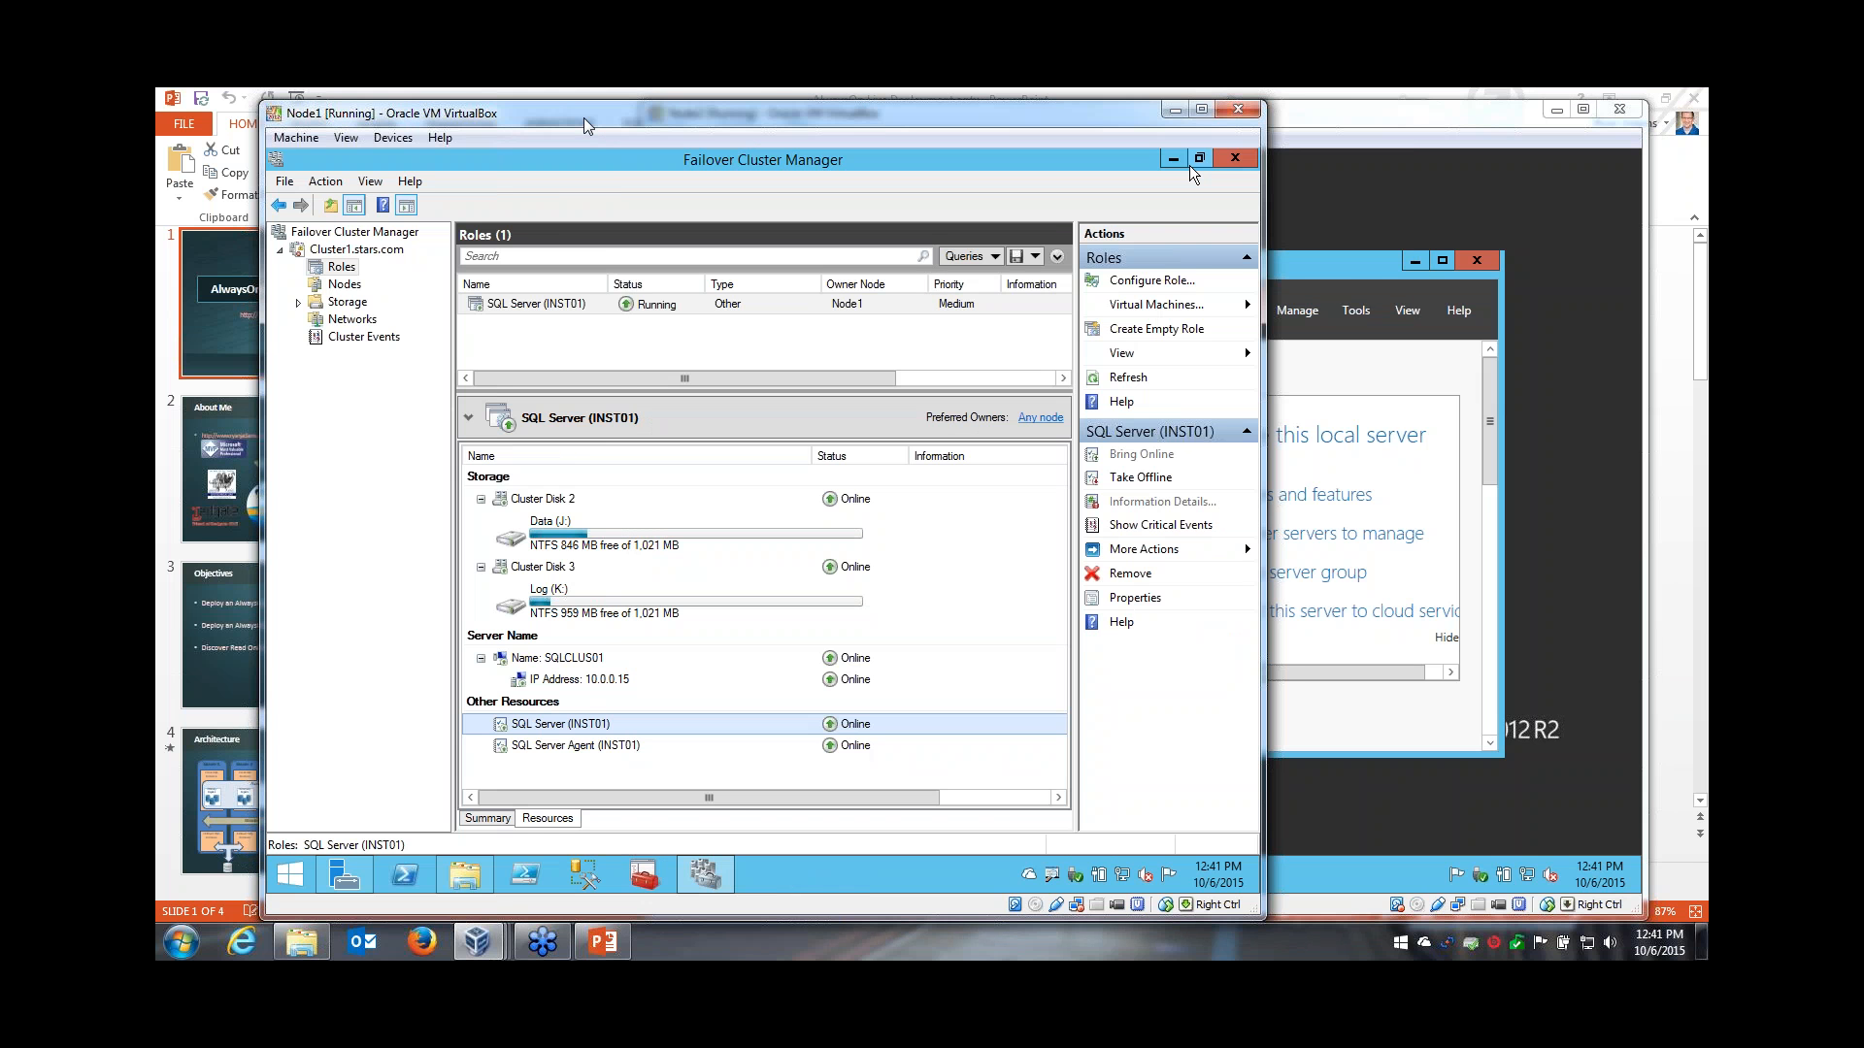
key(Control_R+f)
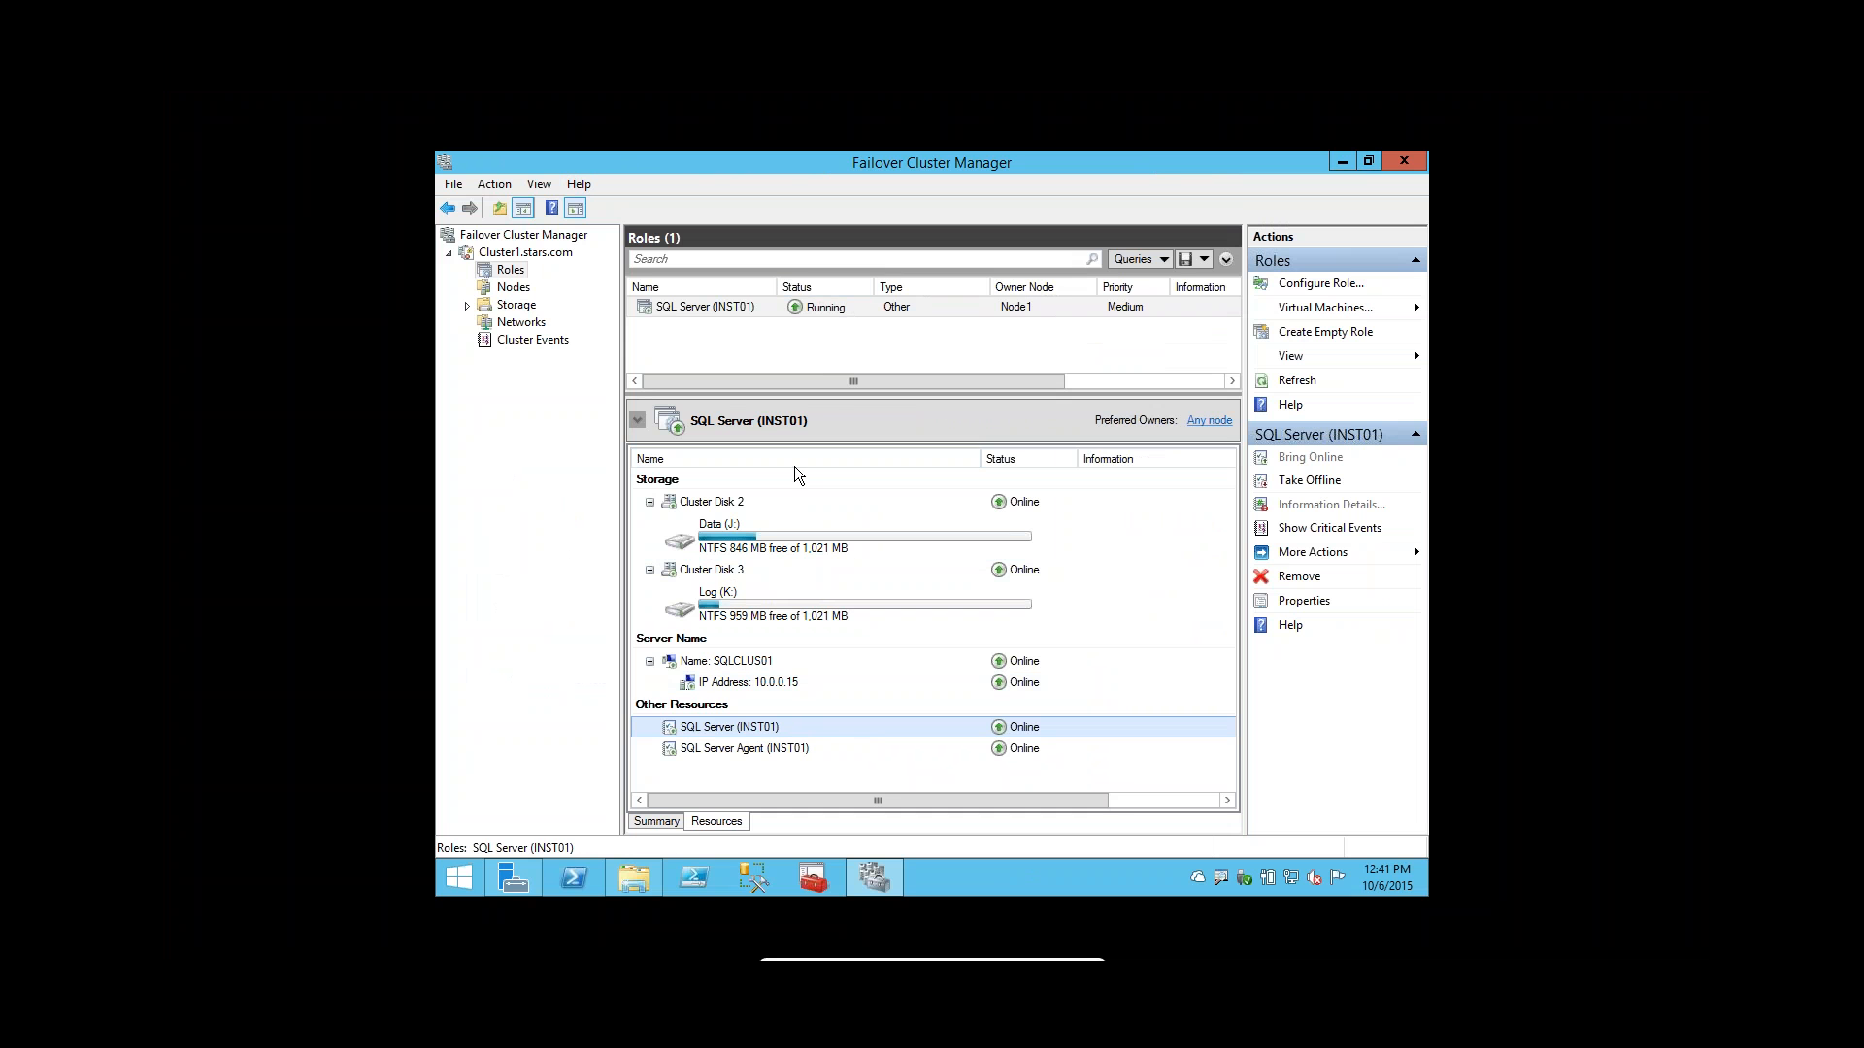
right_click(803, 723)
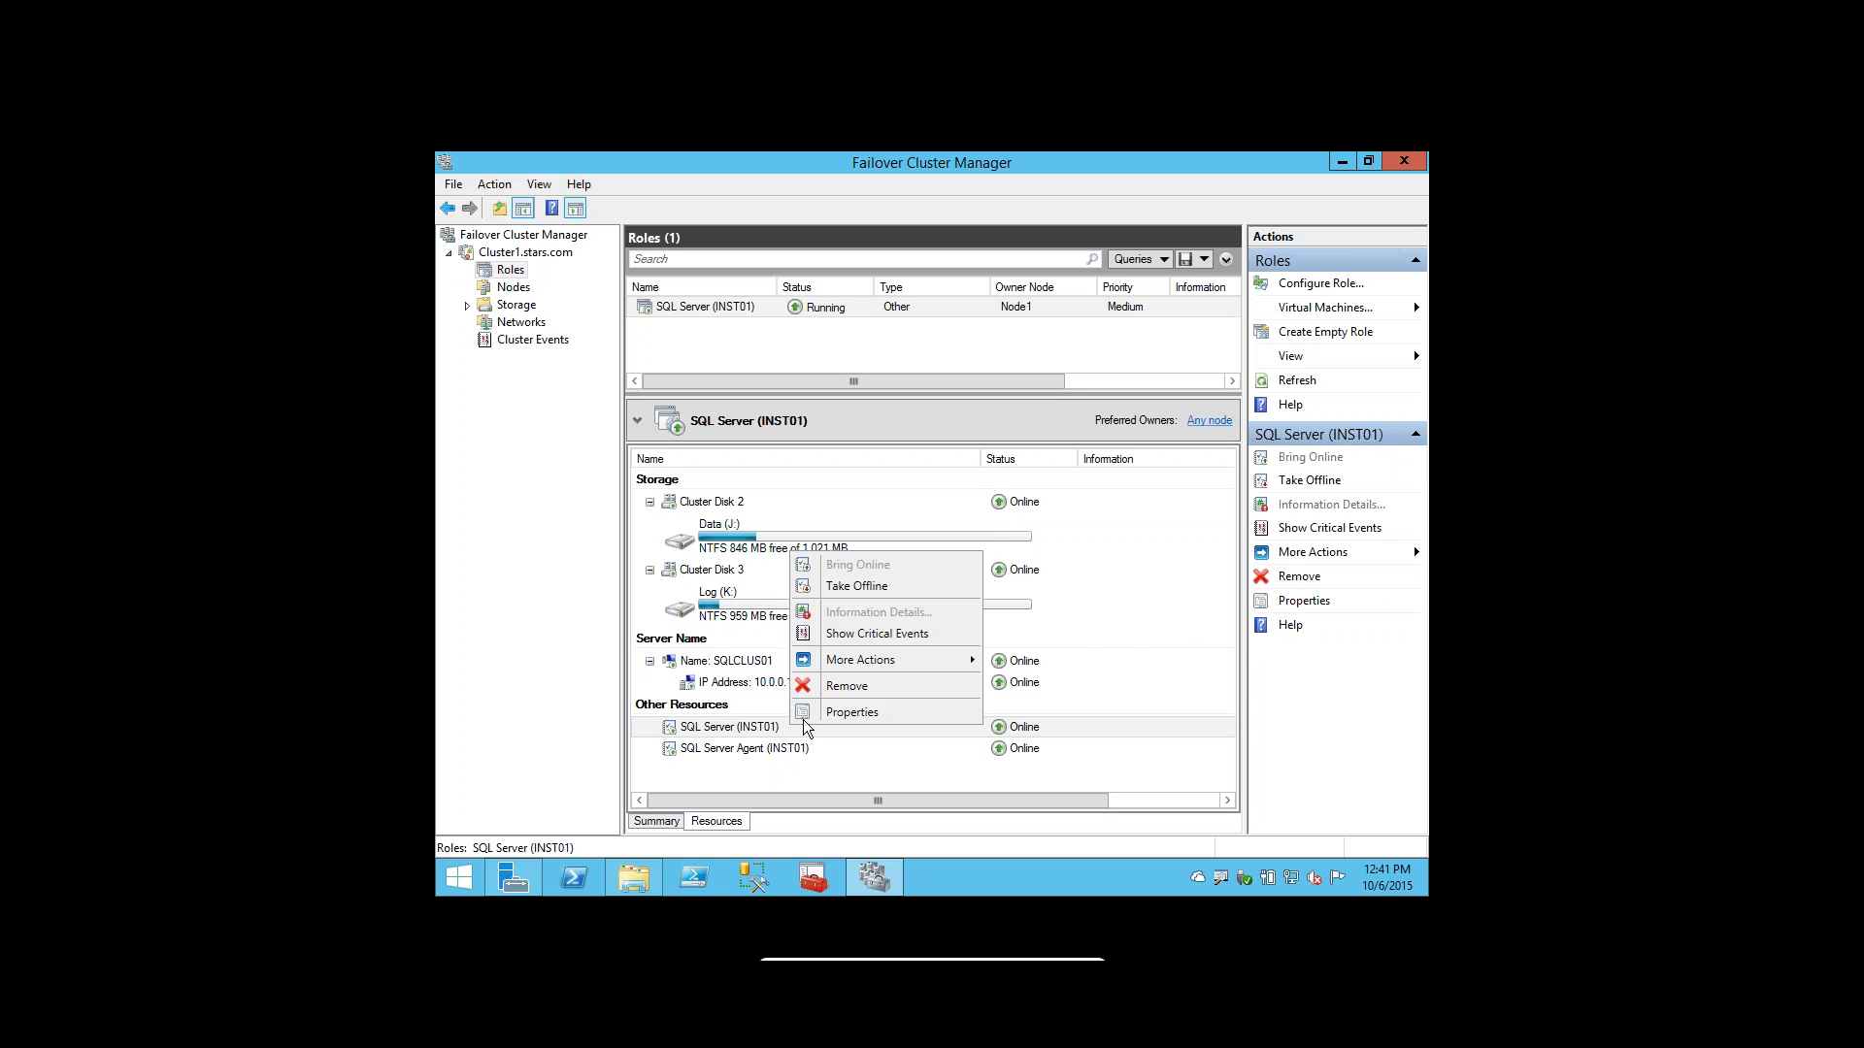
click(813, 715)
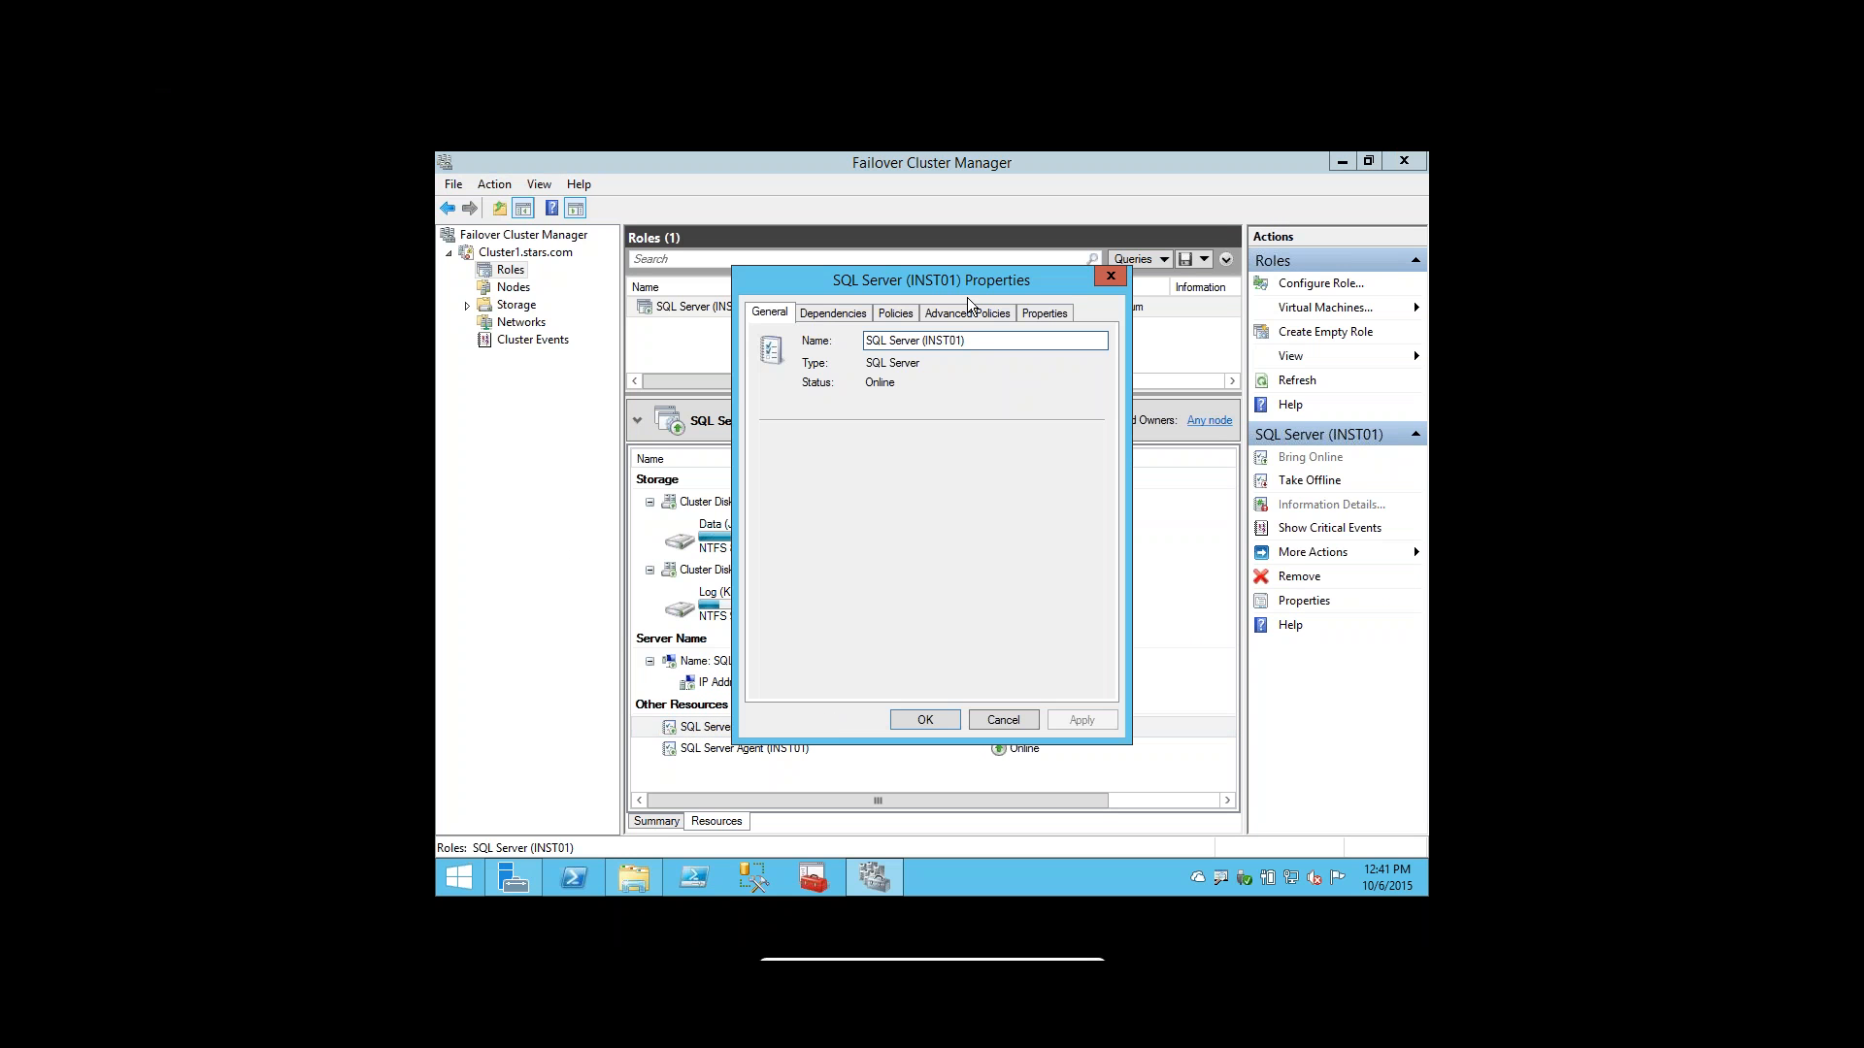
click(969, 313)
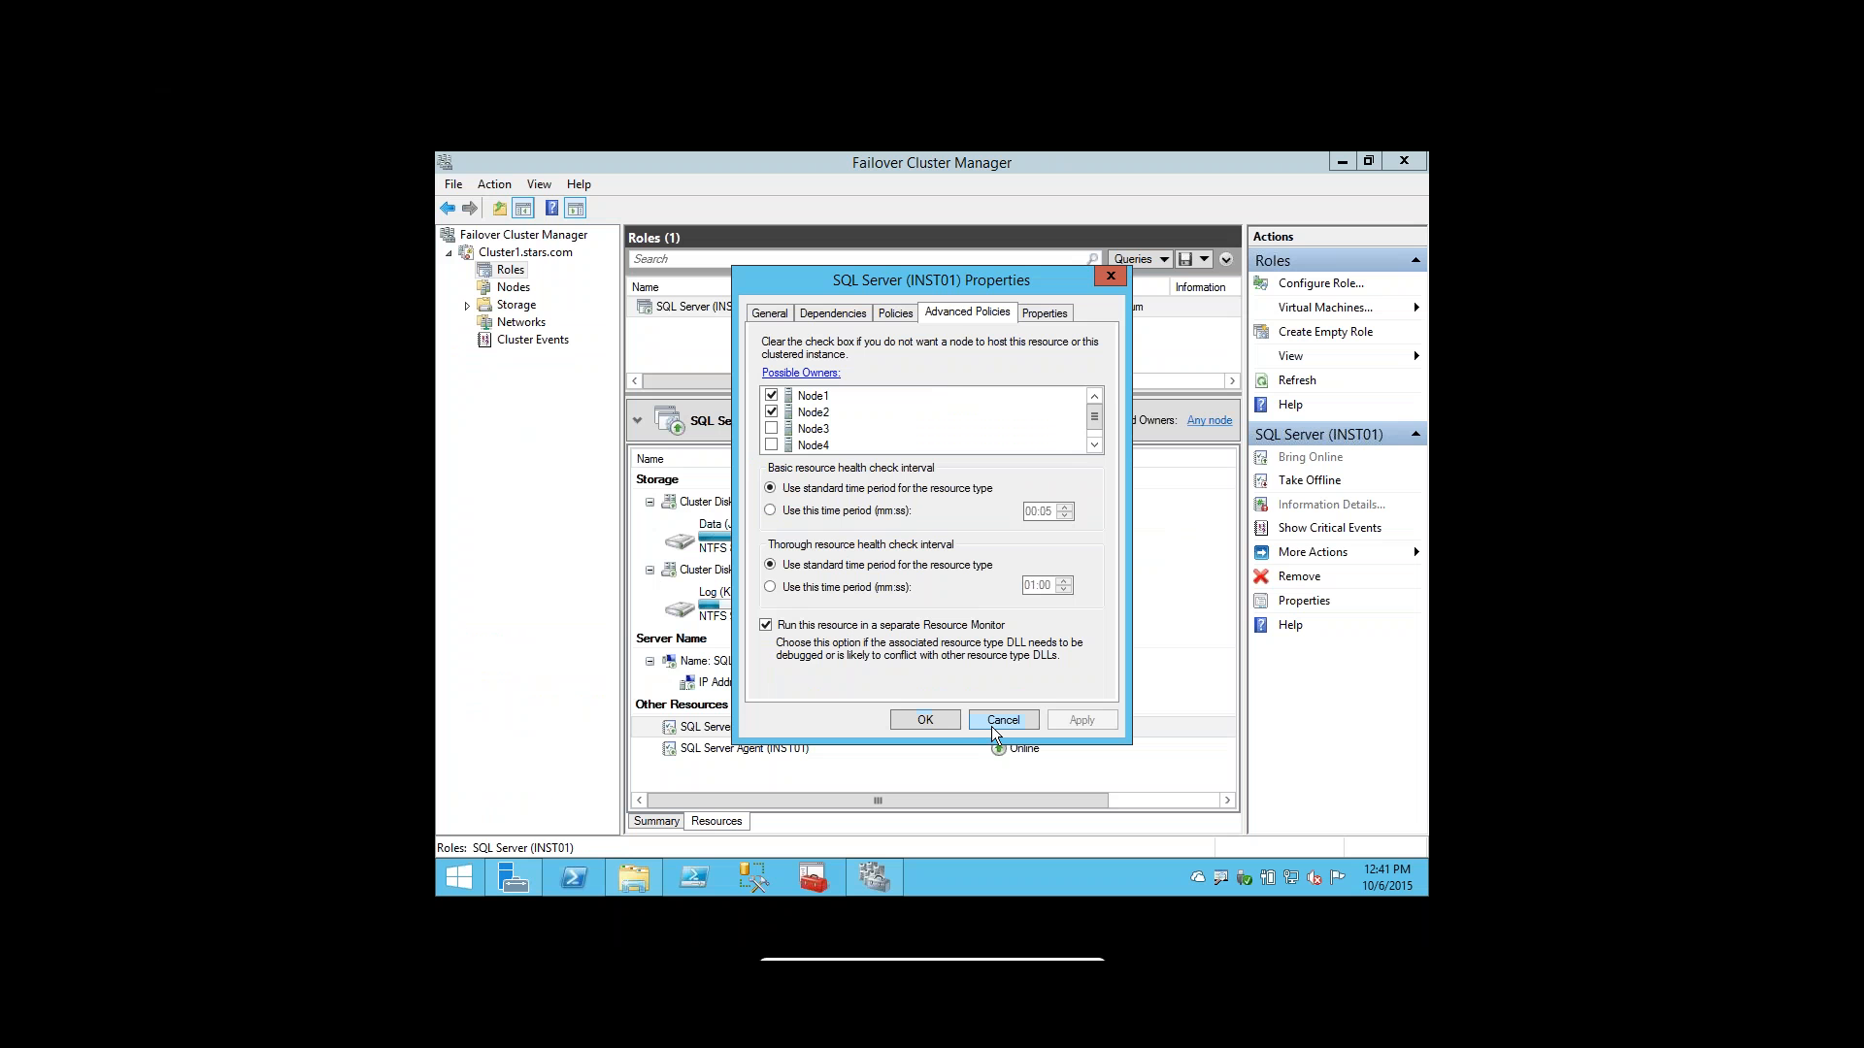
click(999, 721)
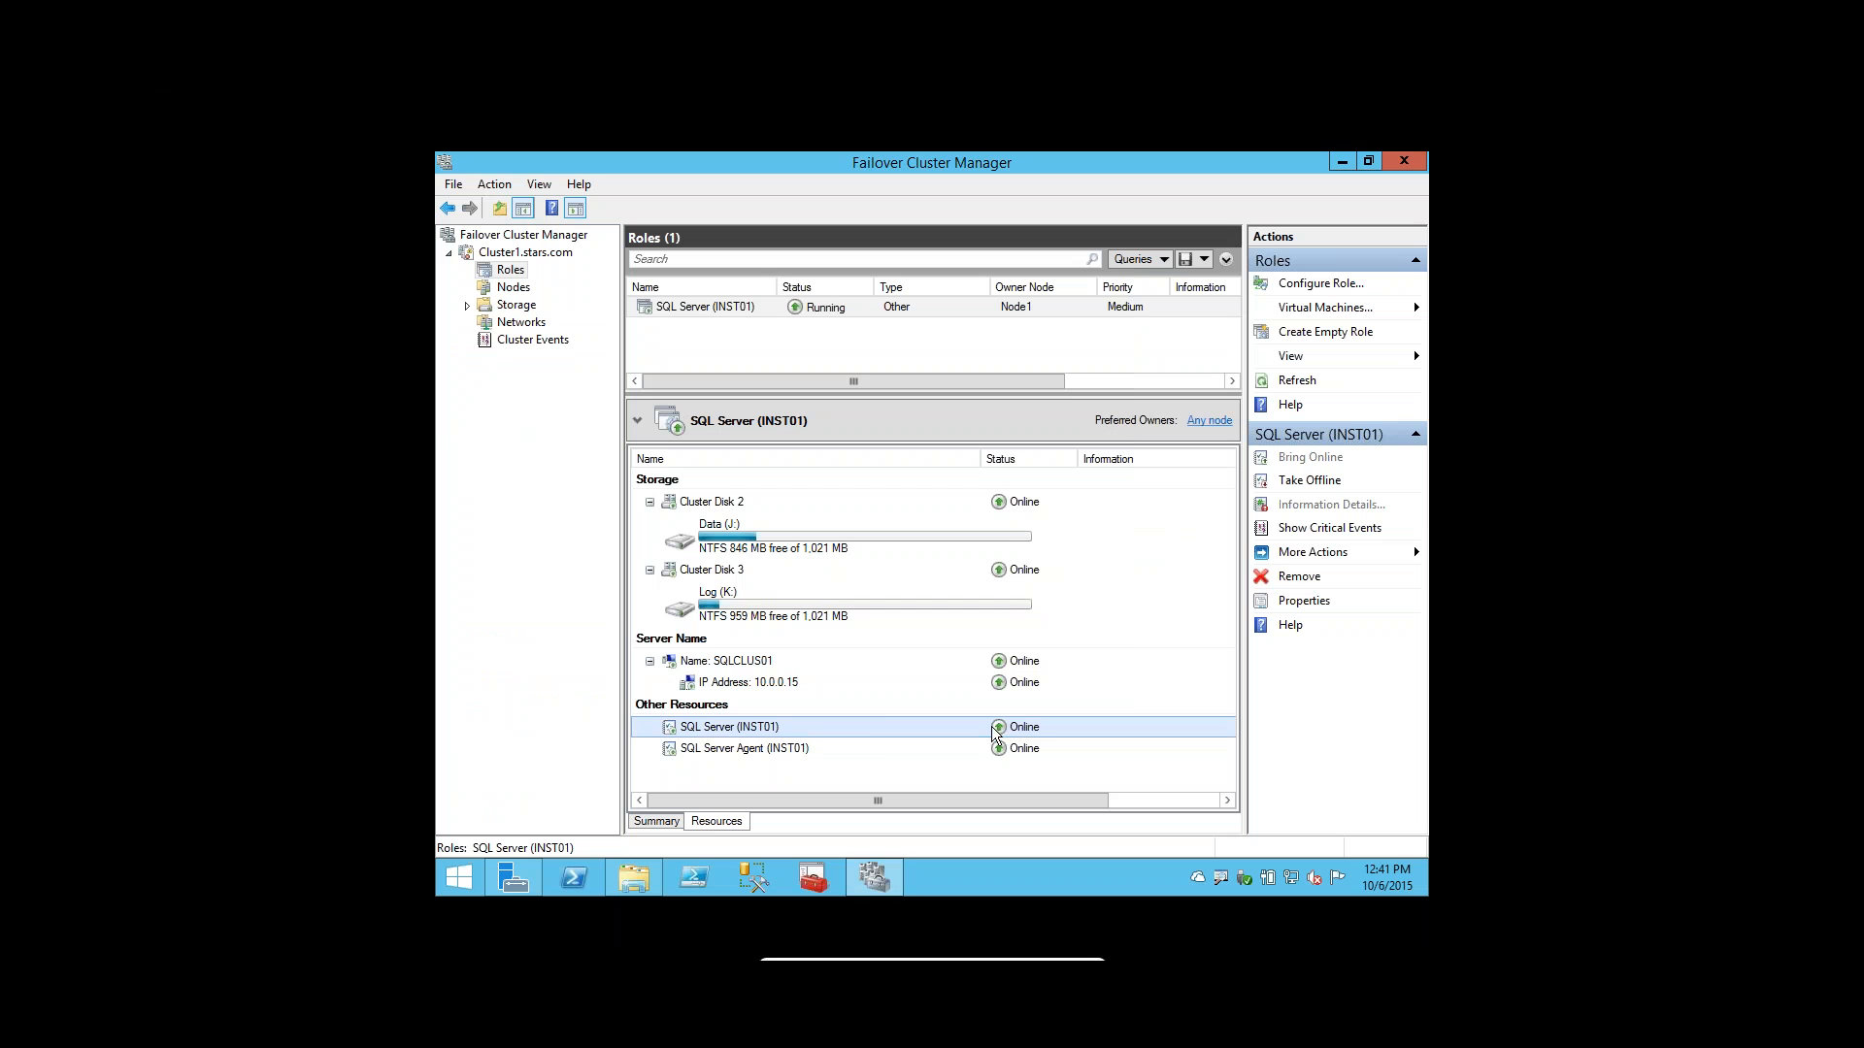
Look up the server name resource of the SQL Server (INST01) role in Failover Cluster Manager.
click(762, 886)
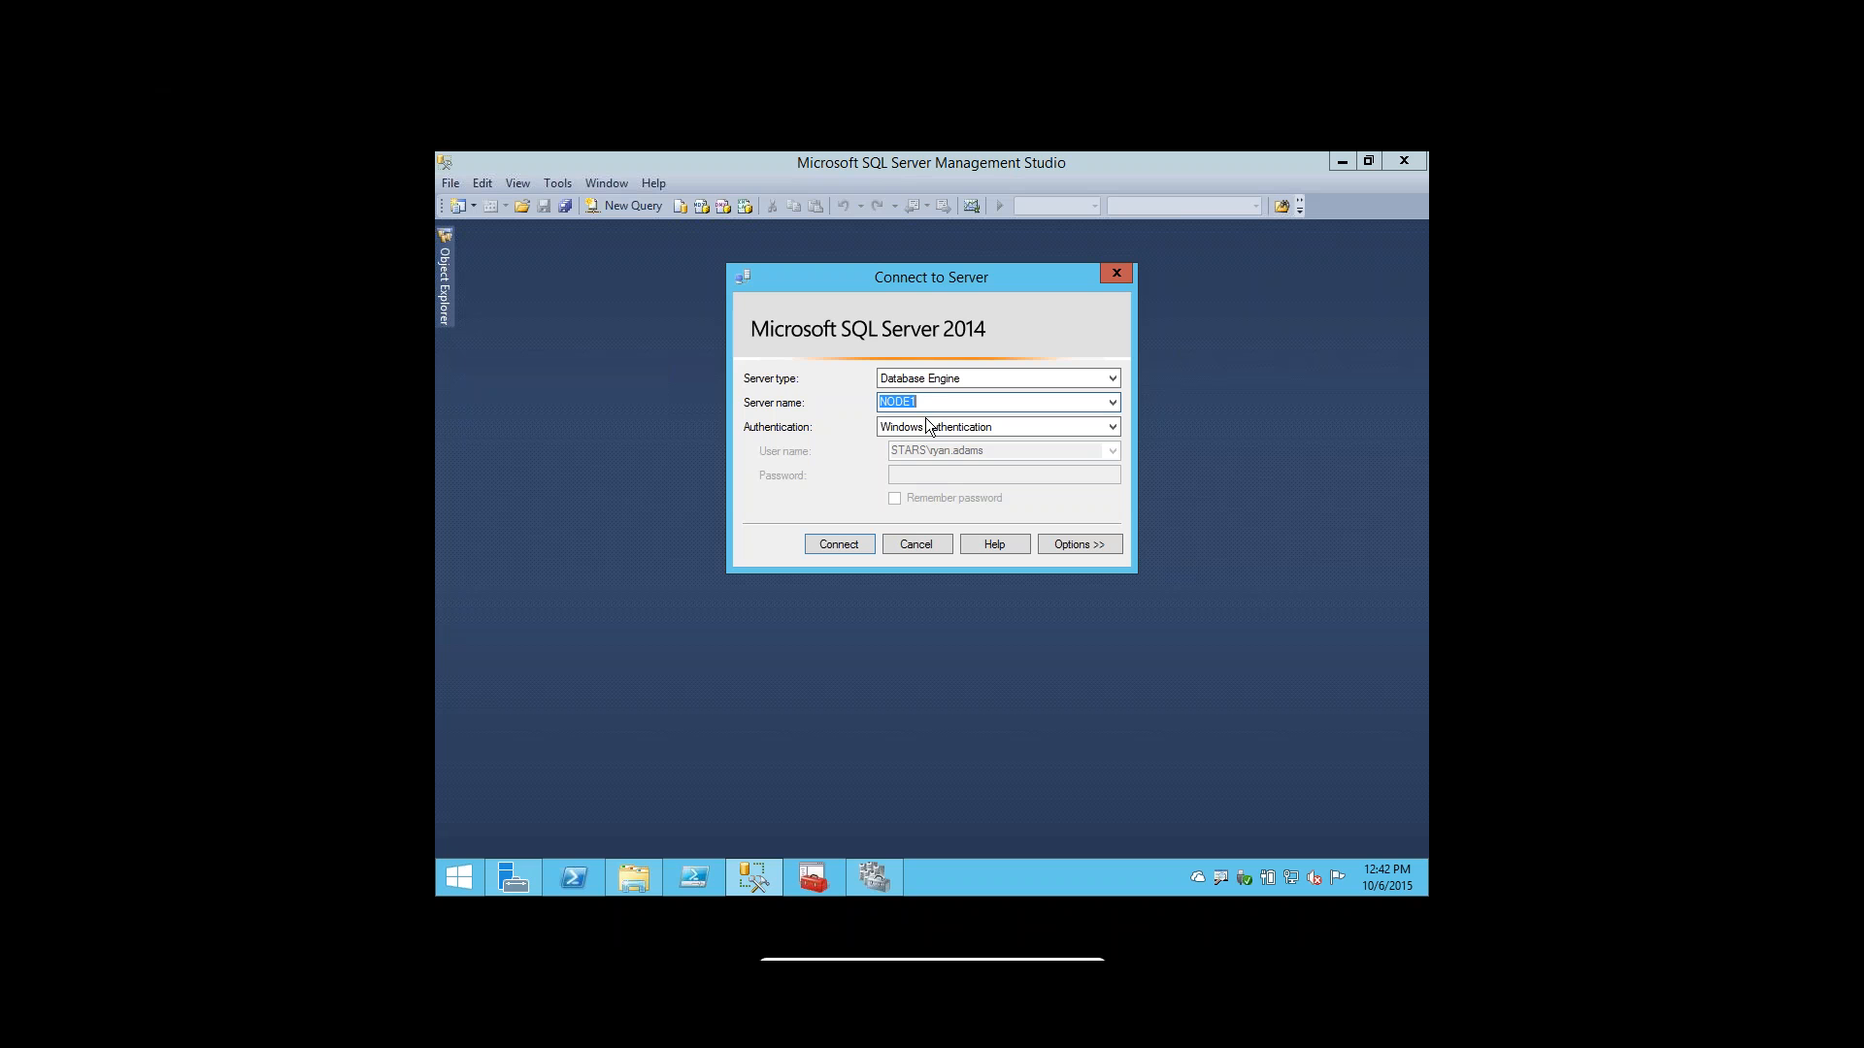
click(873, 878)
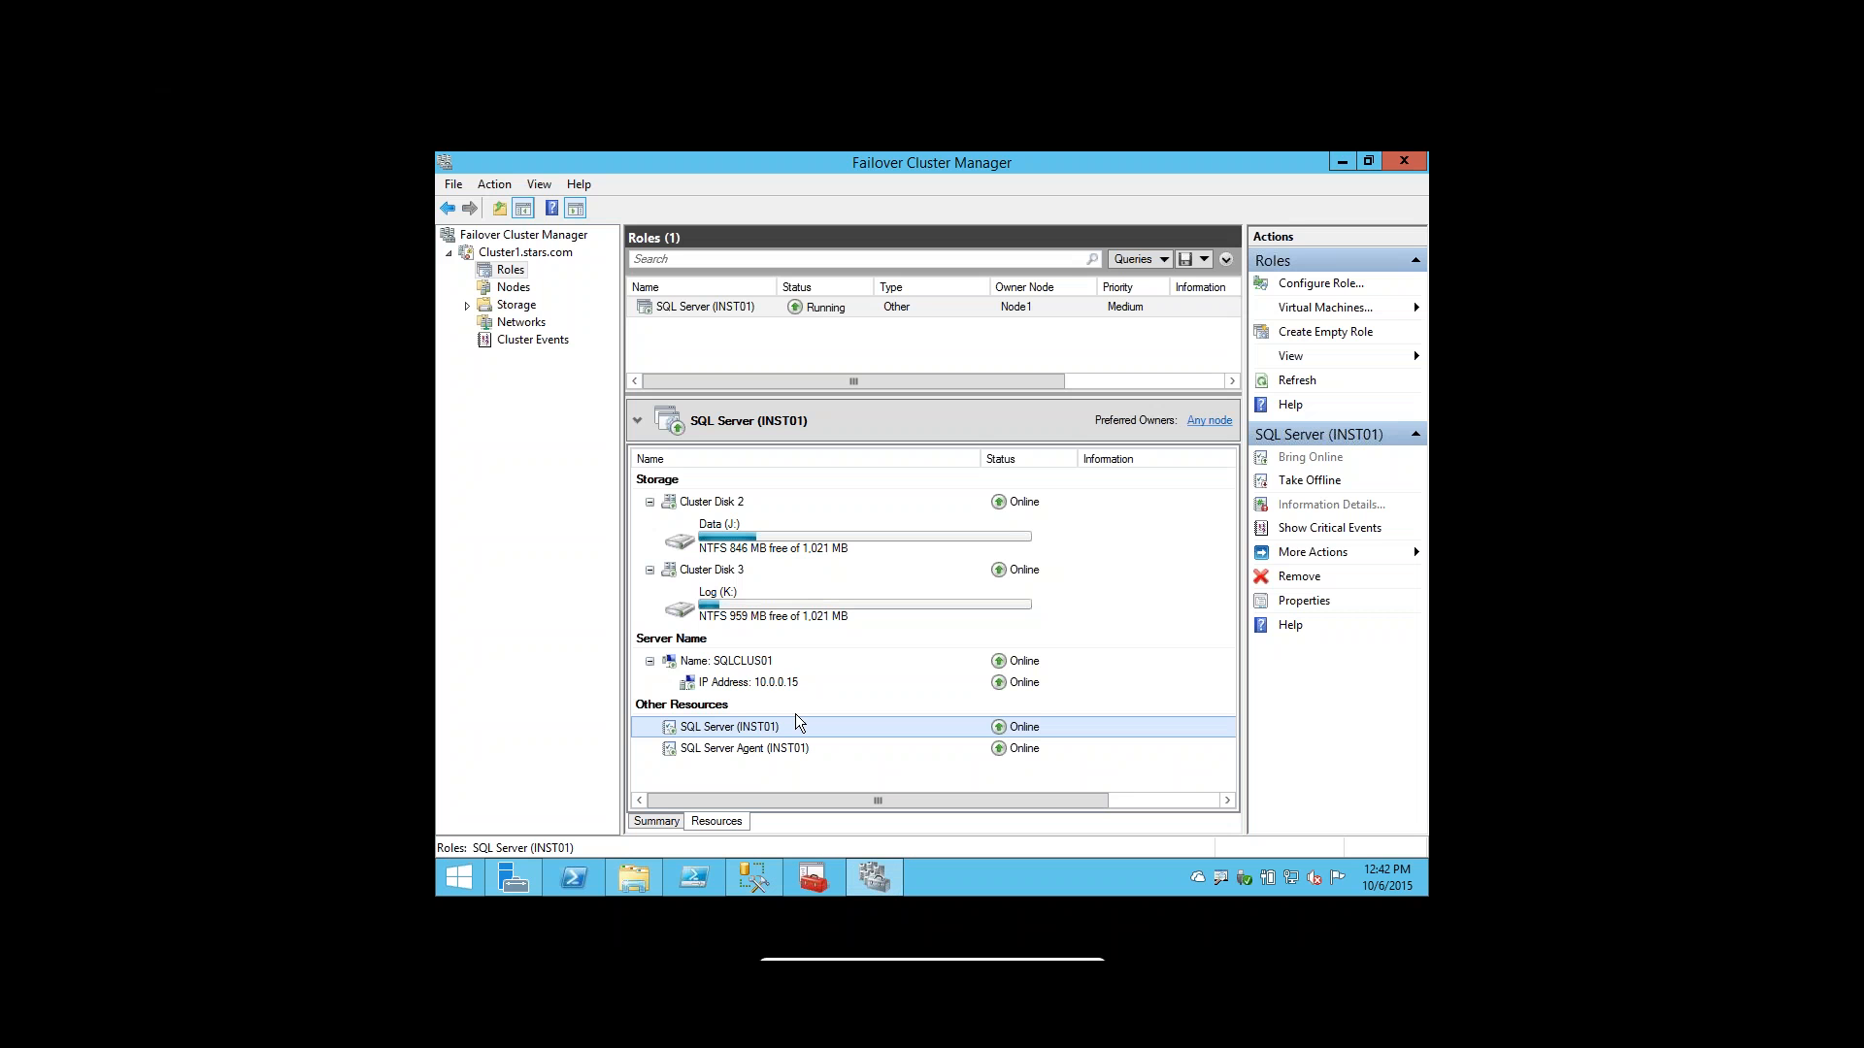
click(748, 664)
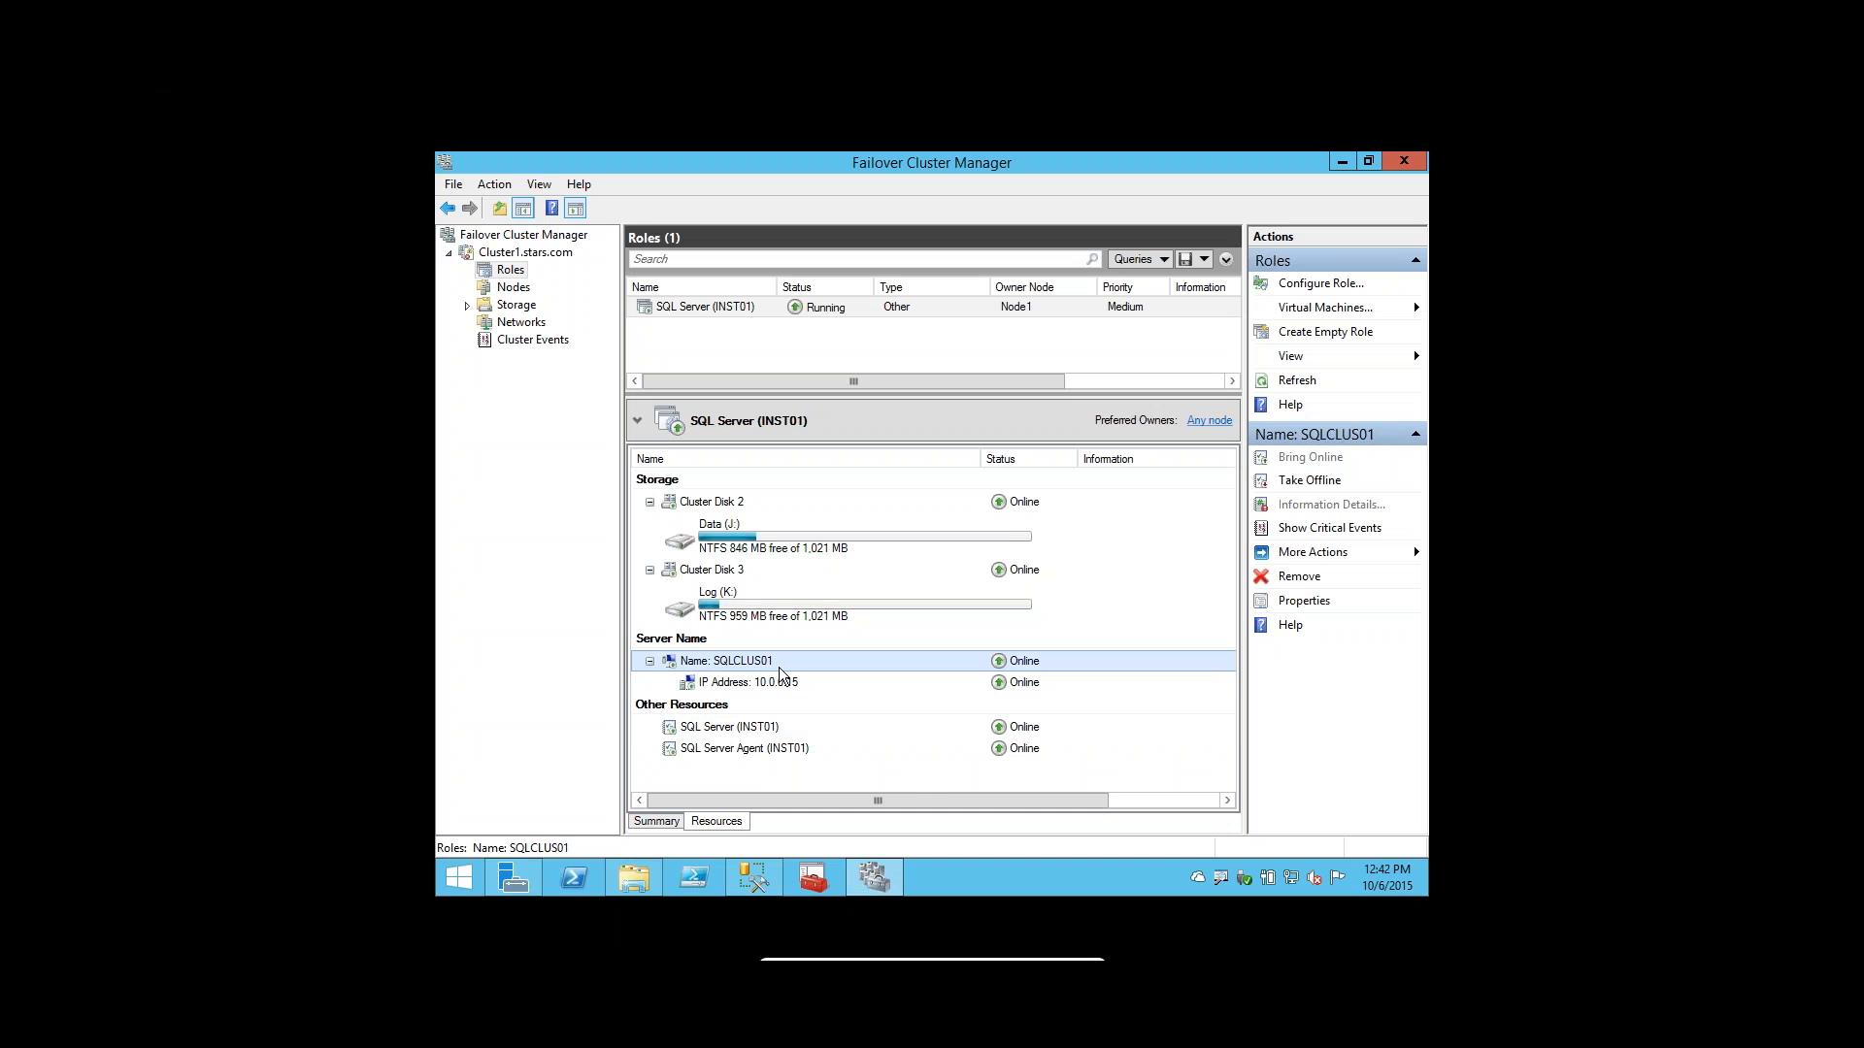
Connect SQL Server Management Studio to sqlclus01.stars.com\INST01 with Windows Authentication and expand the instance's Databases folder.
click(765, 880)
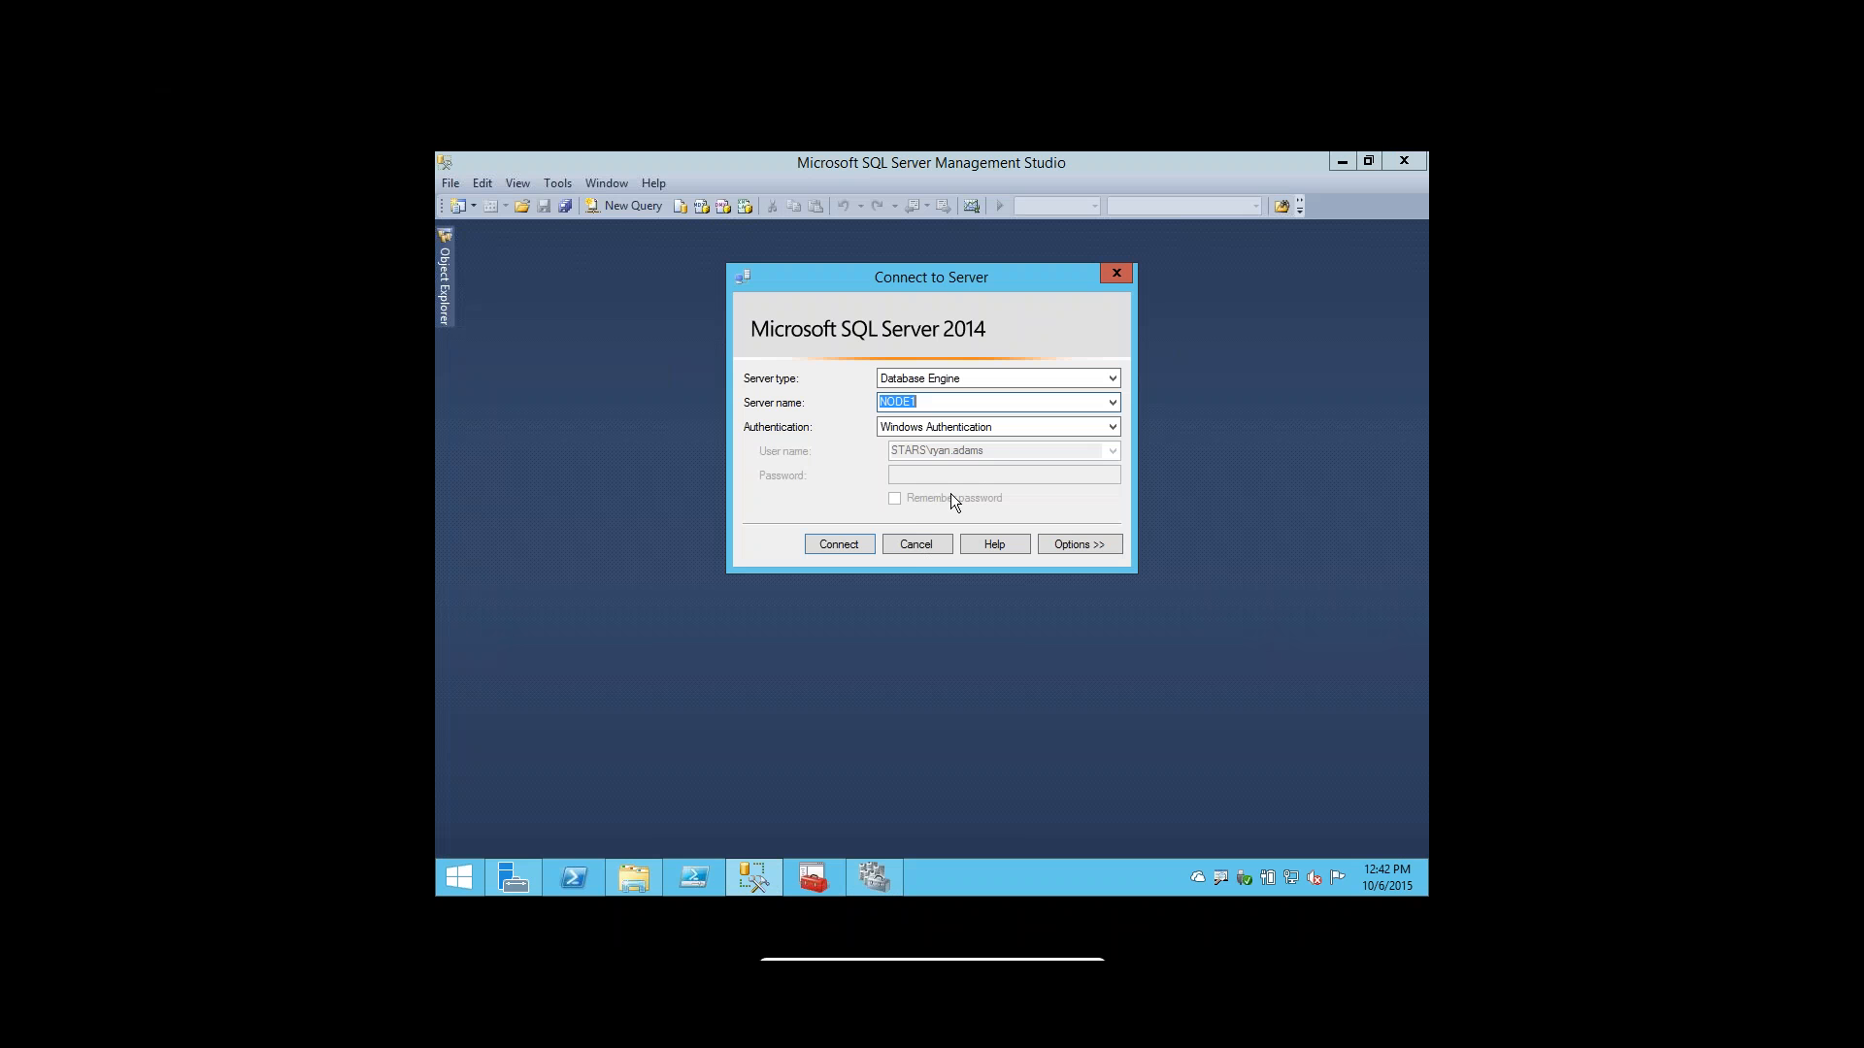
click(1113, 402)
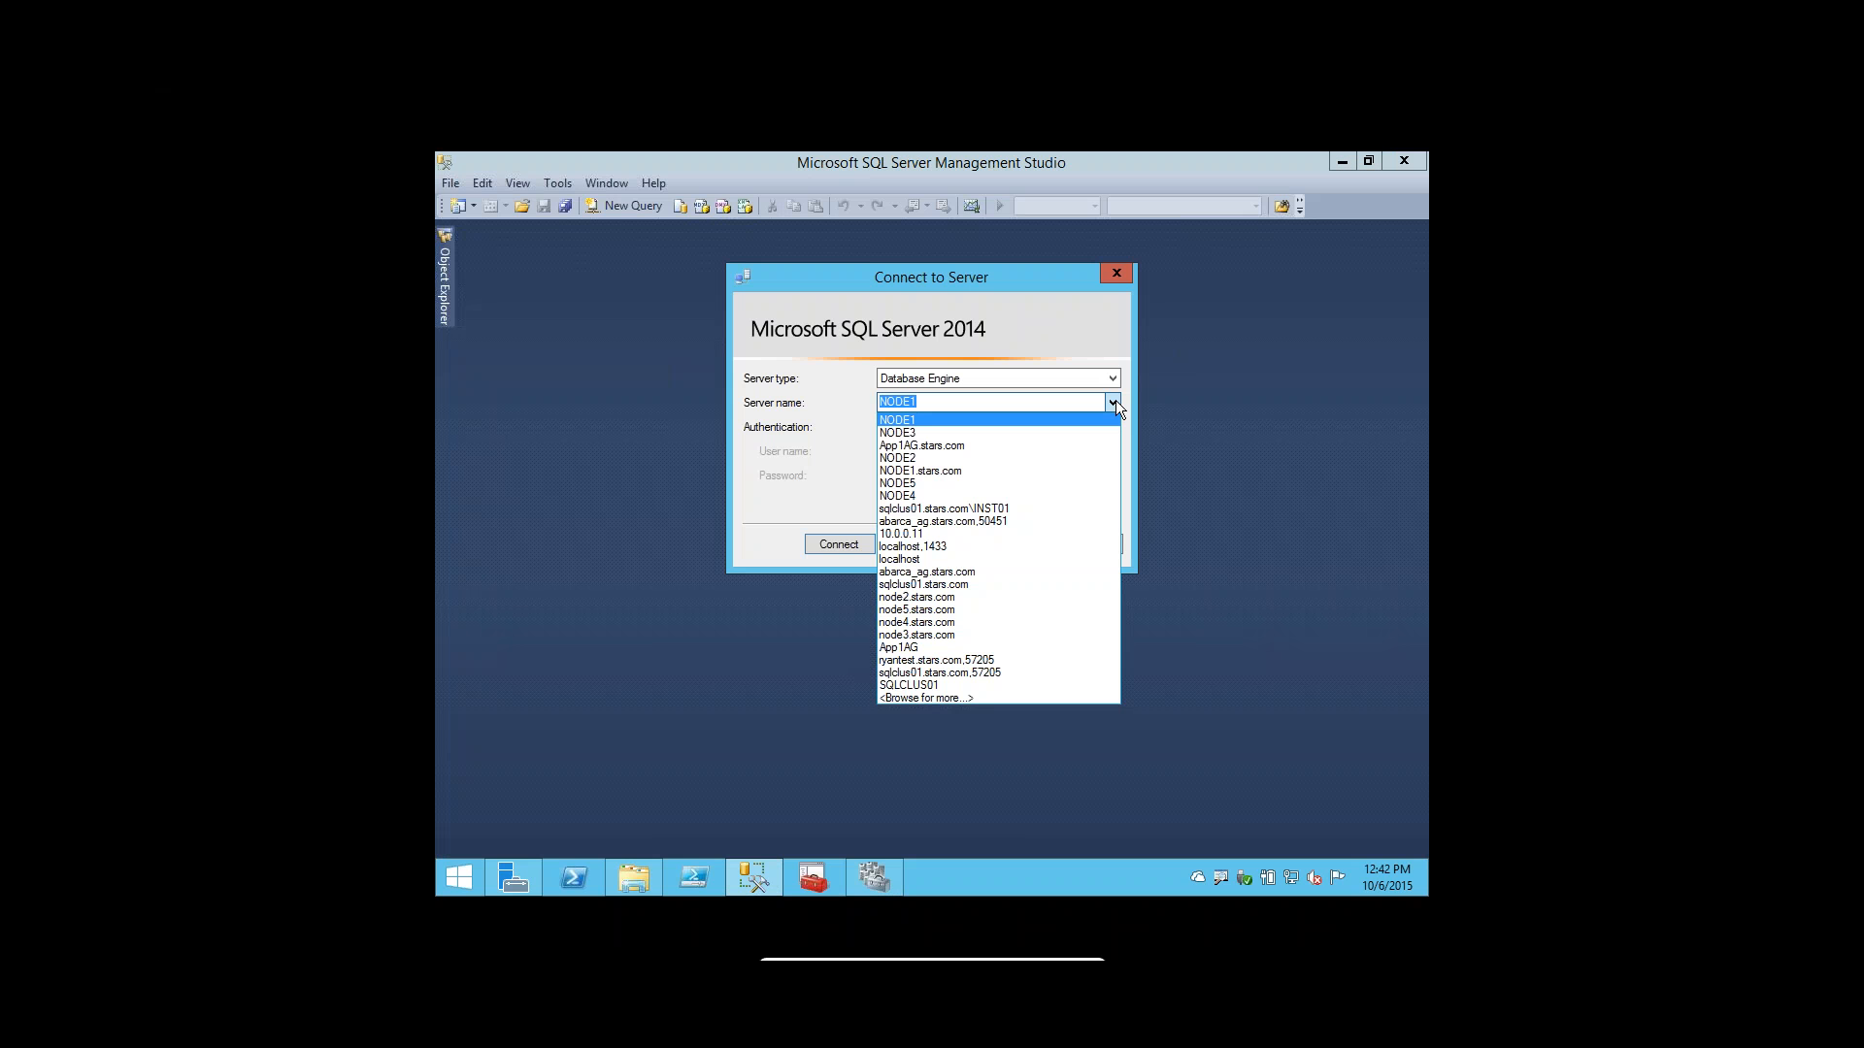
click(974, 509)
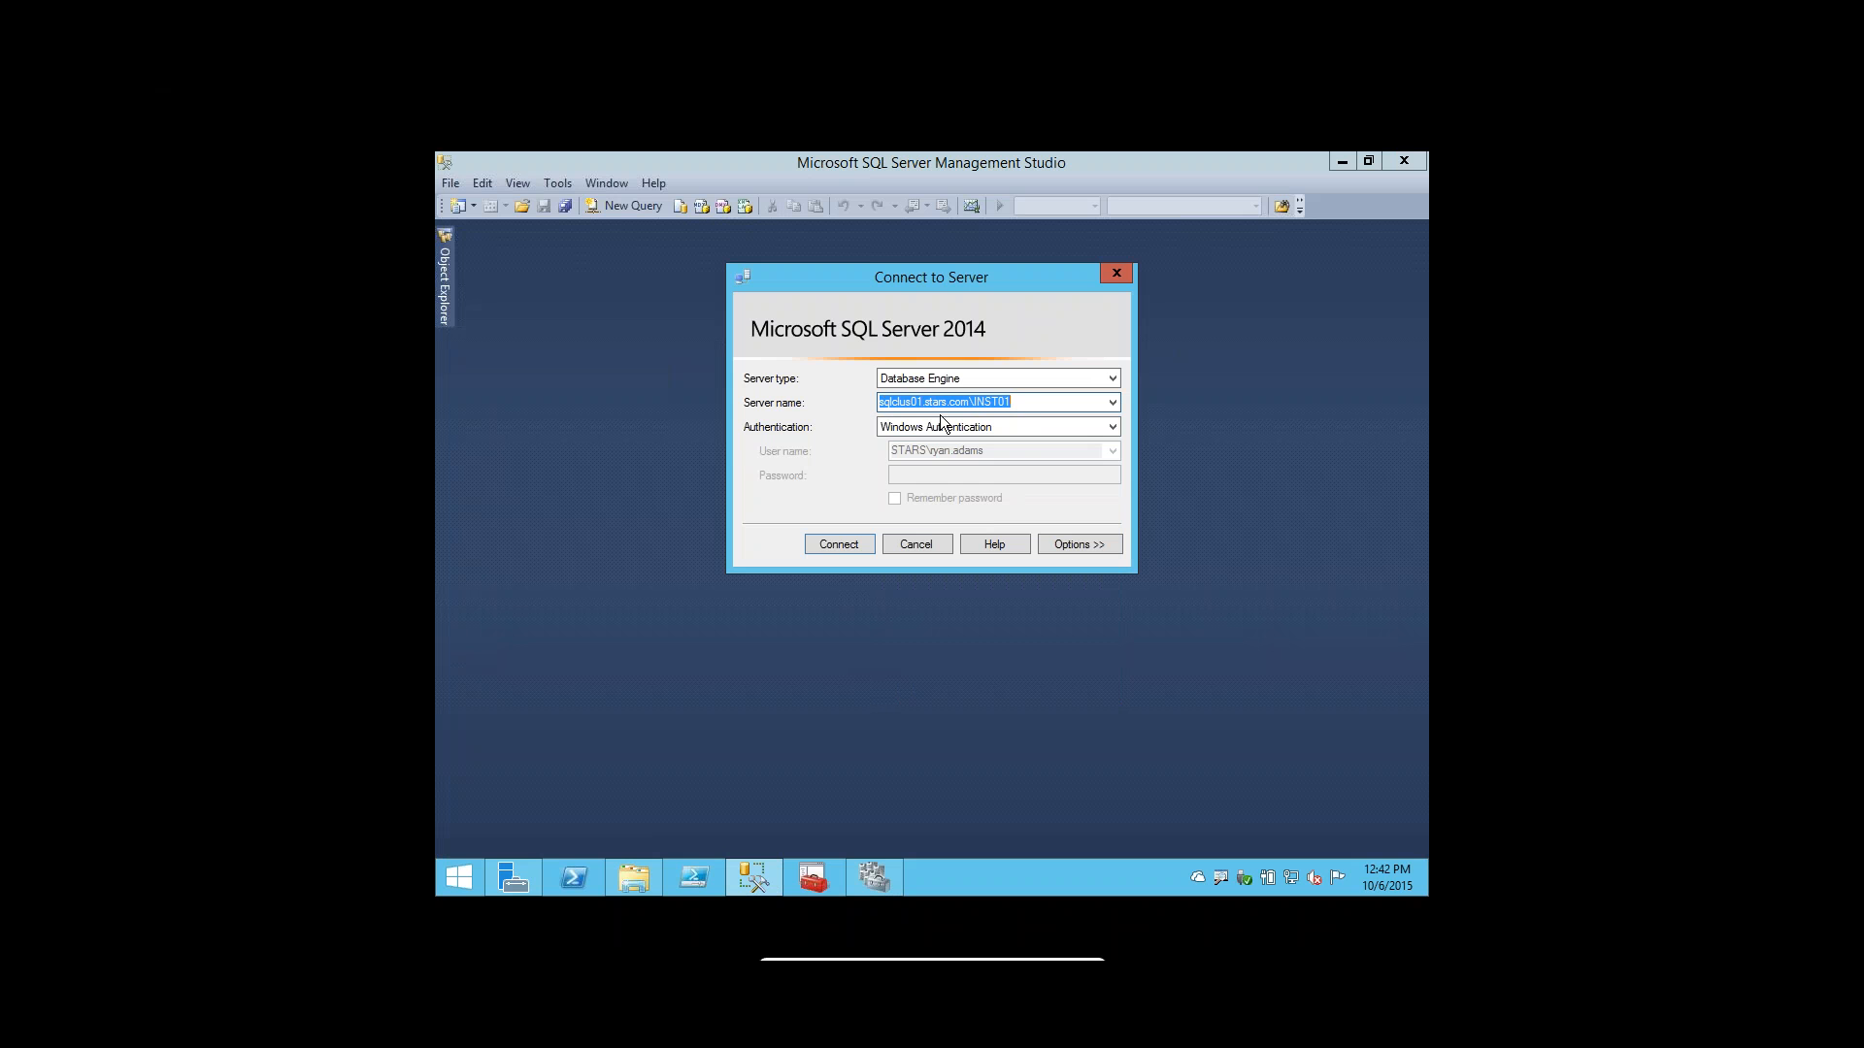
click(1023, 404)
click(826, 545)
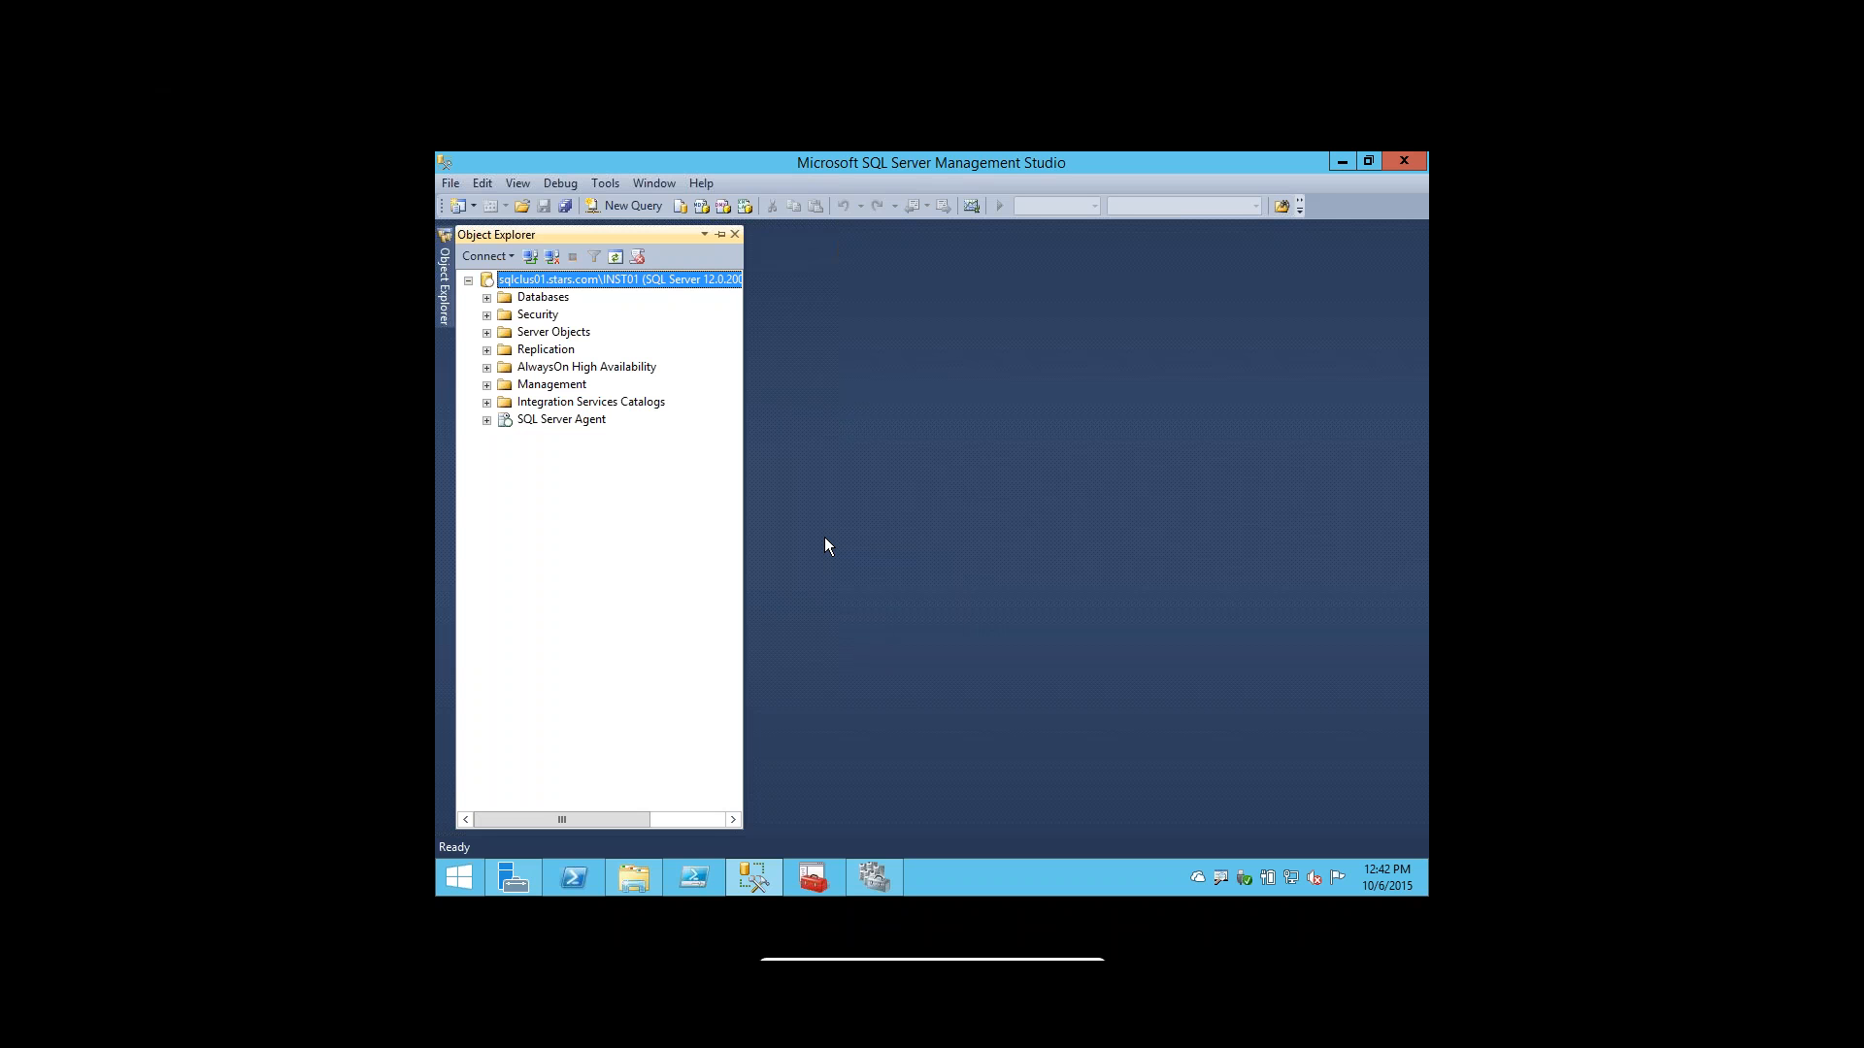
click(486, 298)
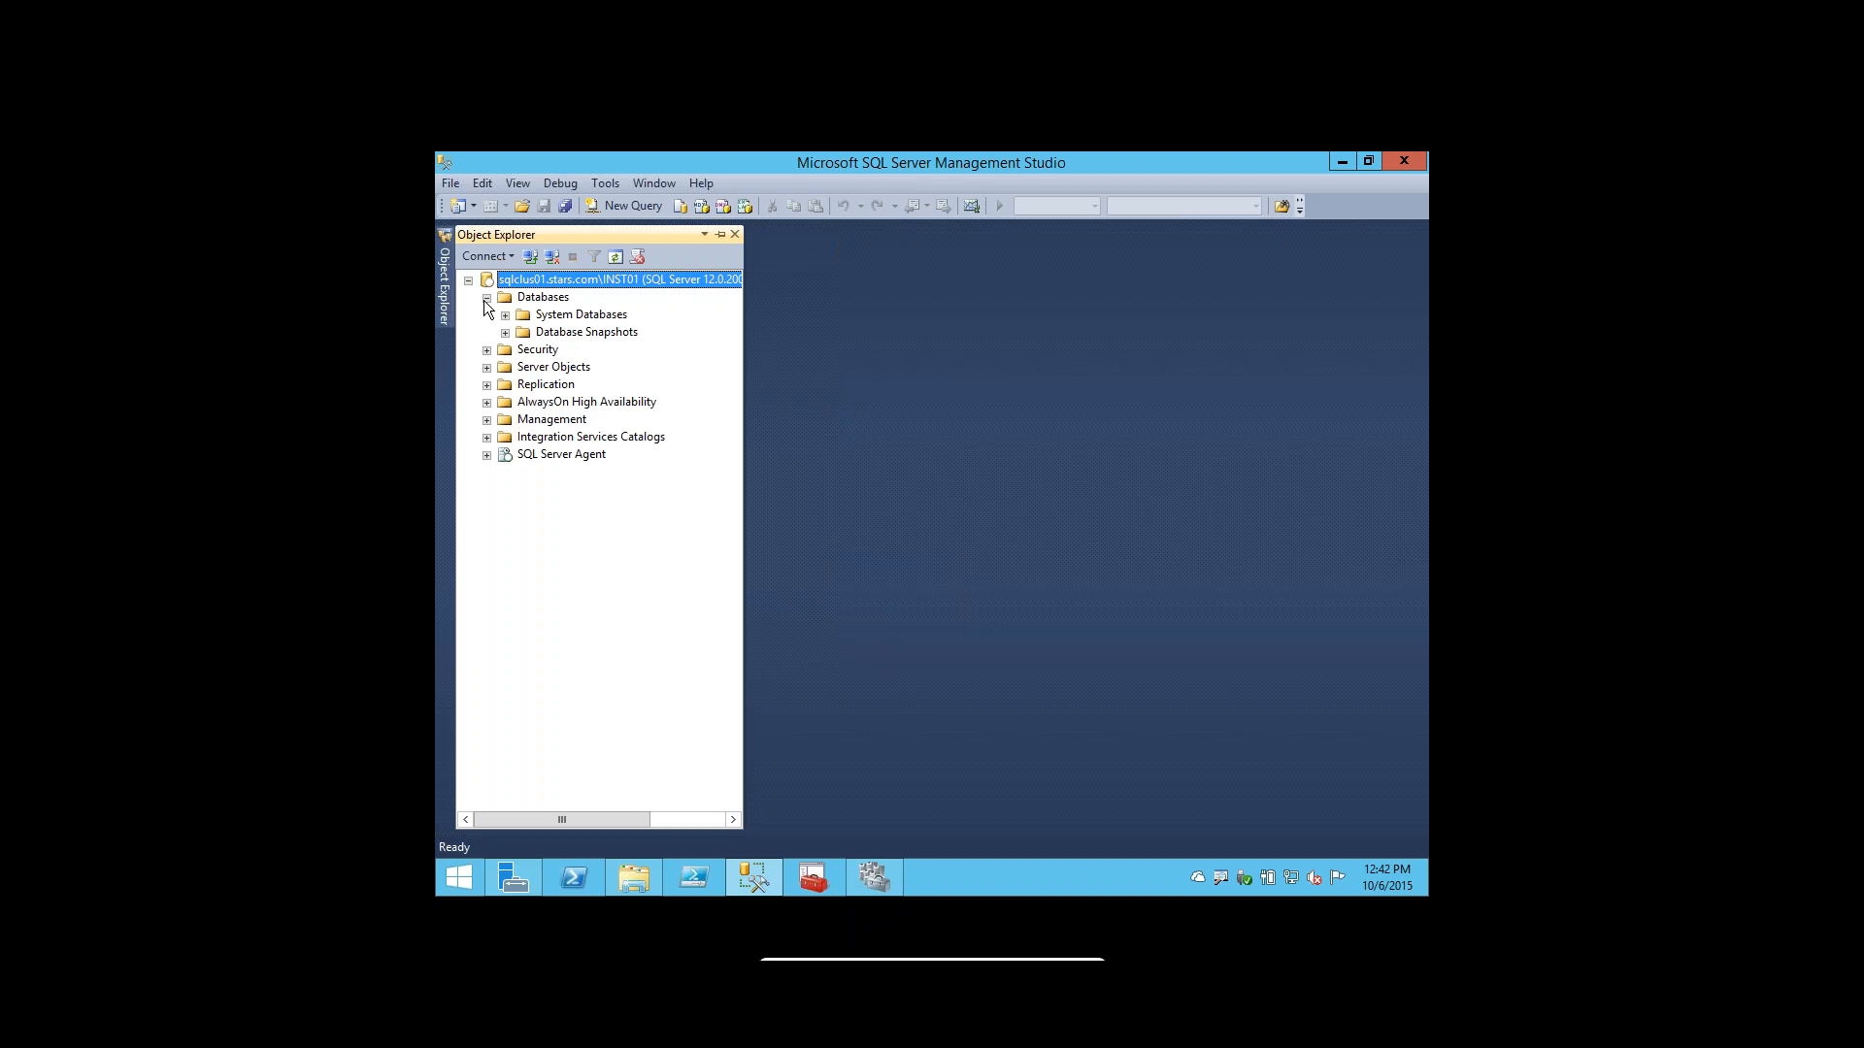
Open a new query on the clustered instance and run select SERVERPROPERTY('computernamephysicalnetbios') to check the active physical node.
click(544, 297)
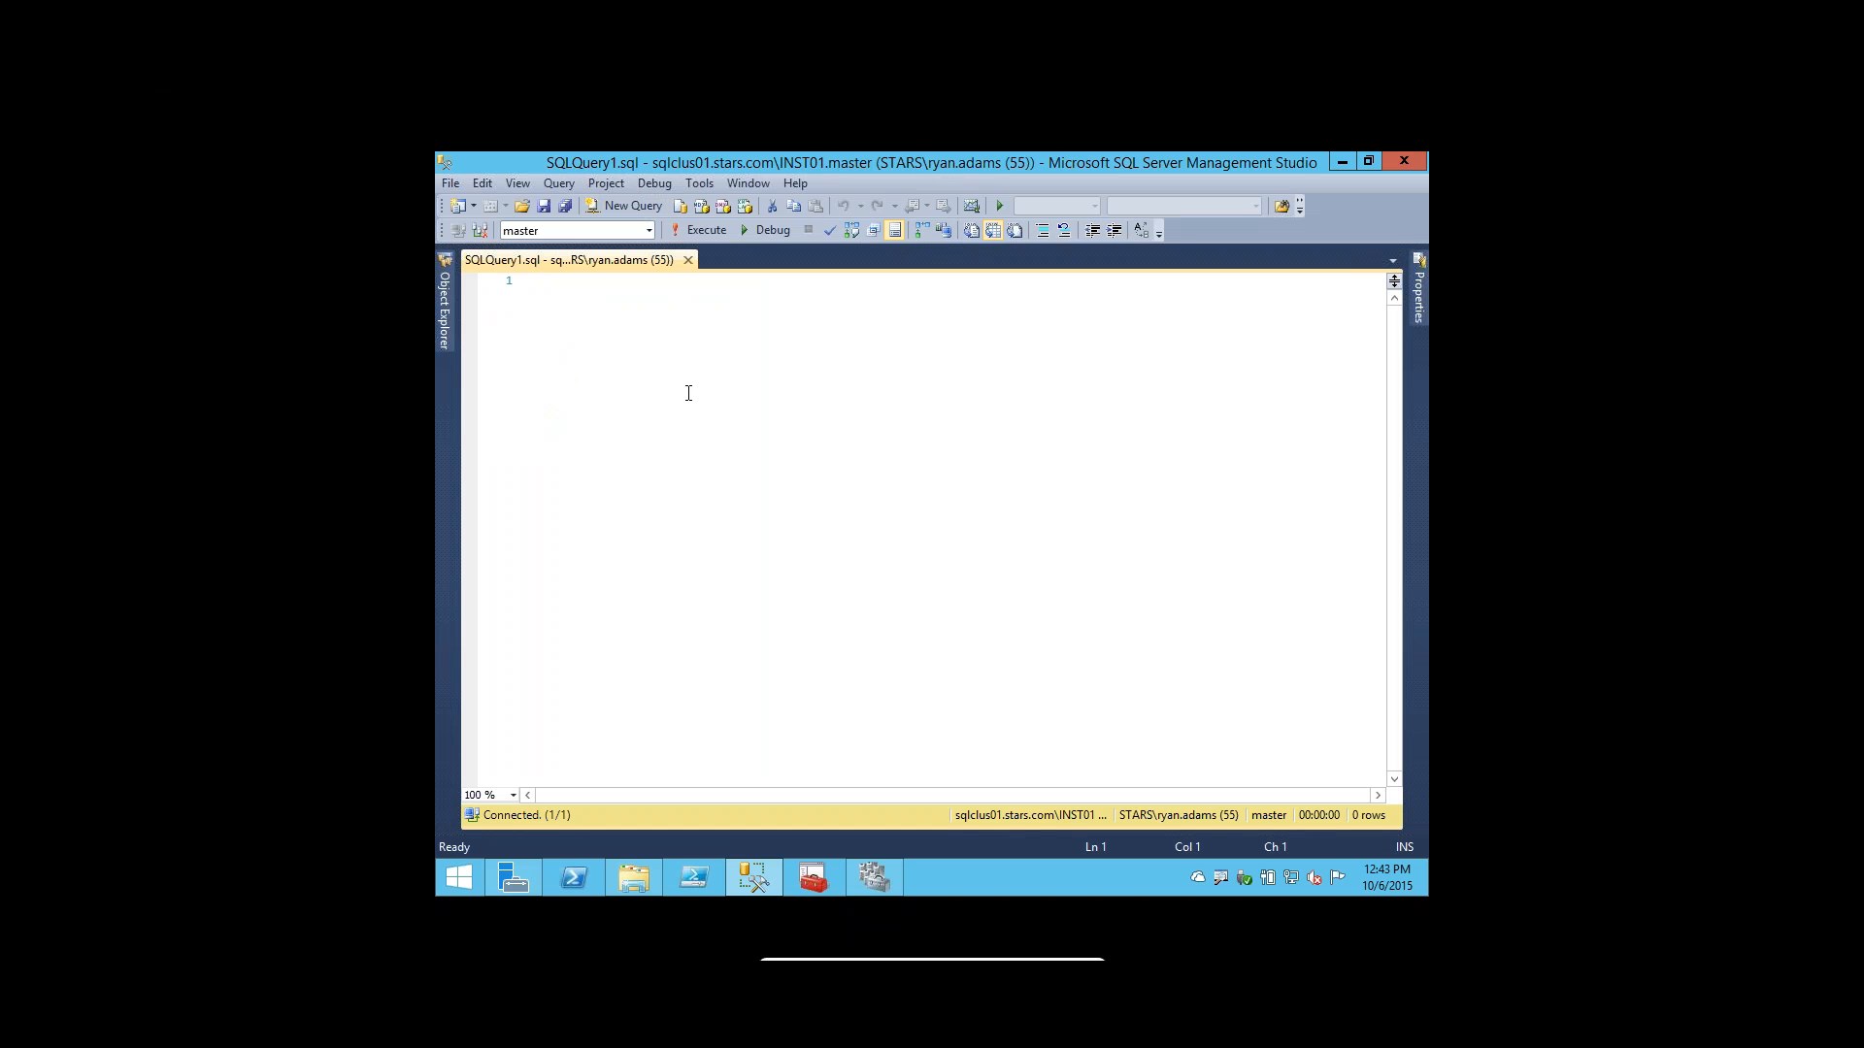
text(select)
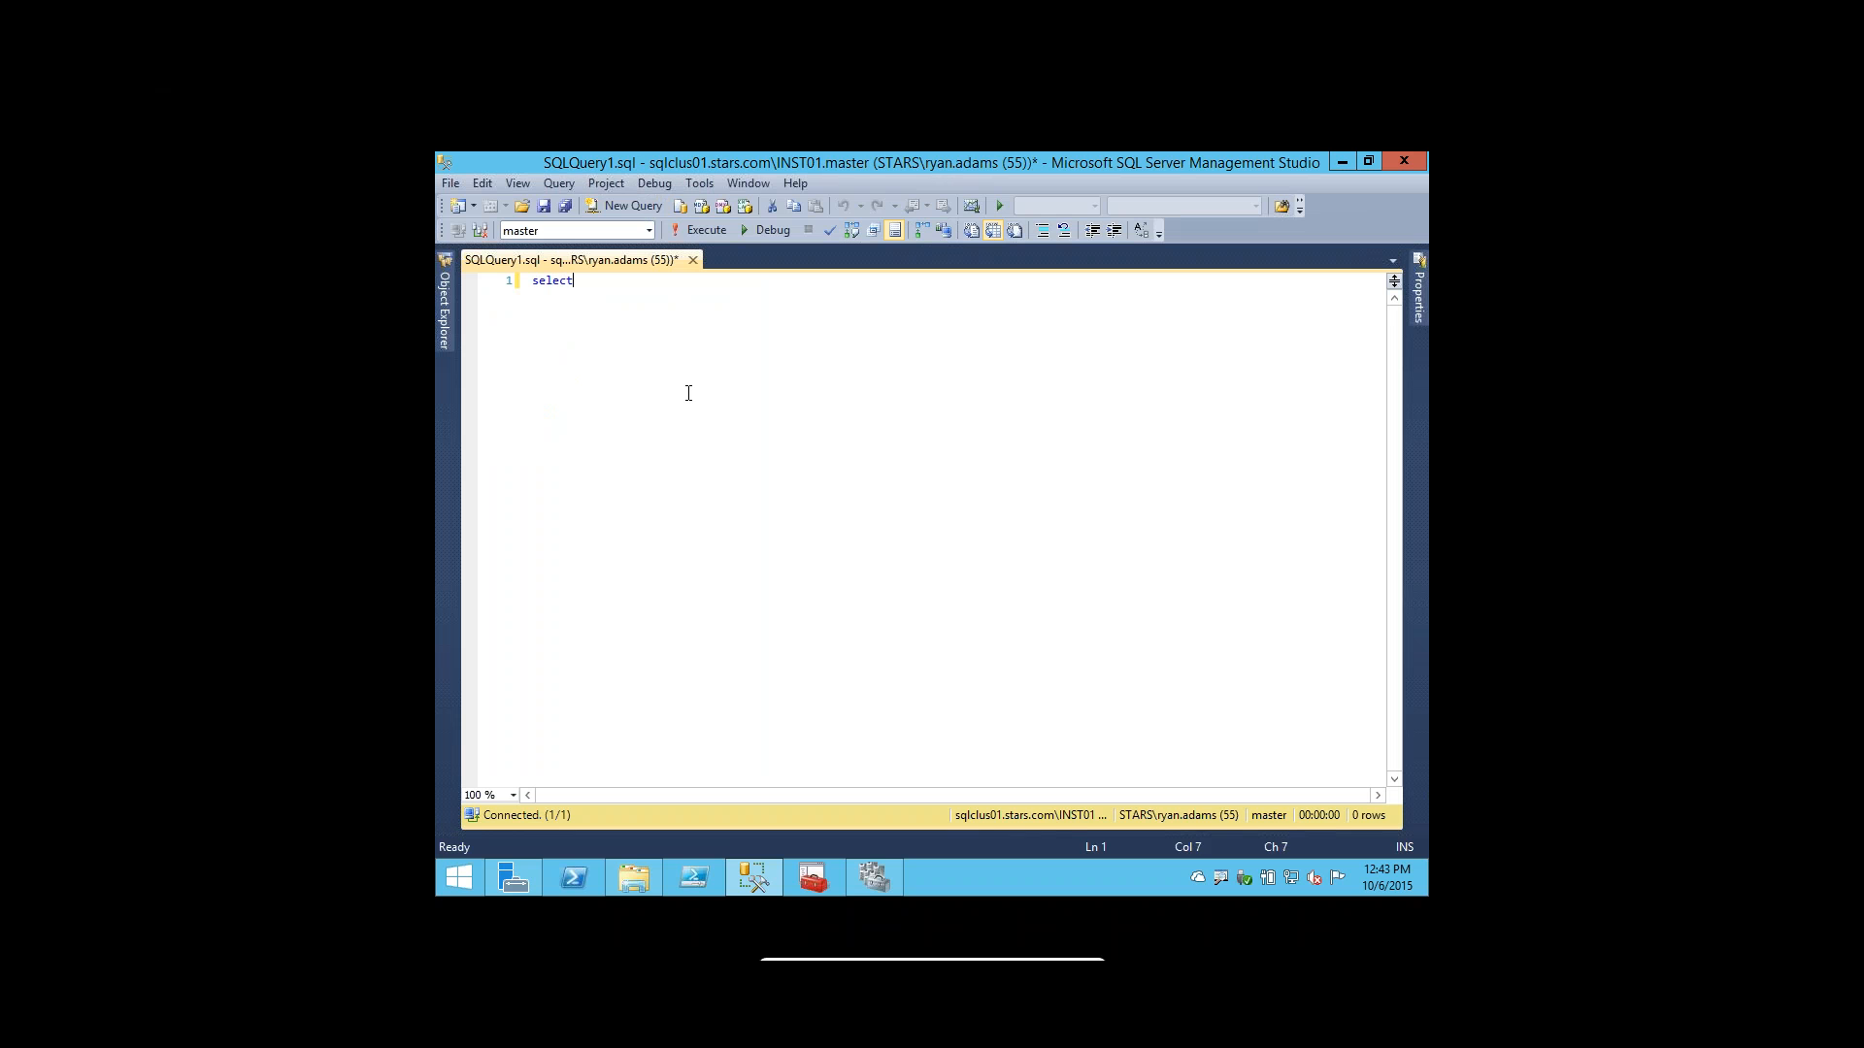
text( serverproper)
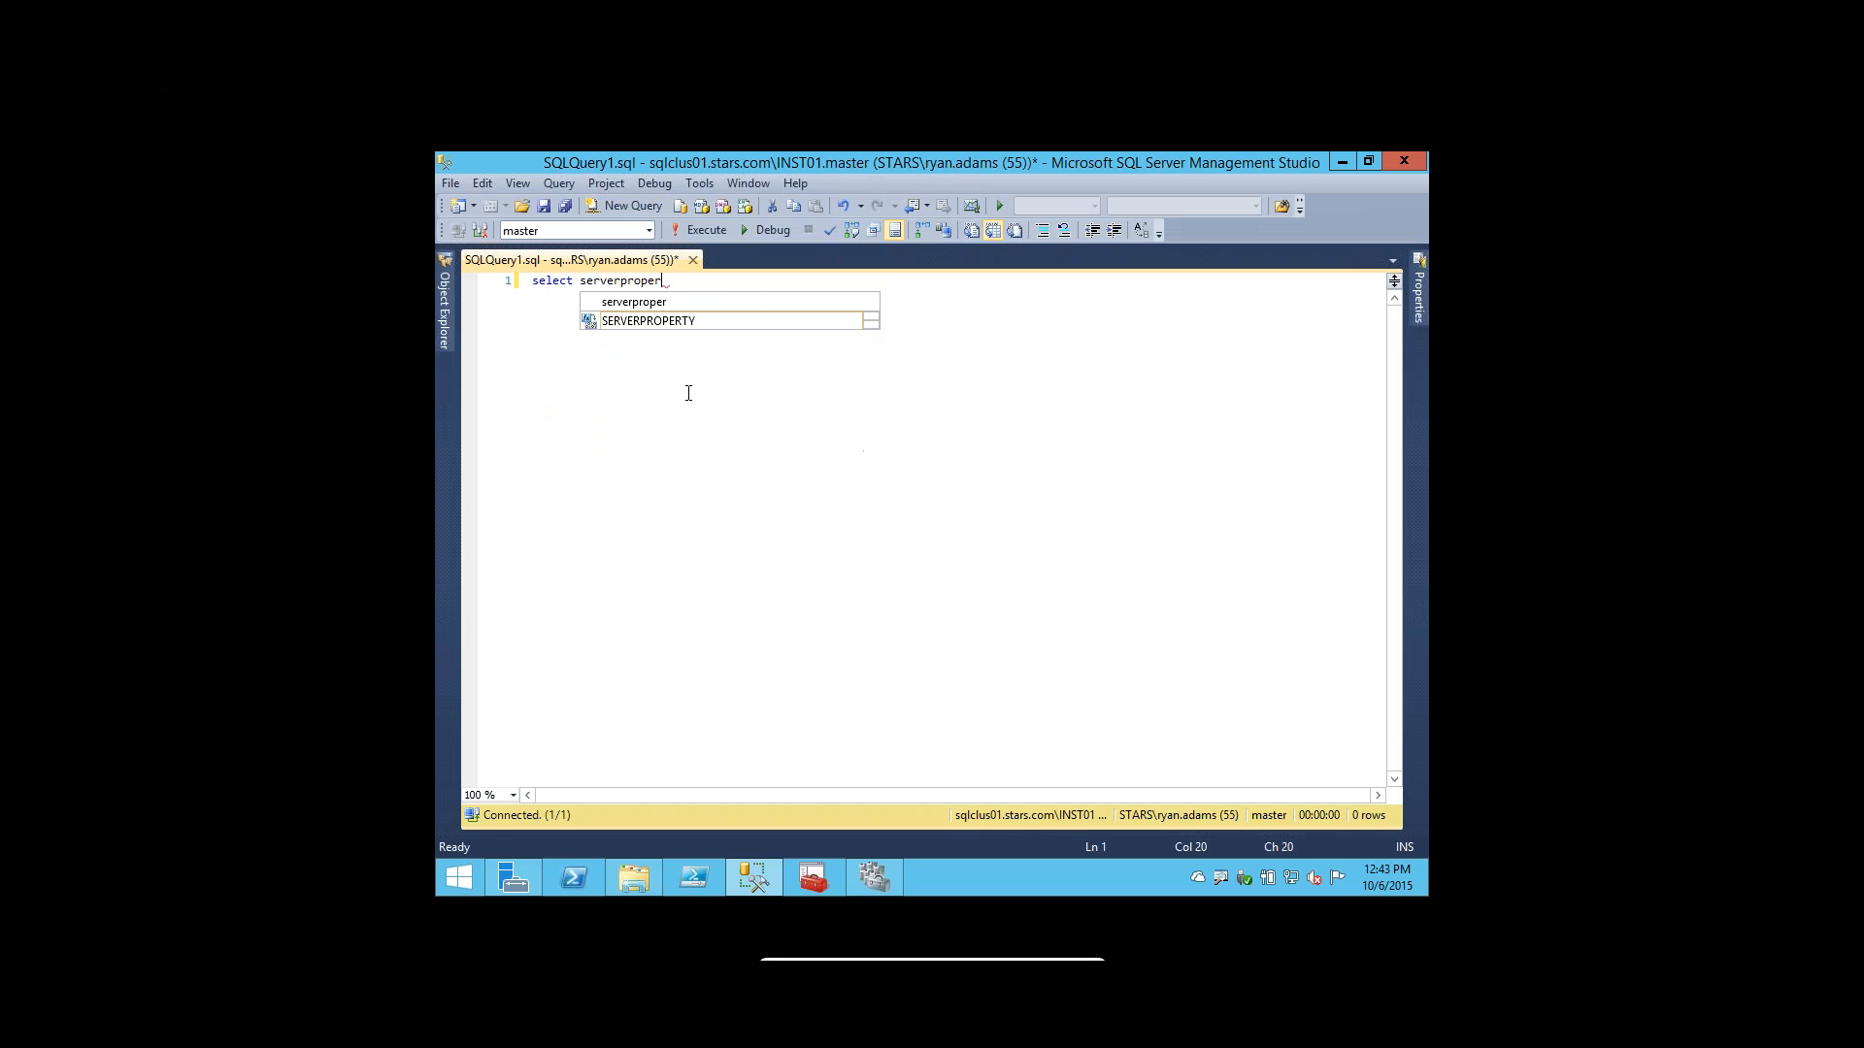
key(Tab)
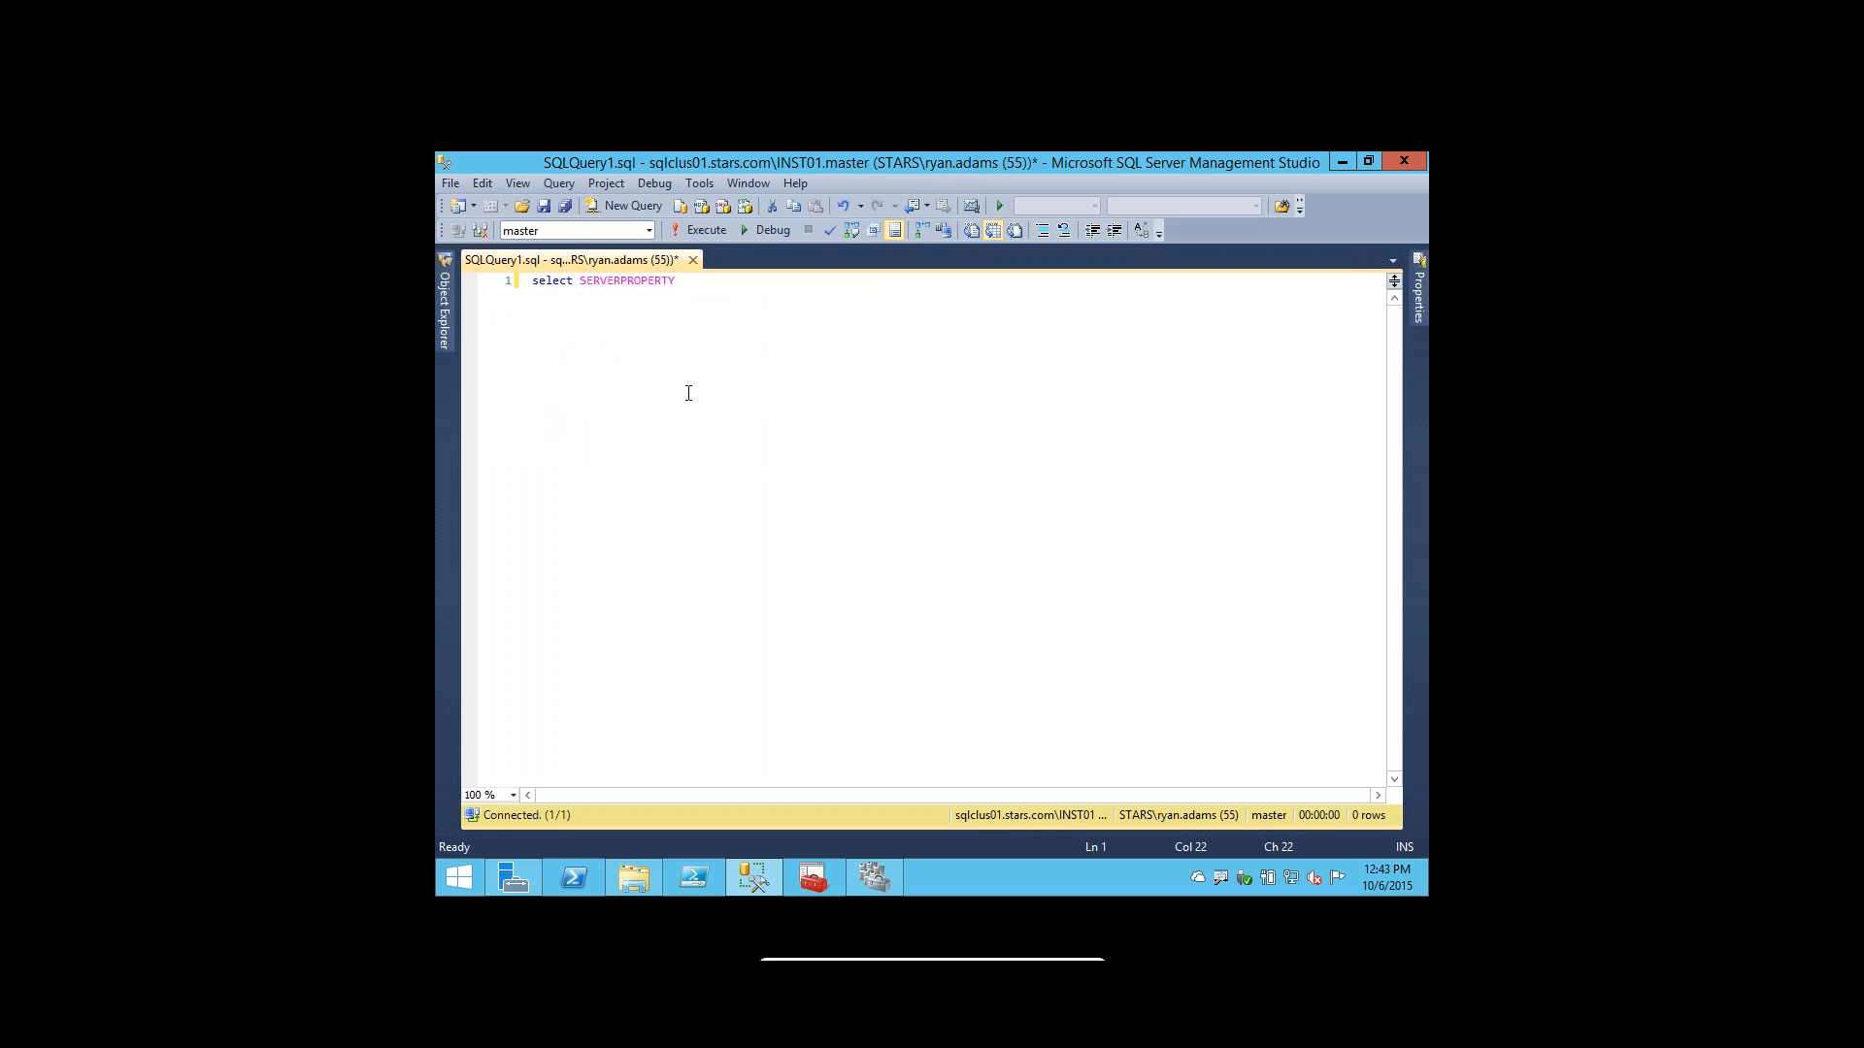
text(('c)
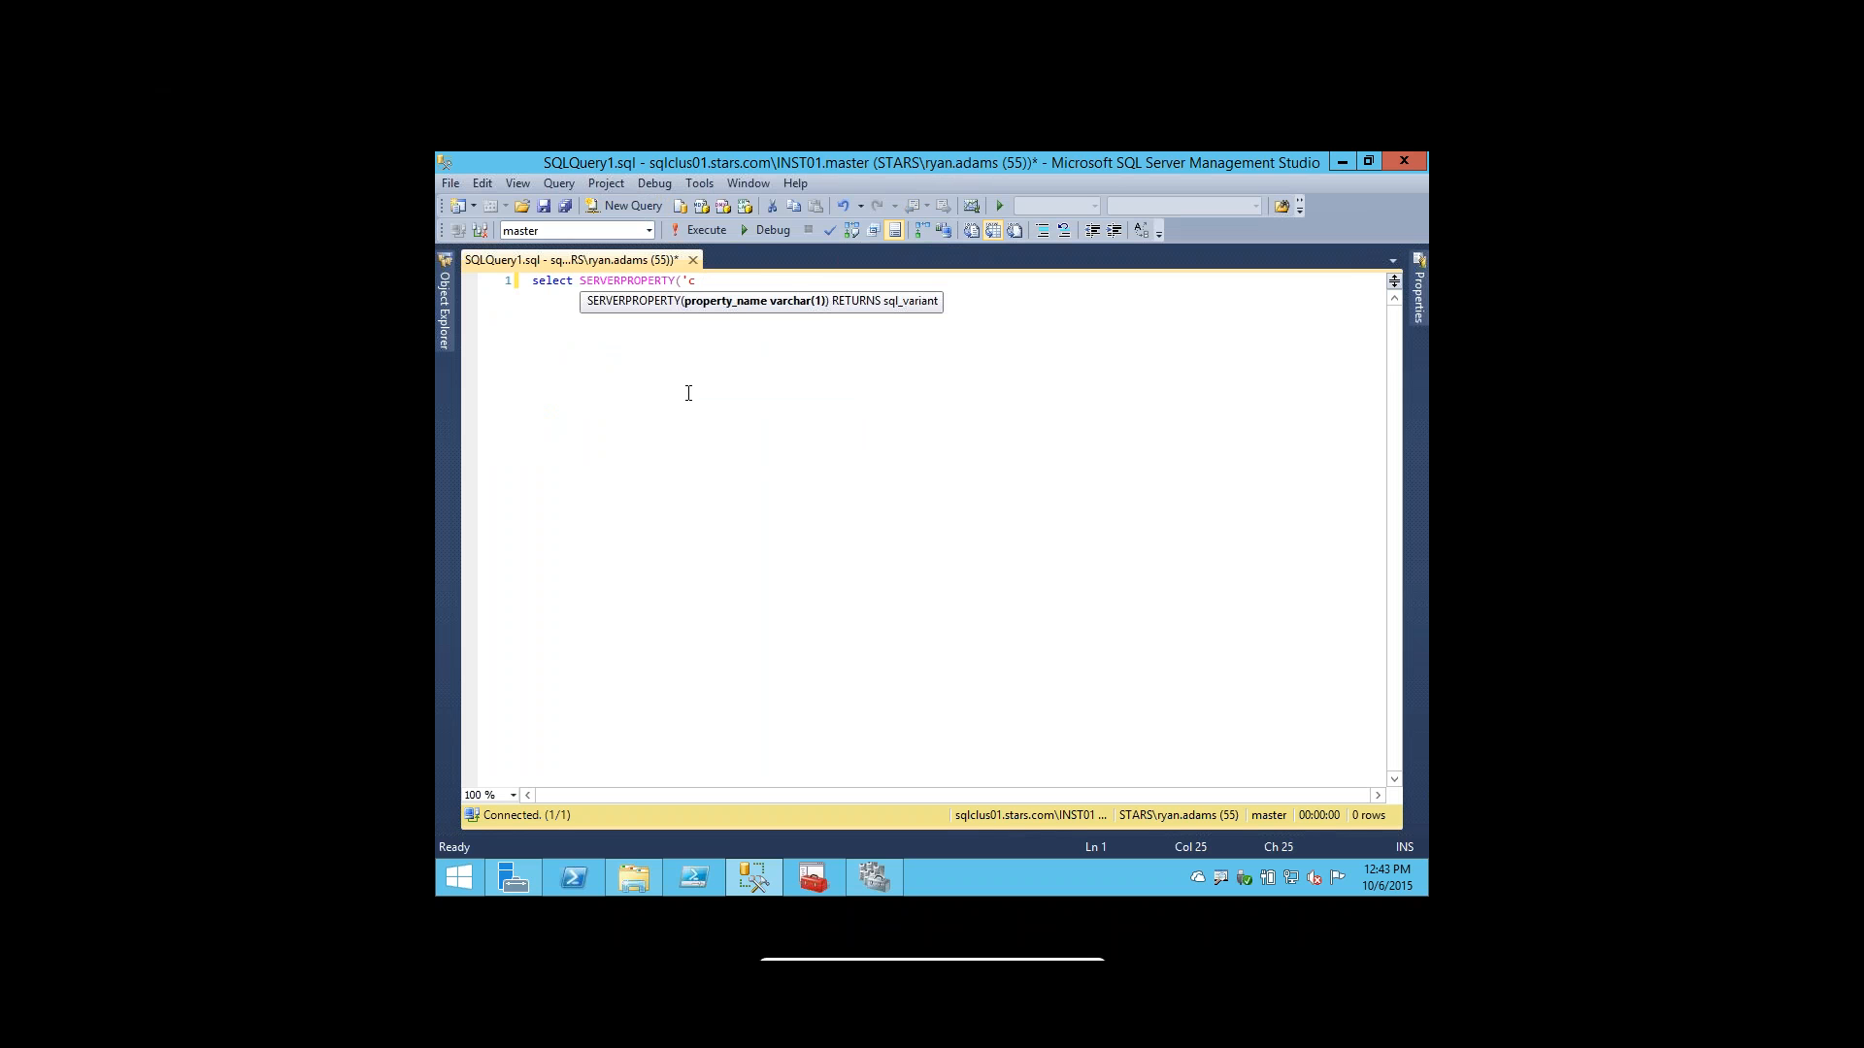
text(omputernamephysicalnetbios'))
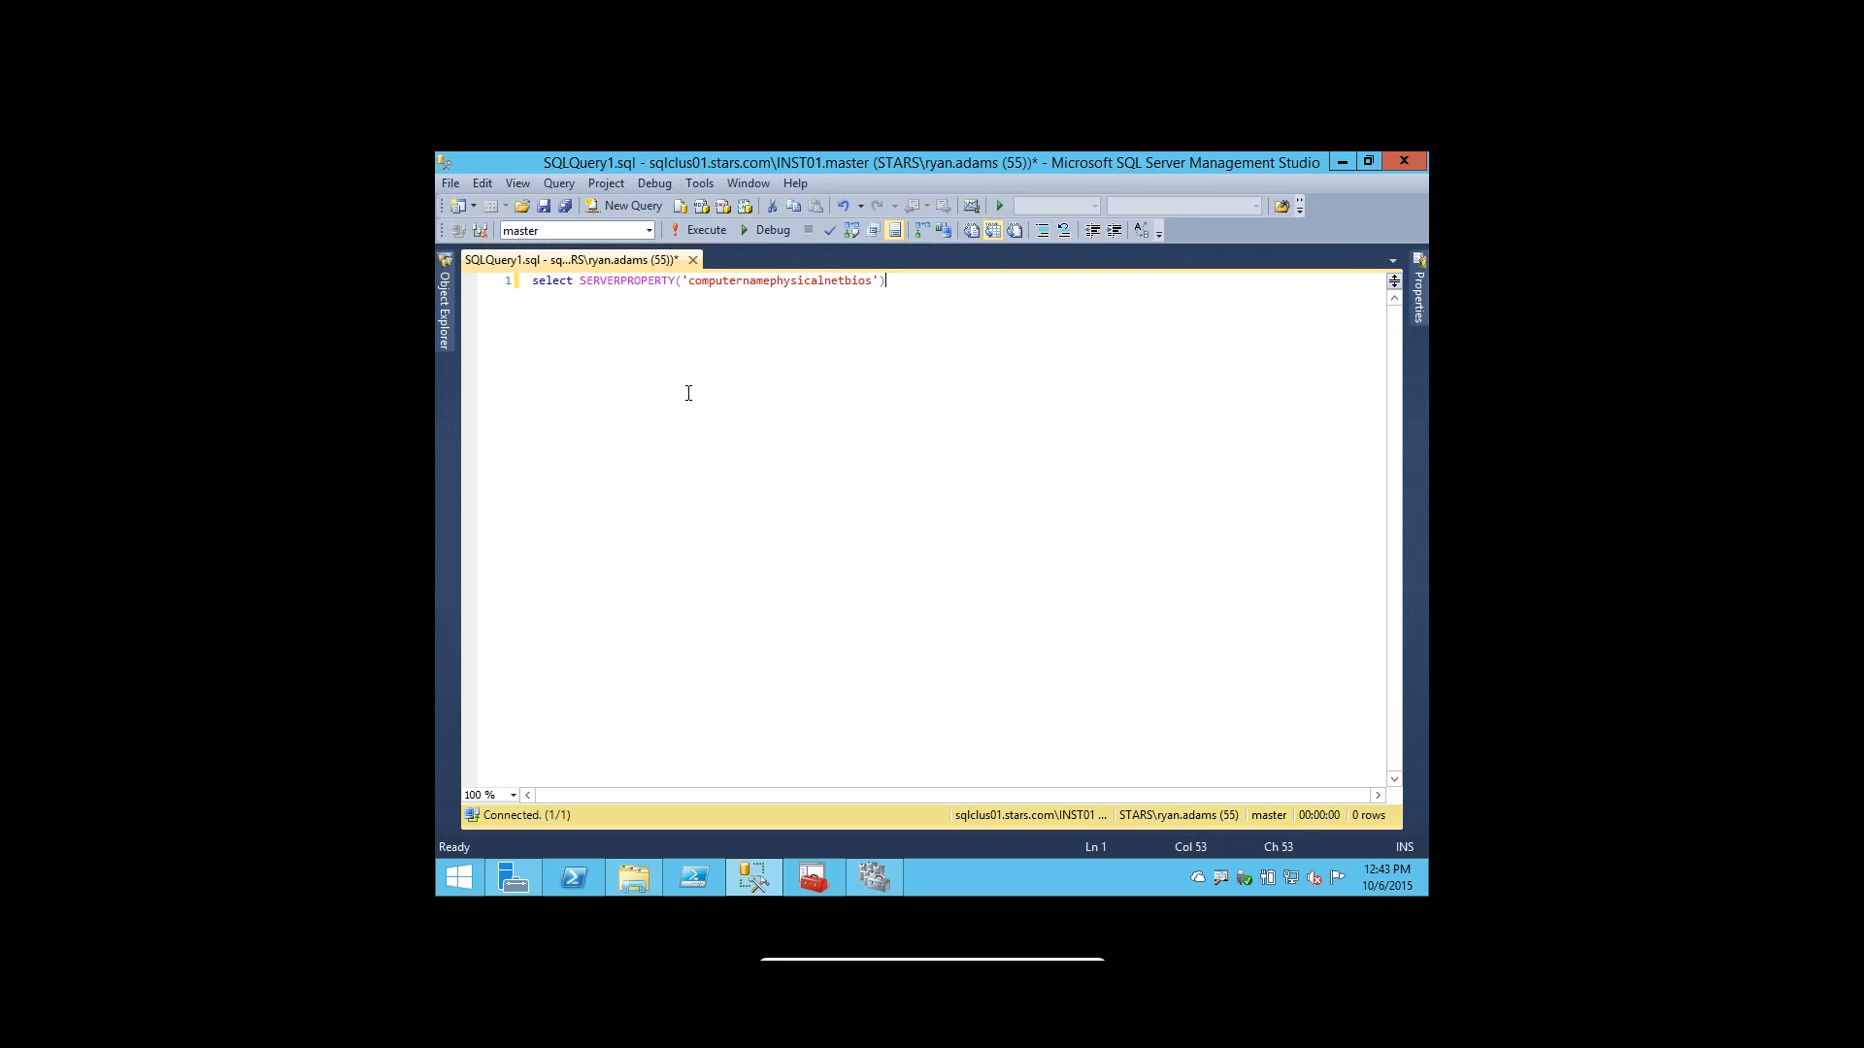
click(701, 230)
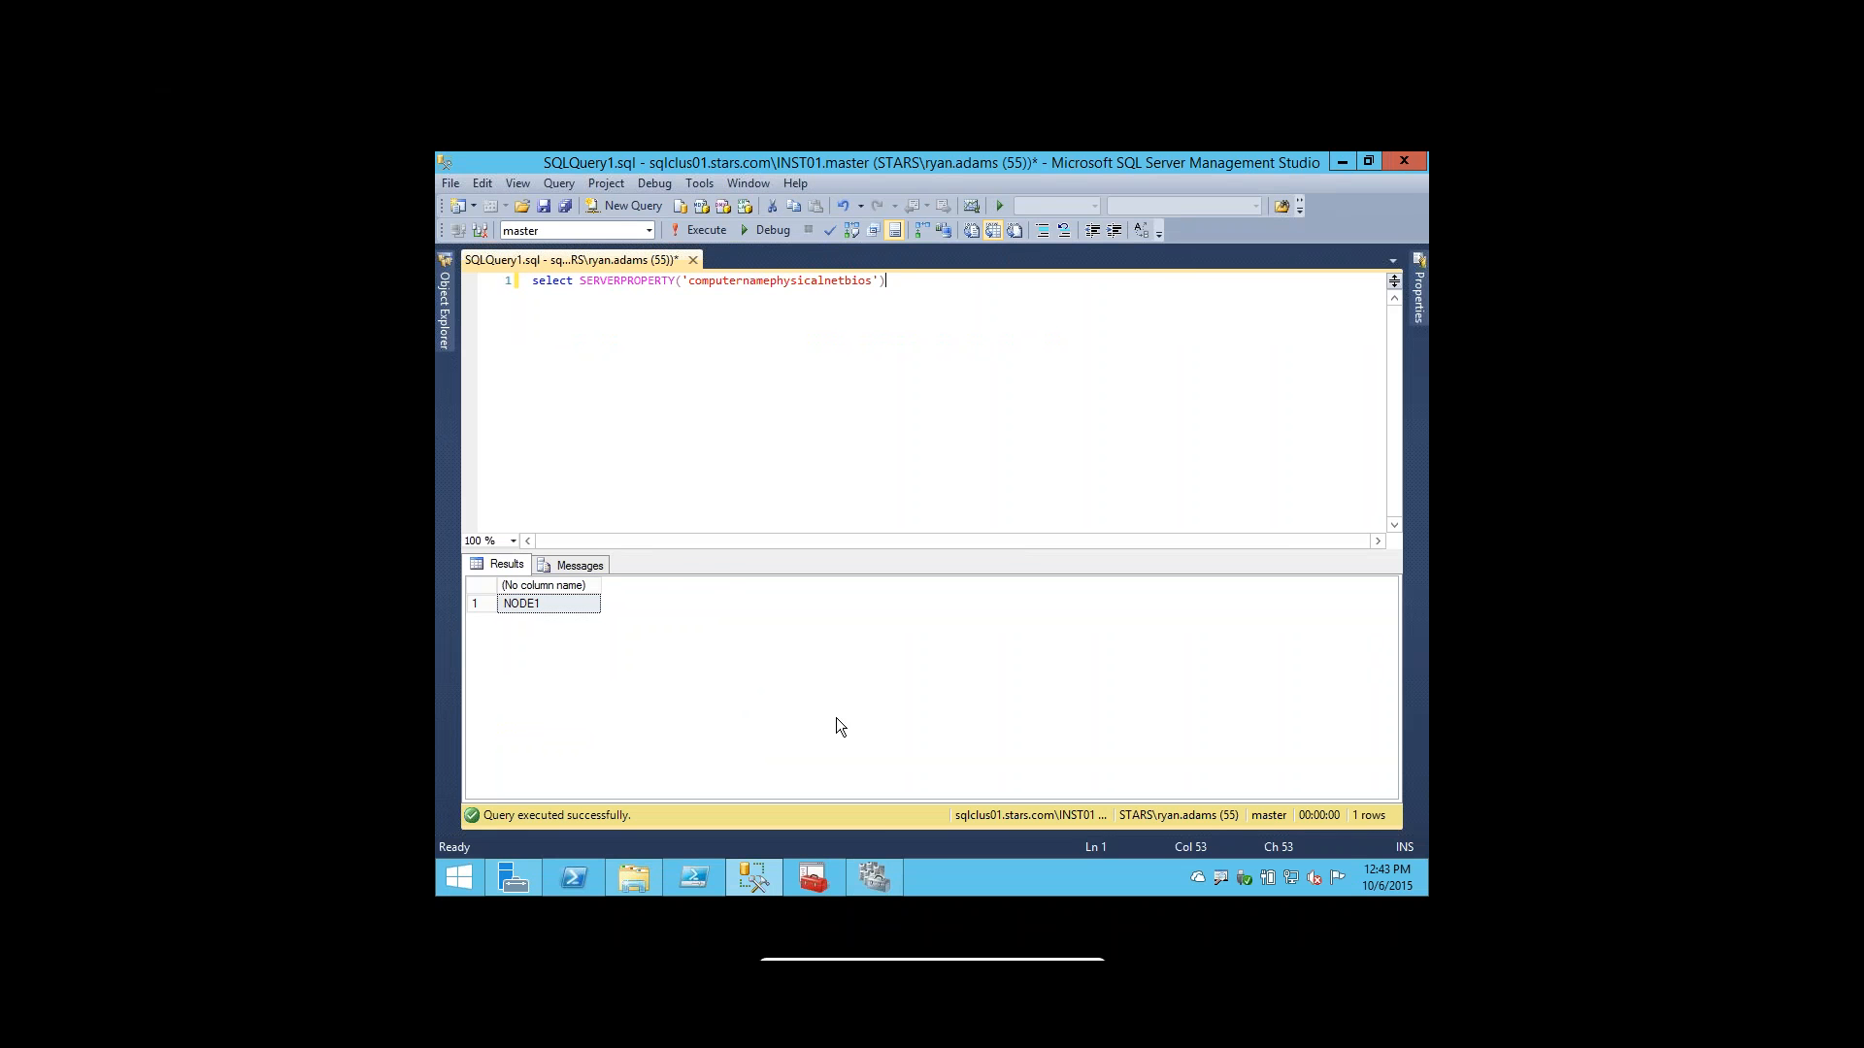
Switch to Failover Cluster Manager and move the SQL Server (INST01) role to Node2.
click(876, 876)
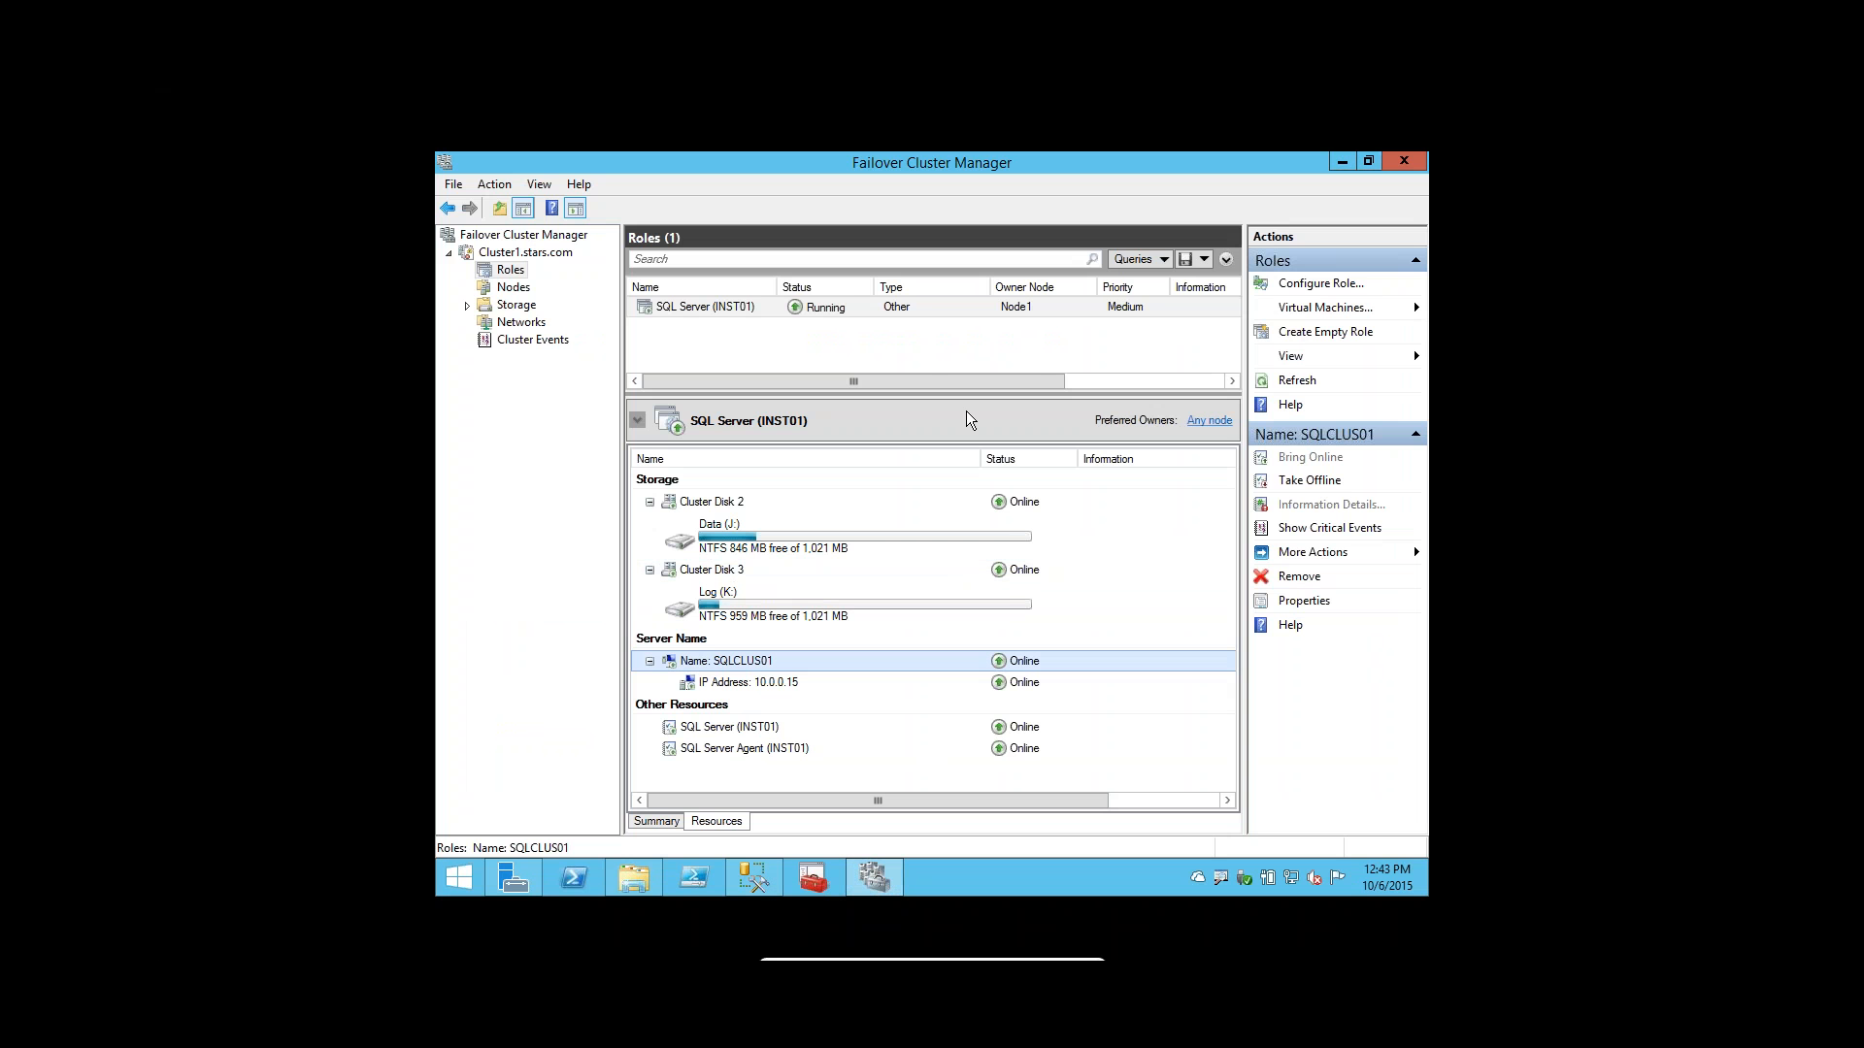
click(784, 314)
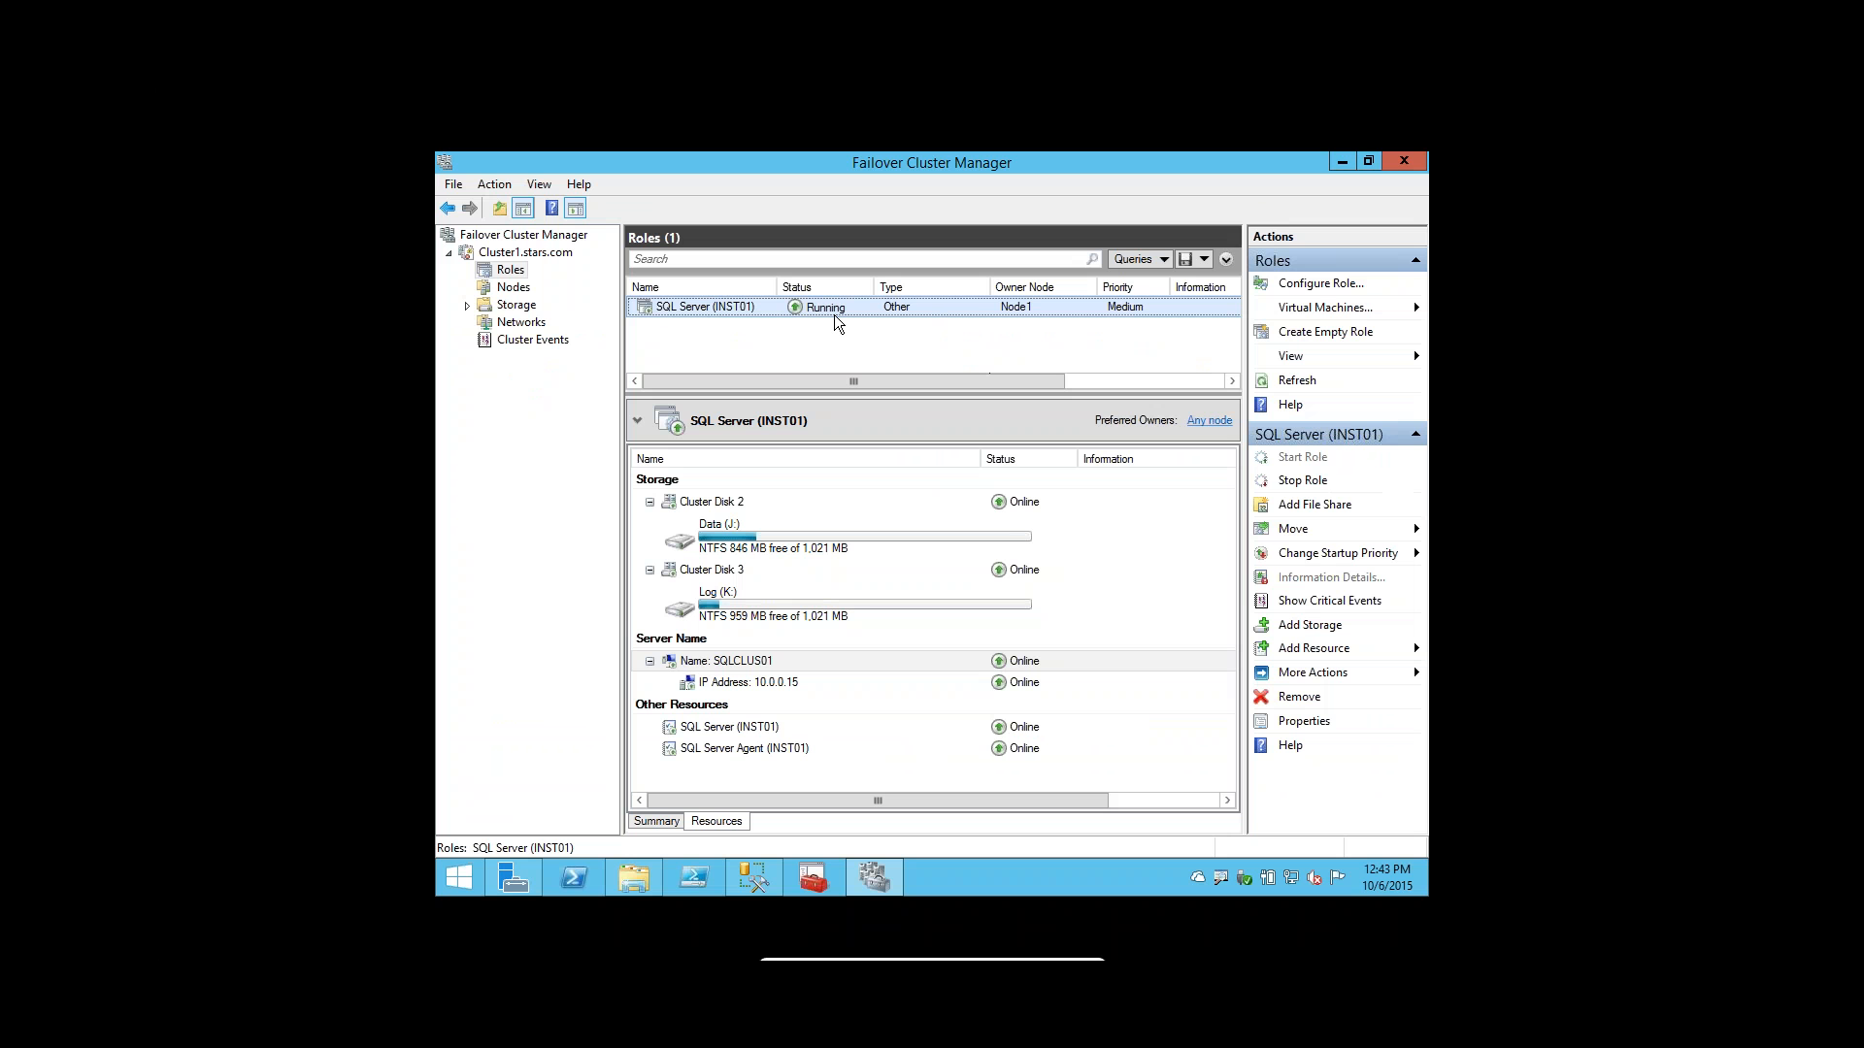
right_click(731, 306)
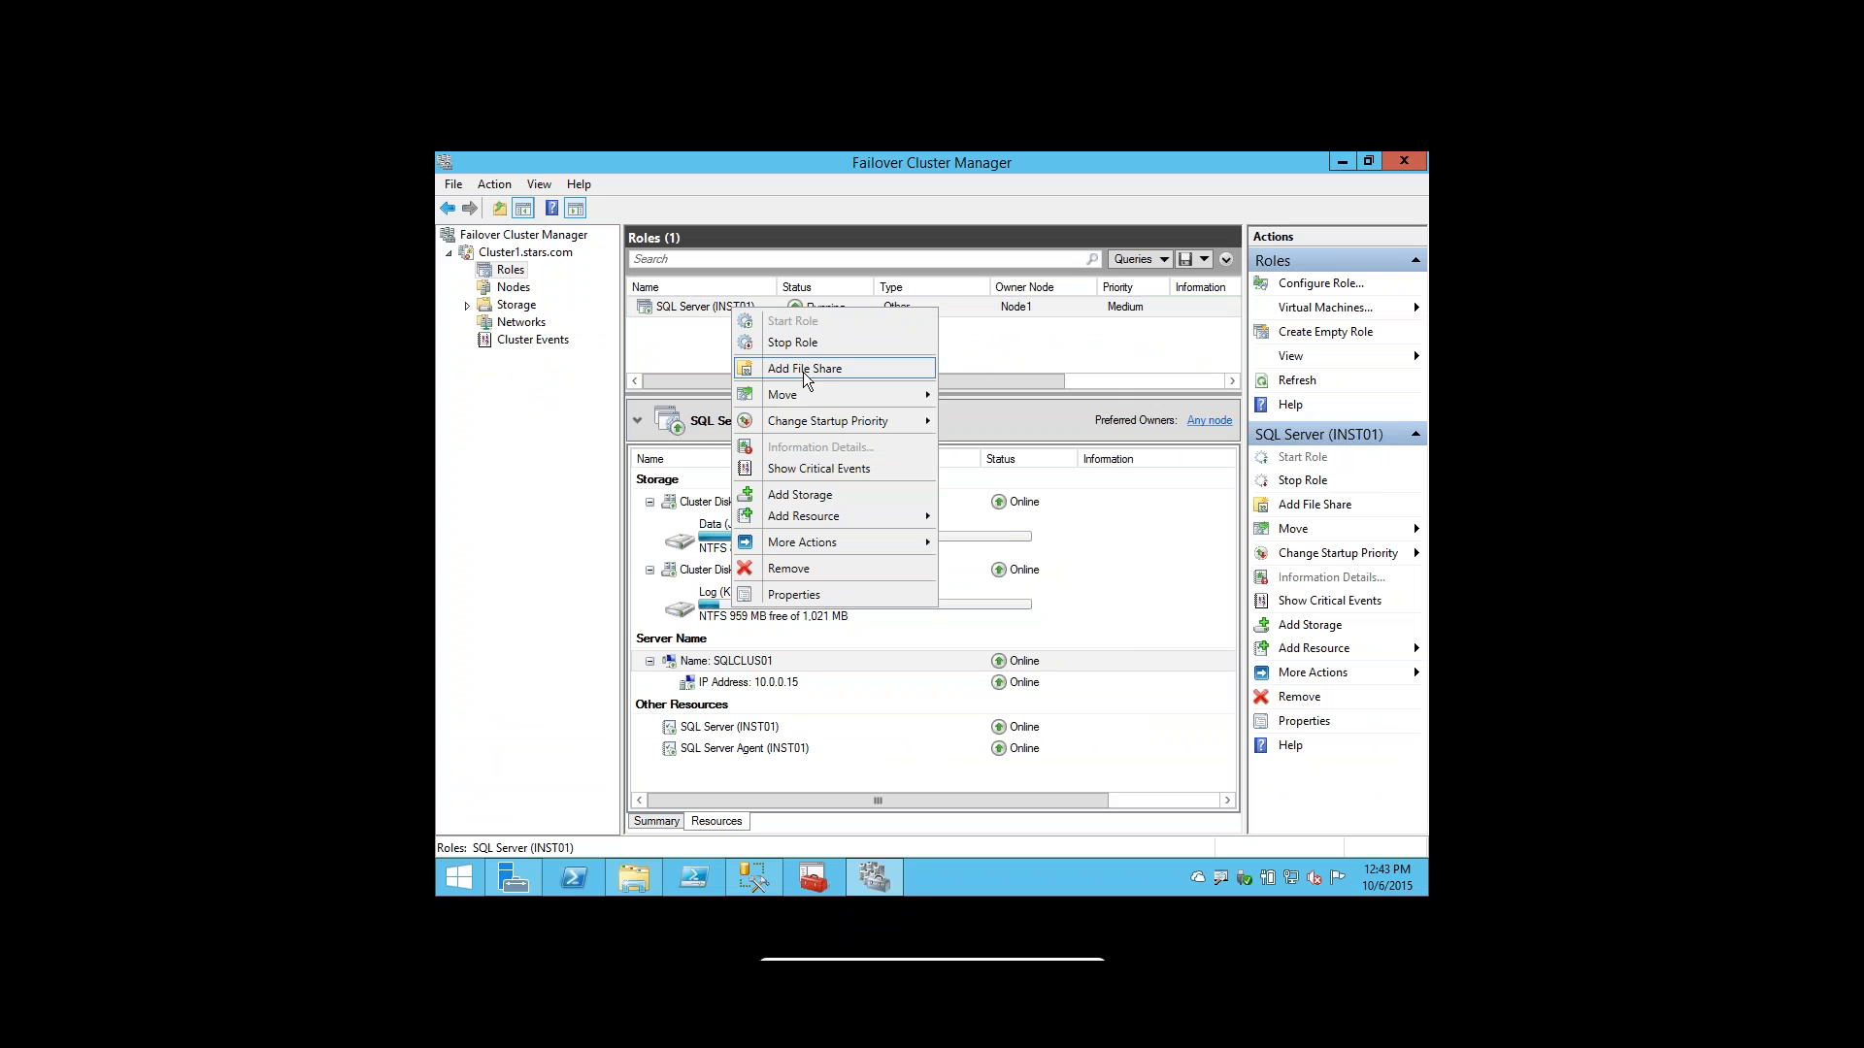
mouse_move(830, 392)
click(990, 419)
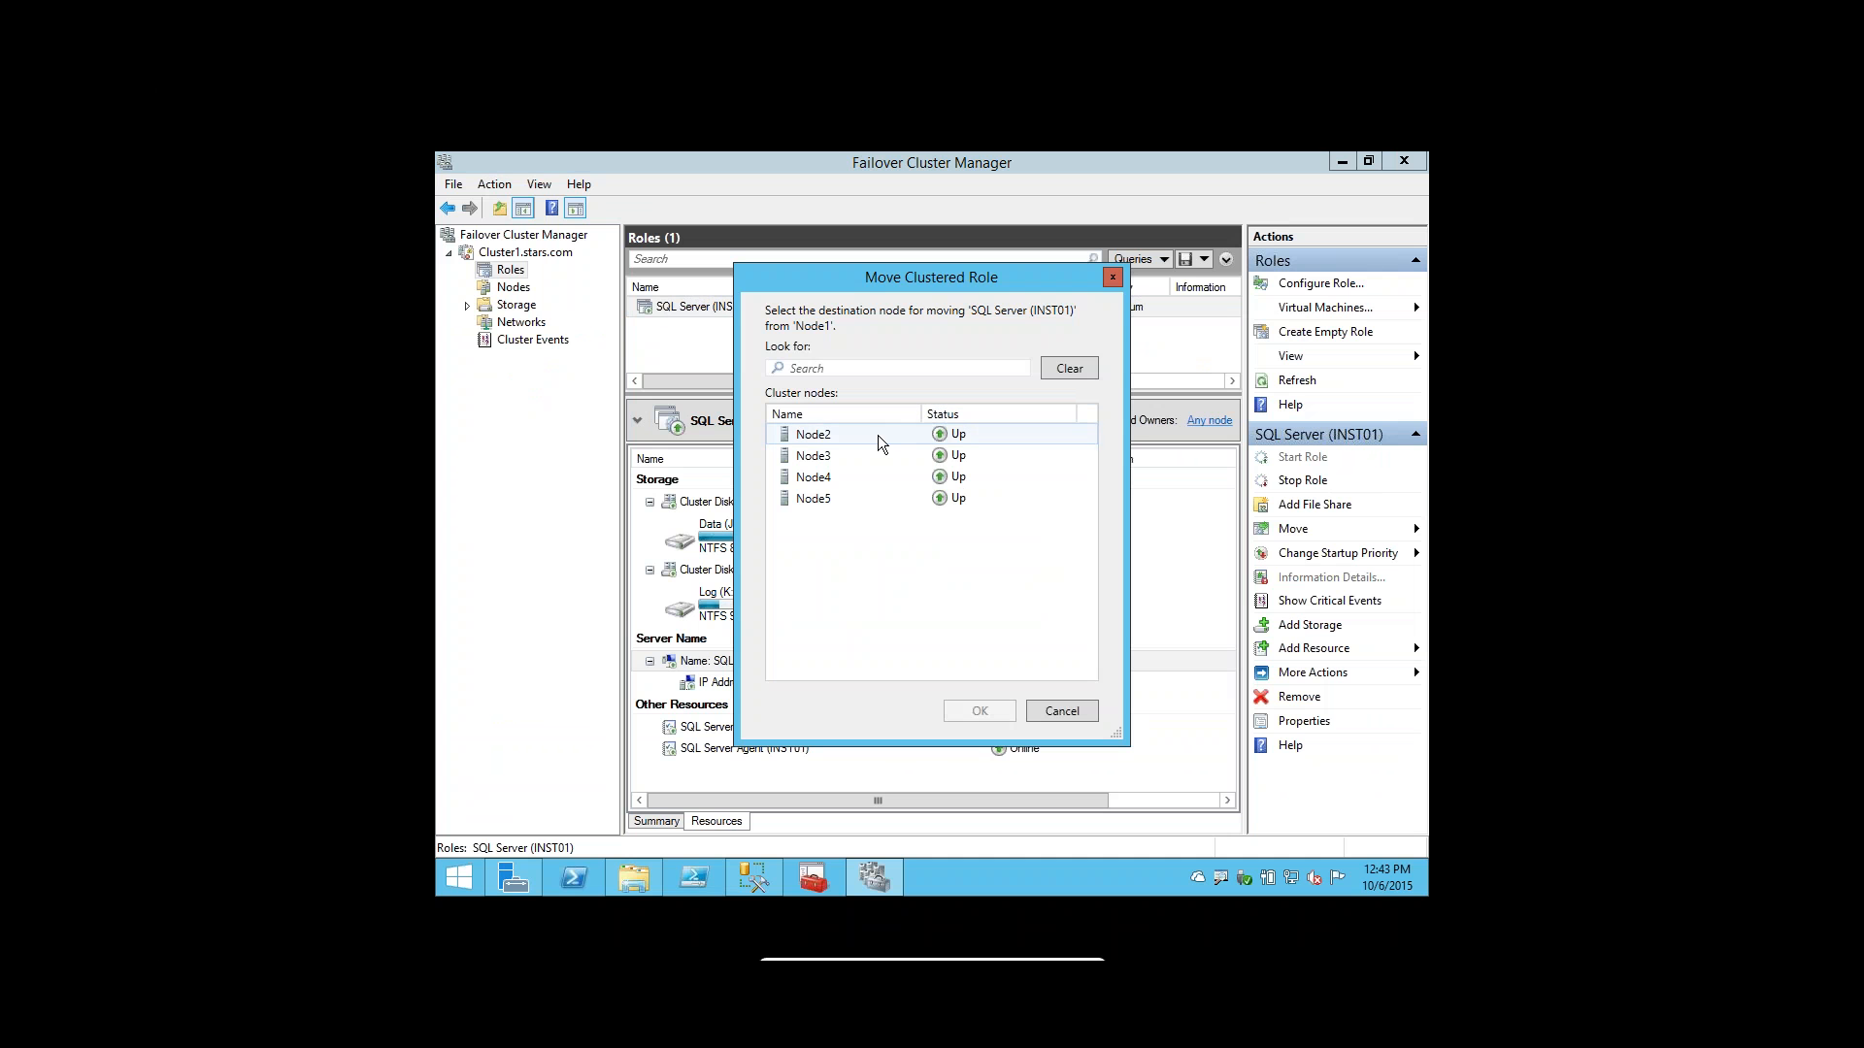
click(871, 434)
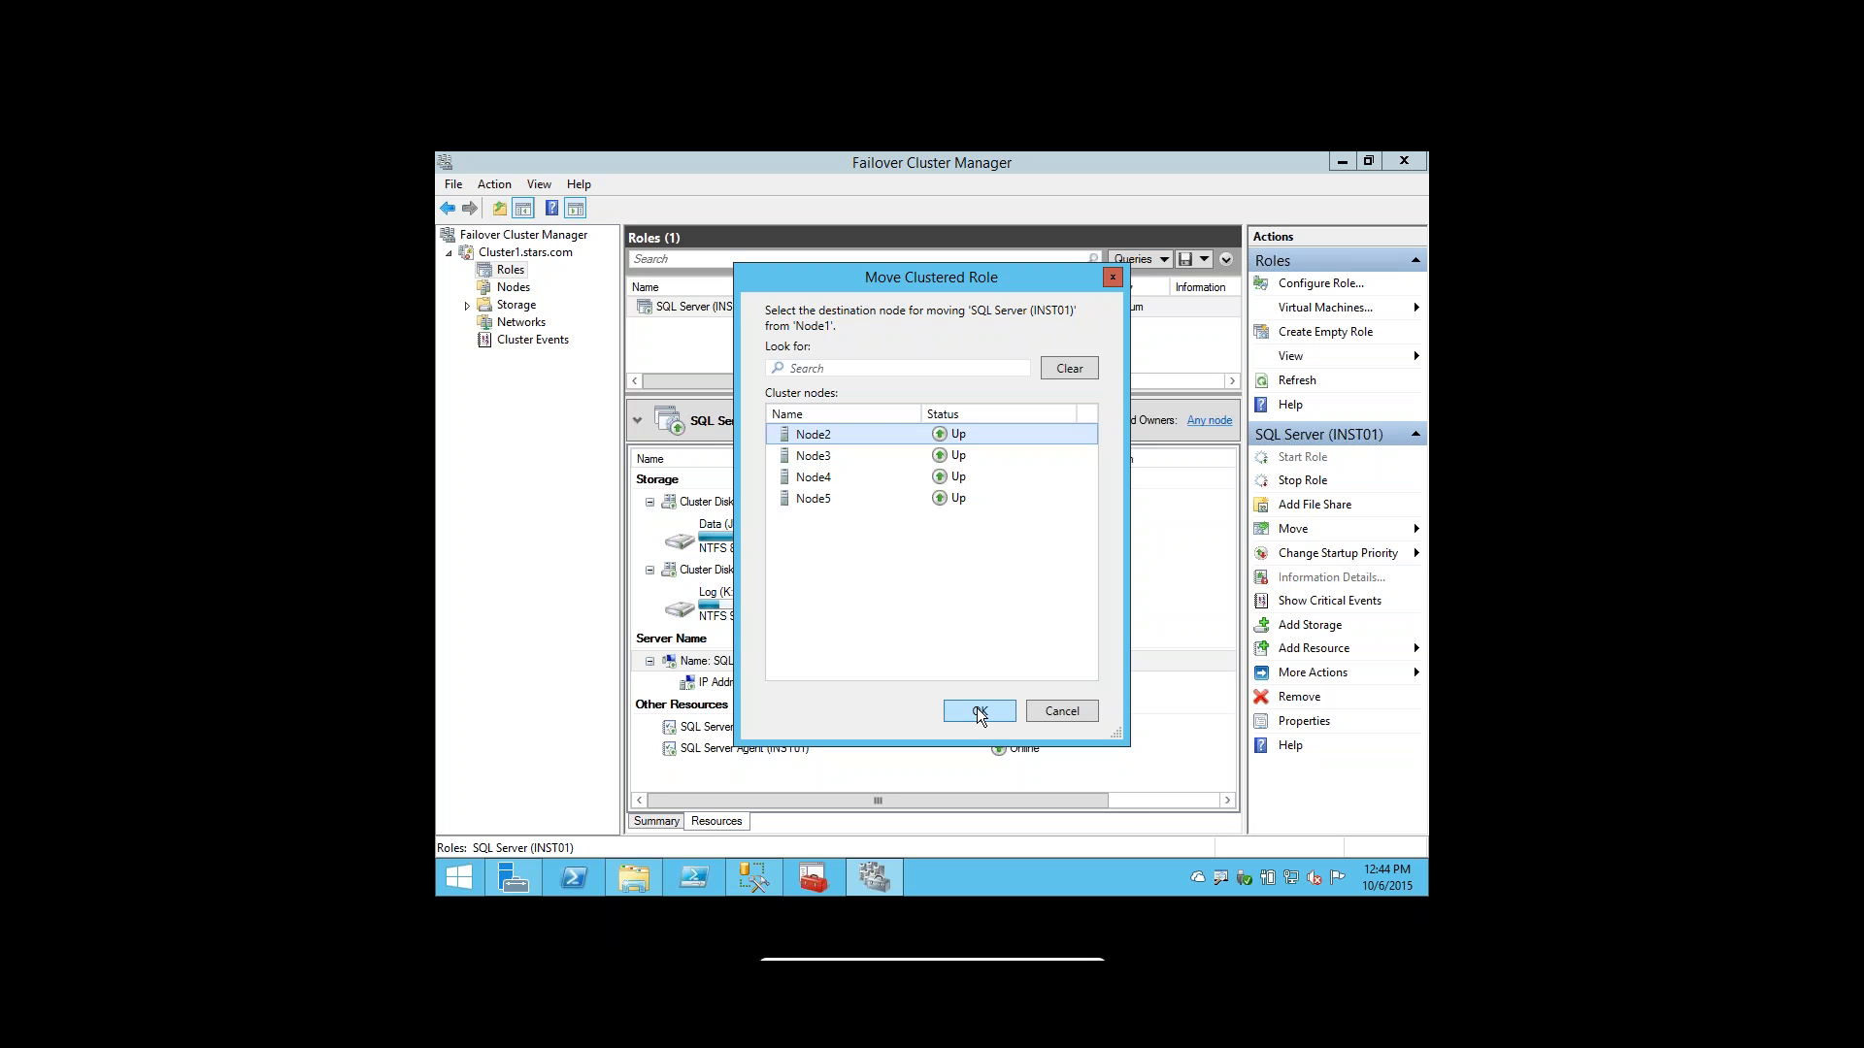
click(980, 712)
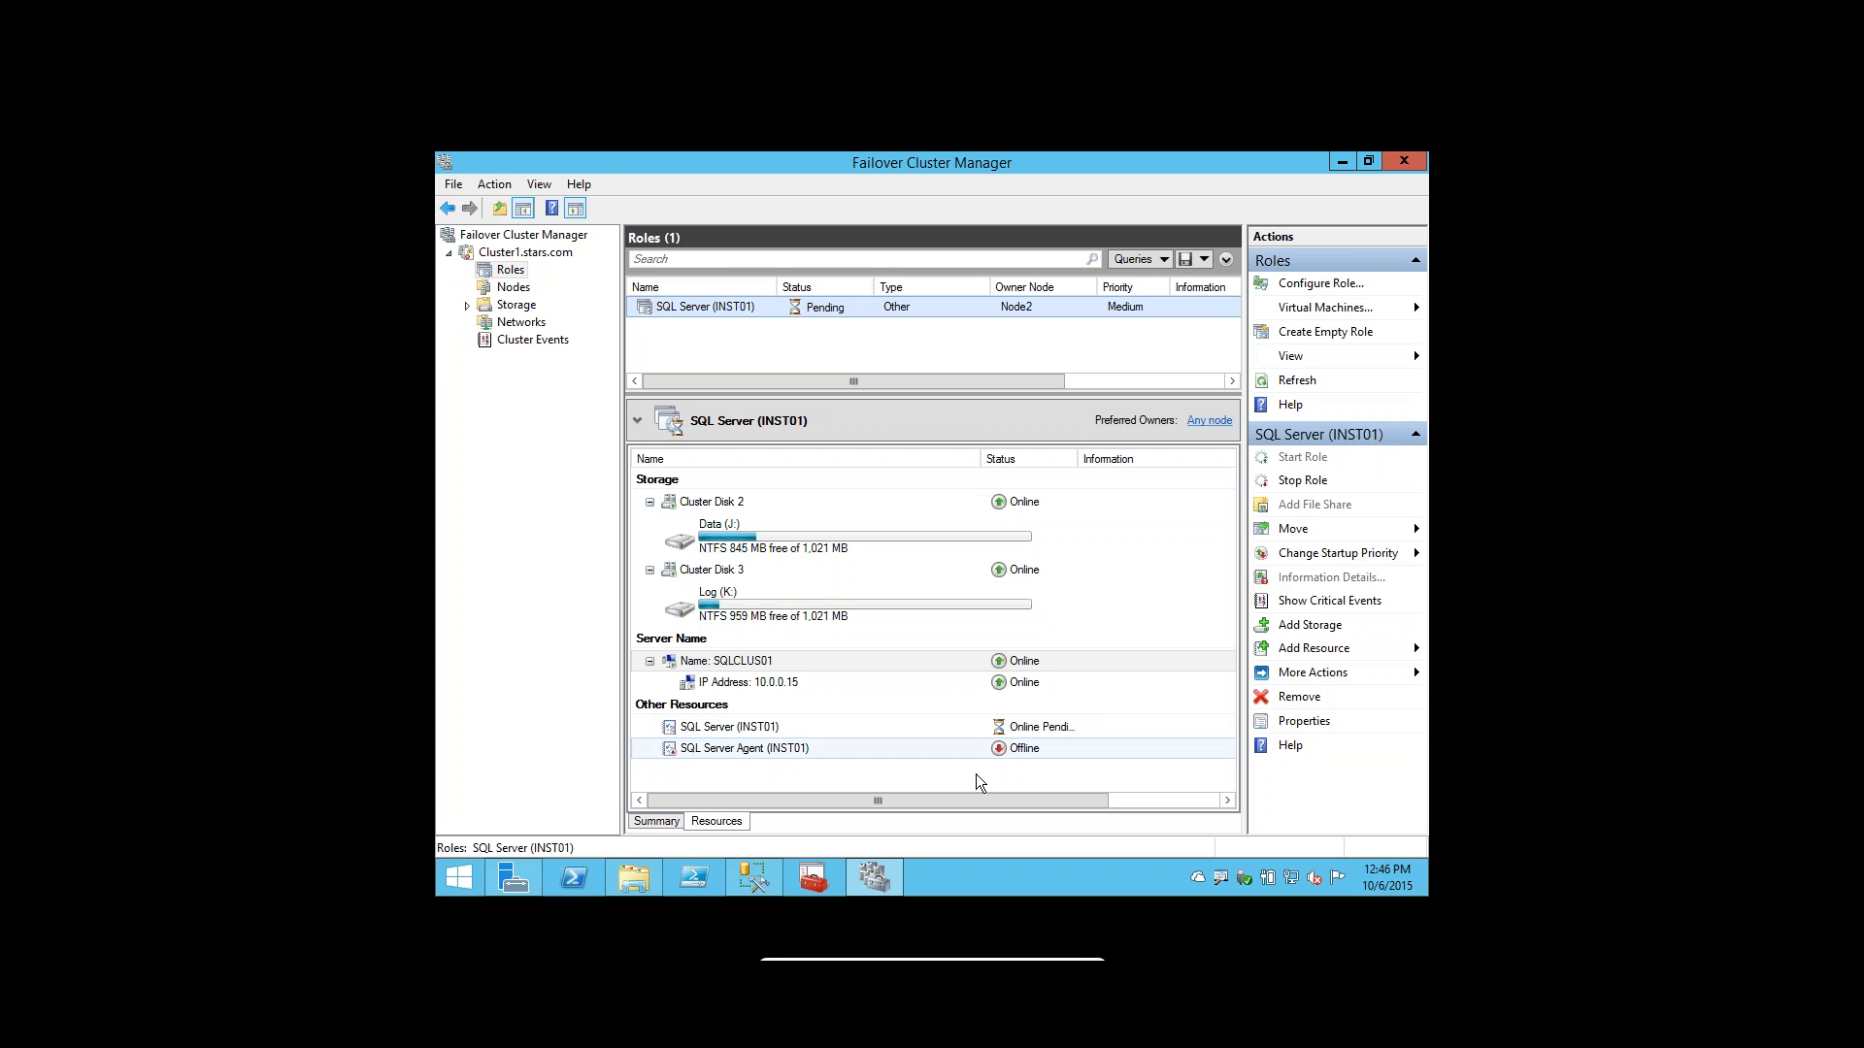
Return to SQL Server Management Studio and close the SQLQuery1.sql query without saving it.
click(773, 866)
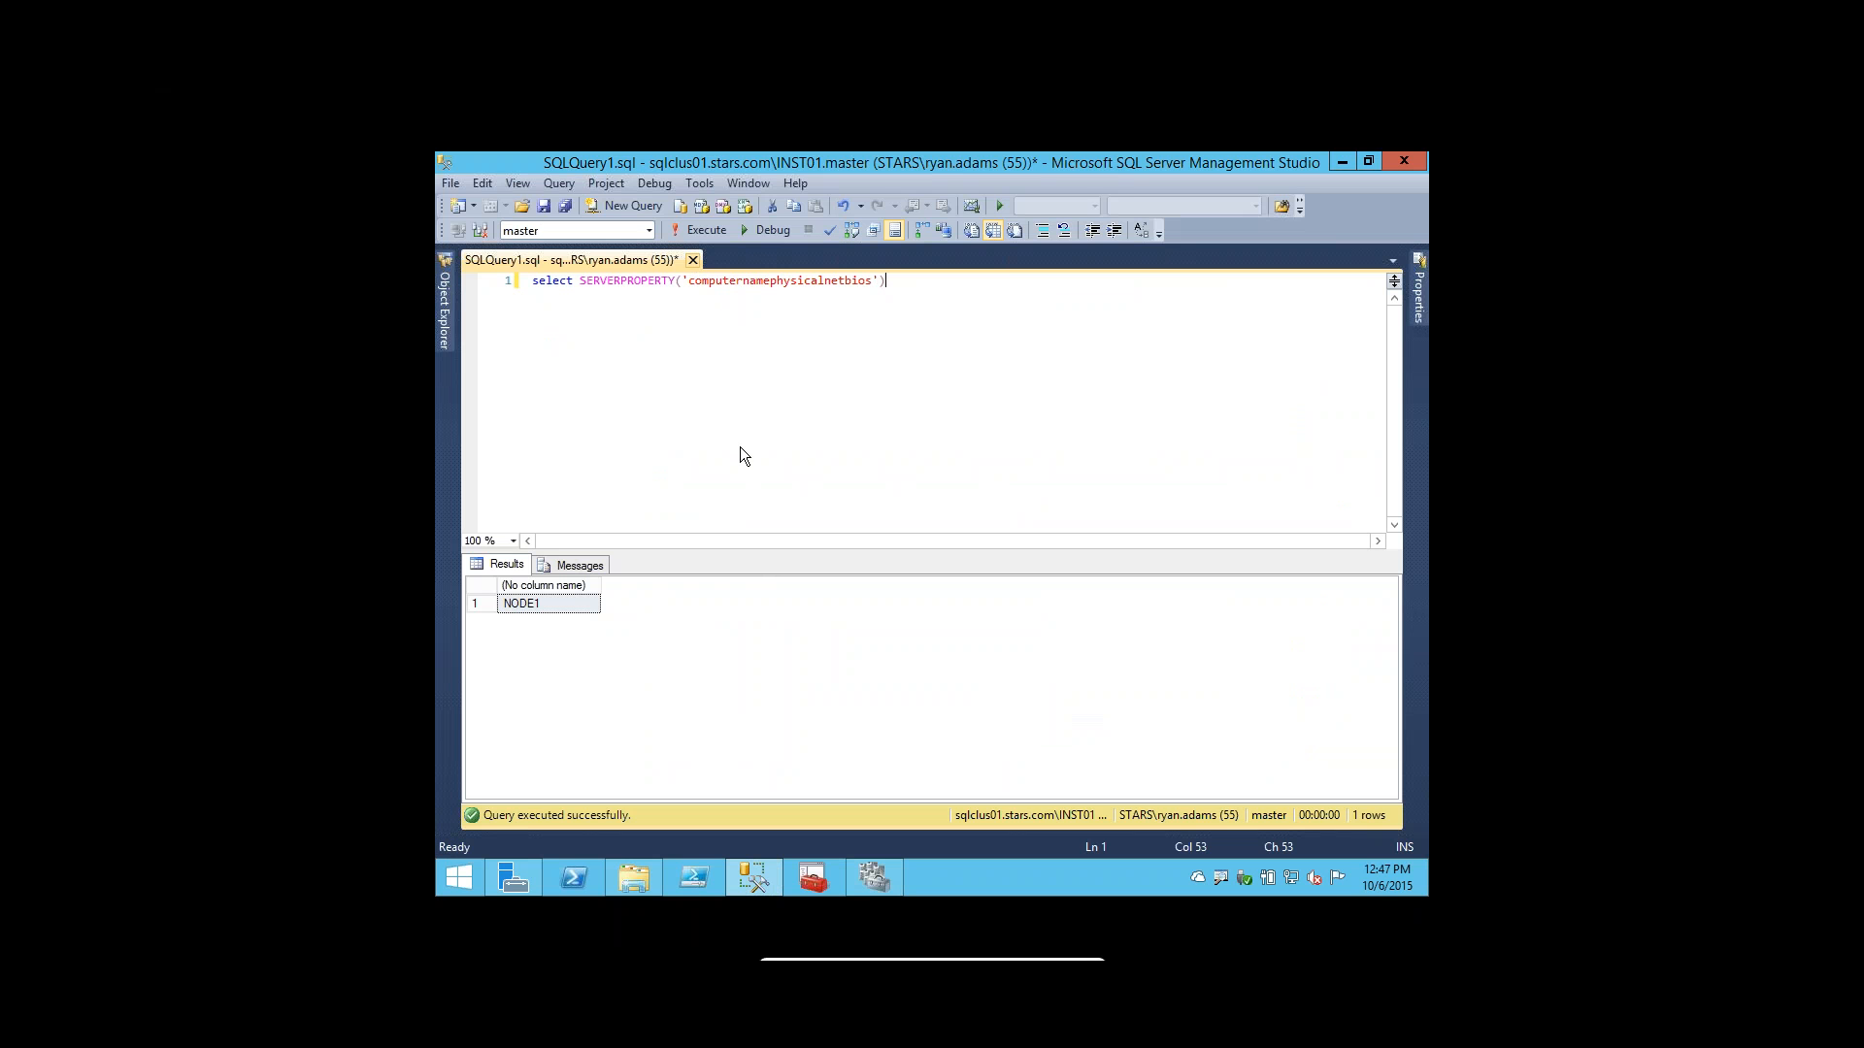
right_click(762, 878)
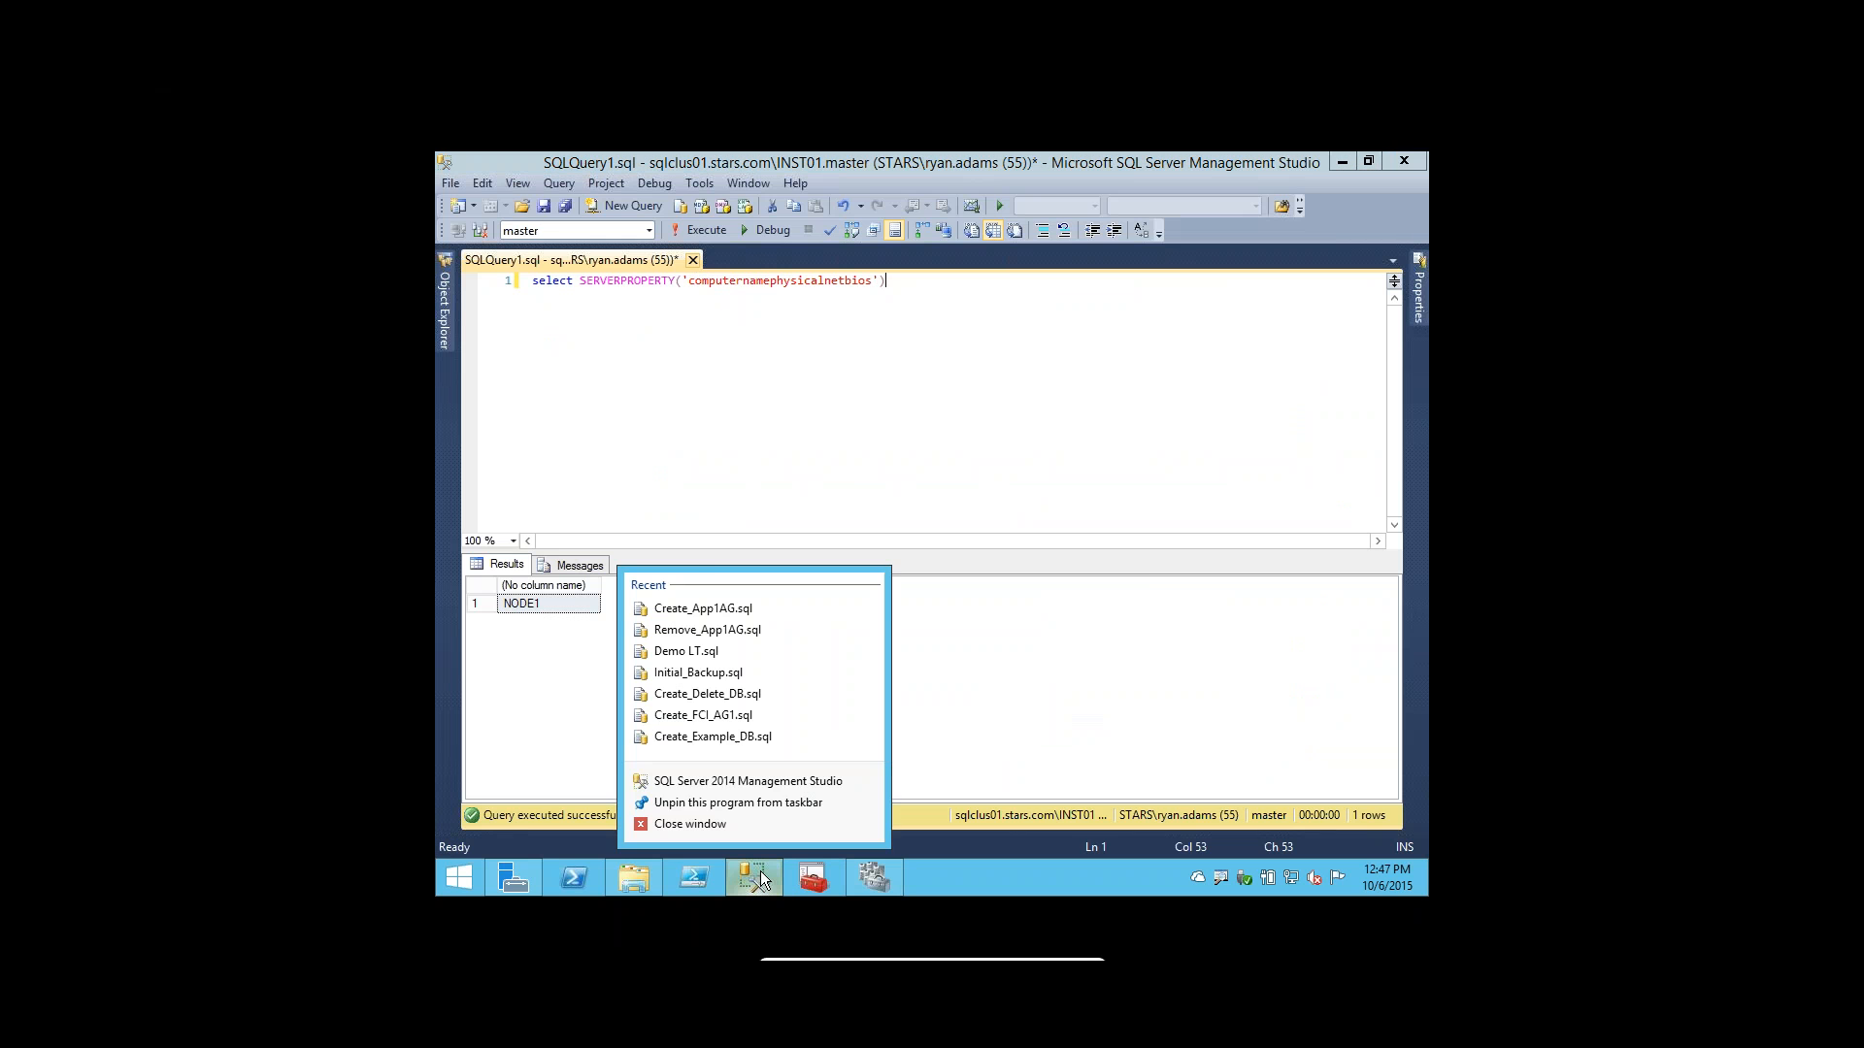
click(690, 824)
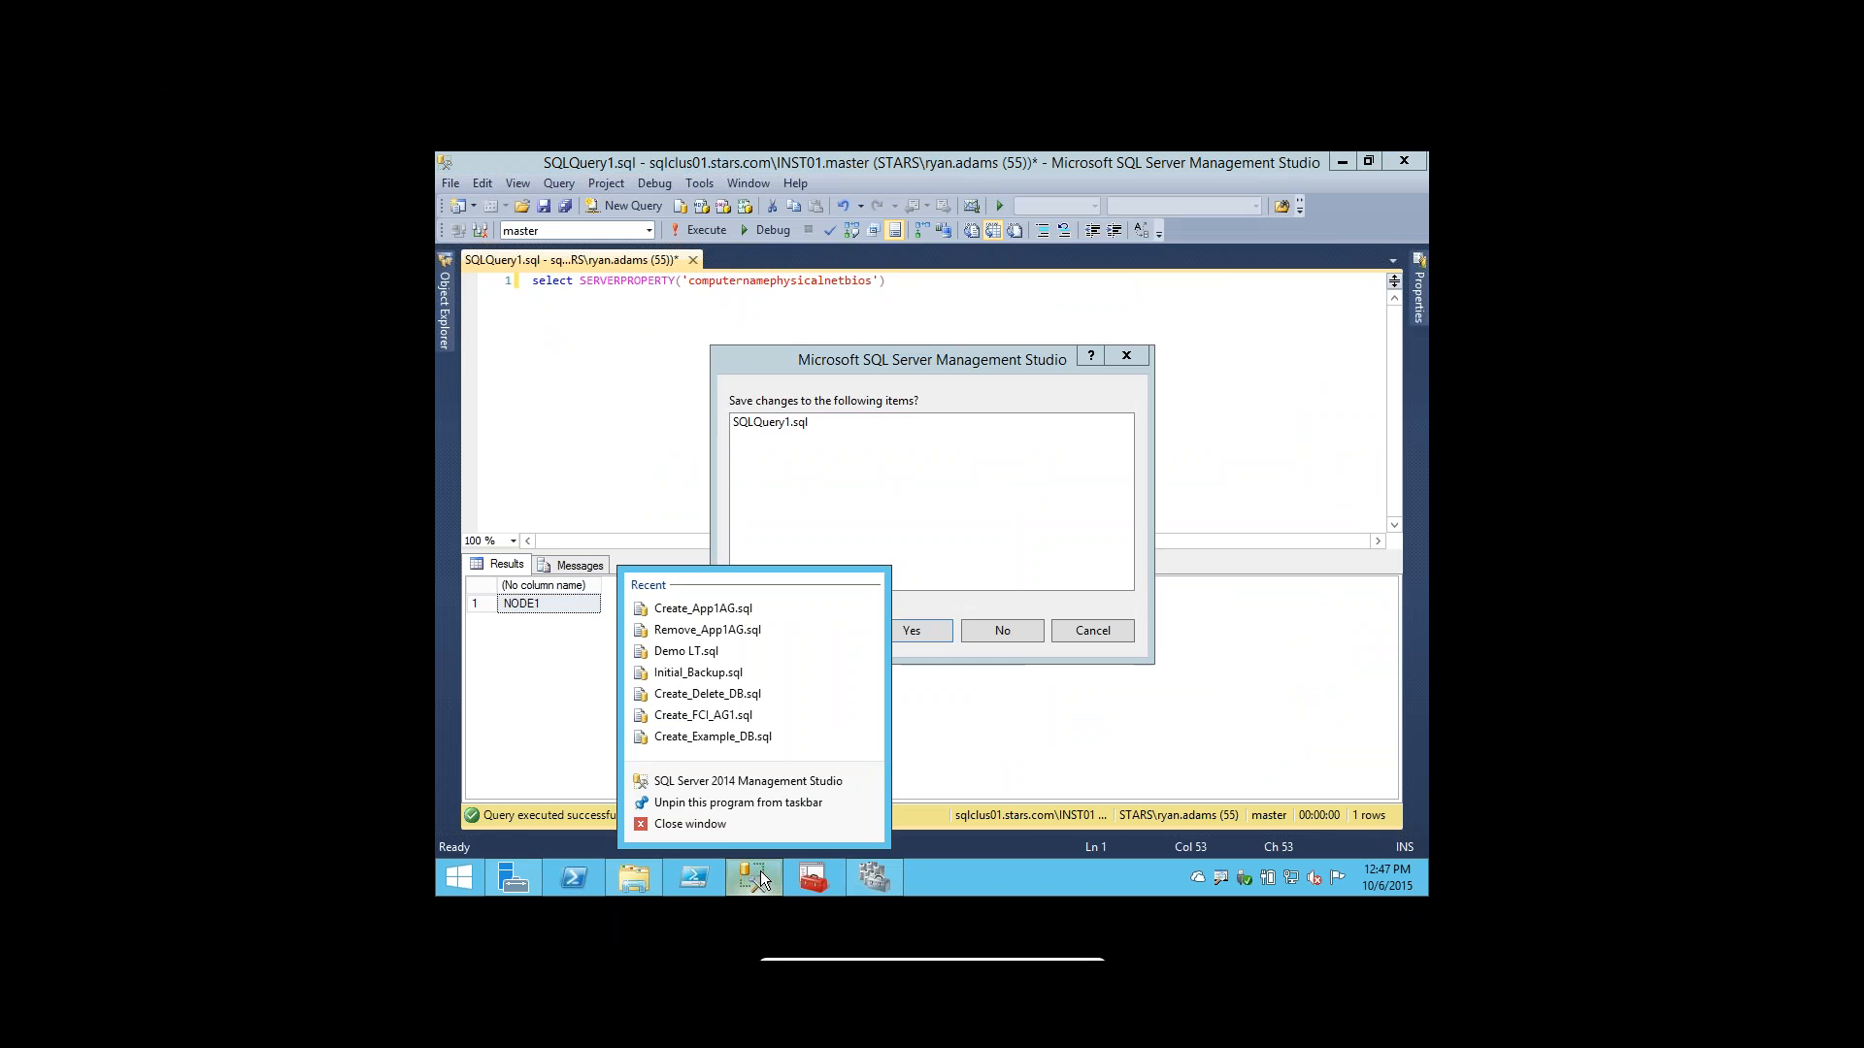
click(1017, 632)
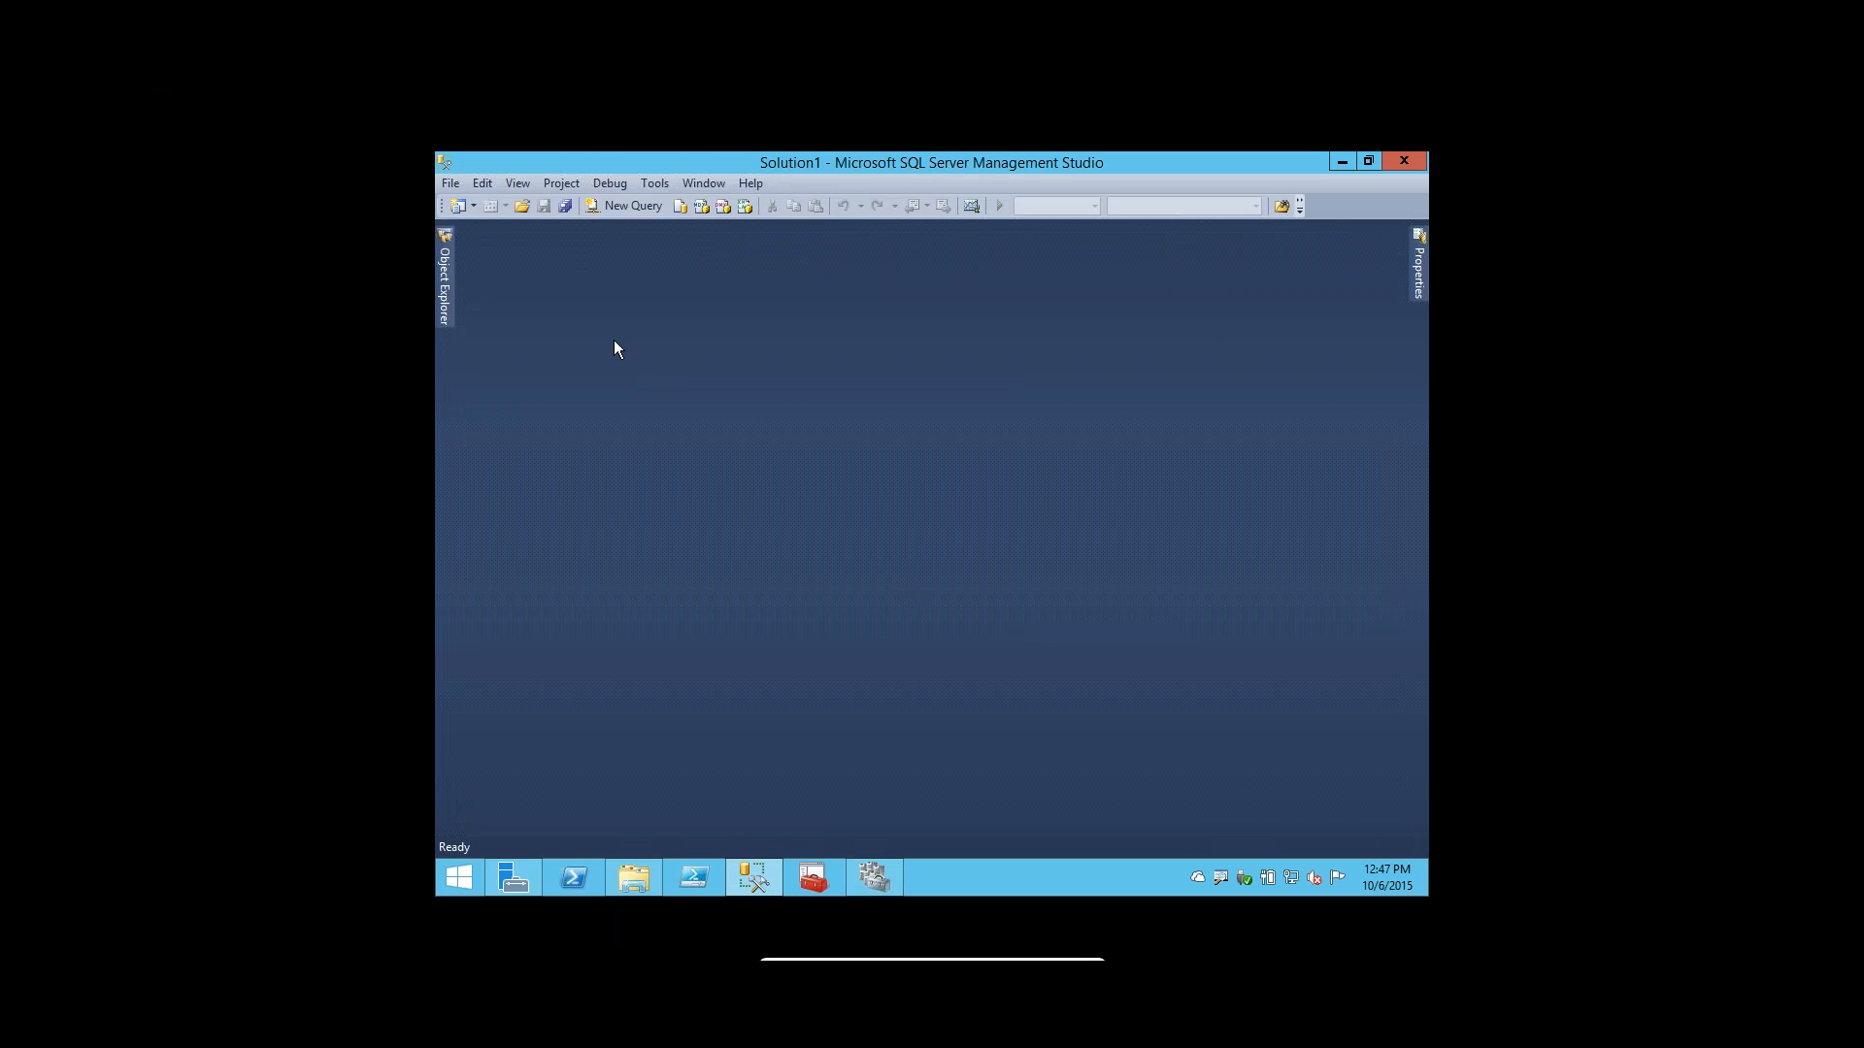
Replace the sqlclus01.stars.com\INST01 connection with one to NODE1 using Windows Authentication, and expand its Availability Groups folder under AlwaysOn High Availability.
click(445, 279)
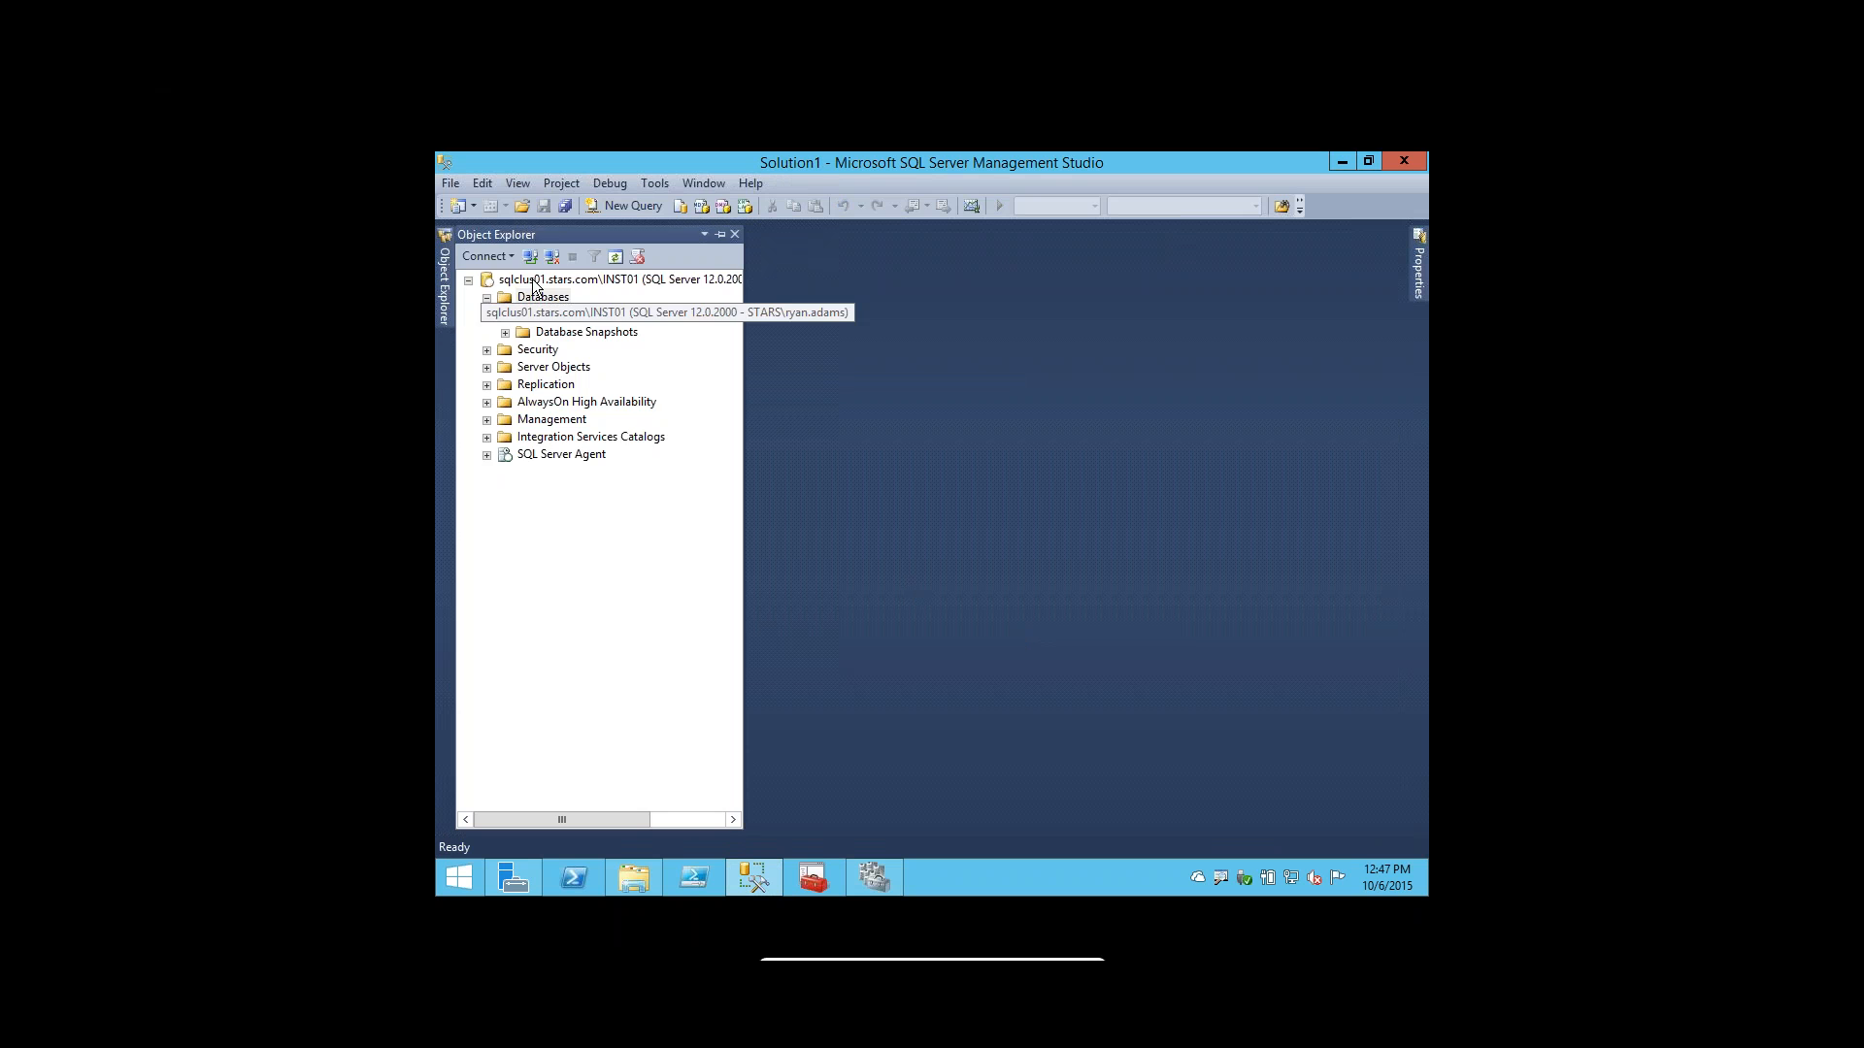
click(552, 258)
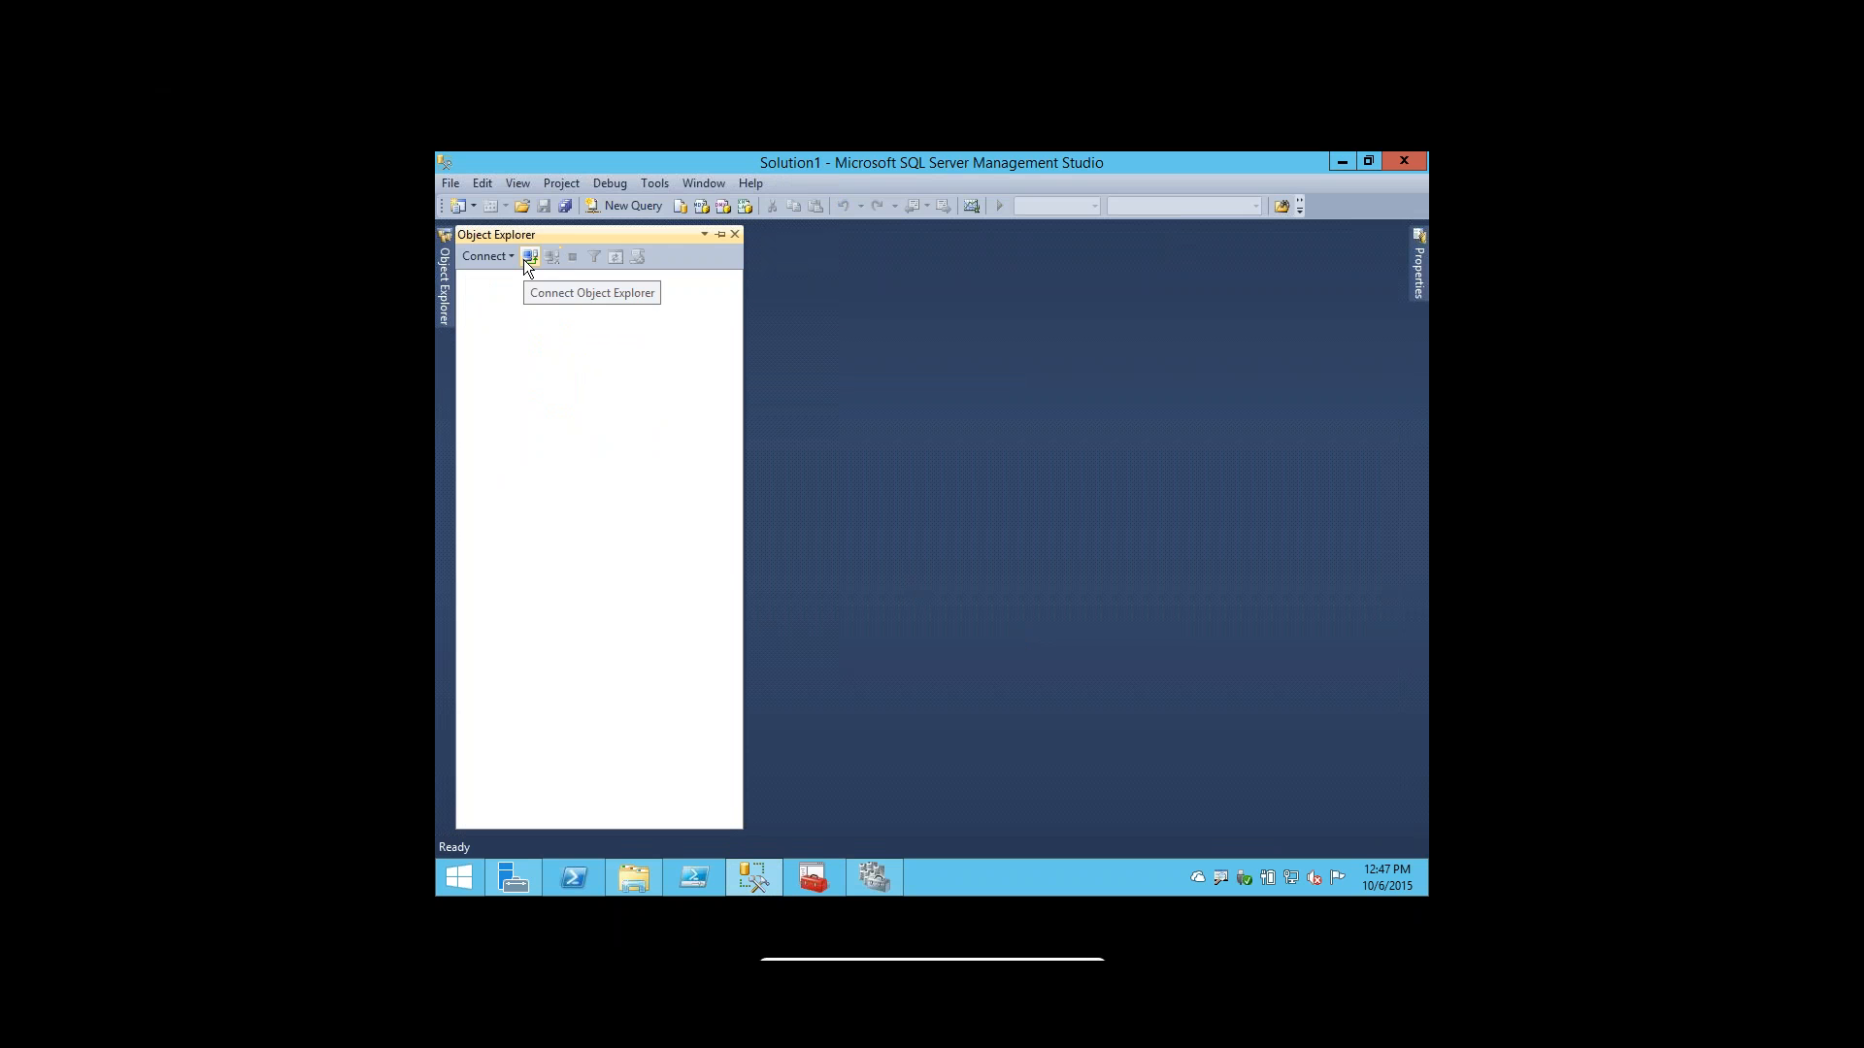
click(524, 260)
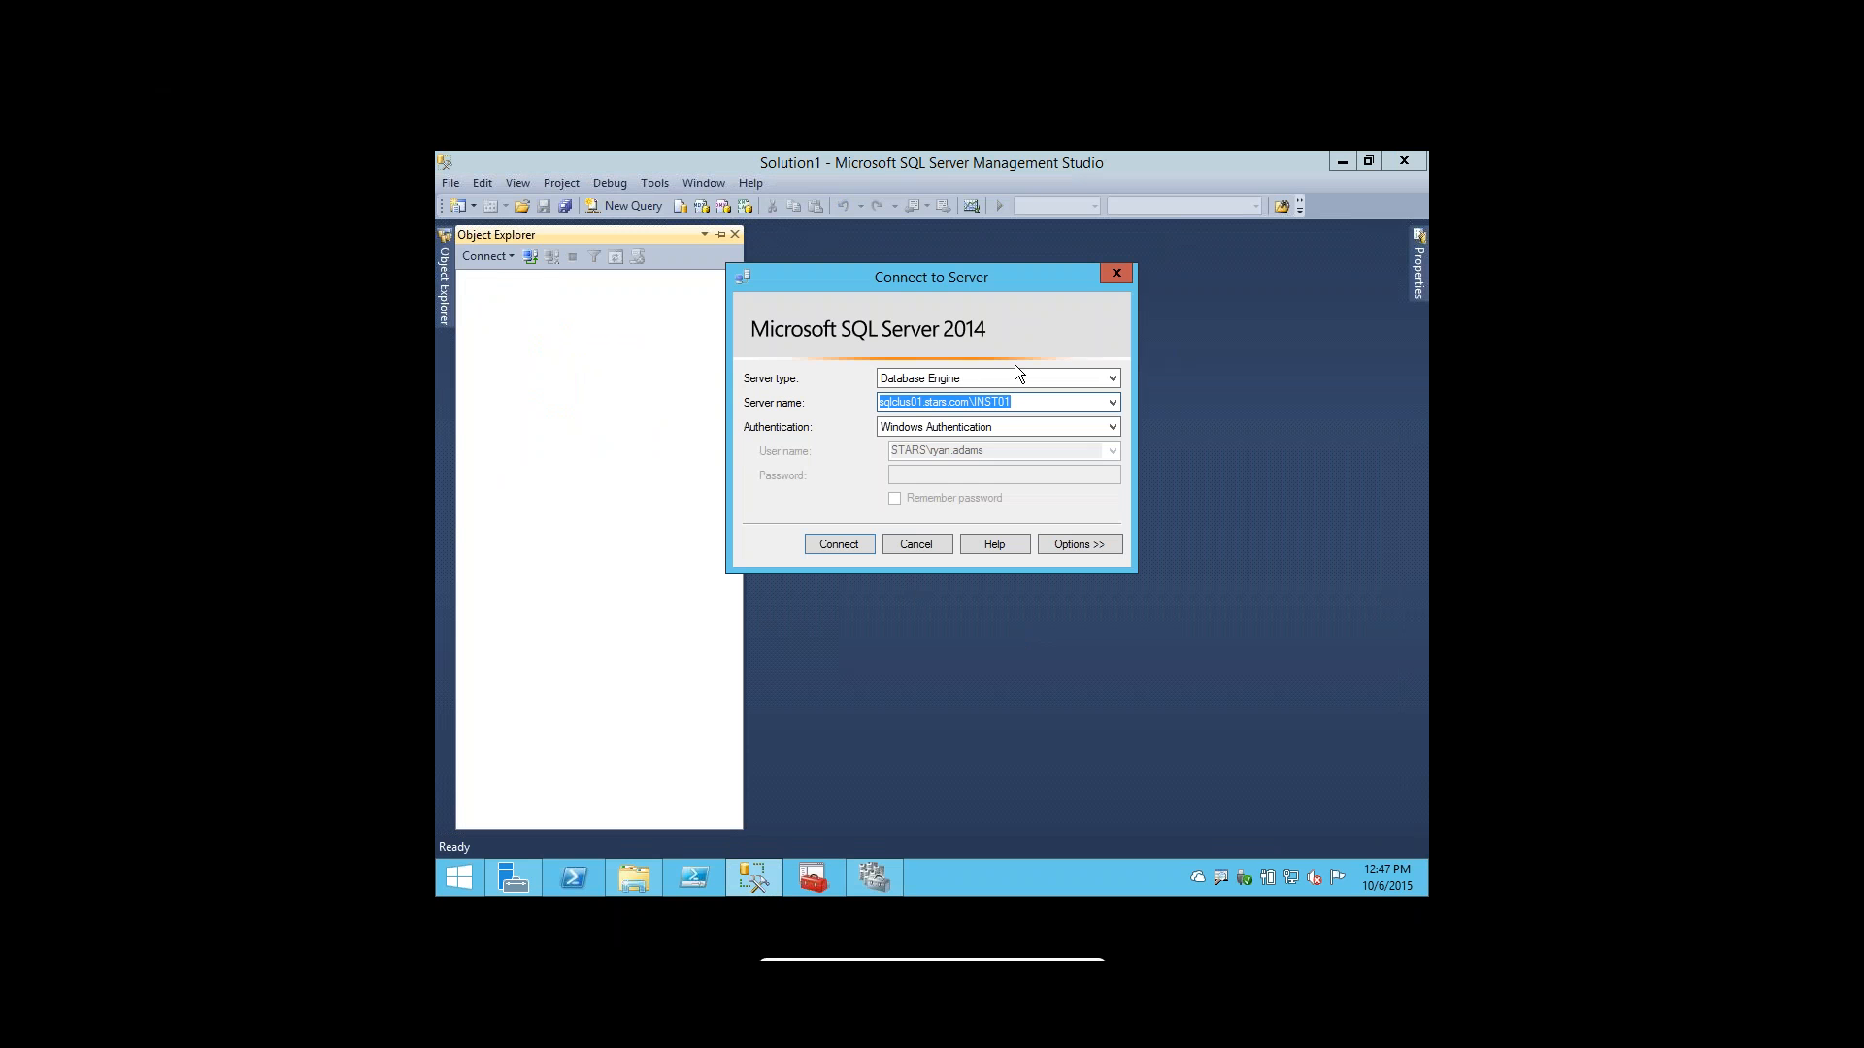
click(1116, 400)
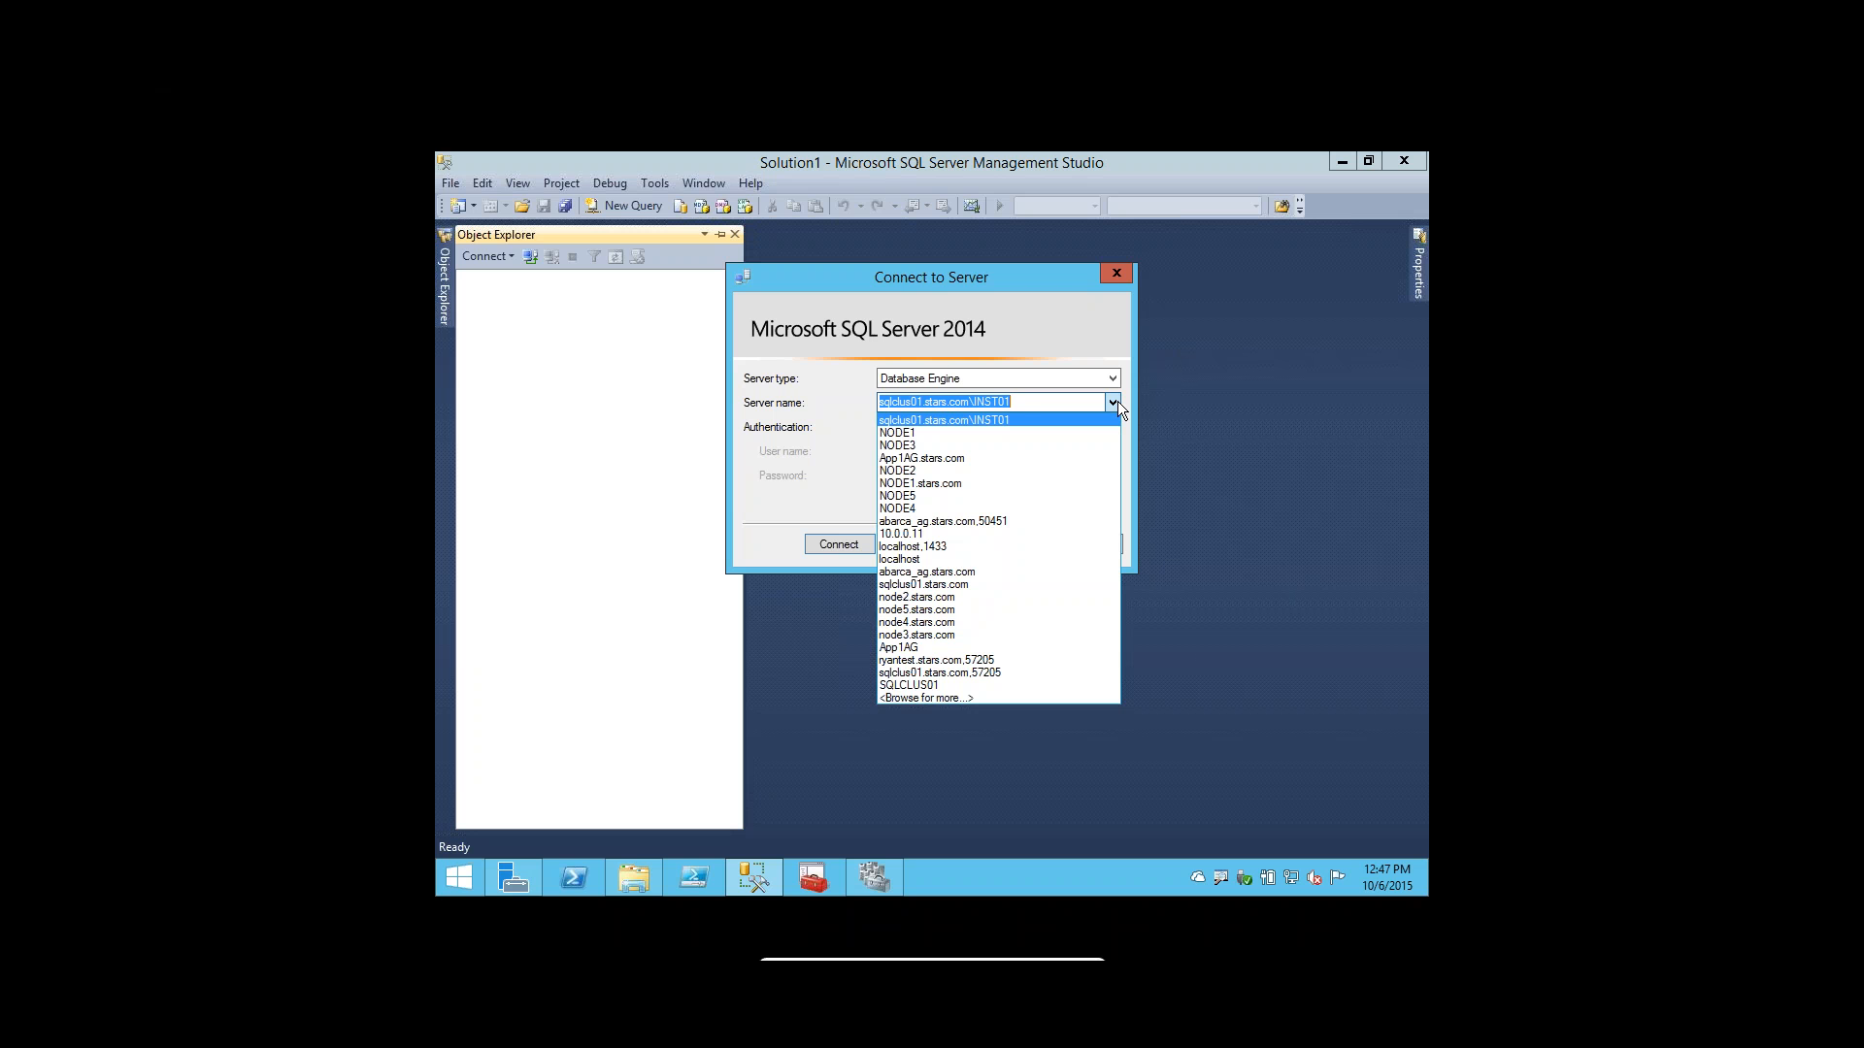
click(990, 433)
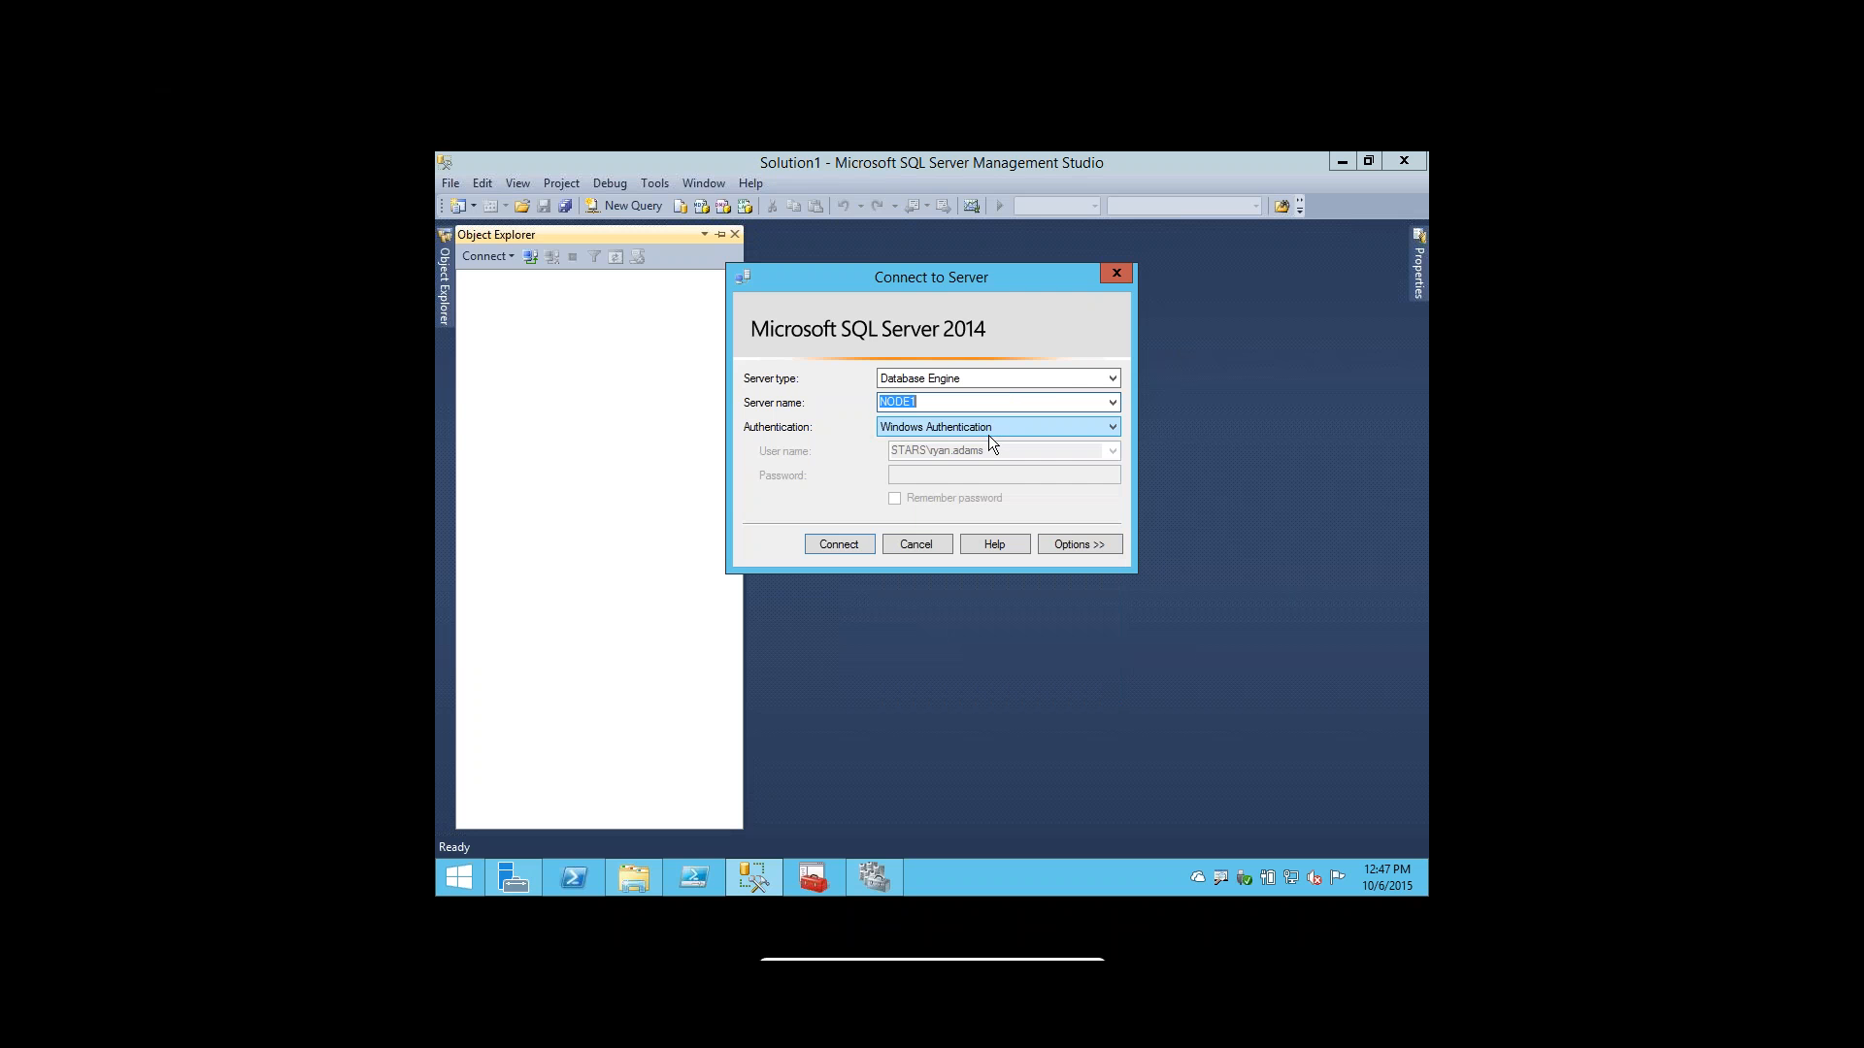
click(838, 542)
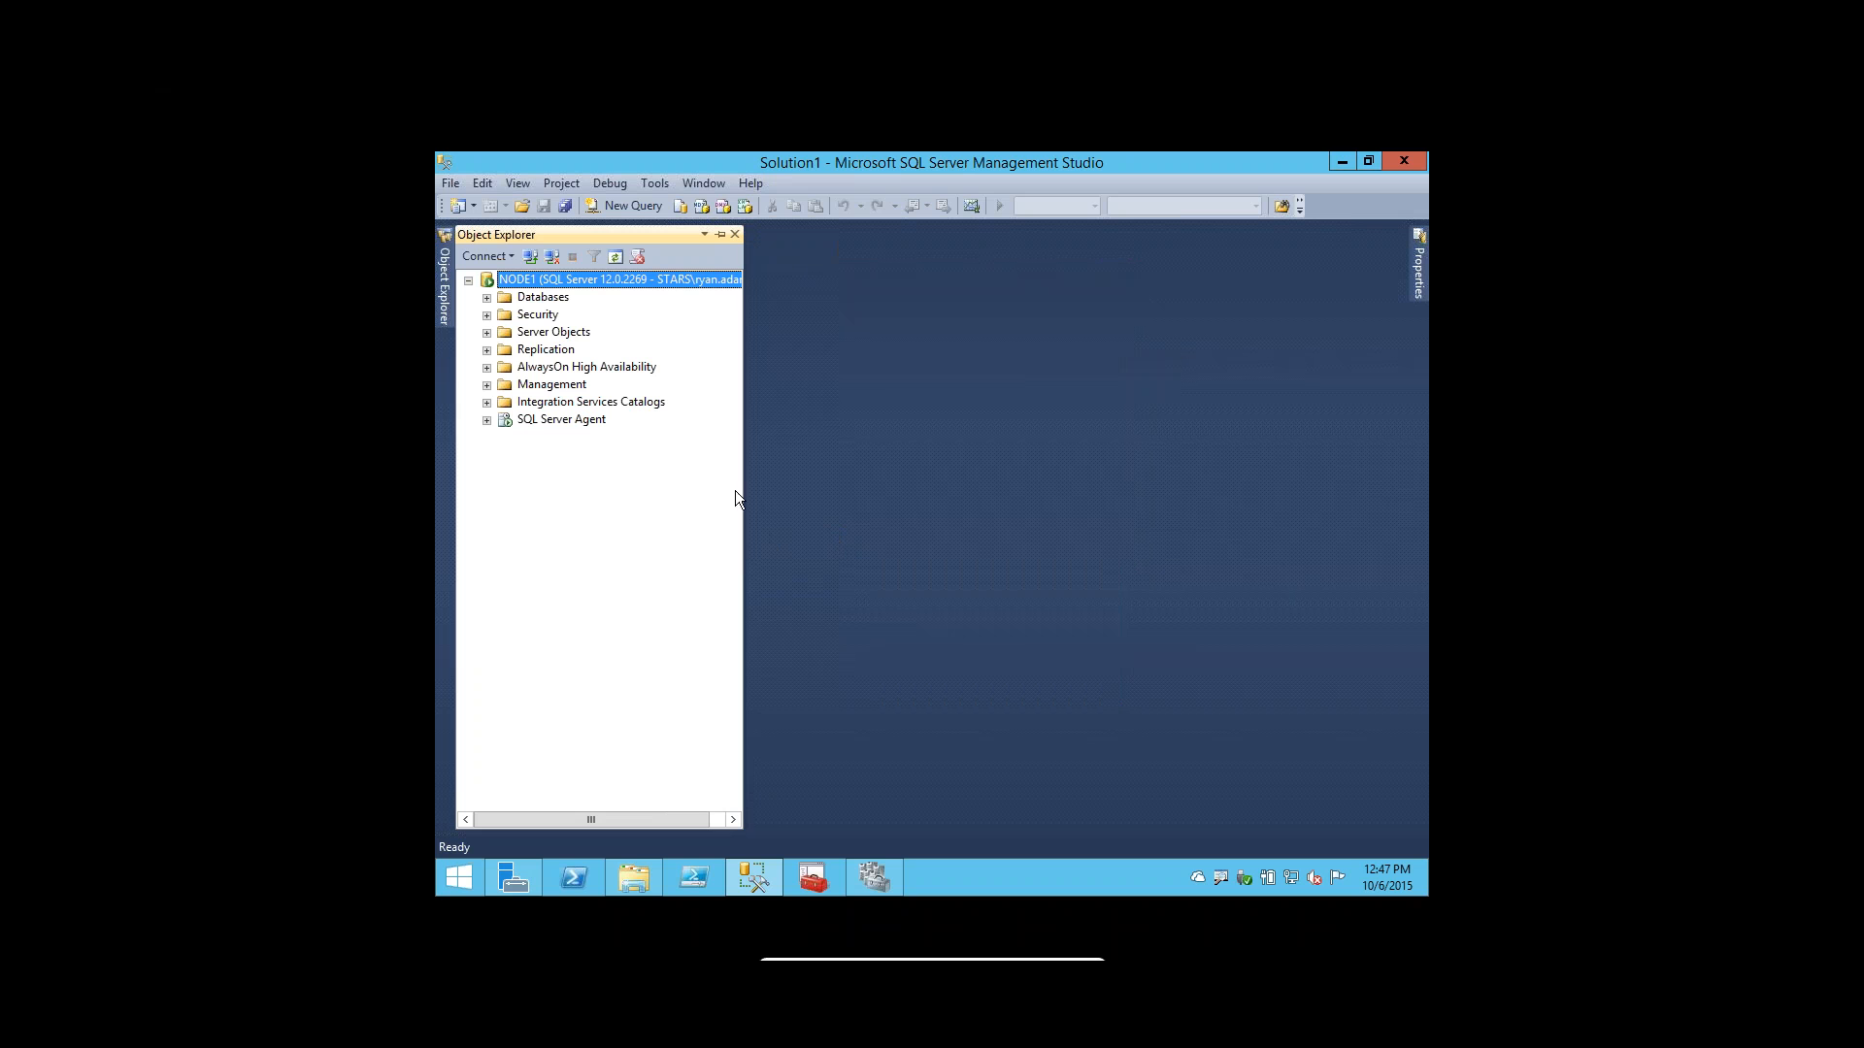
click(486, 368)
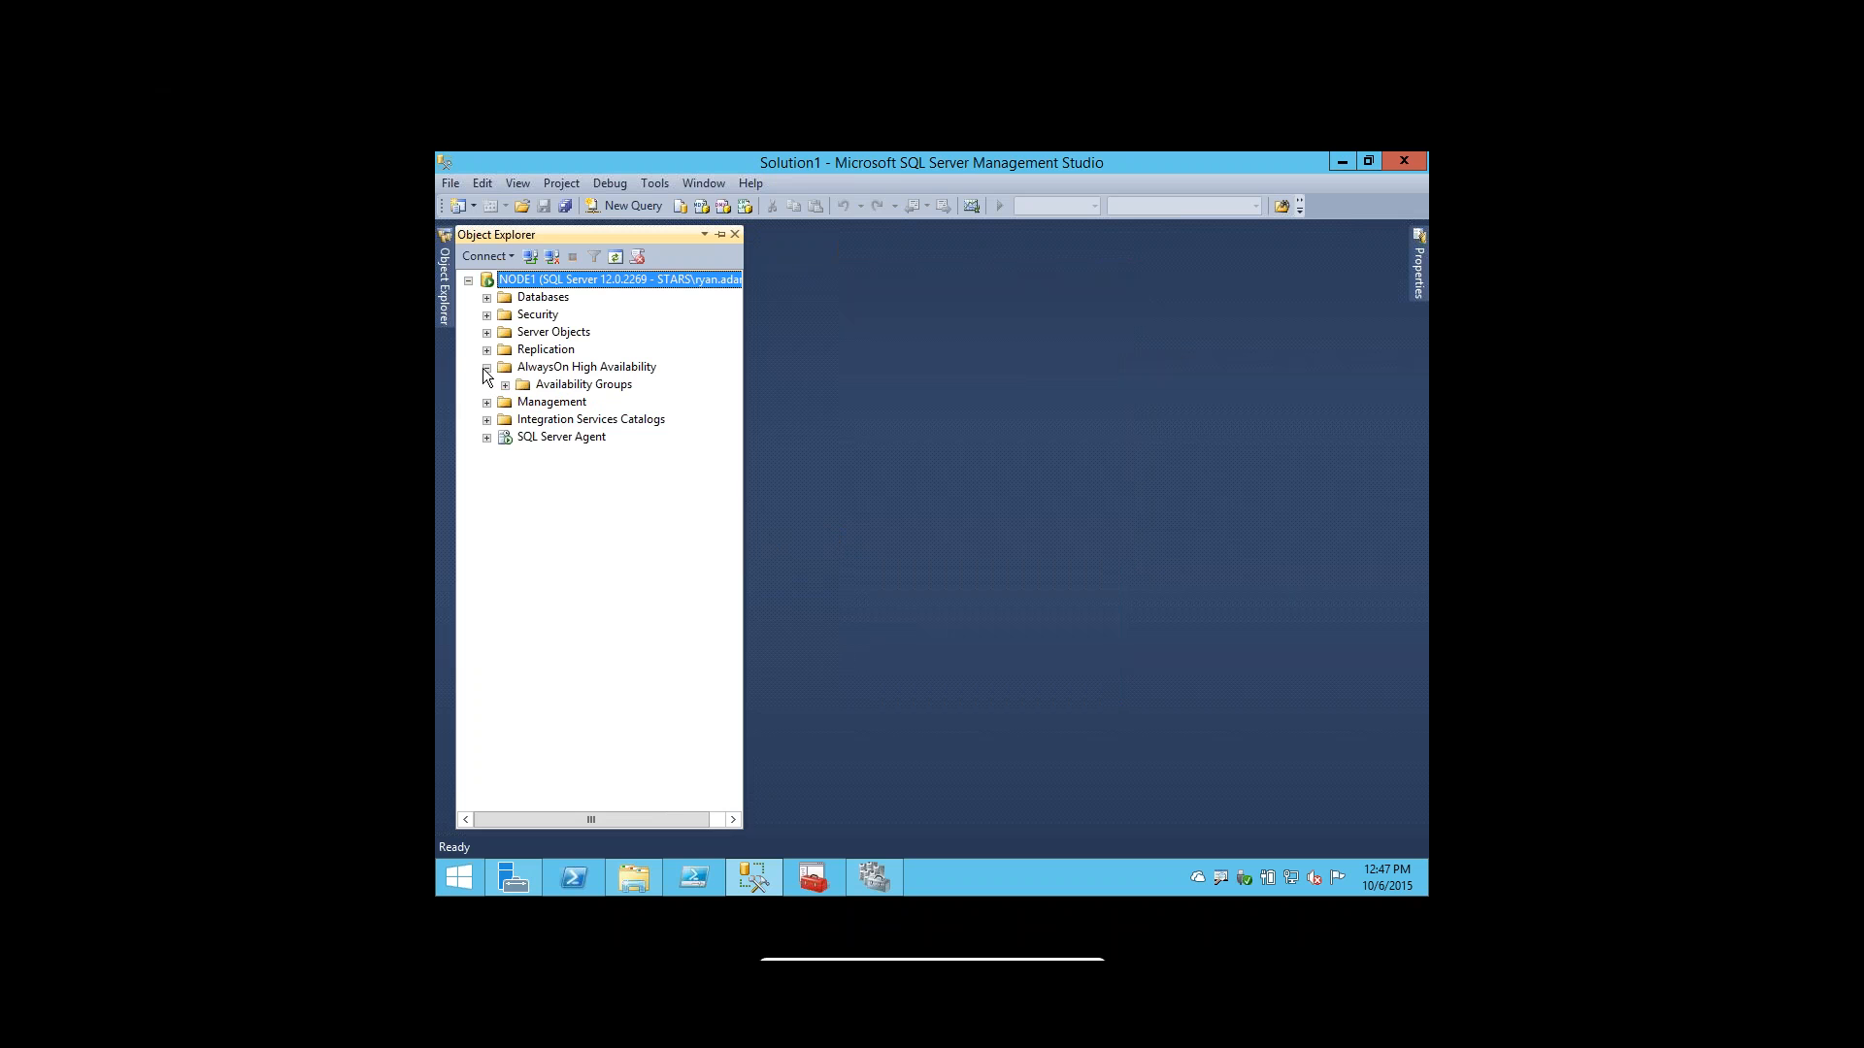
double_click(597, 384)
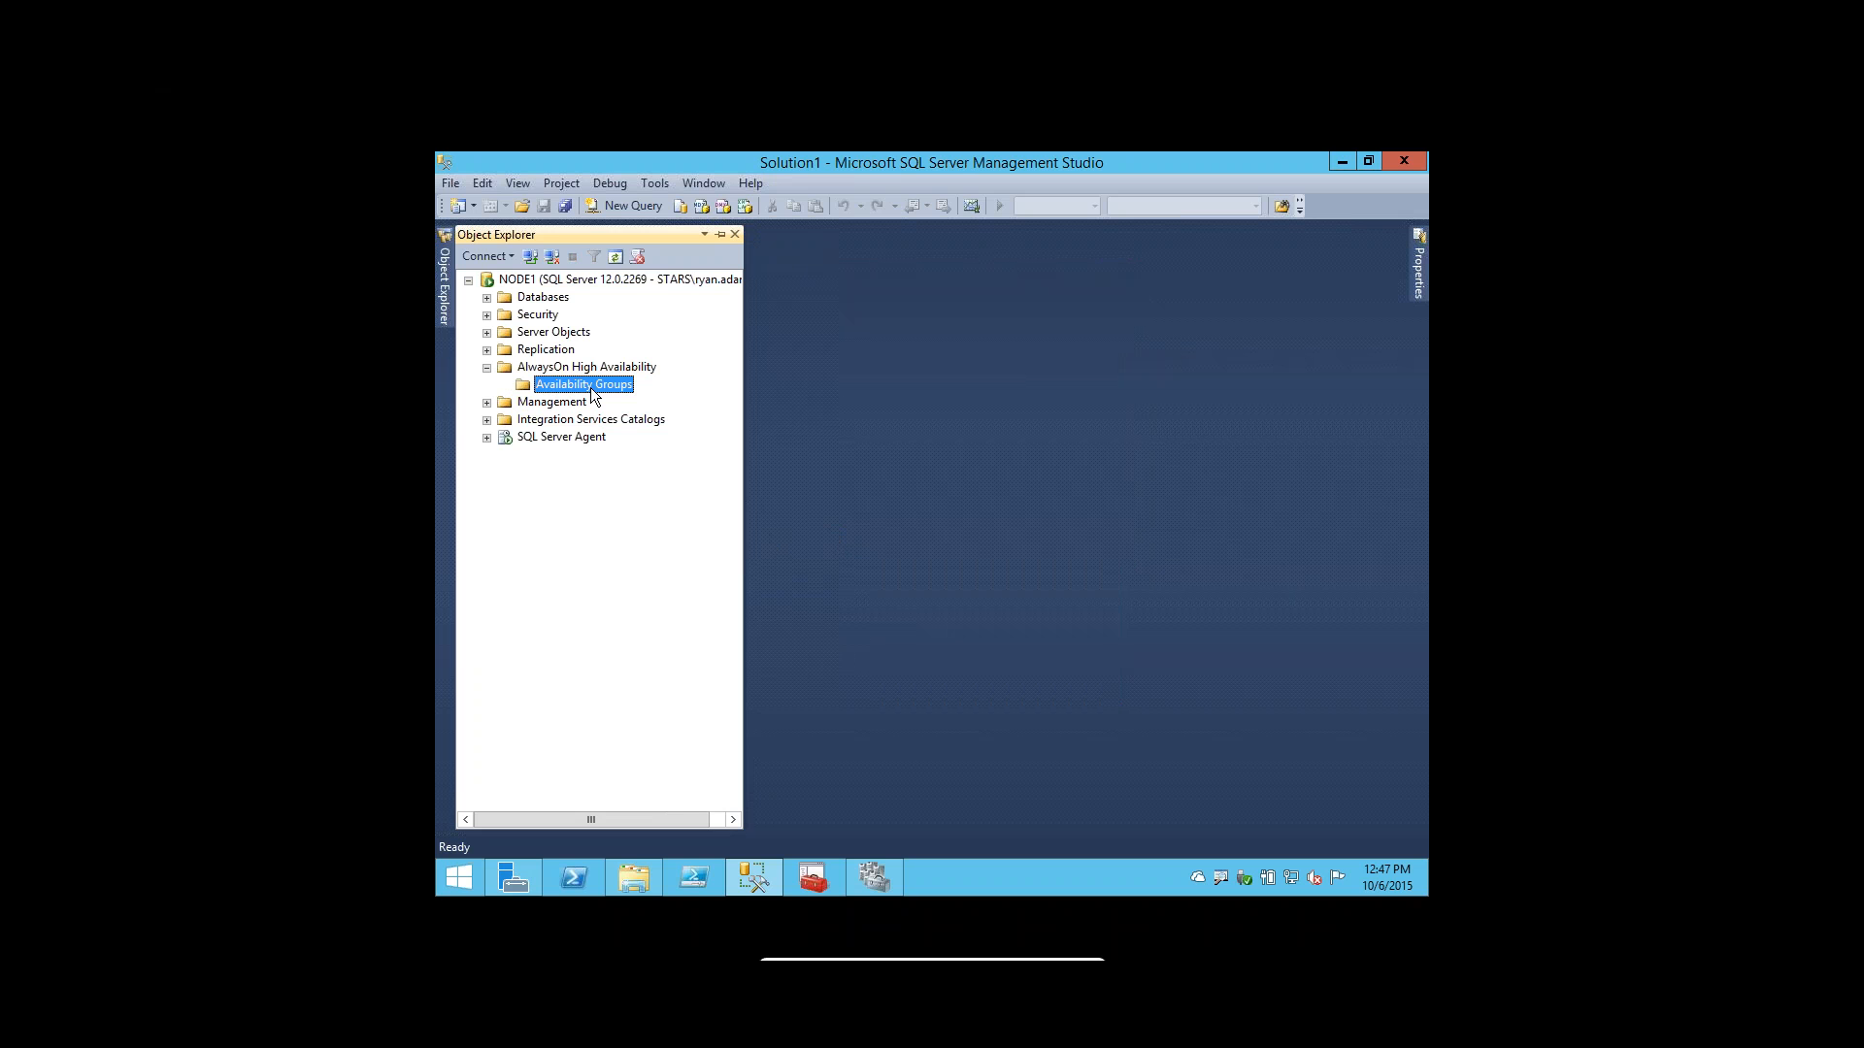
Open the Create_App1AG.sql script and turn on SQLCMD mode for it.
click(520, 206)
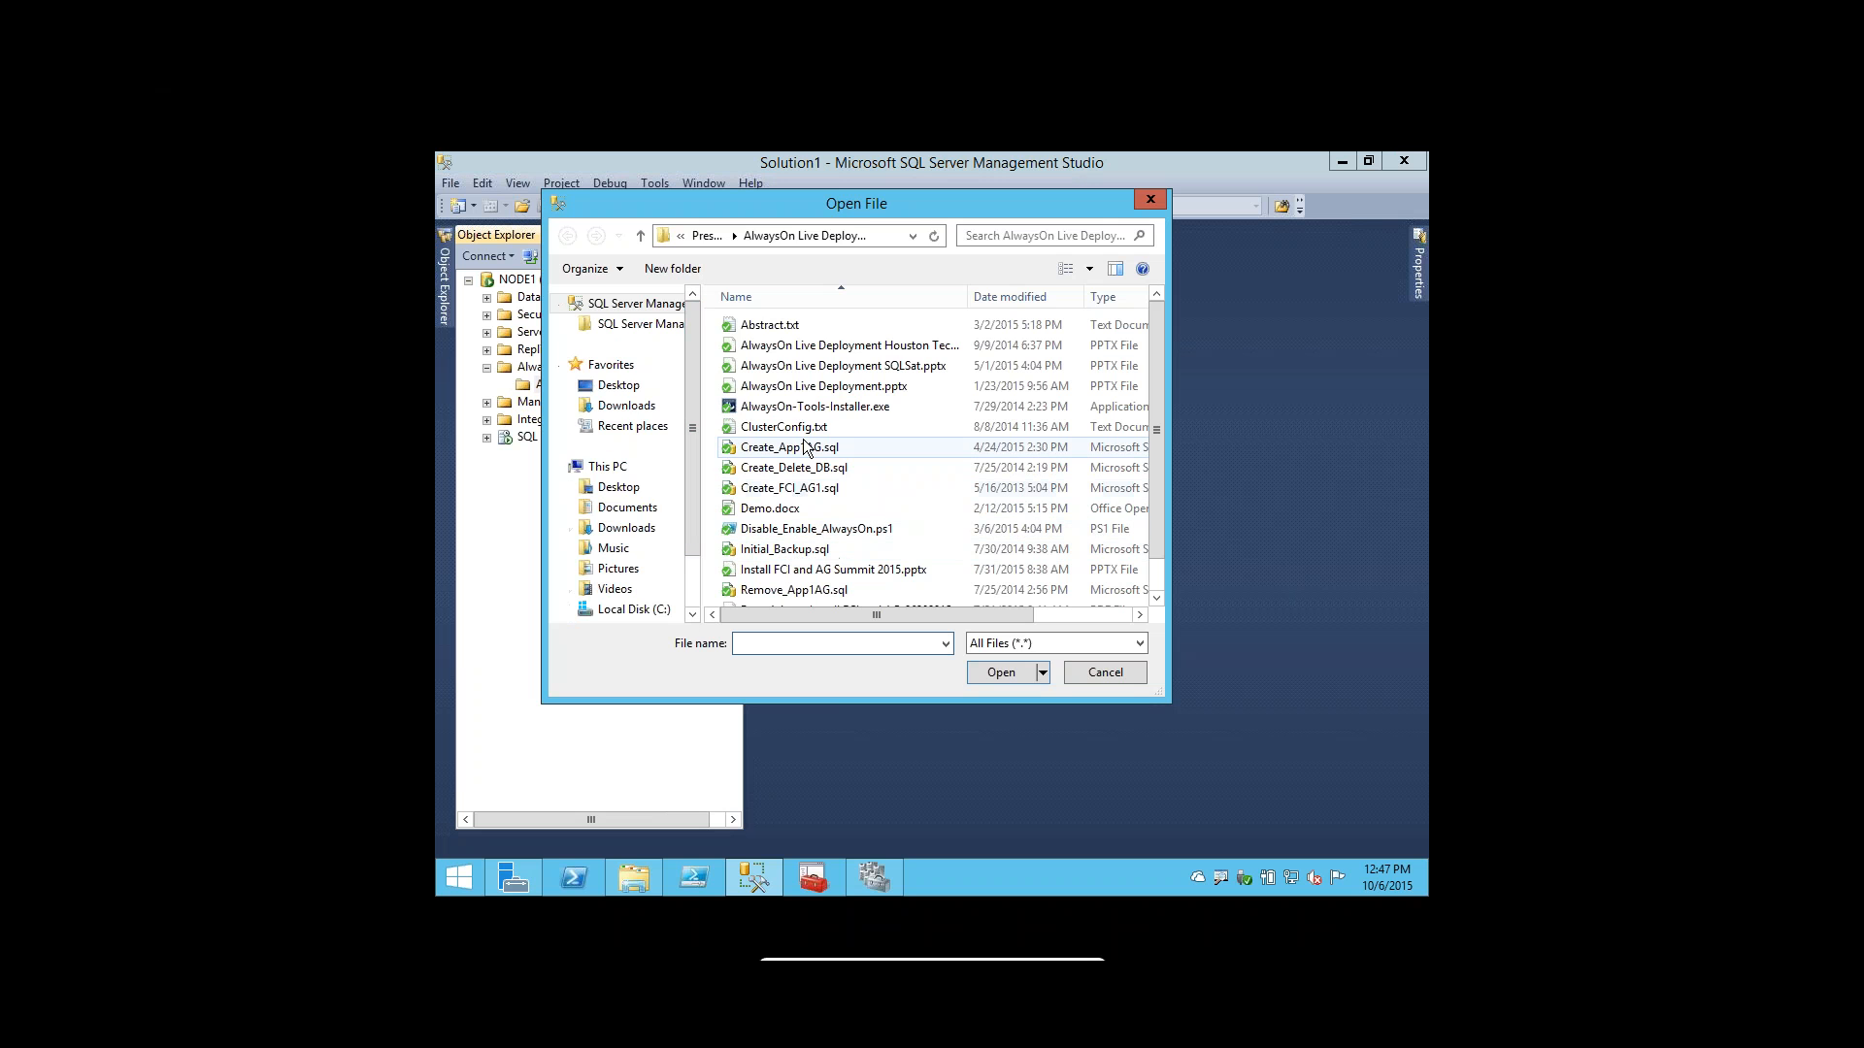
double_click(805, 449)
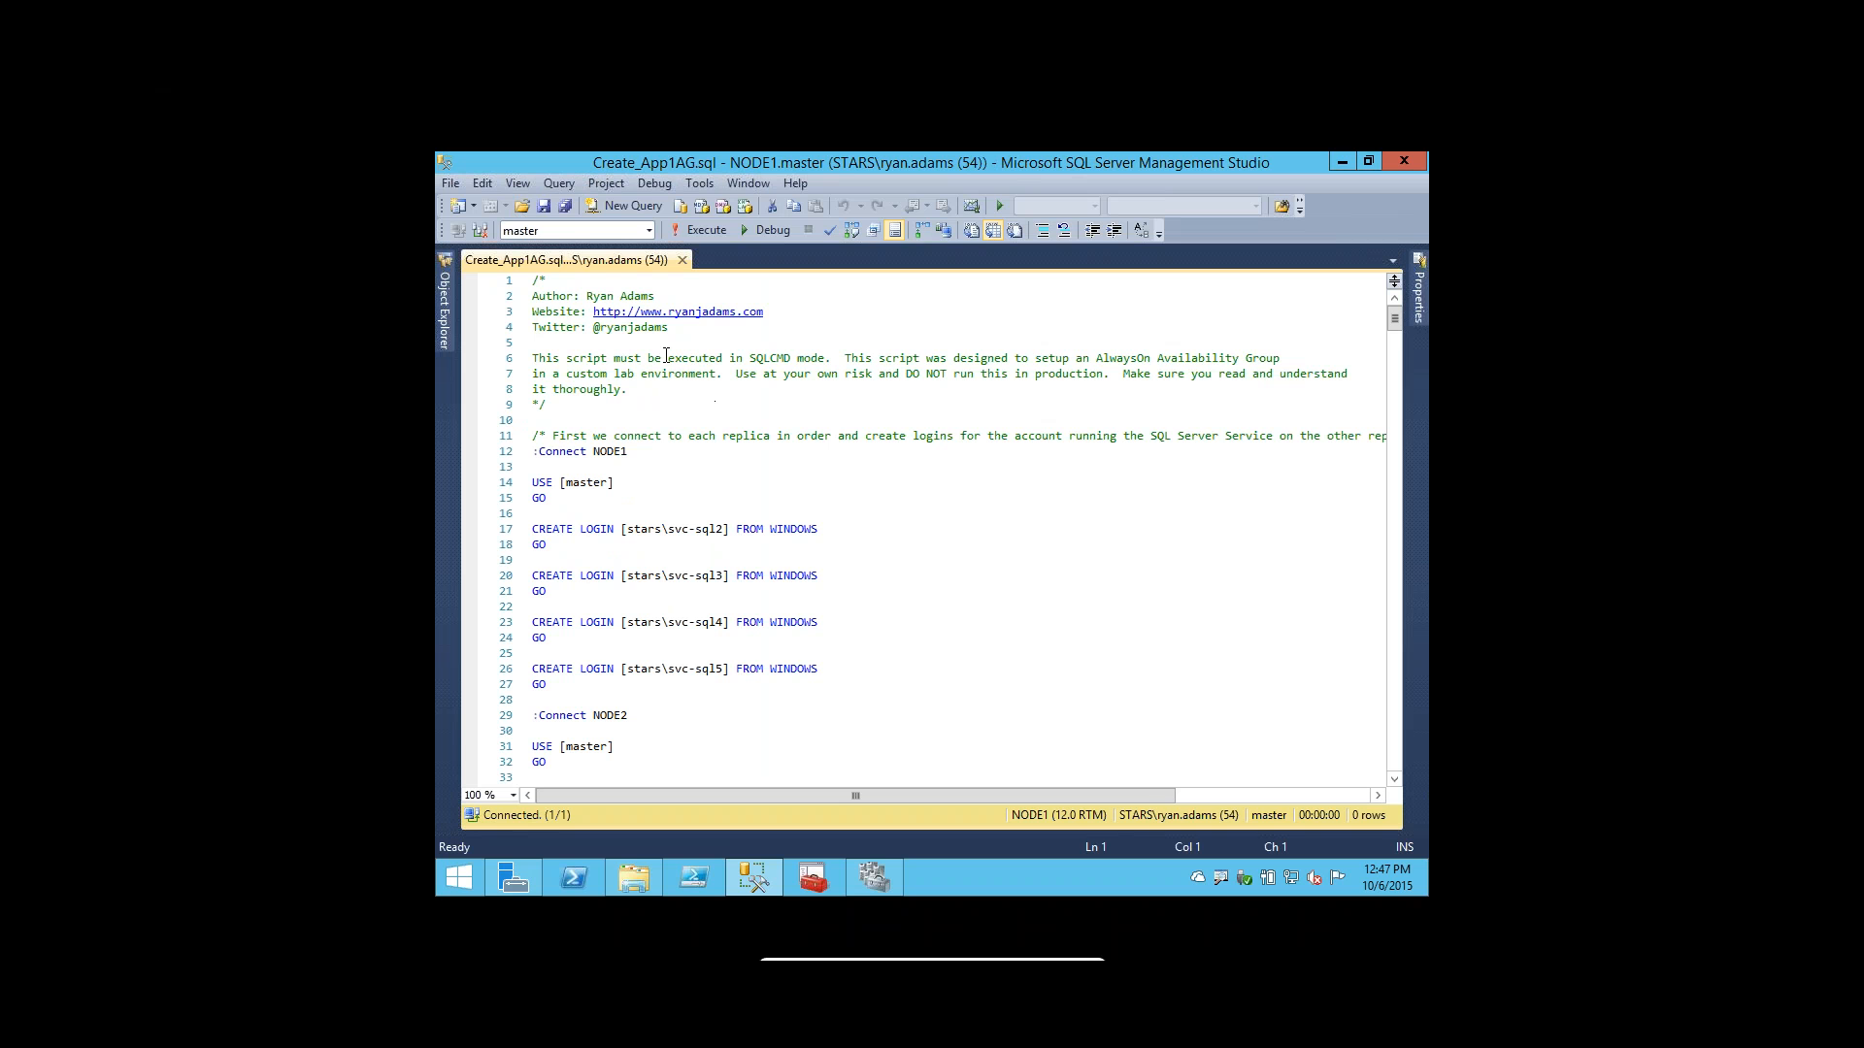
click(557, 187)
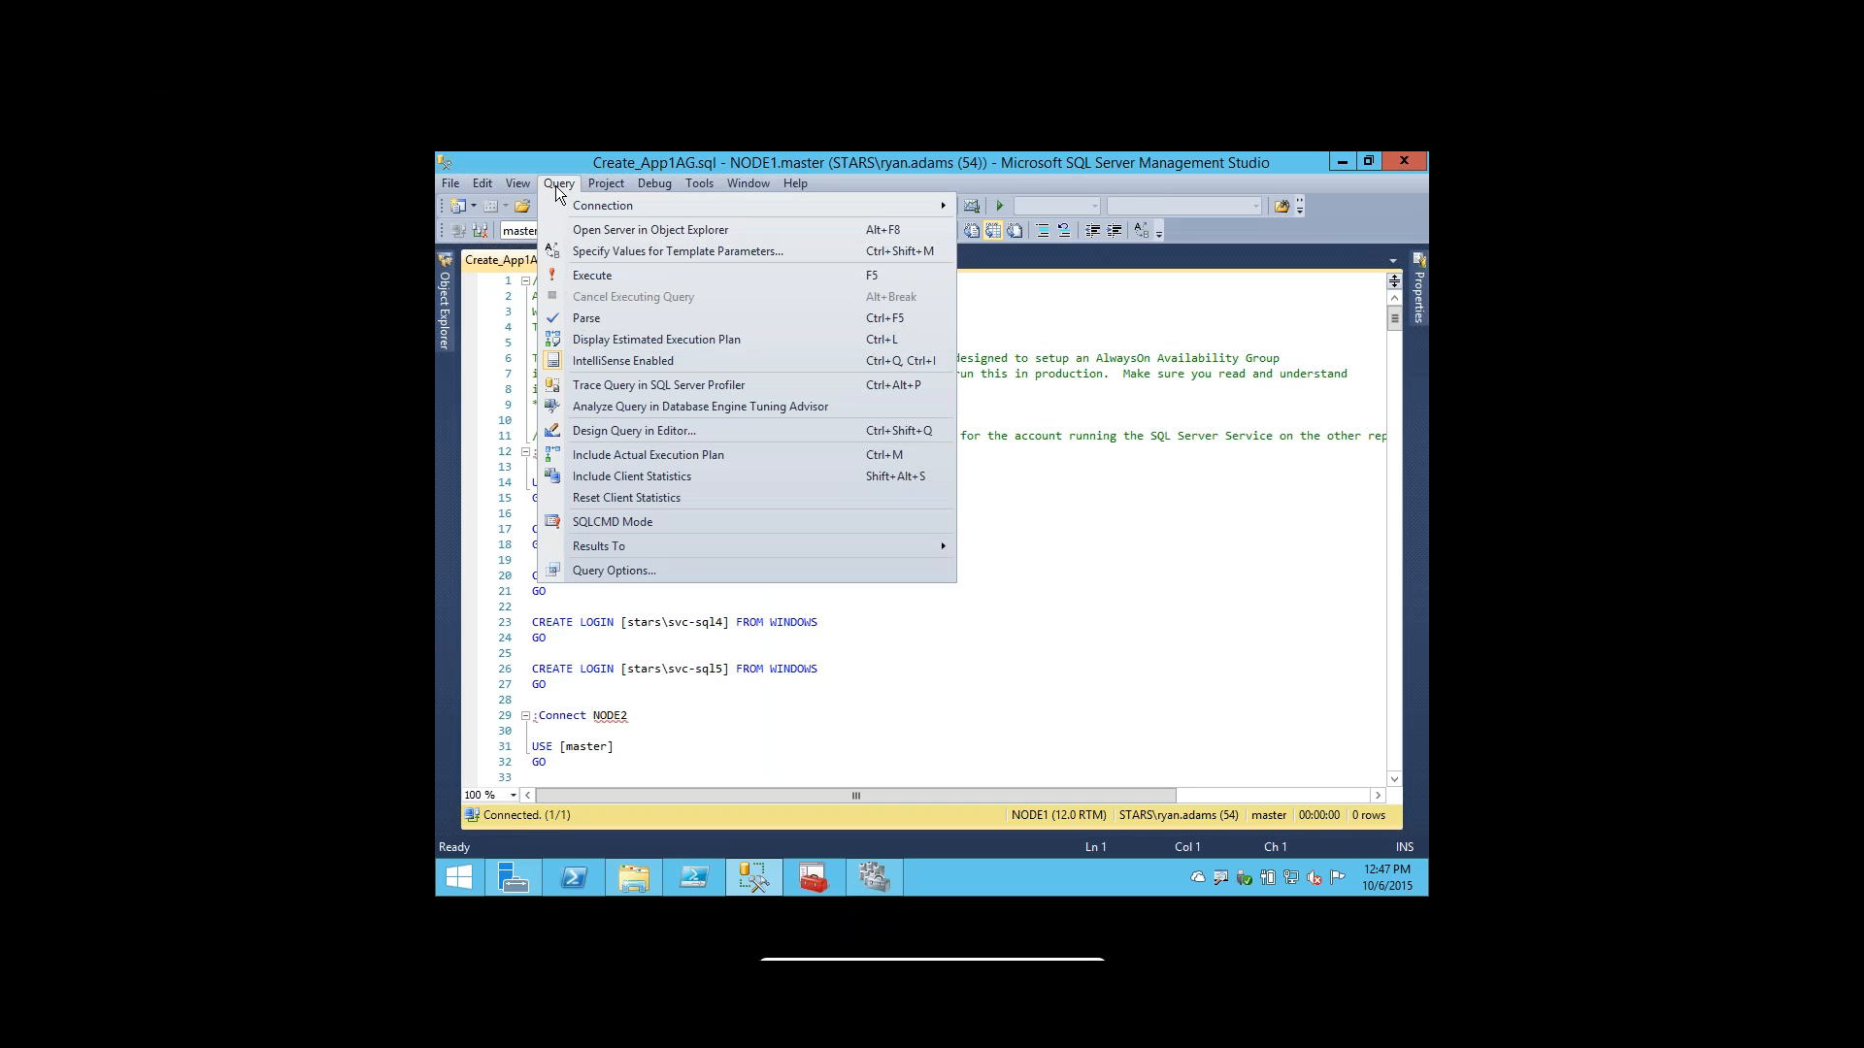
click(637, 520)
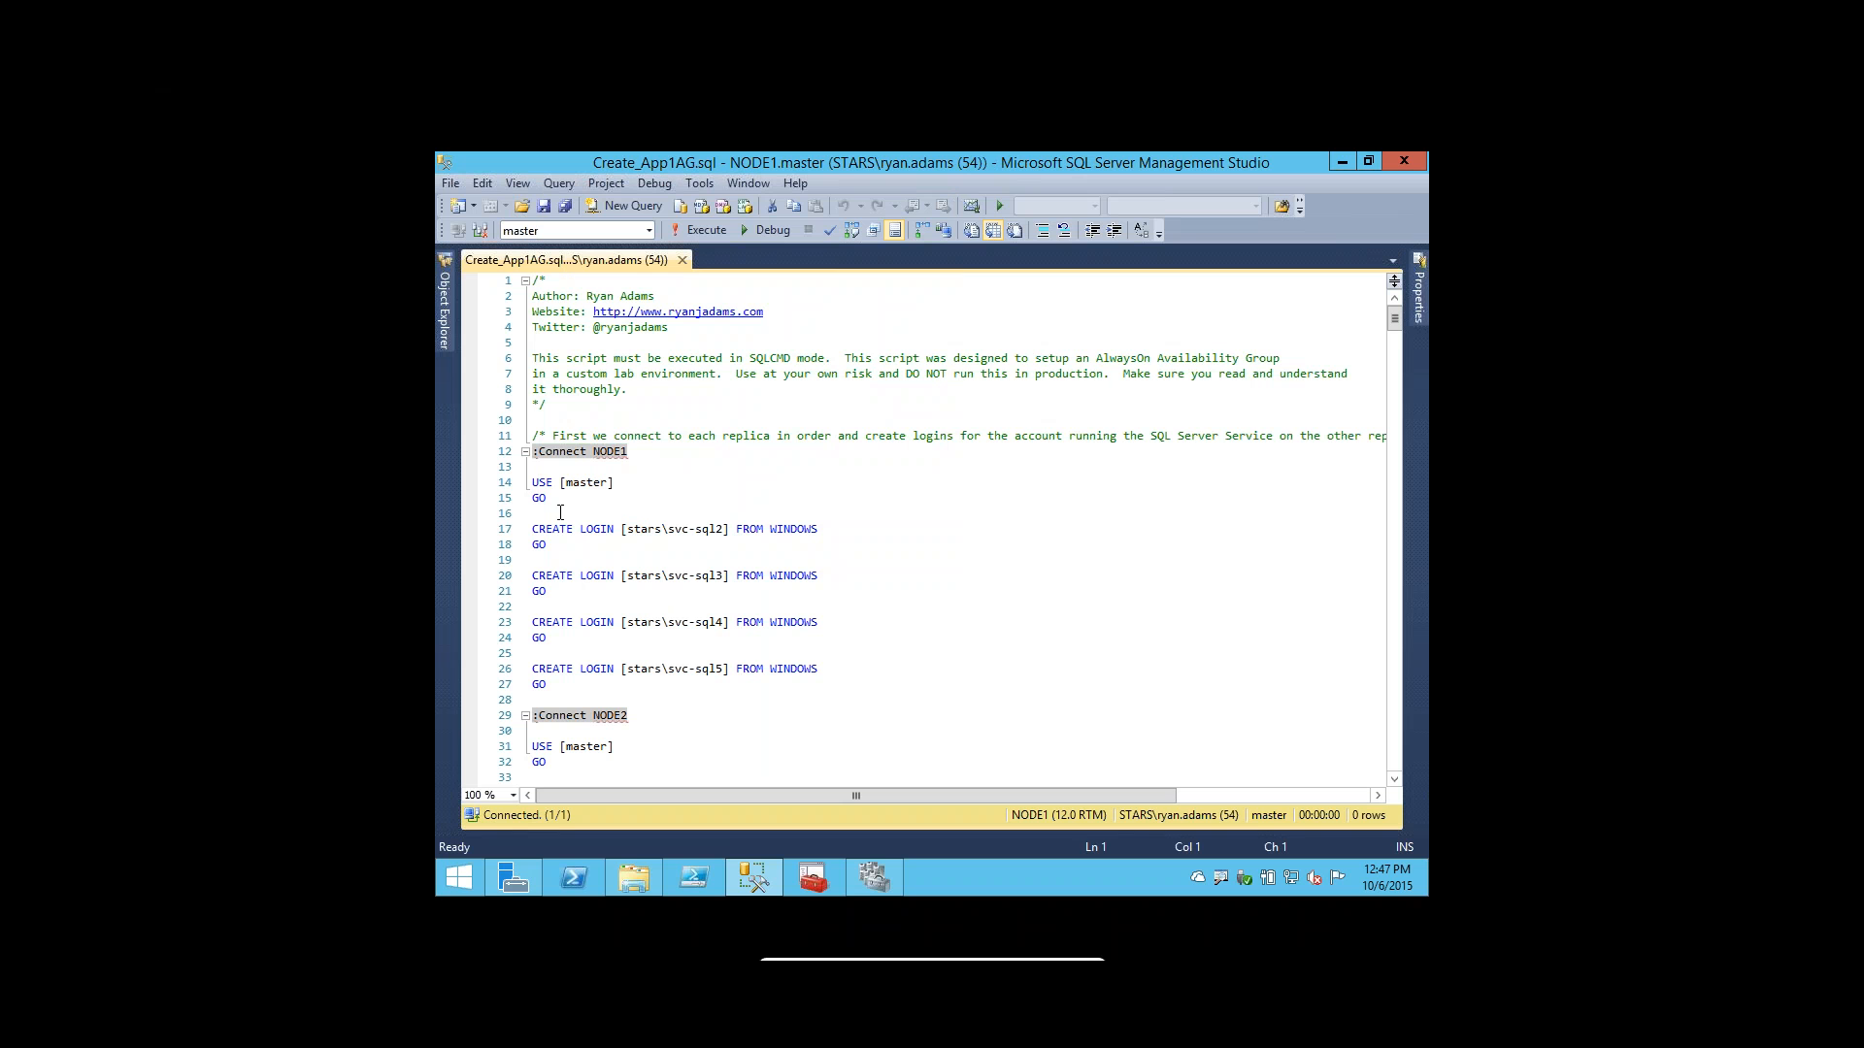
Set the script editor's zoom to 150 % and review the opening connection and login statements for NODE1 and NODE2.
click(513, 795)
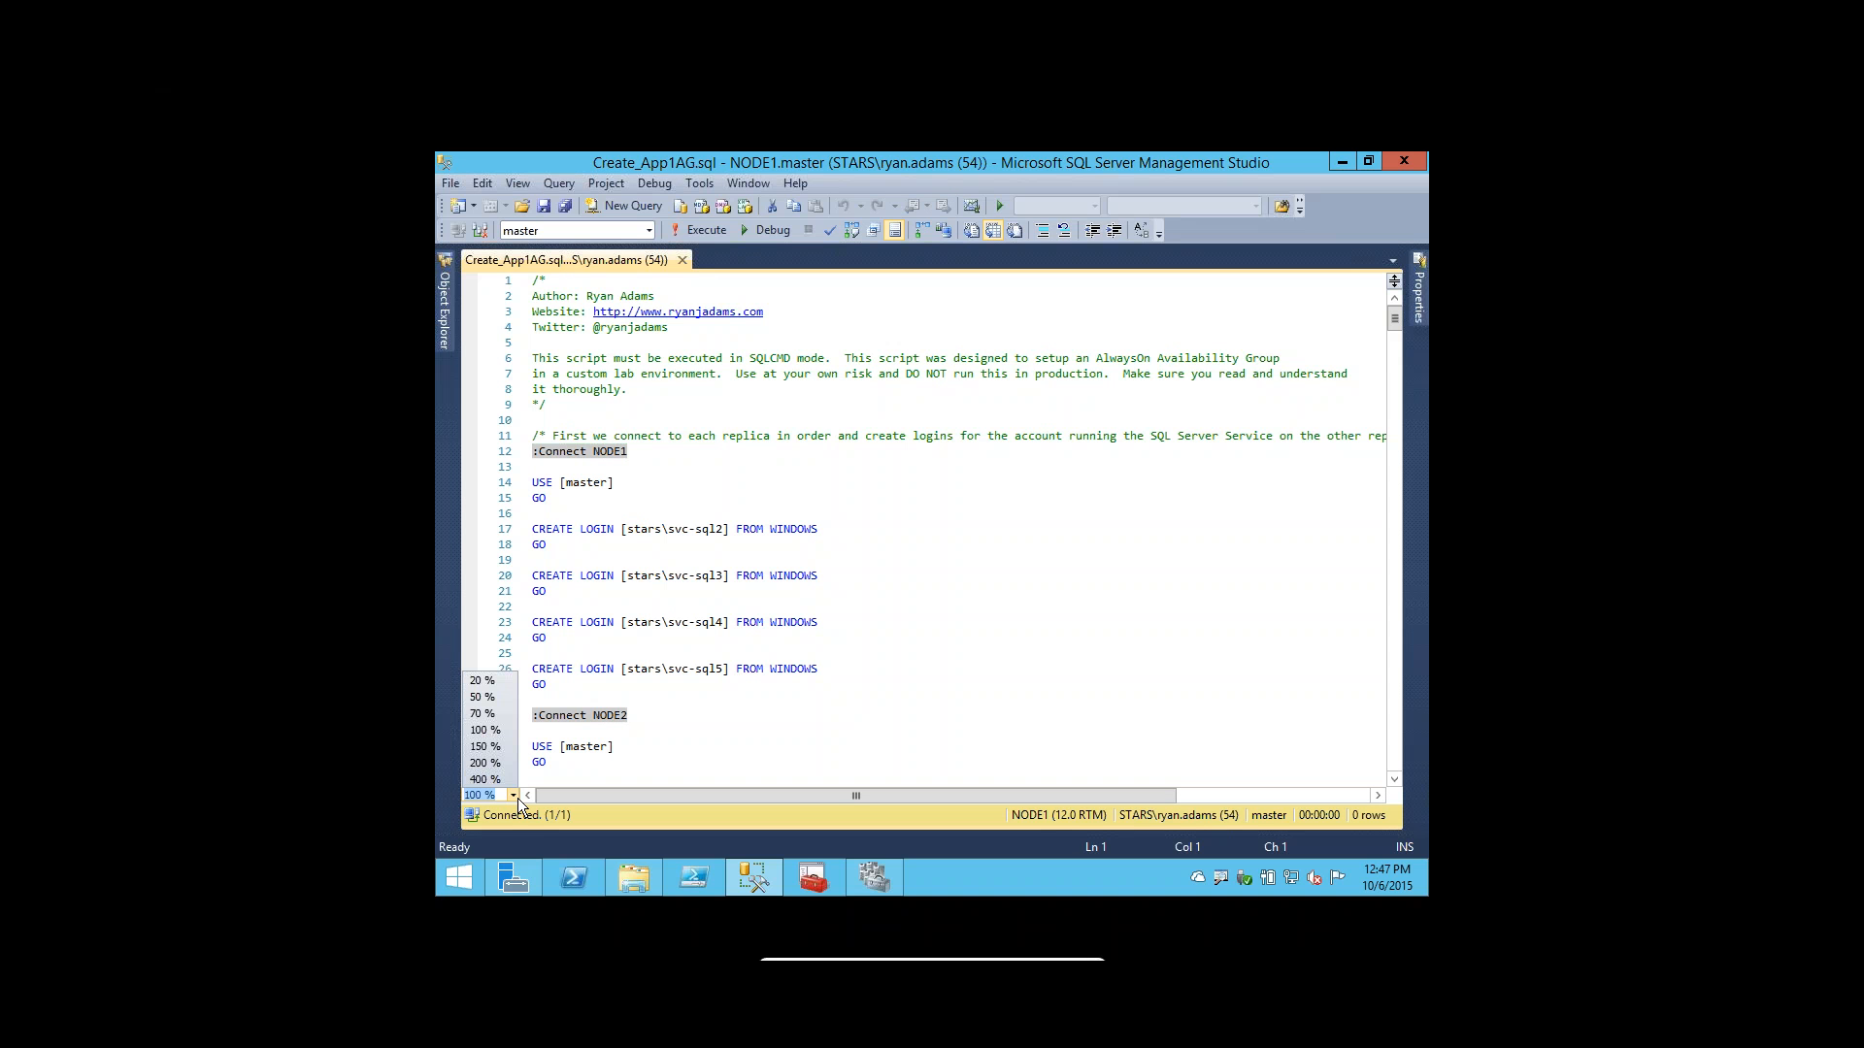
click(499, 748)
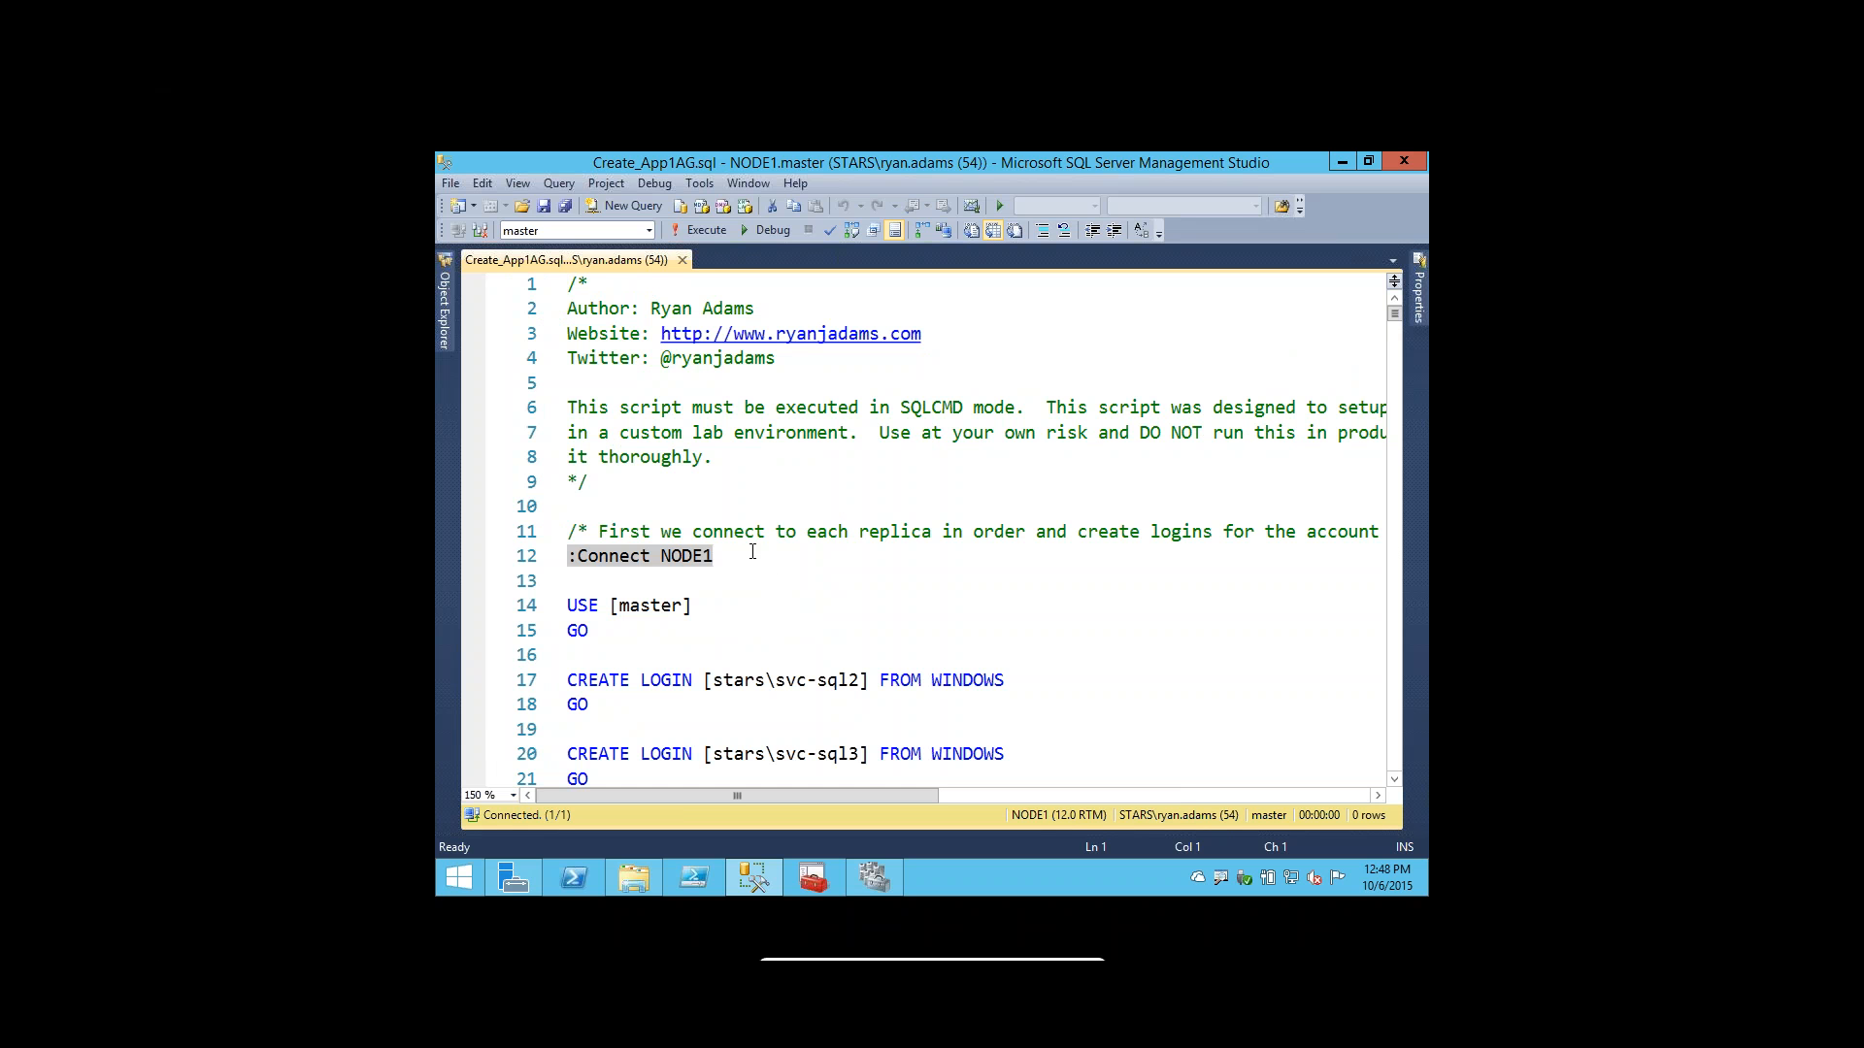
drag(719, 555, 563, 558)
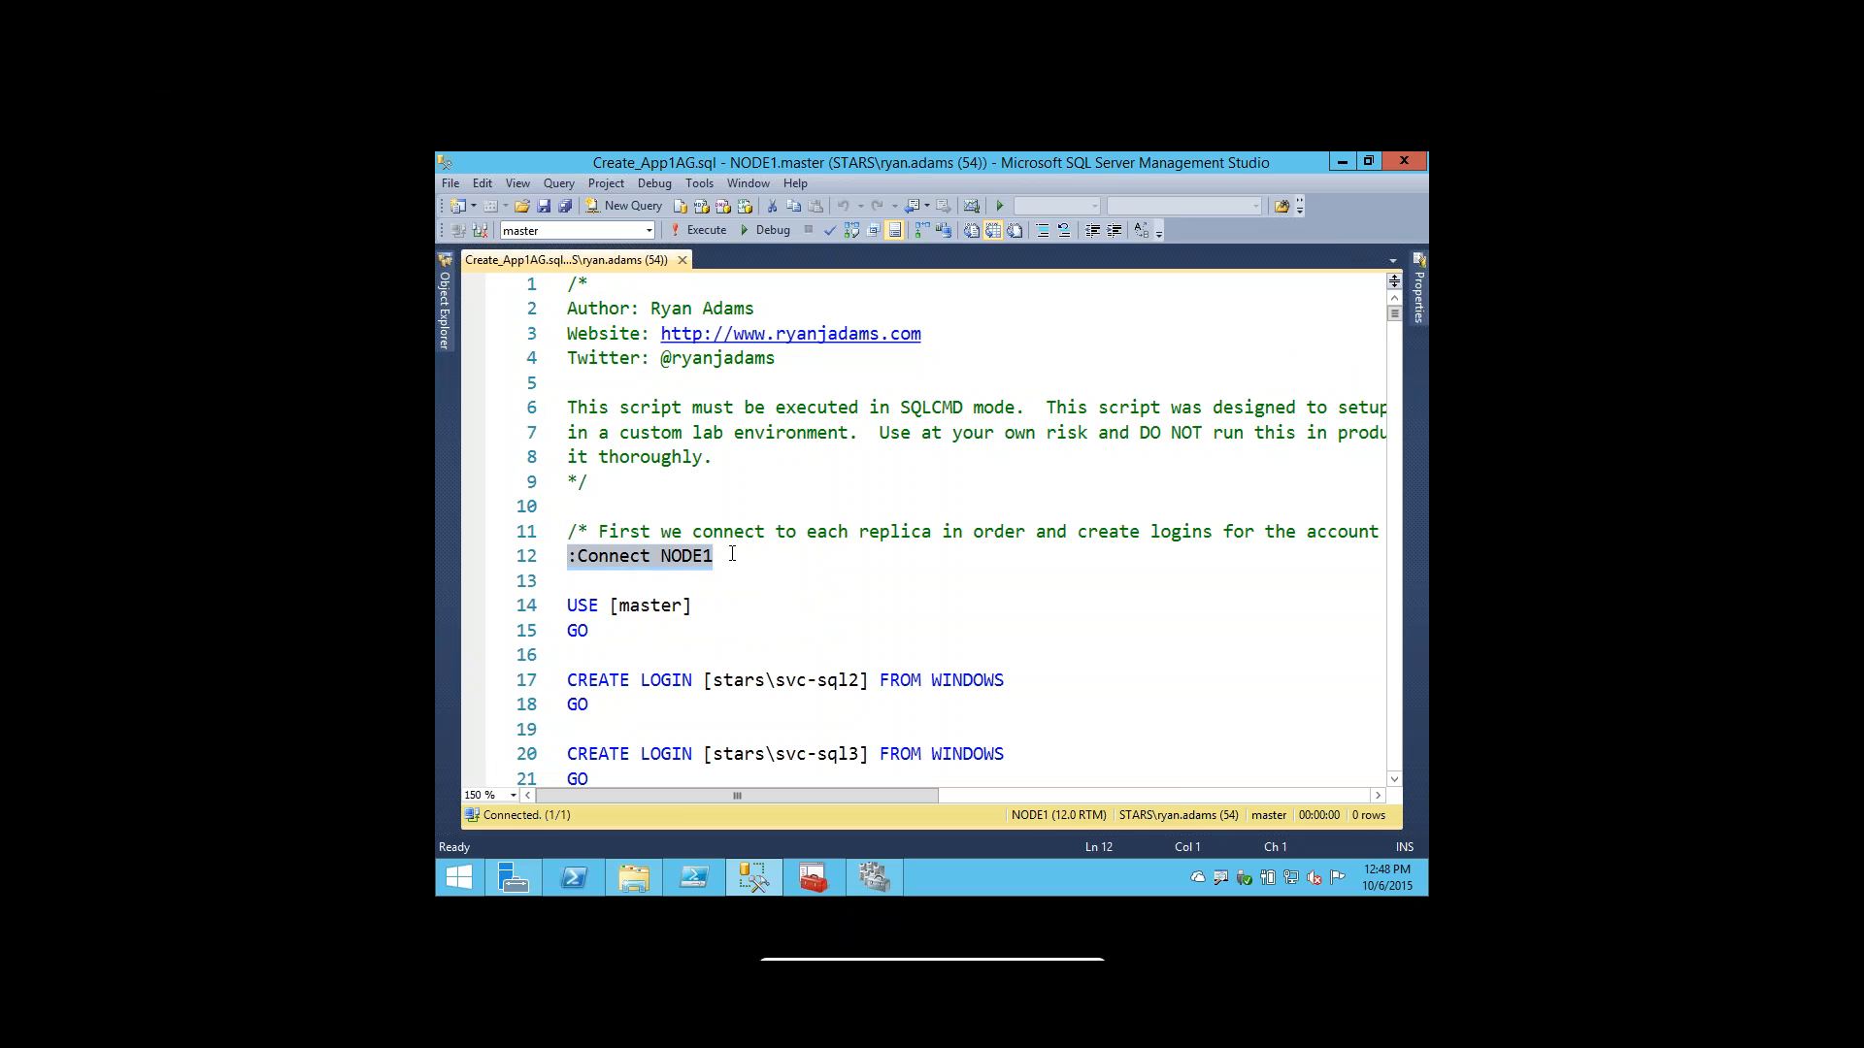
scroll(613, 616, down, 2)
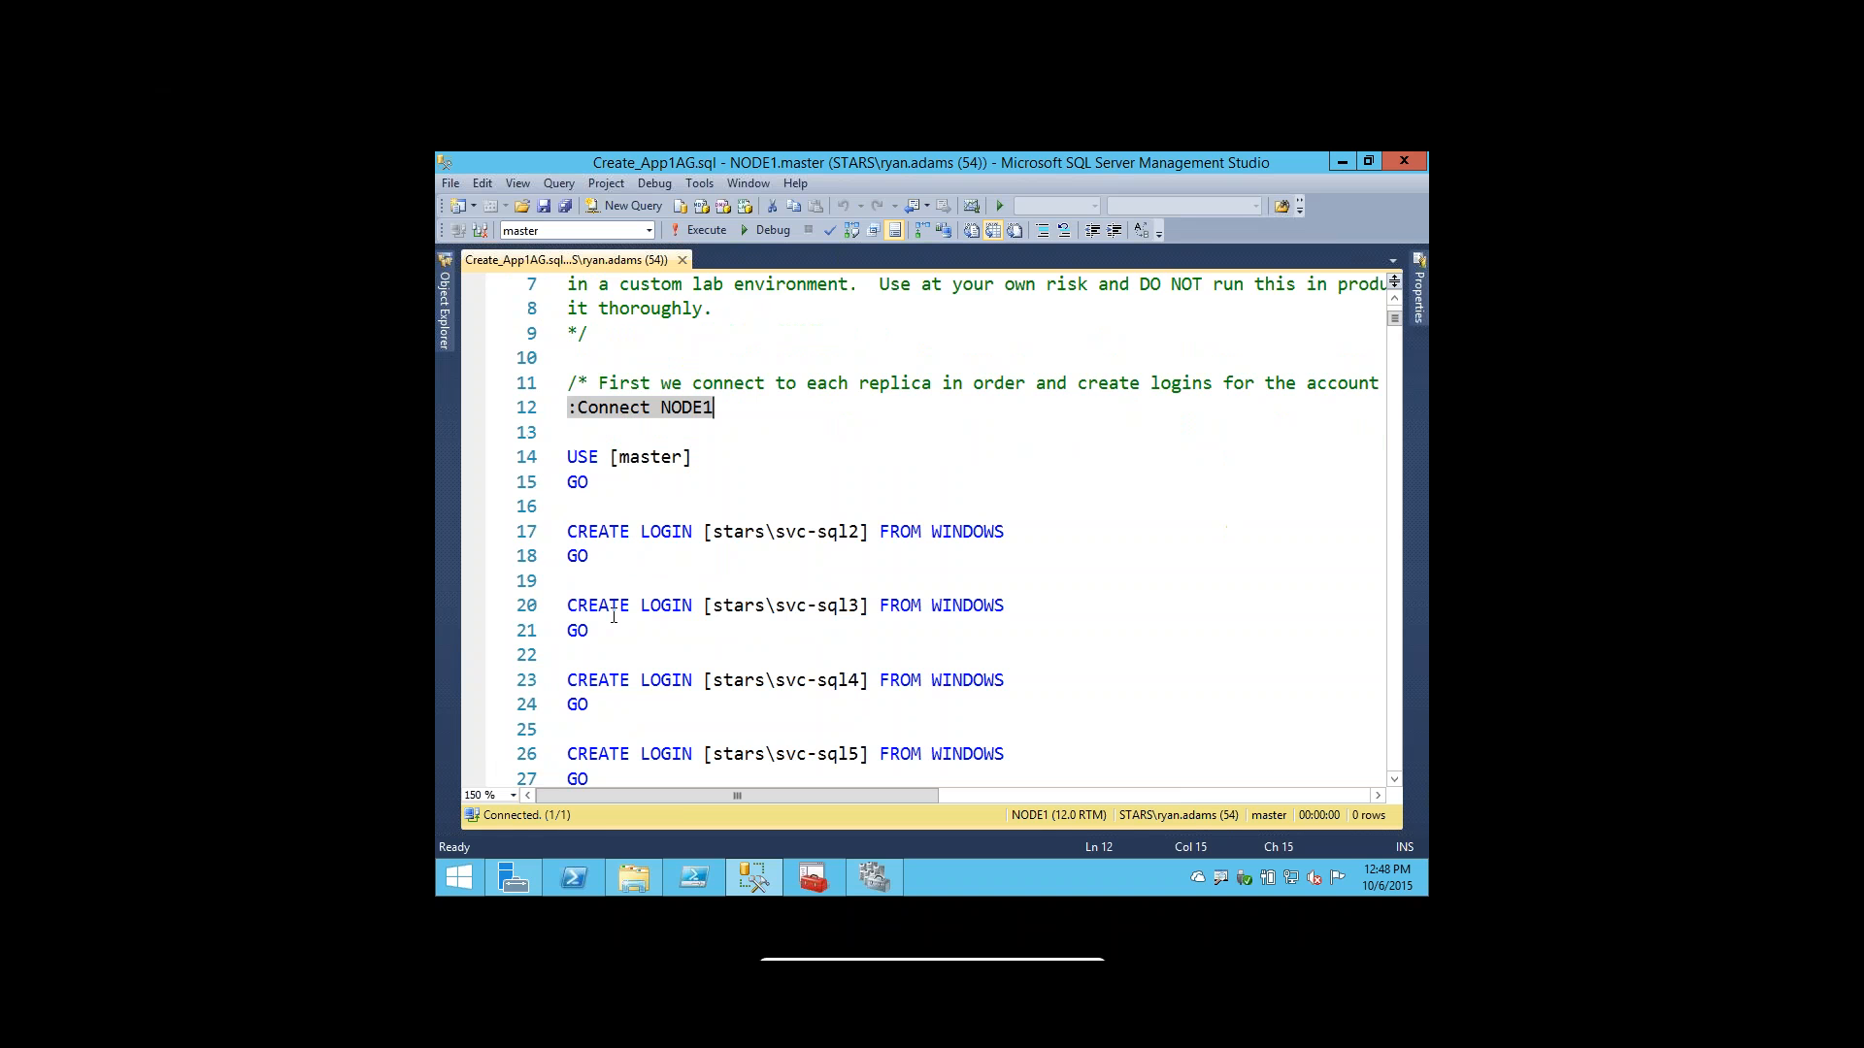
scroll(613, 616, down, 2)
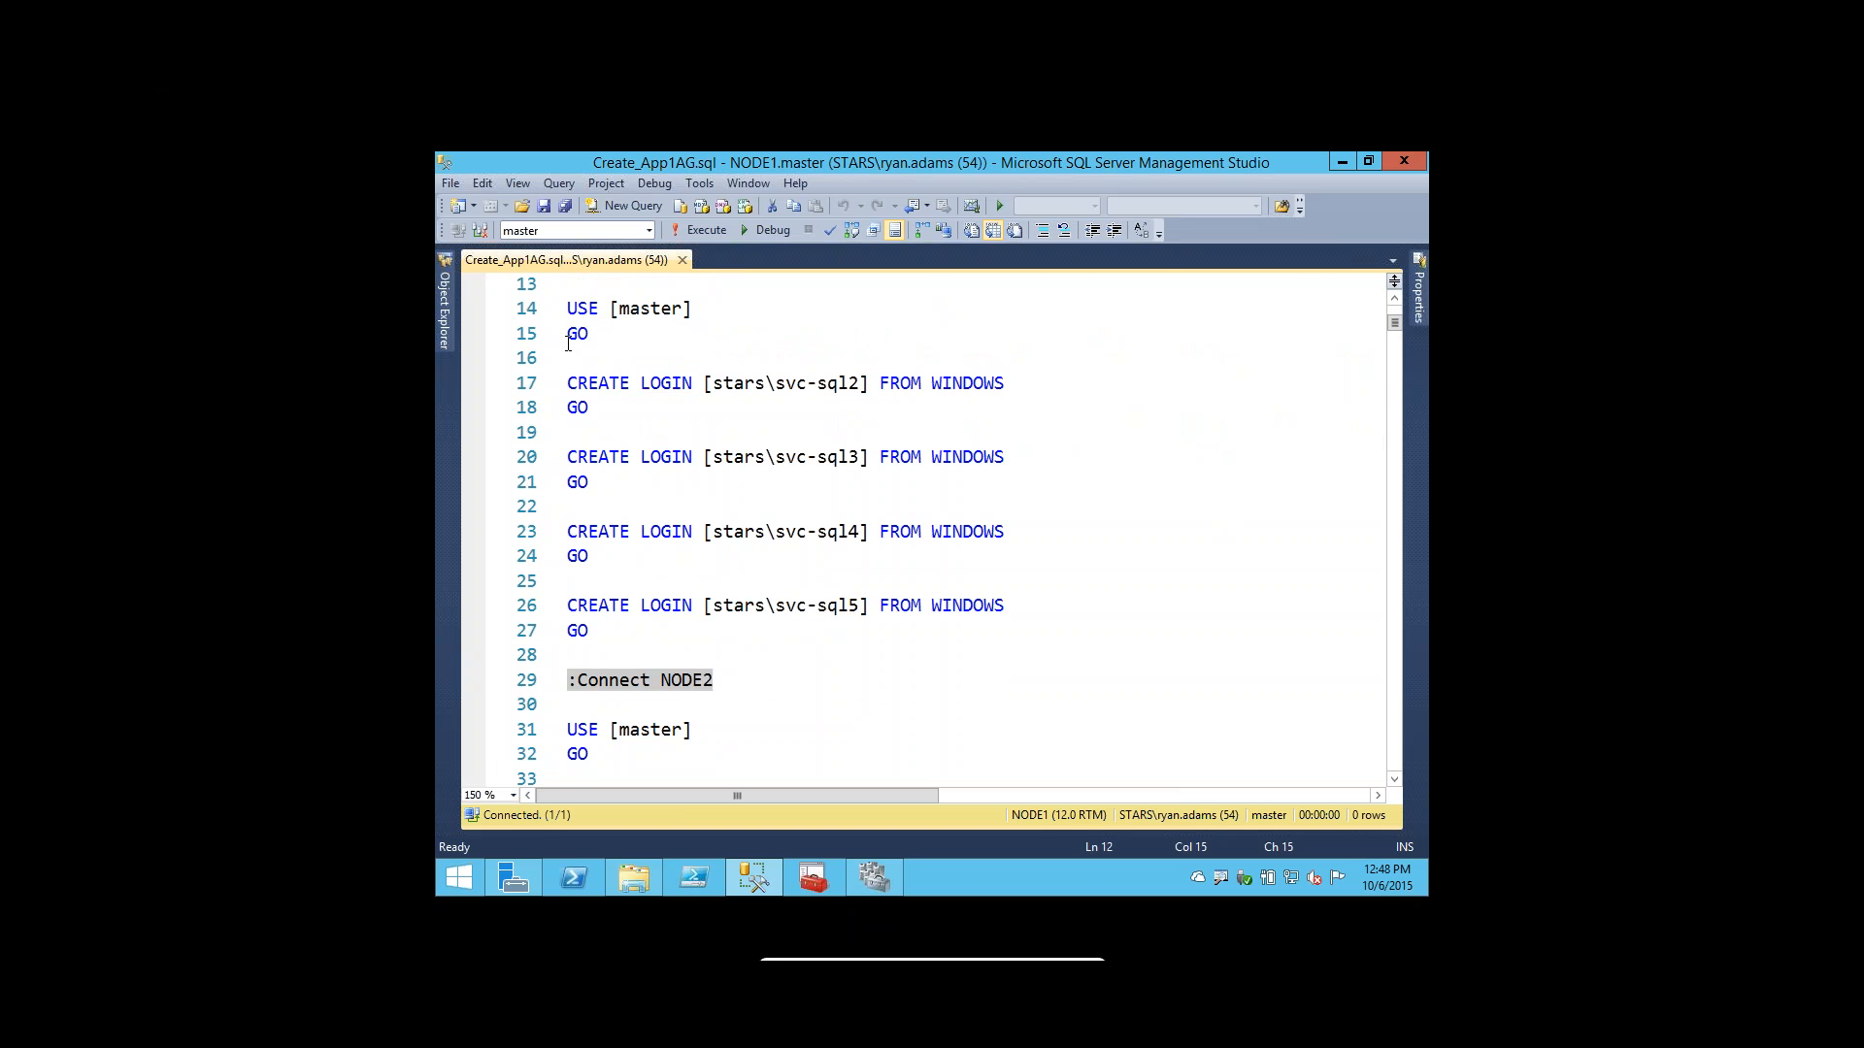
drag(580, 335, 653, 555)
scroll(666, 560, down, 1)
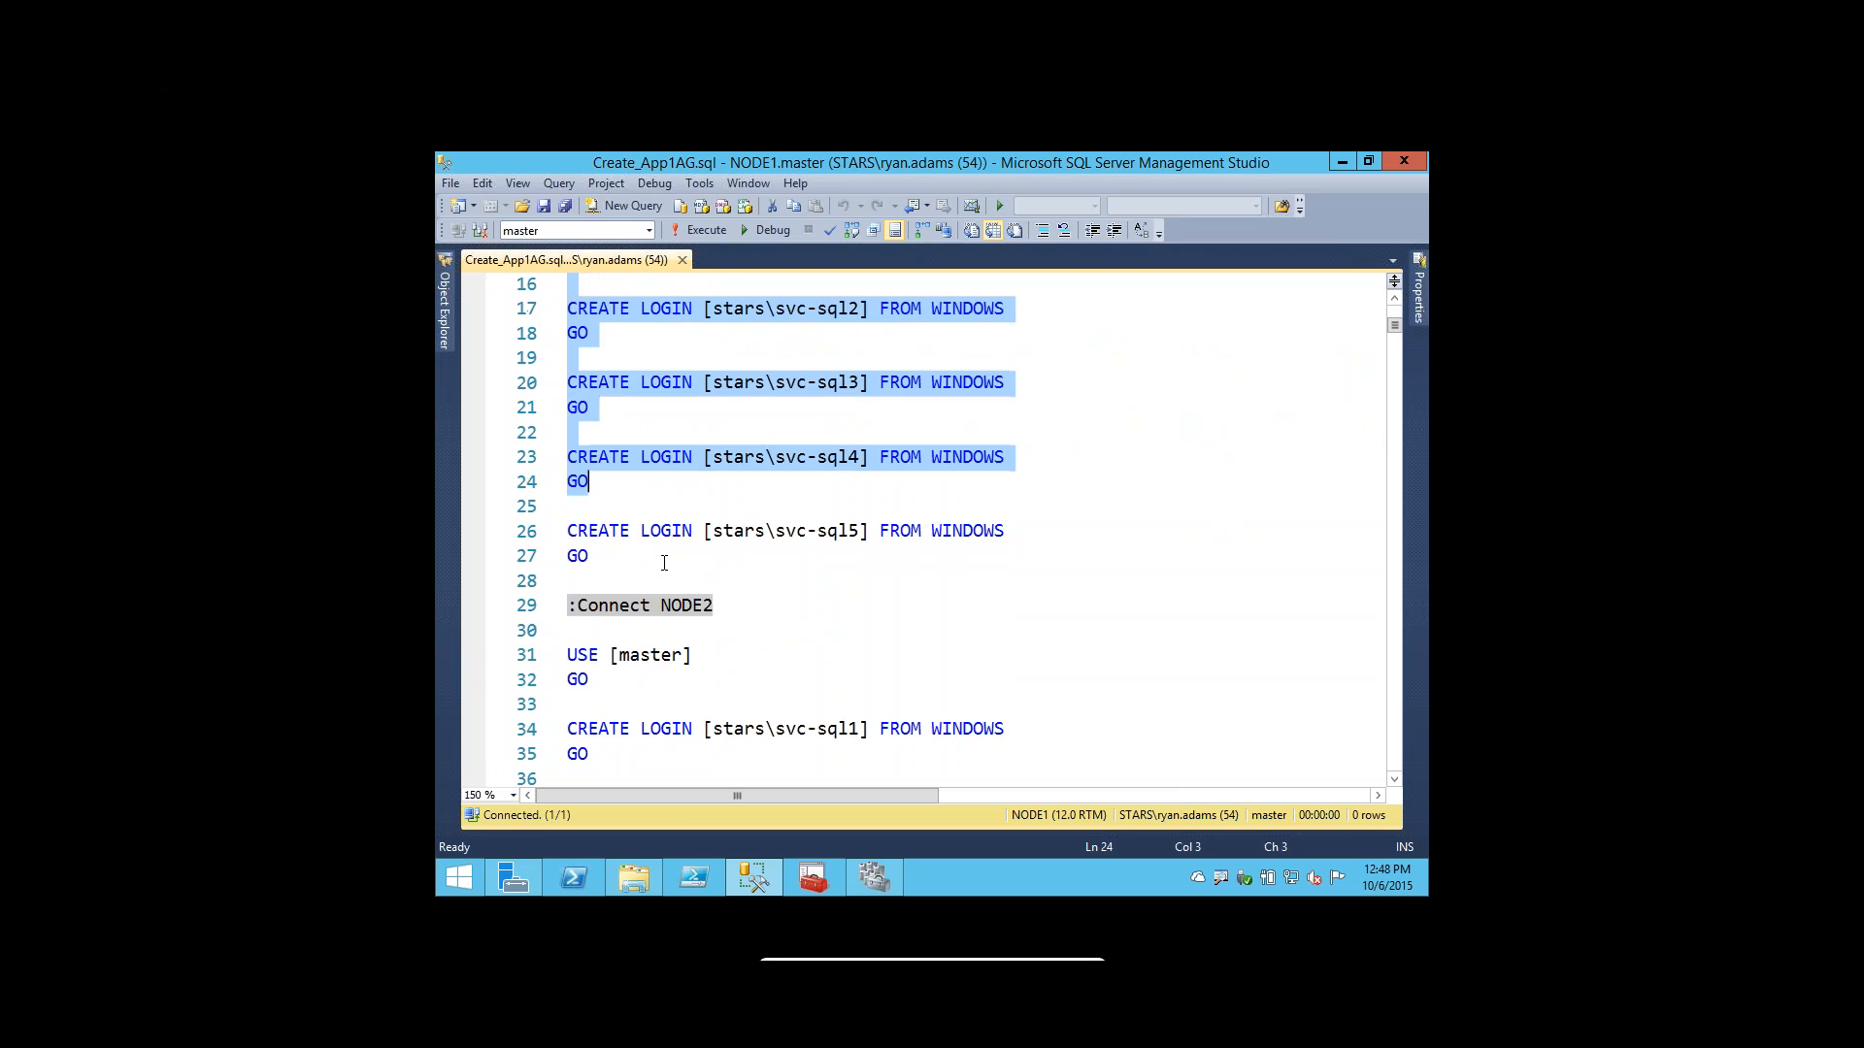
drag(567, 605, 686, 753)
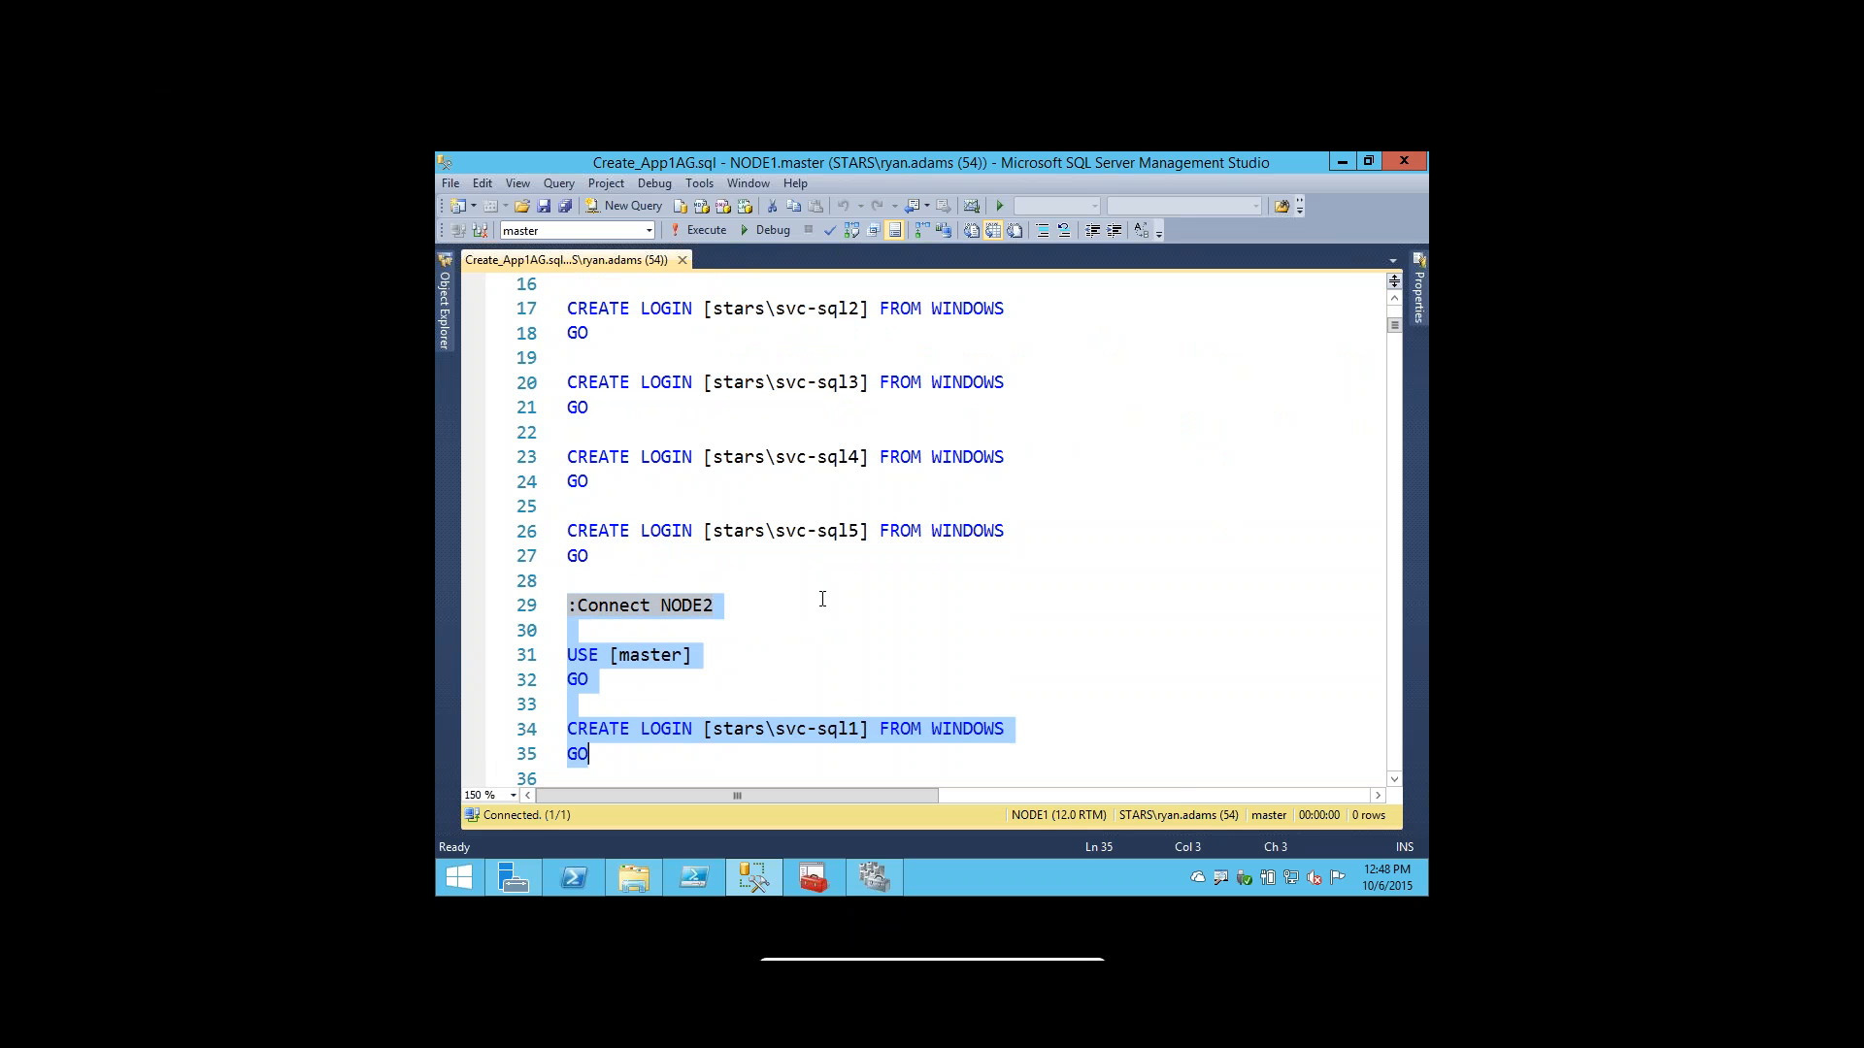
click(822, 599)
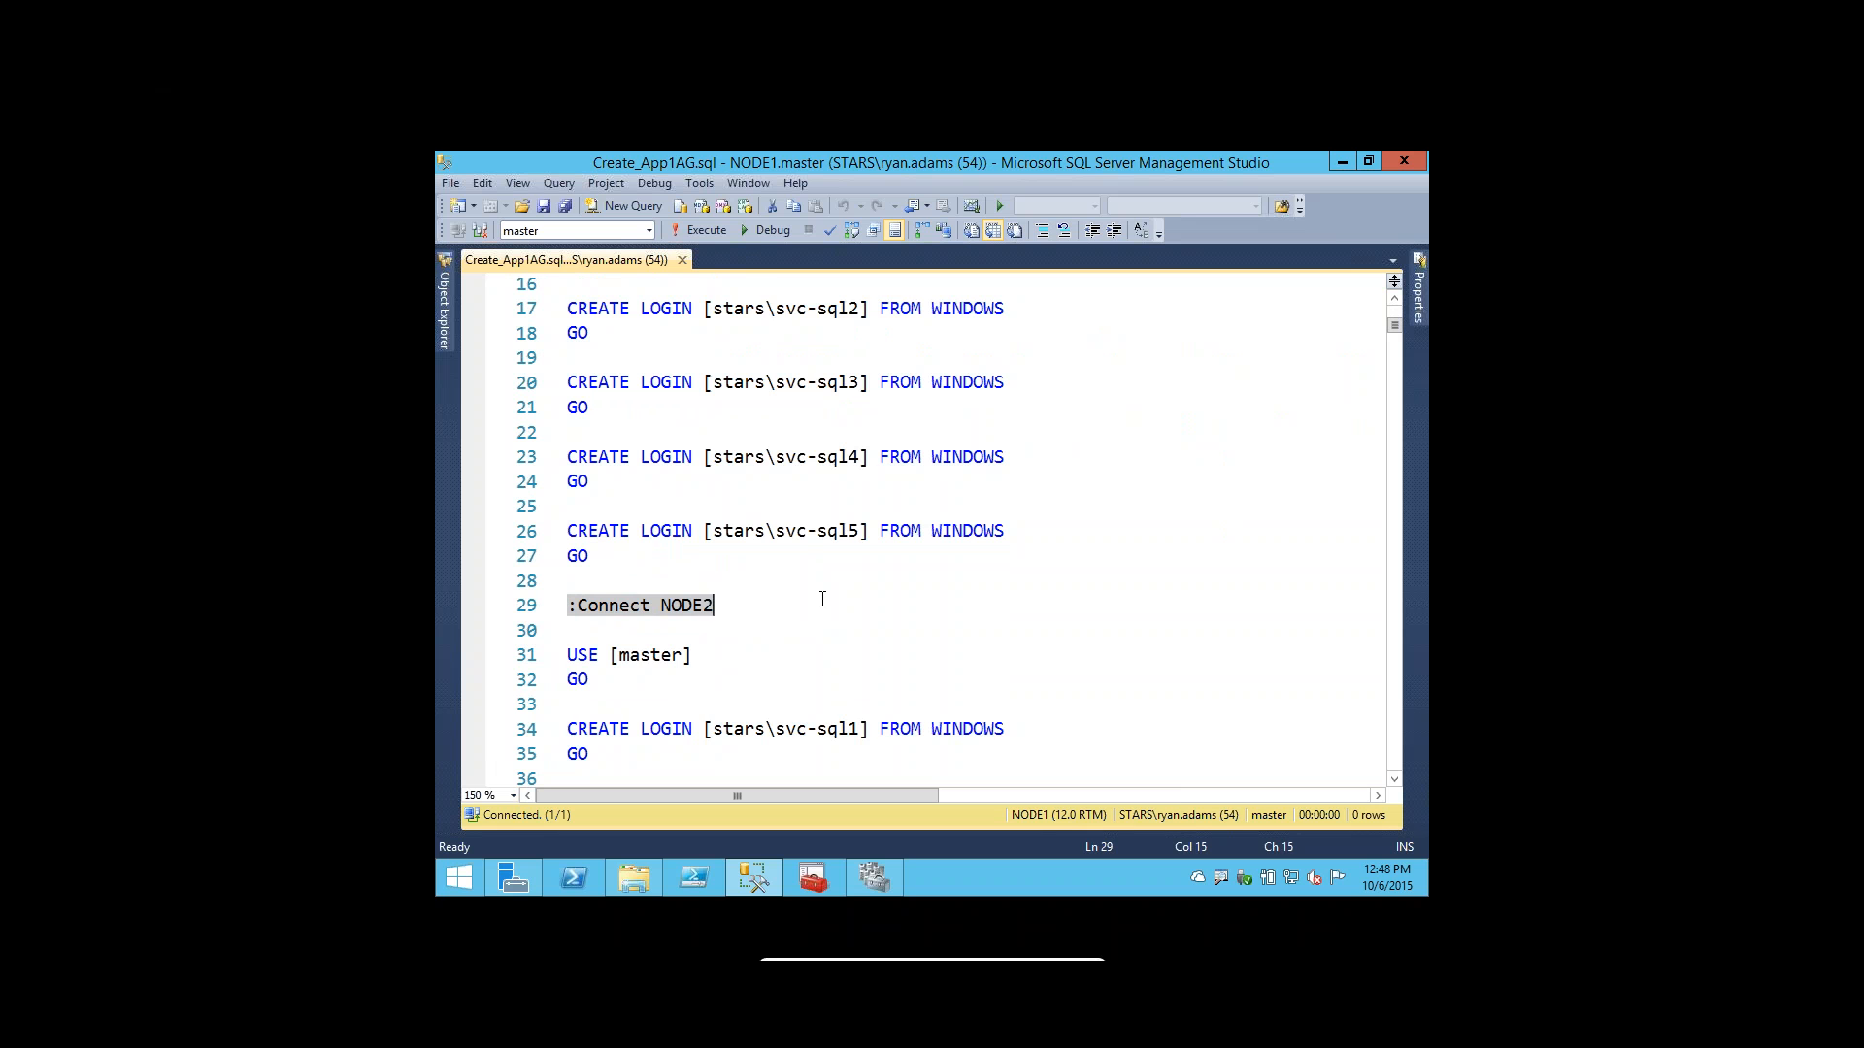
scroll(822, 598, up, 3)
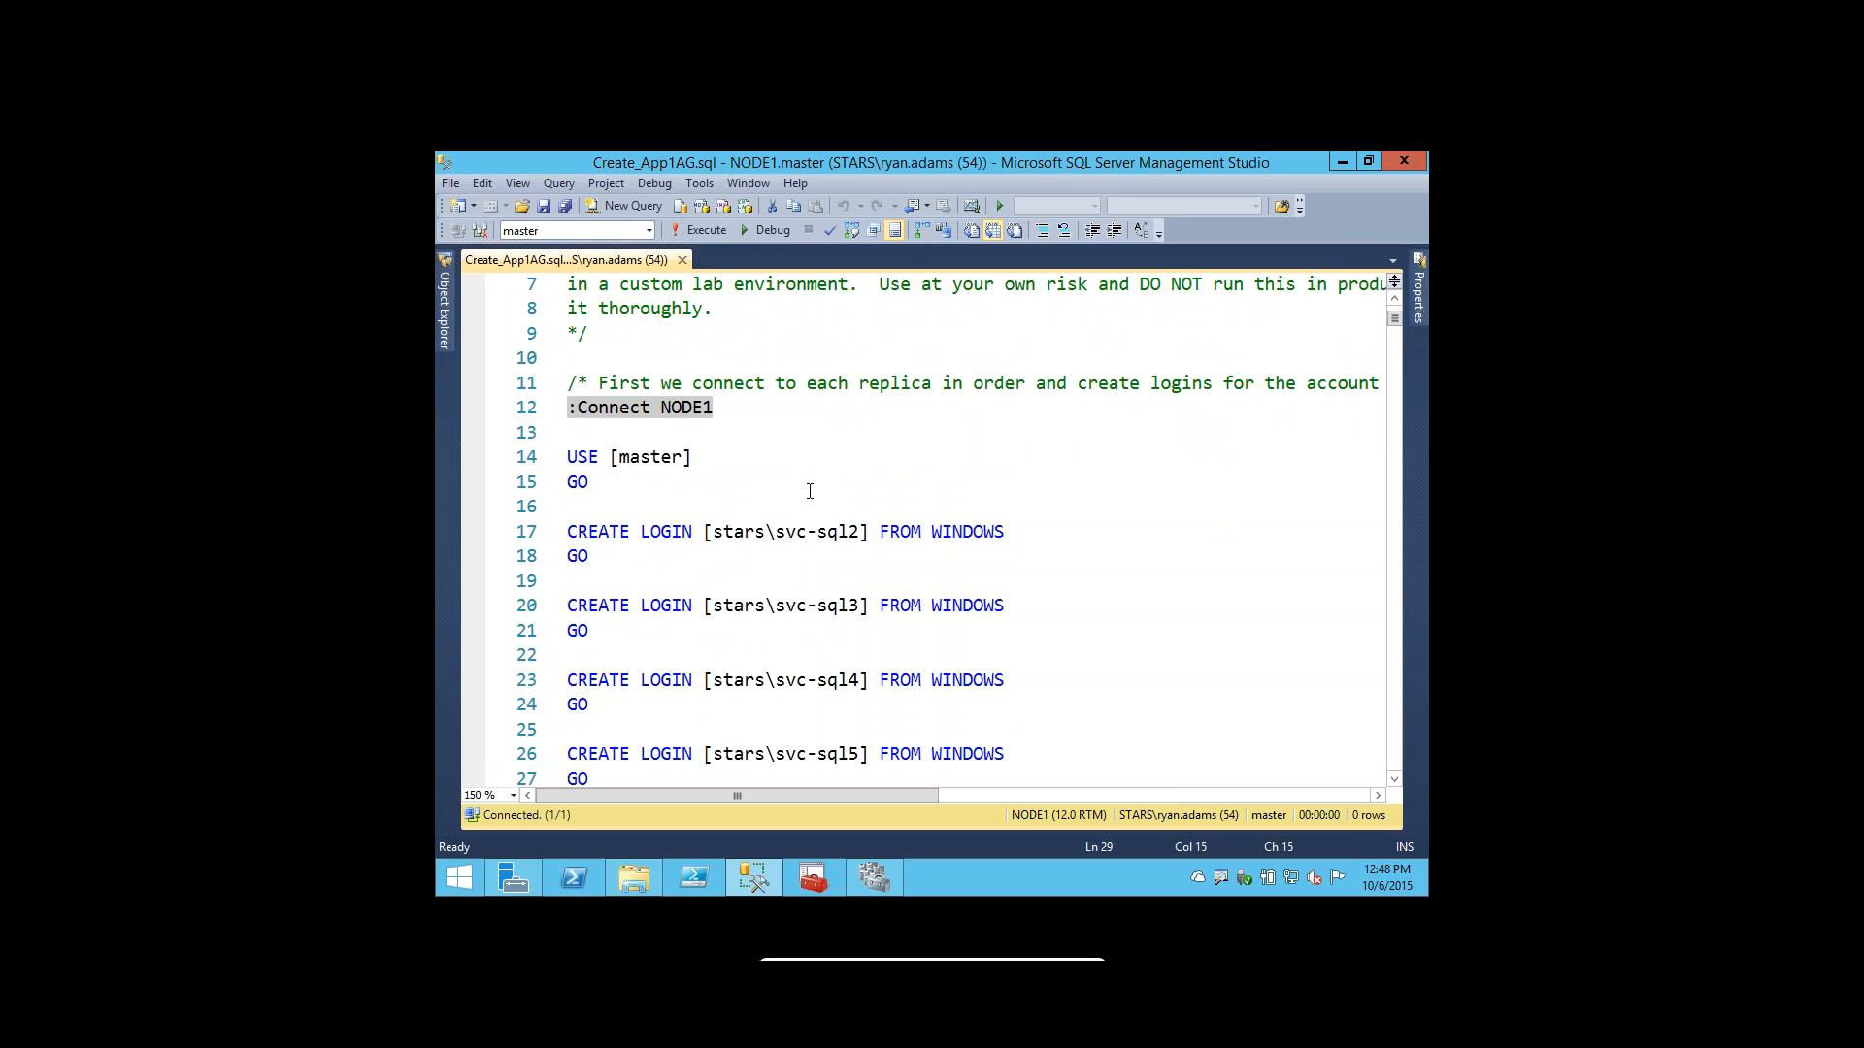
scroll(809, 491, up, 2)
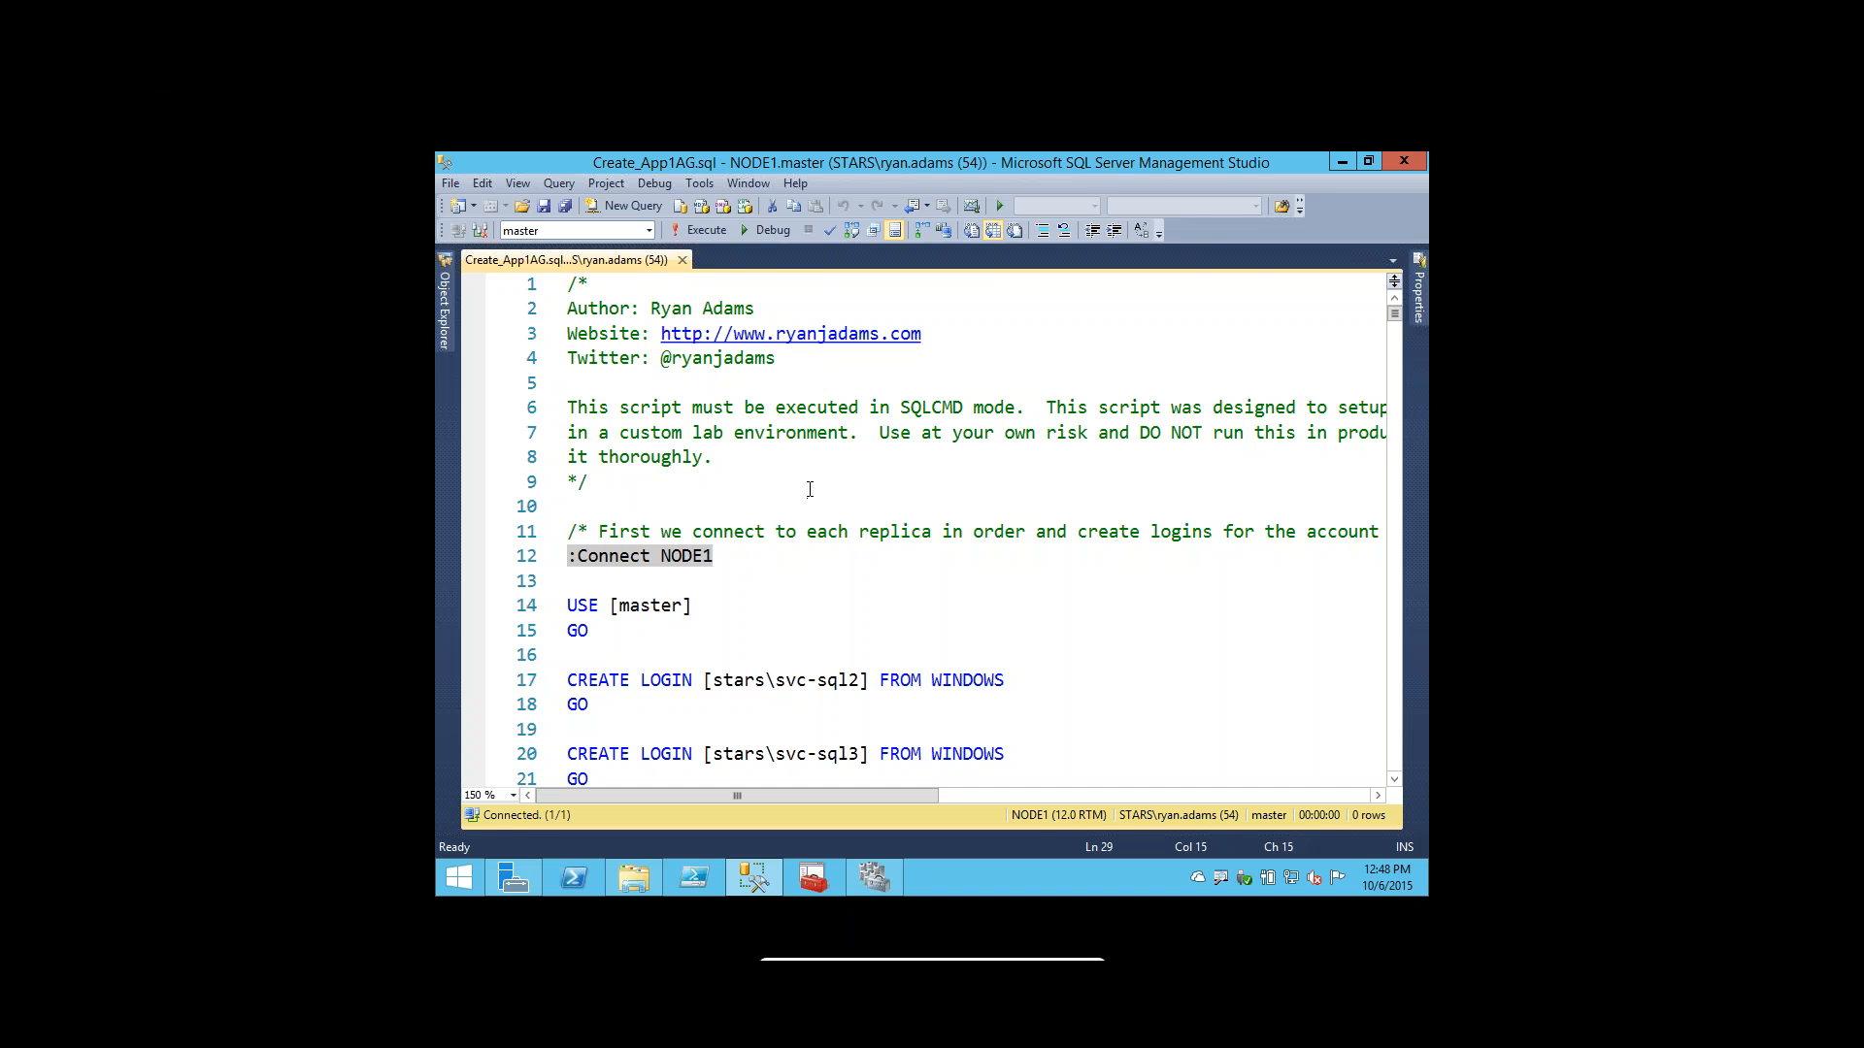
Examine the NODE1 section's CREATE LOGIN statements, checking which replica service account each one covers, from svc-sql2 to svc-sql5.
scroll(809, 489, down, 3)
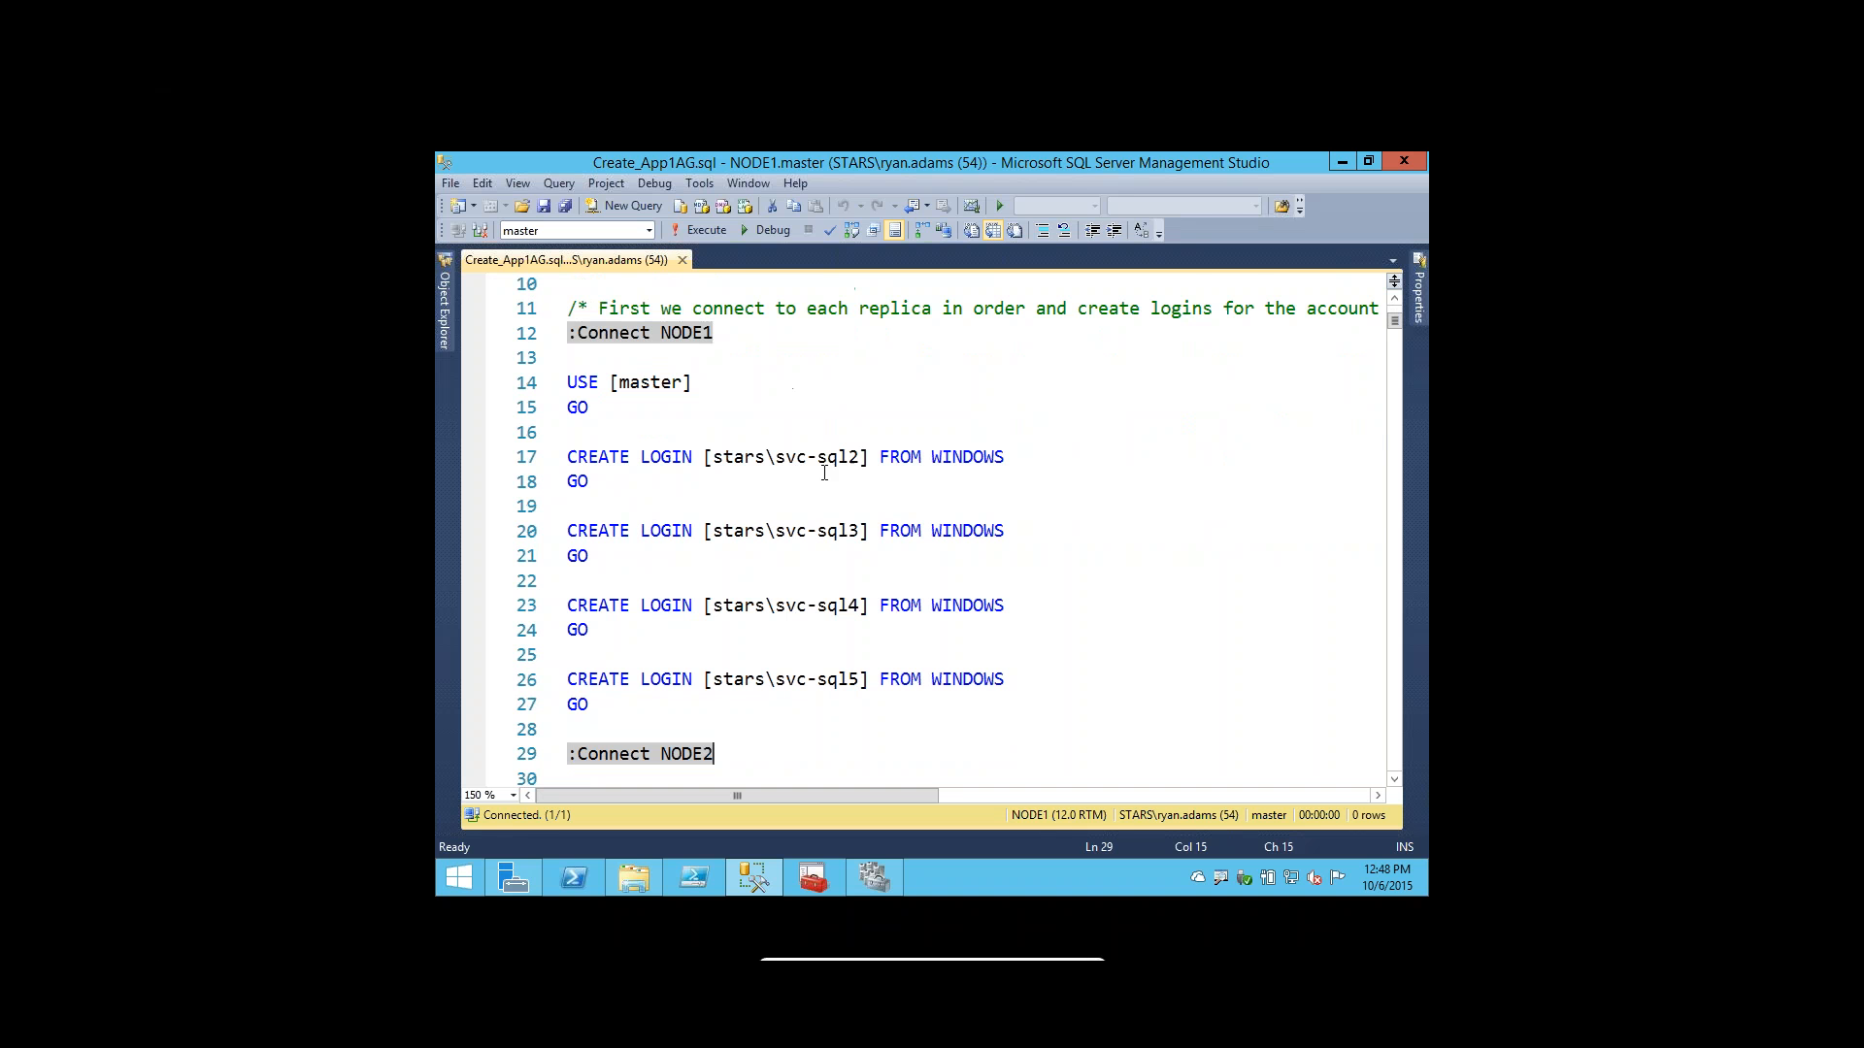
click(515, 336)
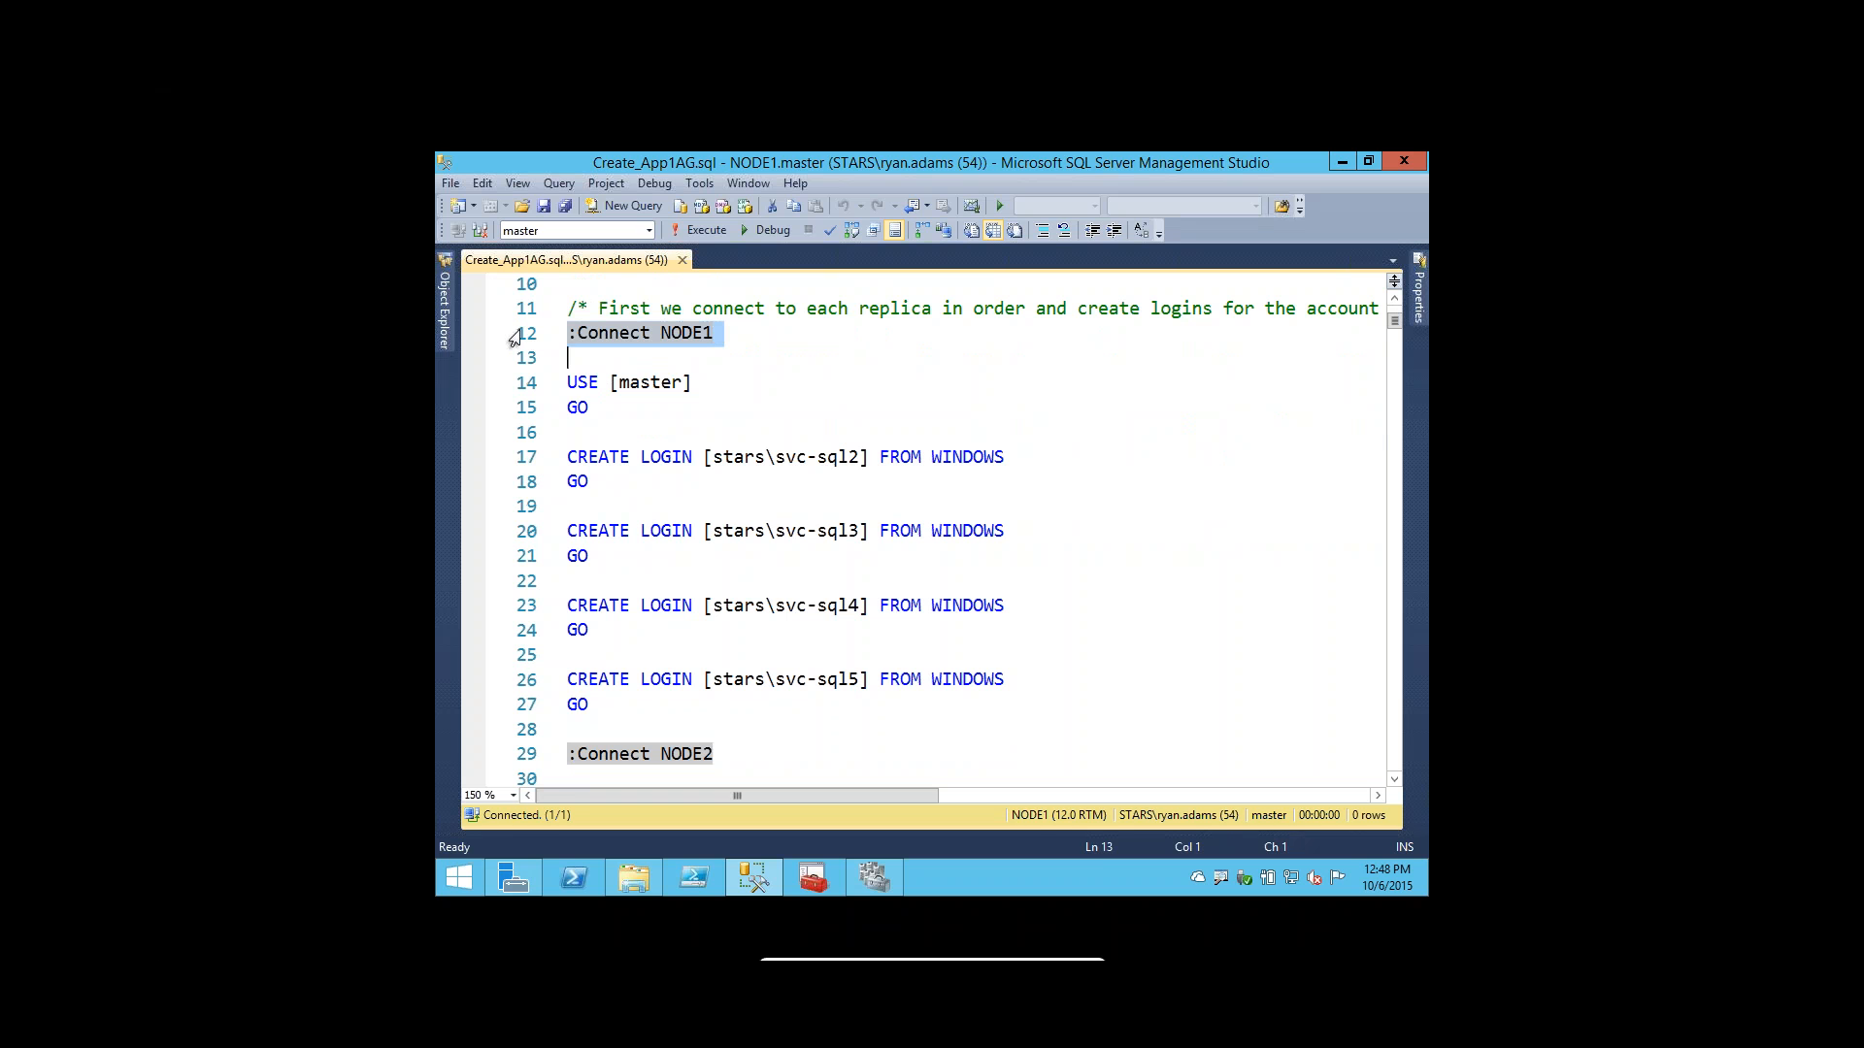
drag(514, 336, 515, 481)
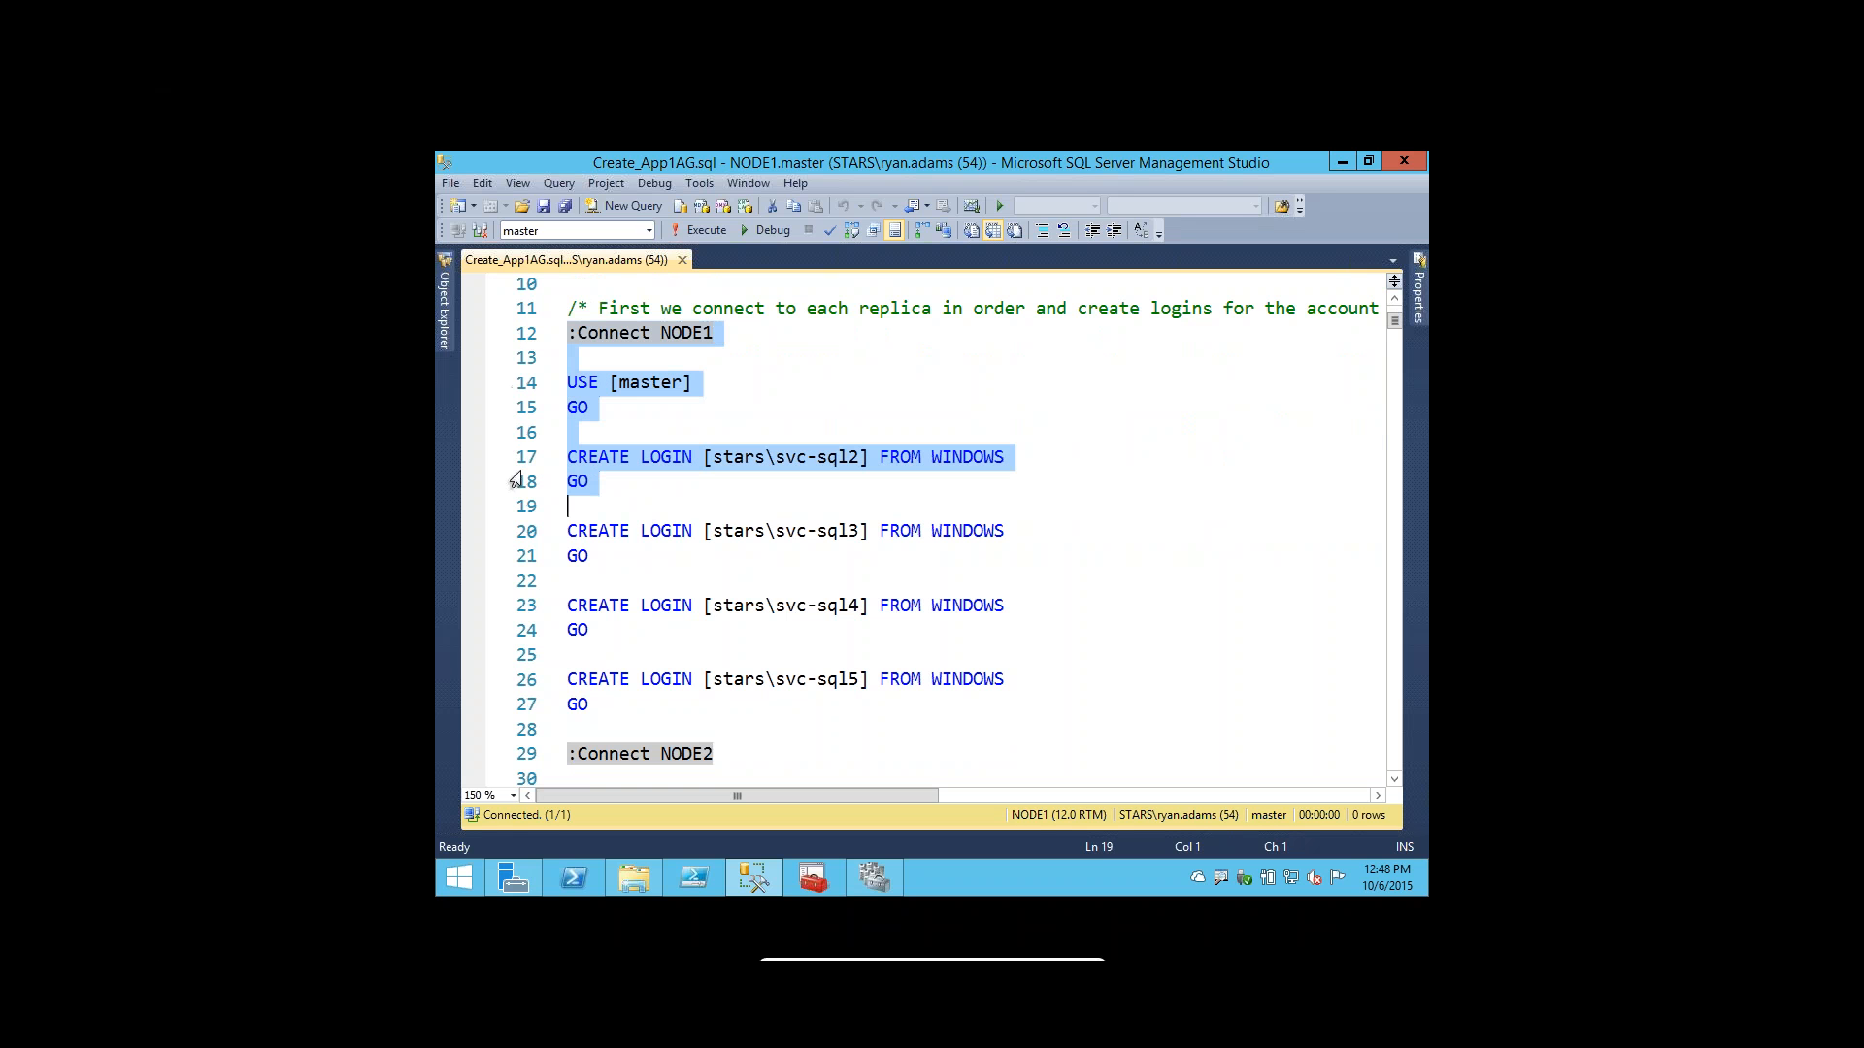
click(806, 511)
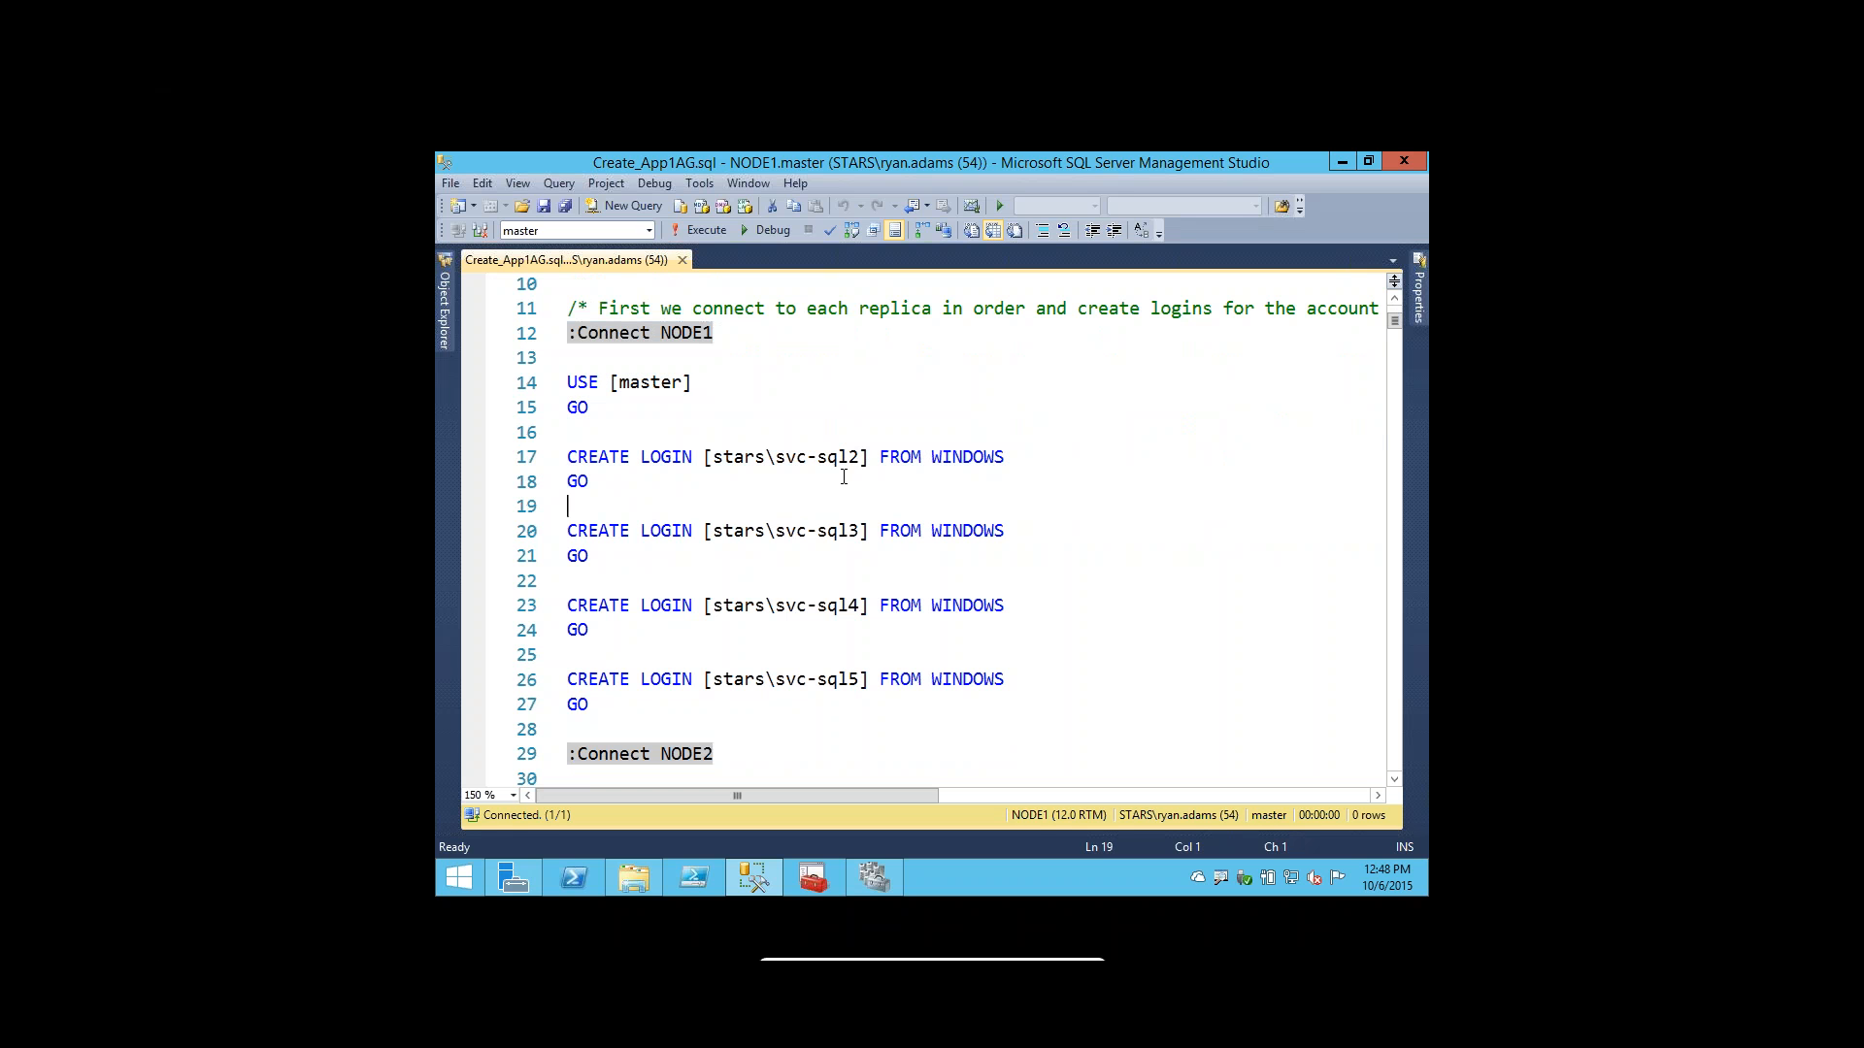
drag(859, 457, 769, 457)
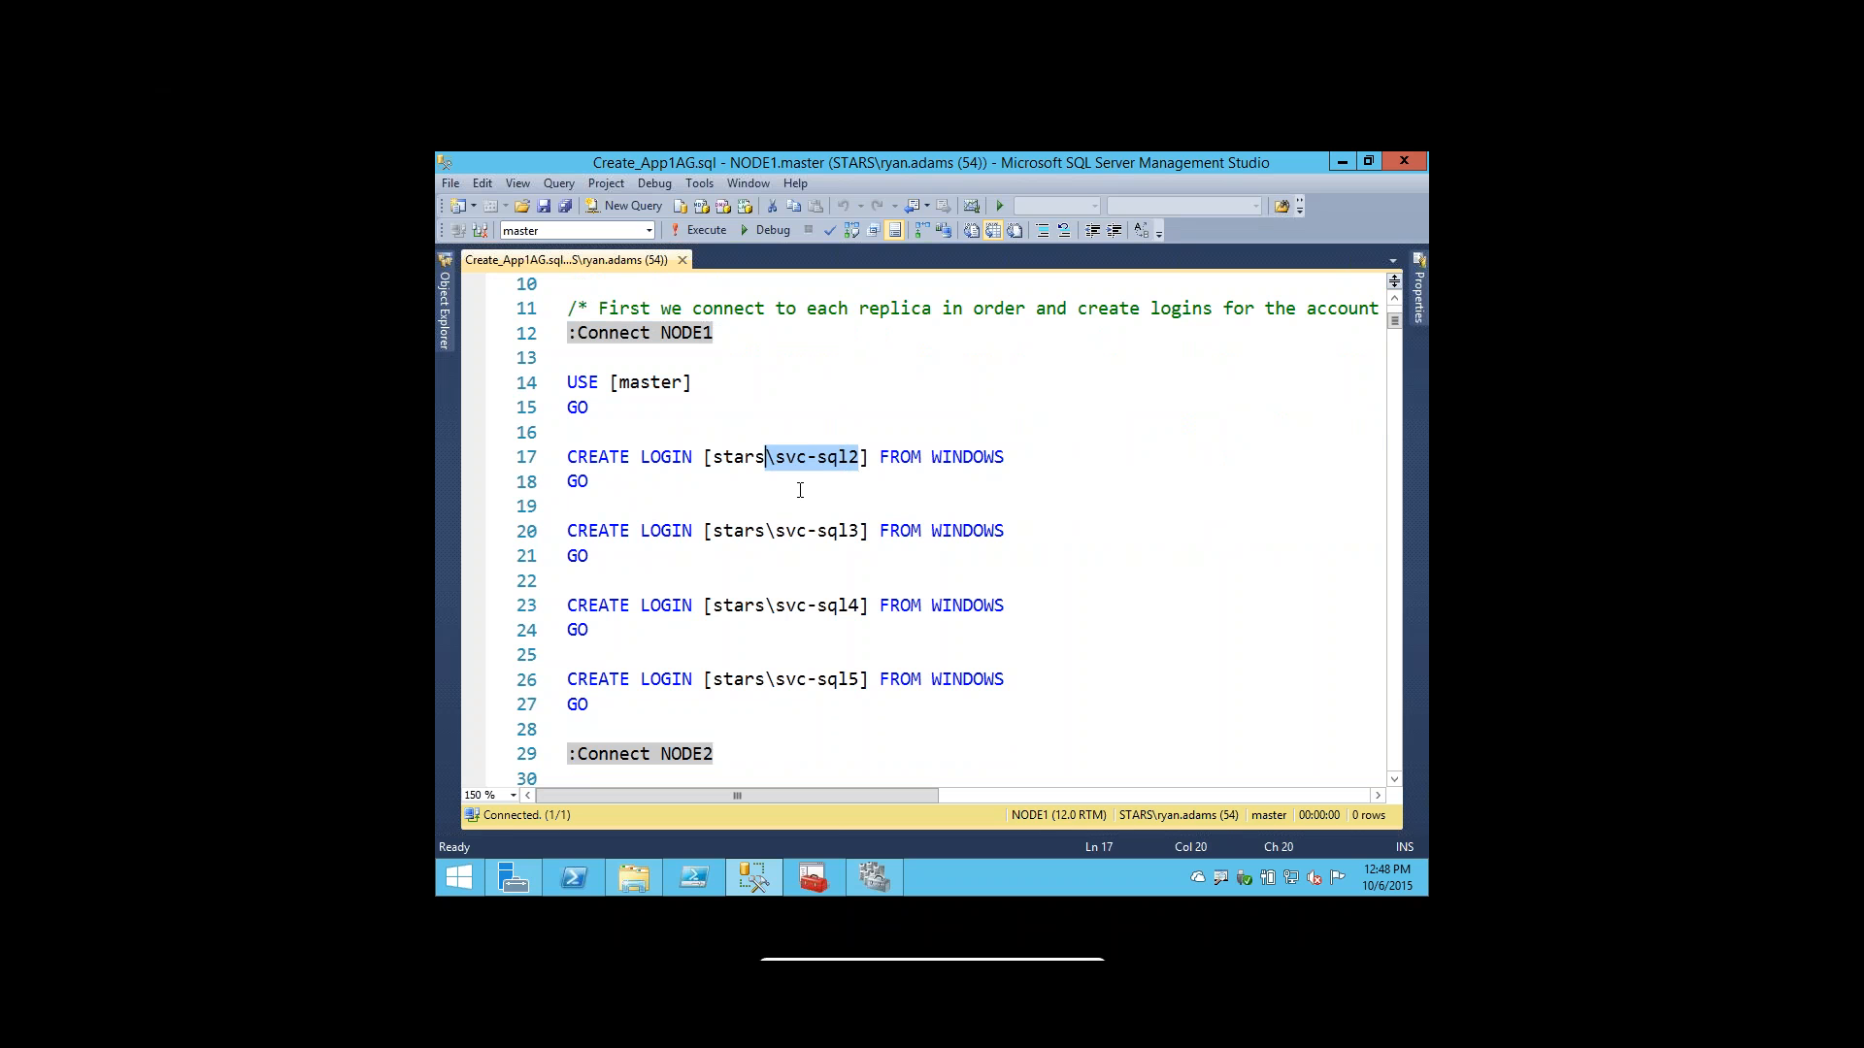
click(860, 531)
drag(860, 531, 817, 531)
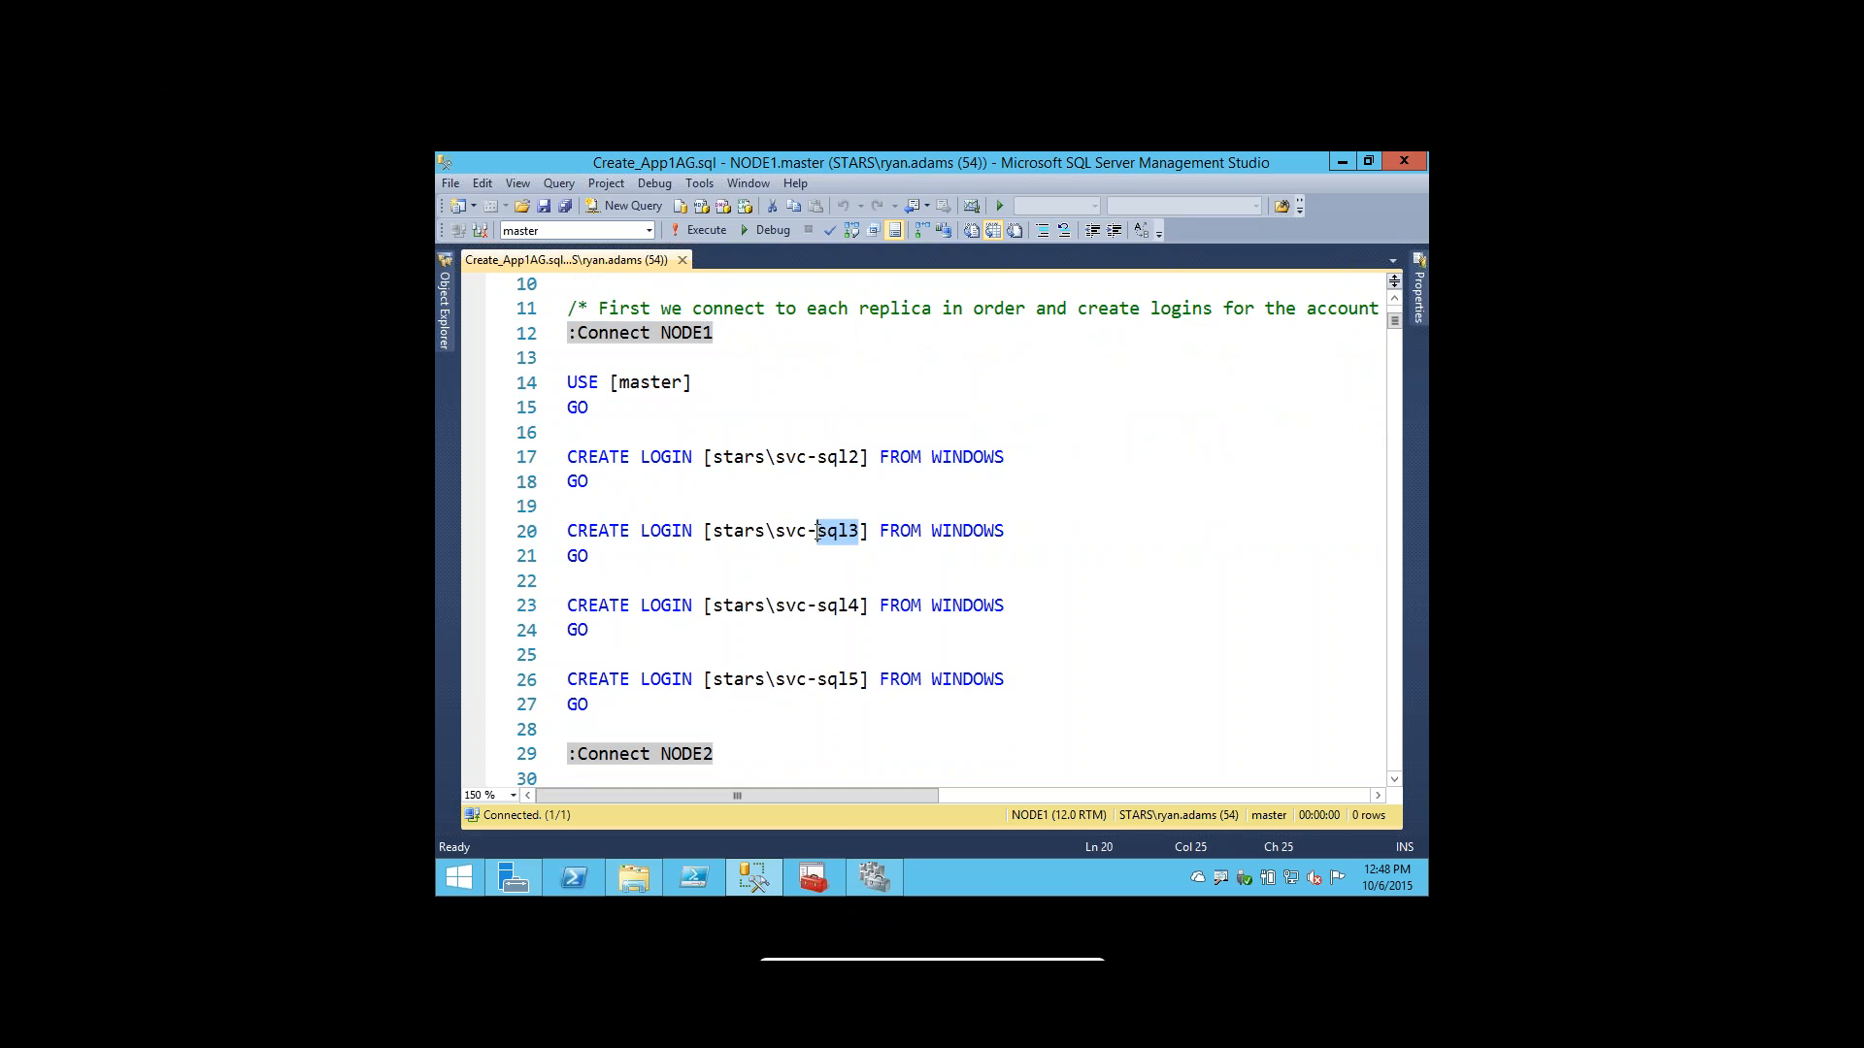
drag(860, 605, 818, 606)
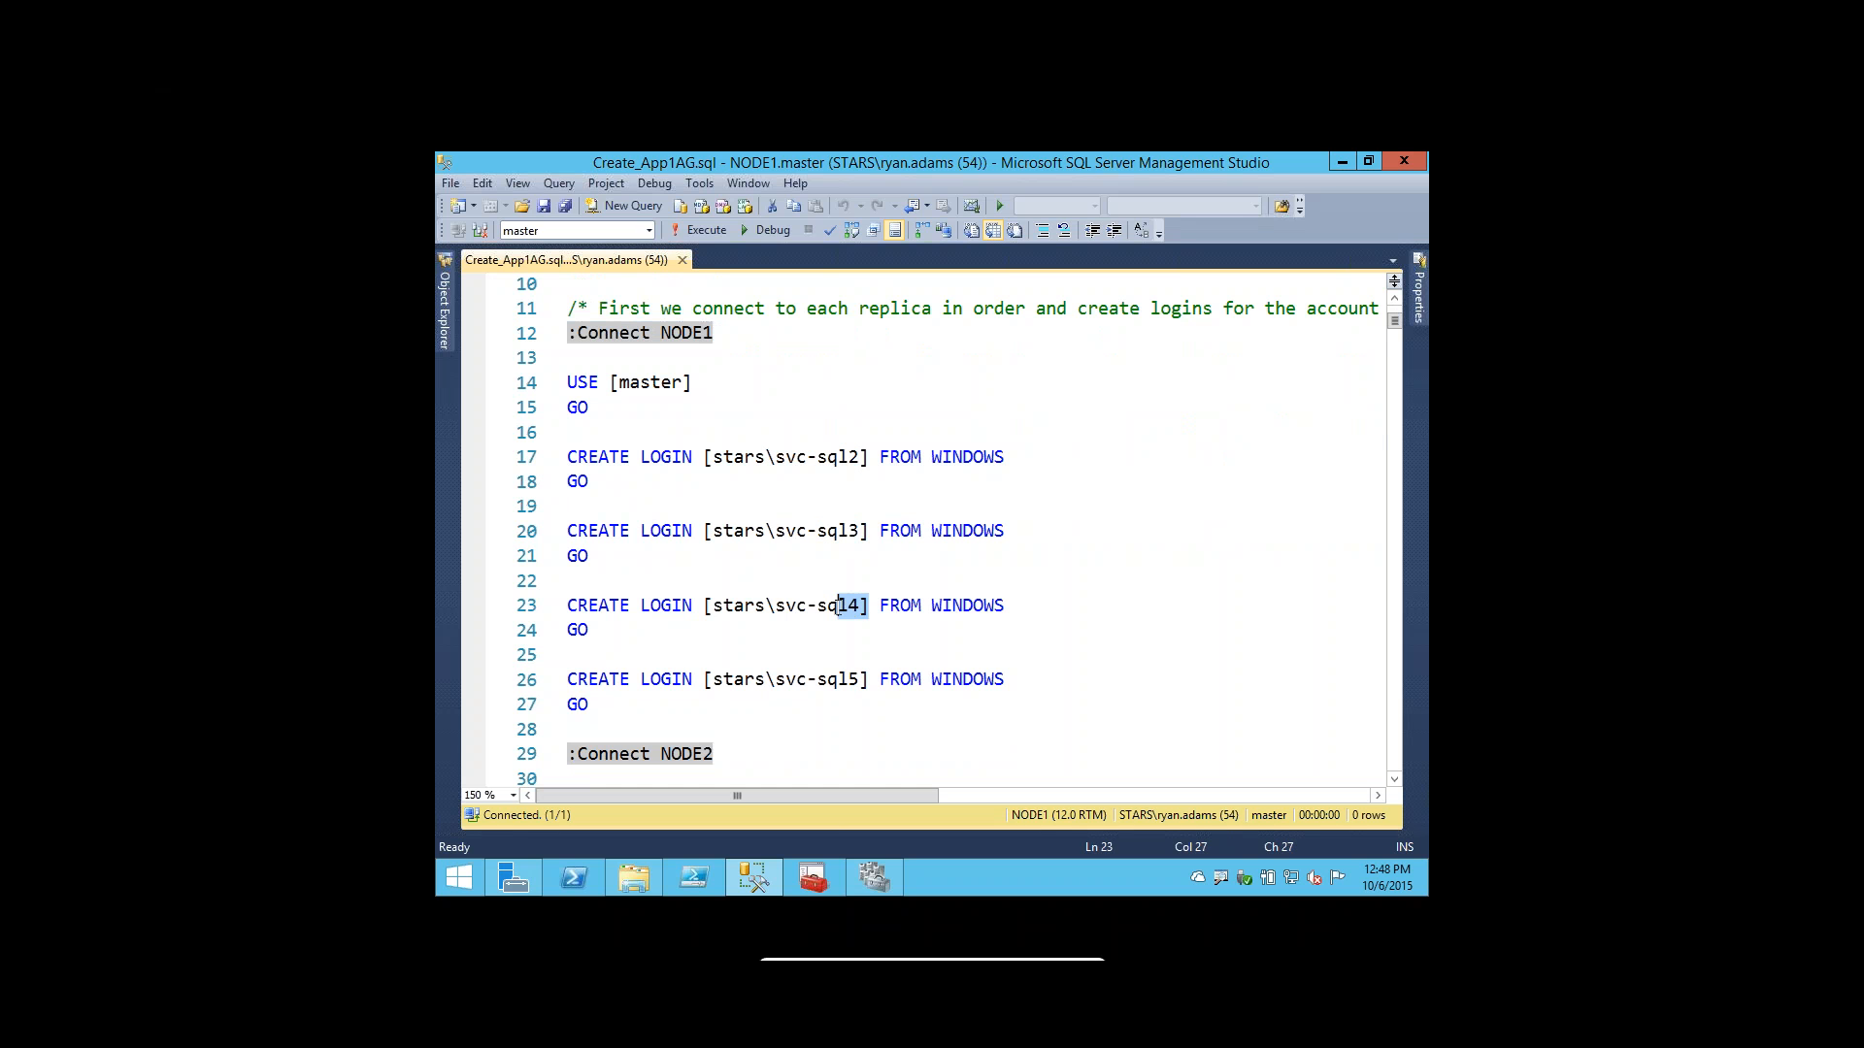
click(861, 680)
drag(861, 680, 839, 682)
Execute only the login-creation part of the script, from the first :Connect NODE1 on line 12 through the NODE5 section ending on line 95.
drag(509, 333, 552, 728)
scroll(529, 474, down, 4)
scroll(527, 536, down, 1)
scroll(550, 728, down, 1)
scroll(552, 728, down, 4)
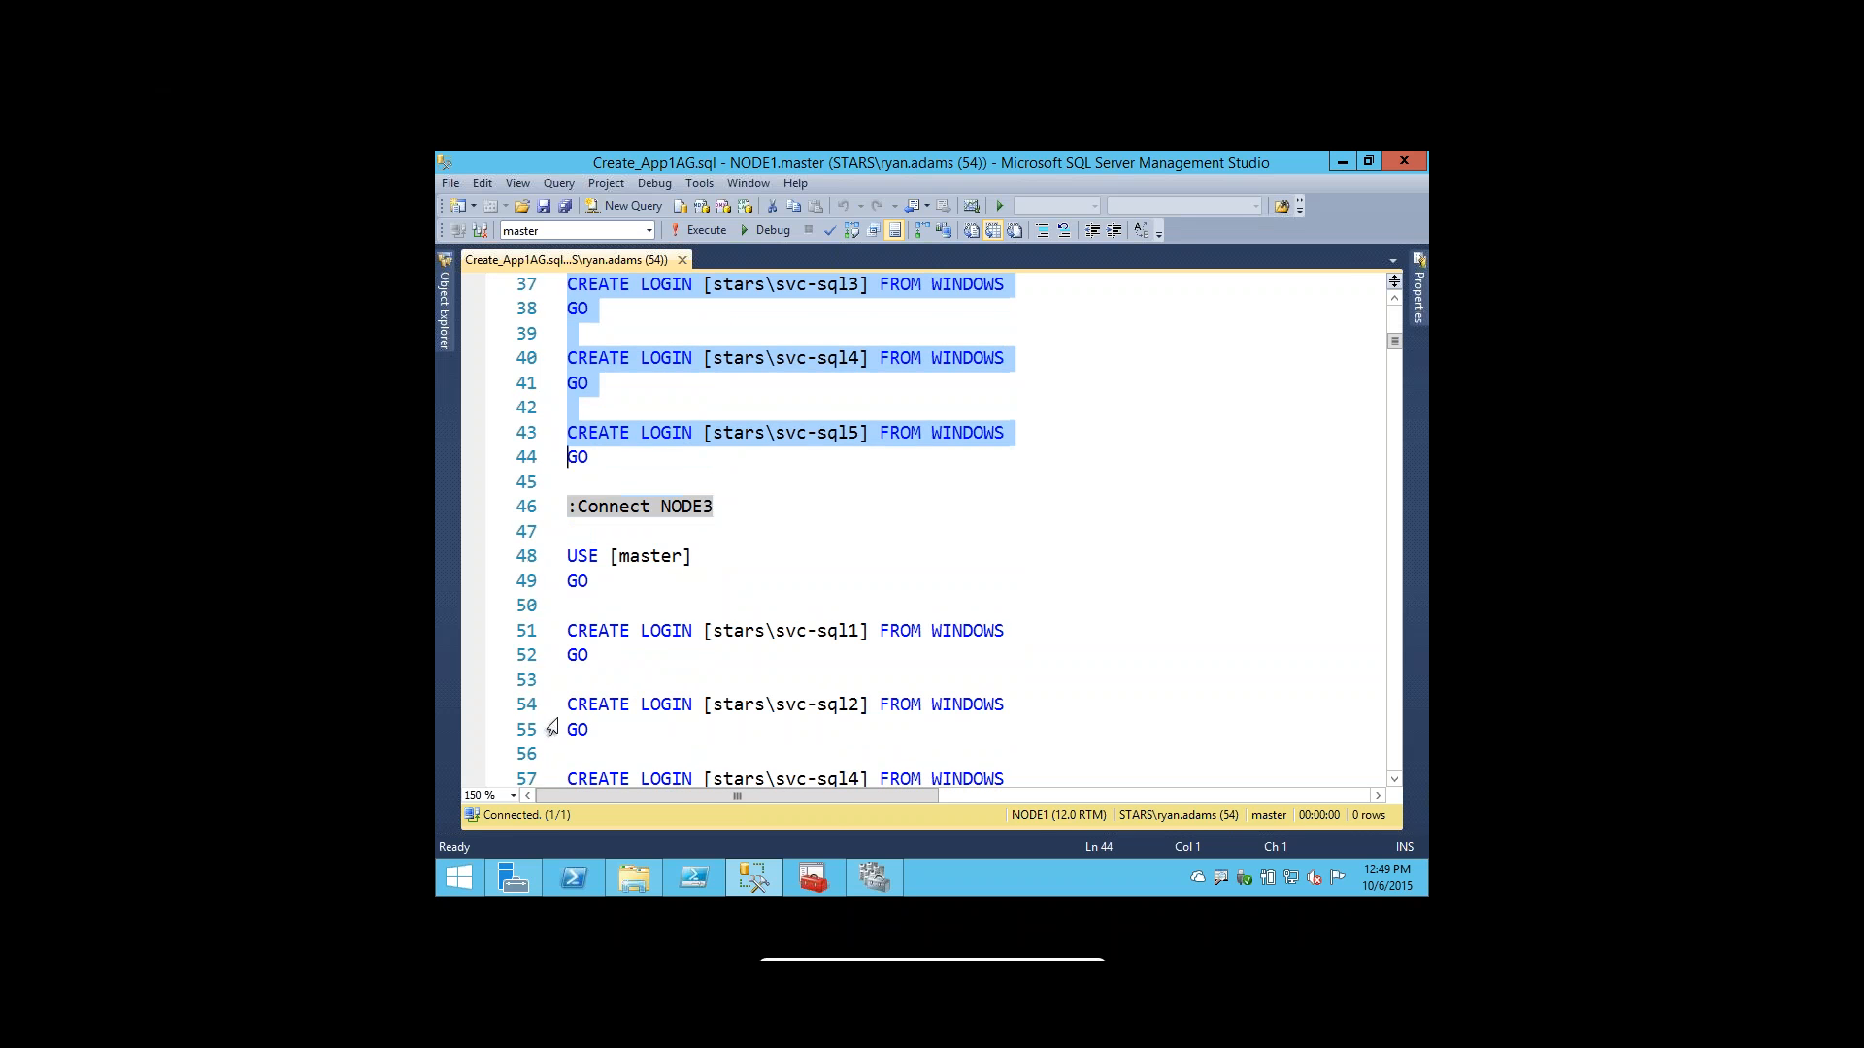
scroll(552, 728, down, 2)
drag(552, 728, 550, 667)
scroll(549, 637, down, 3)
scroll(549, 632, down, 2)
scroll(550, 668, down, 5)
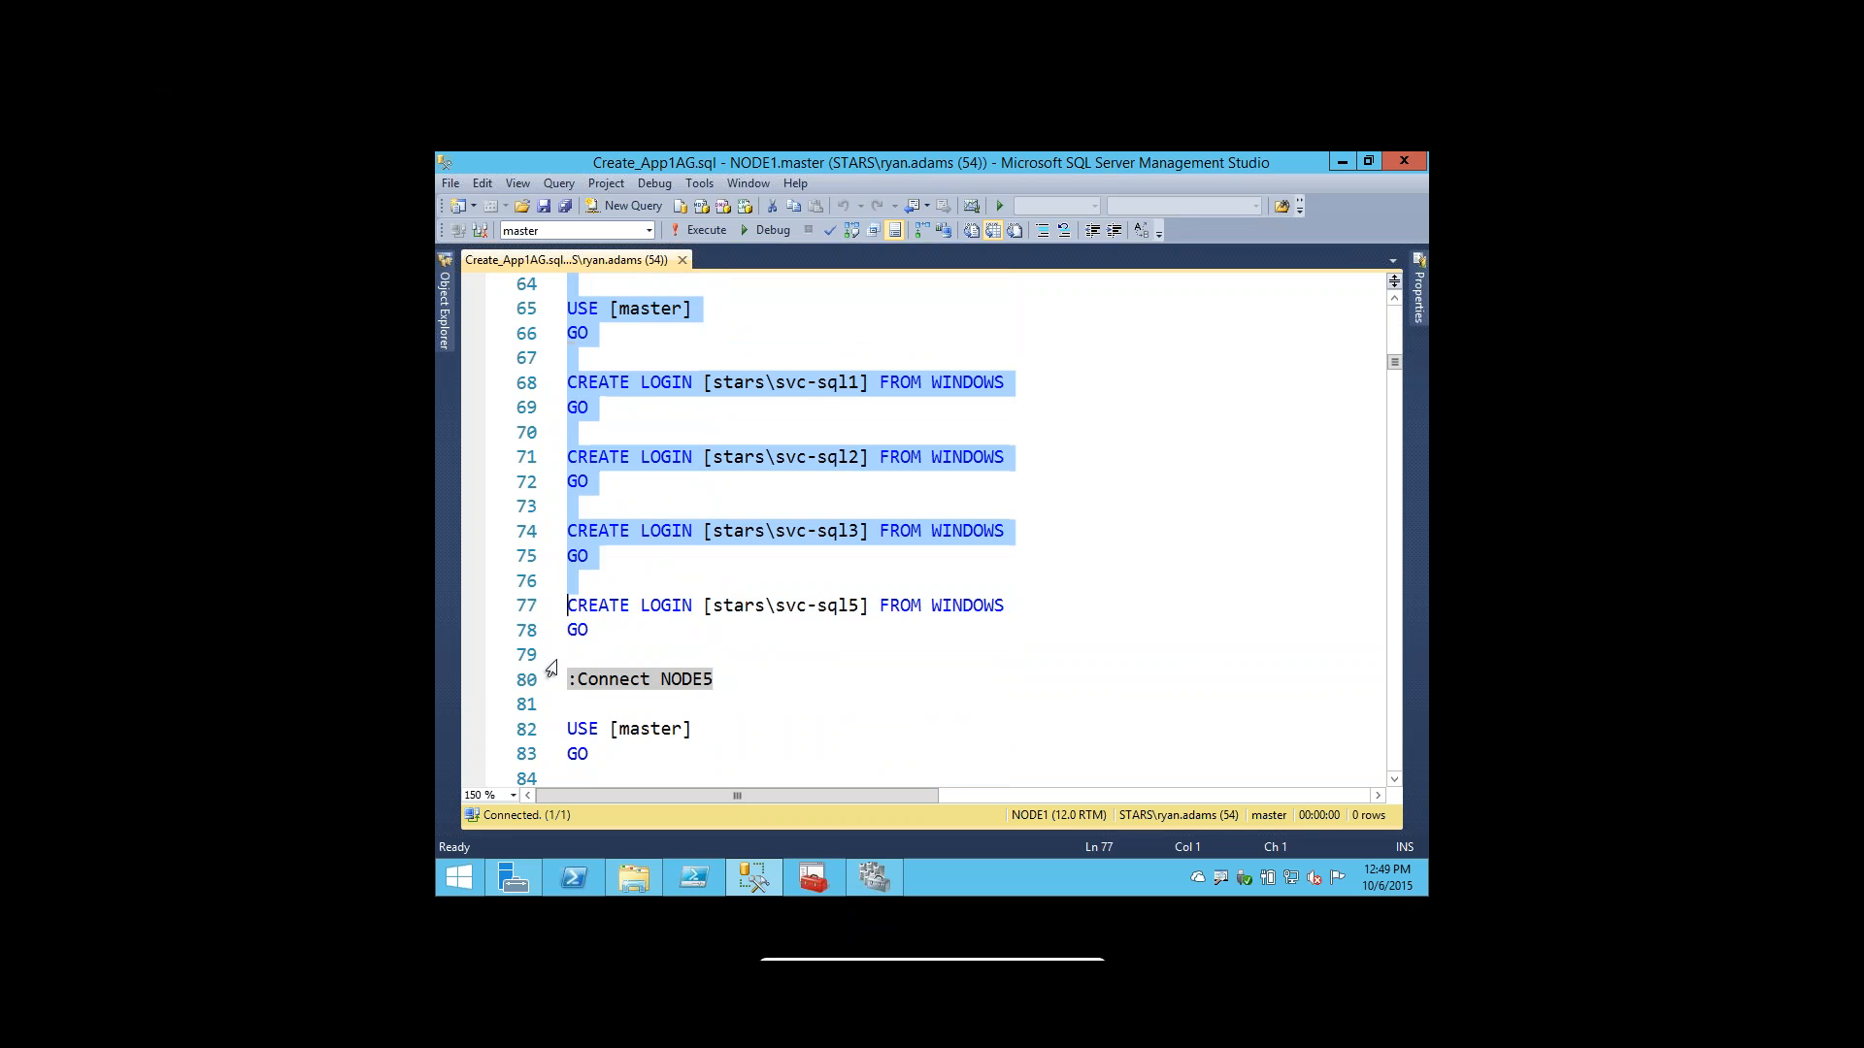
scroll(551, 667, down, 2)
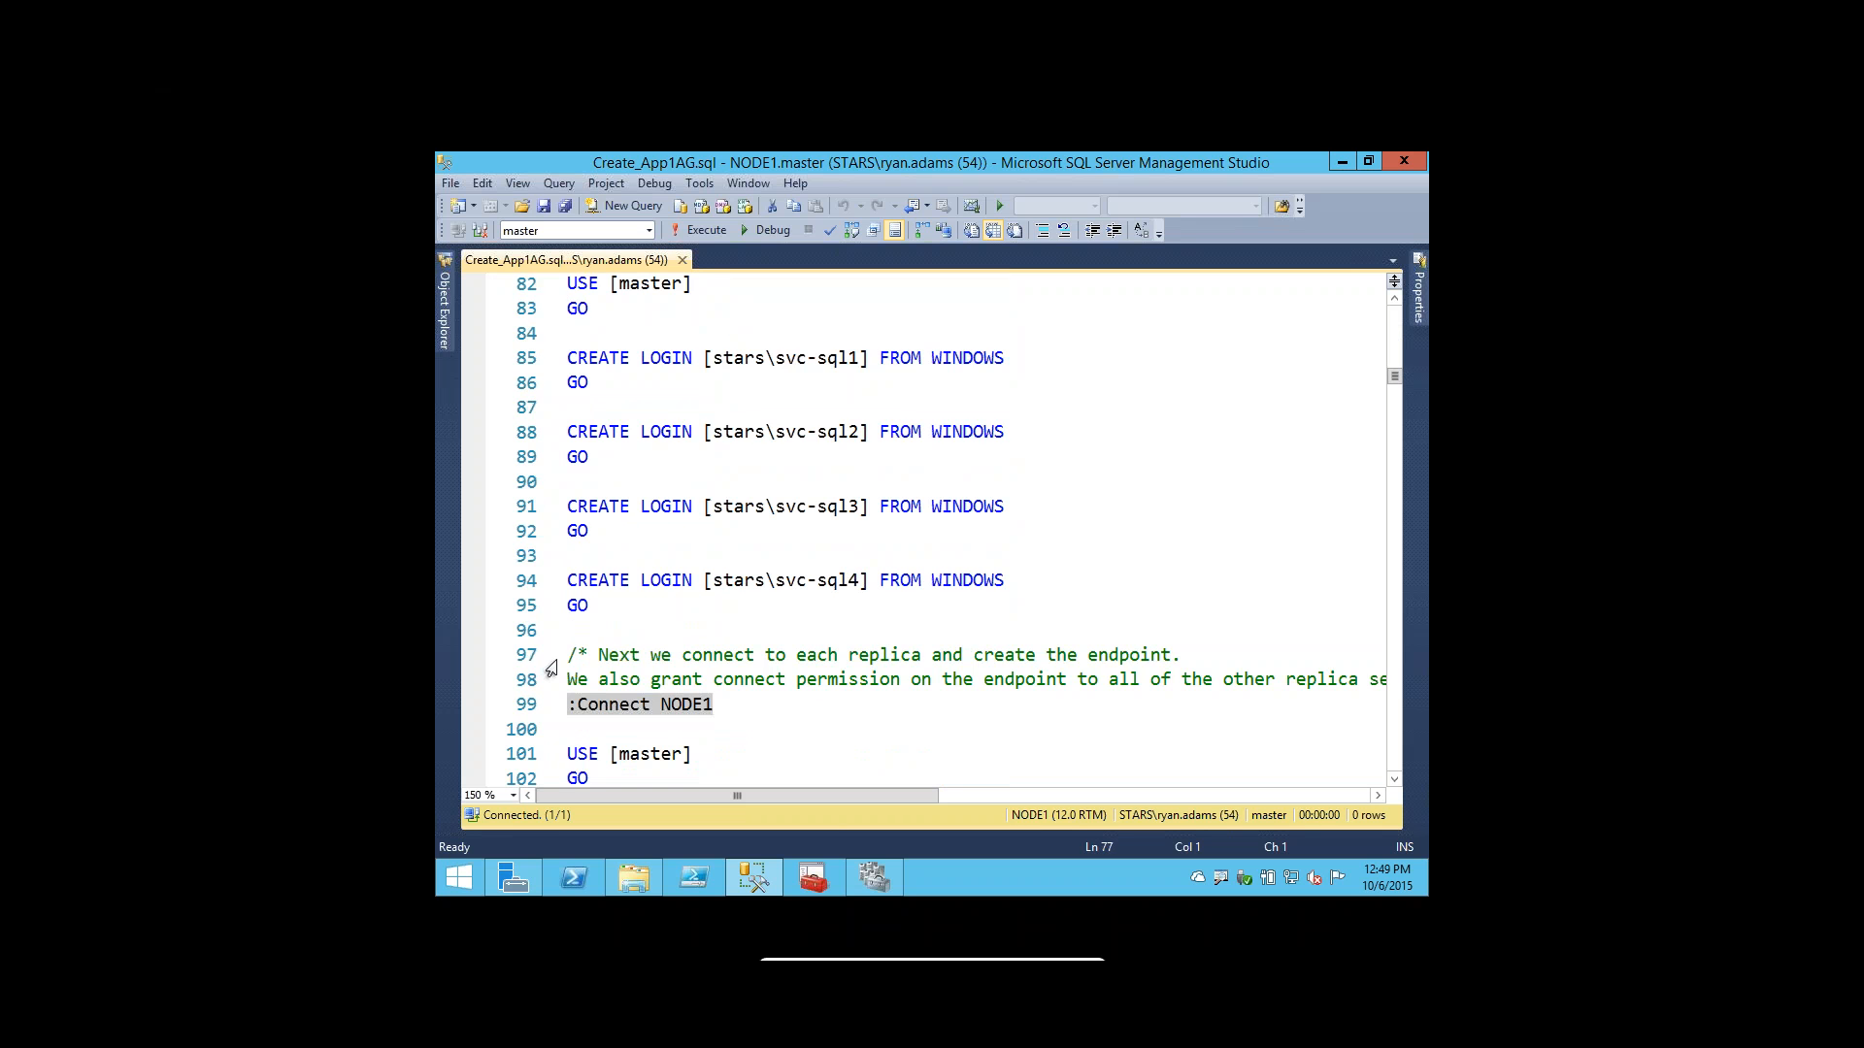
drag(550, 667, 533, 607)
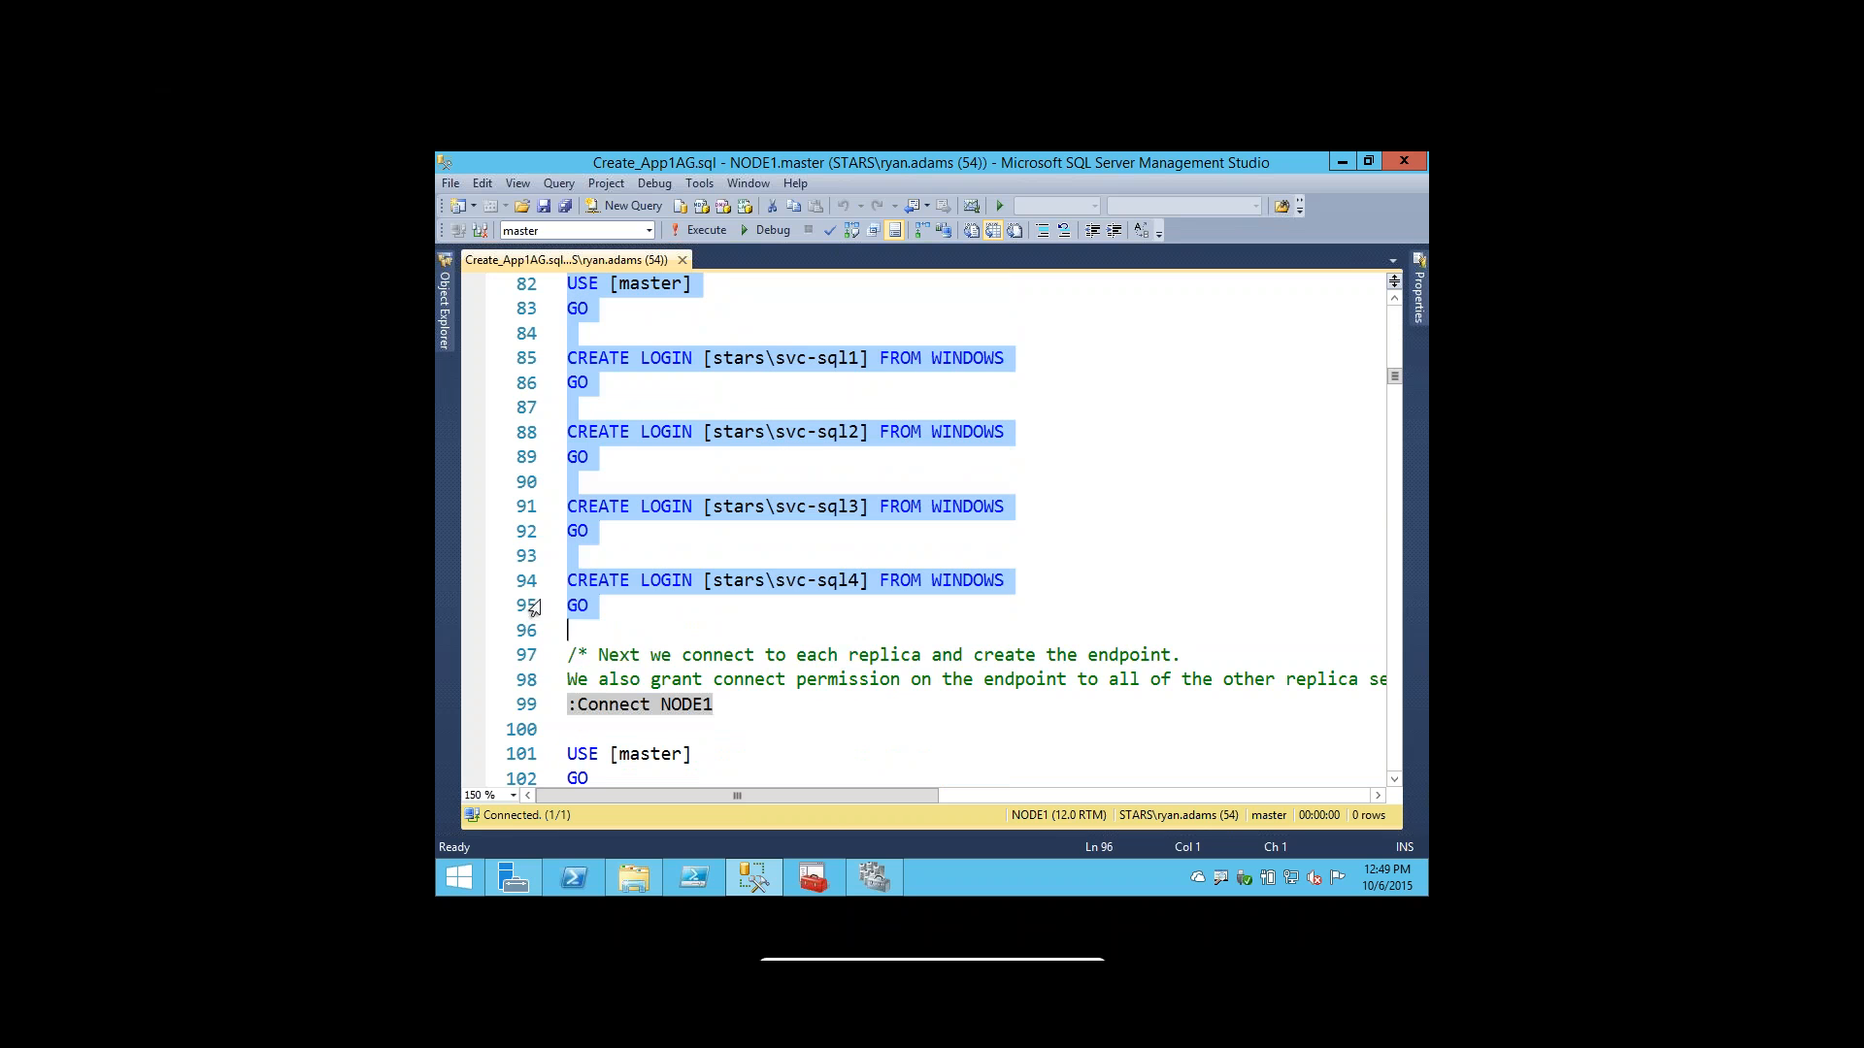
click(714, 230)
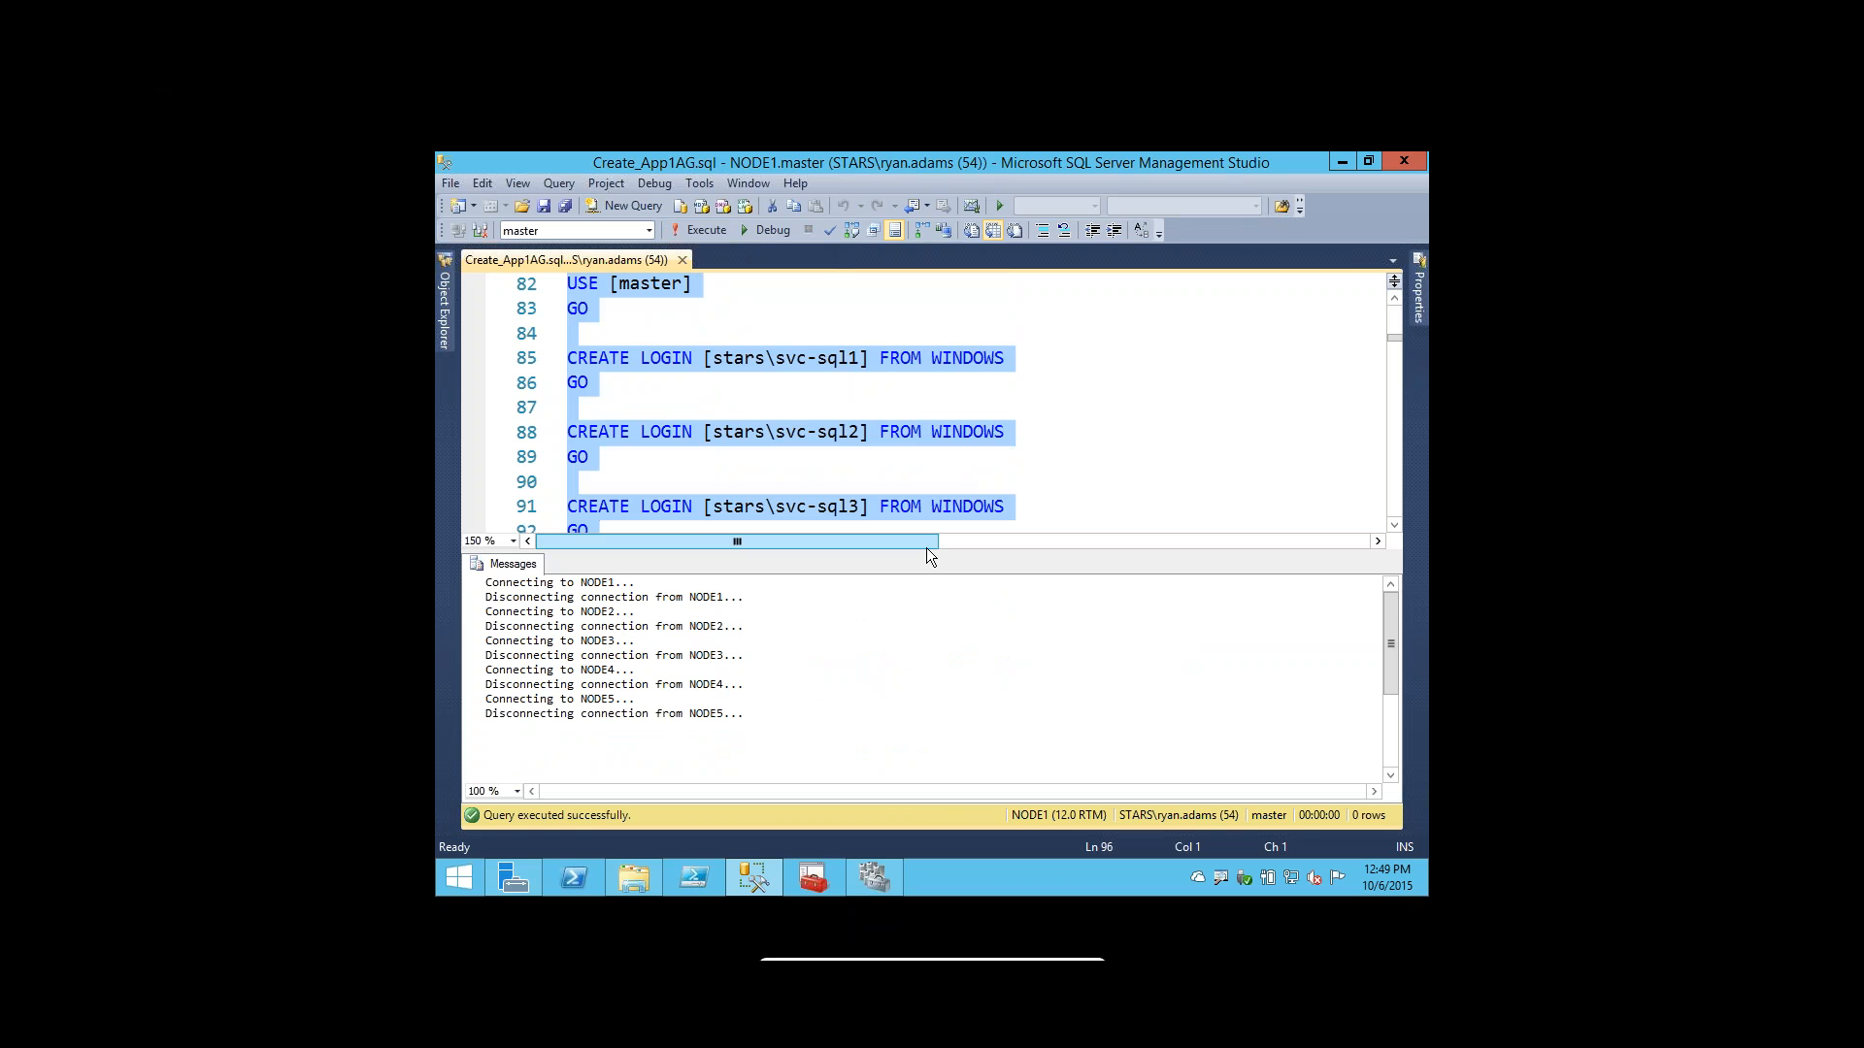
Give the script more room above the messages, and expand NODE1's Databases folder to check the App1AG databases.
drag(921, 553, 921, 637)
scroll(635, 467, down, 2)
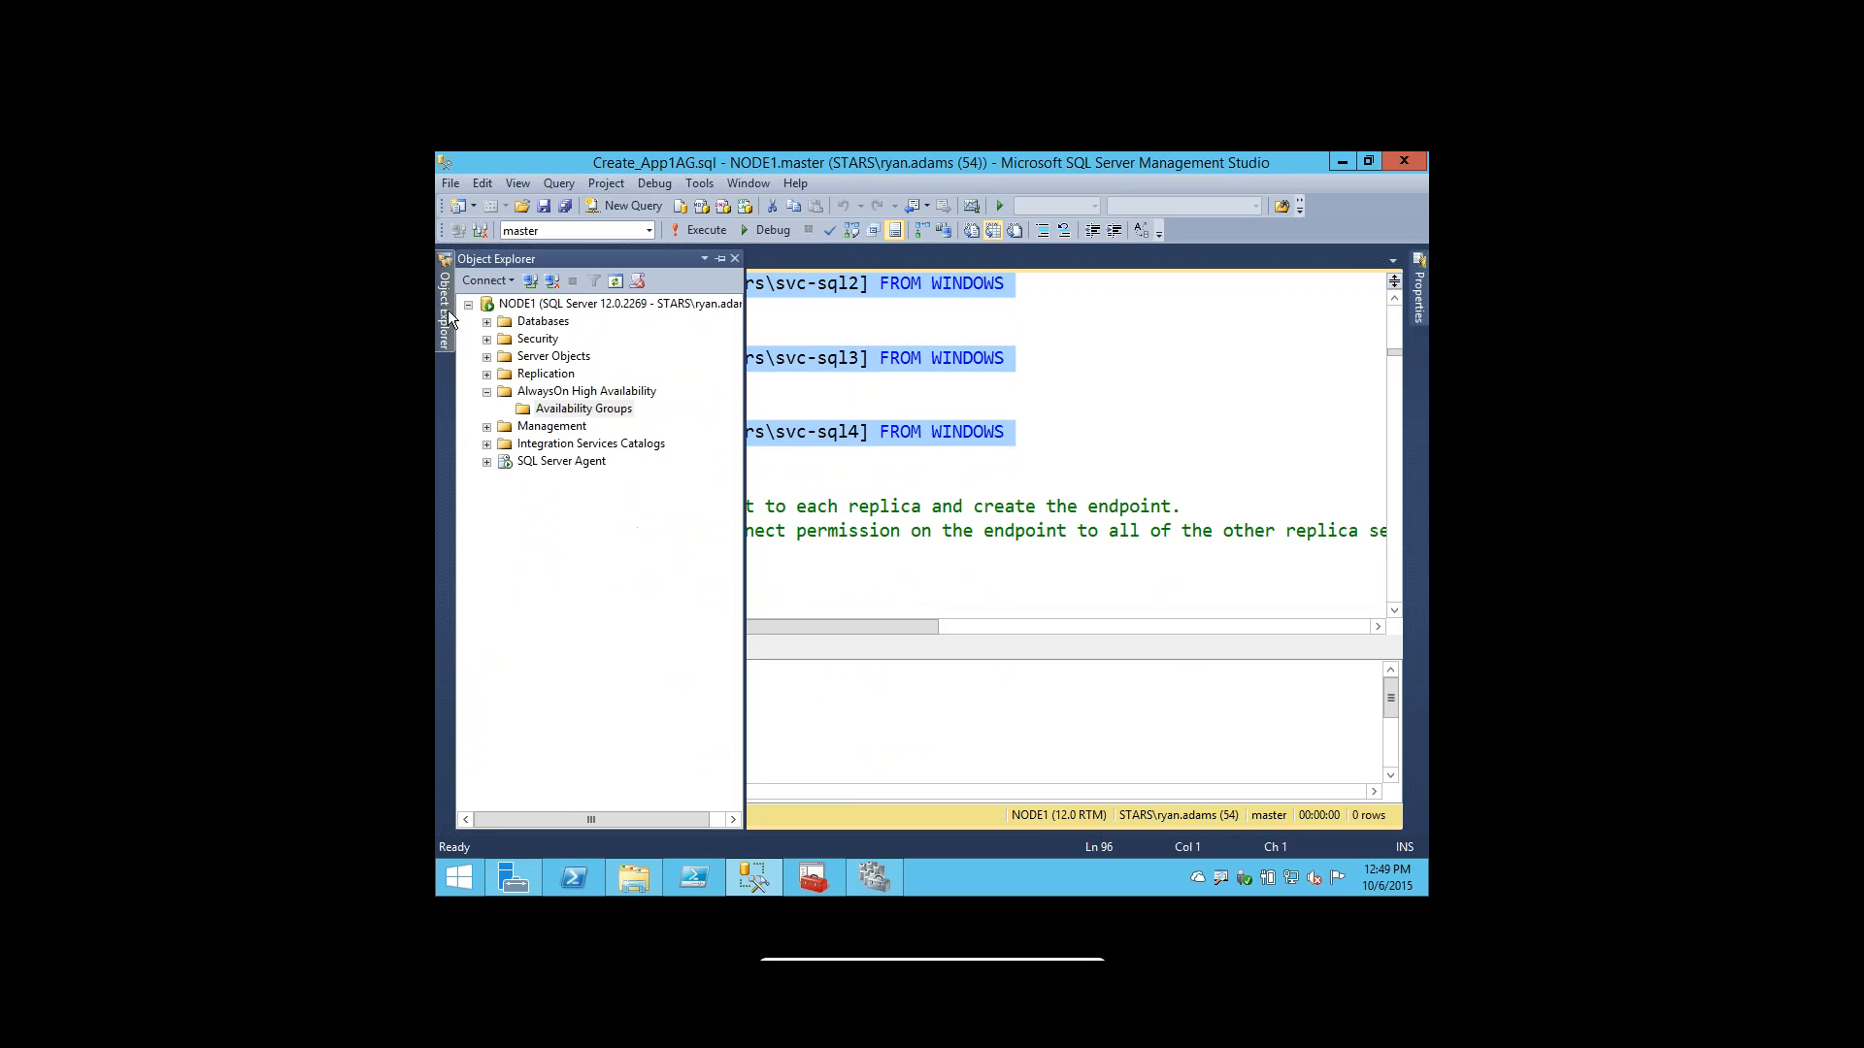
click(486, 321)
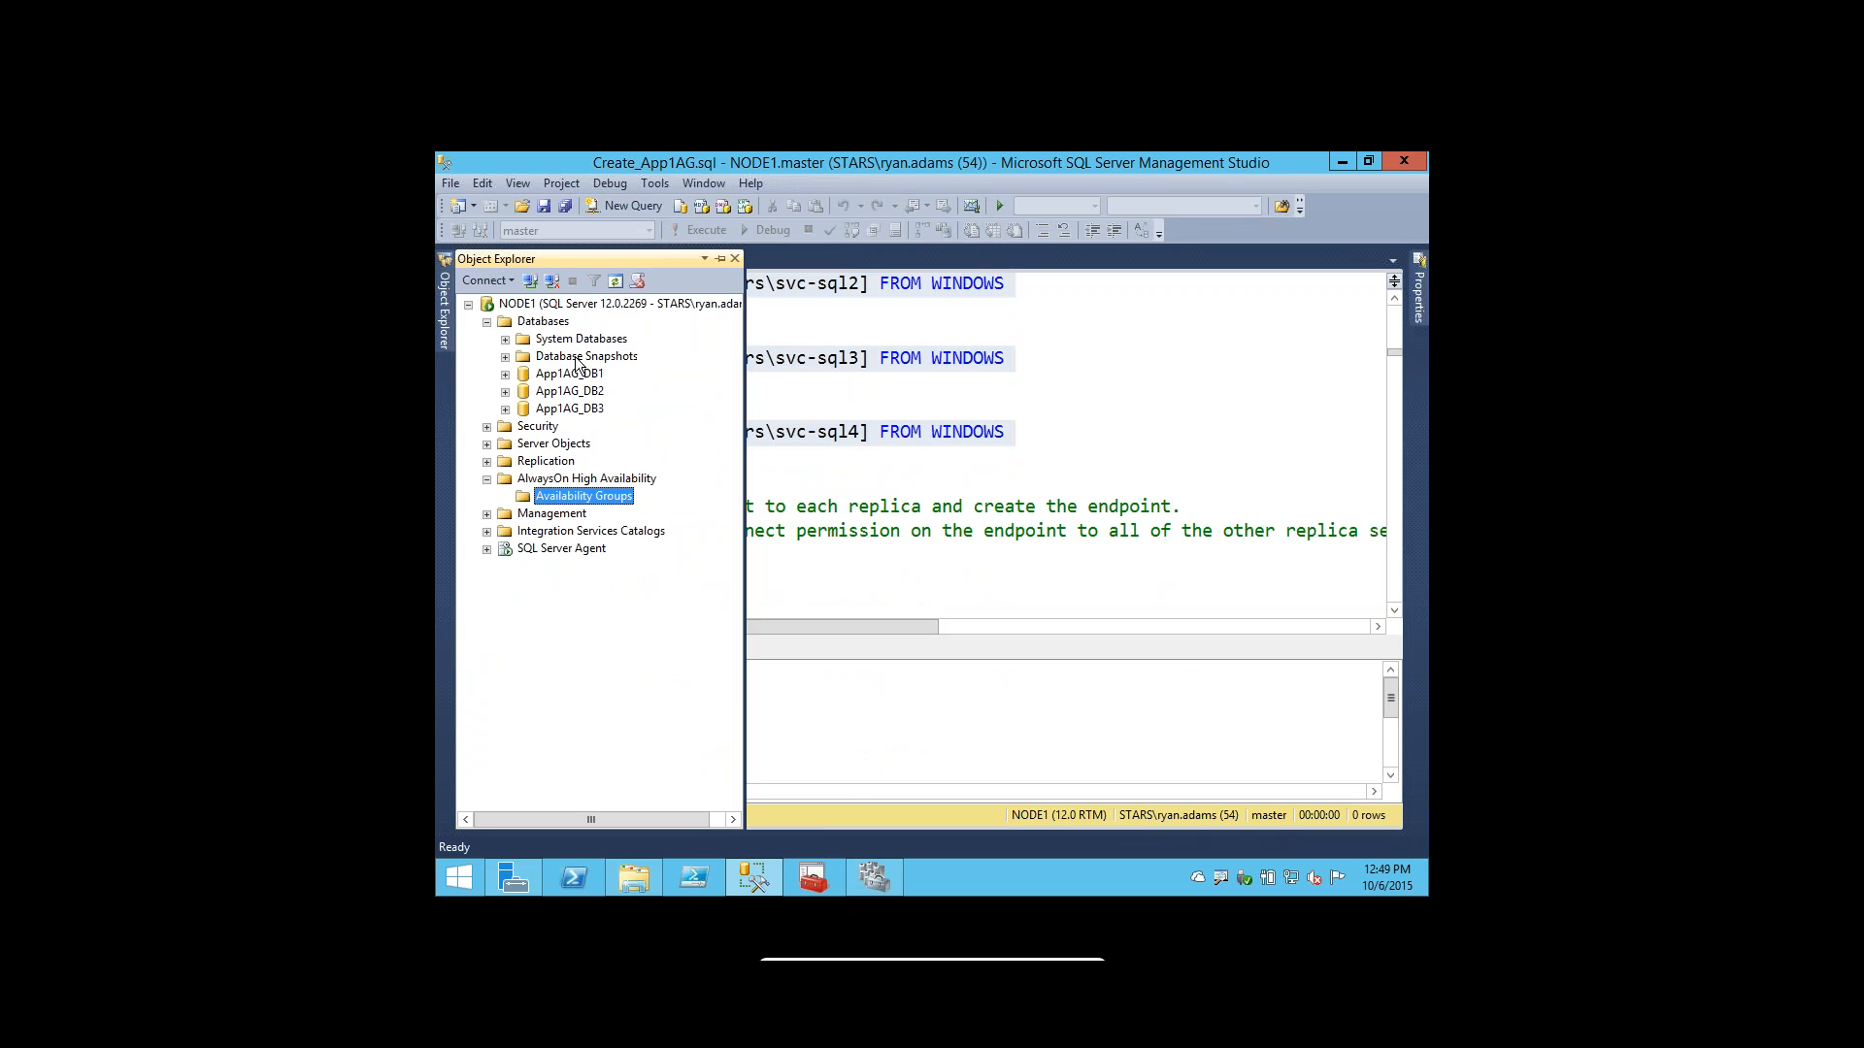
click(587, 391)
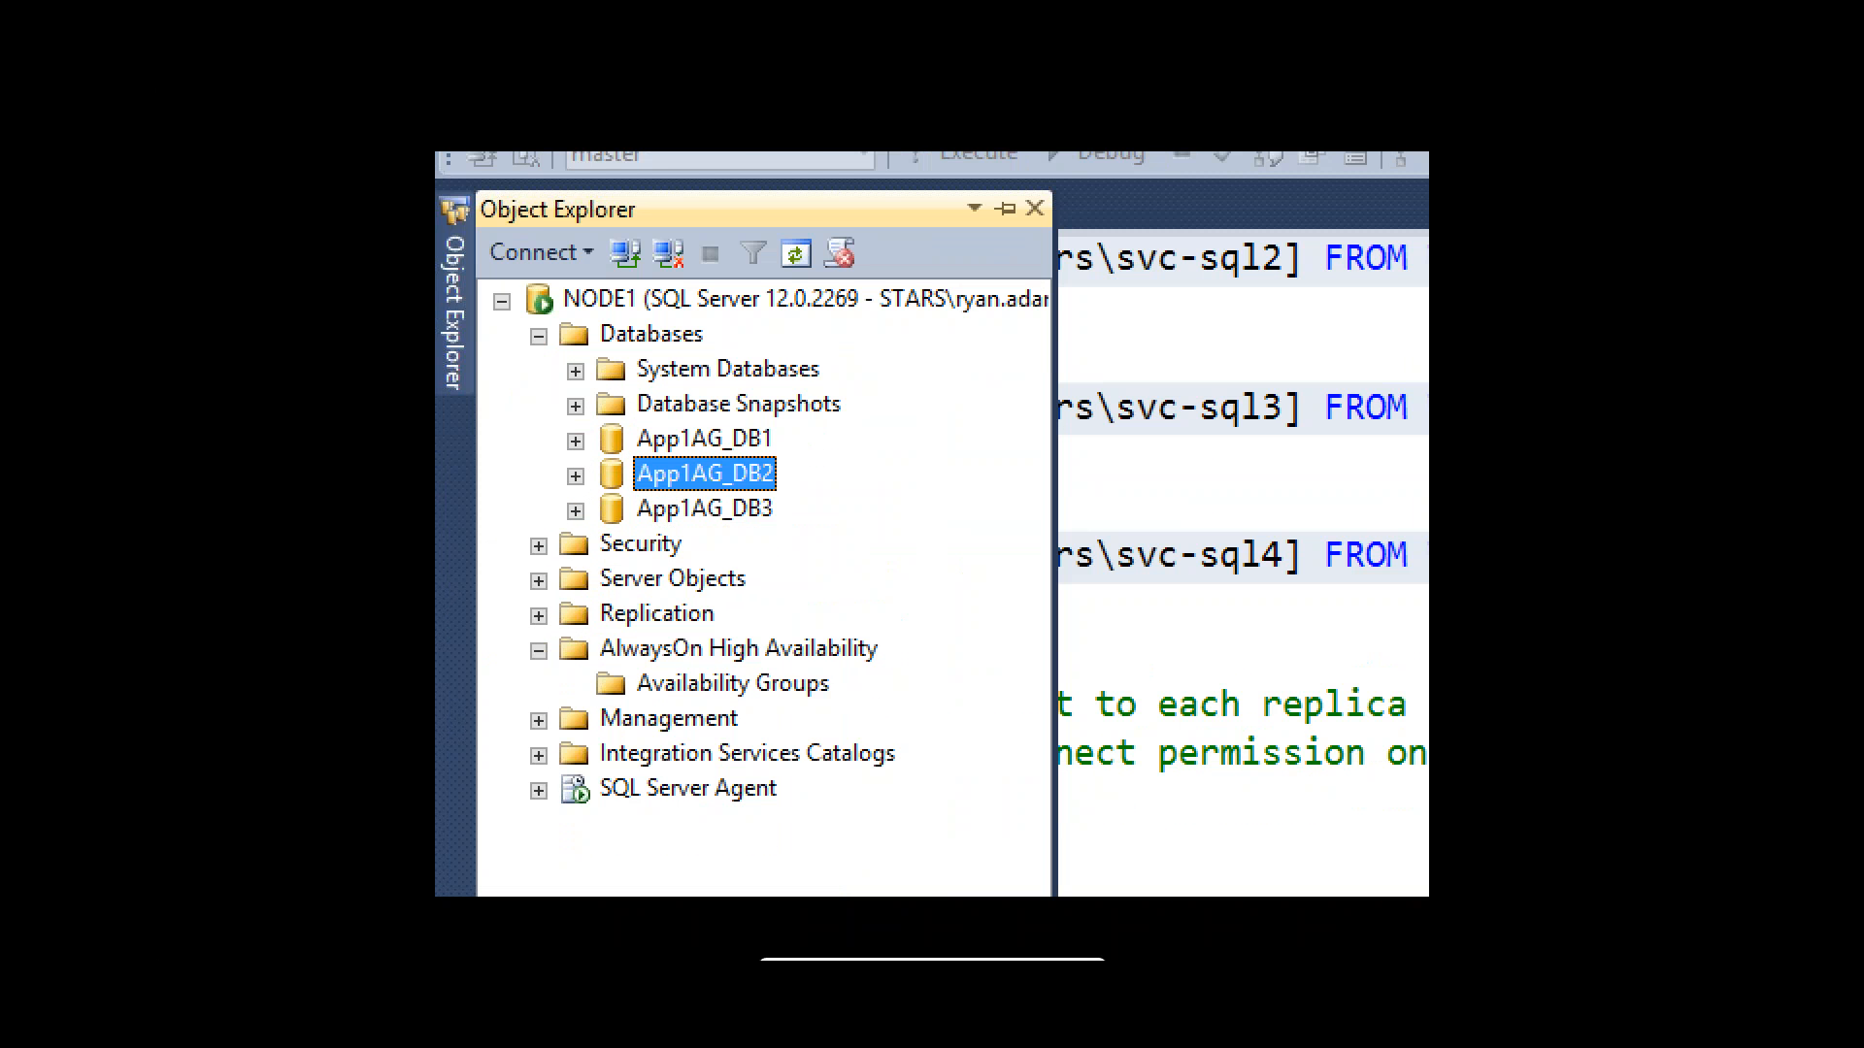
click(825, 486)
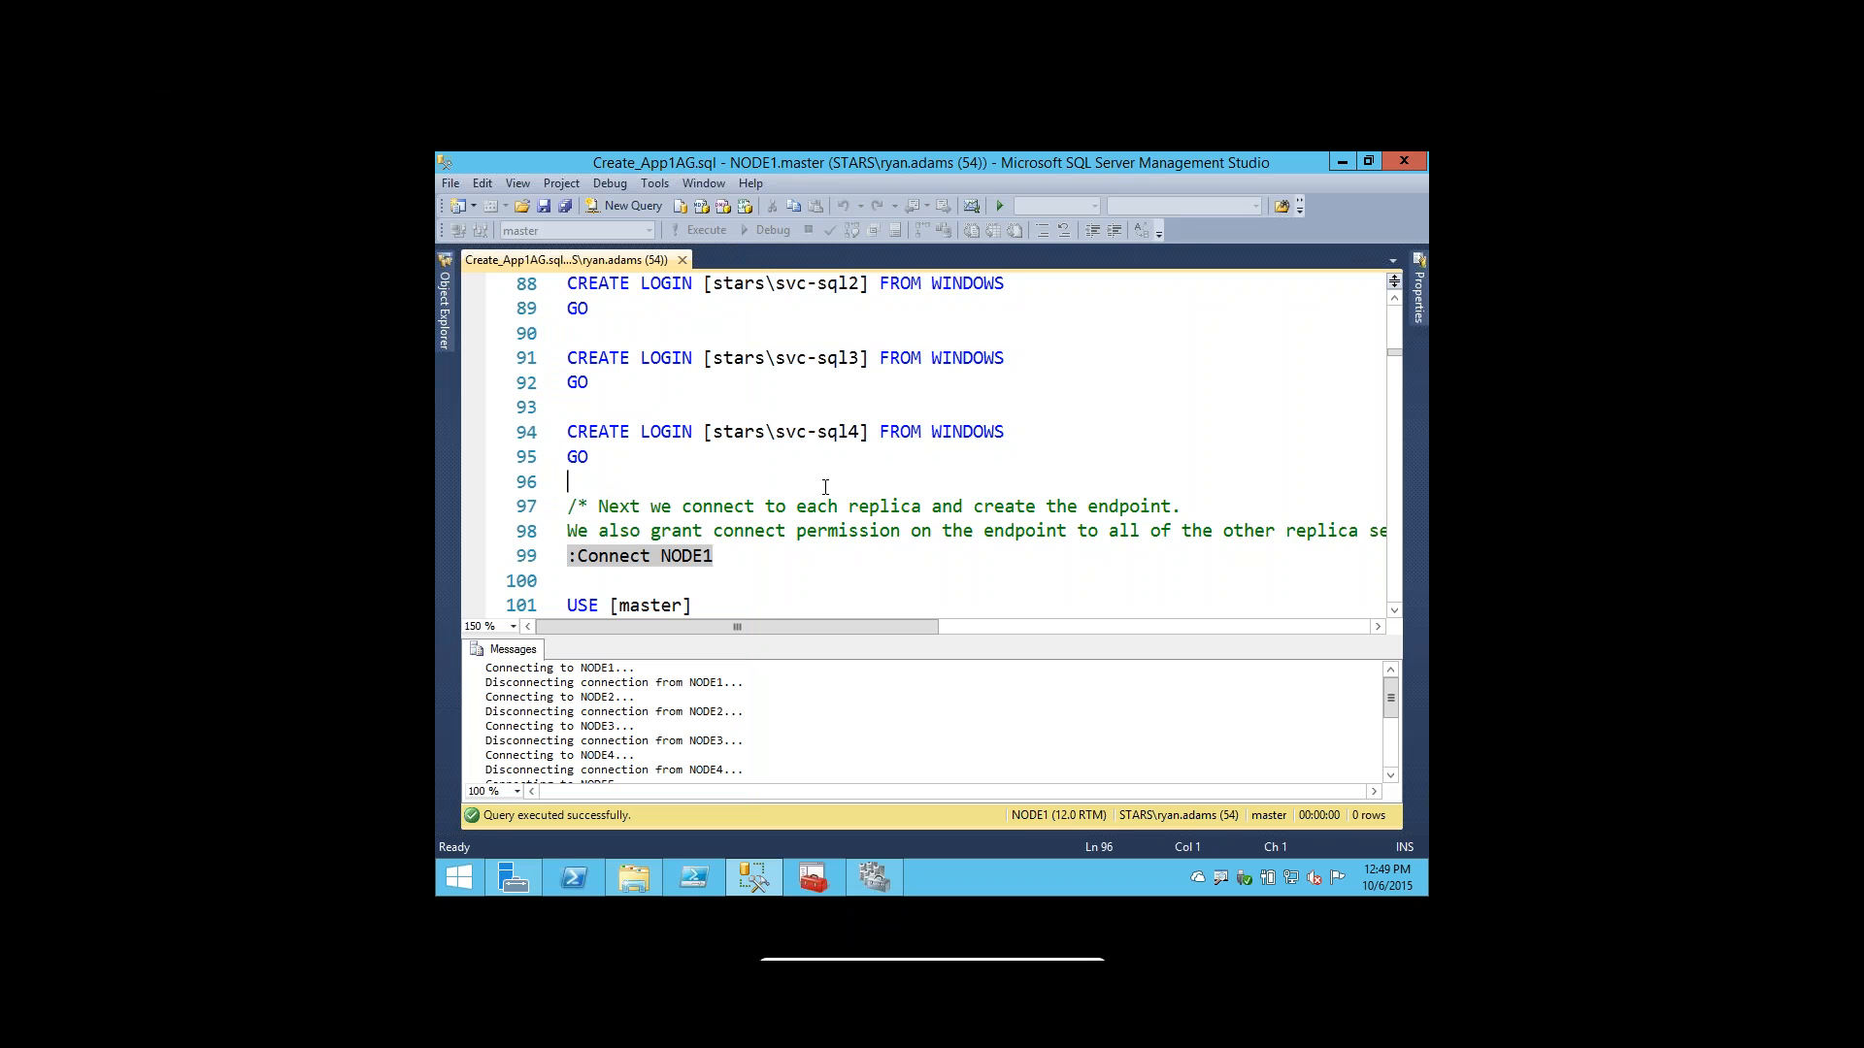
Examine the AlwaysOn_EP endpoint definition for NODE1, including its listener port, LISTENER_IP setting, authentication and encryption.
scroll(825, 486, down, 2)
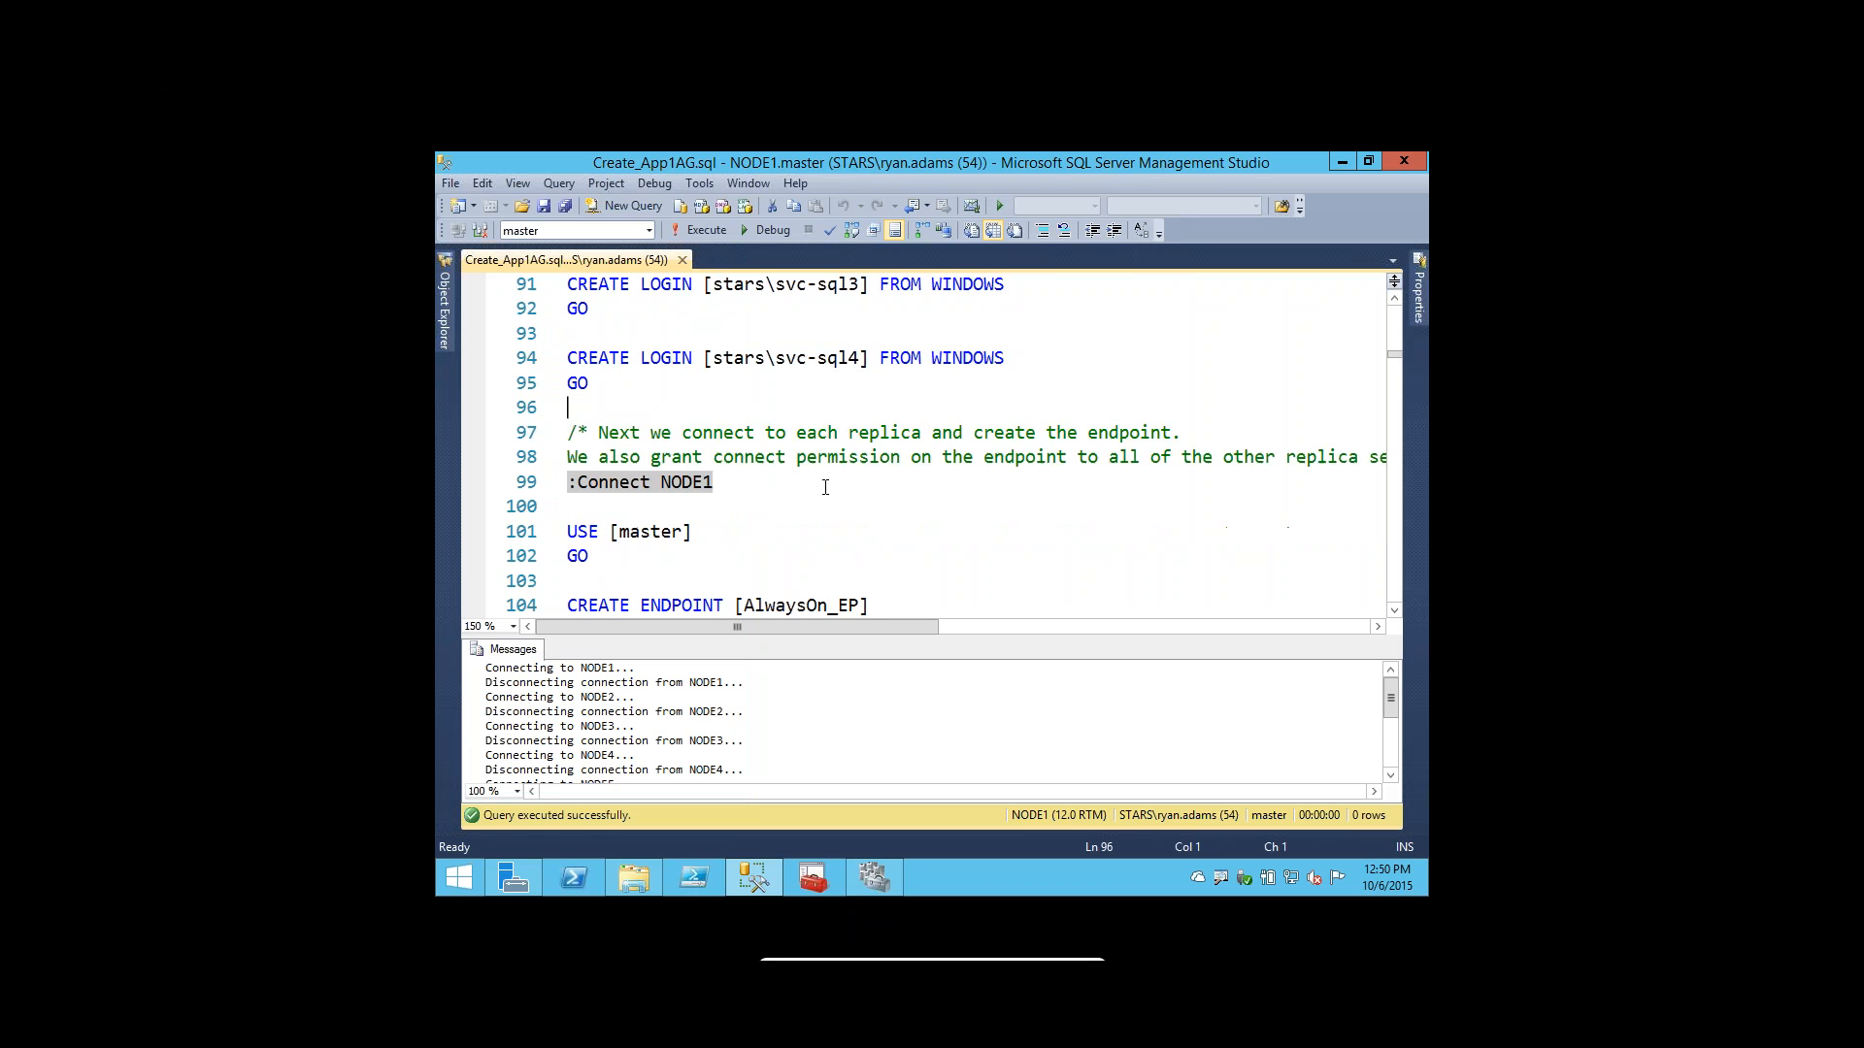
scroll(825, 486, down, 1)
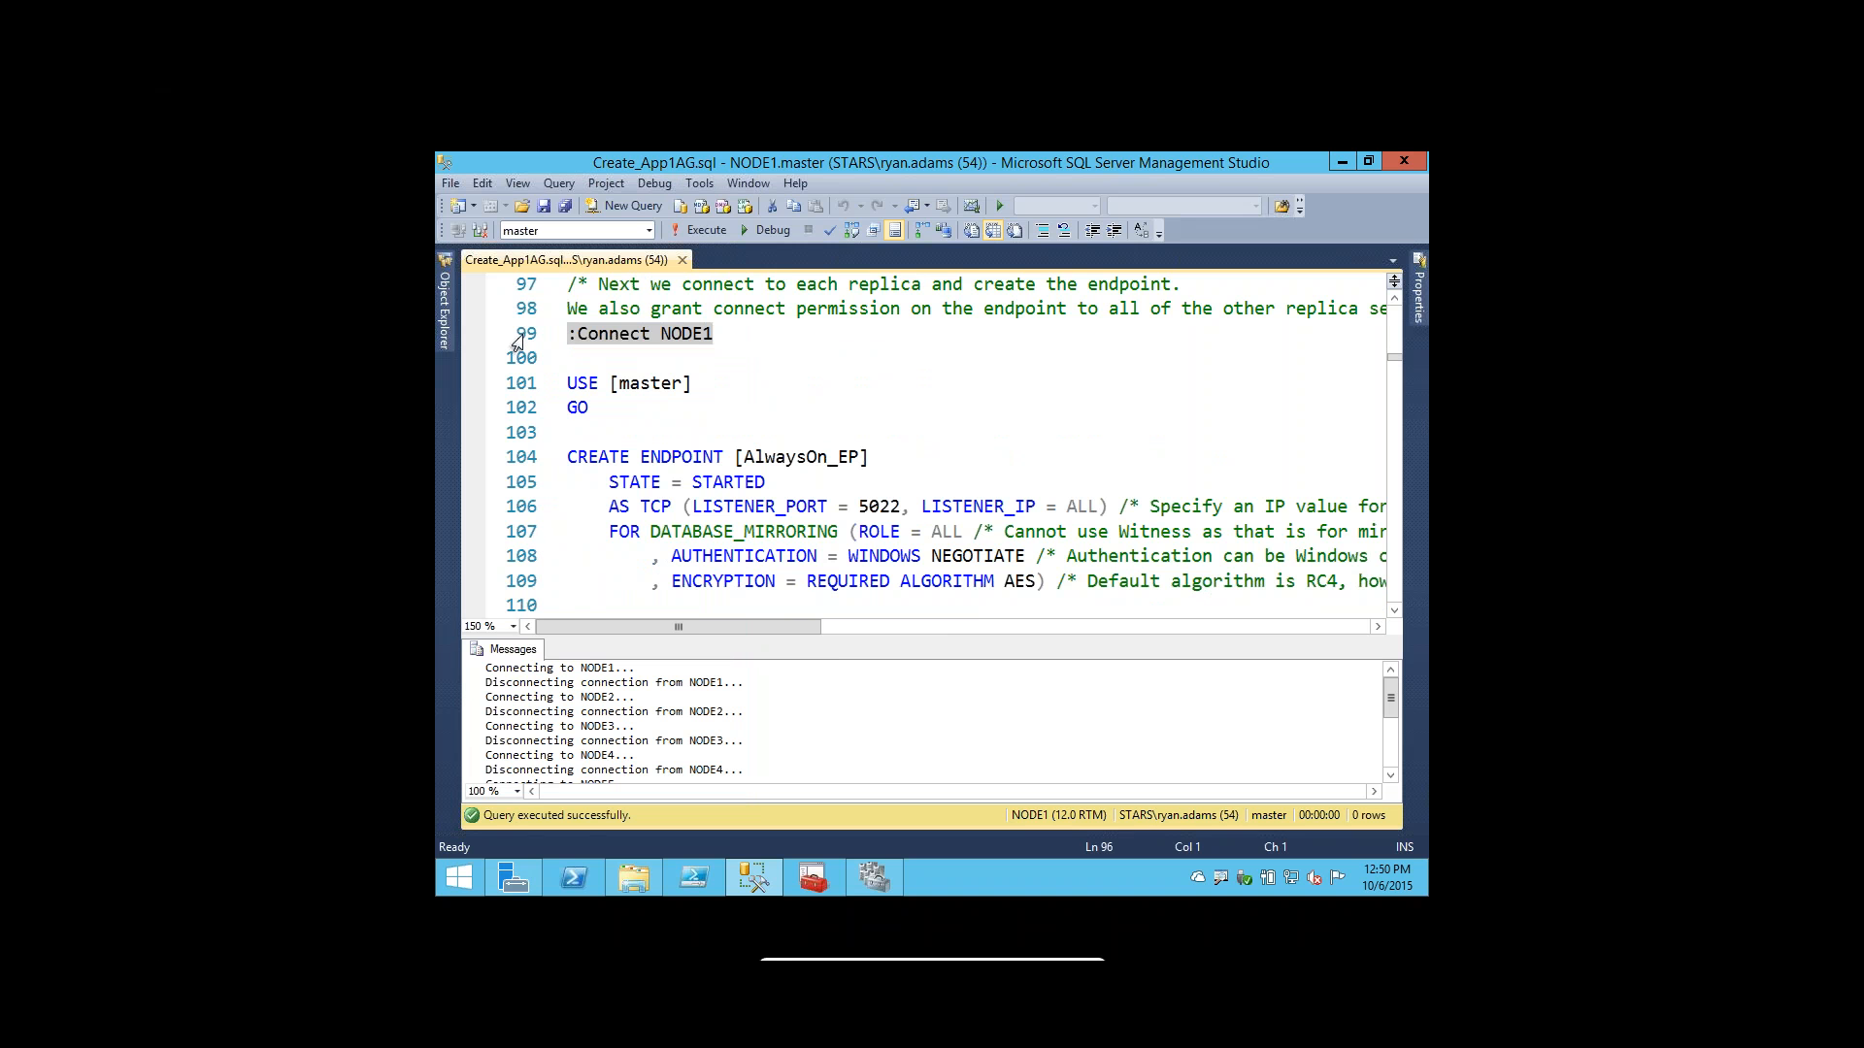
scroll(518, 338, down, 1)
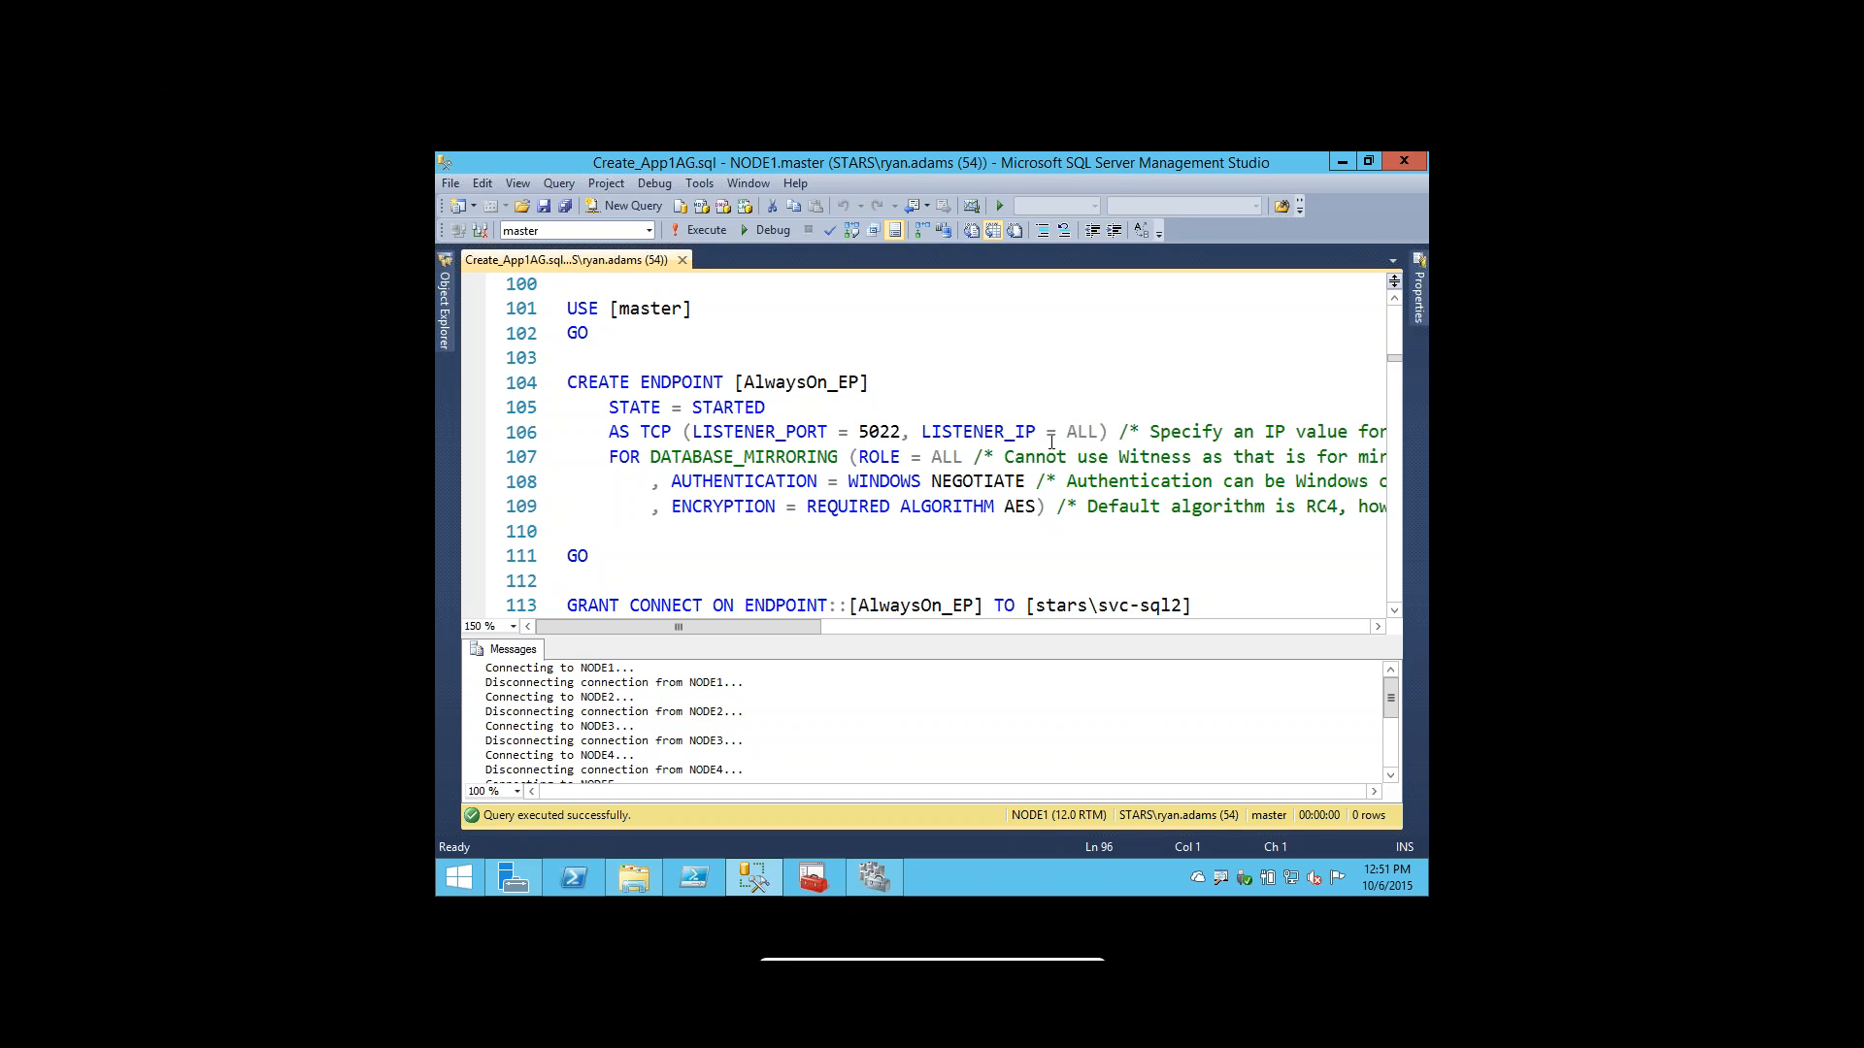
drag(1103, 431, 913, 431)
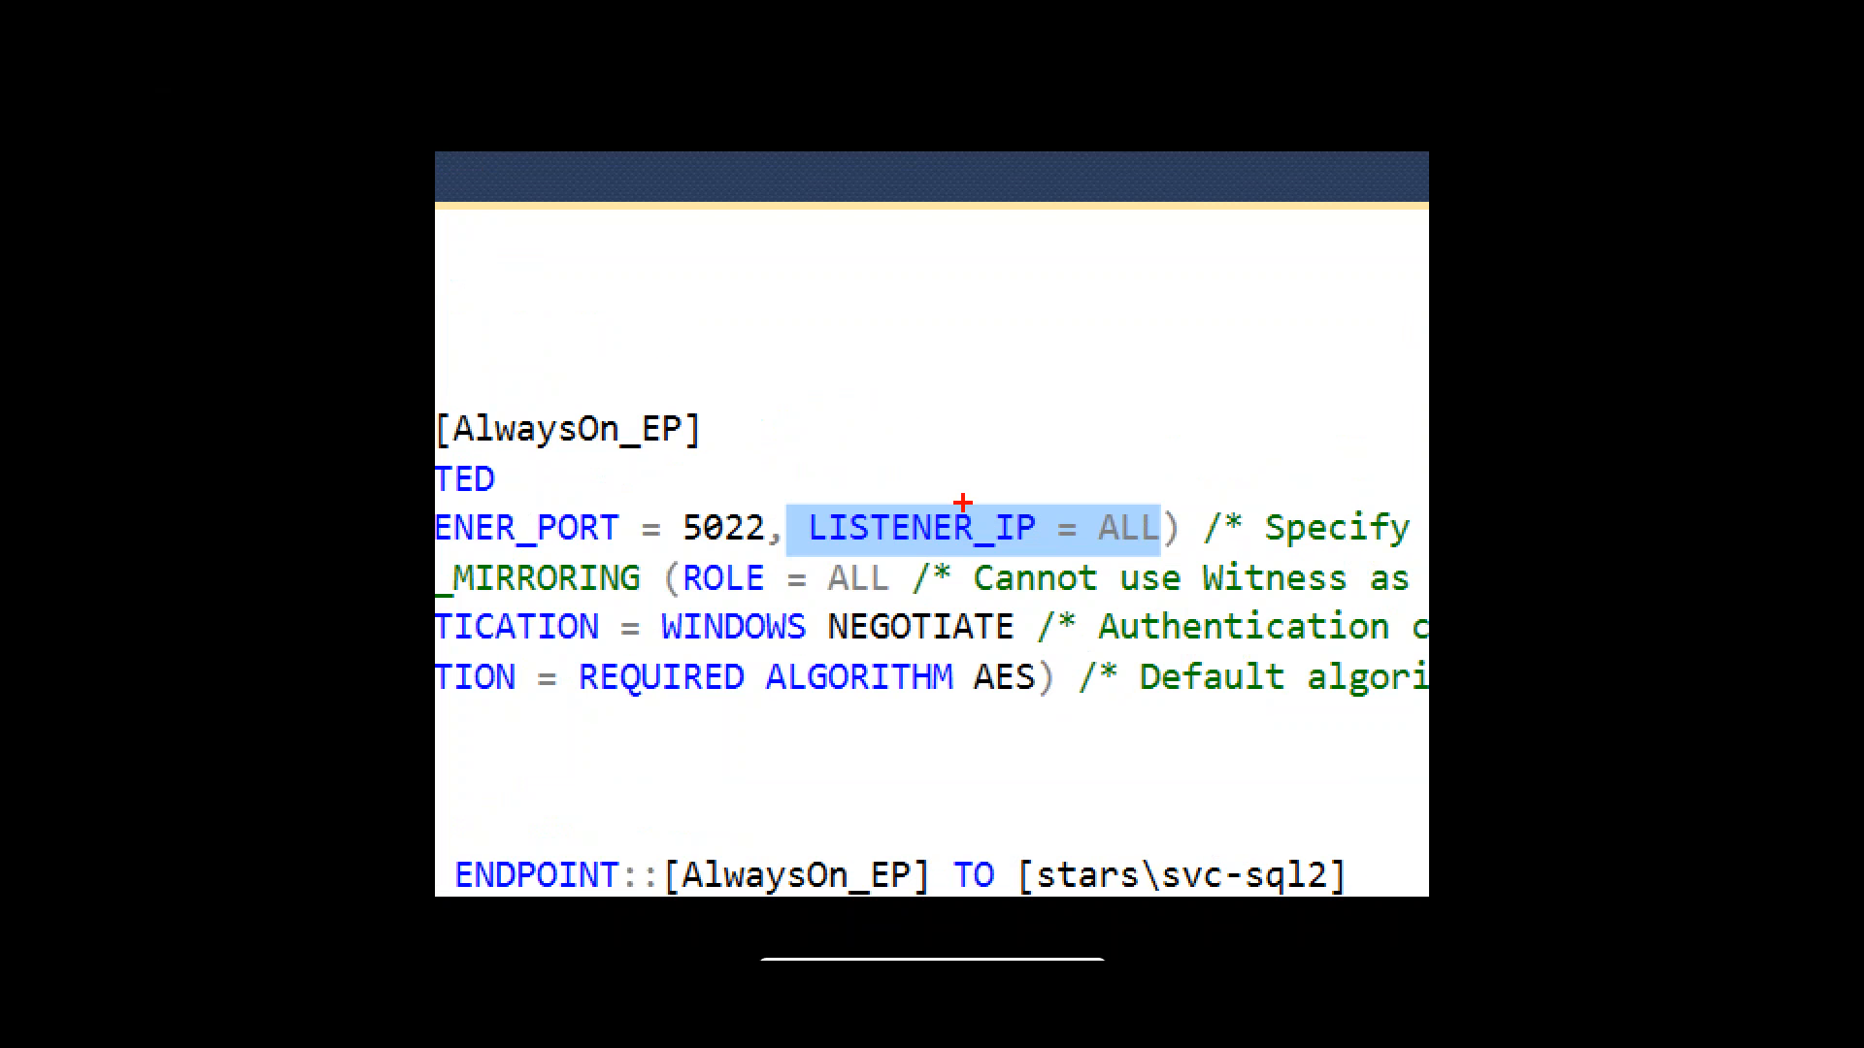
drag(972, 489, 997, 317)
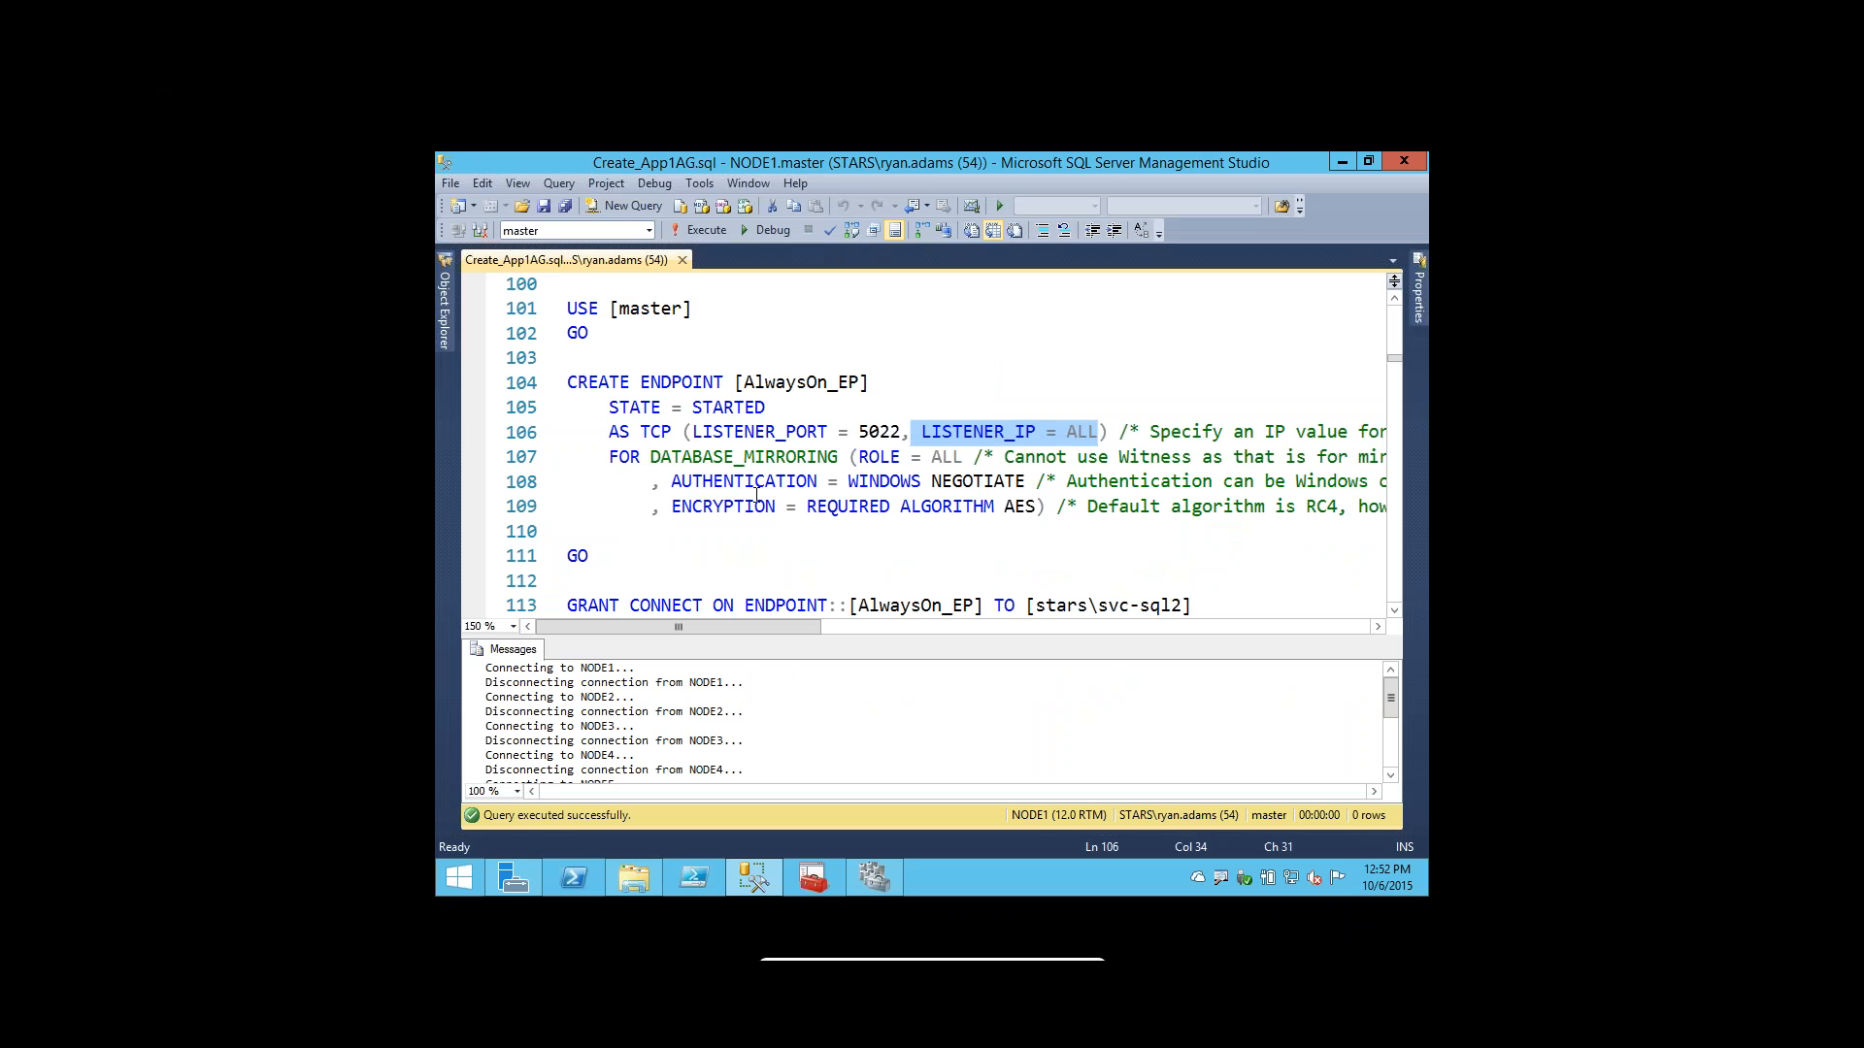
Execute only the endpoint-creation part of the script, from :Connect NODE1 on line 99 through the NODE5 grants ending on line 227.
scroll(756, 495, down, 1)
scroll(759, 493, up, 1)
scroll(528, 352, up, 1)
drag(515, 335, 524, 429)
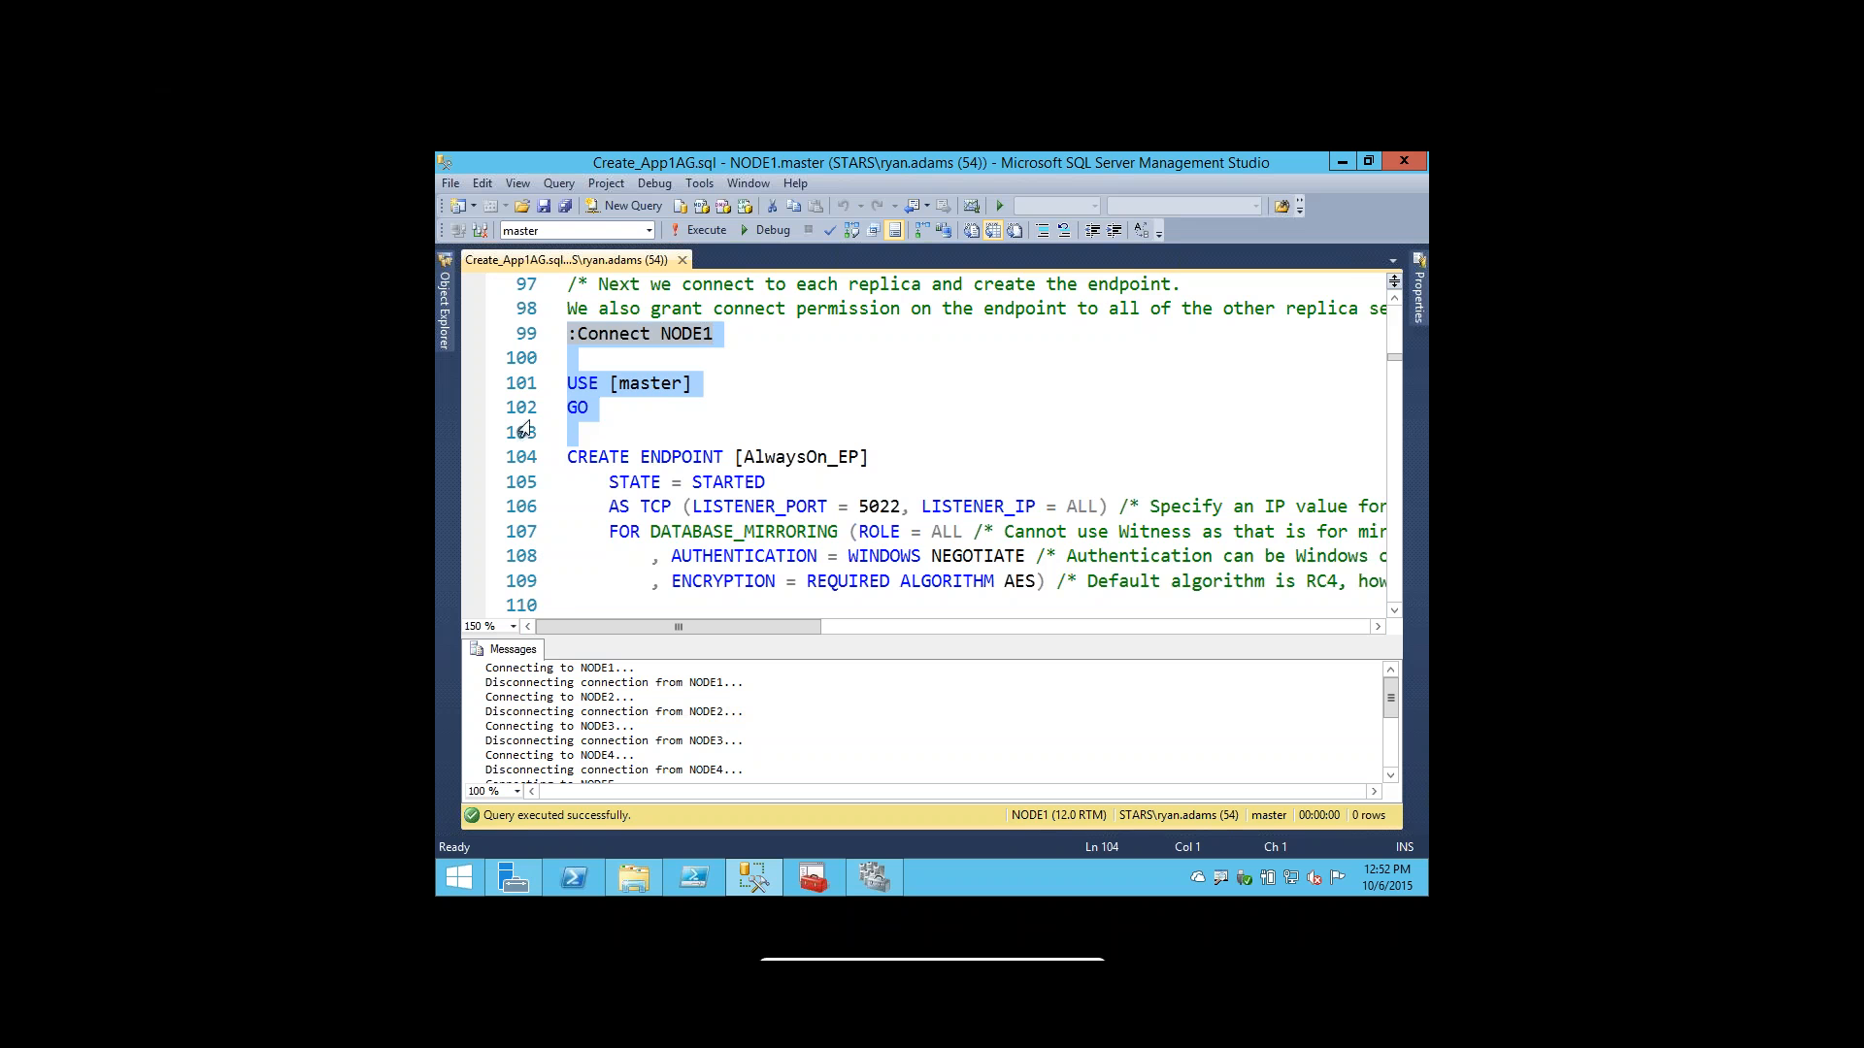
scroll(525, 429, down, 1)
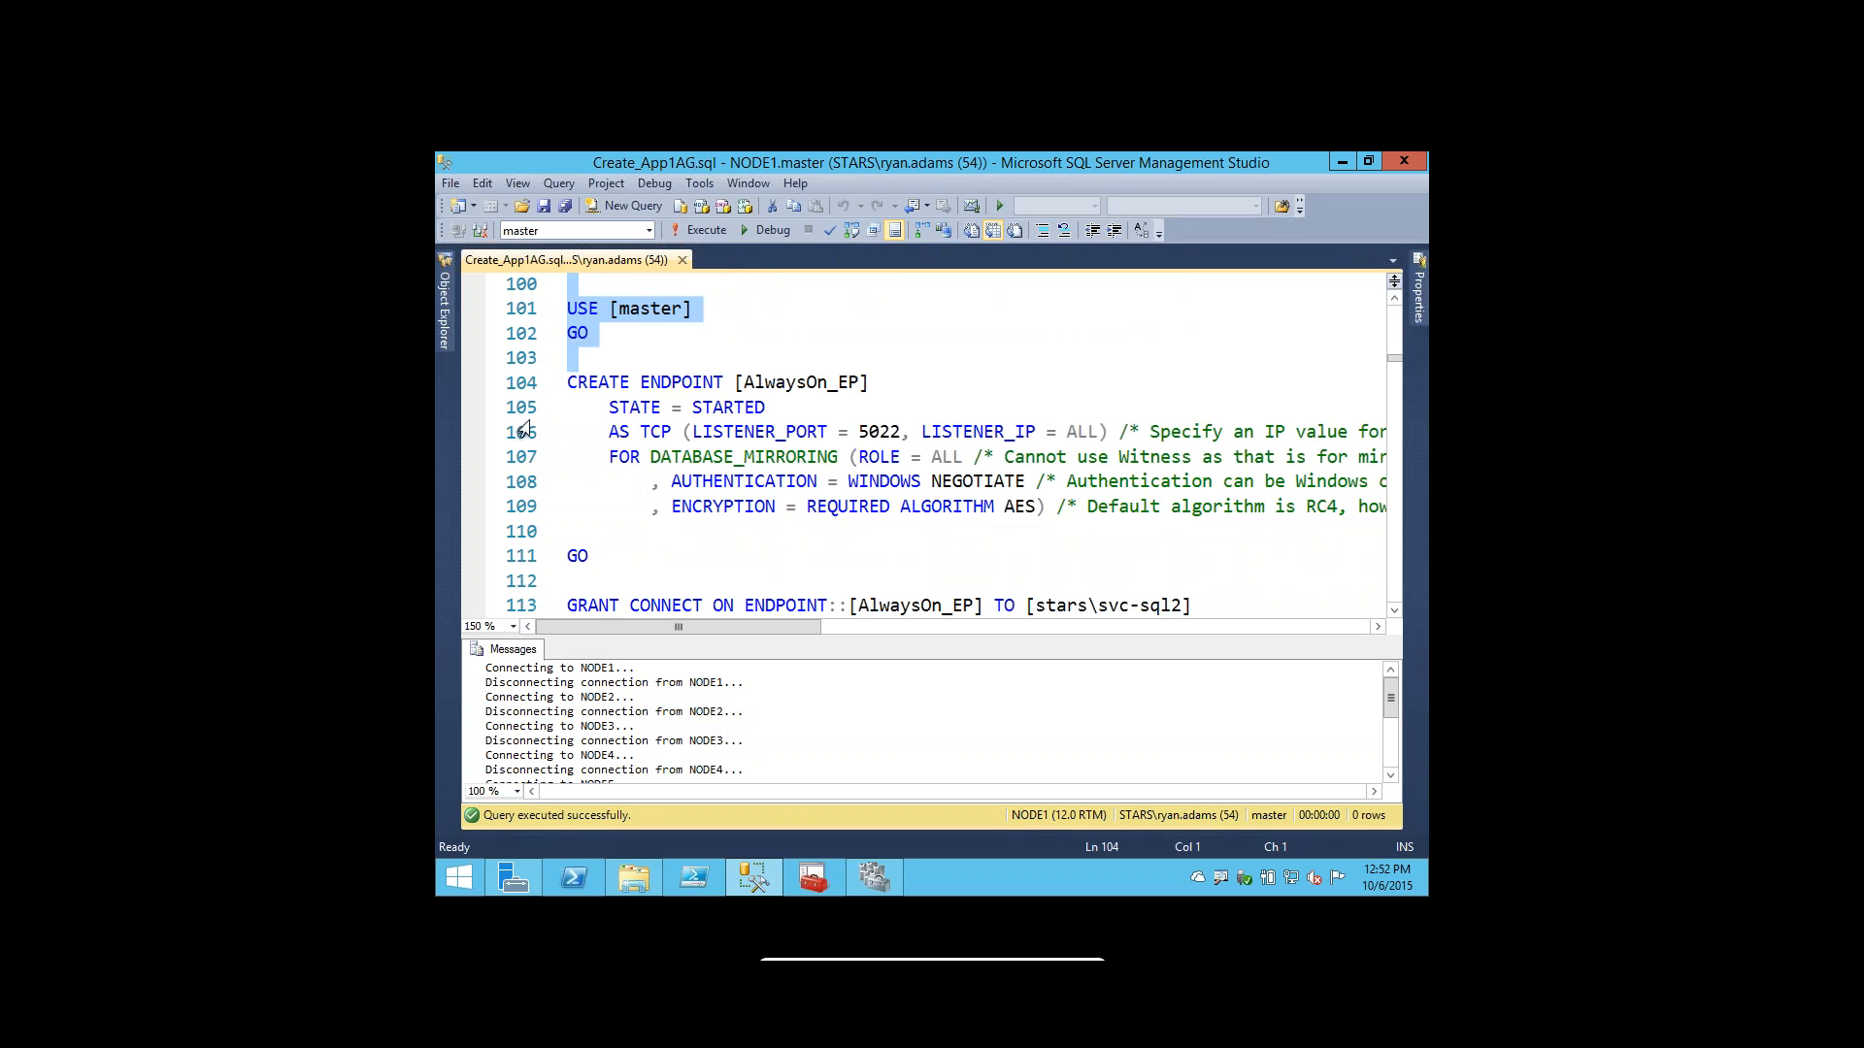
shift+click(523, 434)
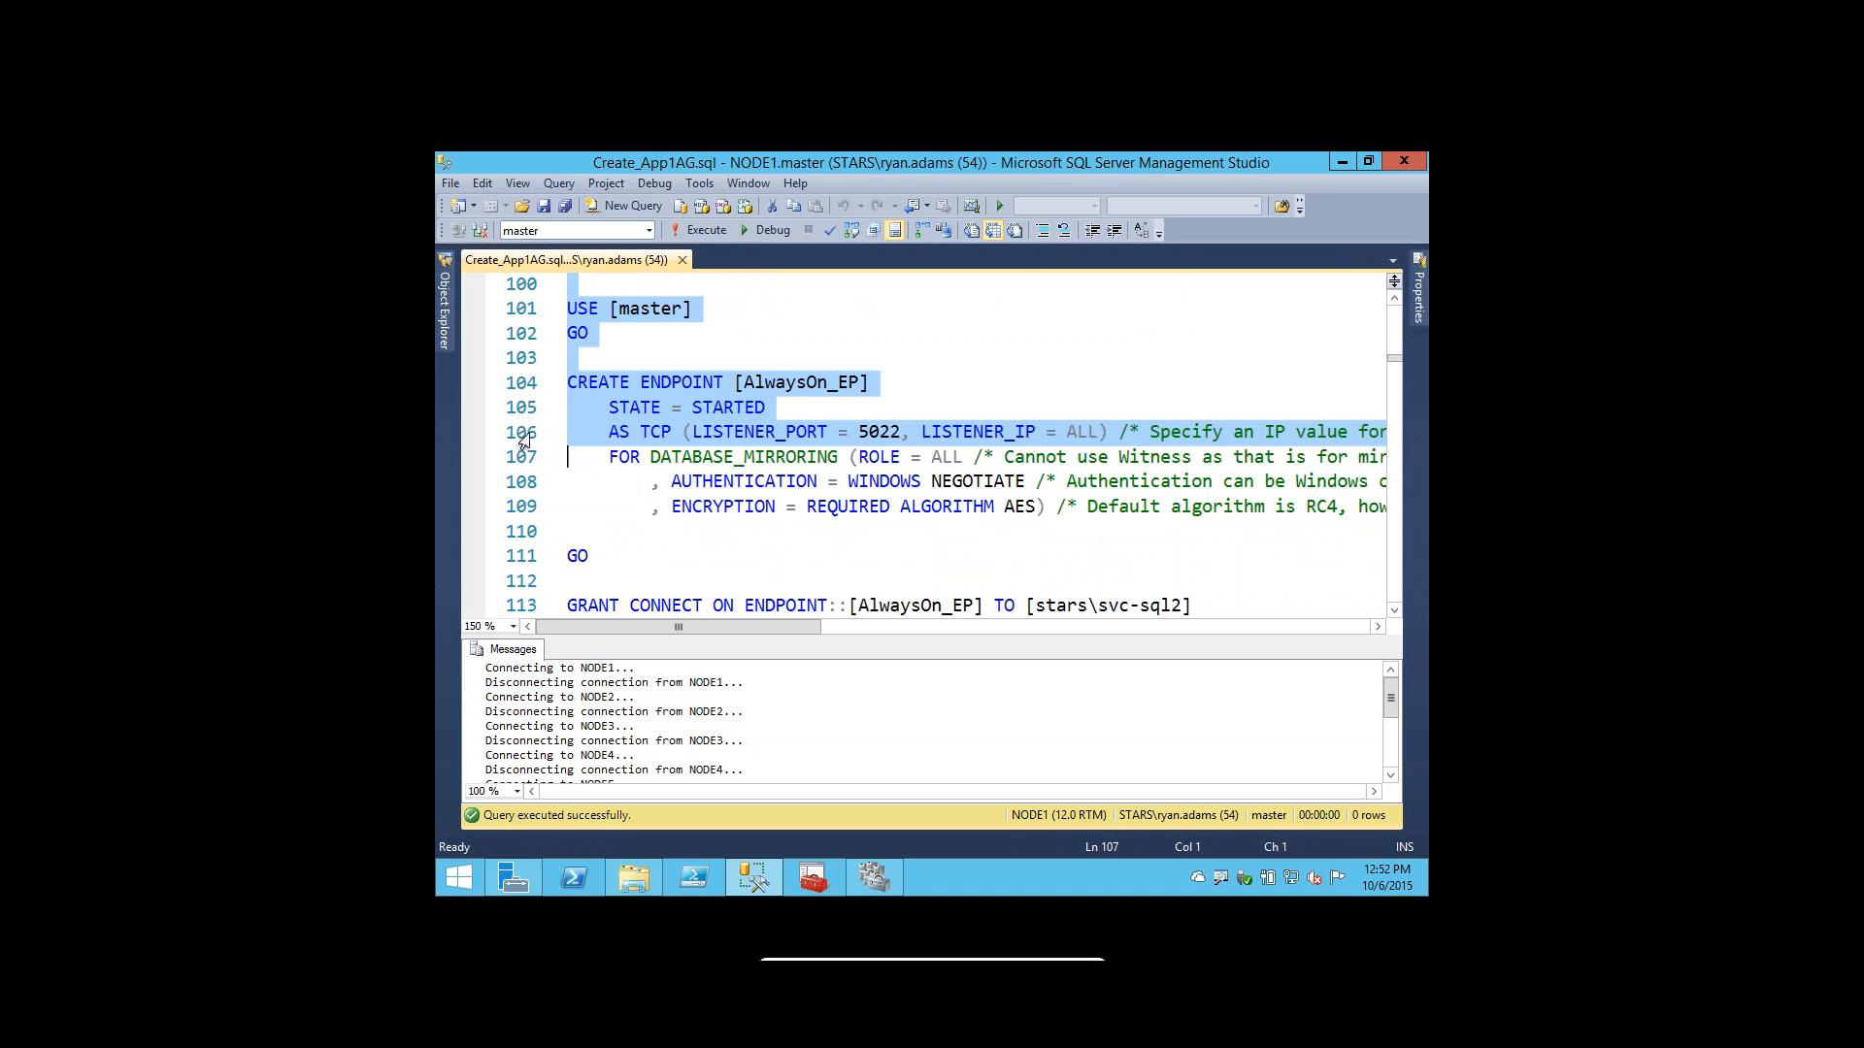
shift+click(523, 516)
scroll(523, 516, down, 1)
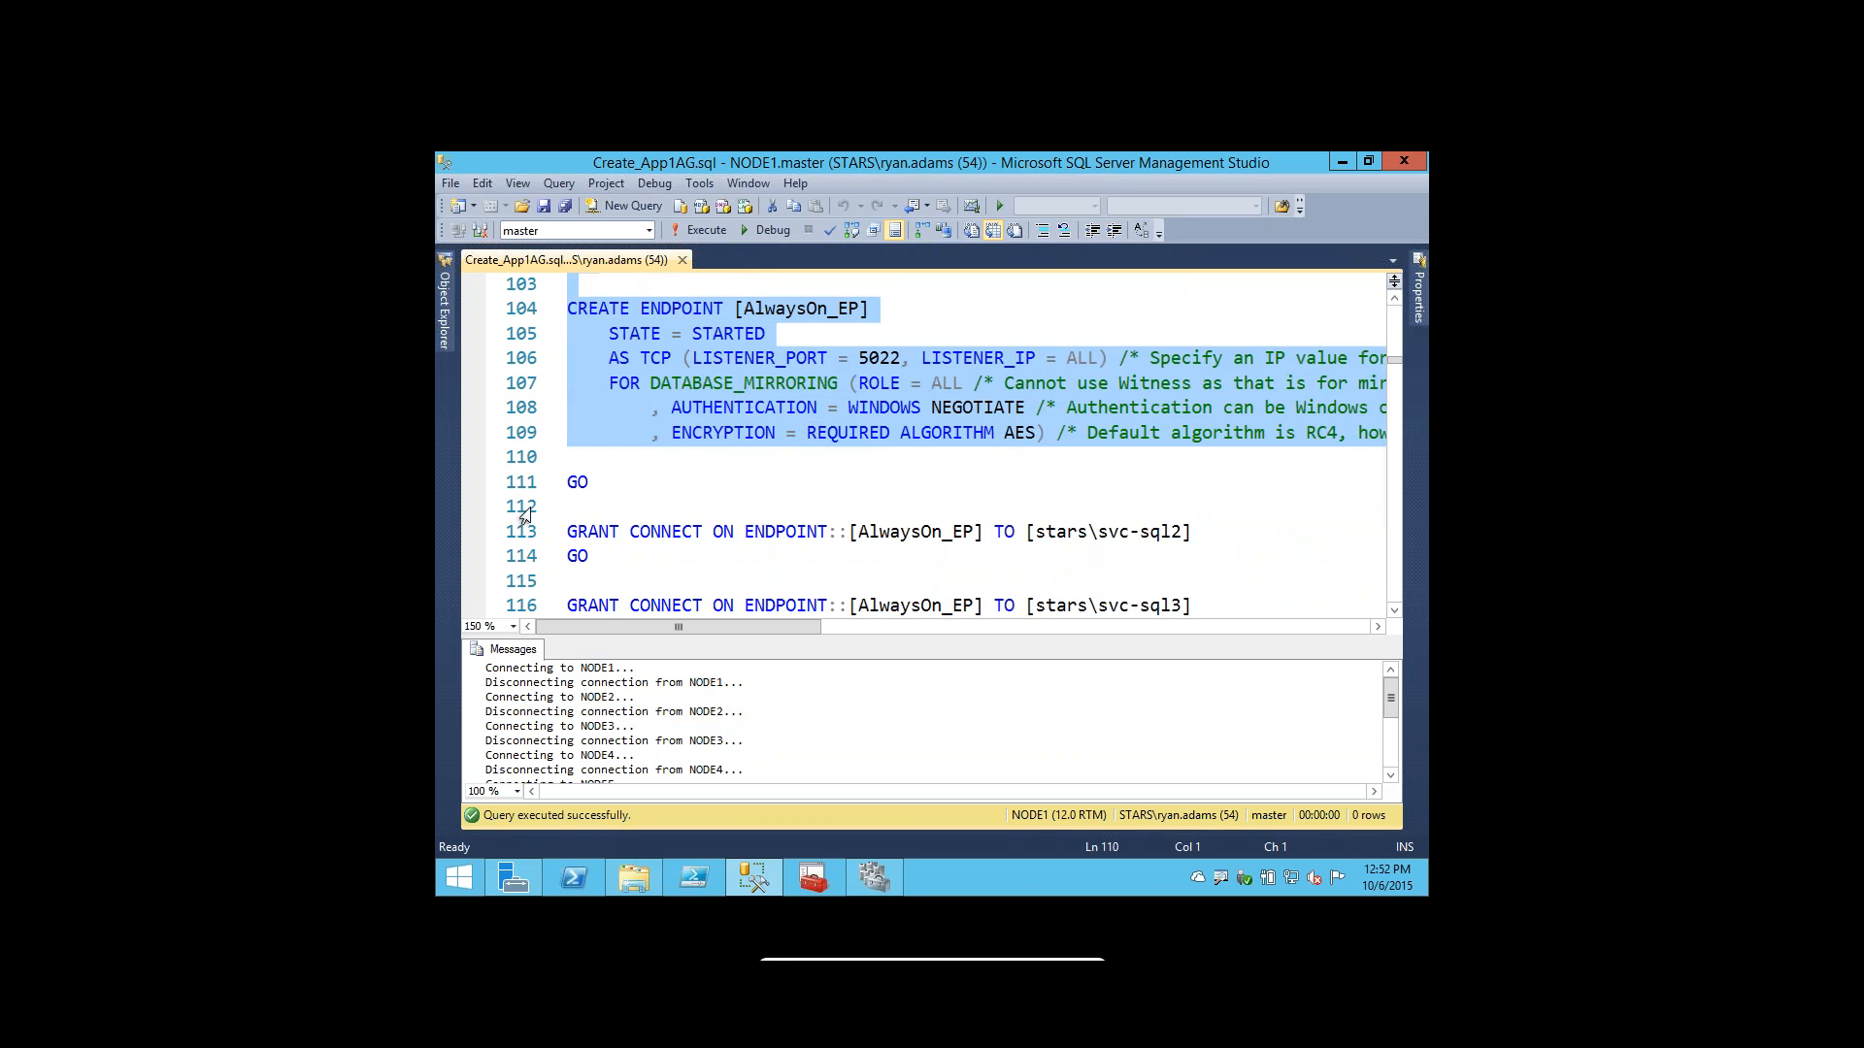
scroll(524, 515, up, 2)
scroll(524, 516, down, 2)
scroll(524, 516, down, 1)
shift+click(543, 493)
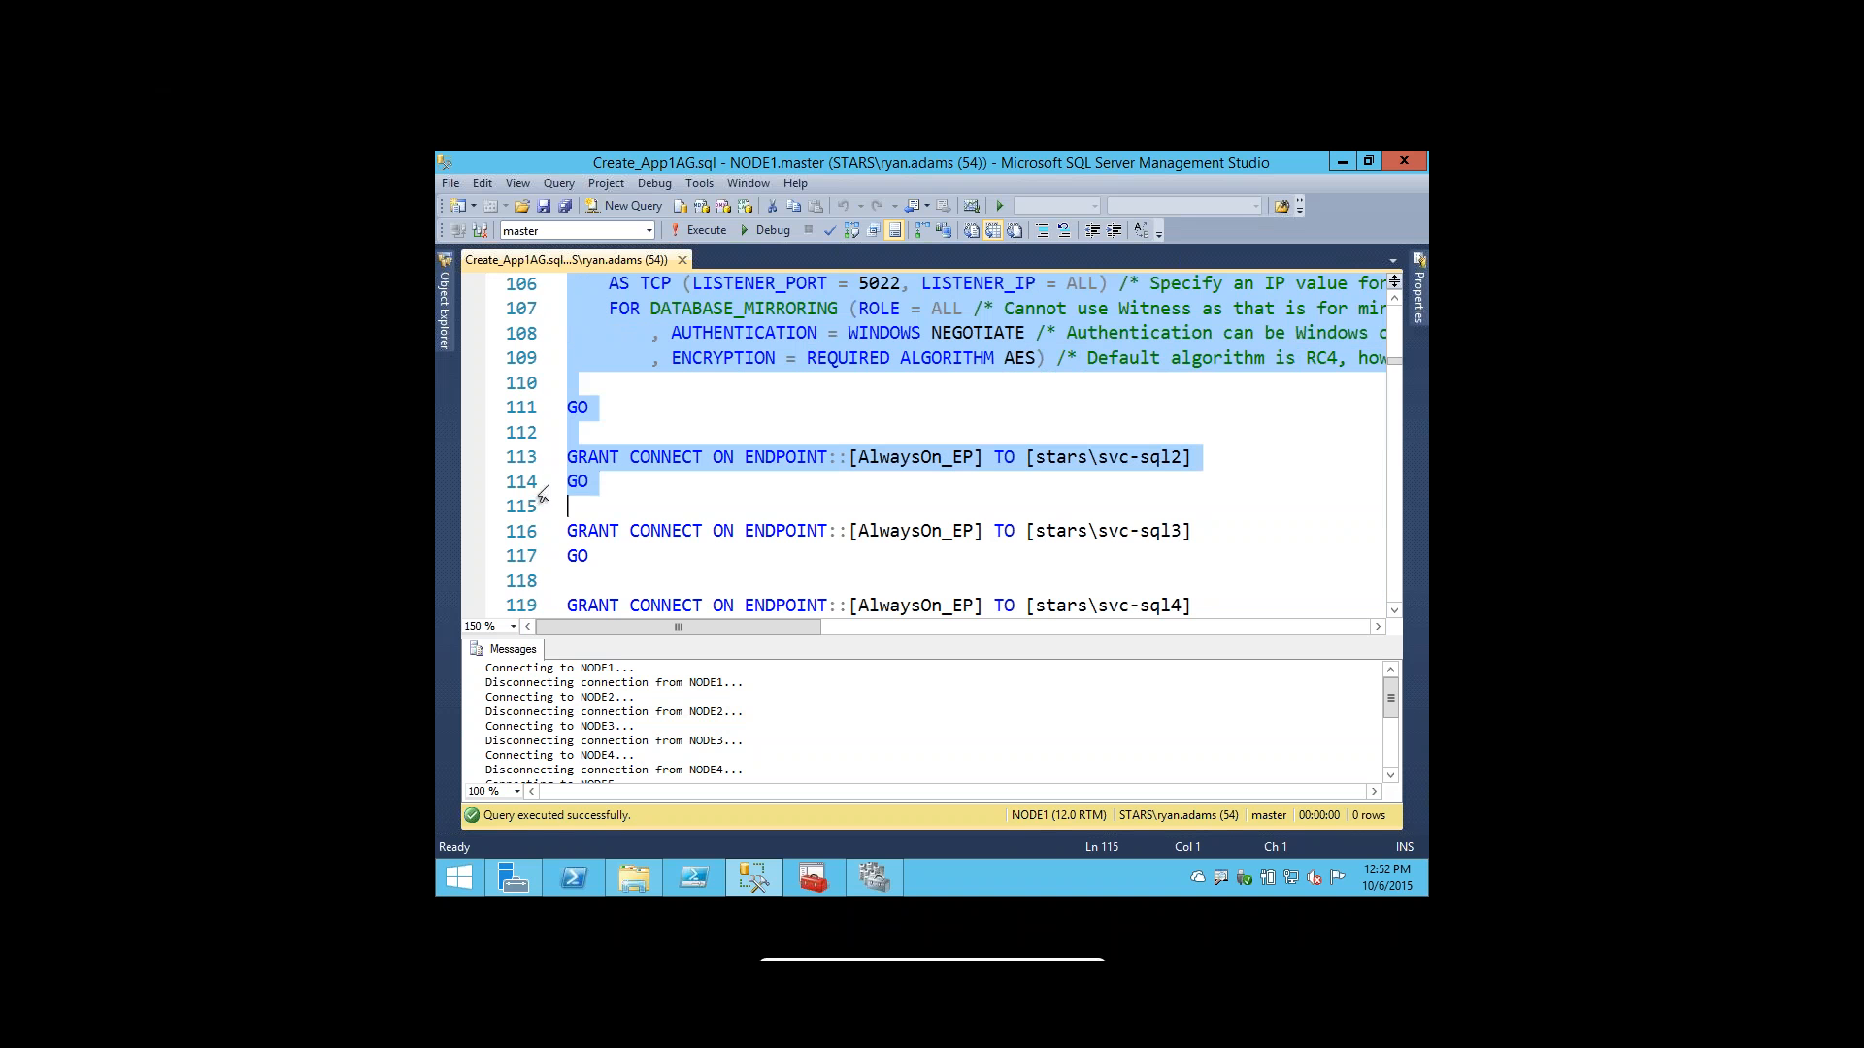
shift+click(556, 458)
mouse_move(557, 462)
mouse_down()
mouse_move(556, 305)
mouse_move(553, 482)
mouse_up()
scroll(553, 482, down, 1)
scroll(553, 481, down, 1)
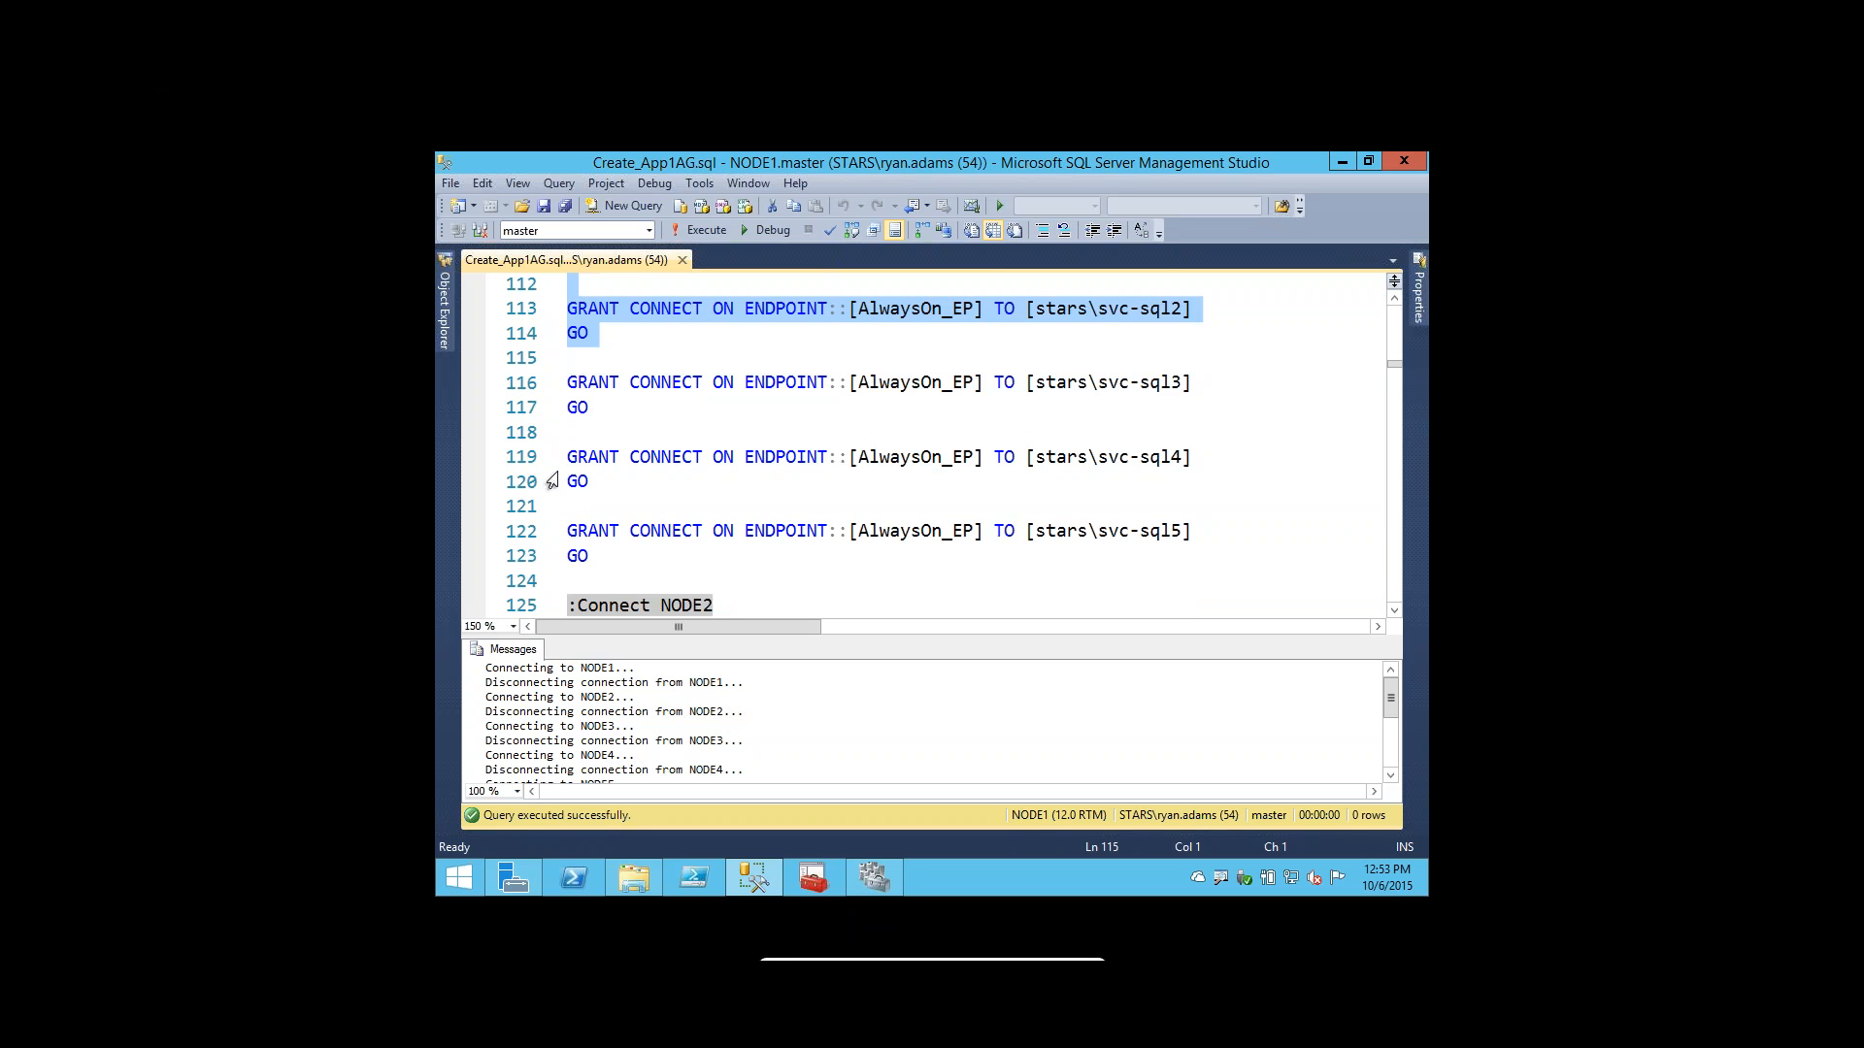
mouse_move(555, 476)
mouse_down()
mouse_move(545, 357)
mouse_move(557, 481)
mouse_up()
scroll(556, 482, down, 1)
scroll(553, 486, down, 3)
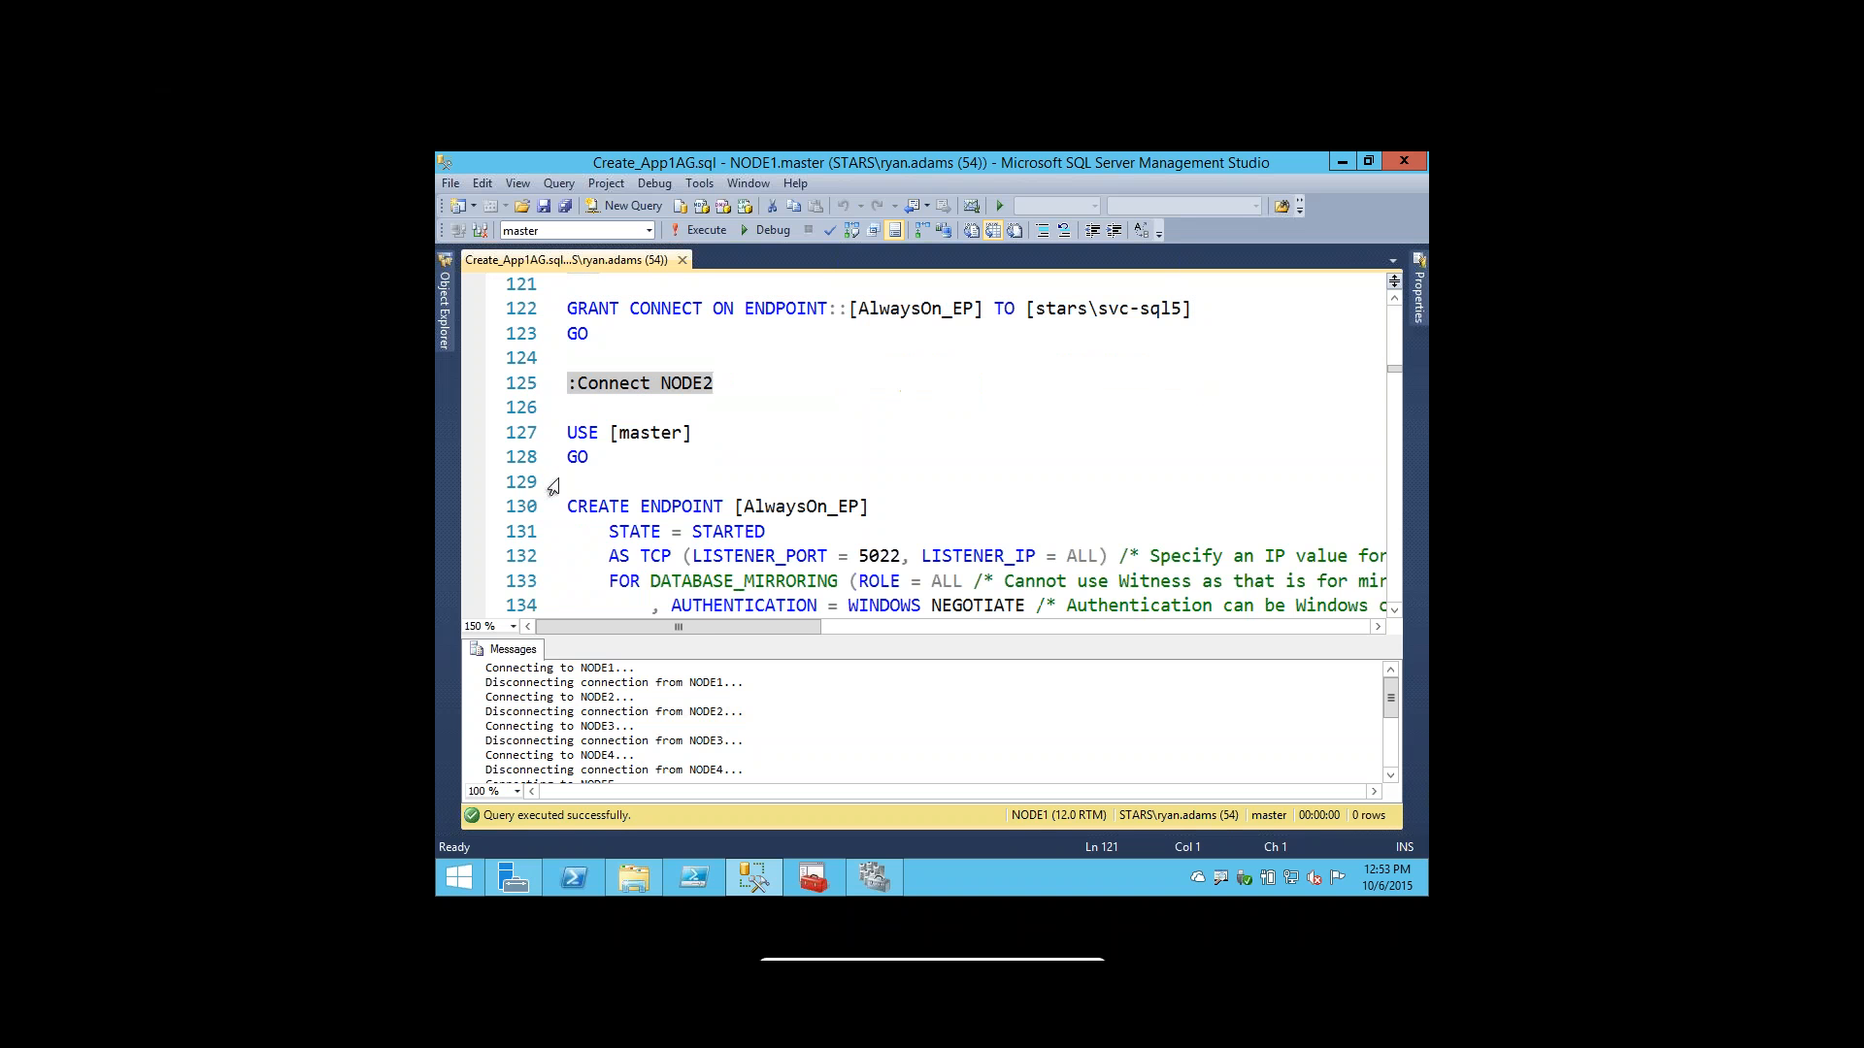
shift+click(553, 458)
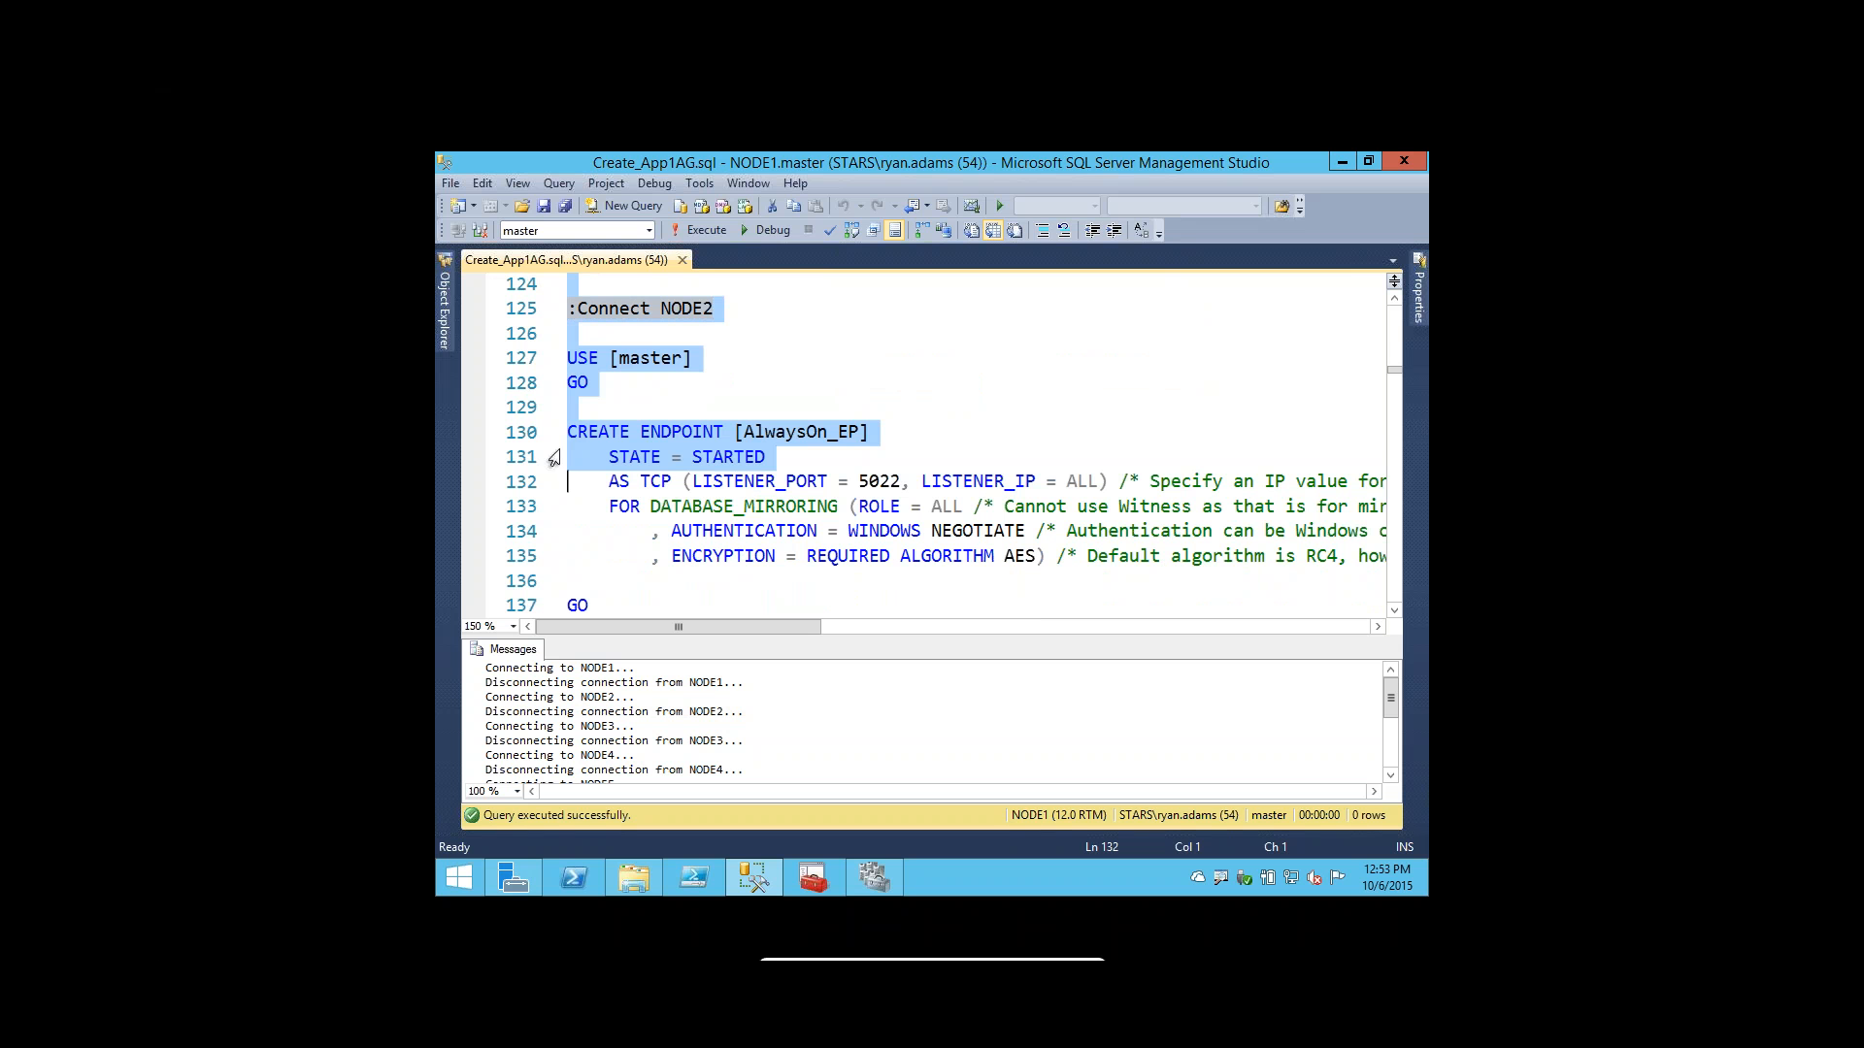
scroll(553, 458, down, 2)
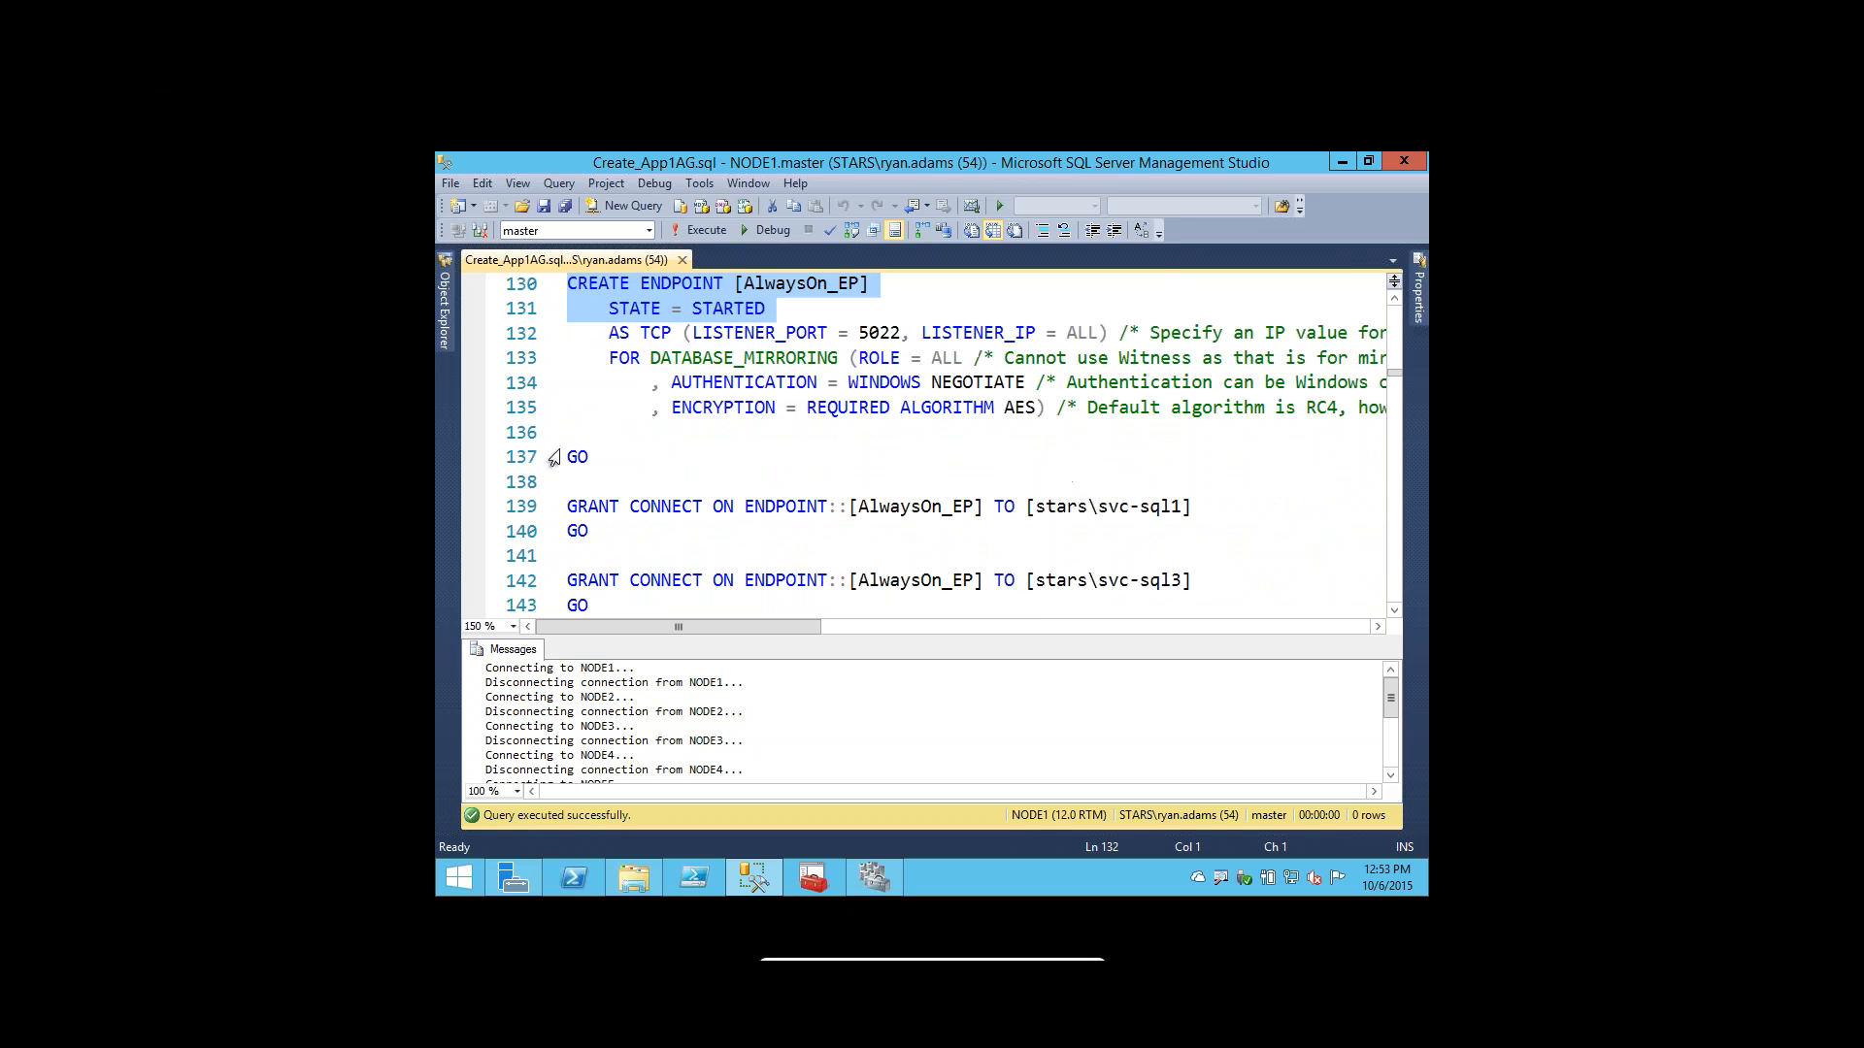
scroll(554, 458, down, 8)
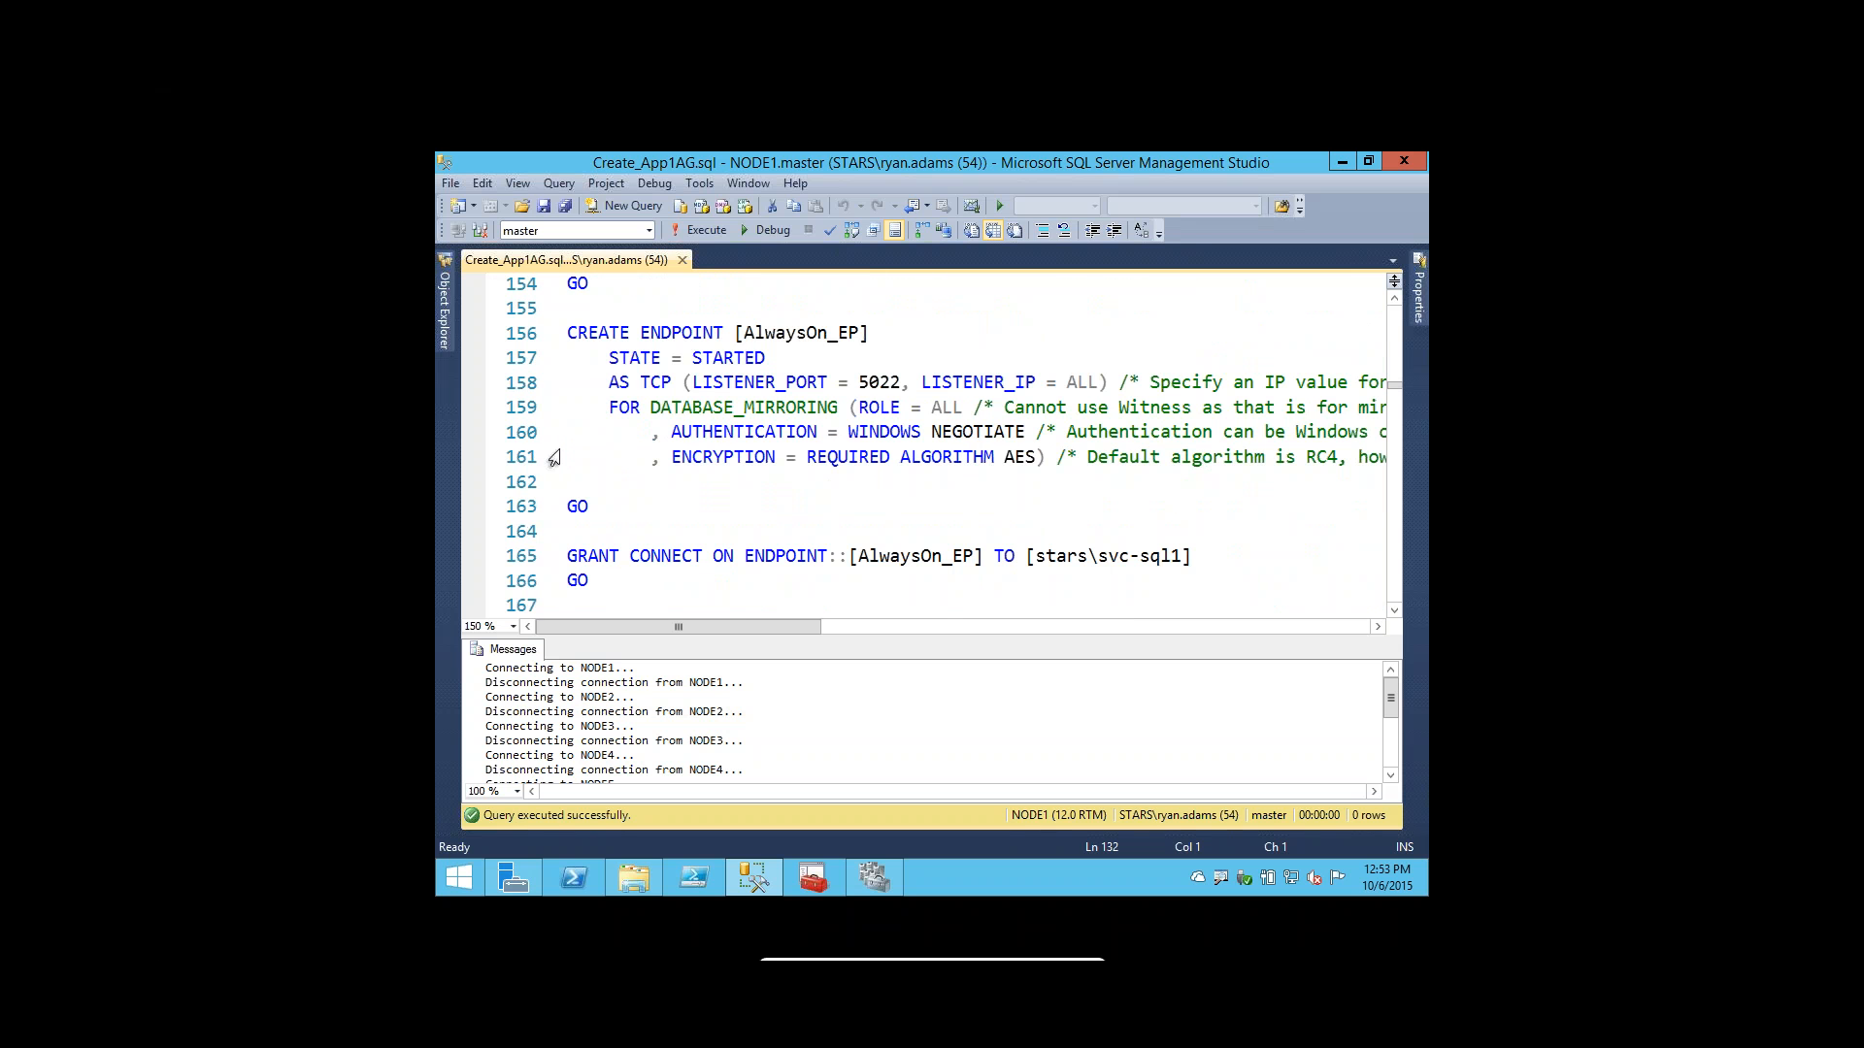
scroll(553, 459, down, 3)
scroll(553, 458, down, 6)
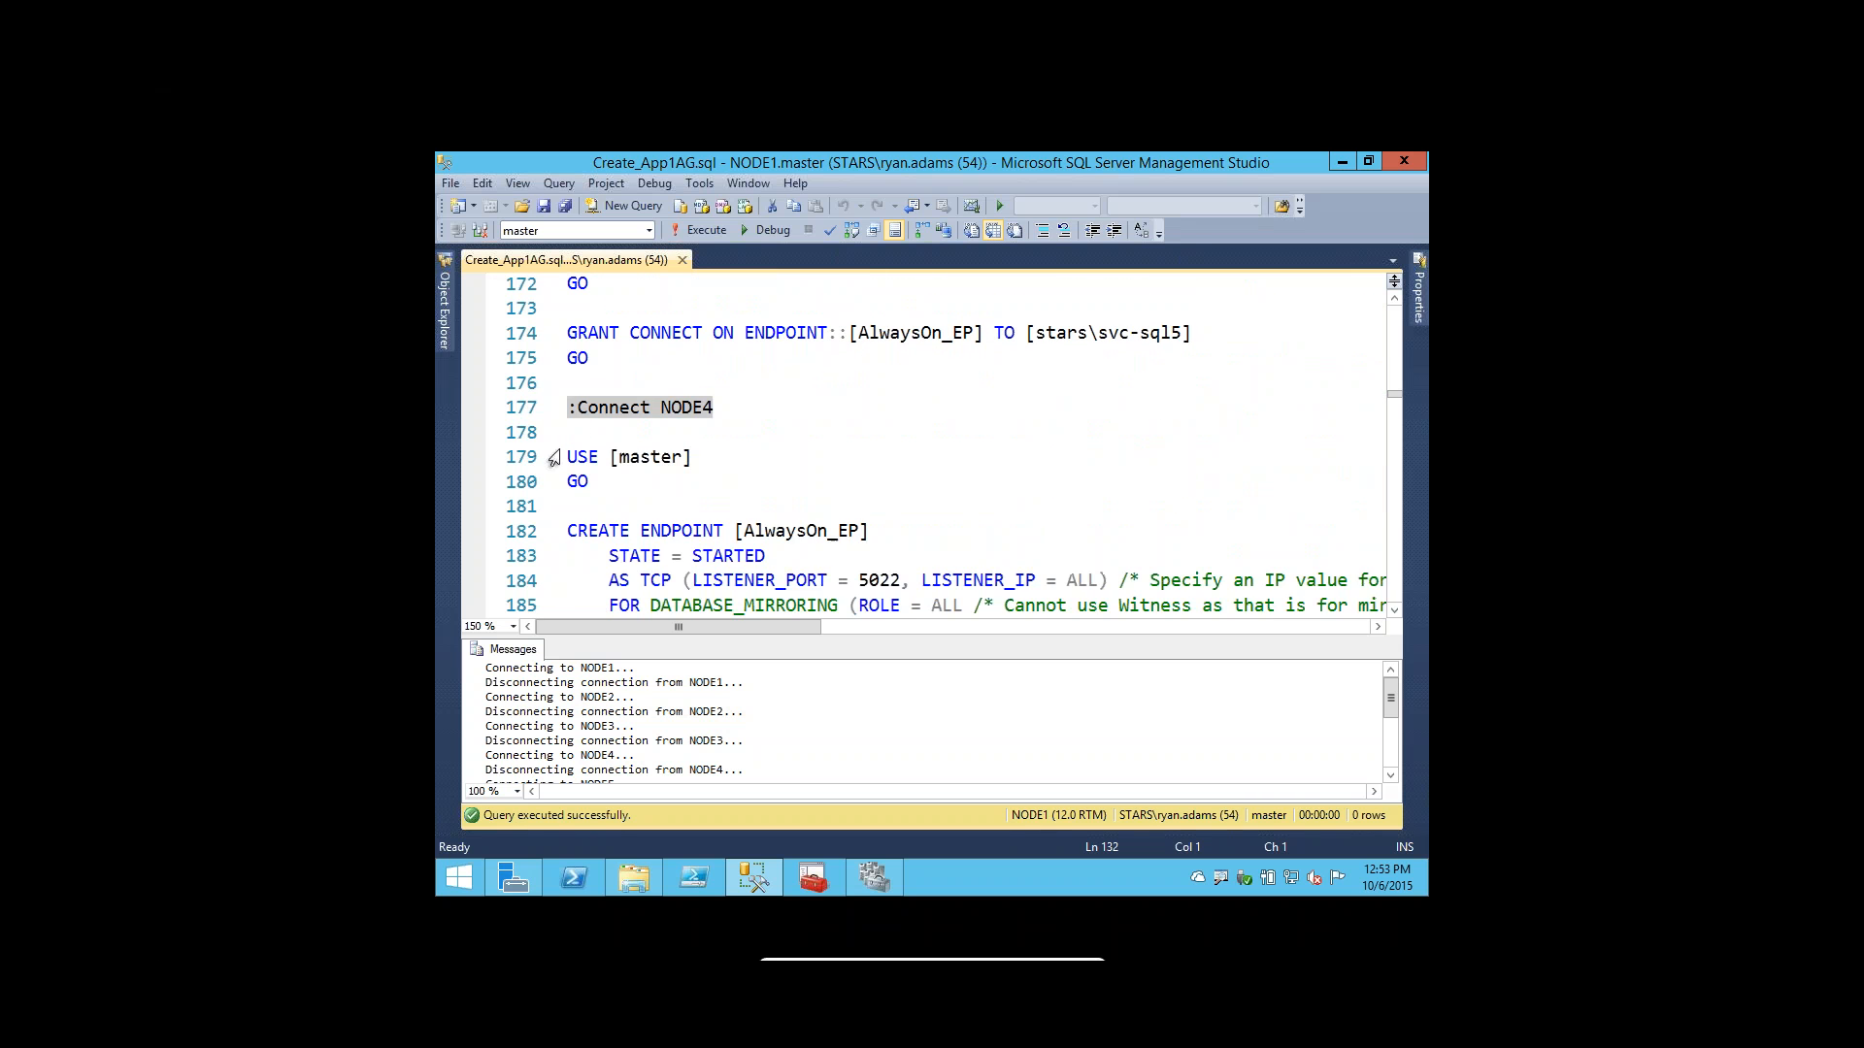
scroll(553, 458, down, 4)
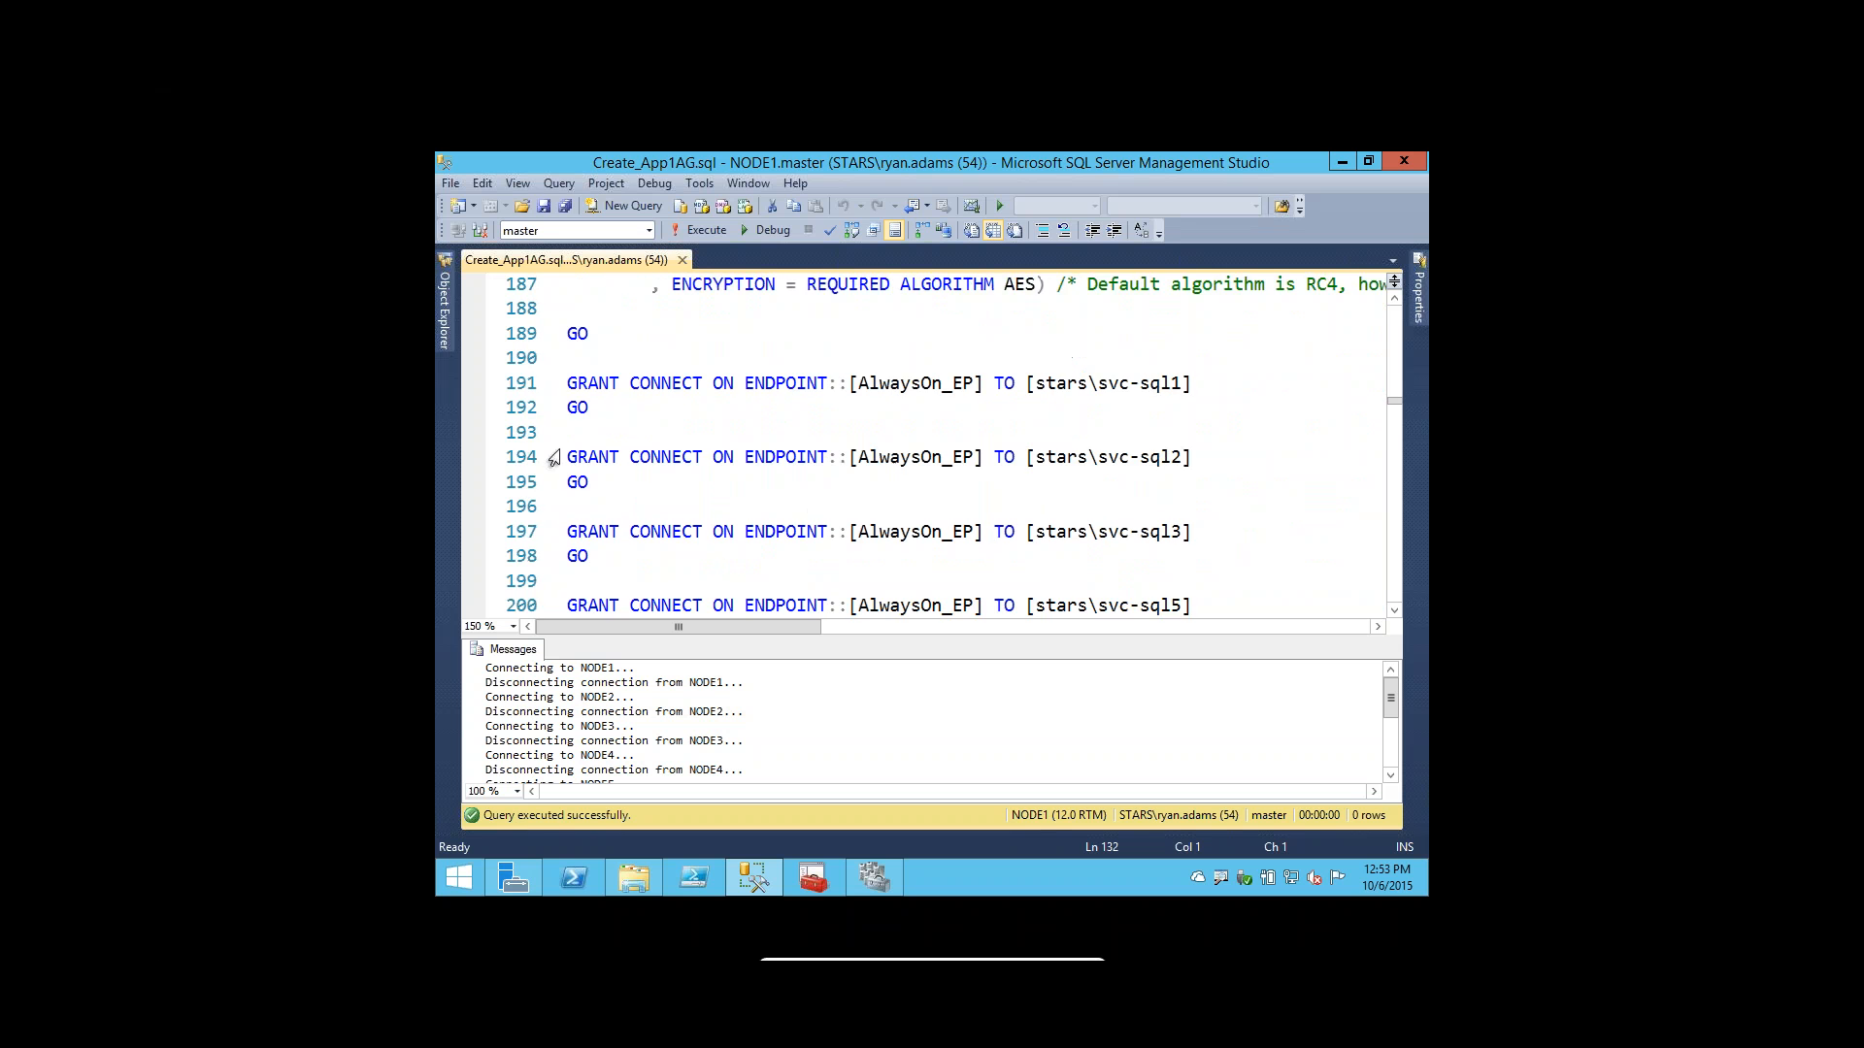
scroll(554, 458, down, 3)
shift+click(553, 458)
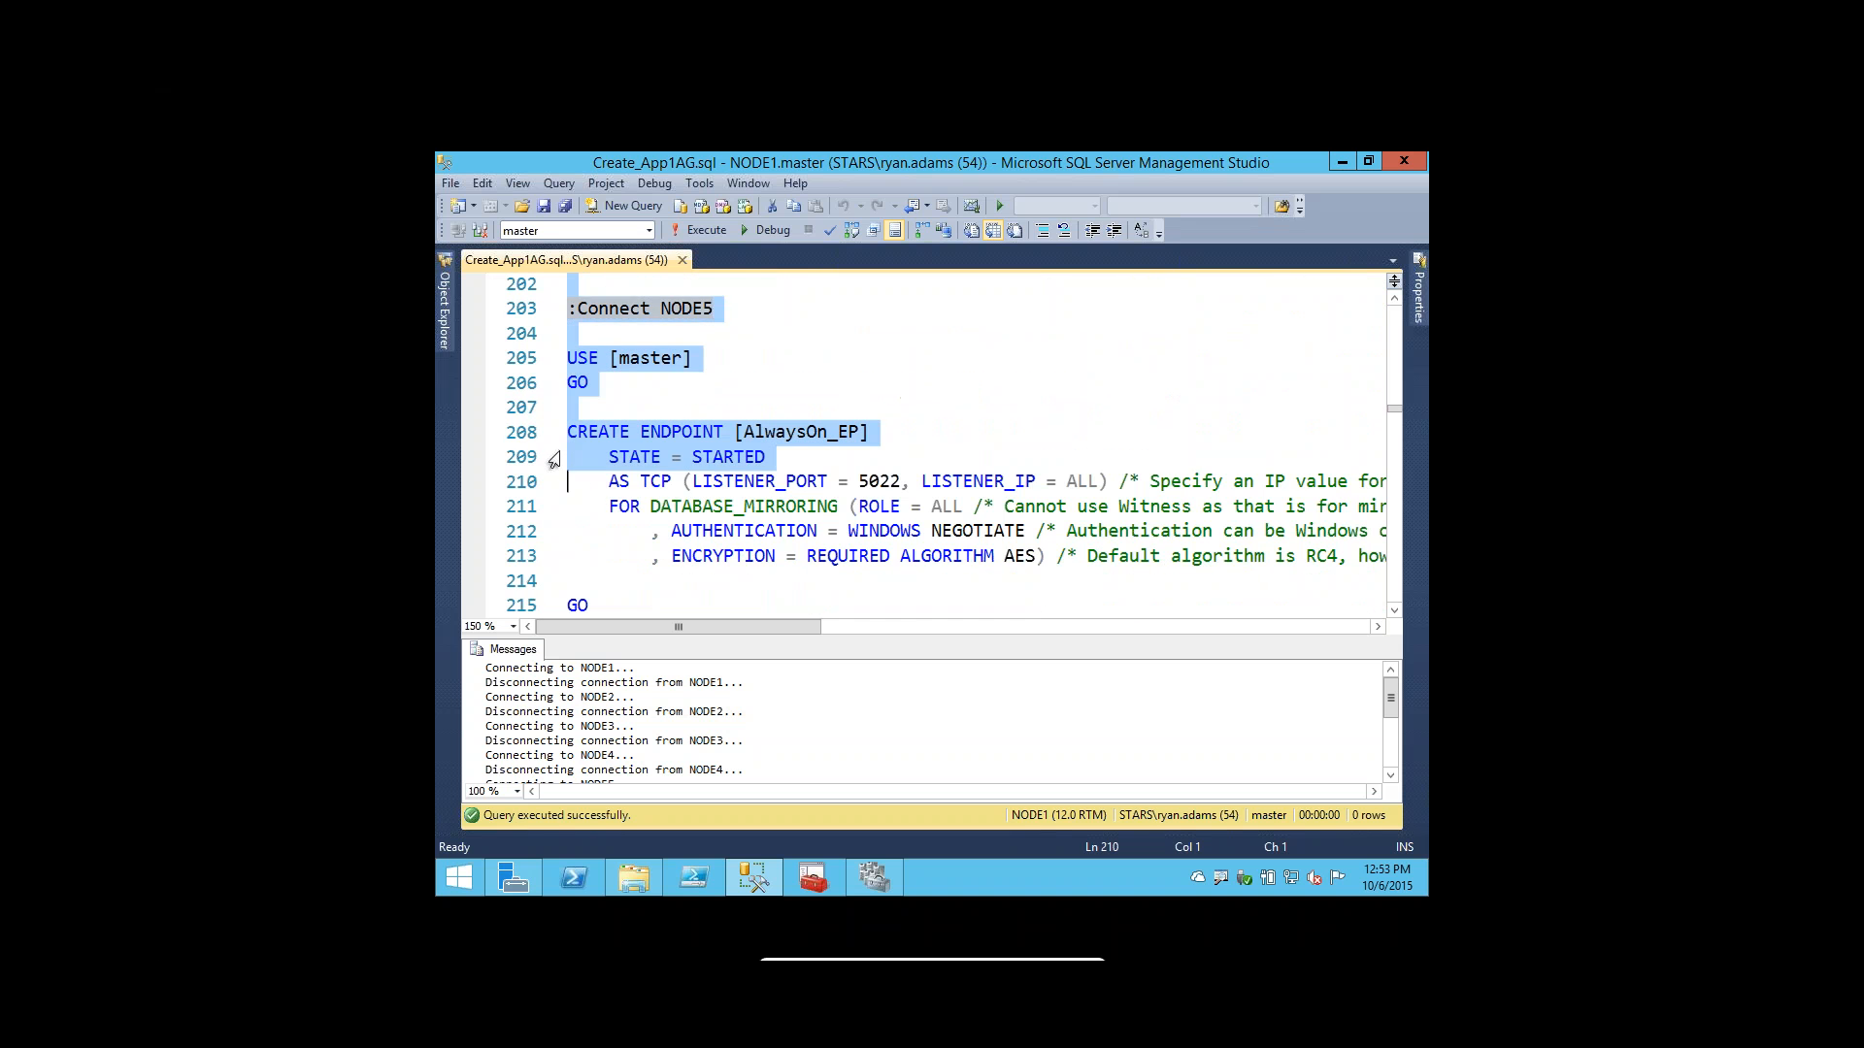
scroll(554, 458, down, 2)
scroll(553, 458, down, 2)
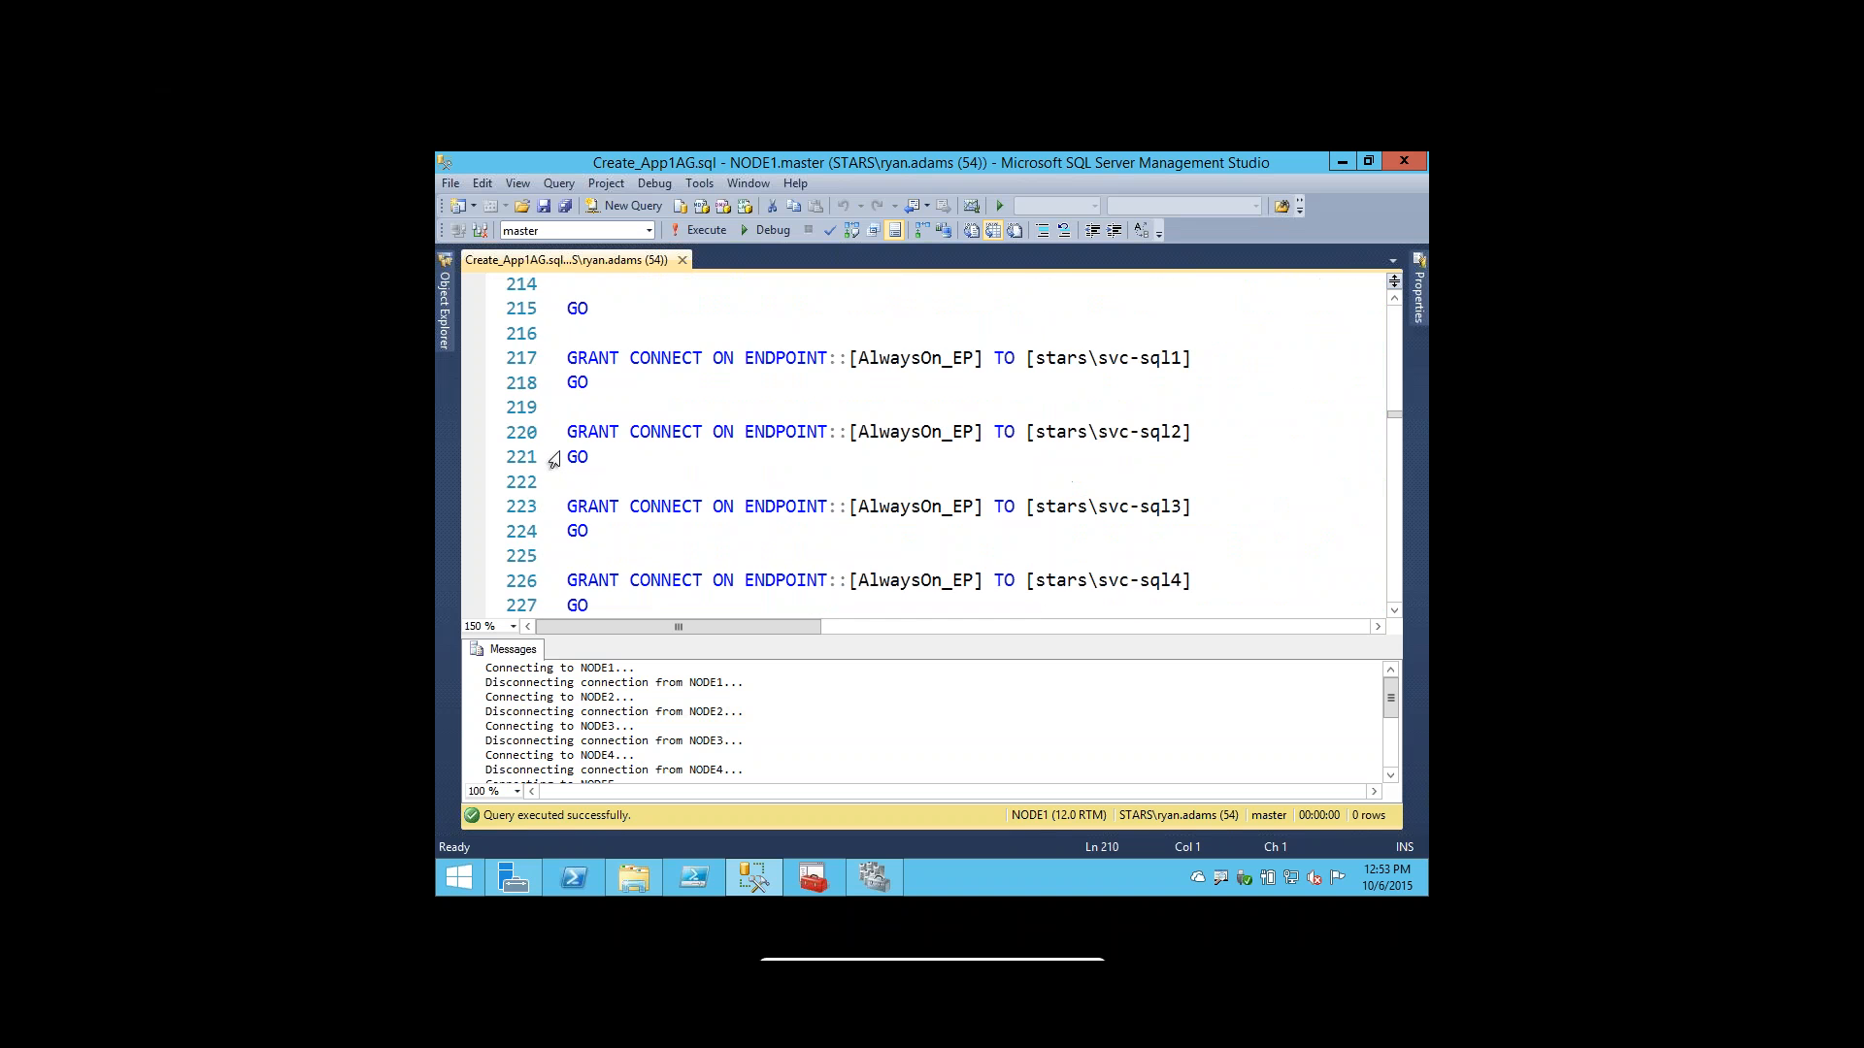
scroll(553, 458, down, 1)
drag(553, 458, 551, 533)
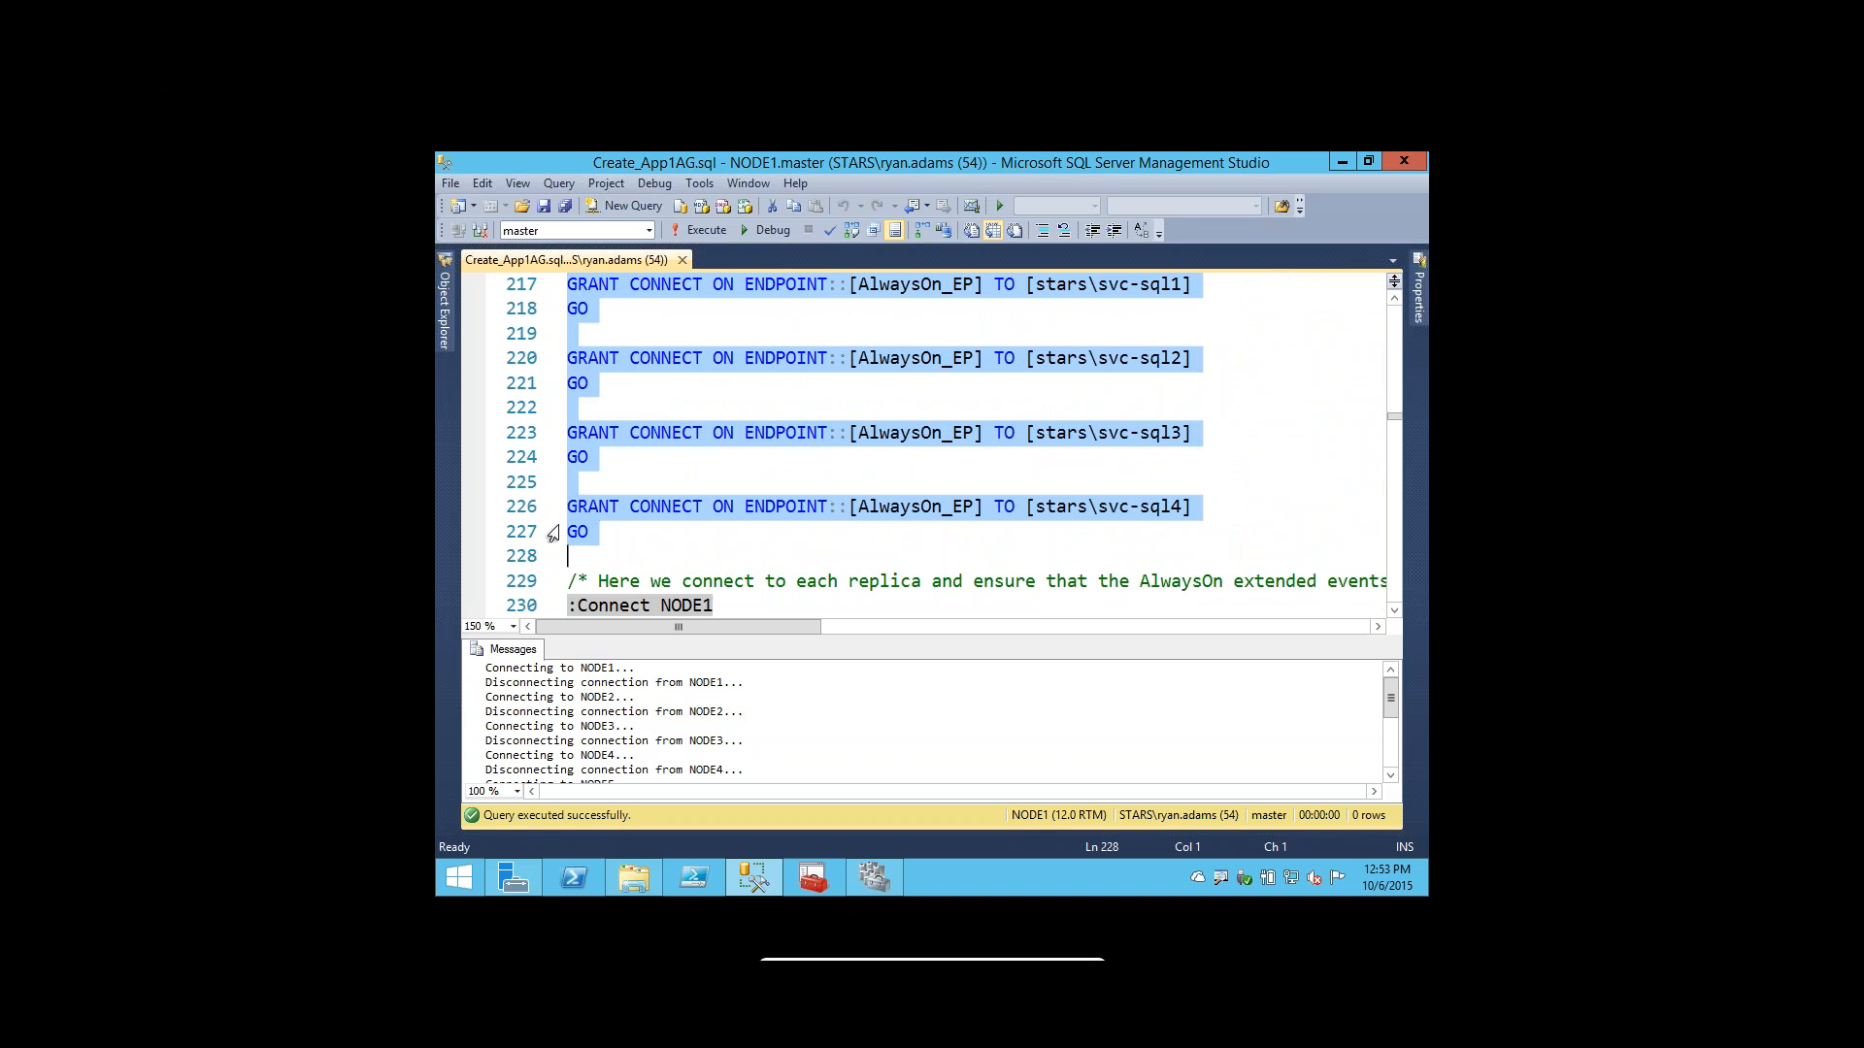
click(706, 230)
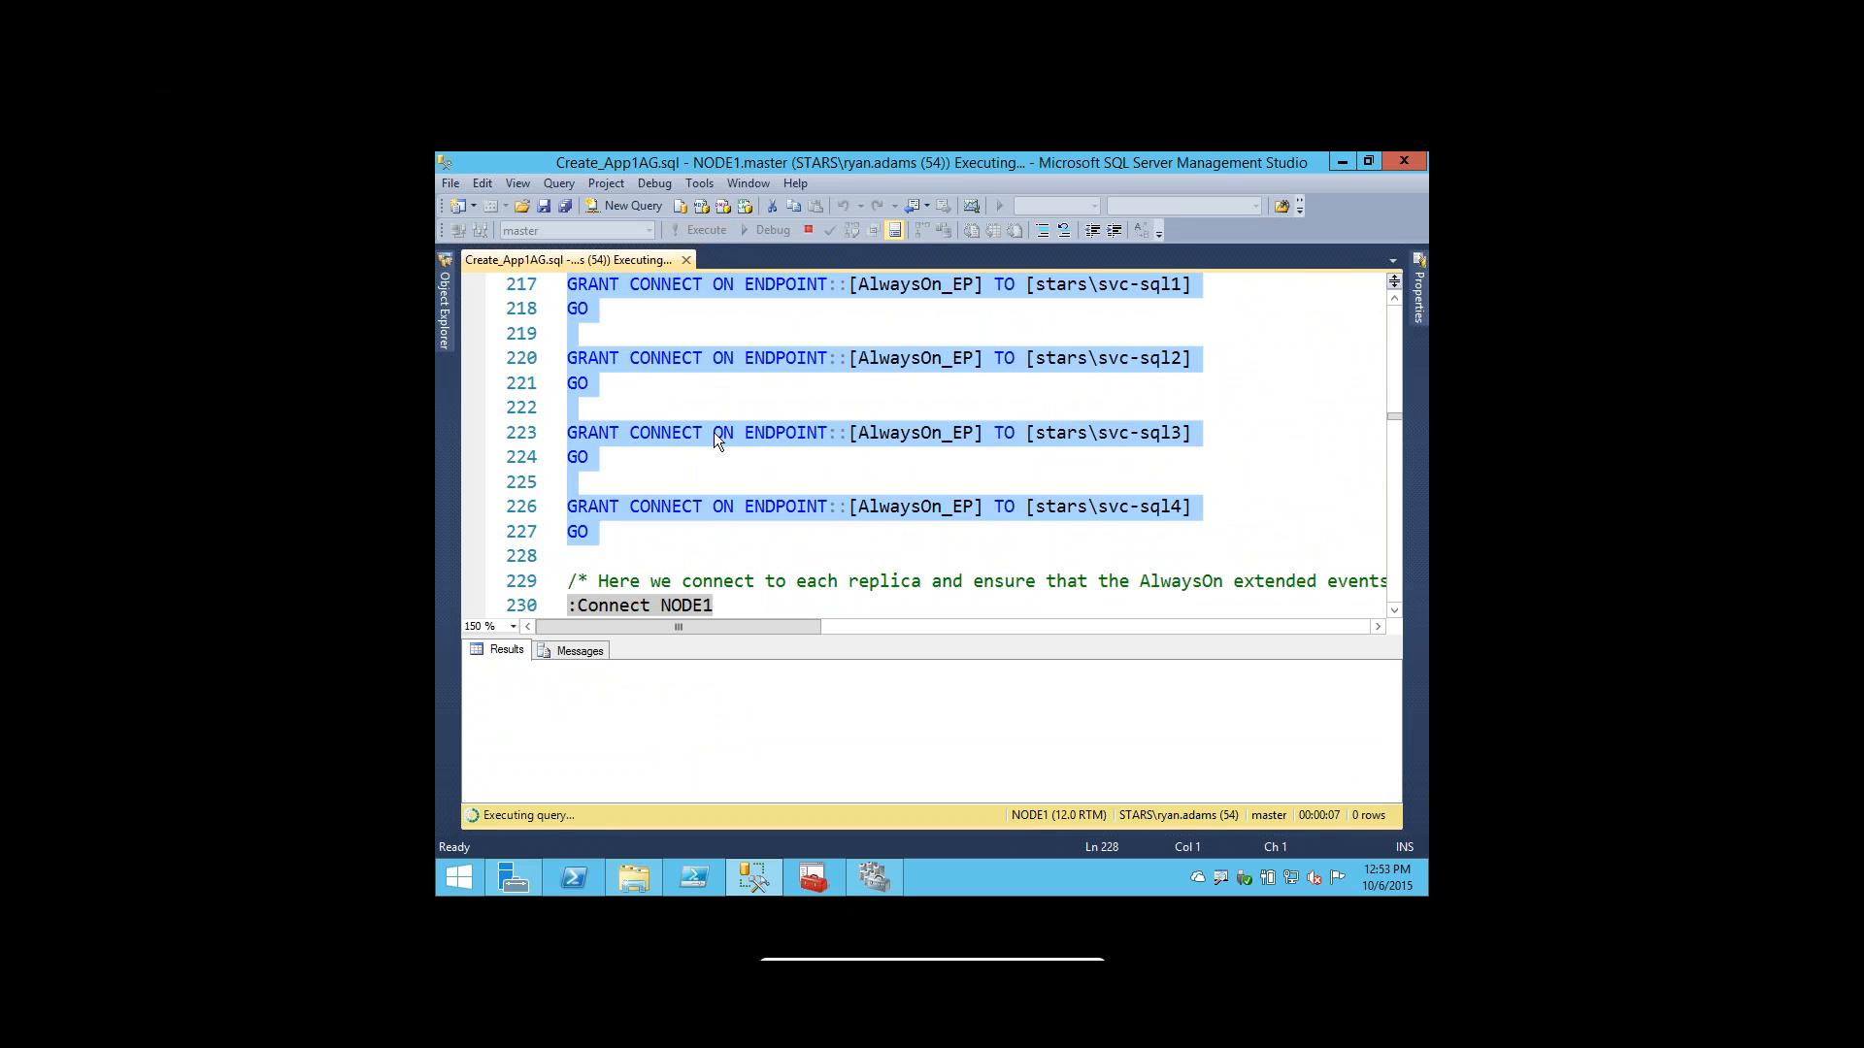
Review the script's AlwaysOn_health section, and expand NODE1's Management, Extended Events and Sessions folders to check that session's state.
scroll(713, 433, down, 1)
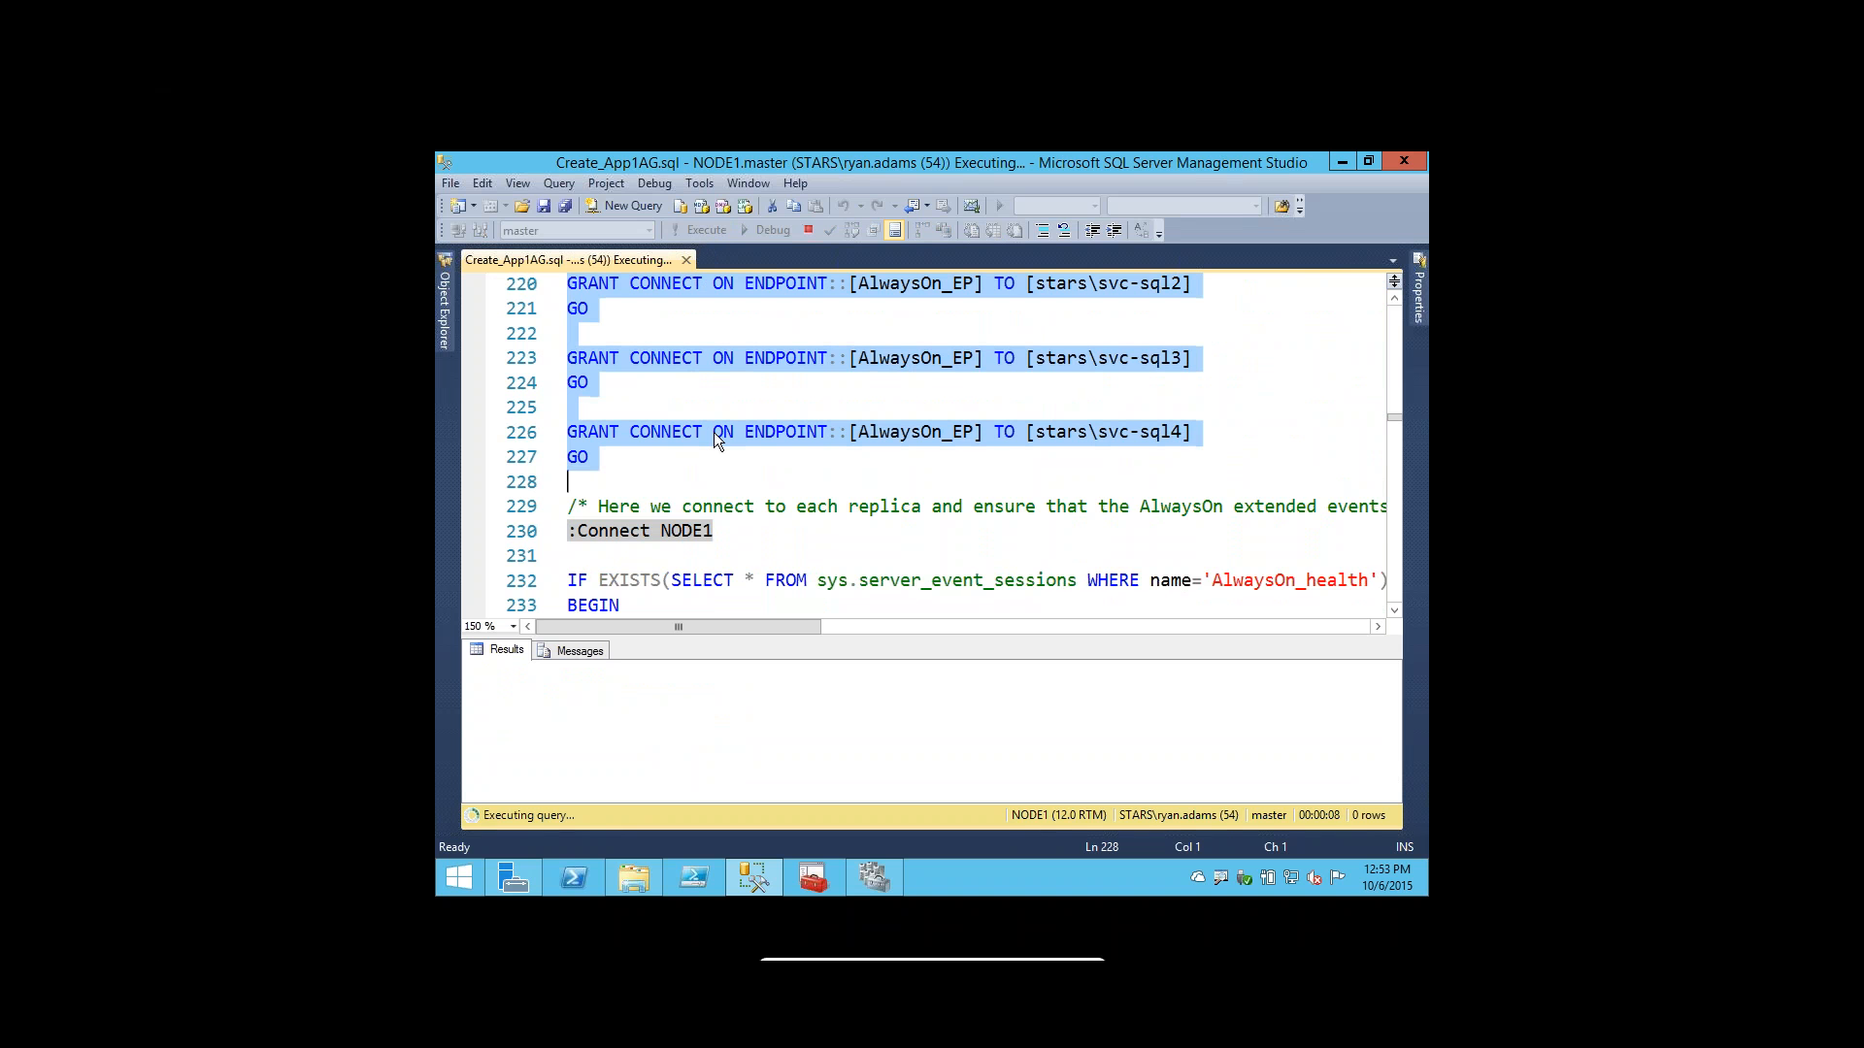
scroll(713, 433, down, 1)
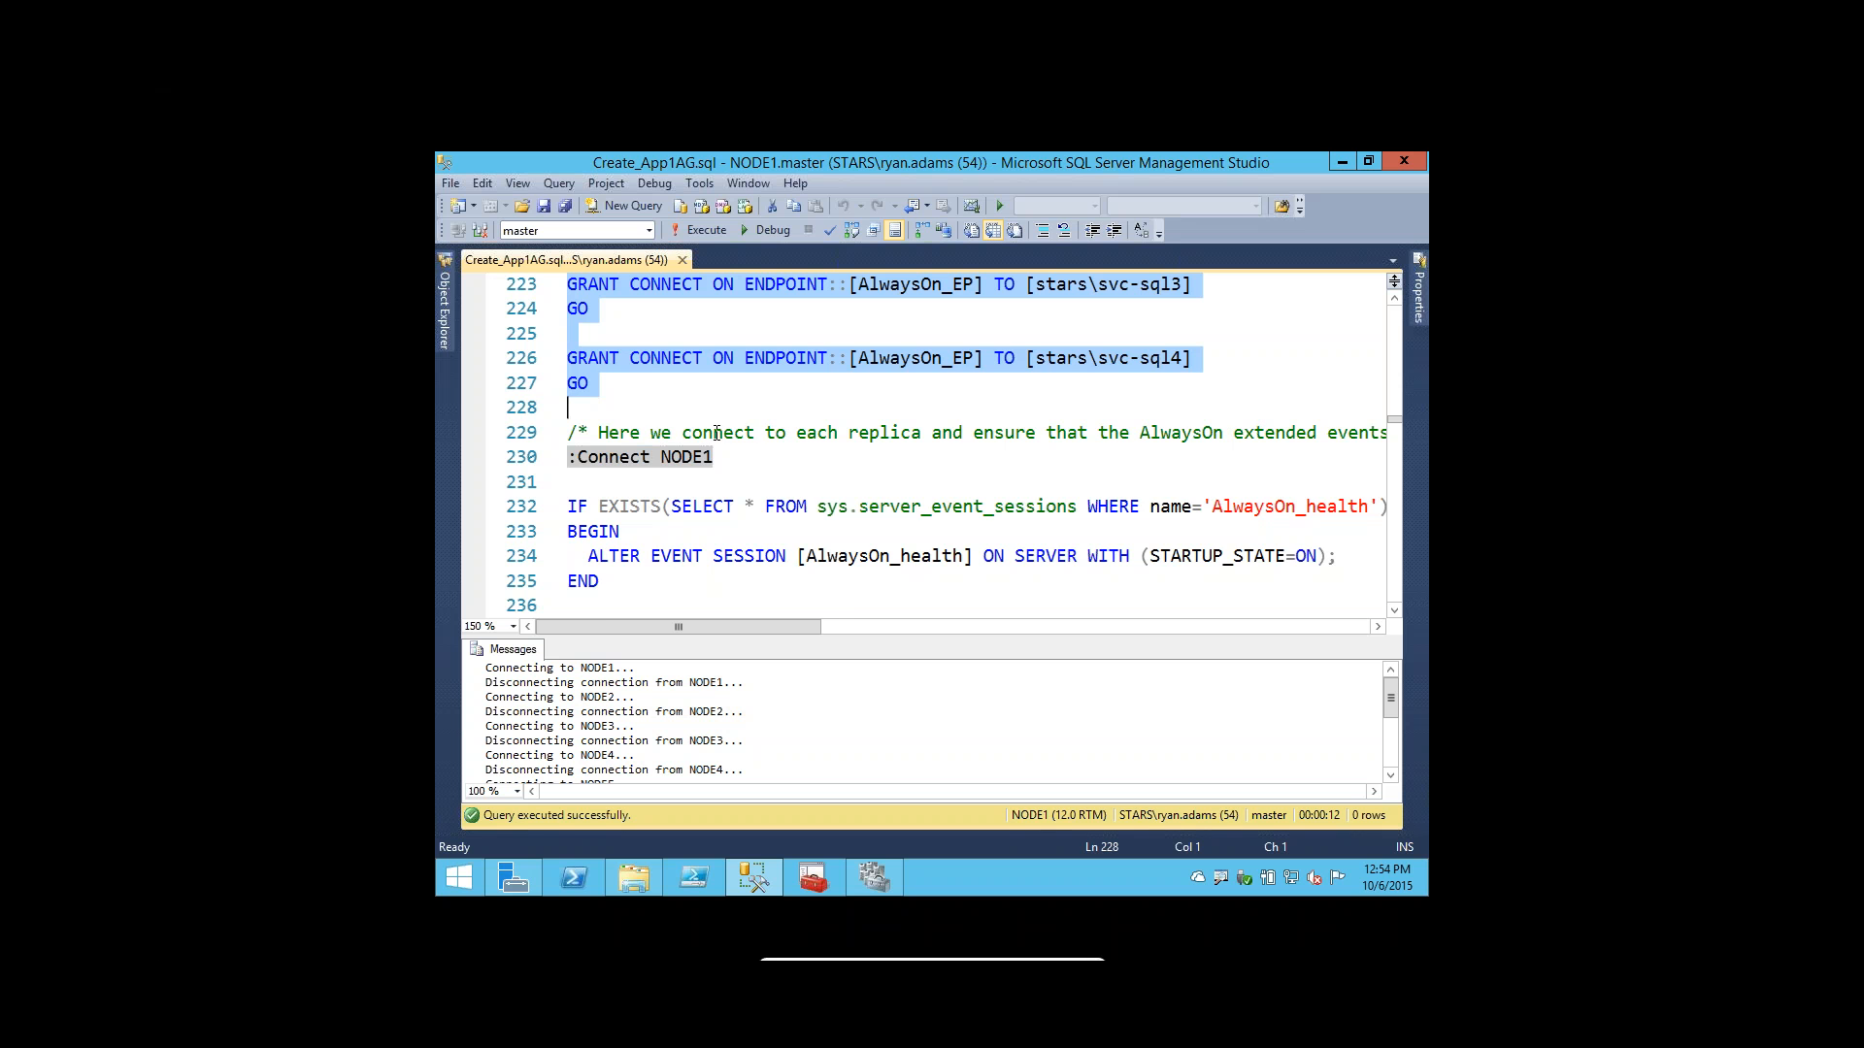
scroll(717, 433, down, 1)
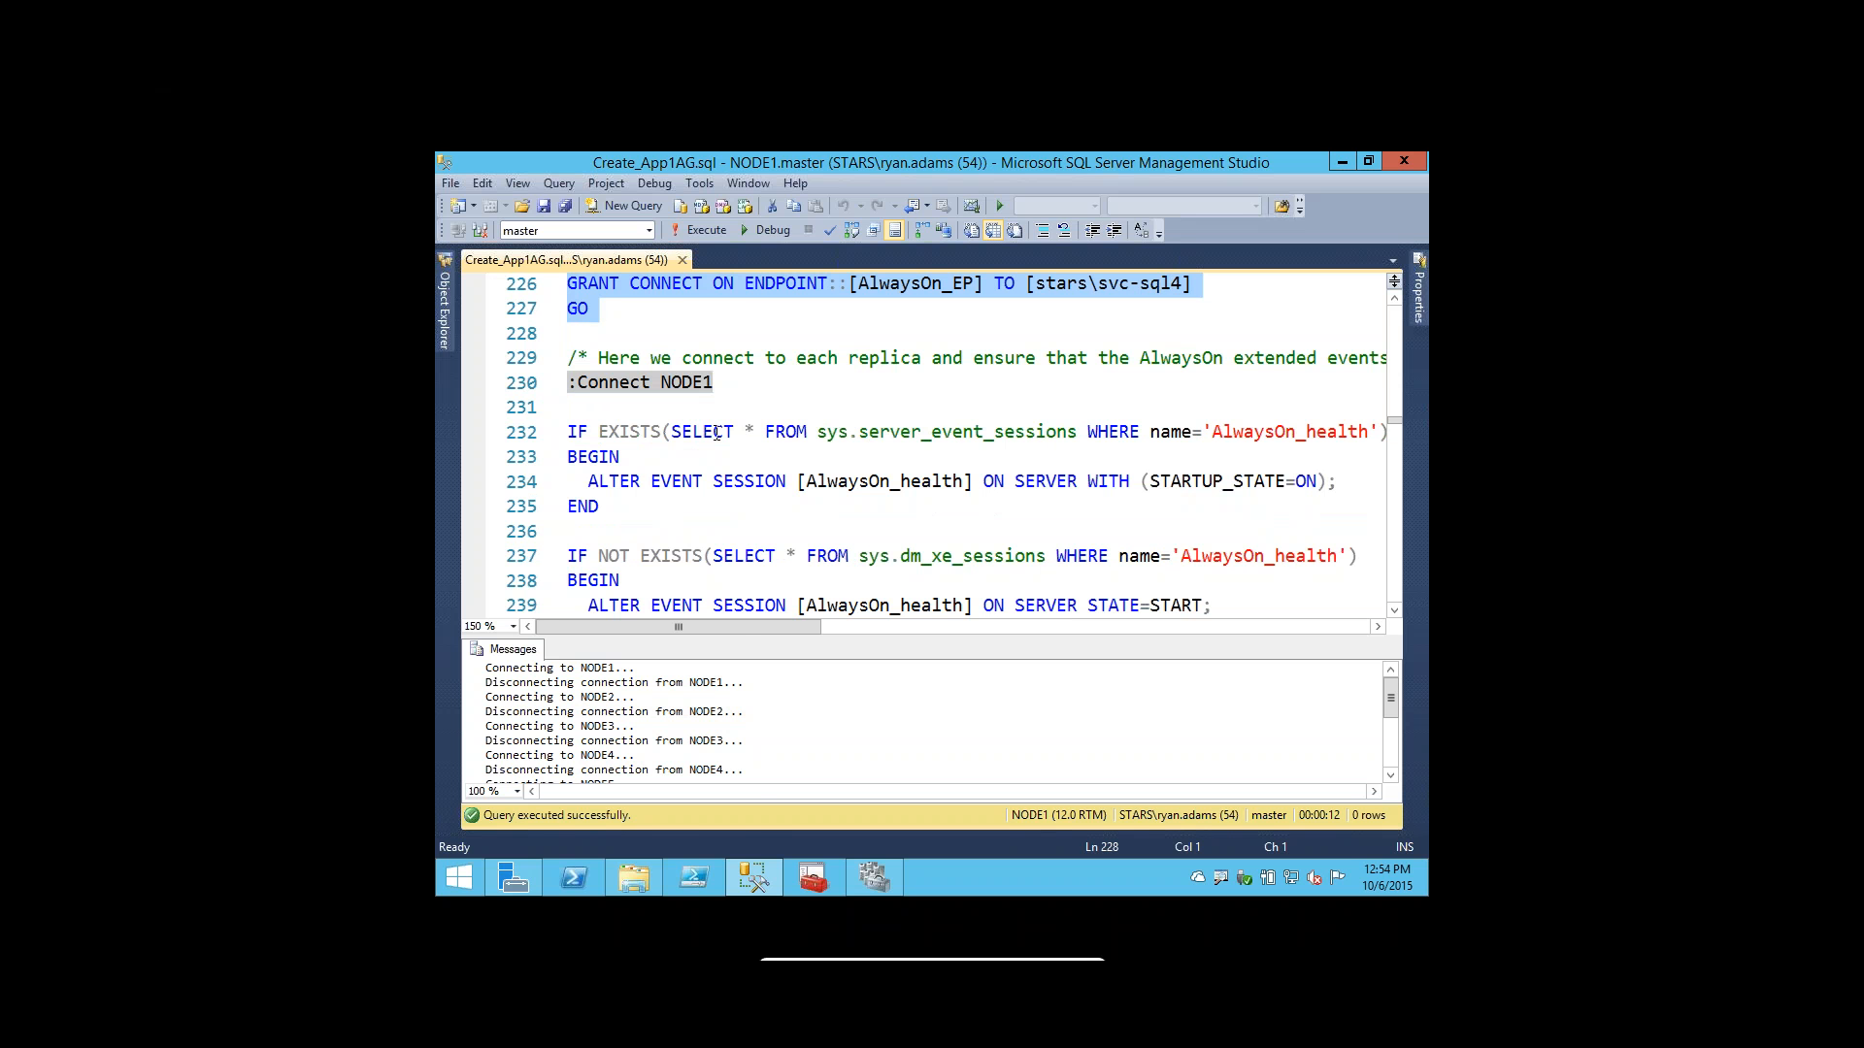
click(447, 306)
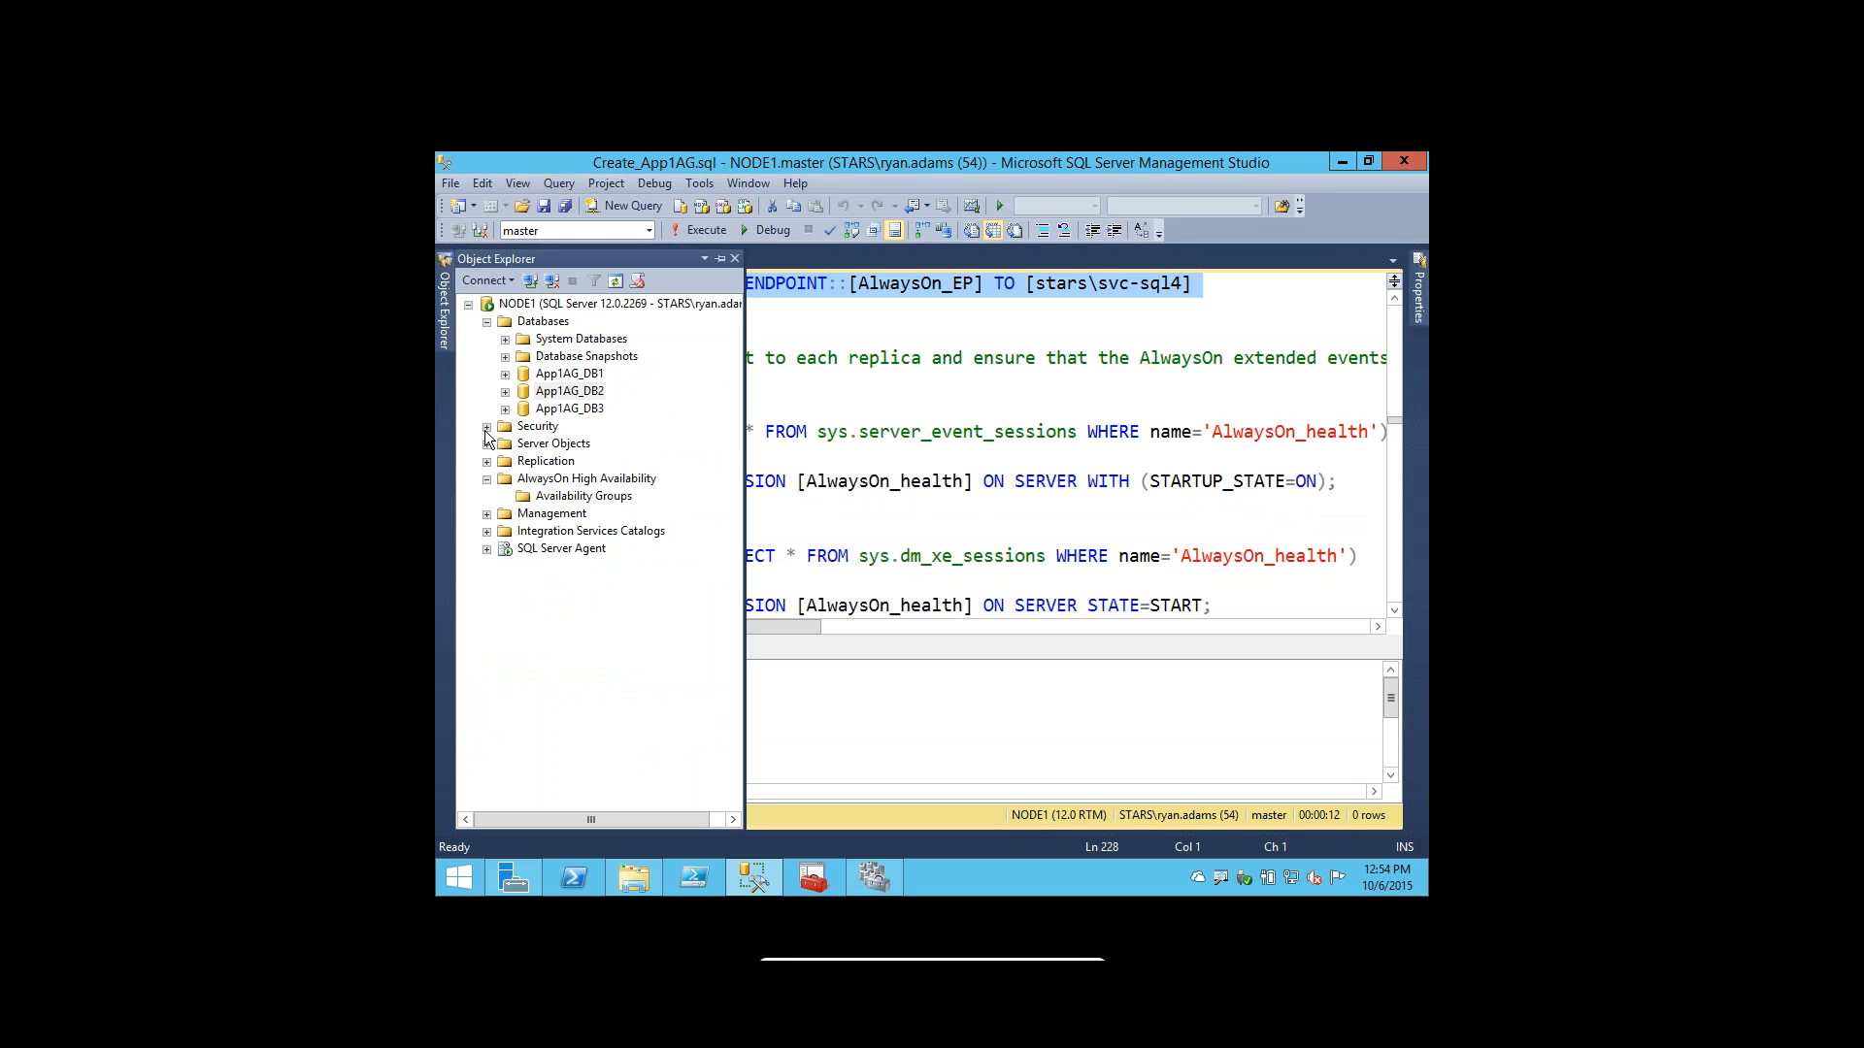
click(487, 513)
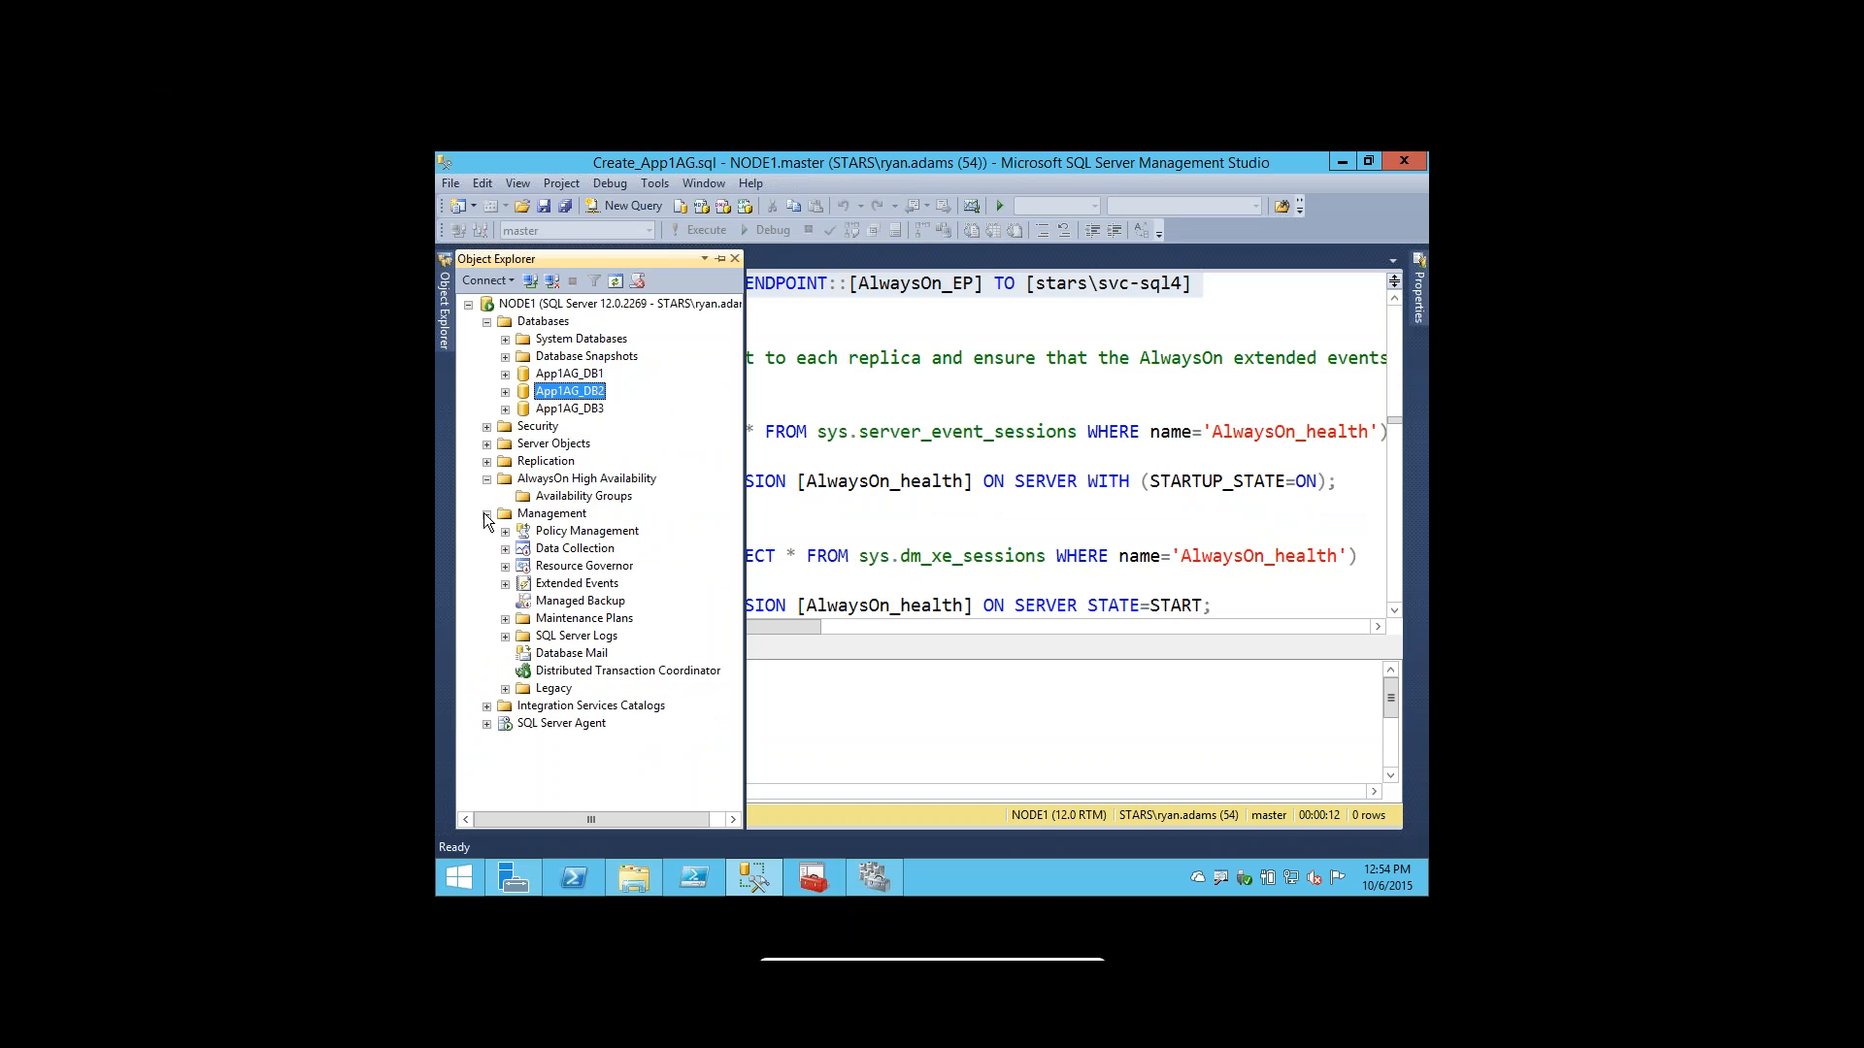
click(505, 584)
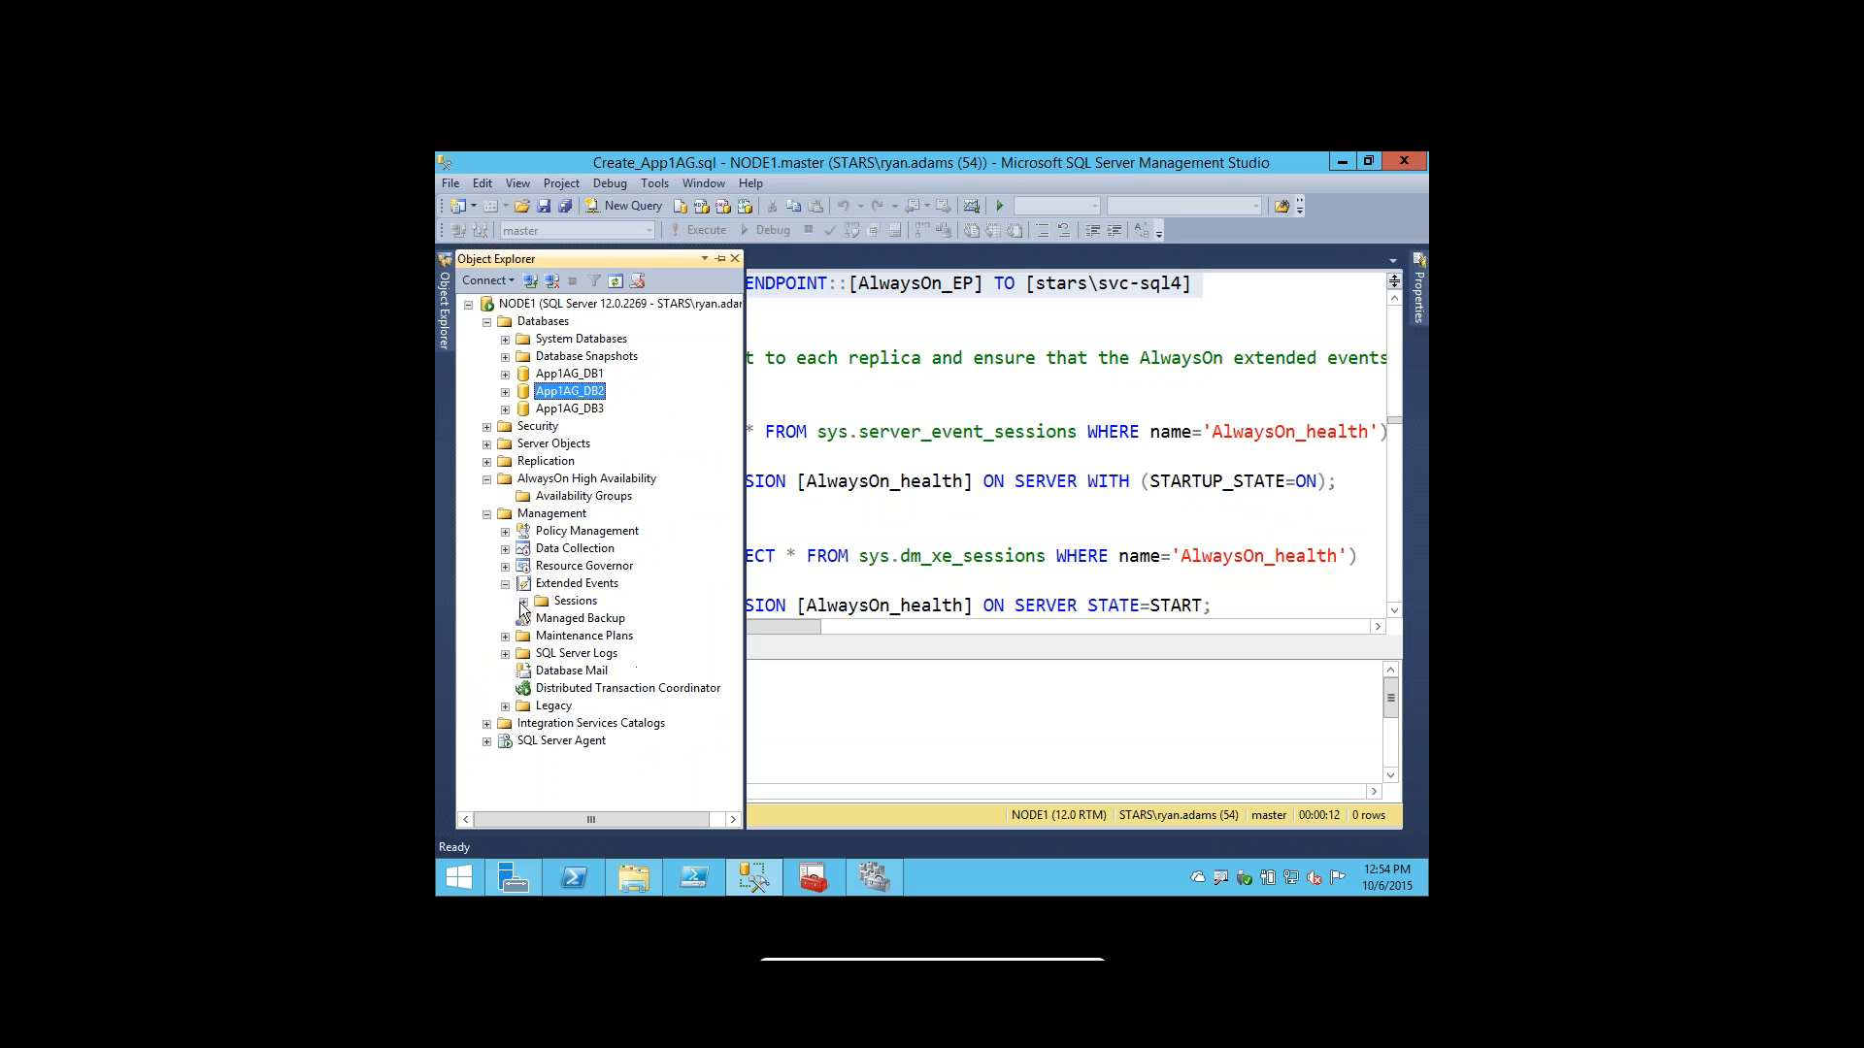
click(523, 603)
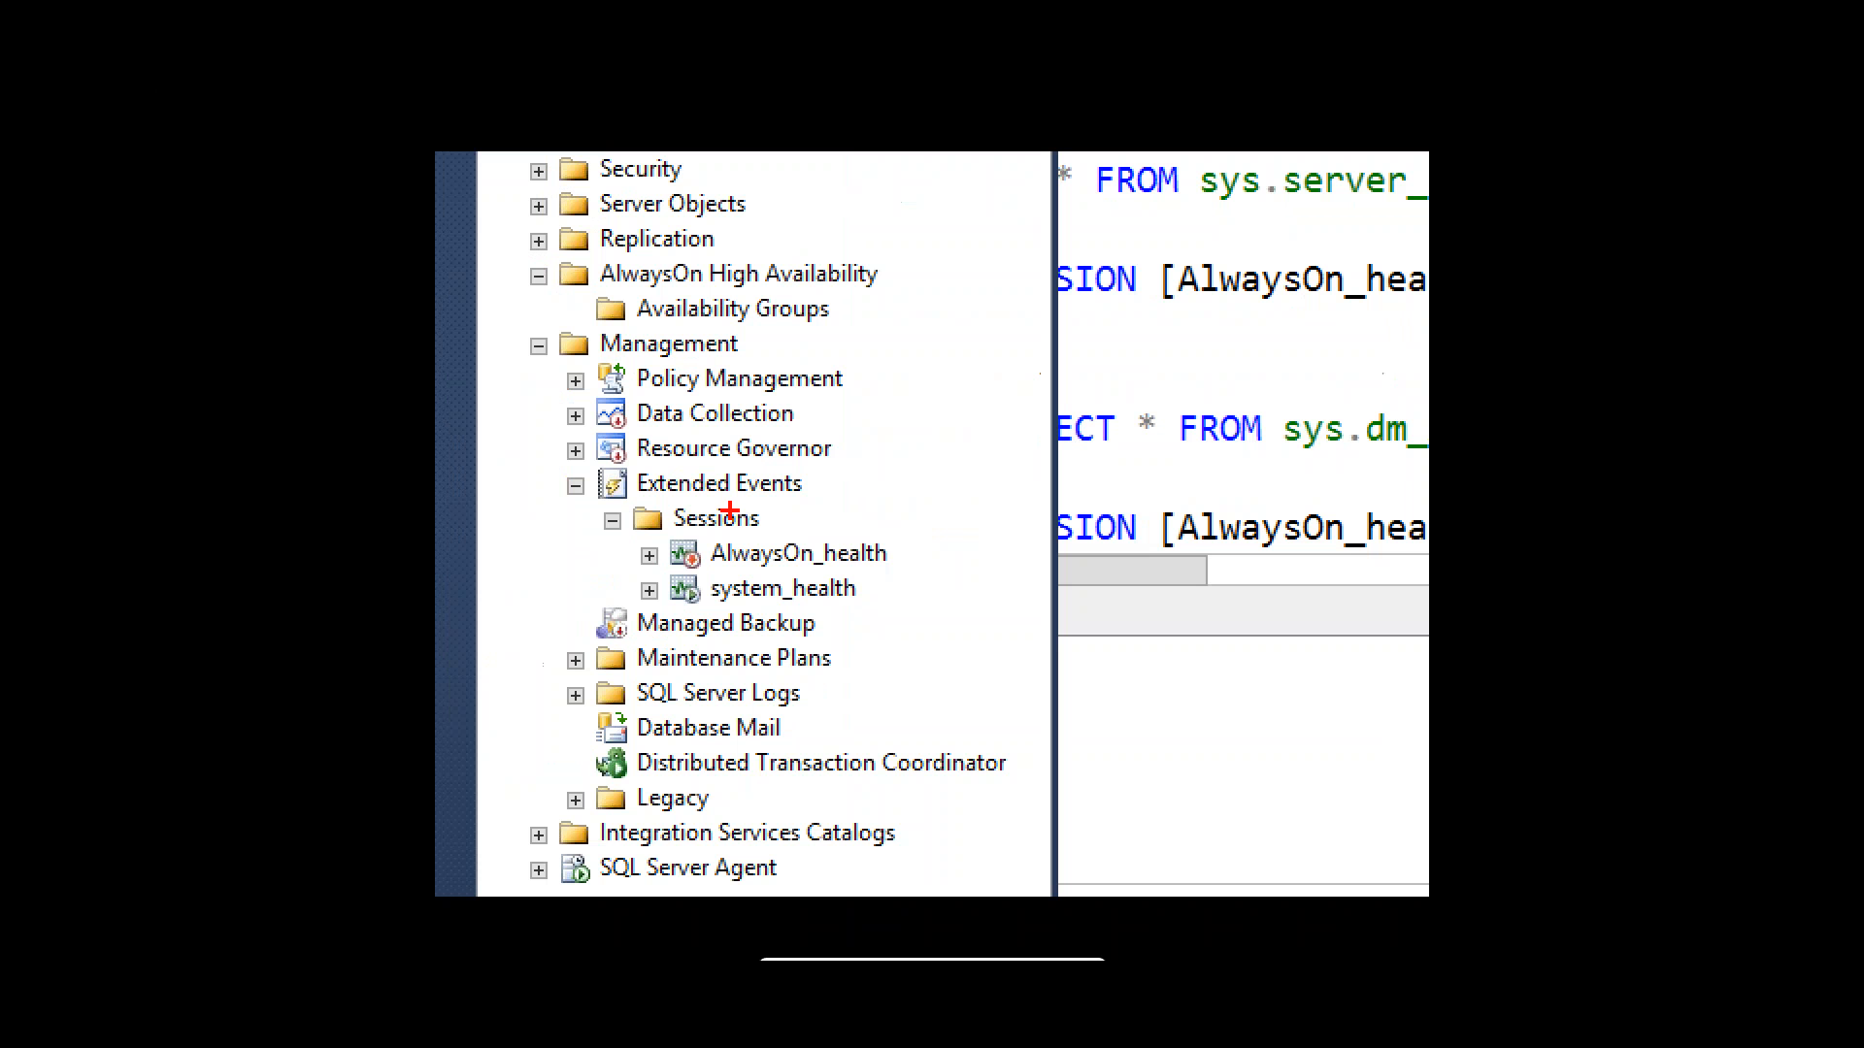
mouse_move(626, 532)
mouse_down()
mouse_move(629, 585)
mouse_move(918, 574)
mouse_up()
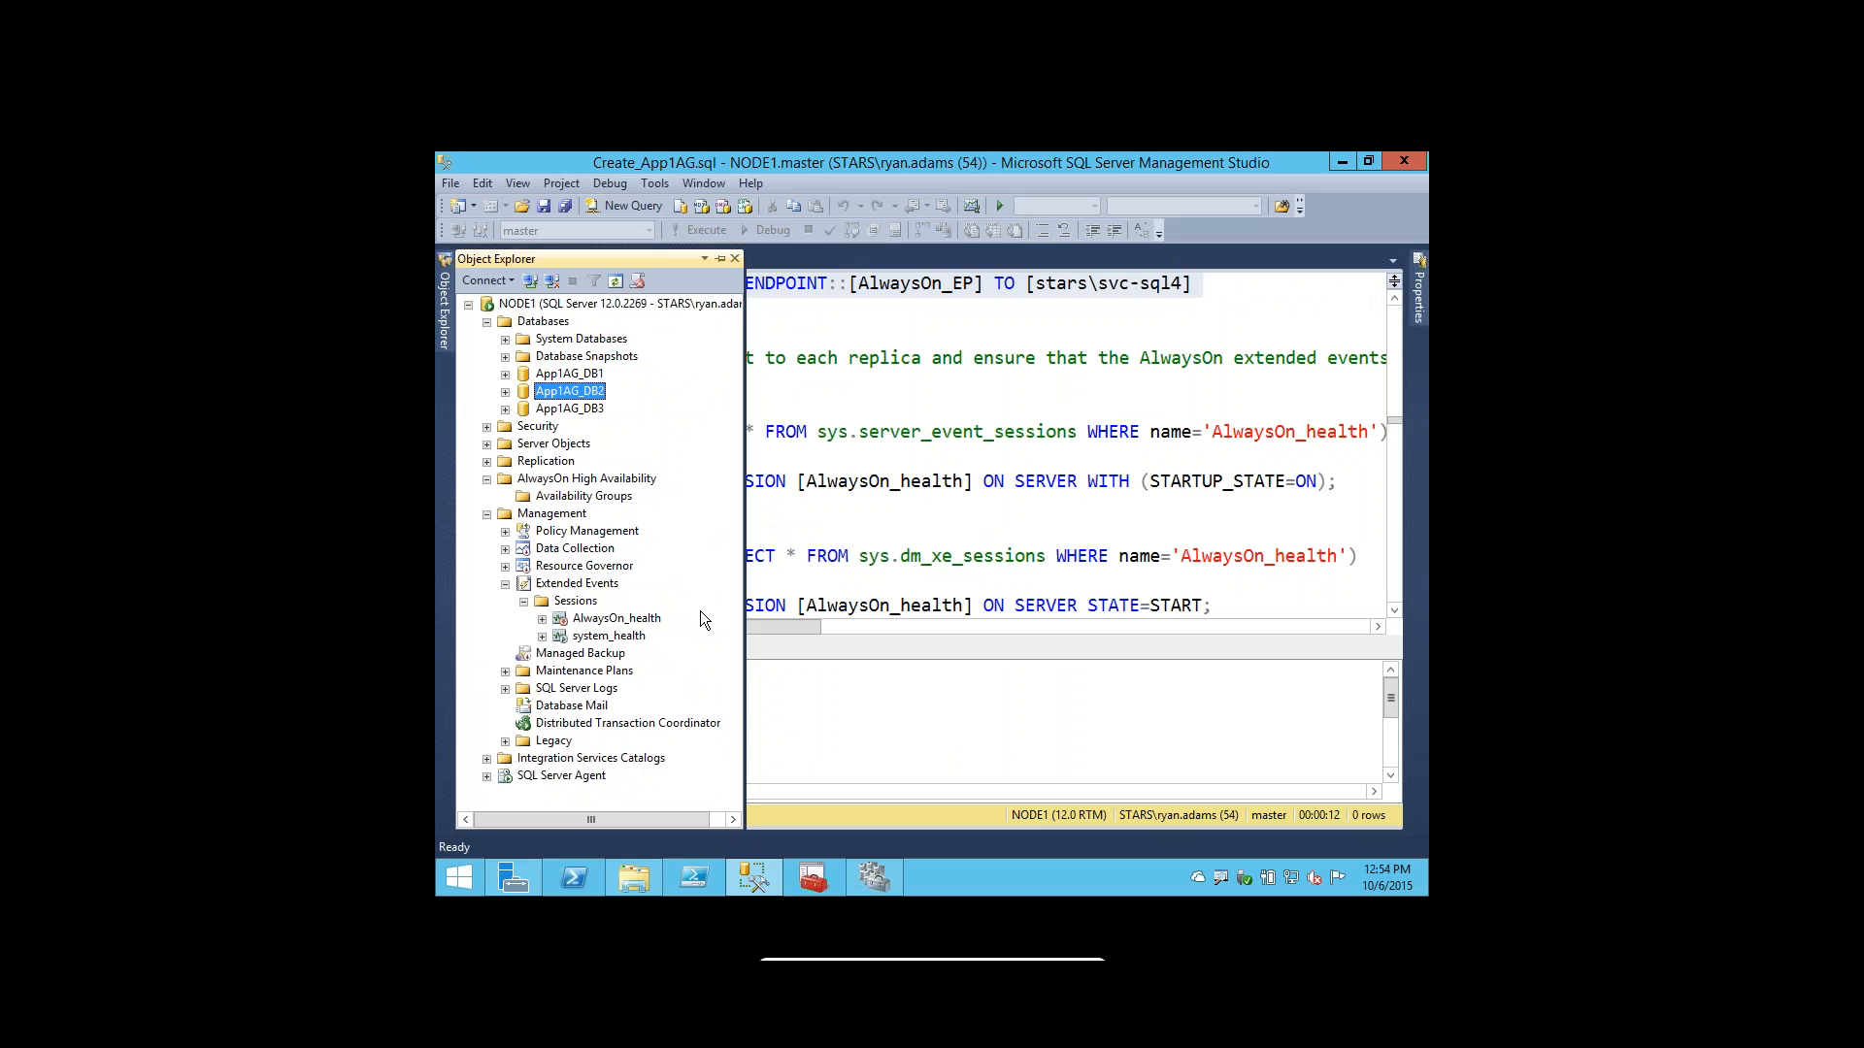
click(843, 482)
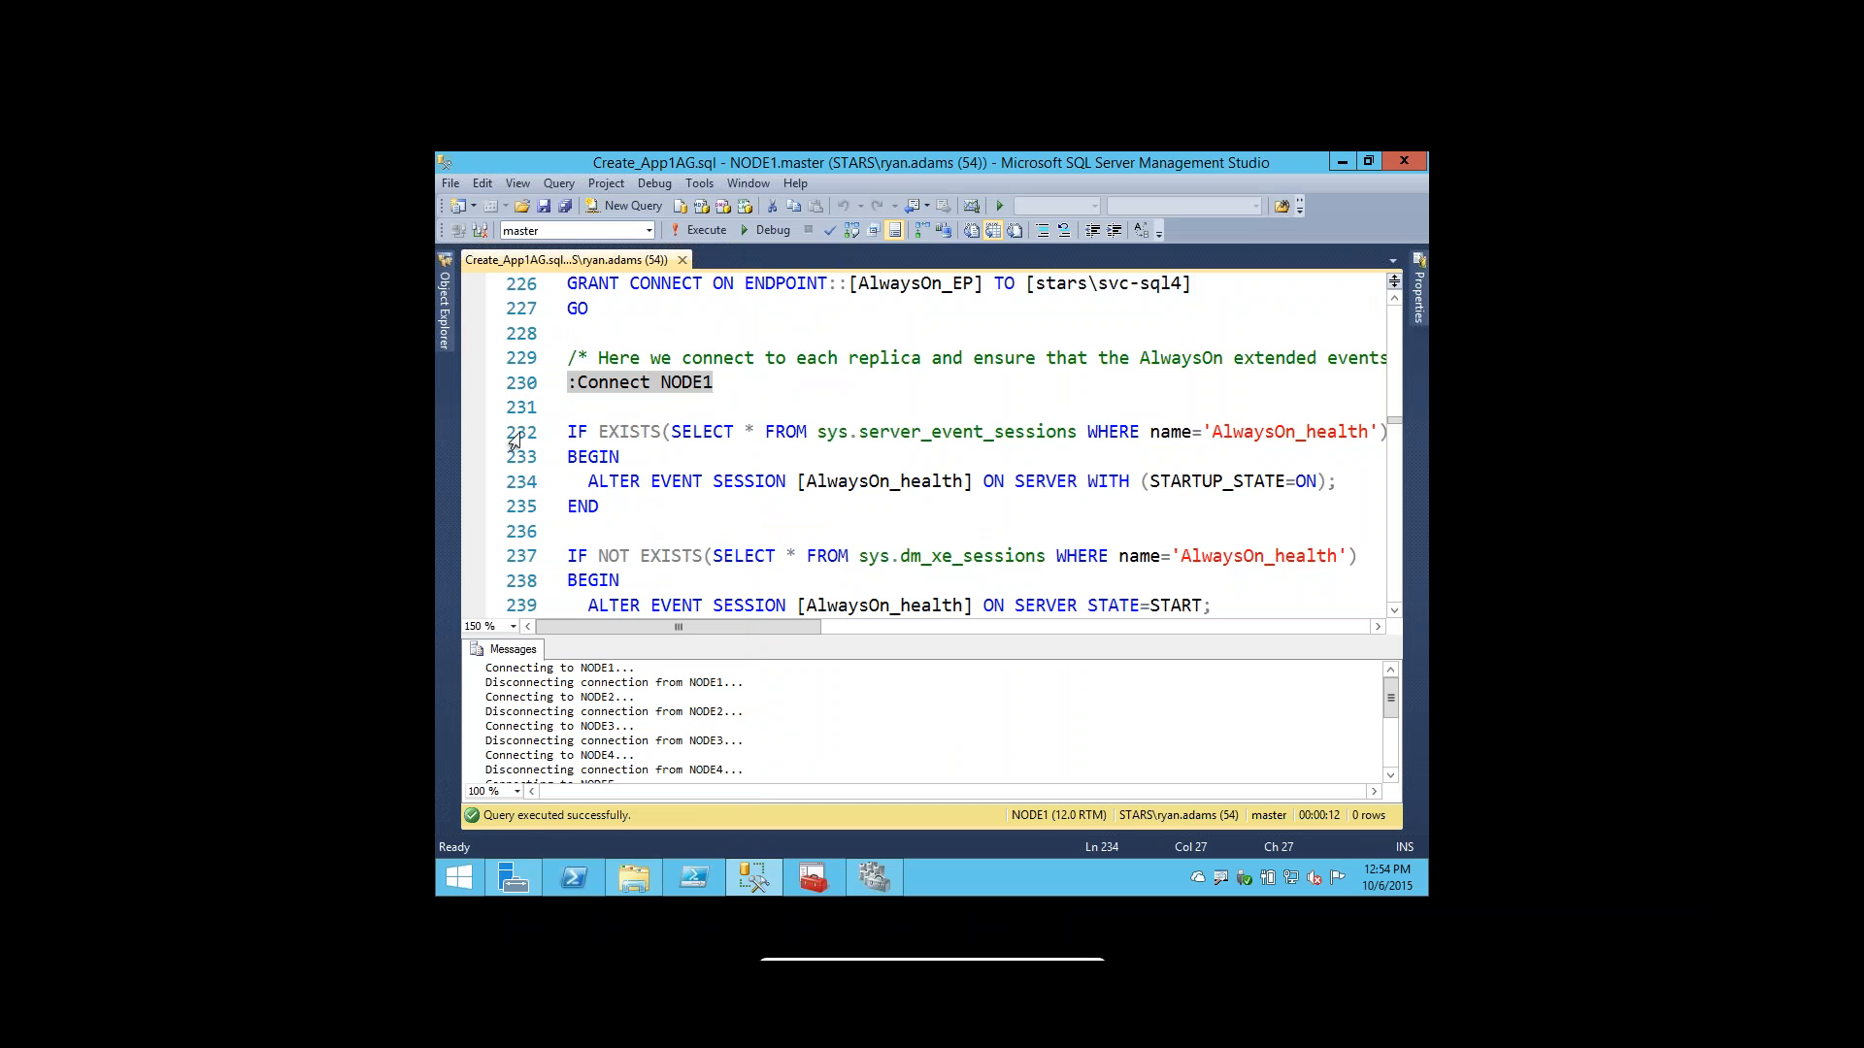
Execute only the AlwaysOn_health session part of the script, from :Connect NODE1 on line 230 through the GO on line 298.
click(509, 387)
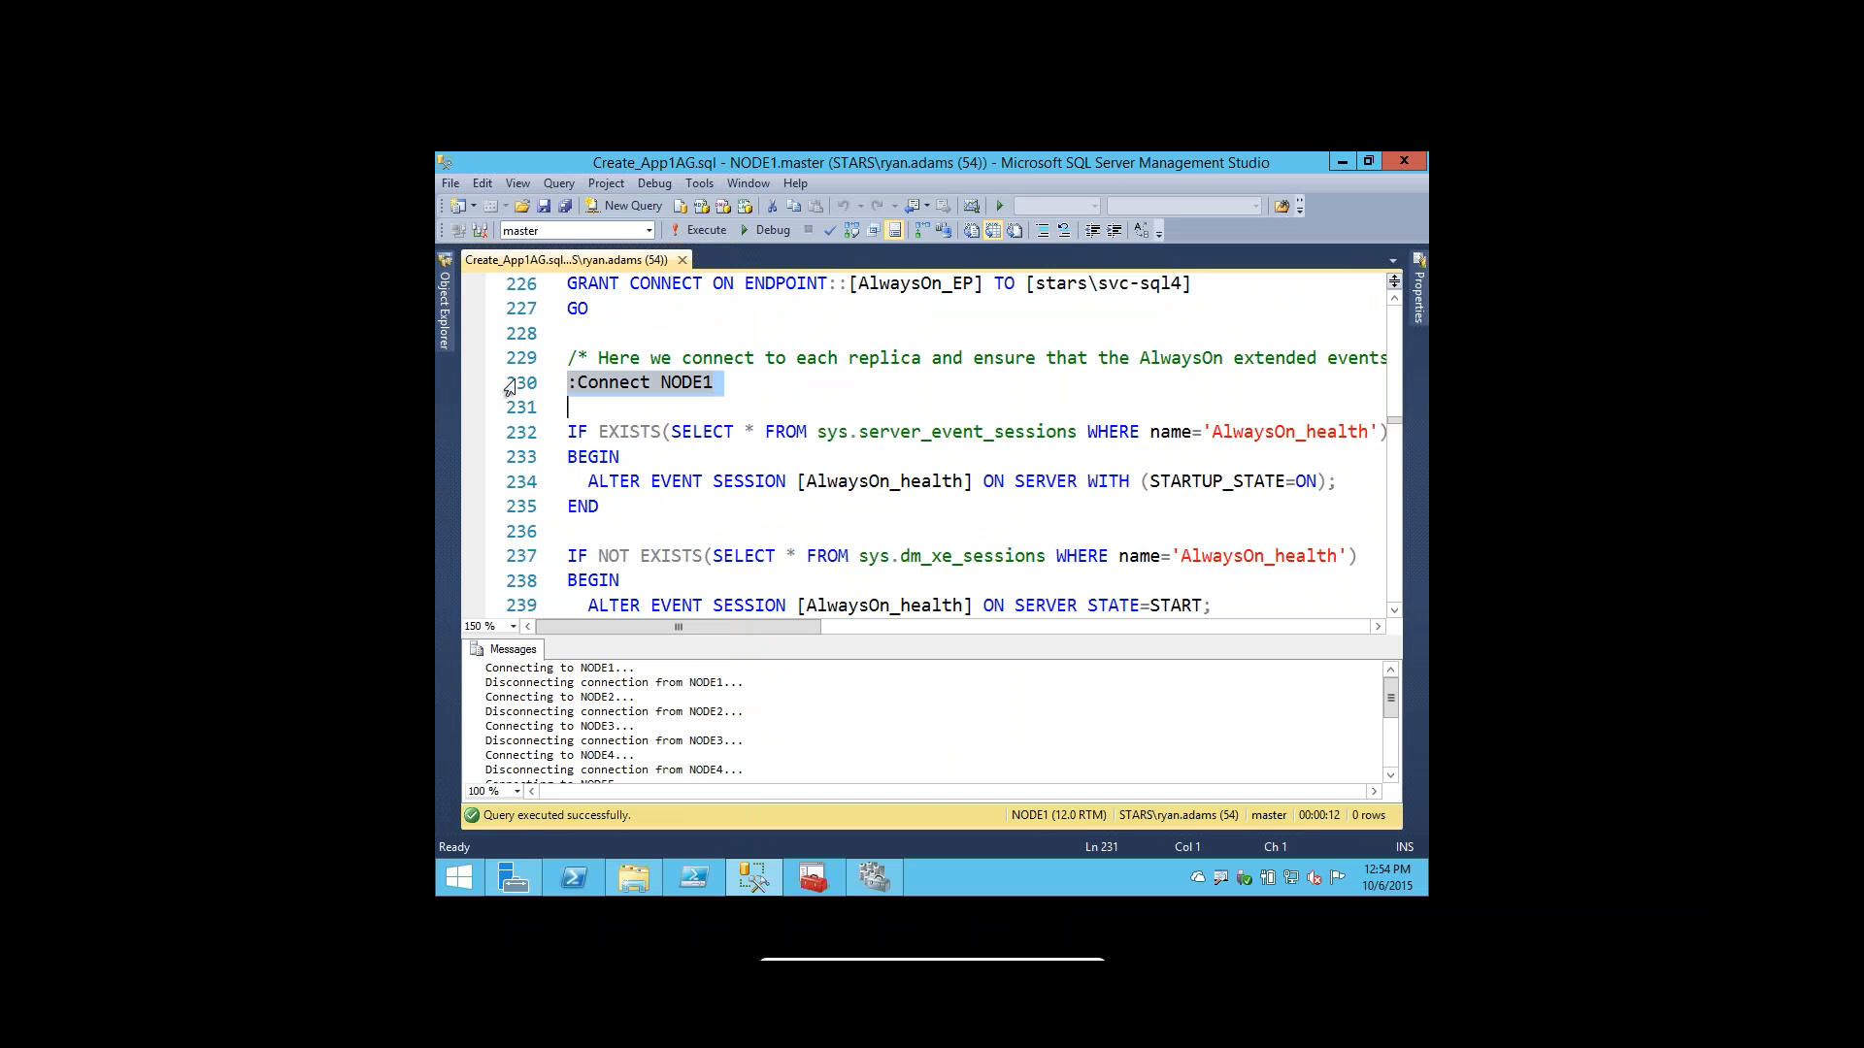
drag(509, 389, 508, 437)
scroll(508, 453, down, 2)
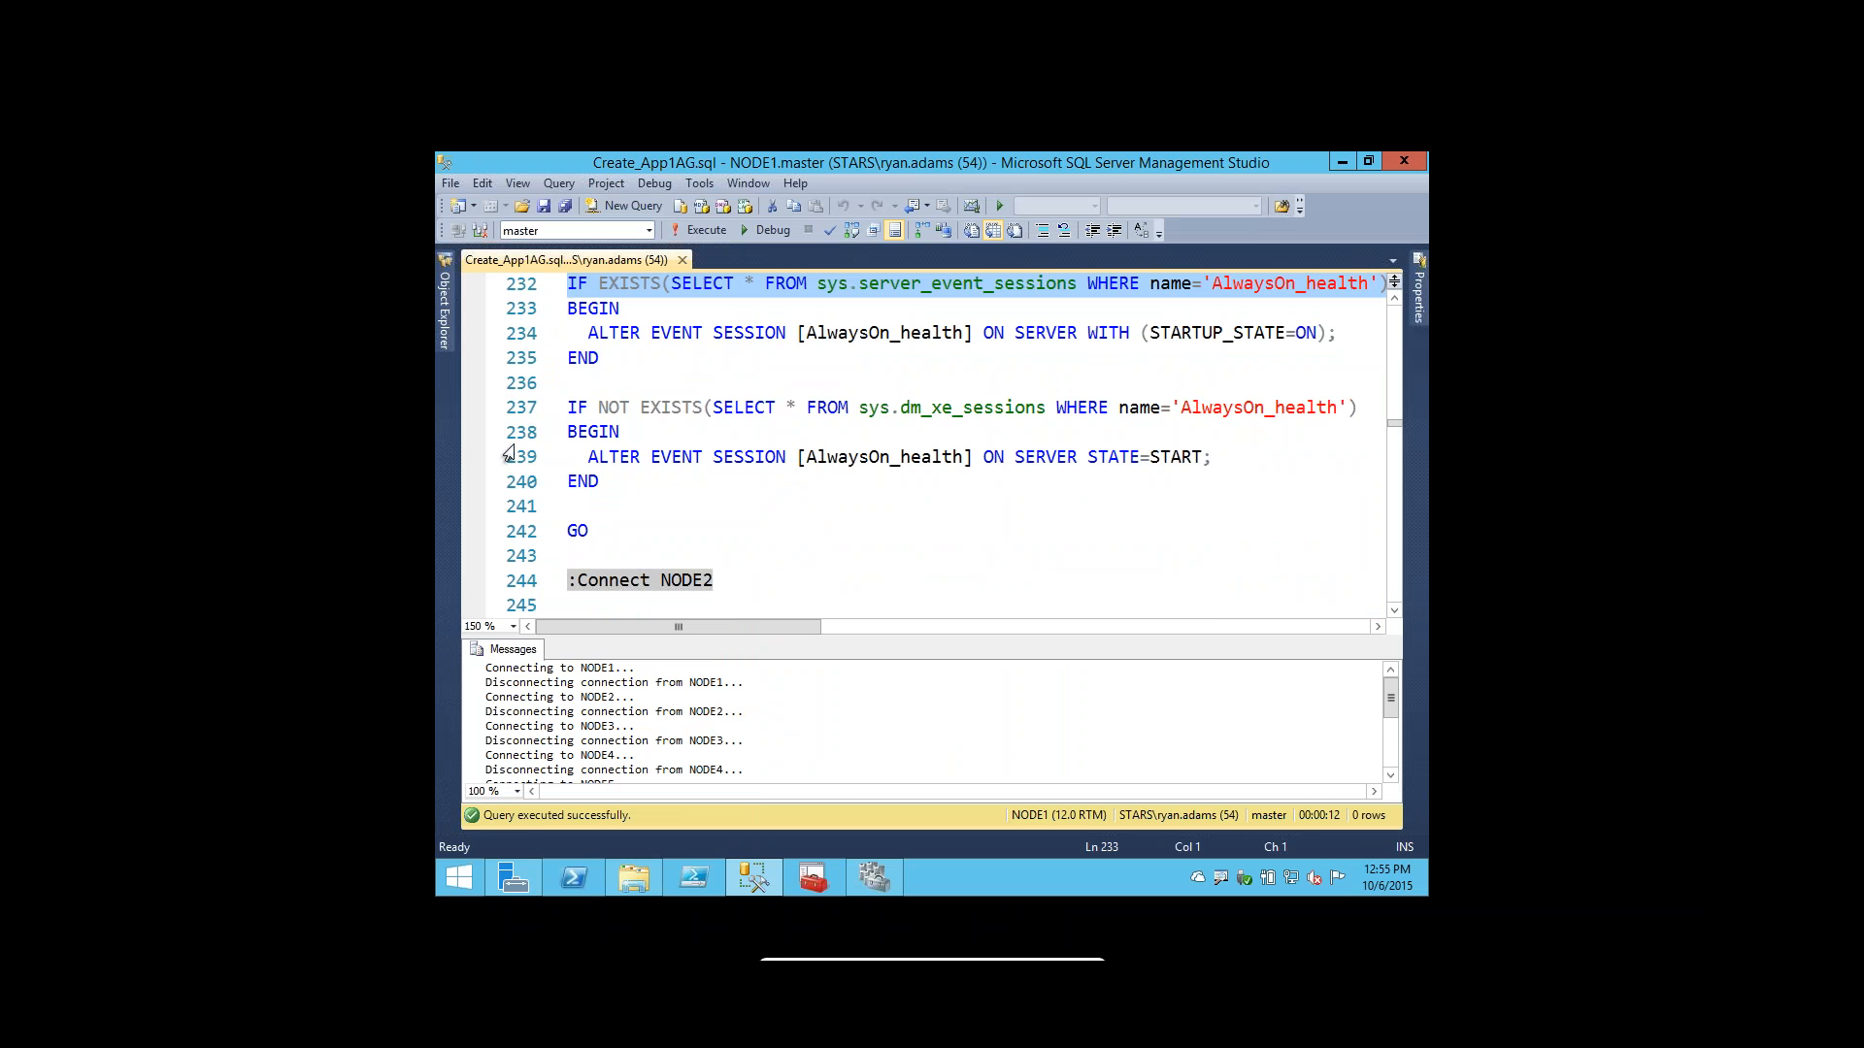
mouse_move(508, 453)
mouse_down()
mouse_move(529, 436)
mouse_move(536, 471)
mouse_up()
scroll(541, 485, down, 2)
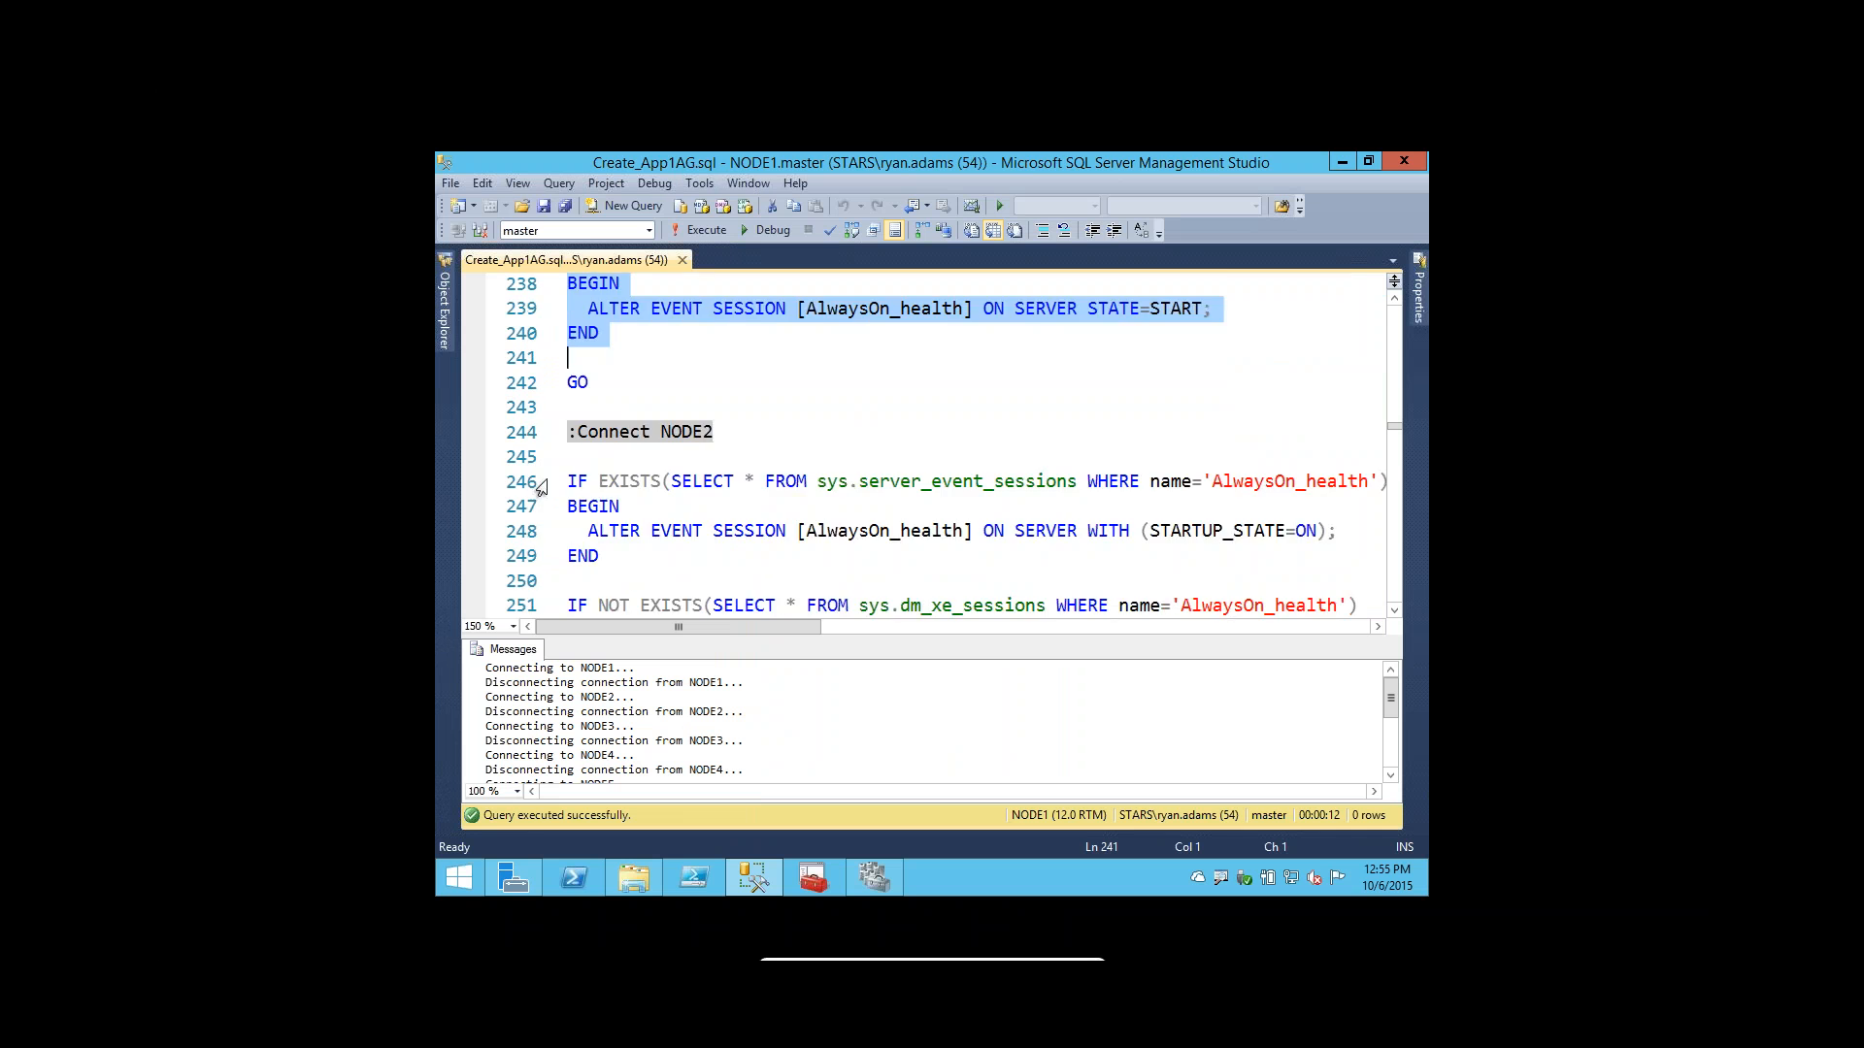
scroll(541, 486, down, 4)
scroll(544, 482, down, 10)
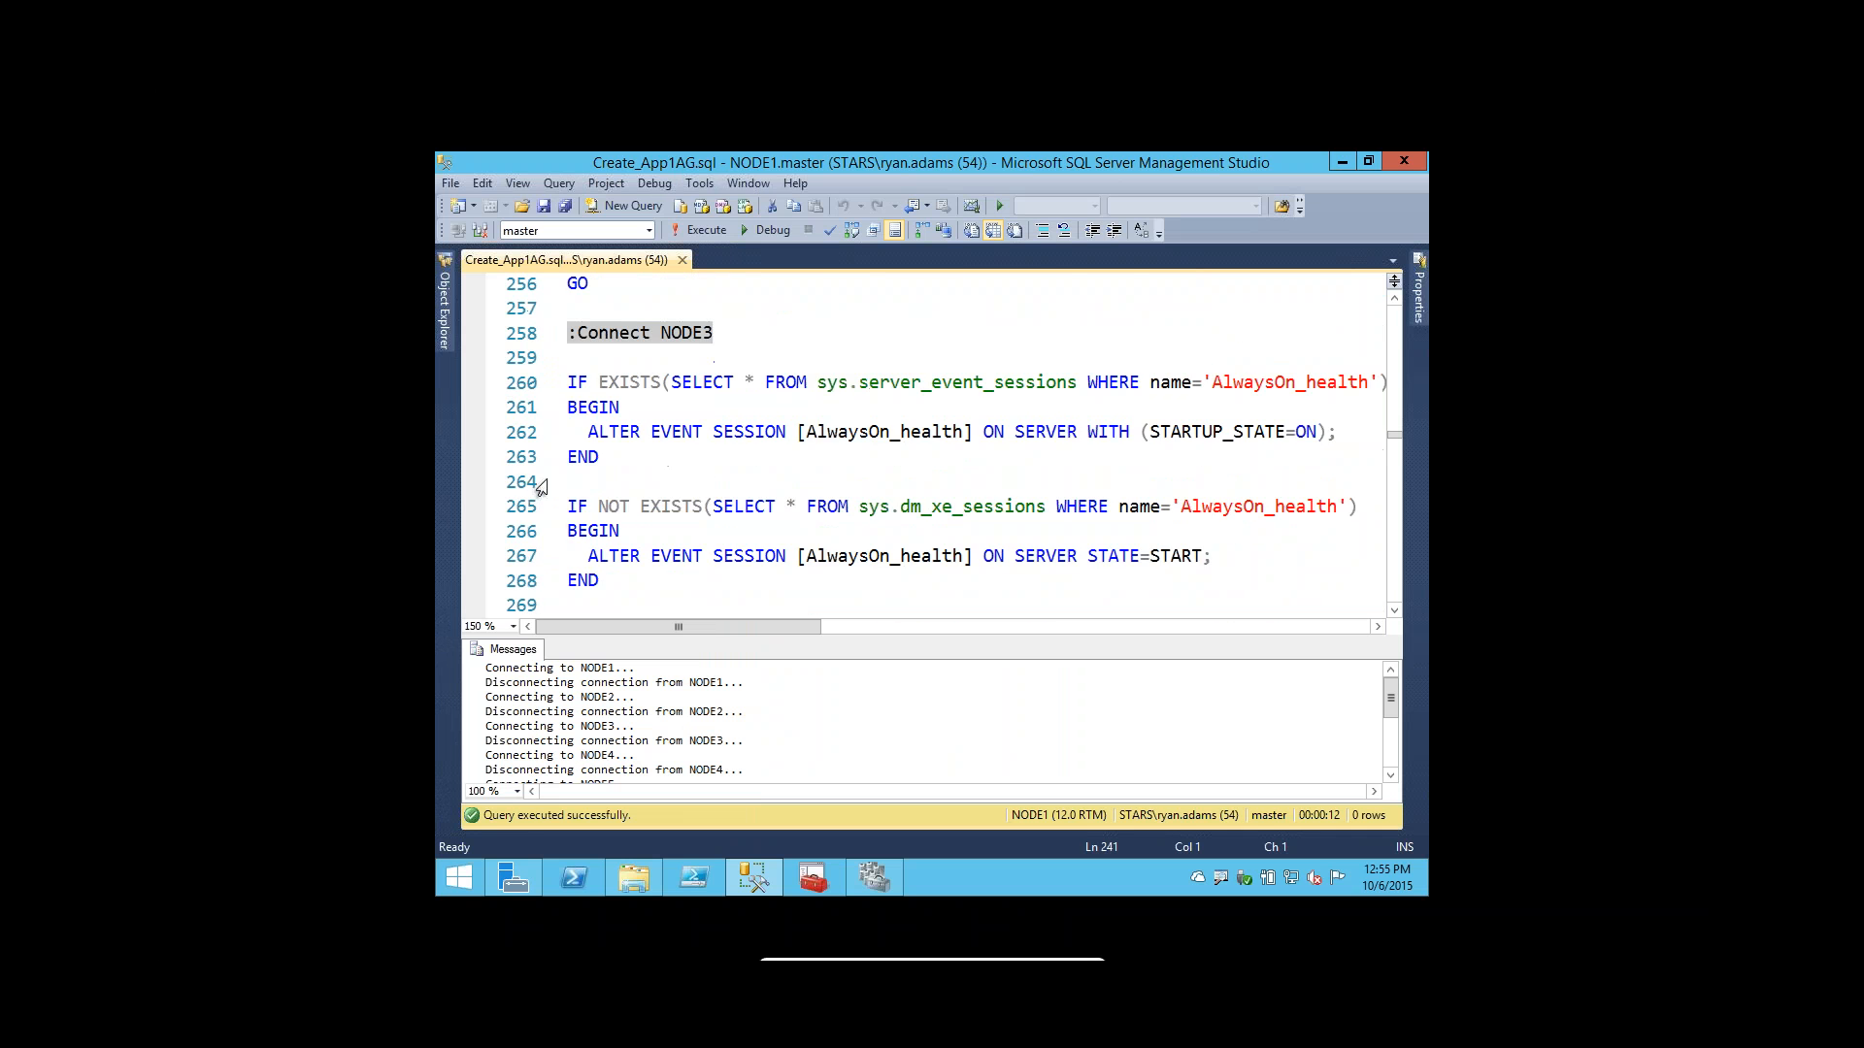
drag(546, 481, 541, 505)
scroll(541, 485, down, 3)
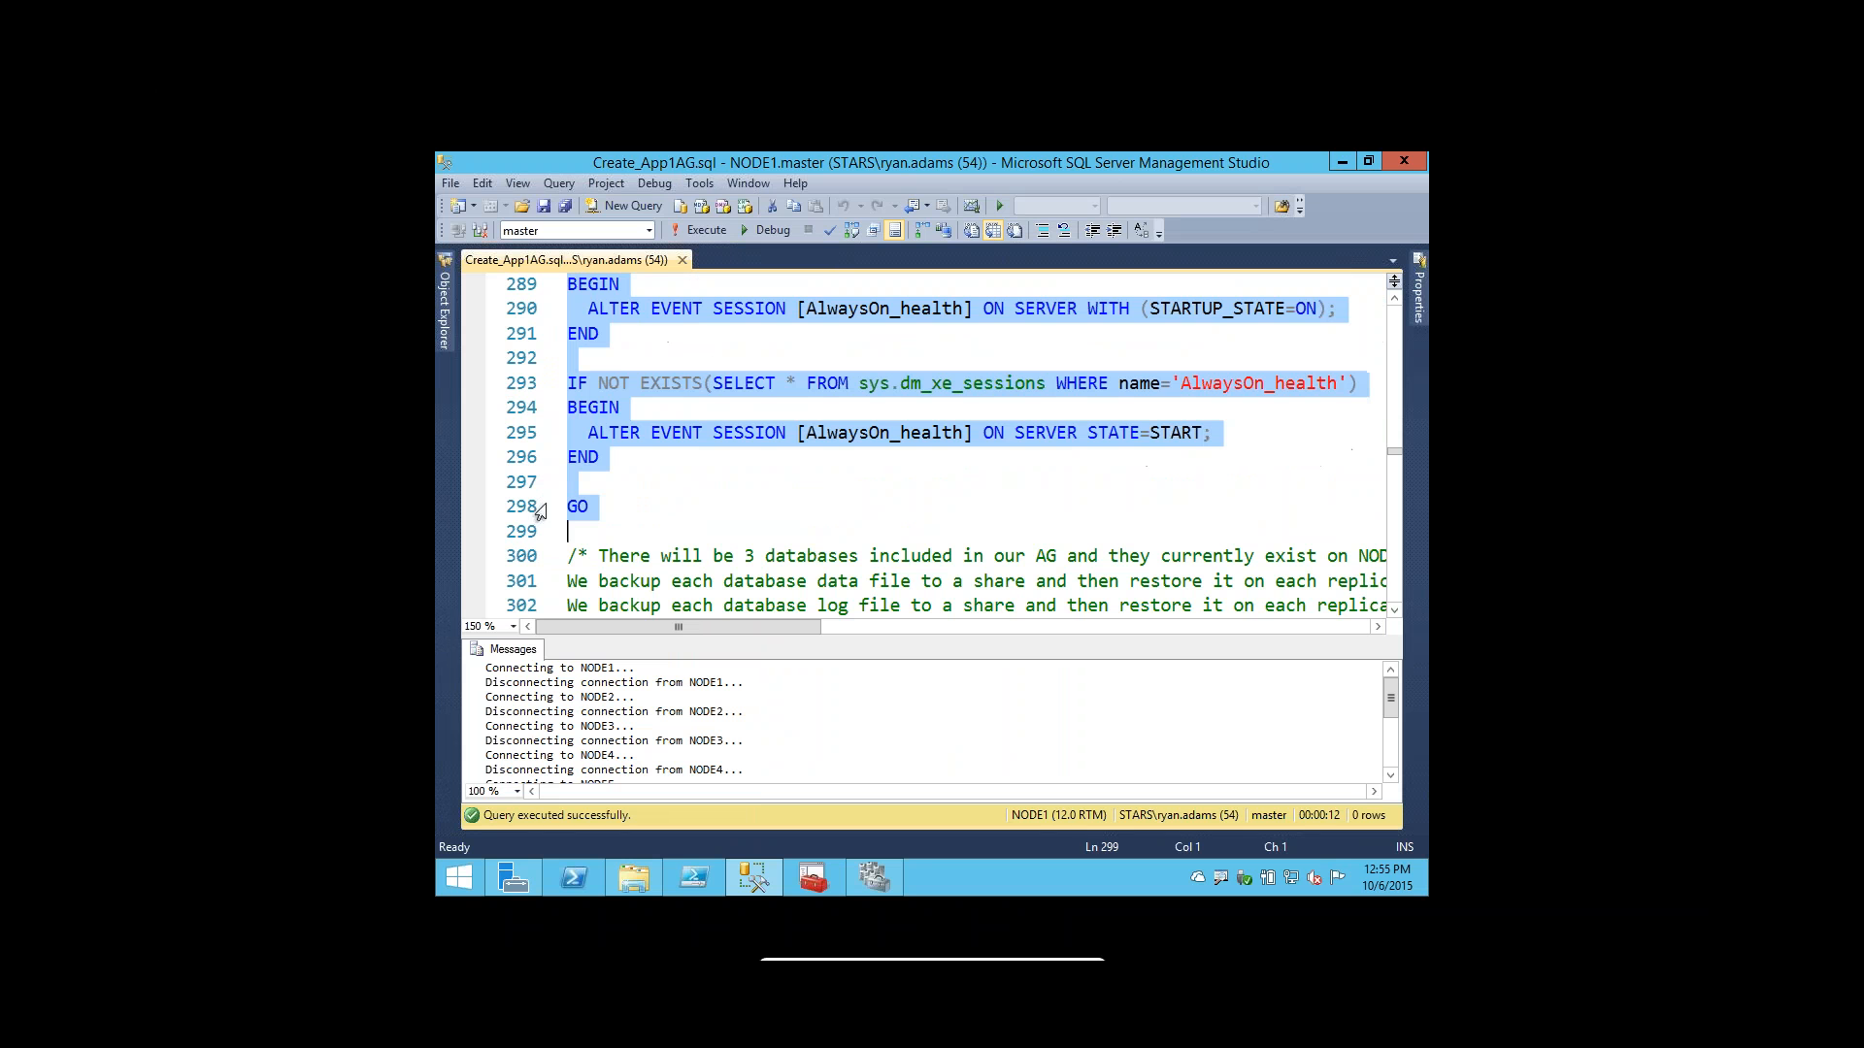
click(697, 229)
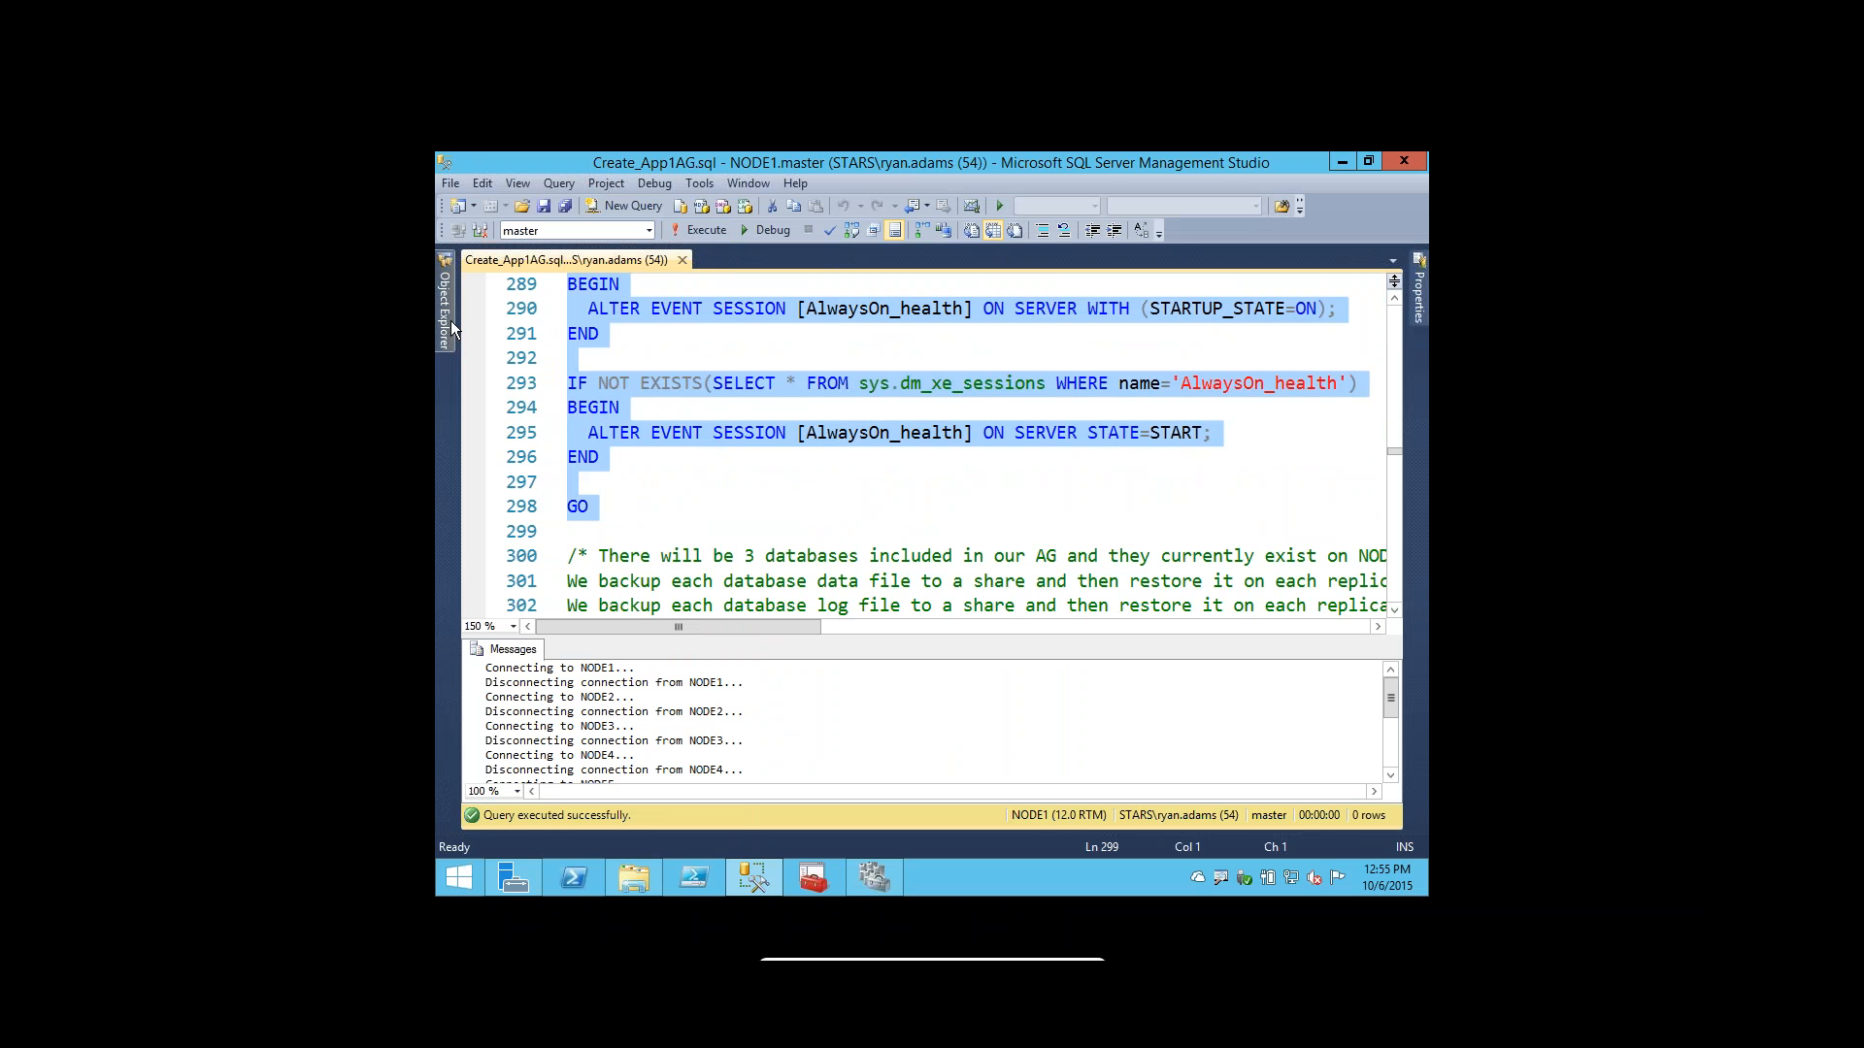
Refresh NODE1's Extended Events sessions and check the state of AlwaysOn_health, returning to the script.
mouse_move(445, 321)
click(574, 602)
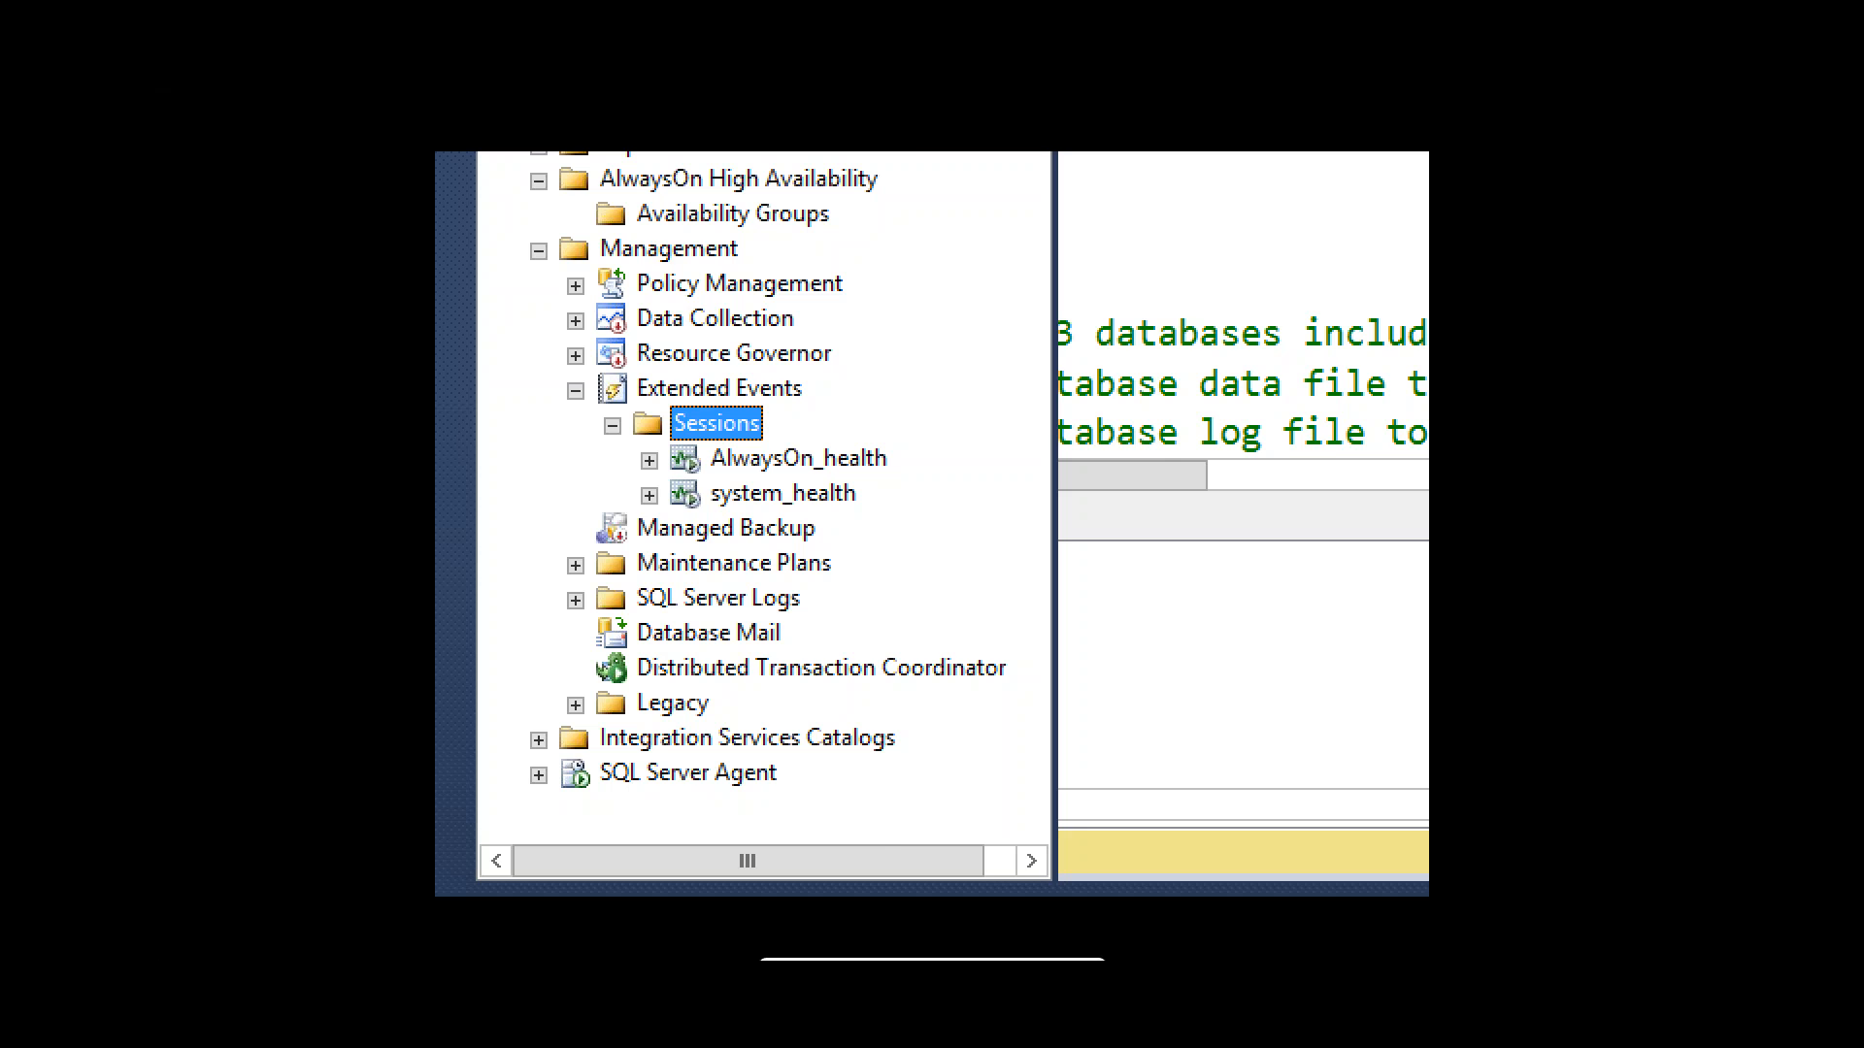
click(845, 512)
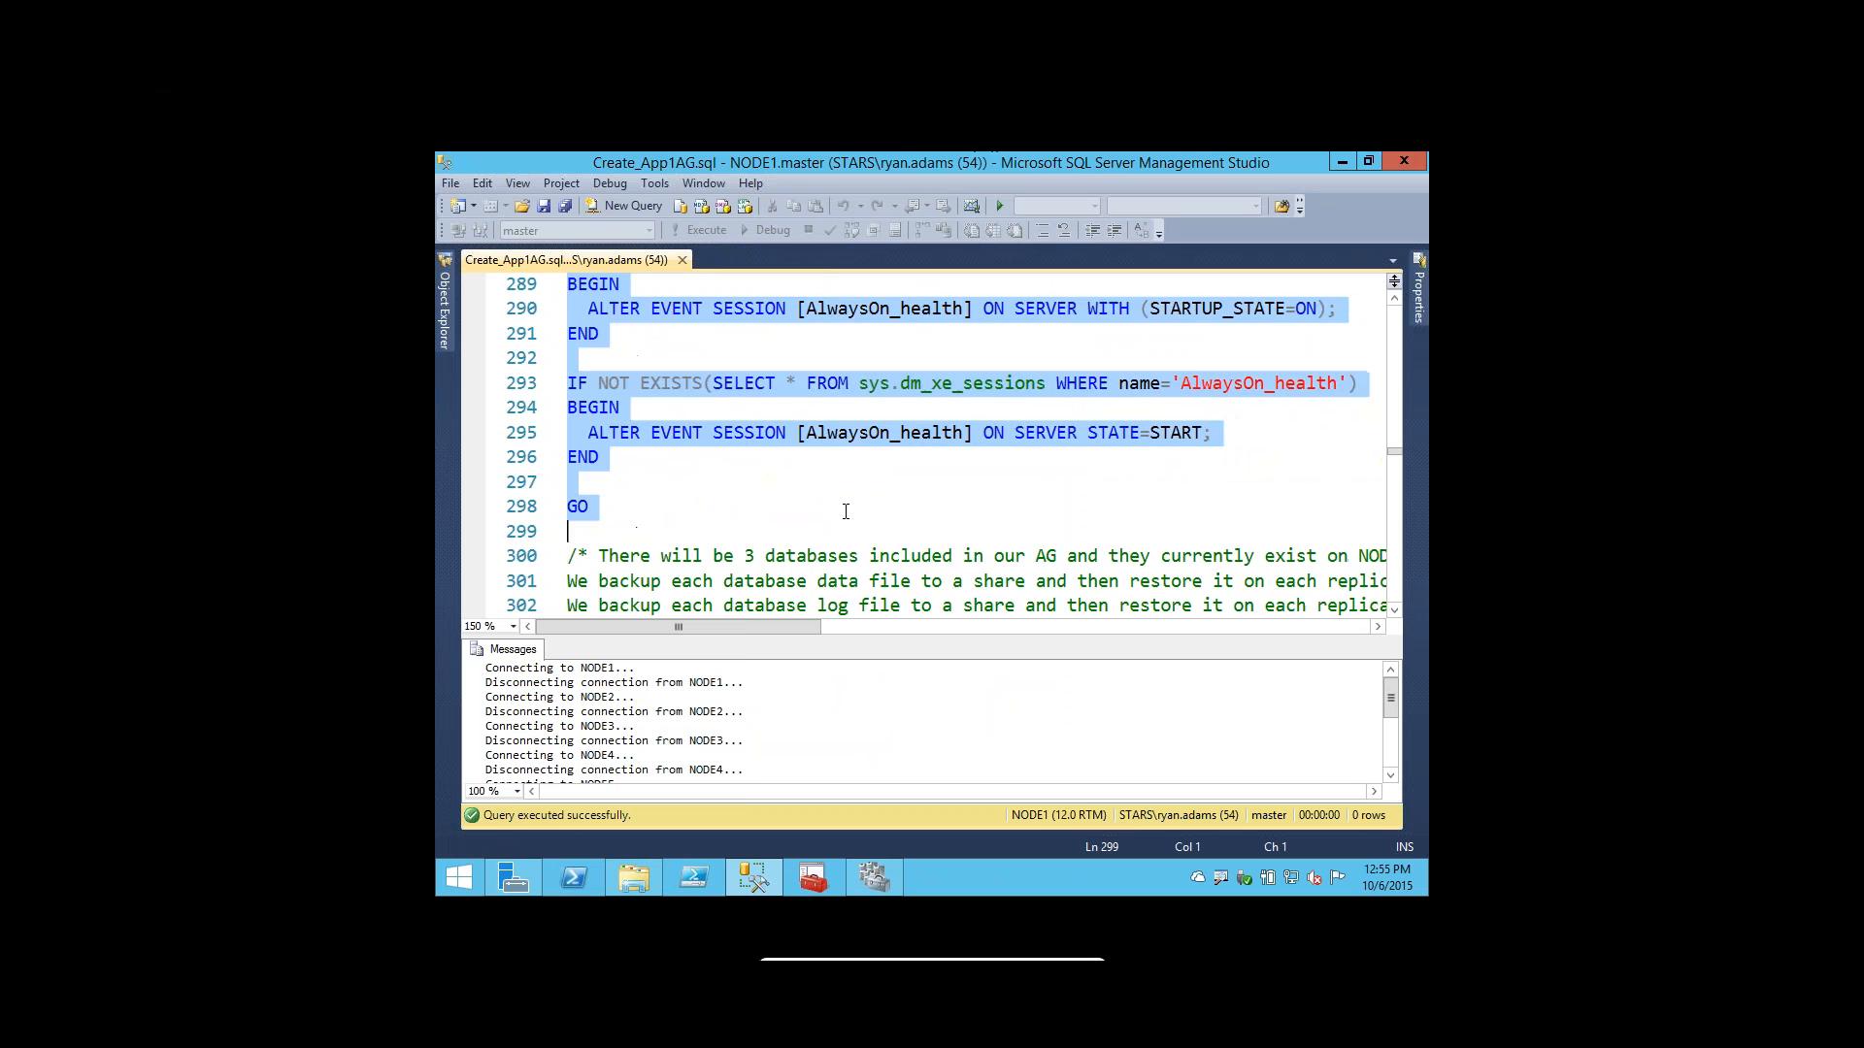
Execute only the database backup and restore part of the script, from :Connect NODE1 on line 303 through the WAITFOR DELAY on line 511.
scroll(846, 511, down, 4)
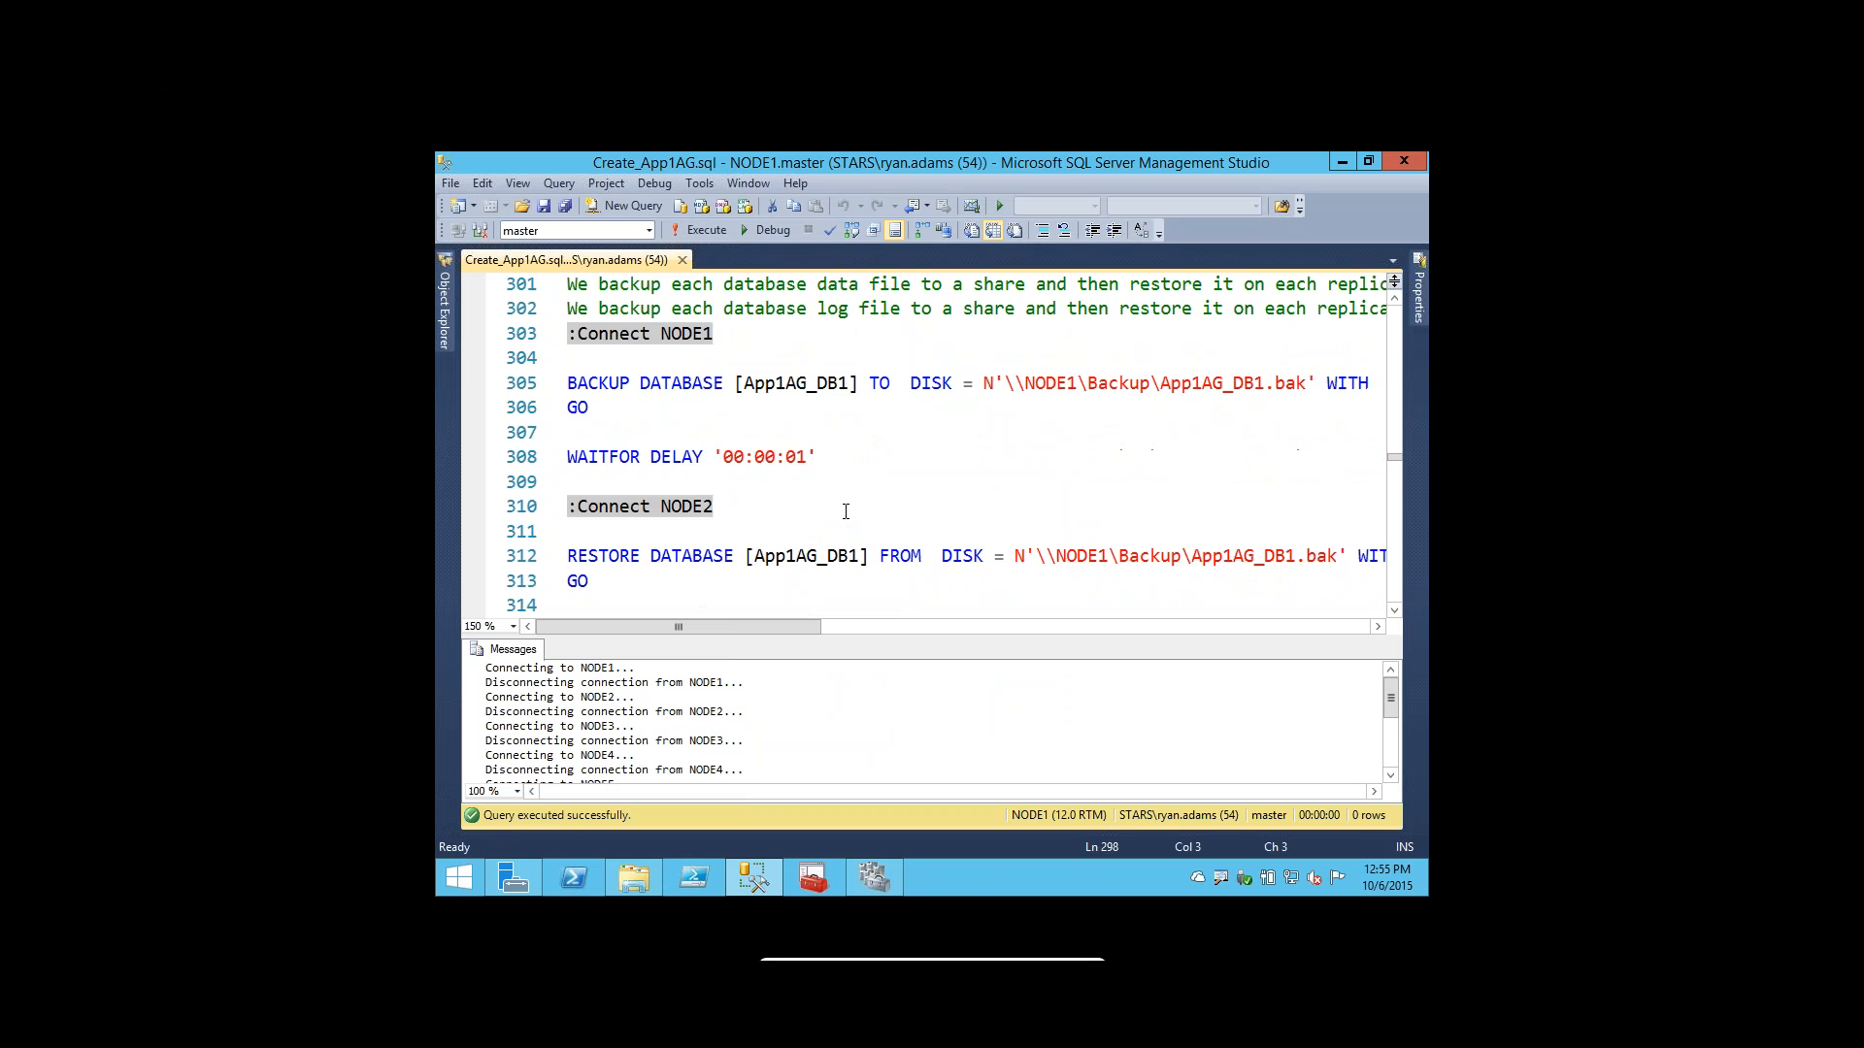
scroll(845, 511, up, 1)
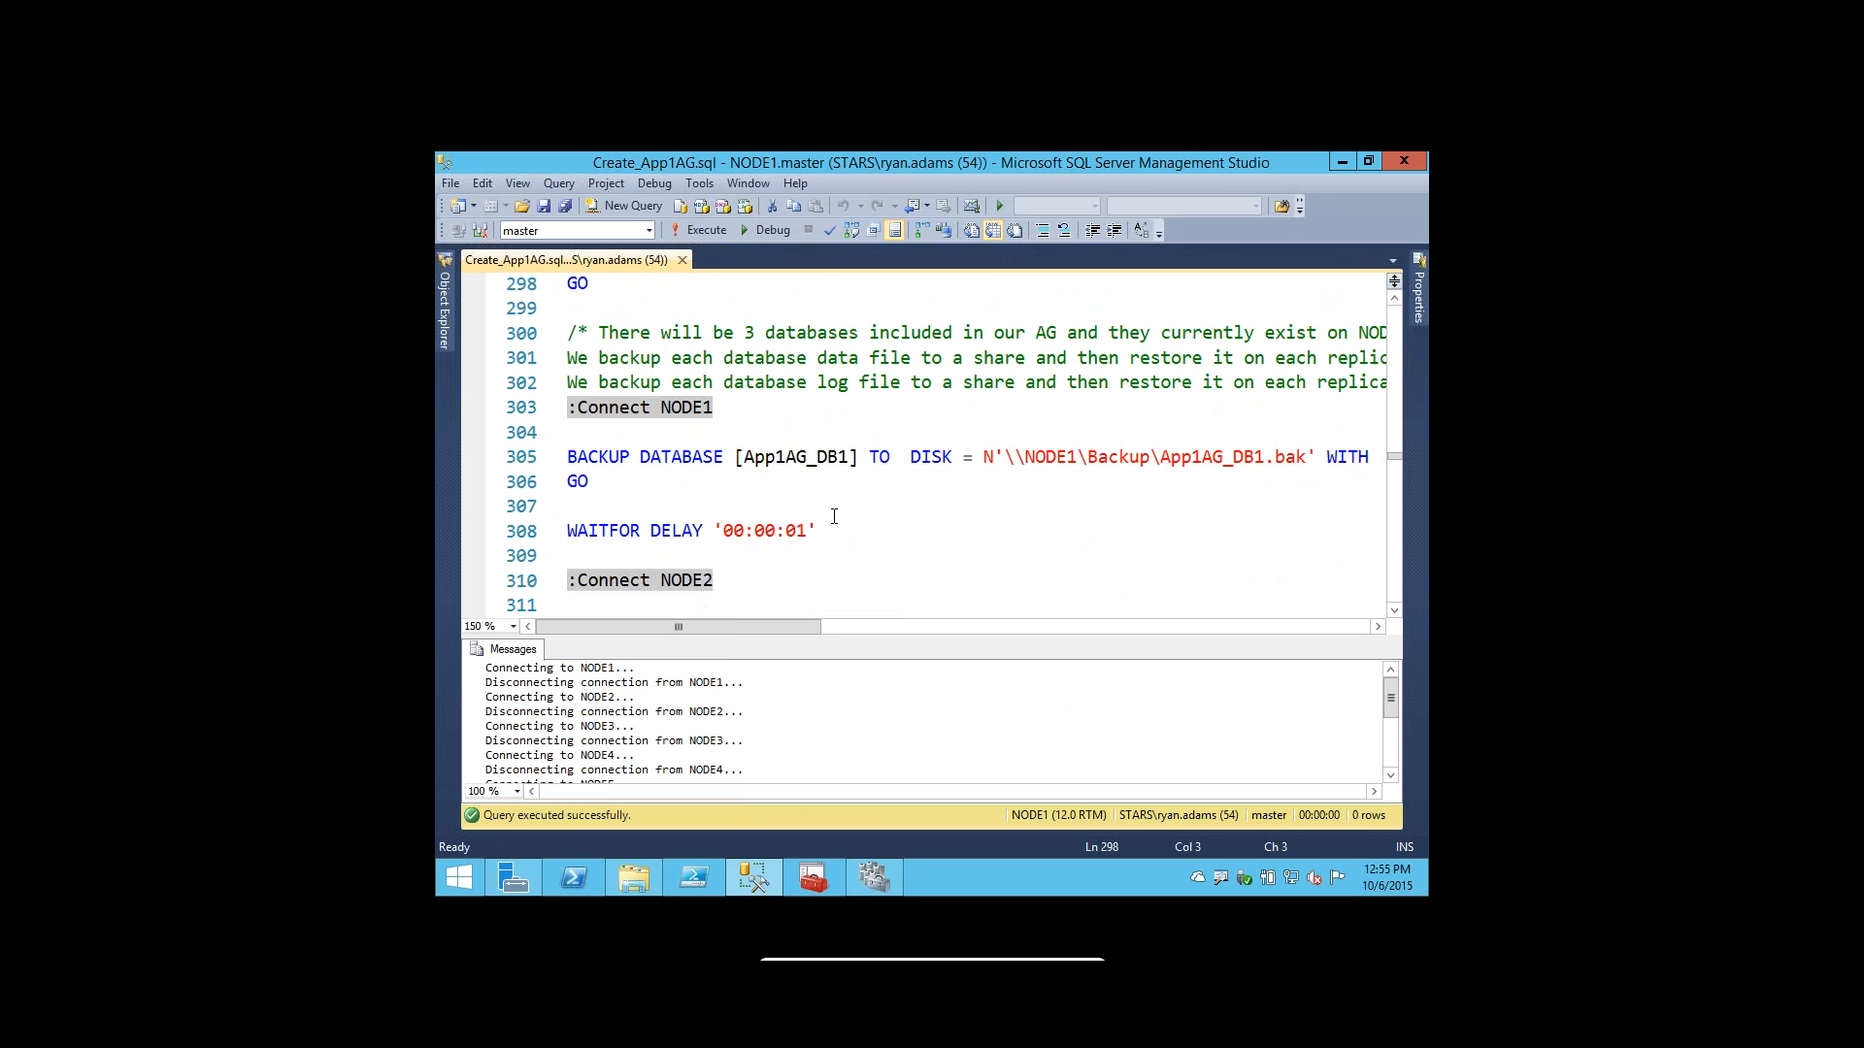
click(523, 407)
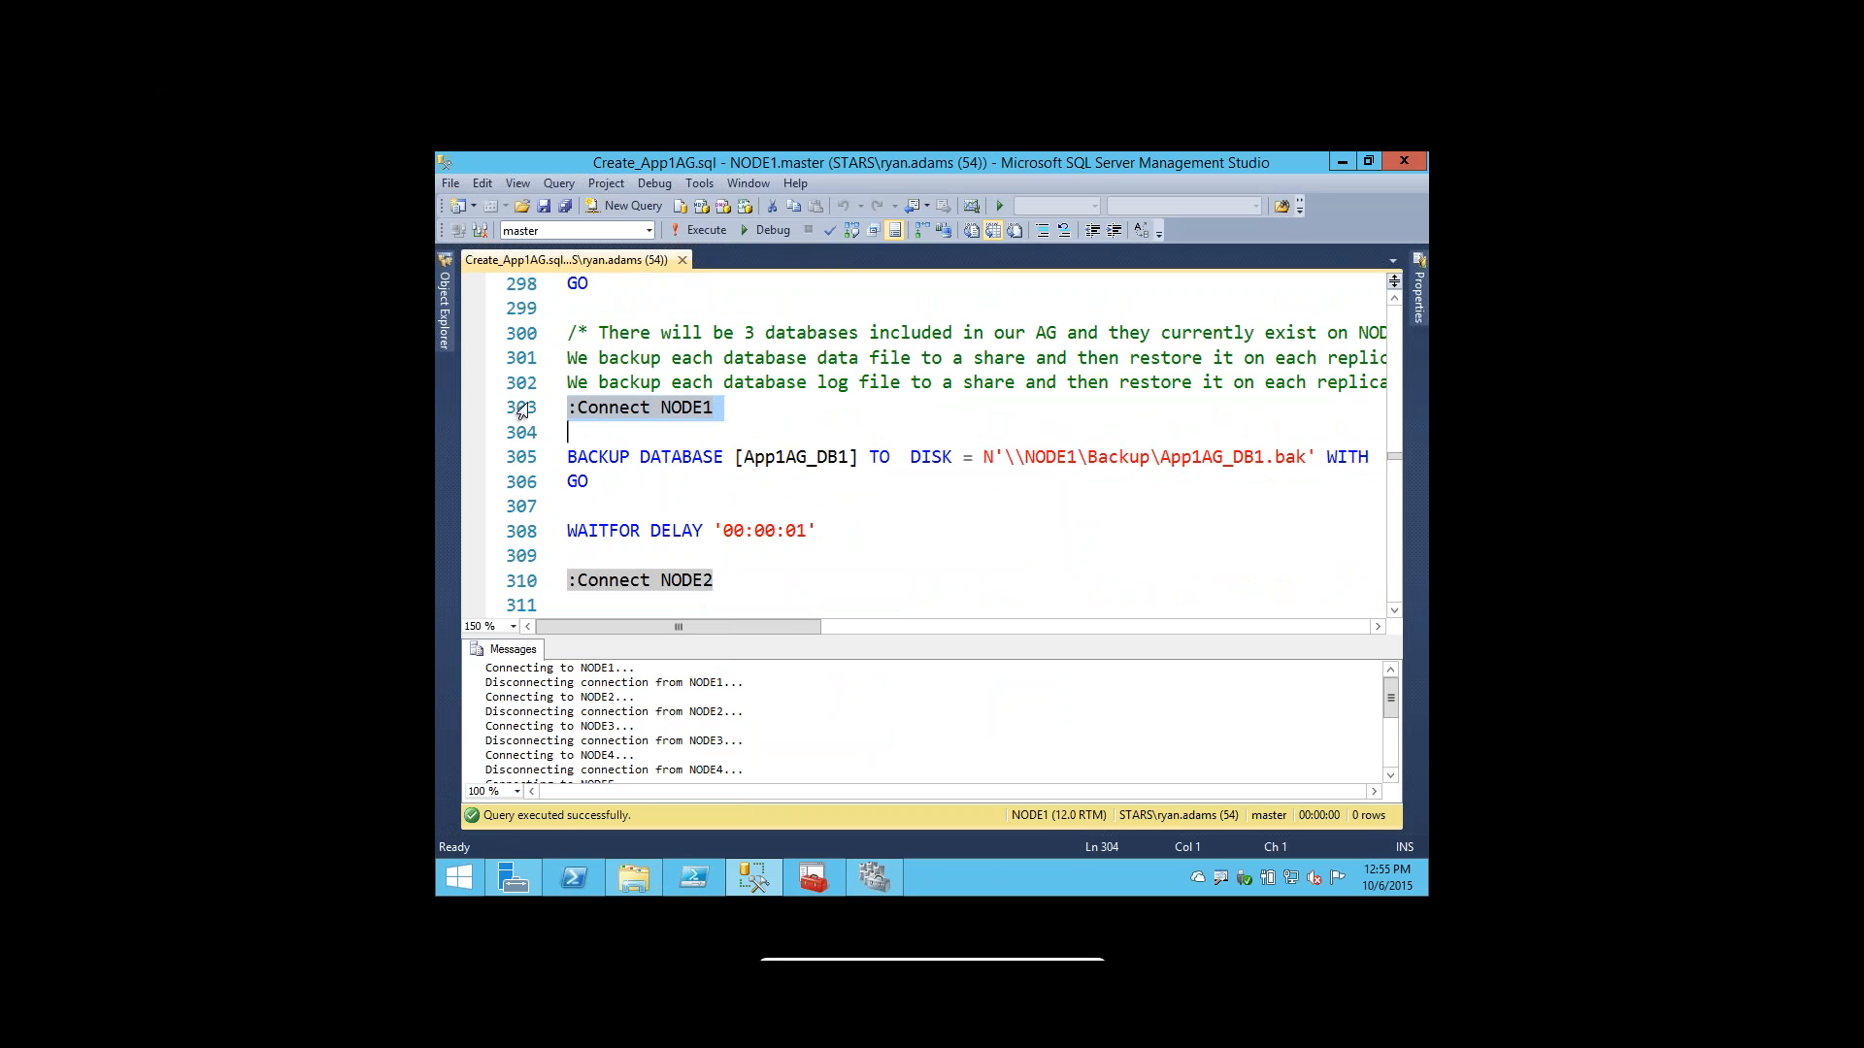
shift+click(523, 456)
scroll(522, 456, down, 1)
scroll(523, 456, down, 3)
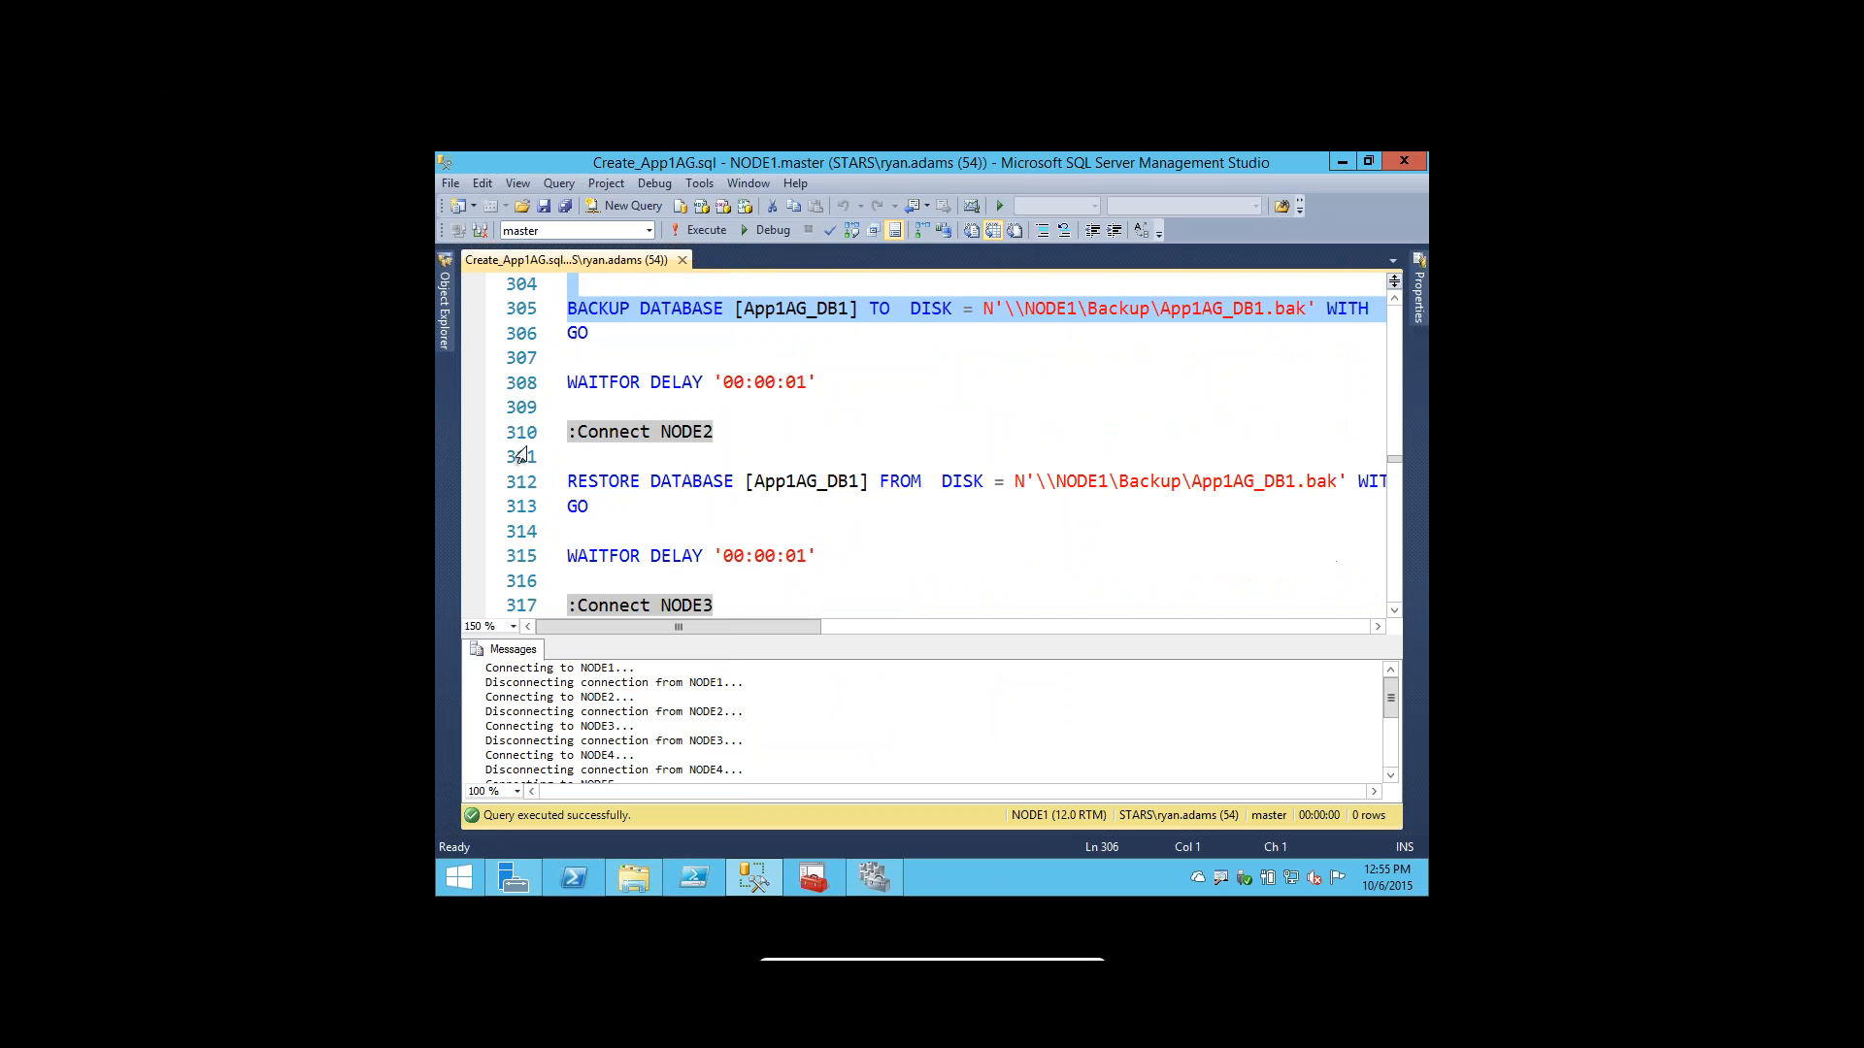
scroll(522, 456, down, 1)
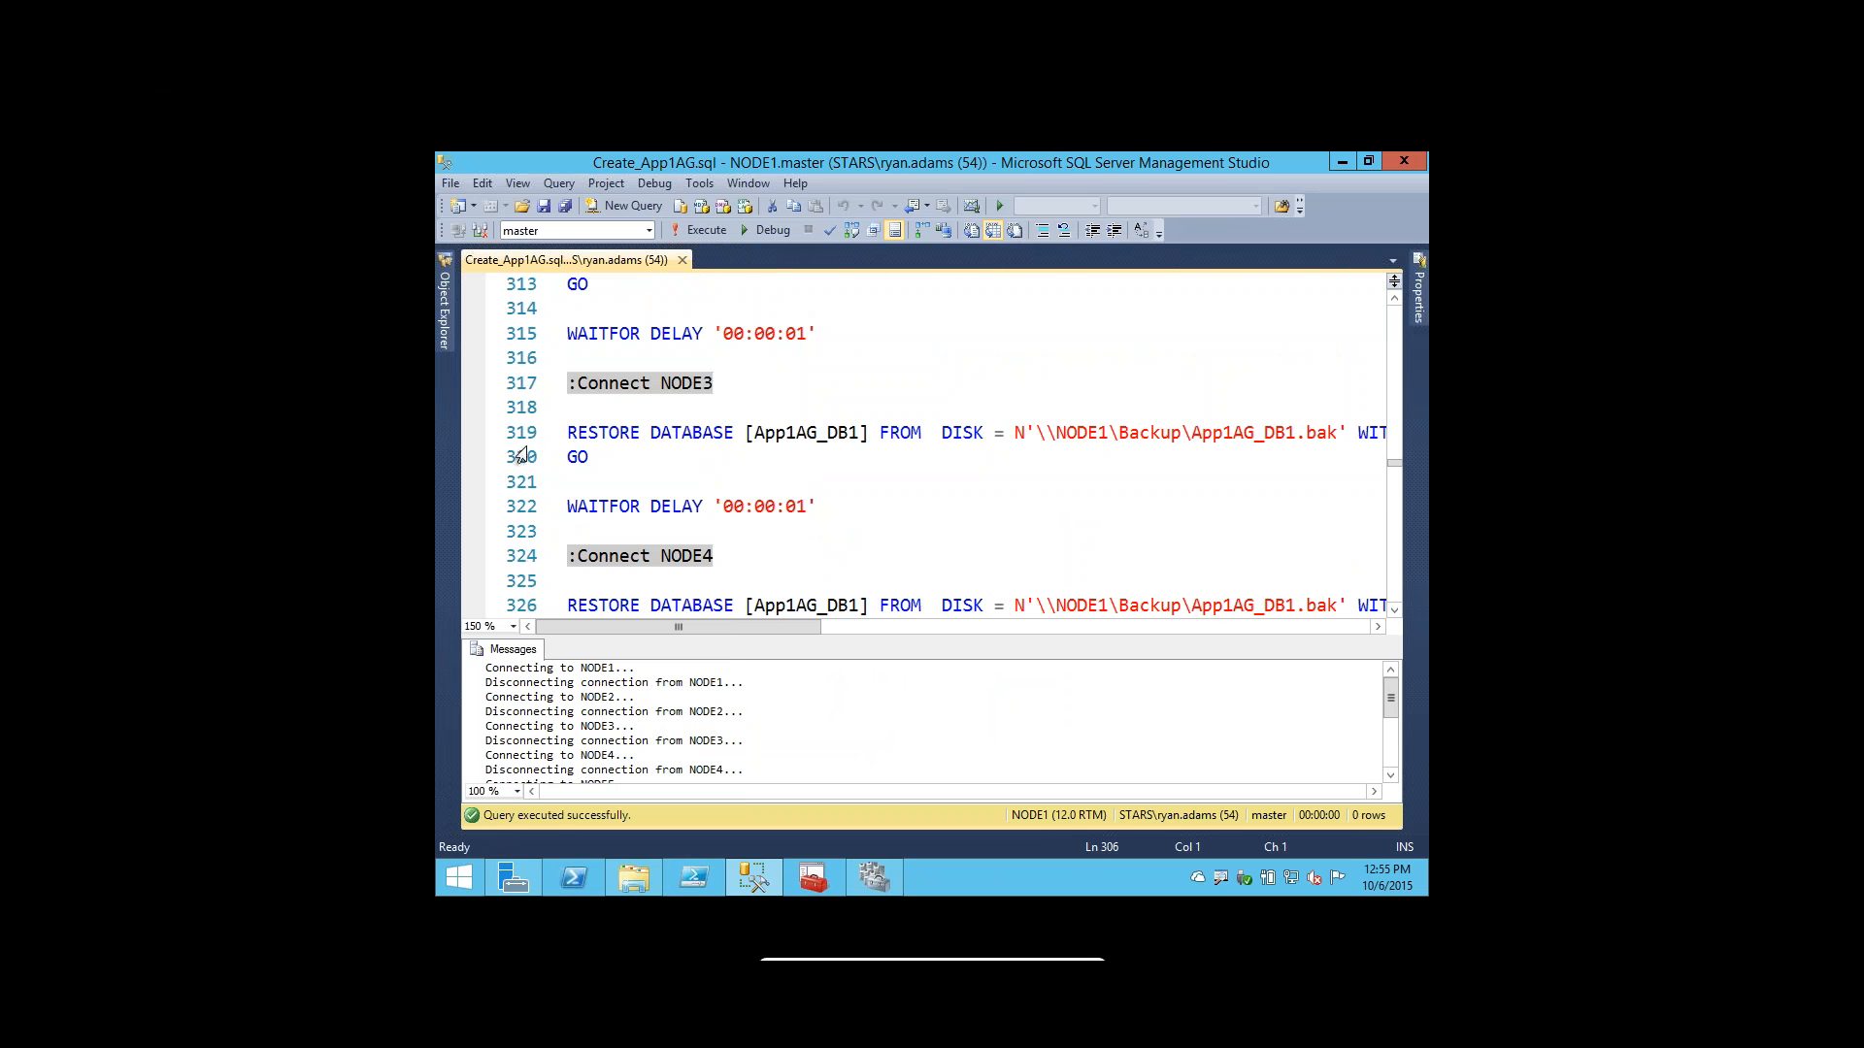
scroll(522, 456, down, 2)
scroll(523, 456, down, 3)
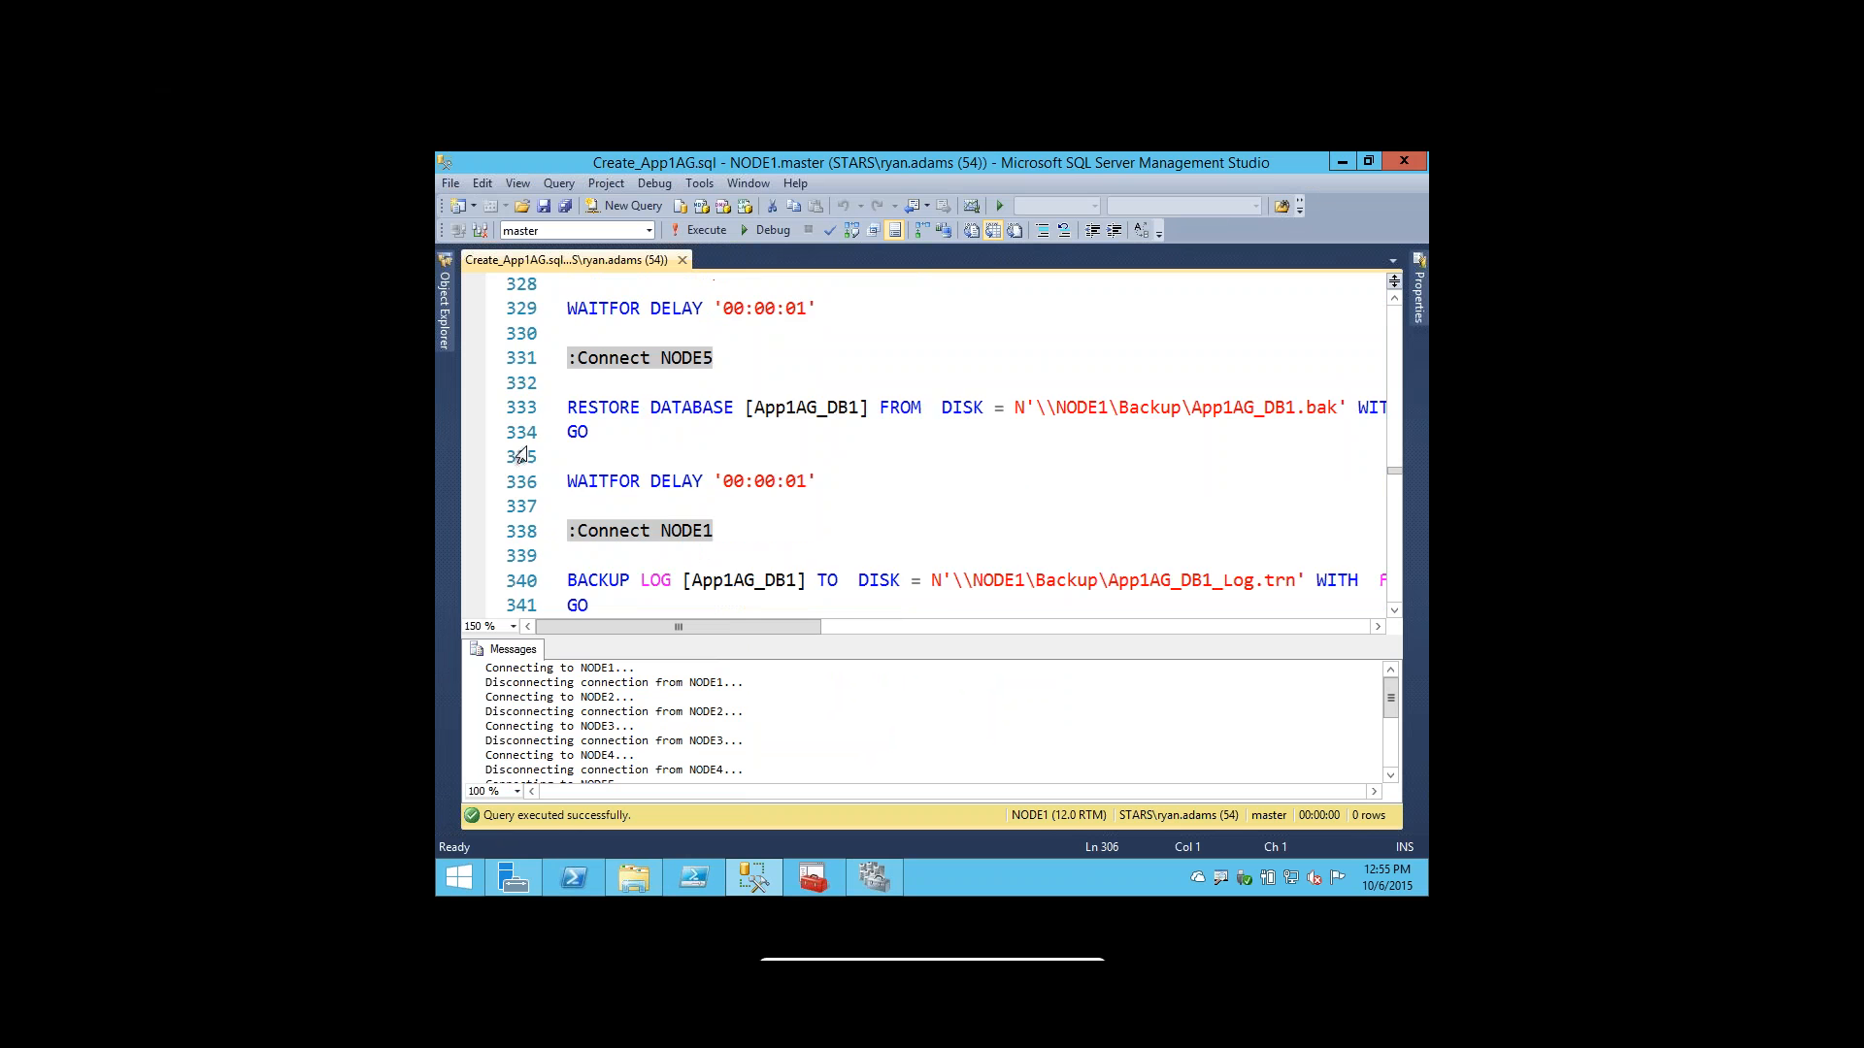
scroll(522, 456, down, 3)
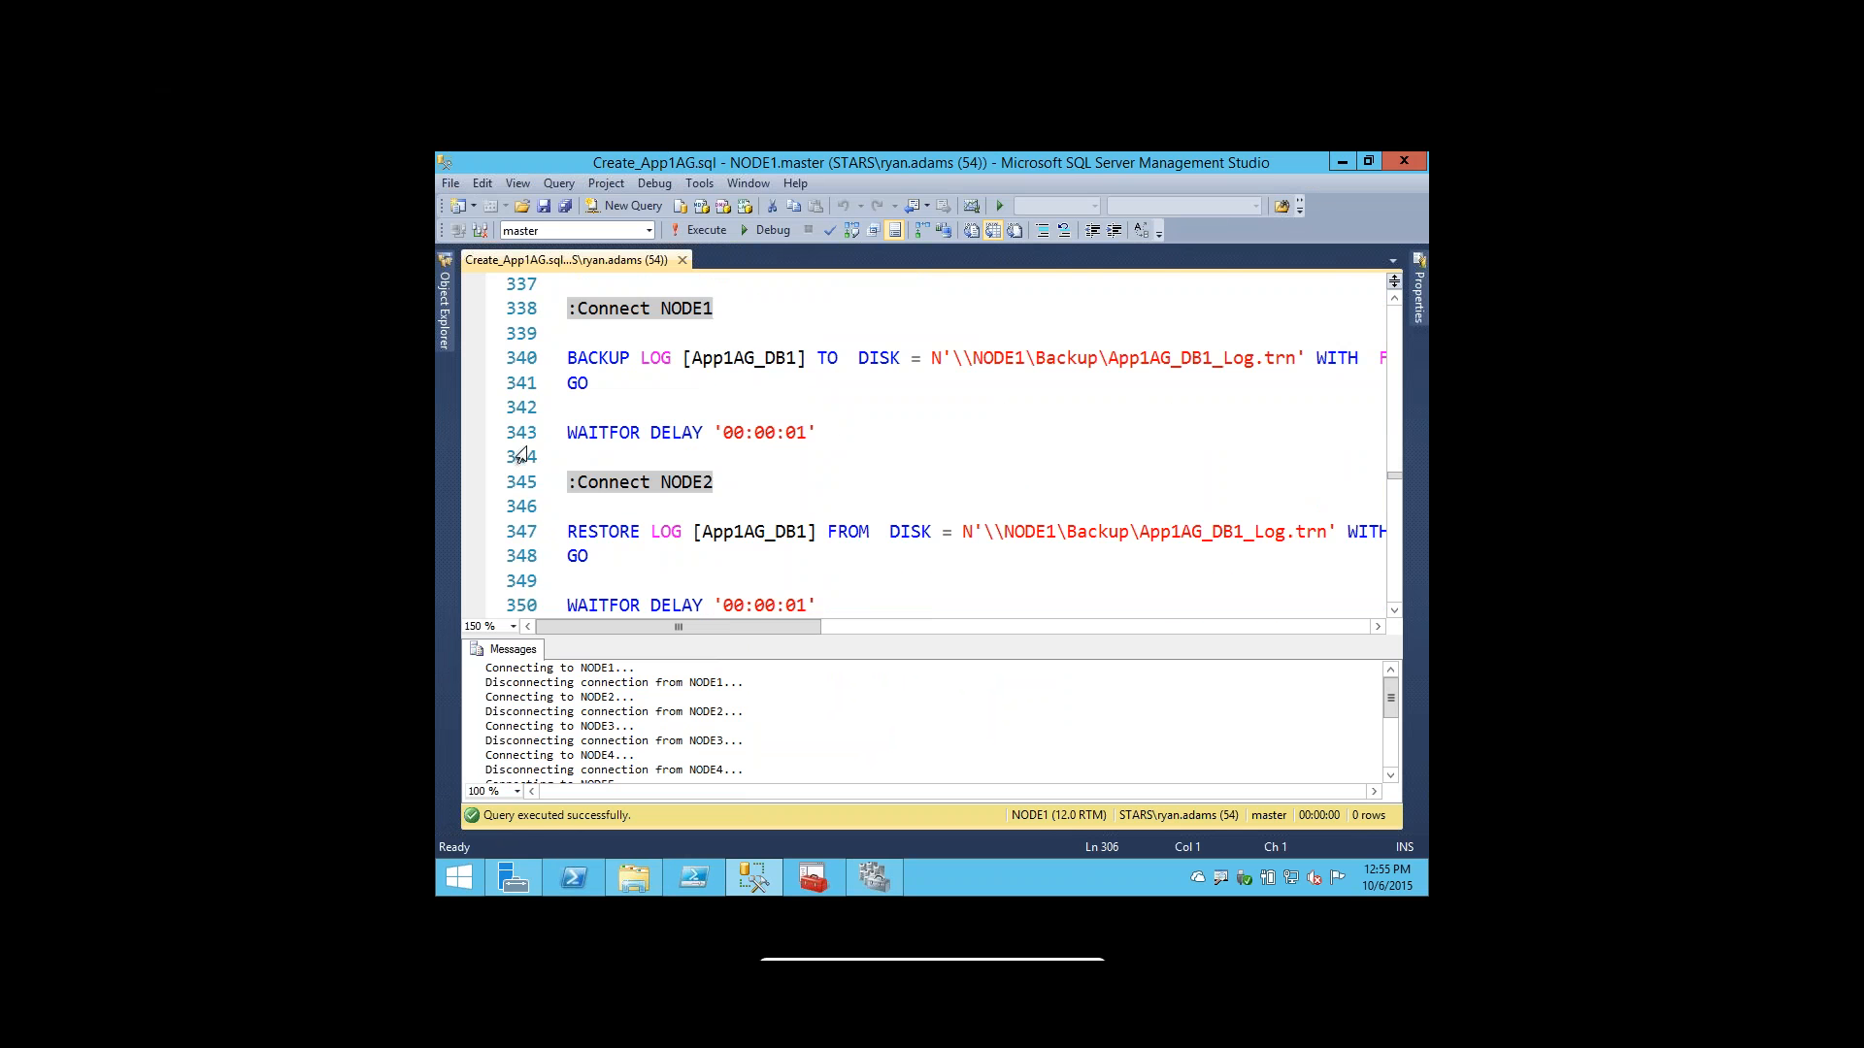
scroll(522, 456, down, 3)
scroll(523, 457, down, 1)
scroll(522, 456, down, 3)
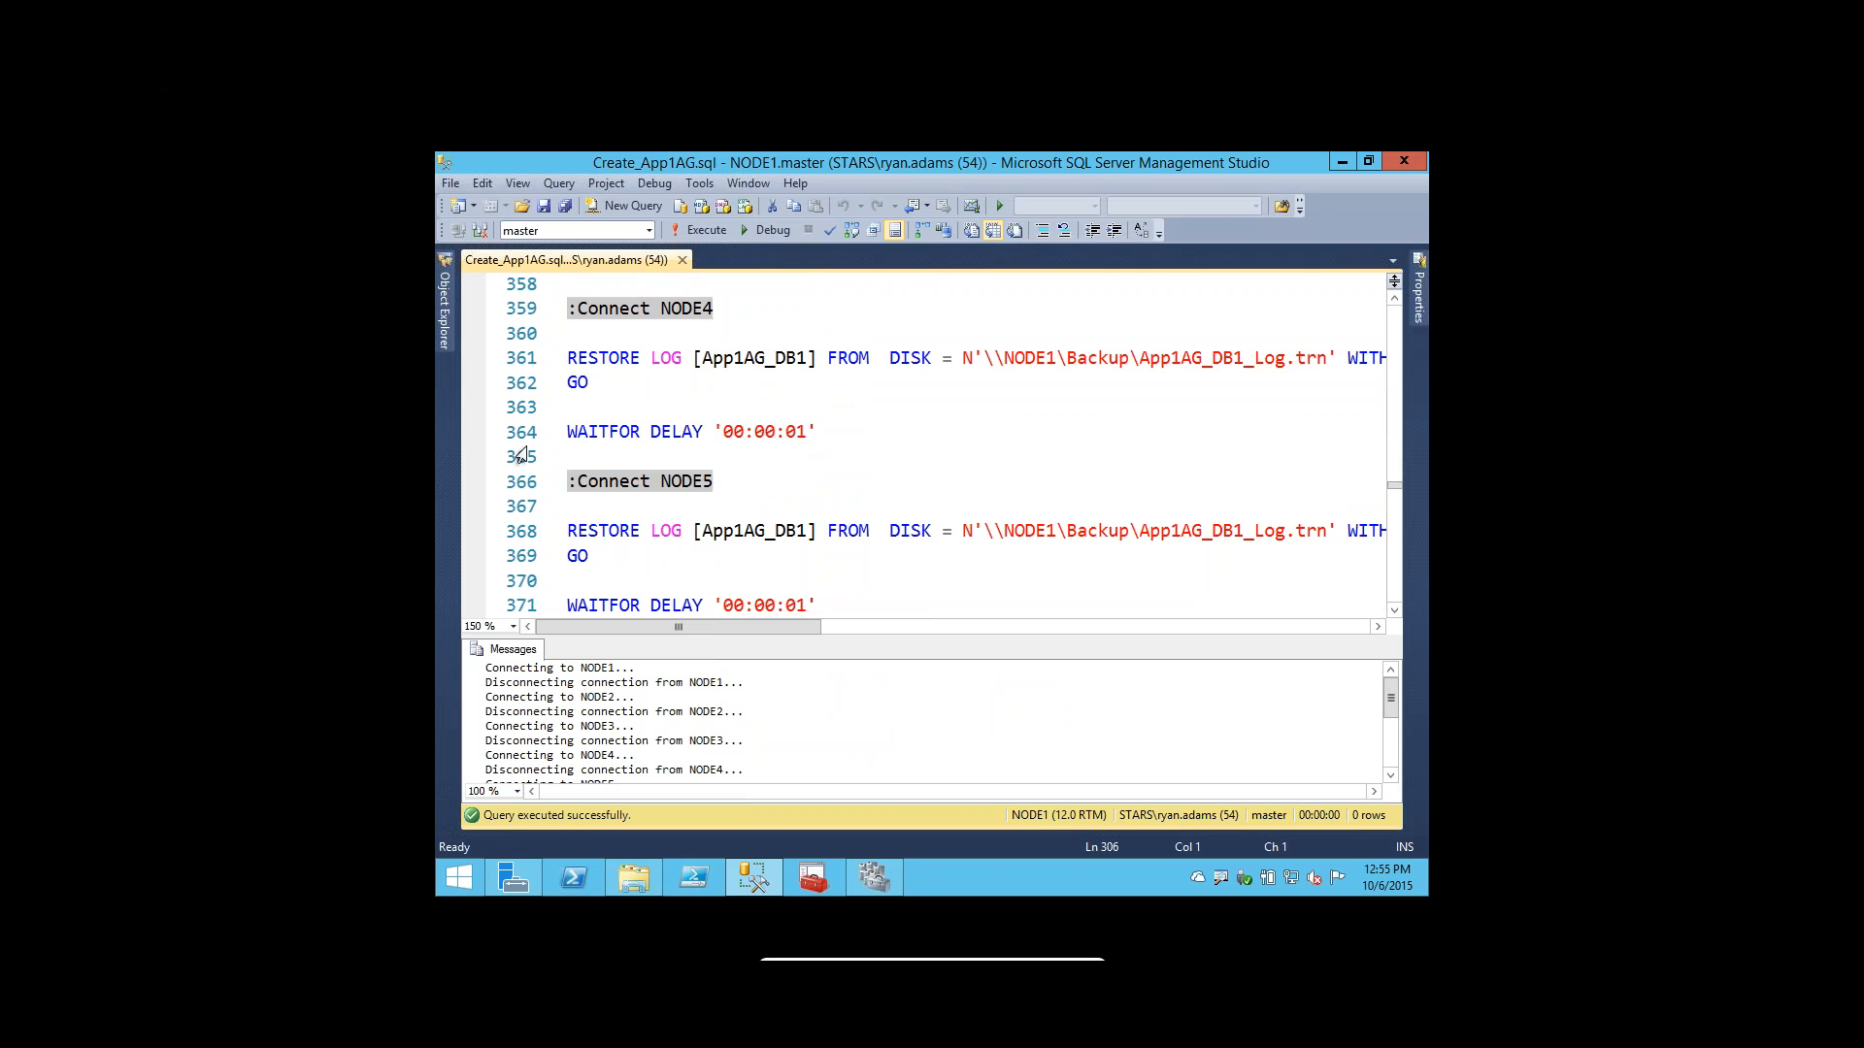
scroll(523, 456, down, 4)
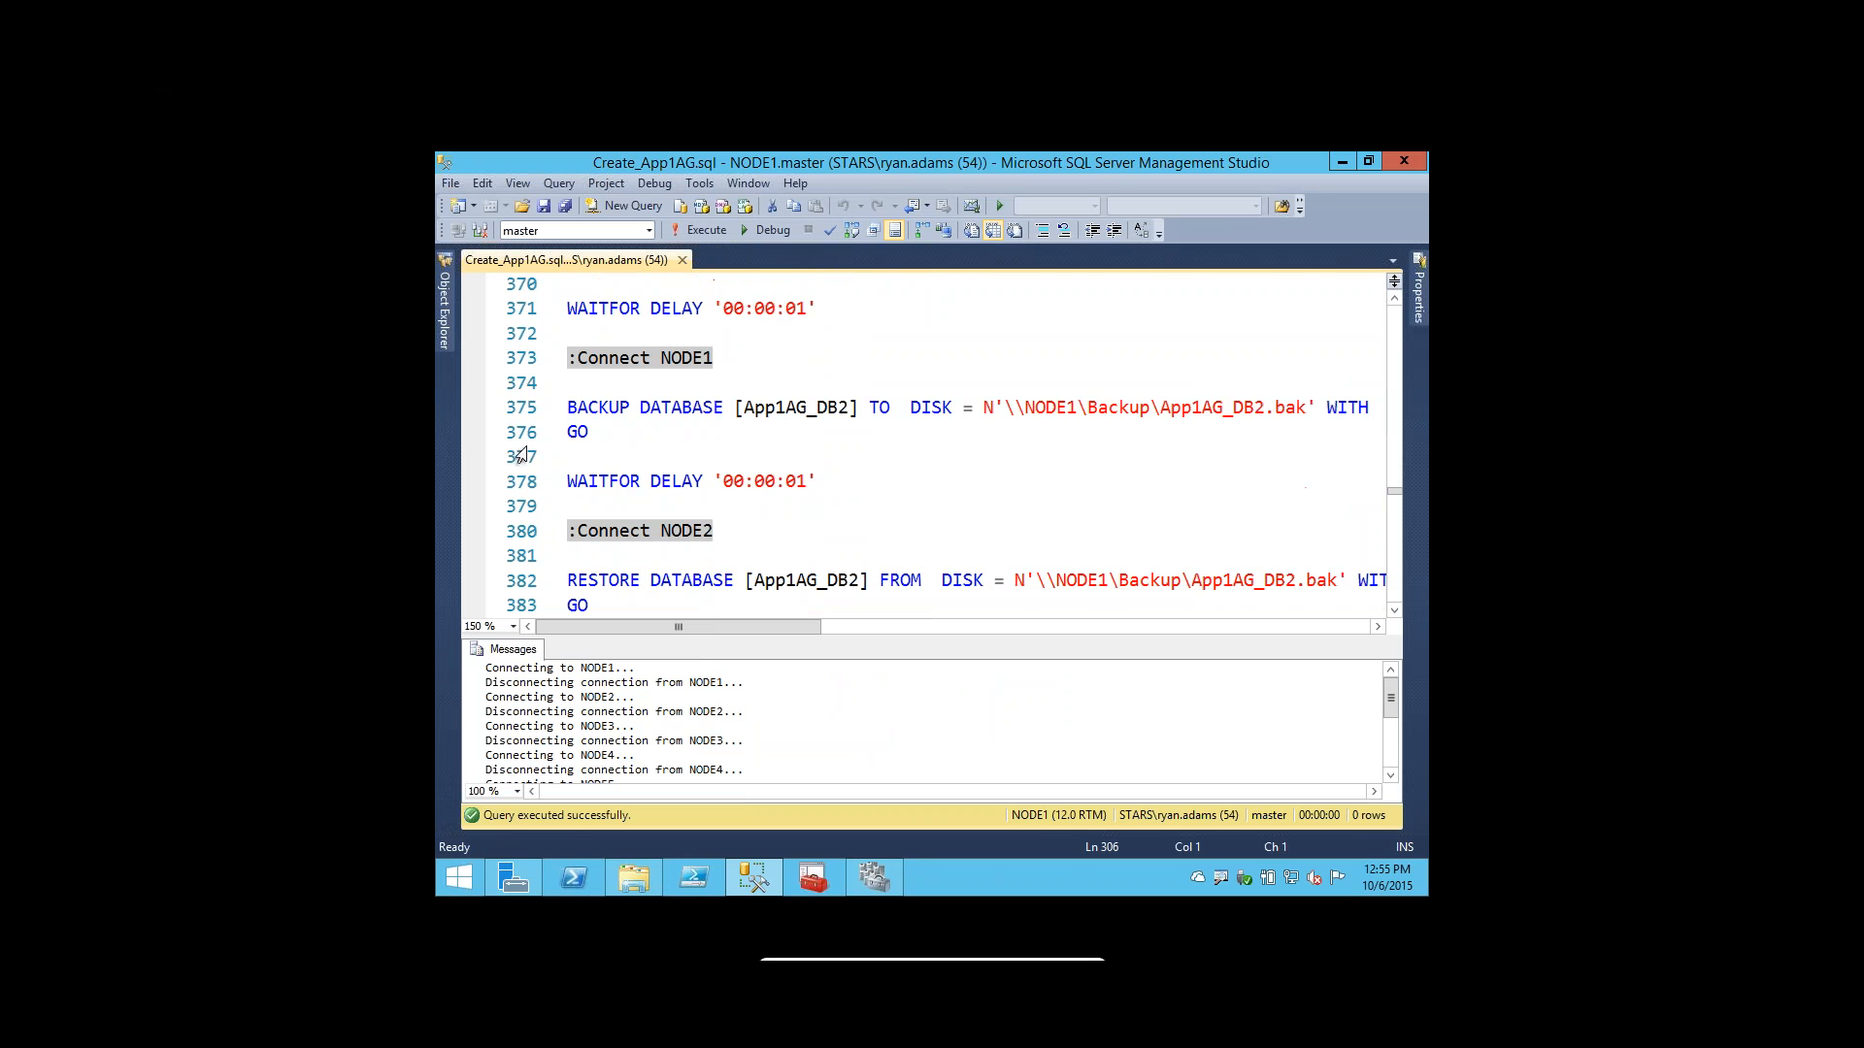
scroll(523, 456, down, 4)
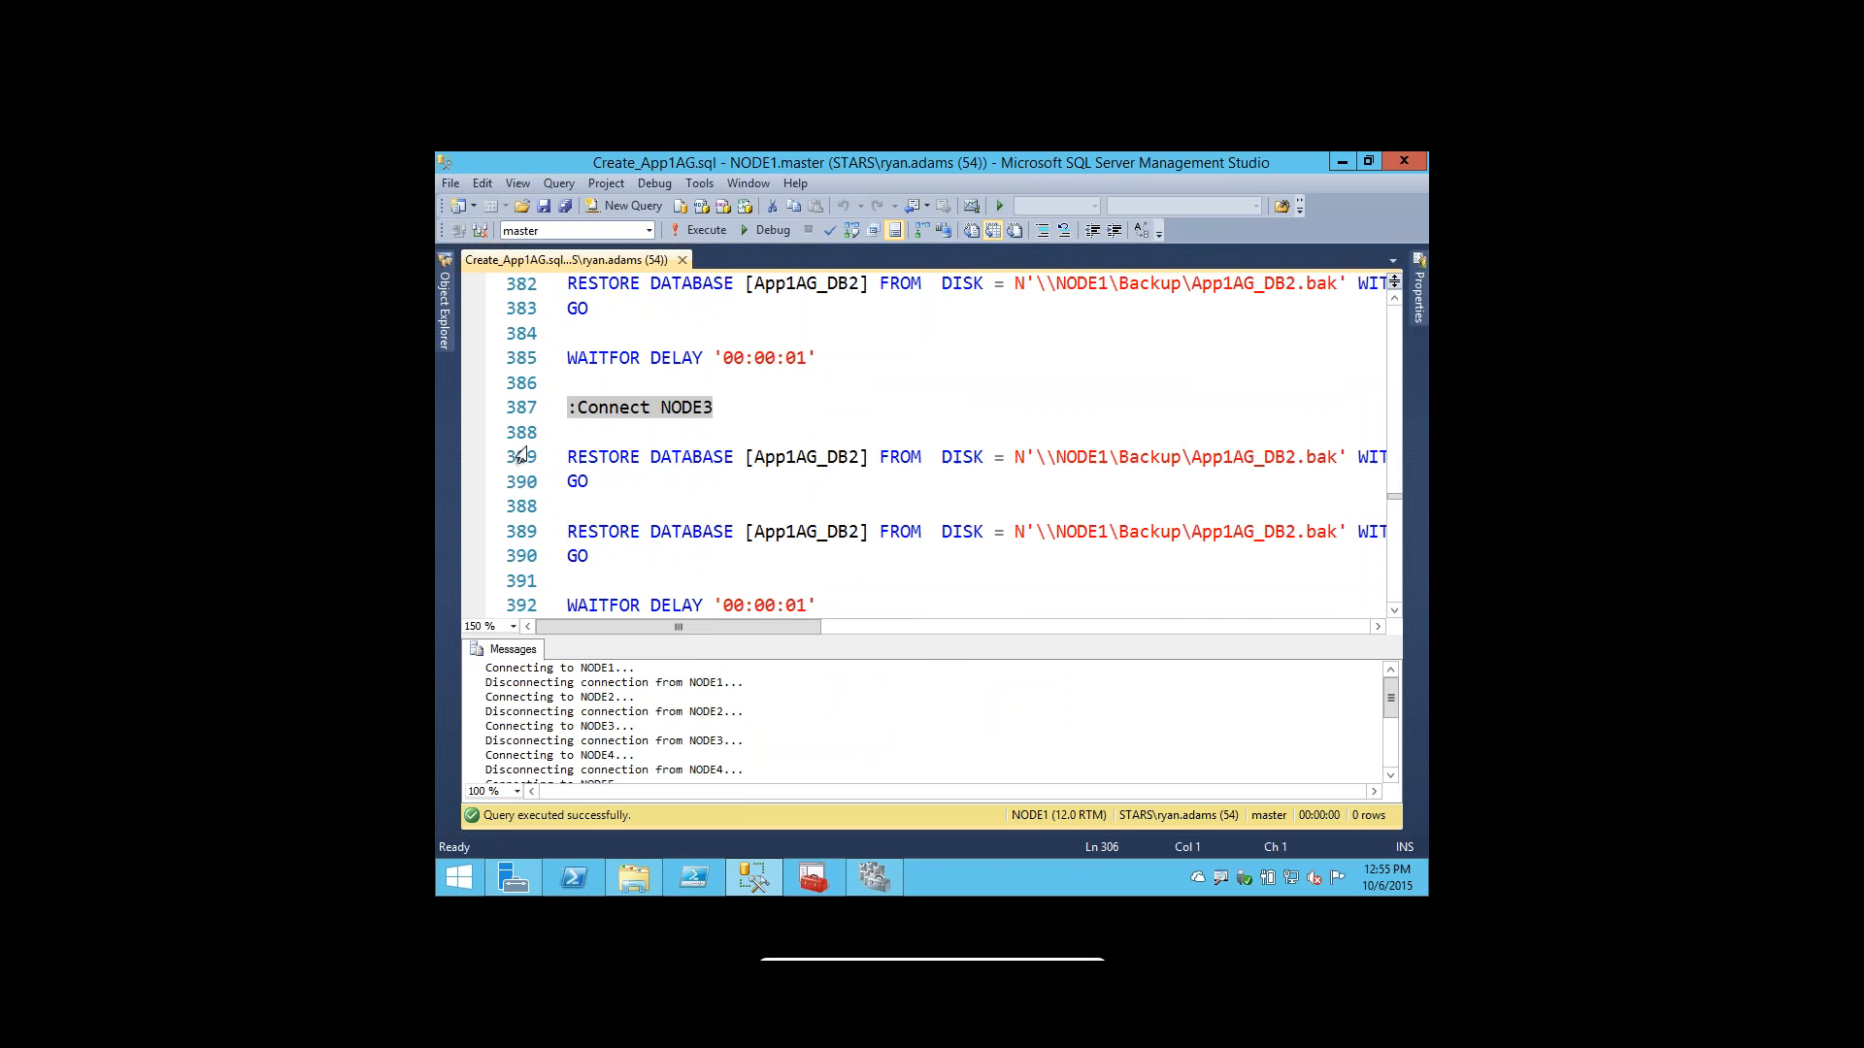
scroll(522, 456, down, 4)
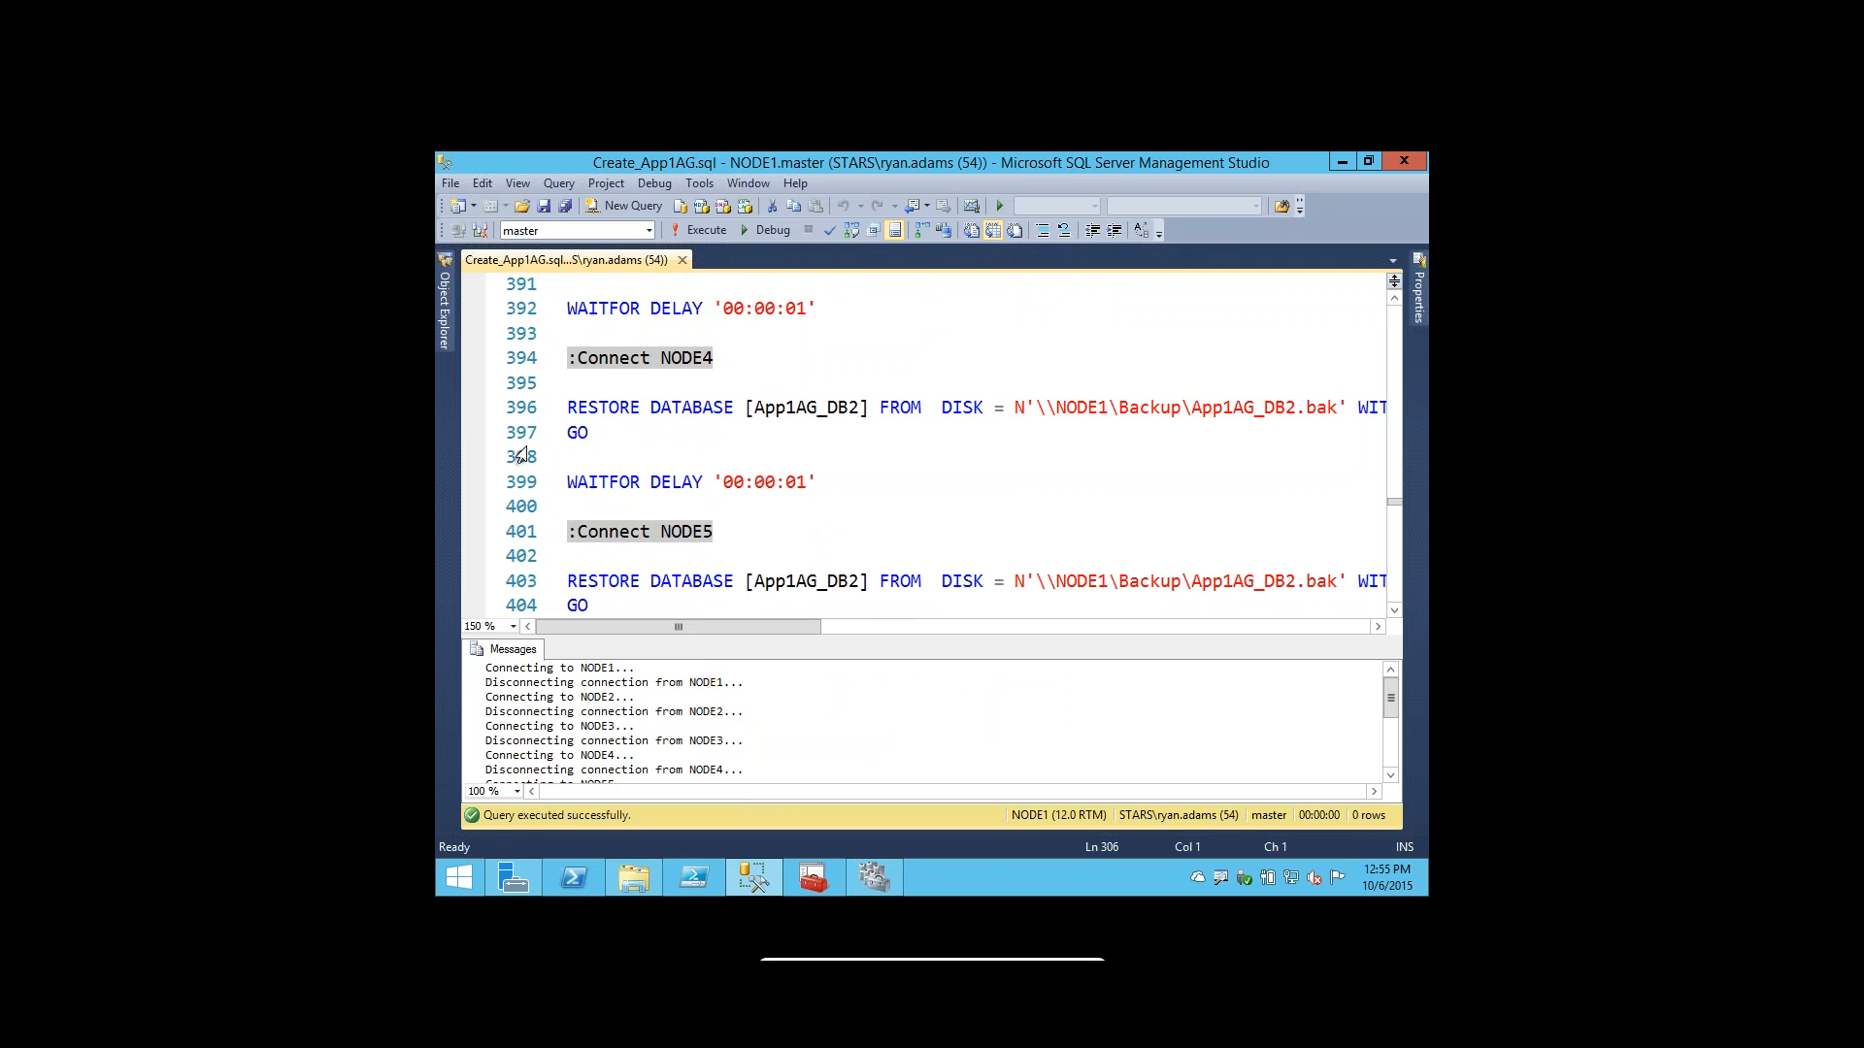
scroll(522, 457, down, 4)
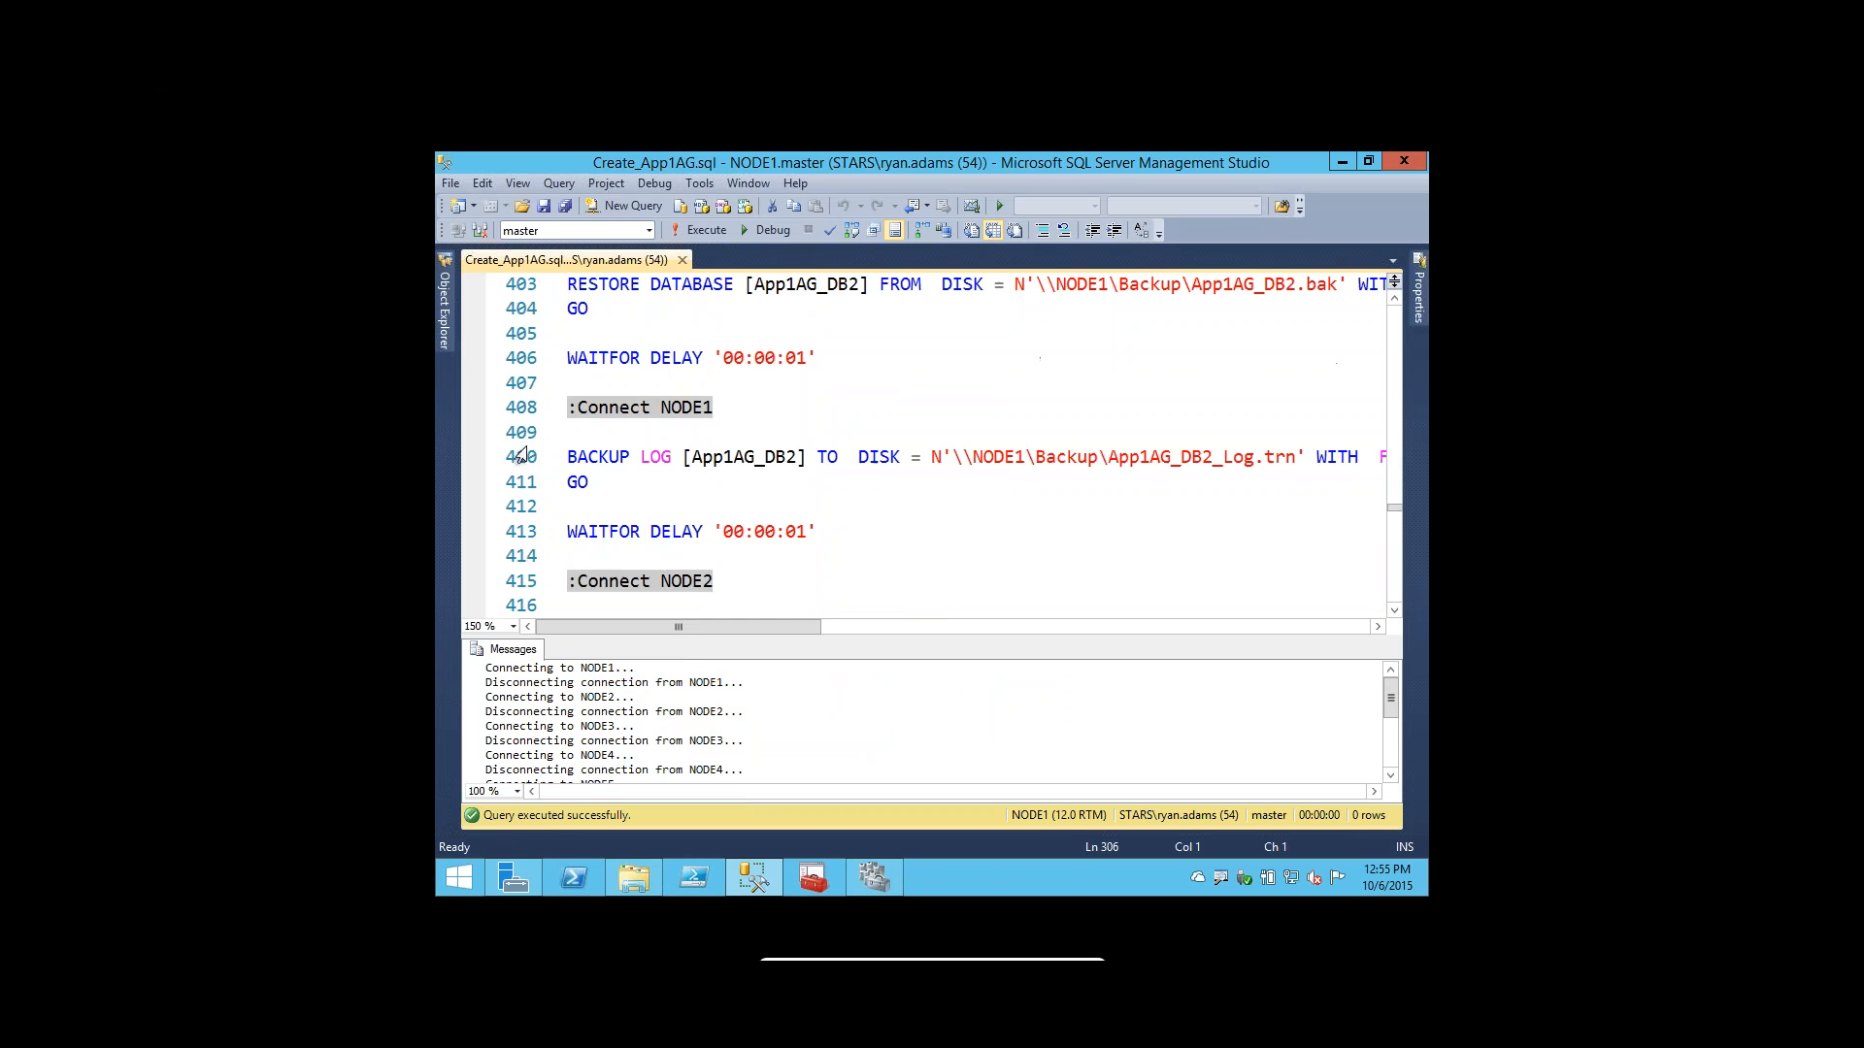
scroll(522, 456, down, 3)
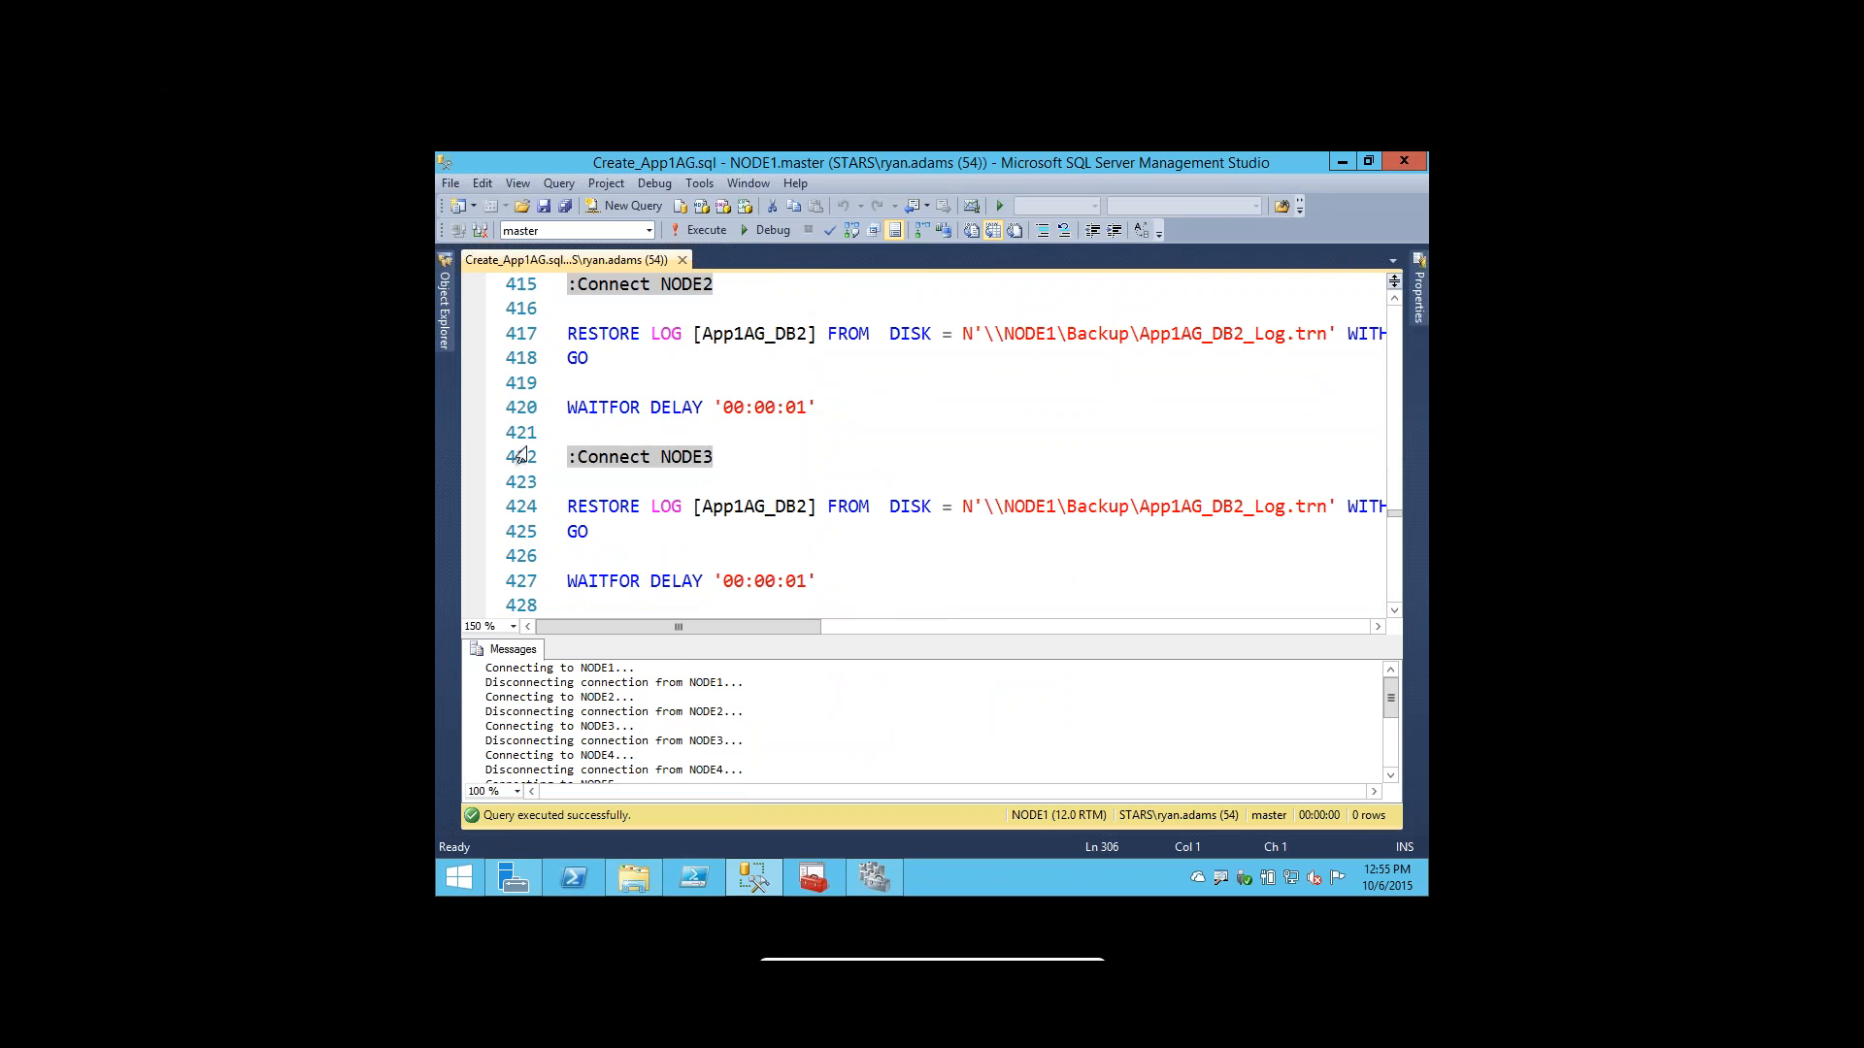
scroll(522, 456, down, 7)
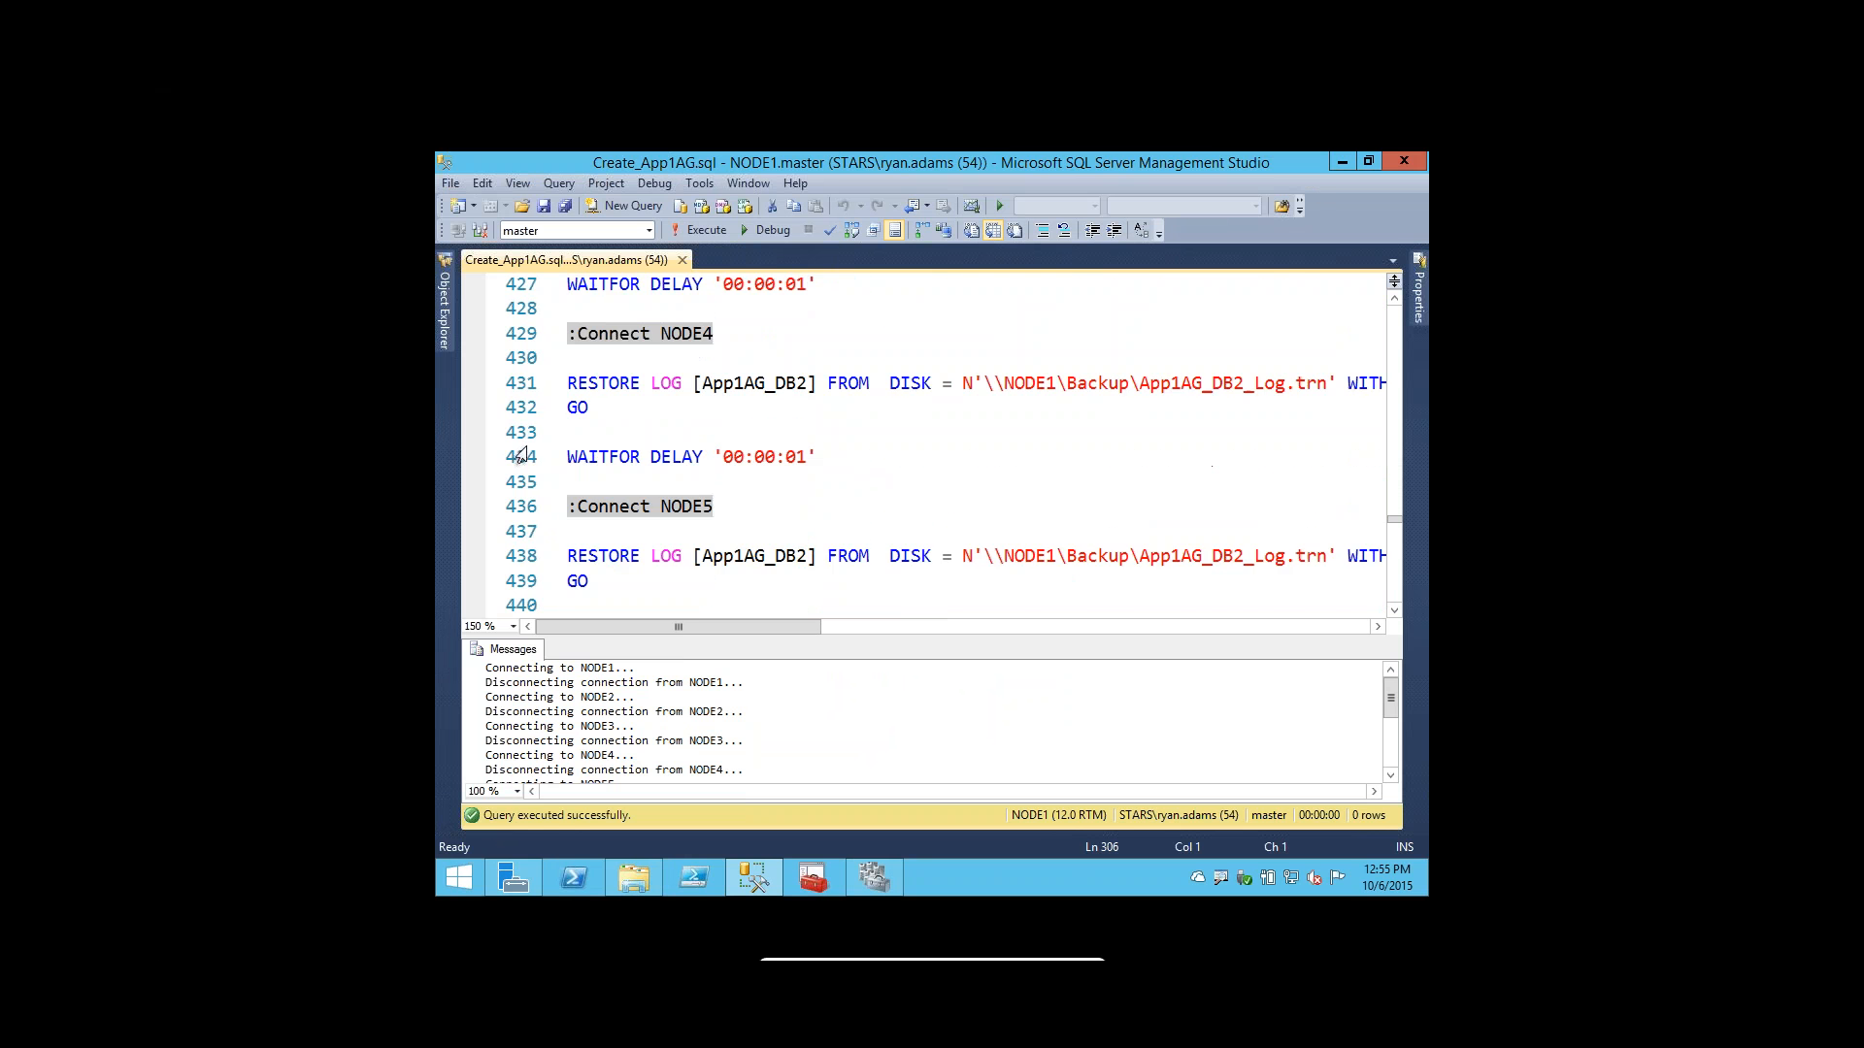
scroll(523, 457, down, 5)
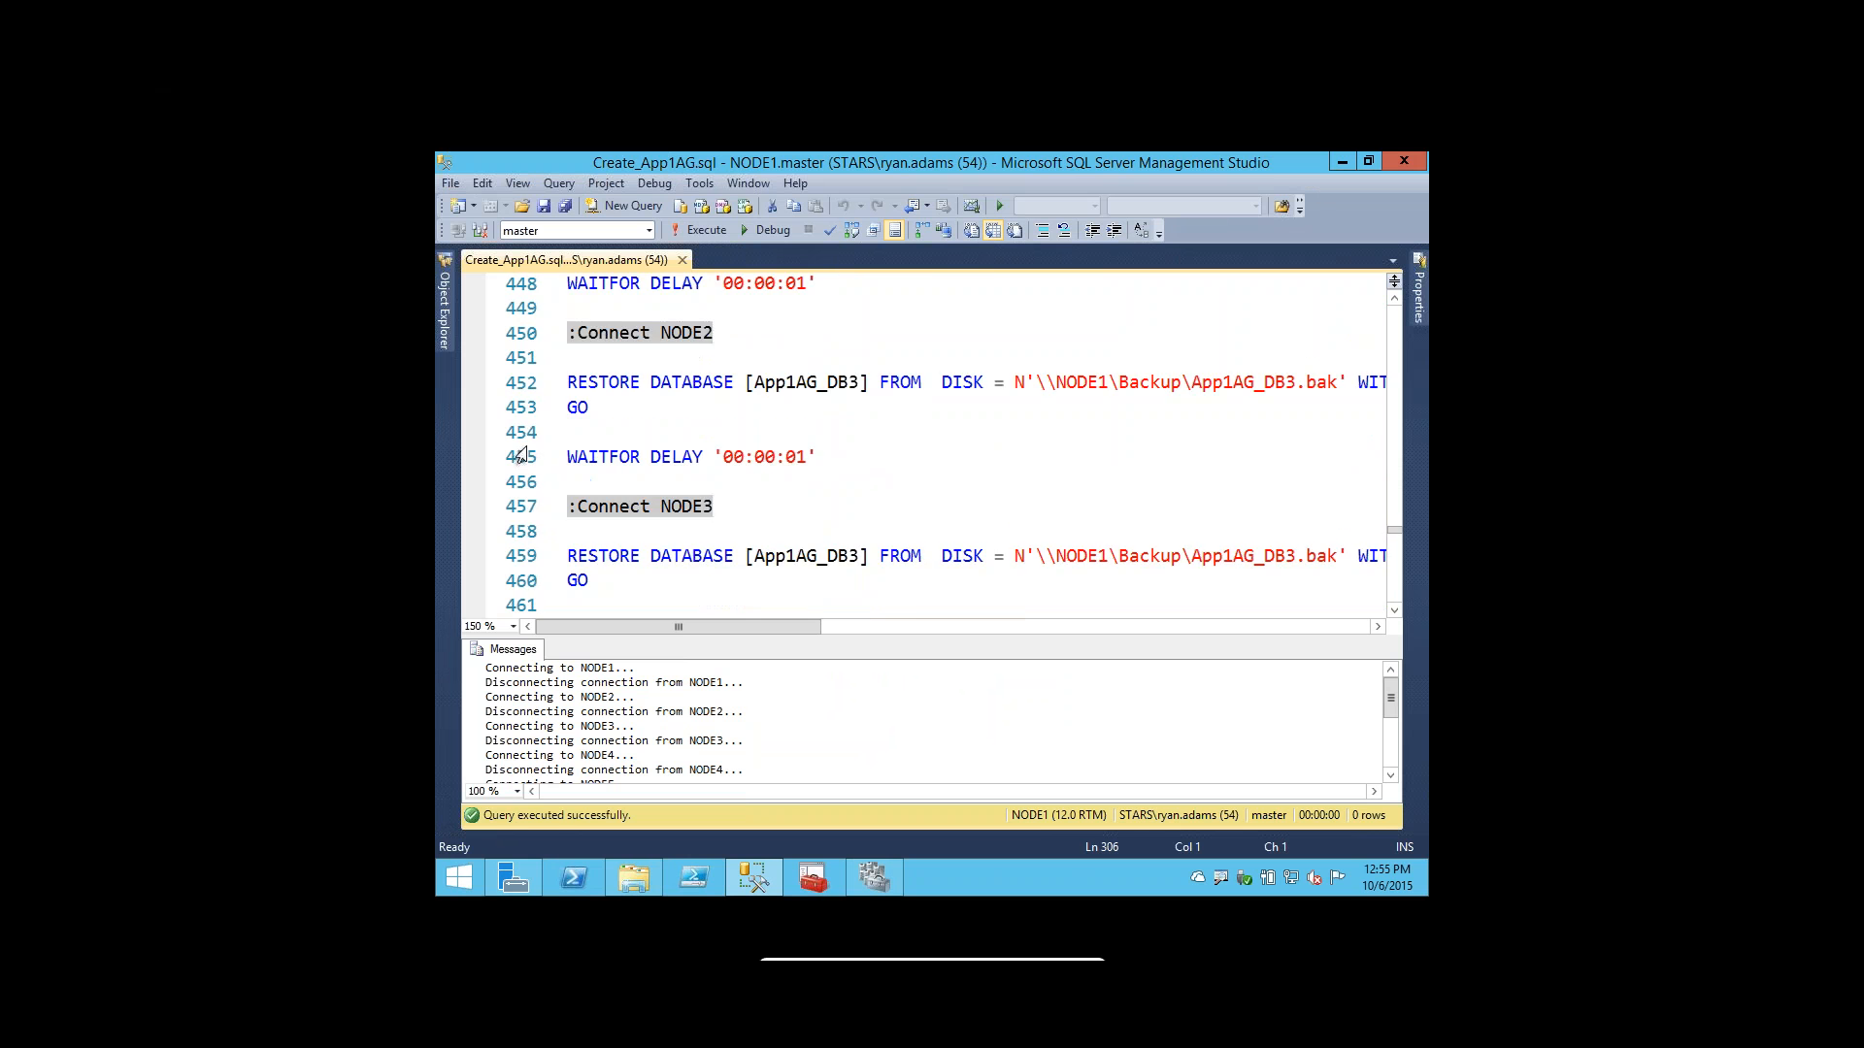
scroll(522, 456, down, 3)
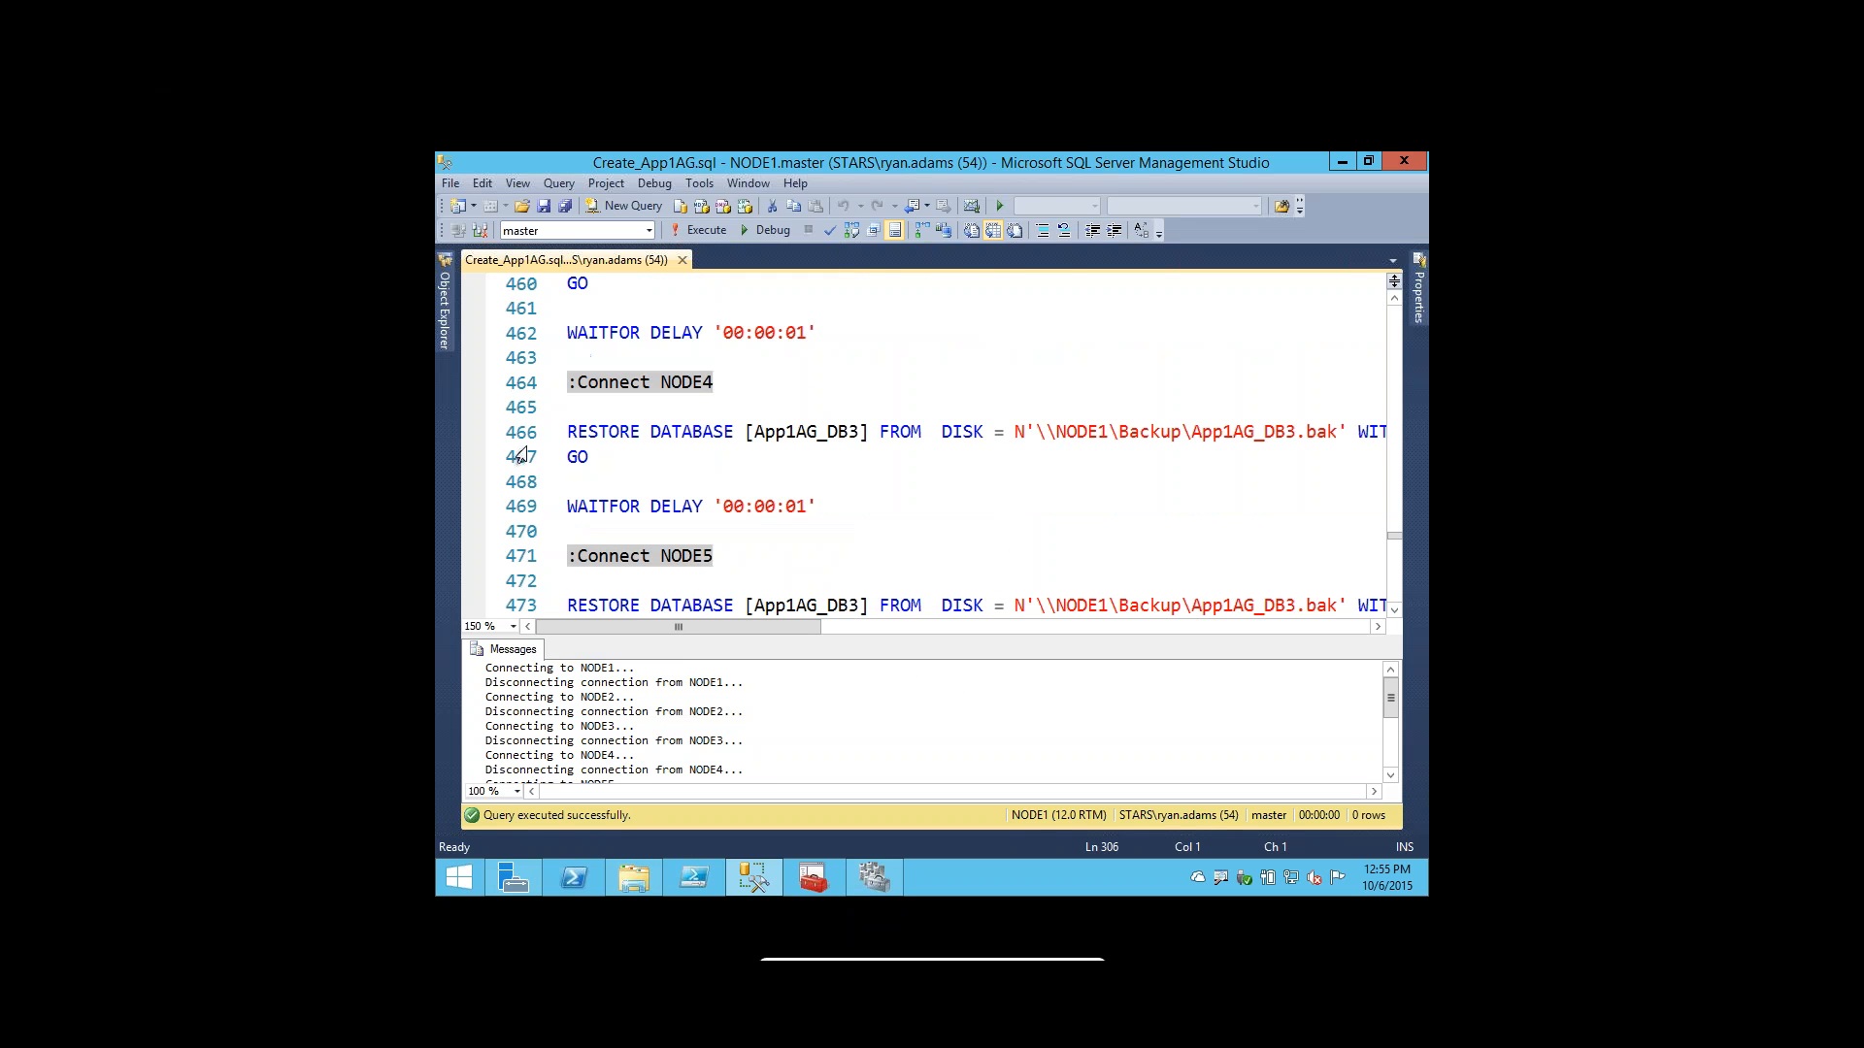
scroll(522, 456, down, 5)
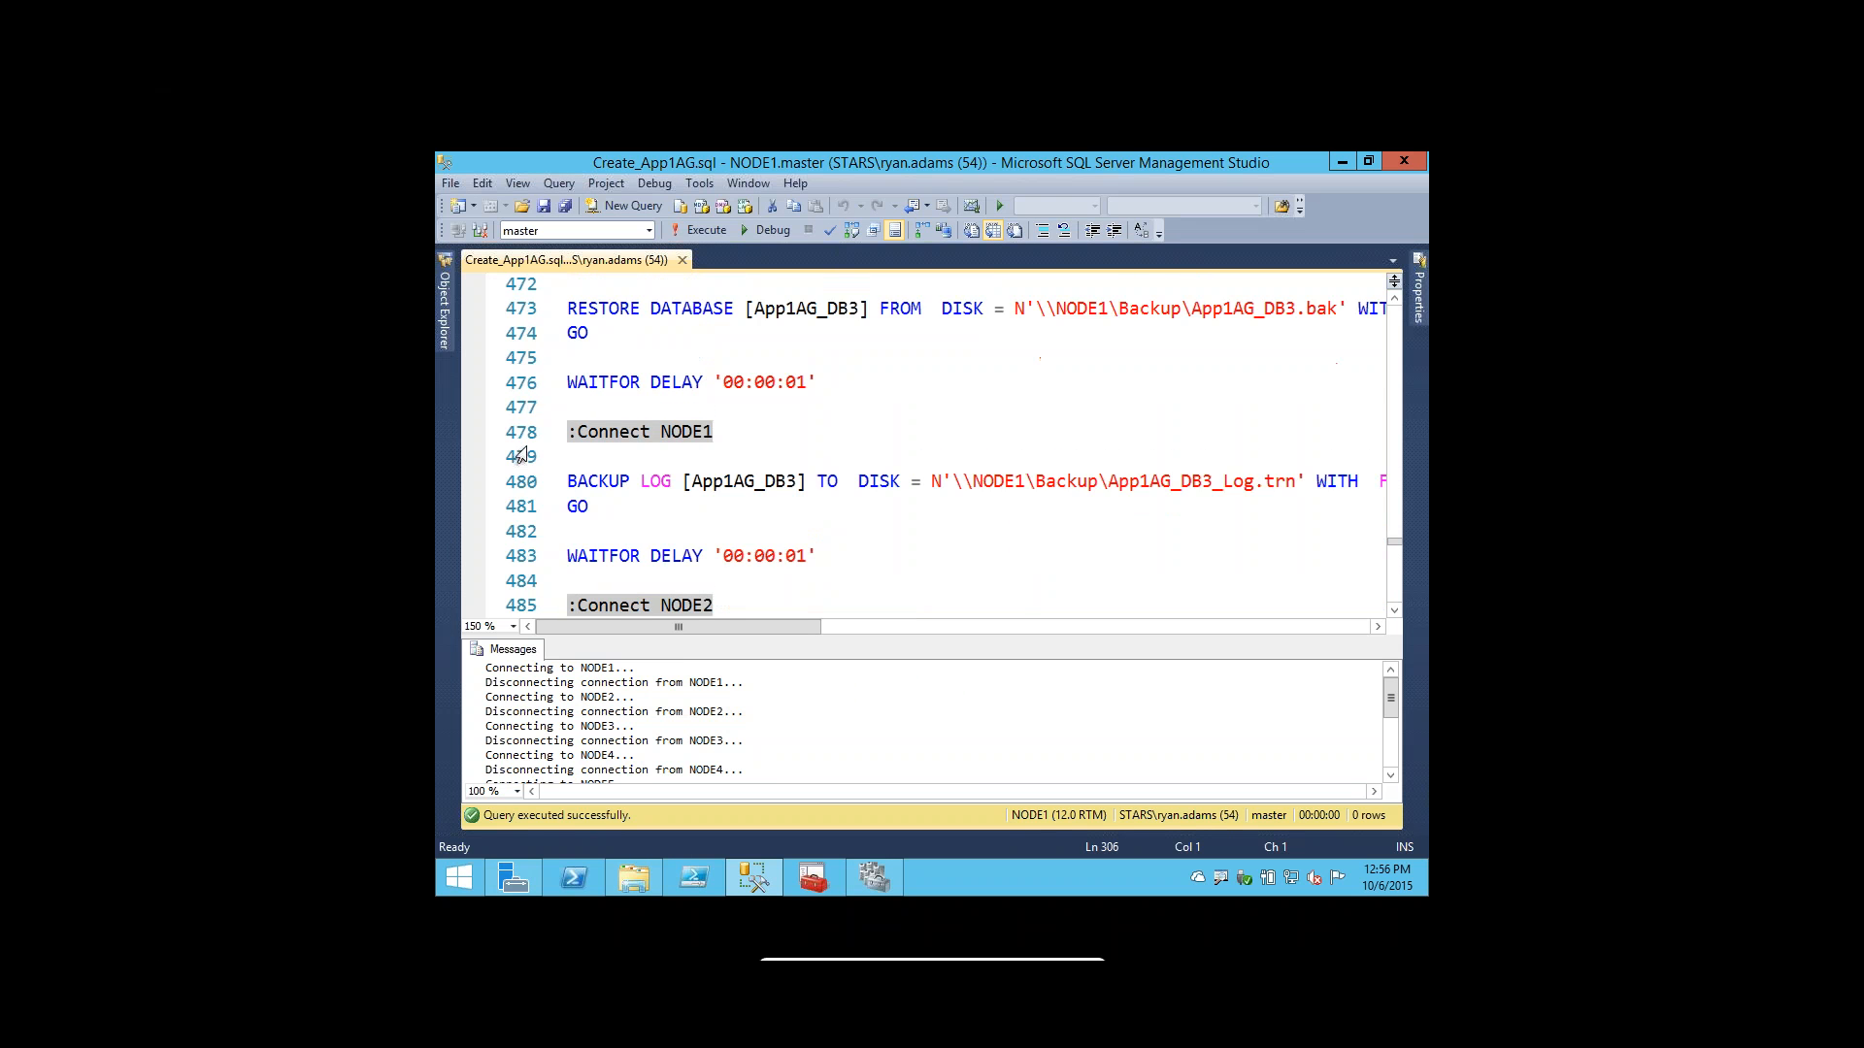
scroll(523, 456, down, 5)
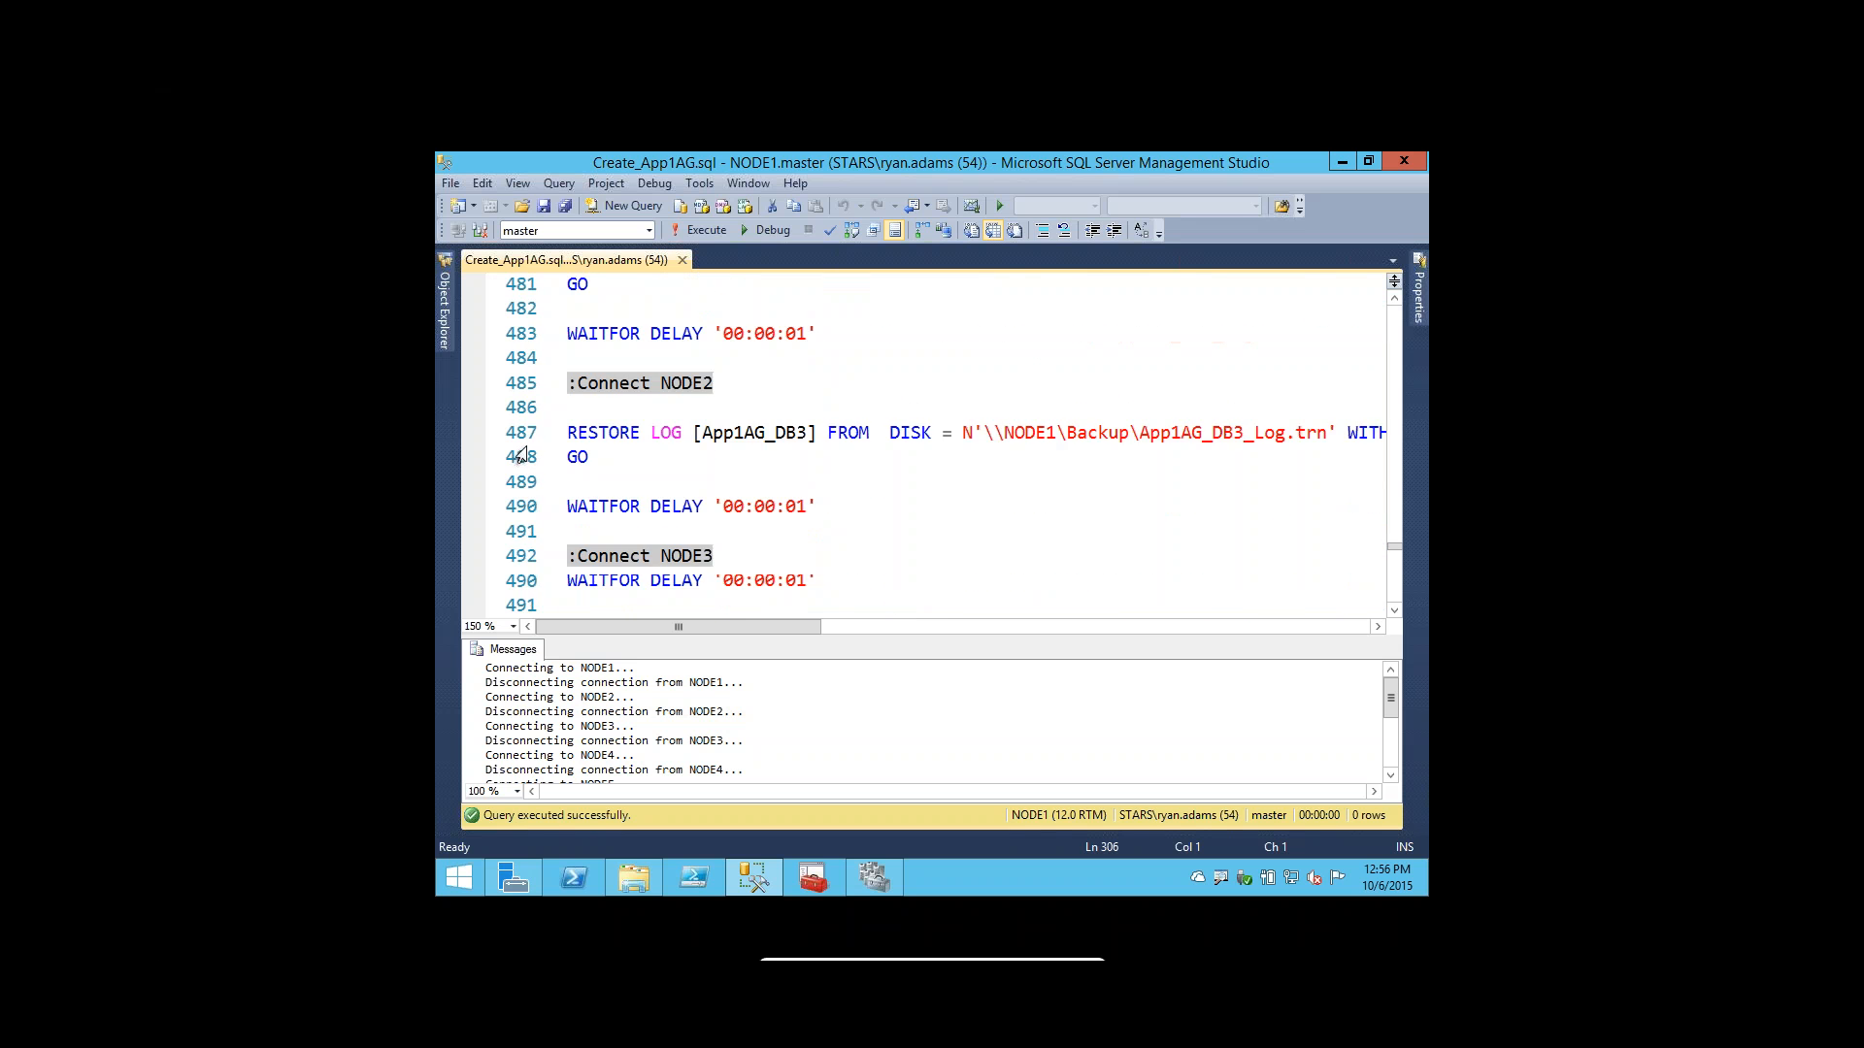
scroll(522, 456, down, 5)
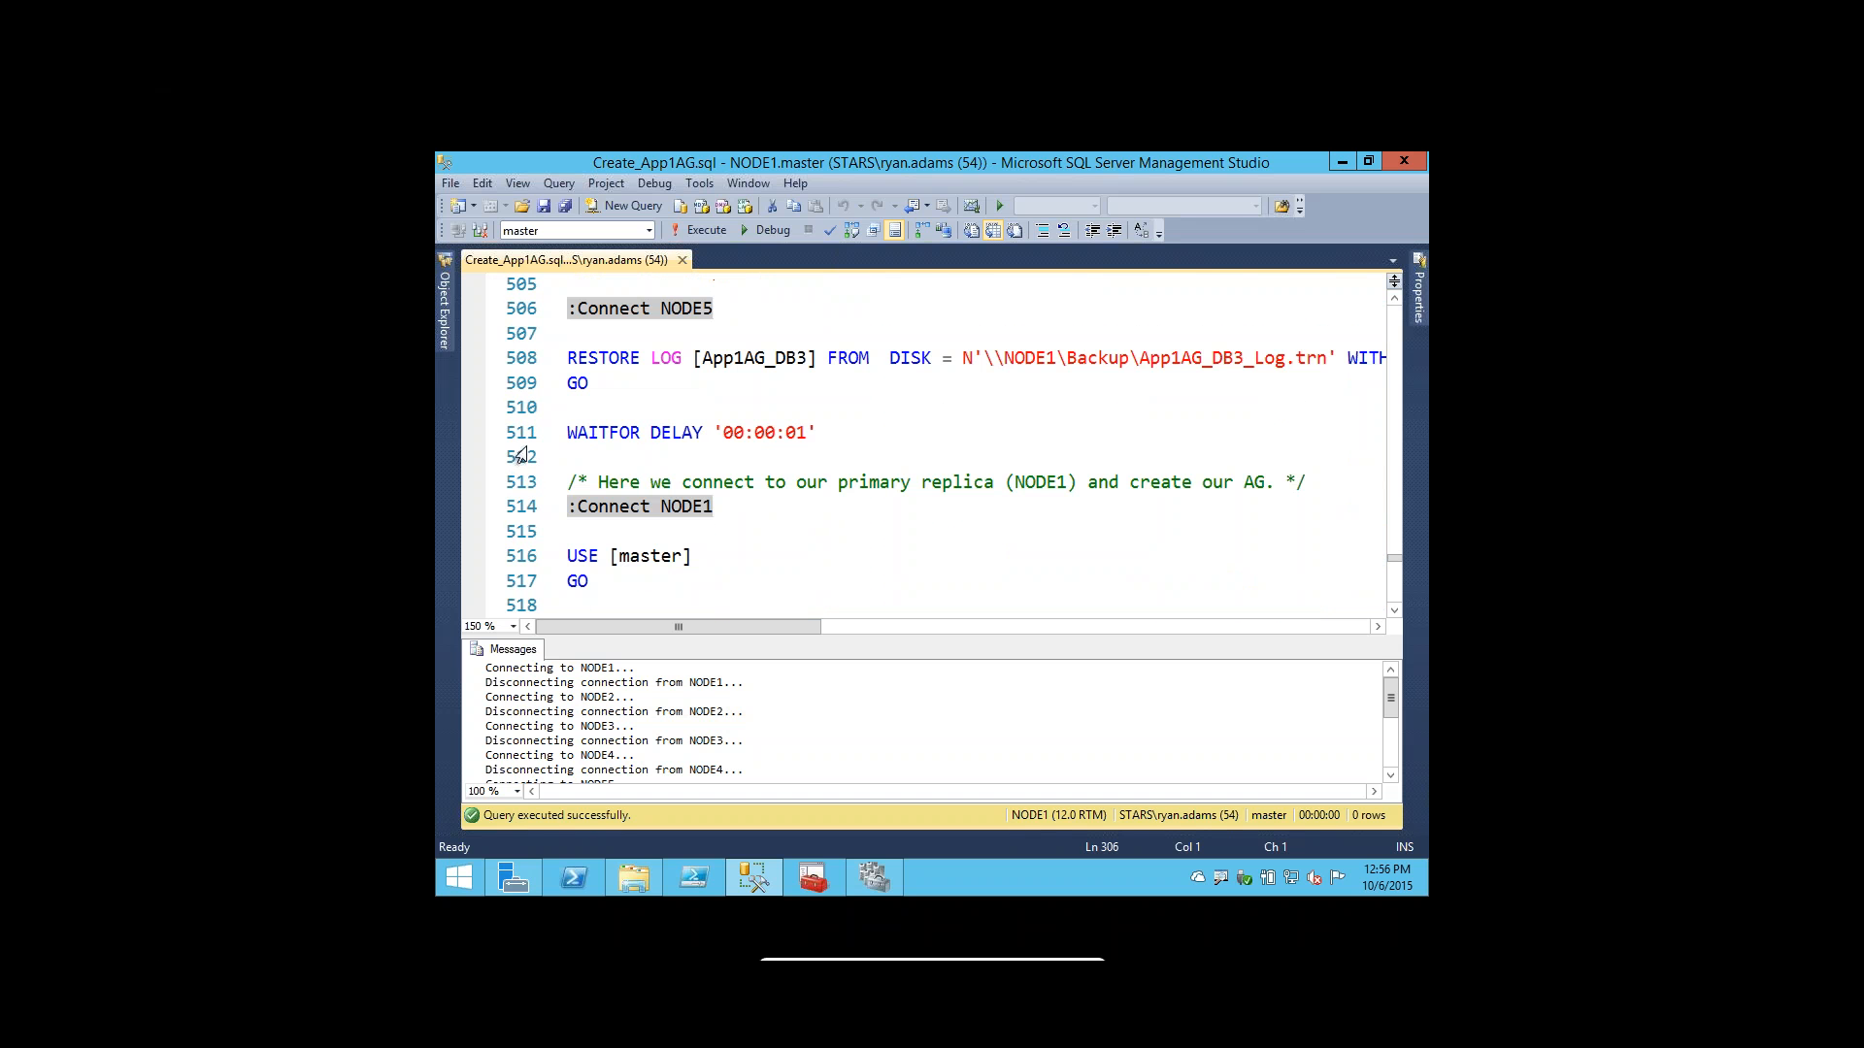
shift+click(522, 457)
key(F5)
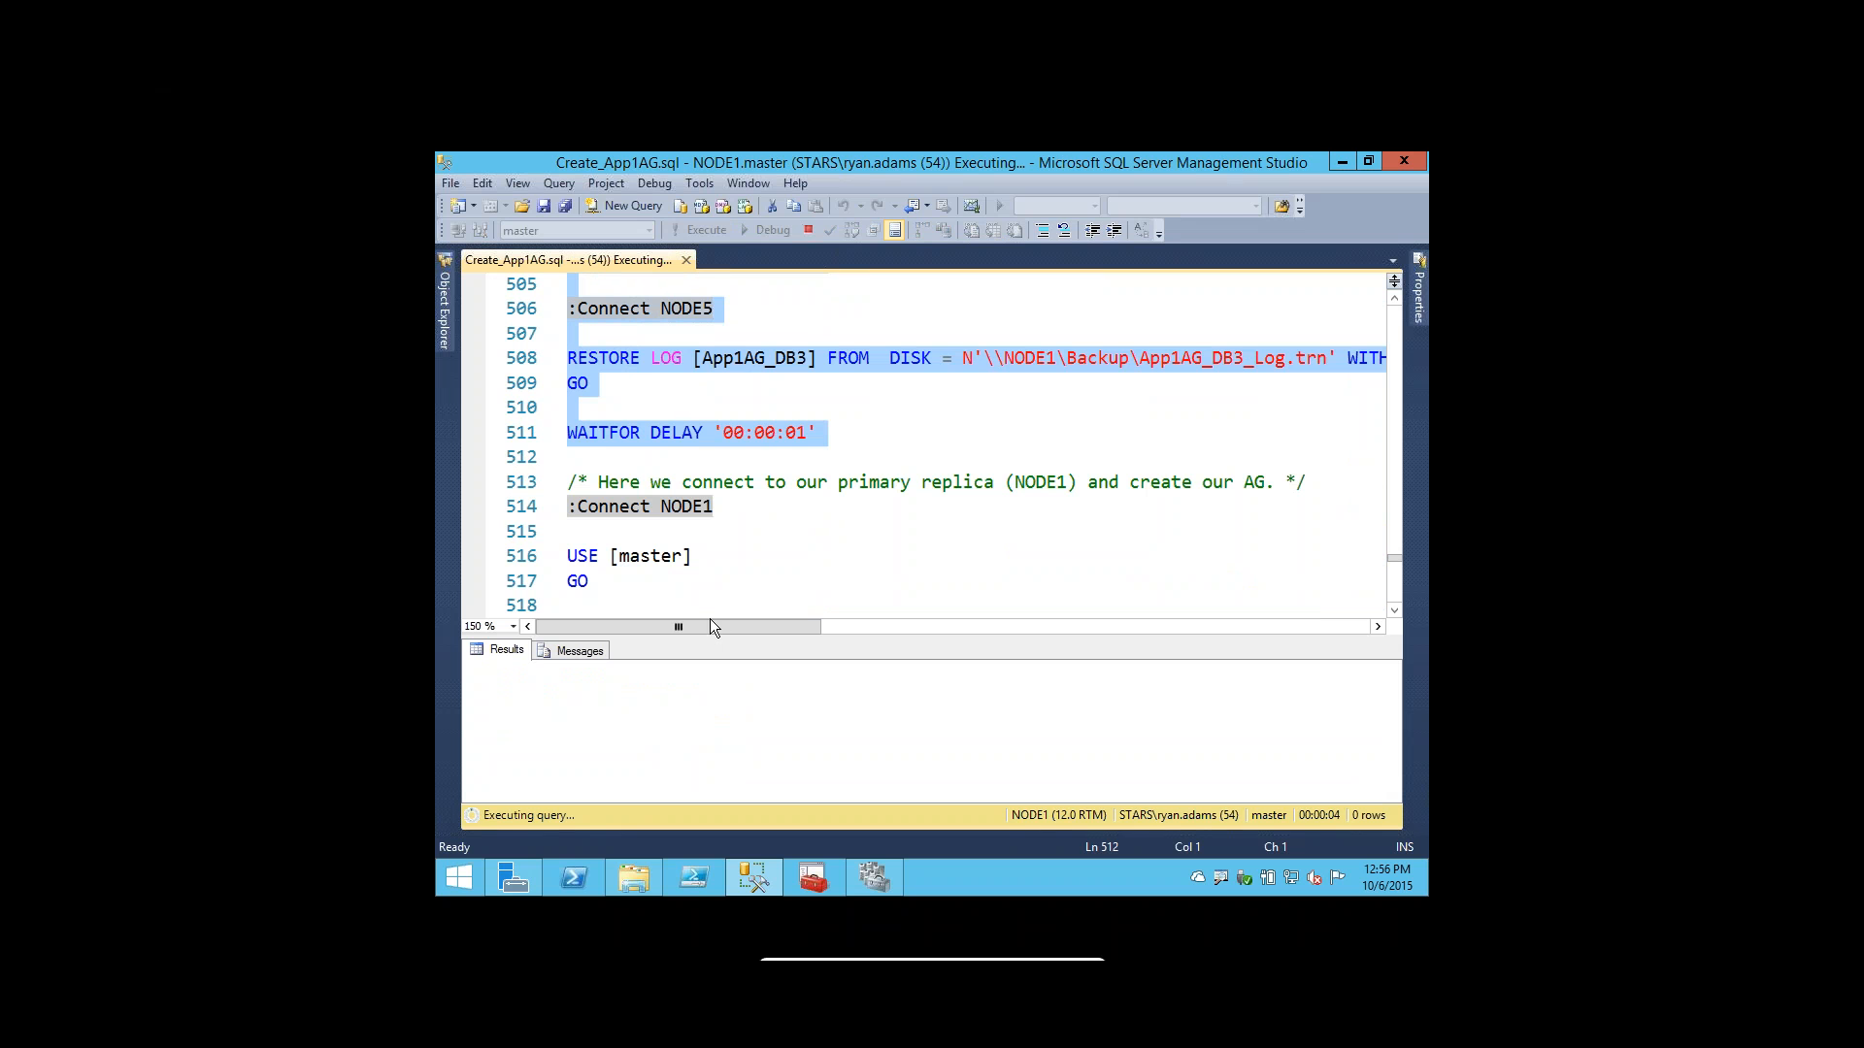
Examine the restore option at the end of the App1AG_DB3 log restore statement on line 508, returning to the start of the lines.
drag(709, 619, 829, 633)
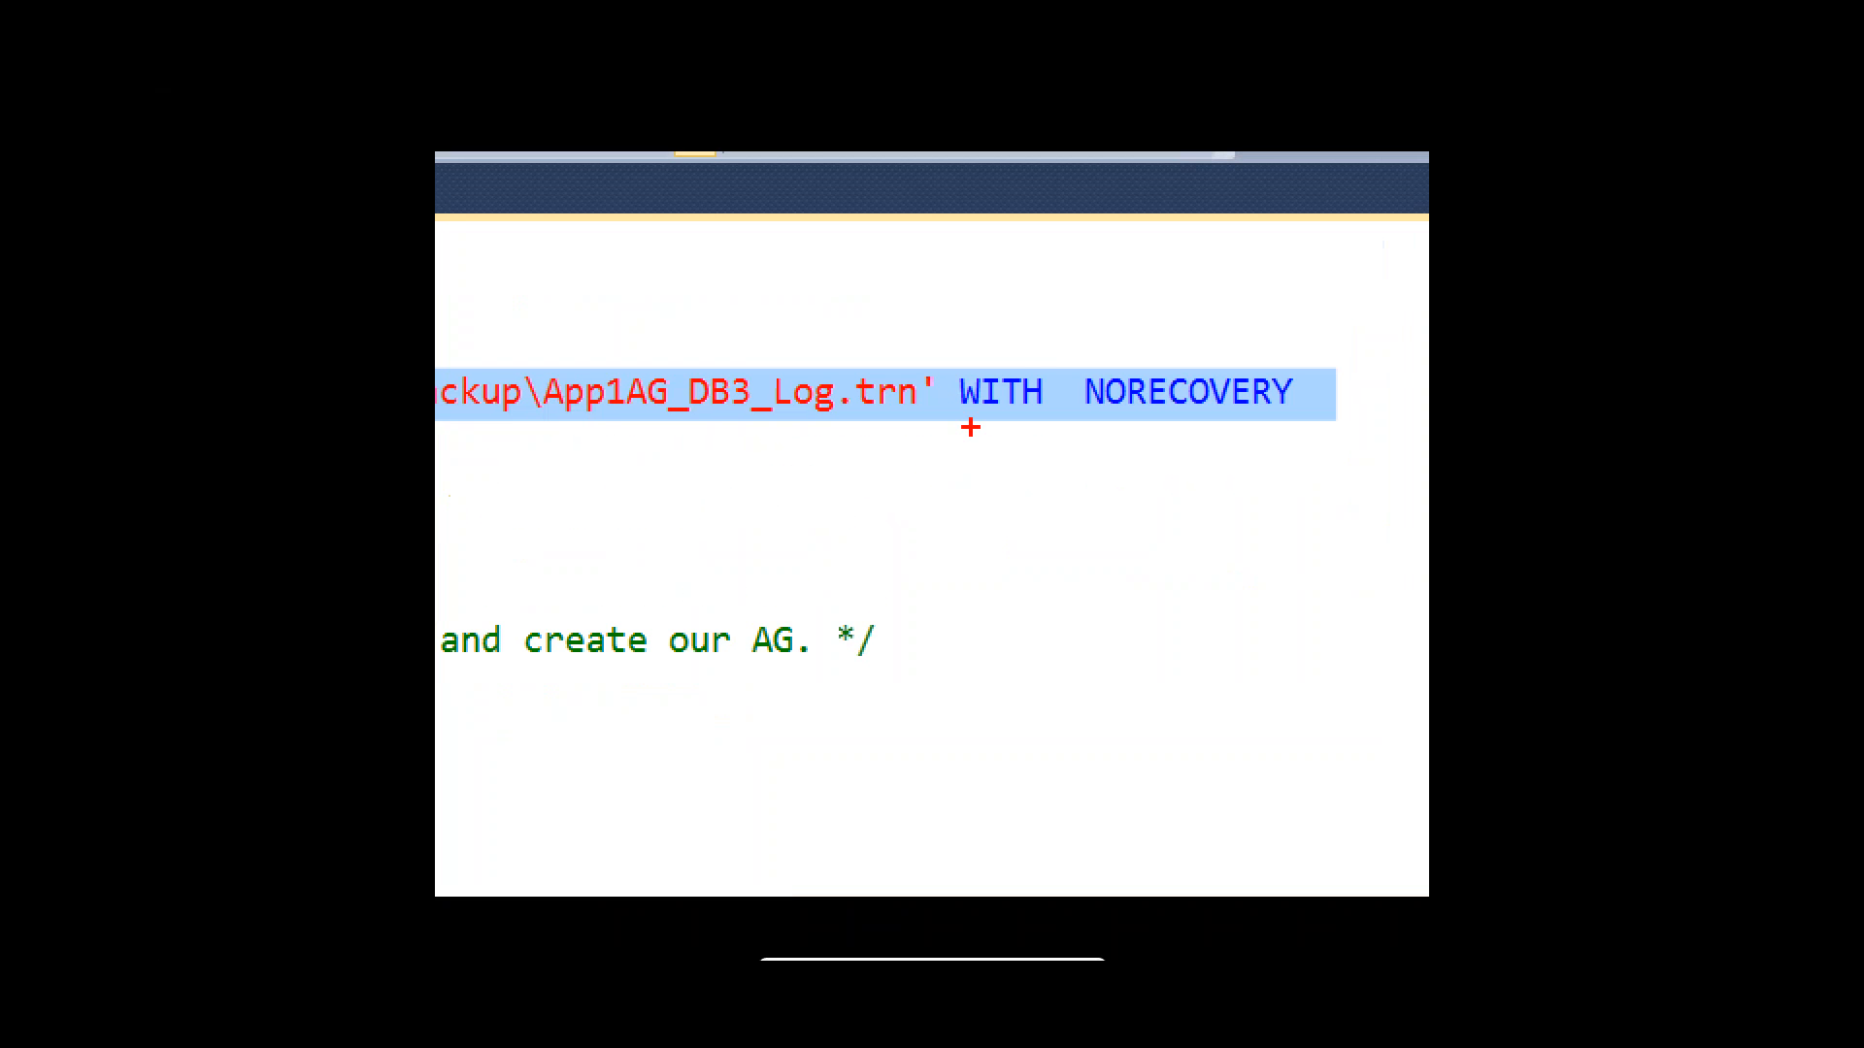
mouse_move(1065, 342)
mouse_down()
mouse_move(1233, 454)
mouse_move(1321, 458)
mouse_up()
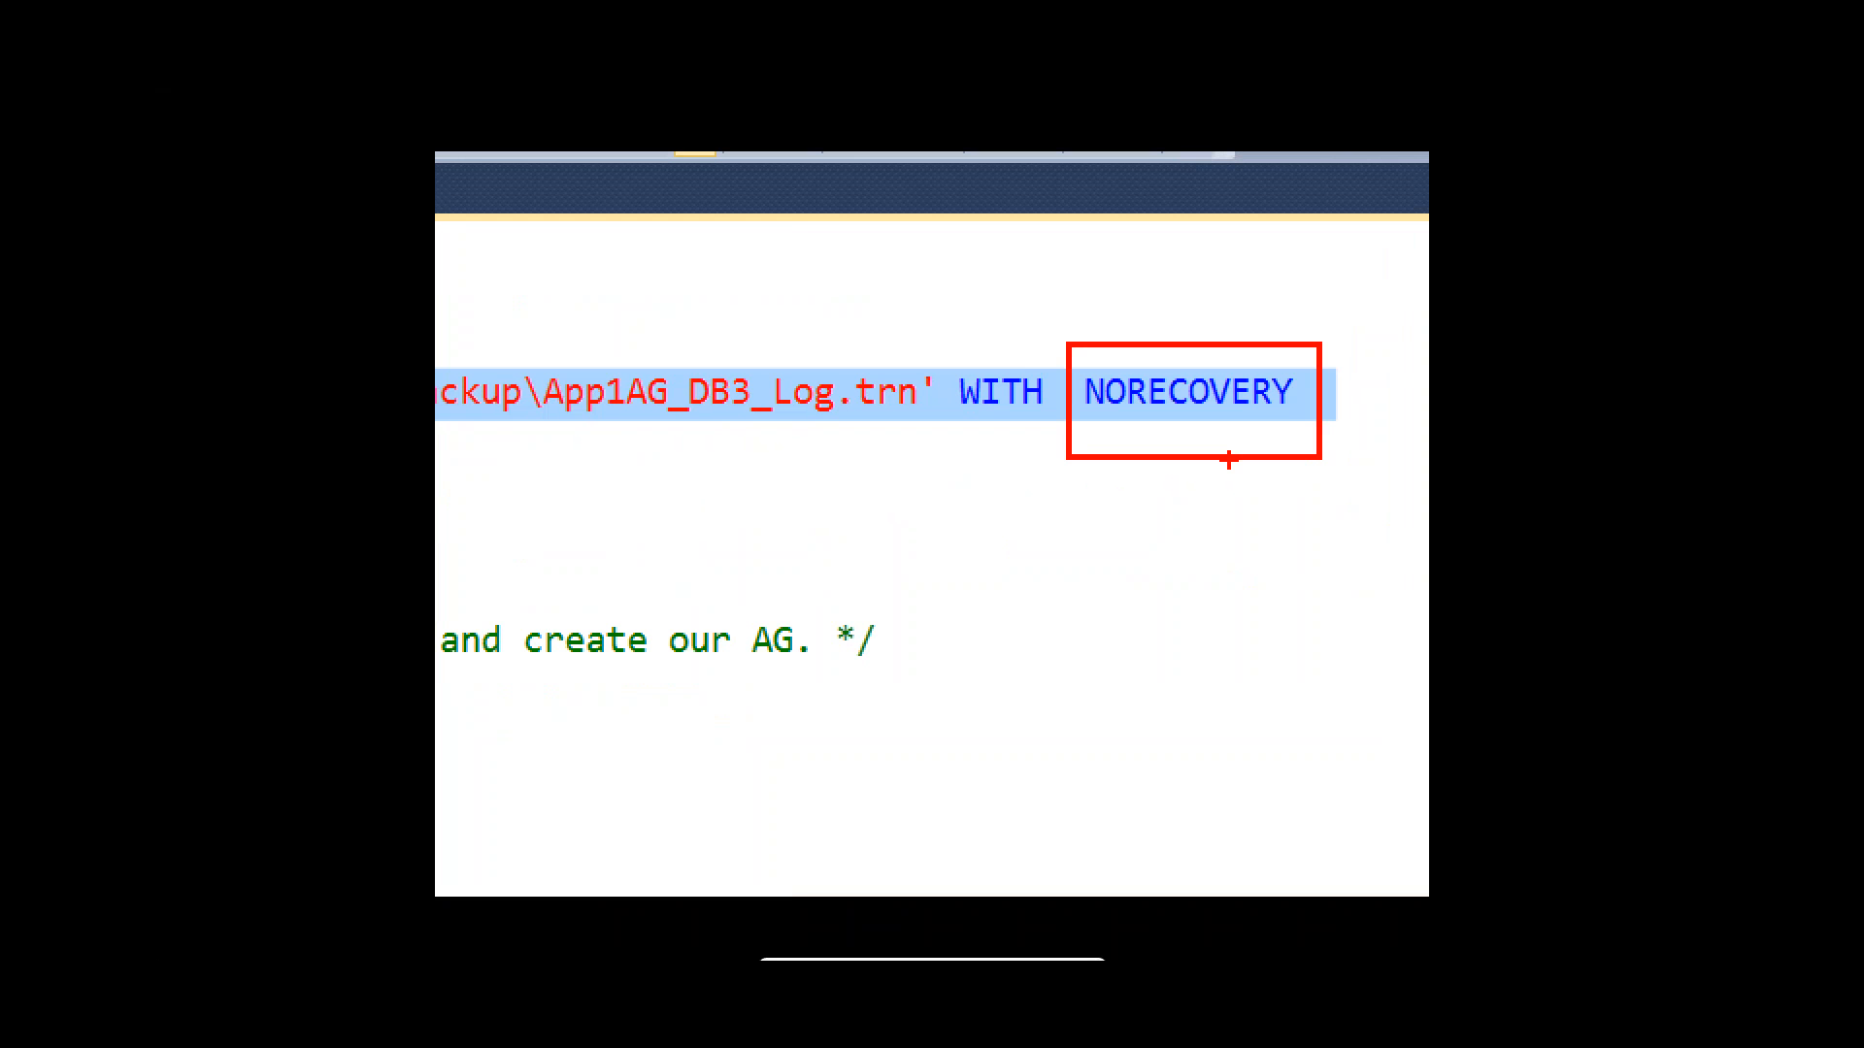
key(Escape)
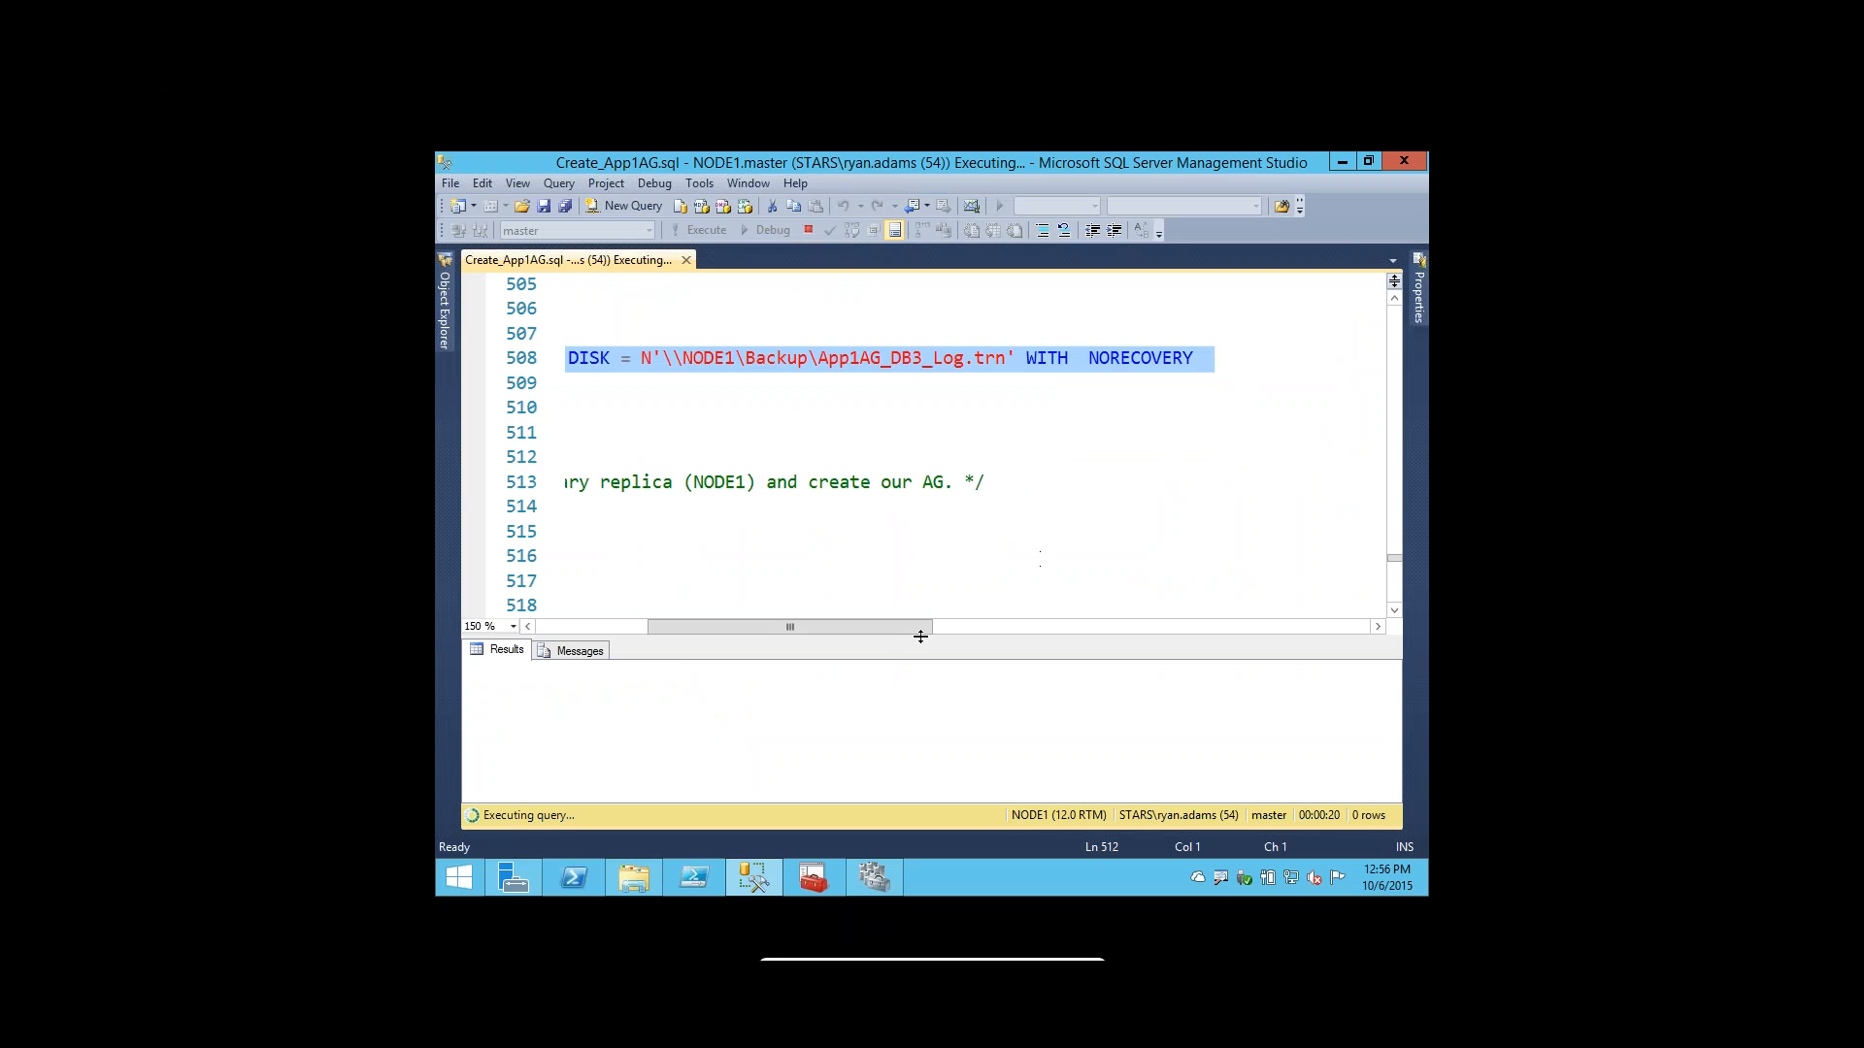
drag(859, 626, 667, 656)
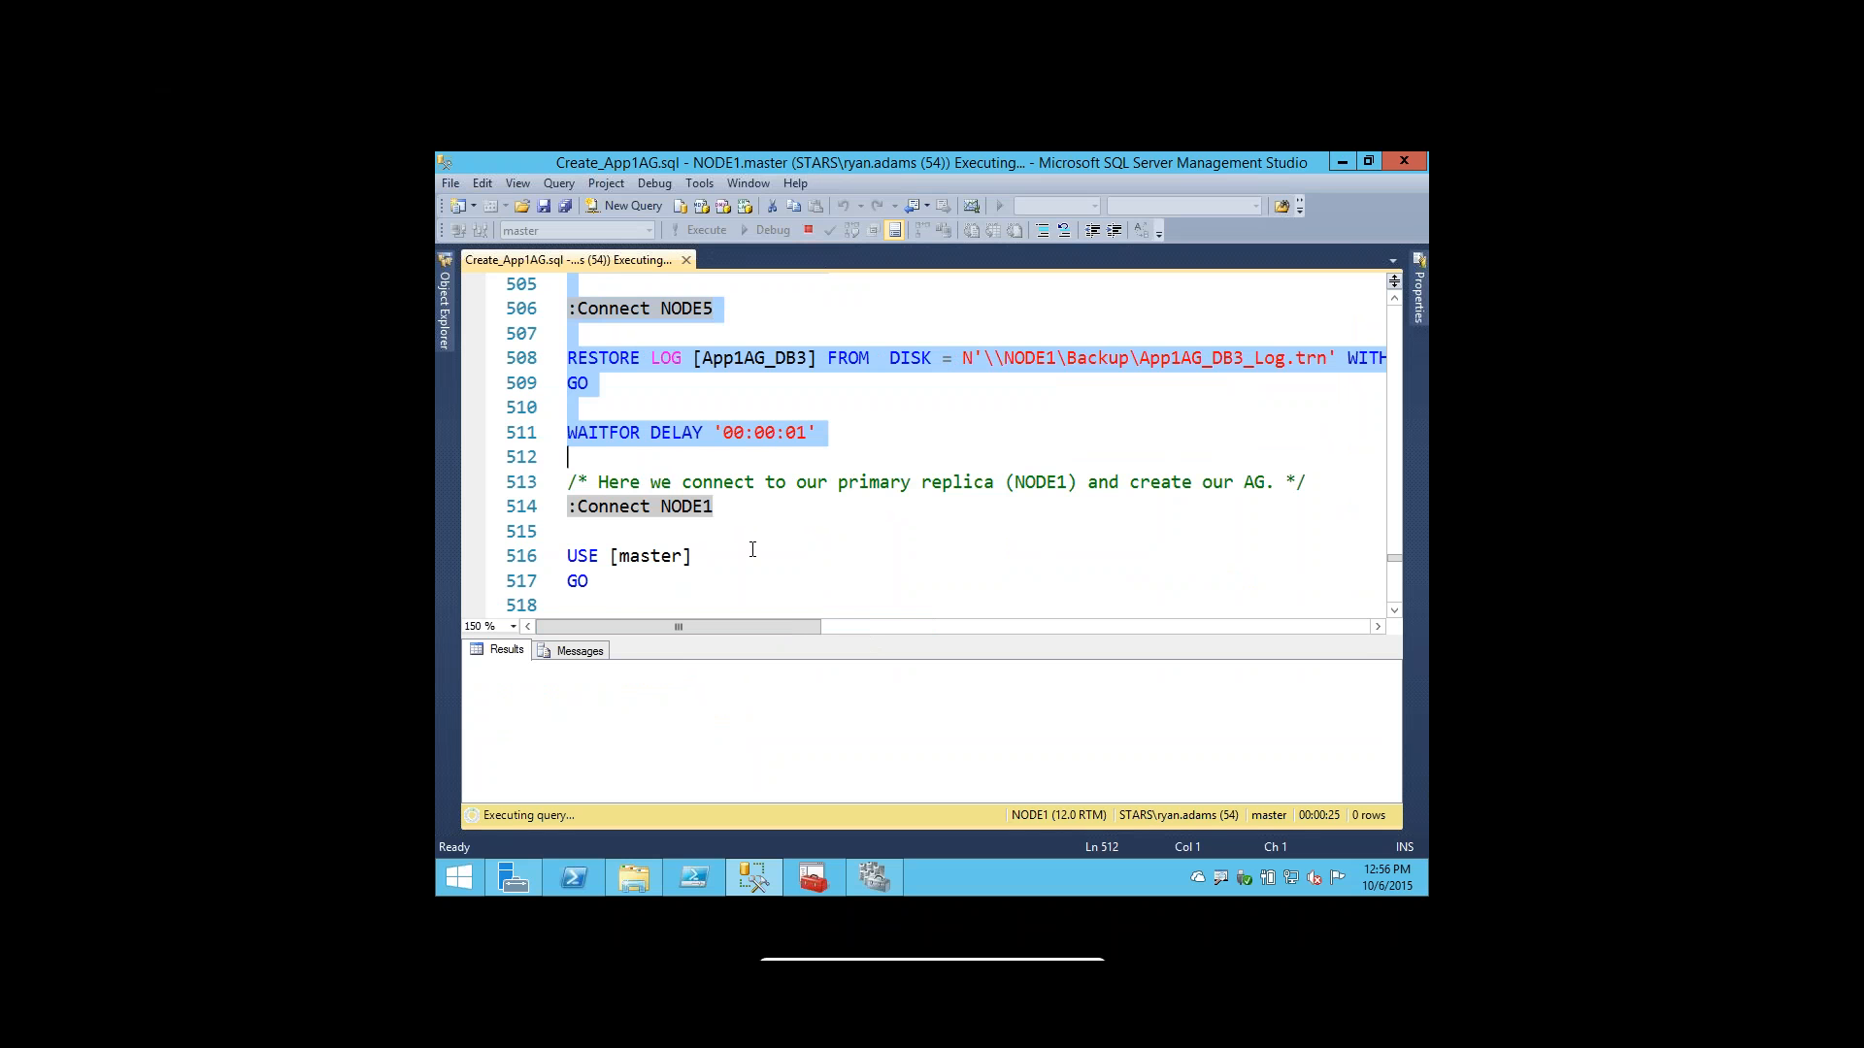
Begin selecting the script's CREATE AVAILABILITY GROUP [App1AG] part, starting at :Connect NODE1 on line 514.
scroll(753, 549, down, 1)
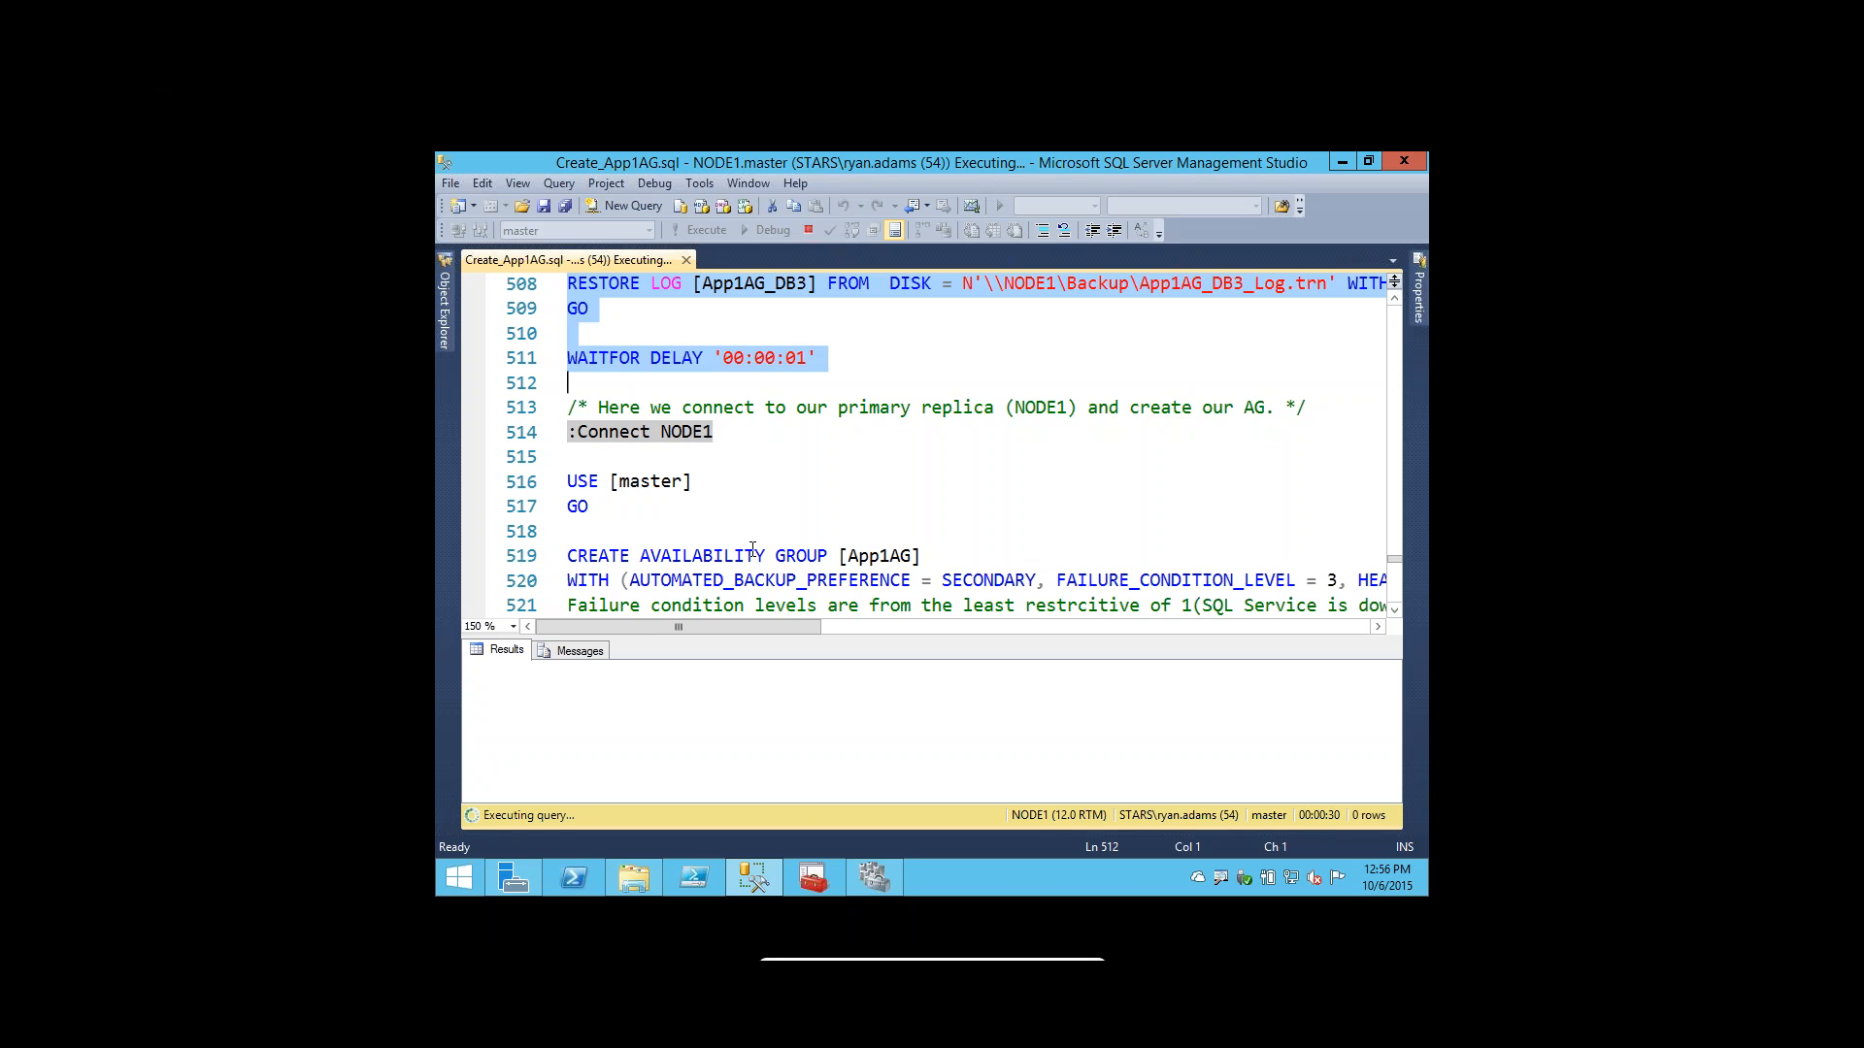
scroll(752, 550, down, 1)
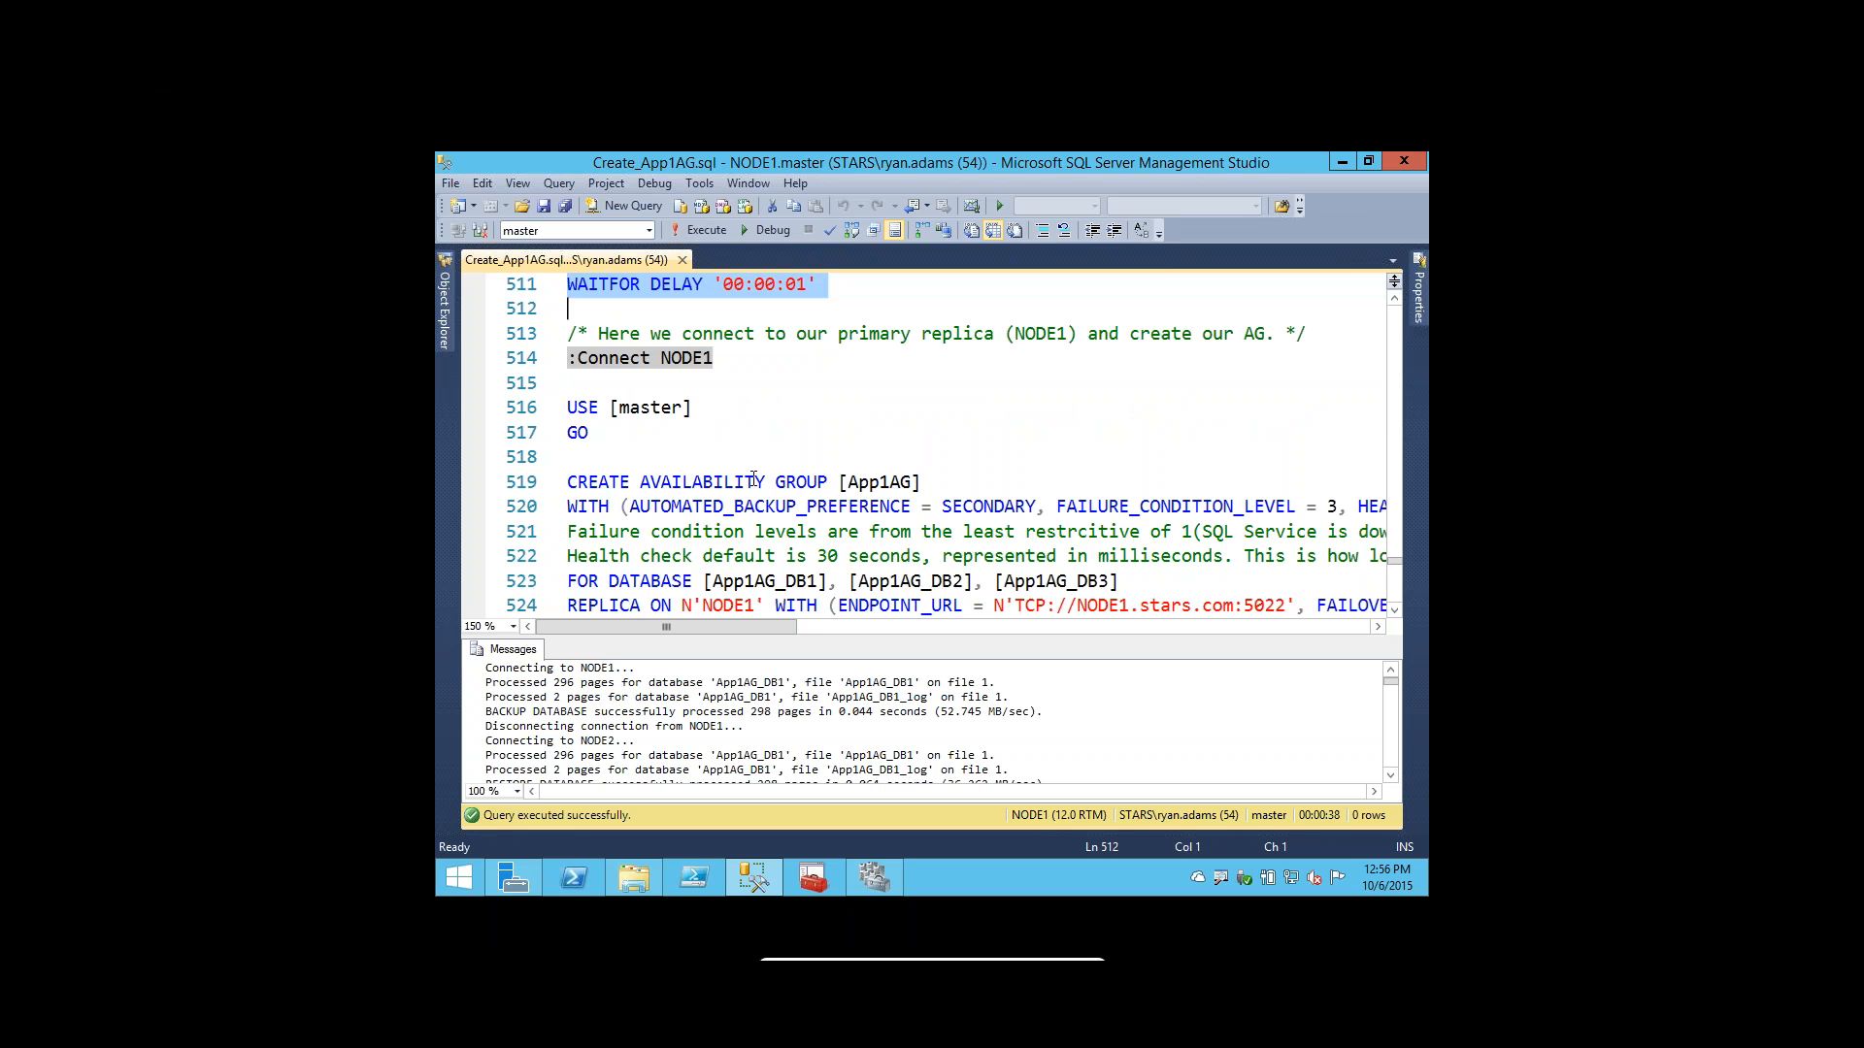
scroll(753, 479, down, 1)
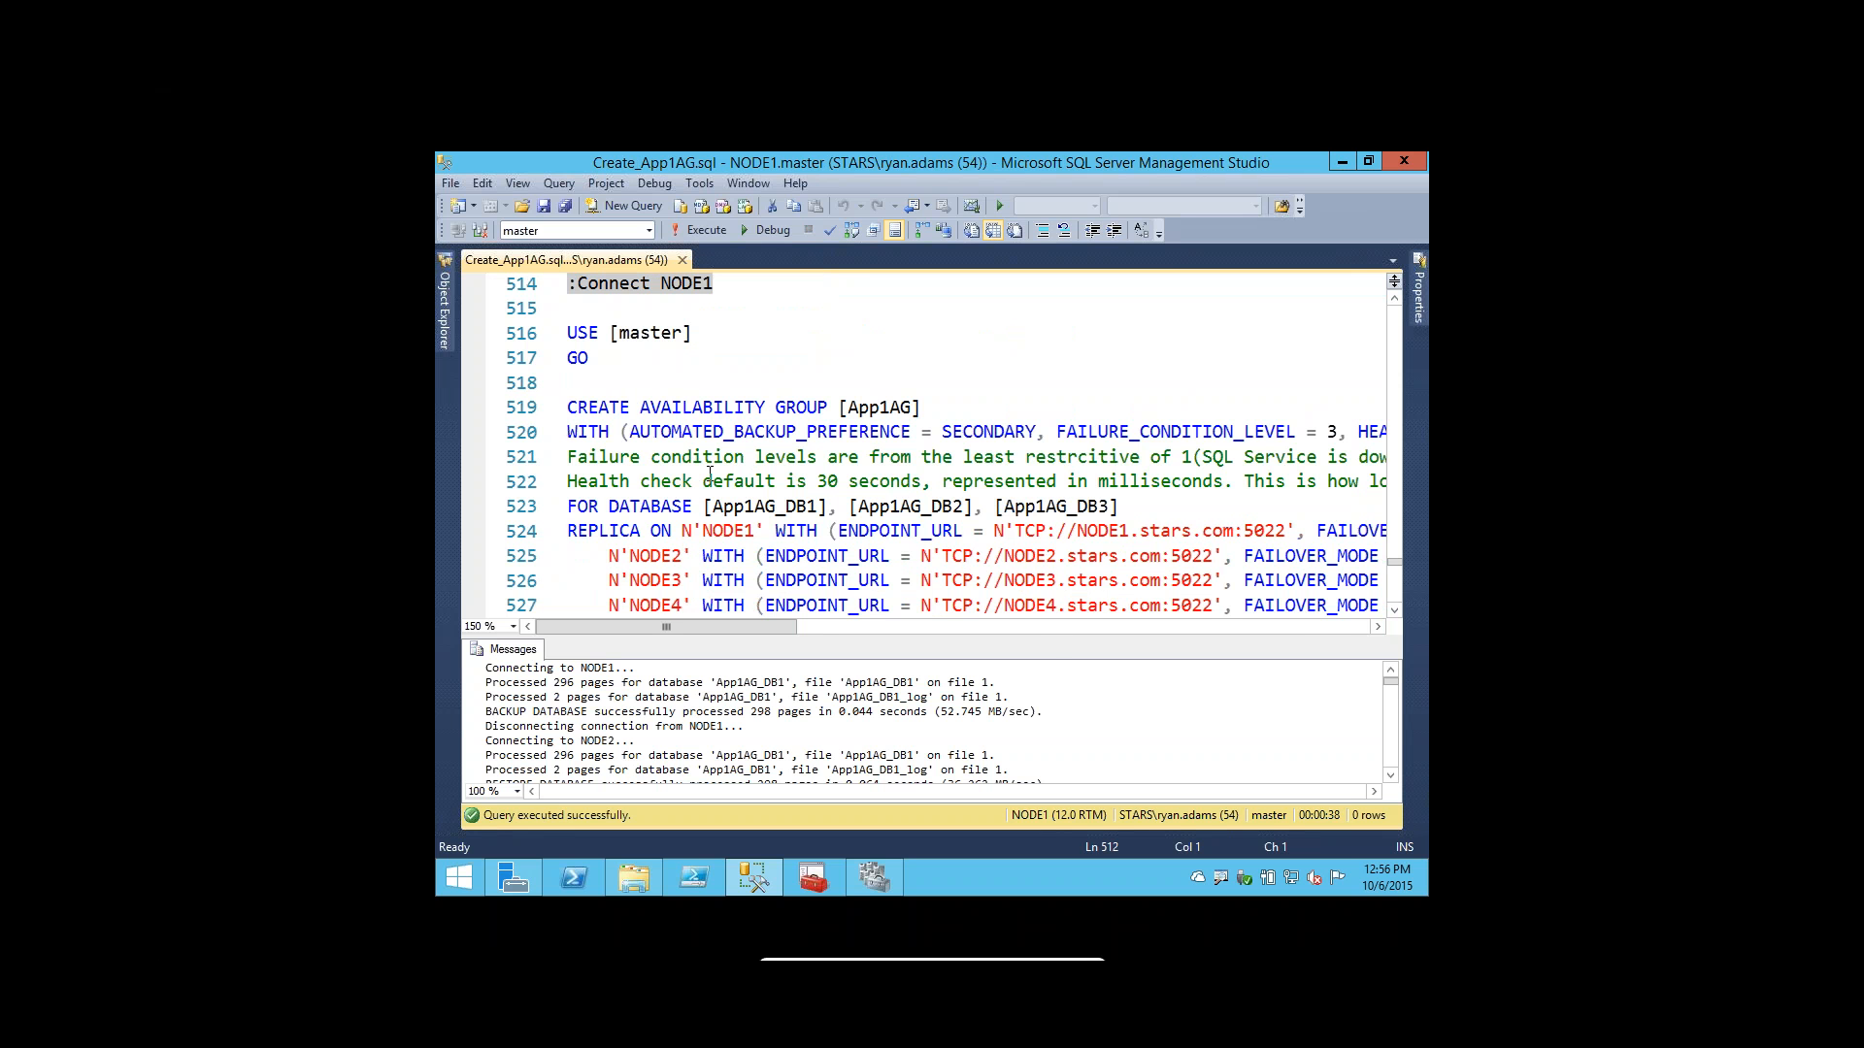
click(507, 288)
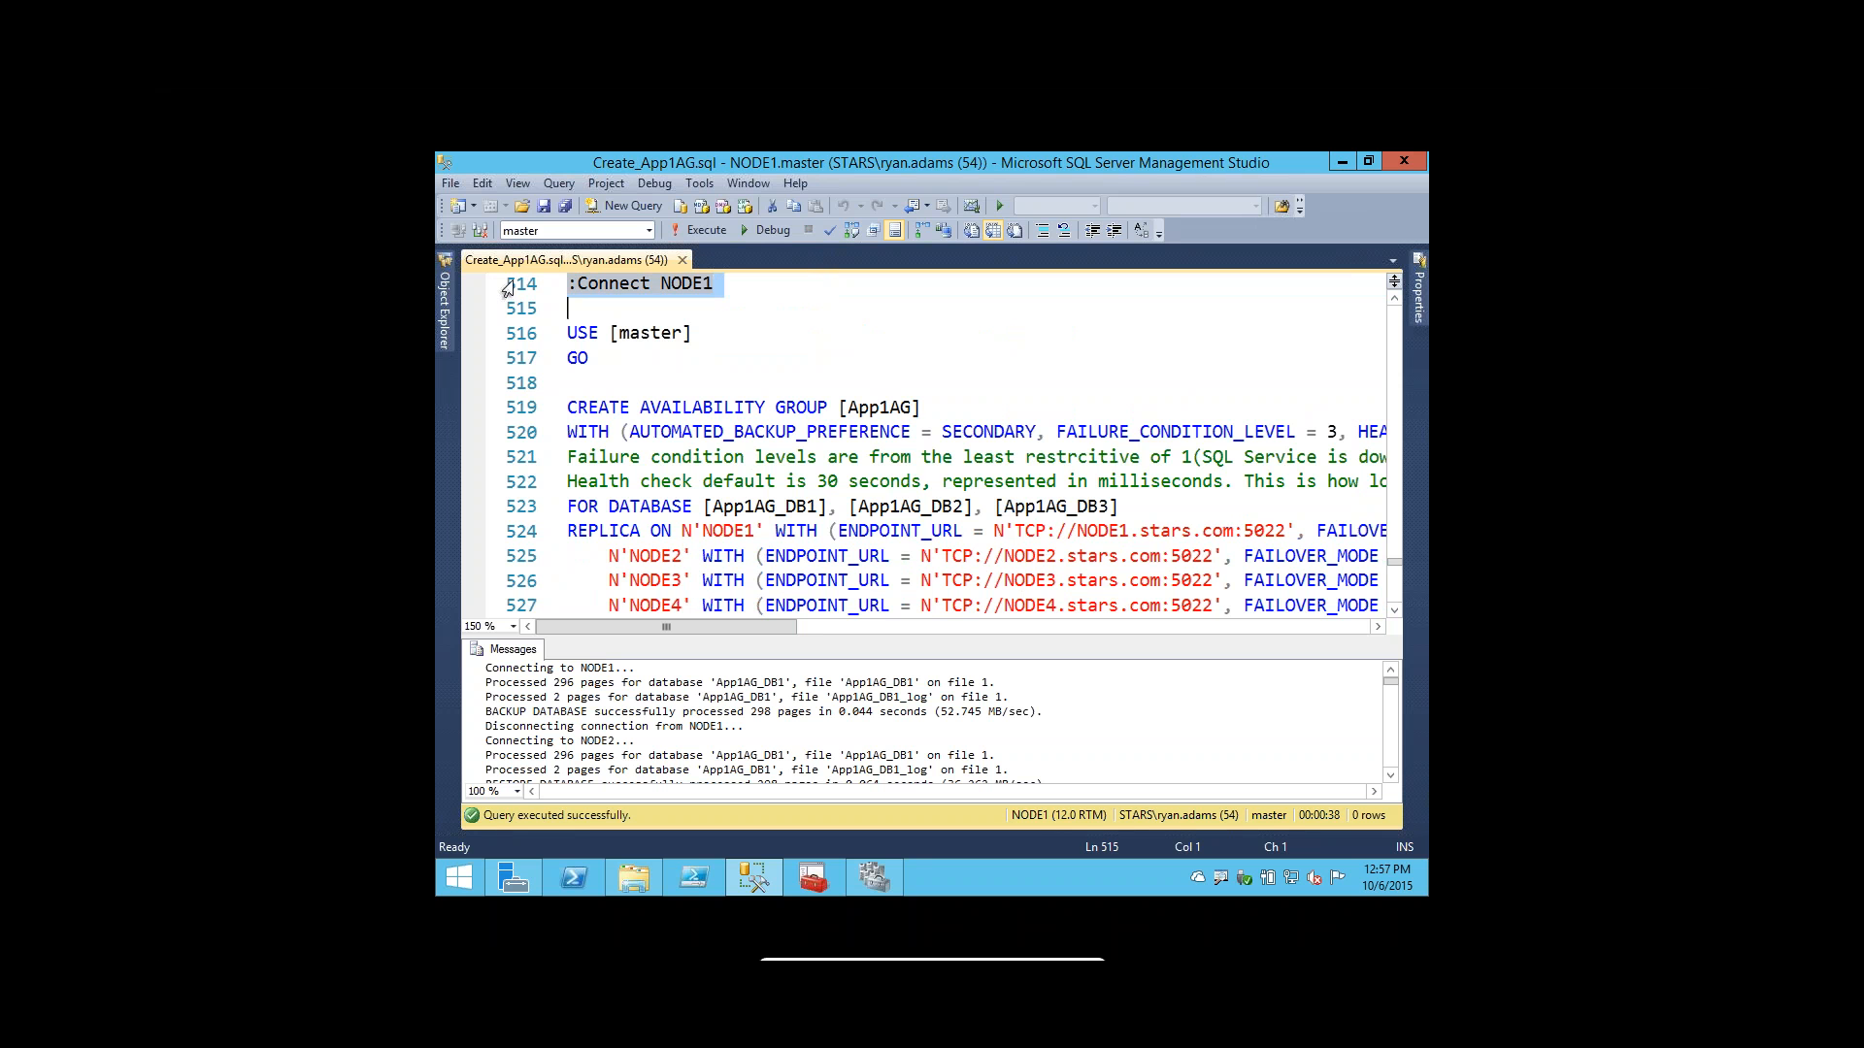
click(509, 408)
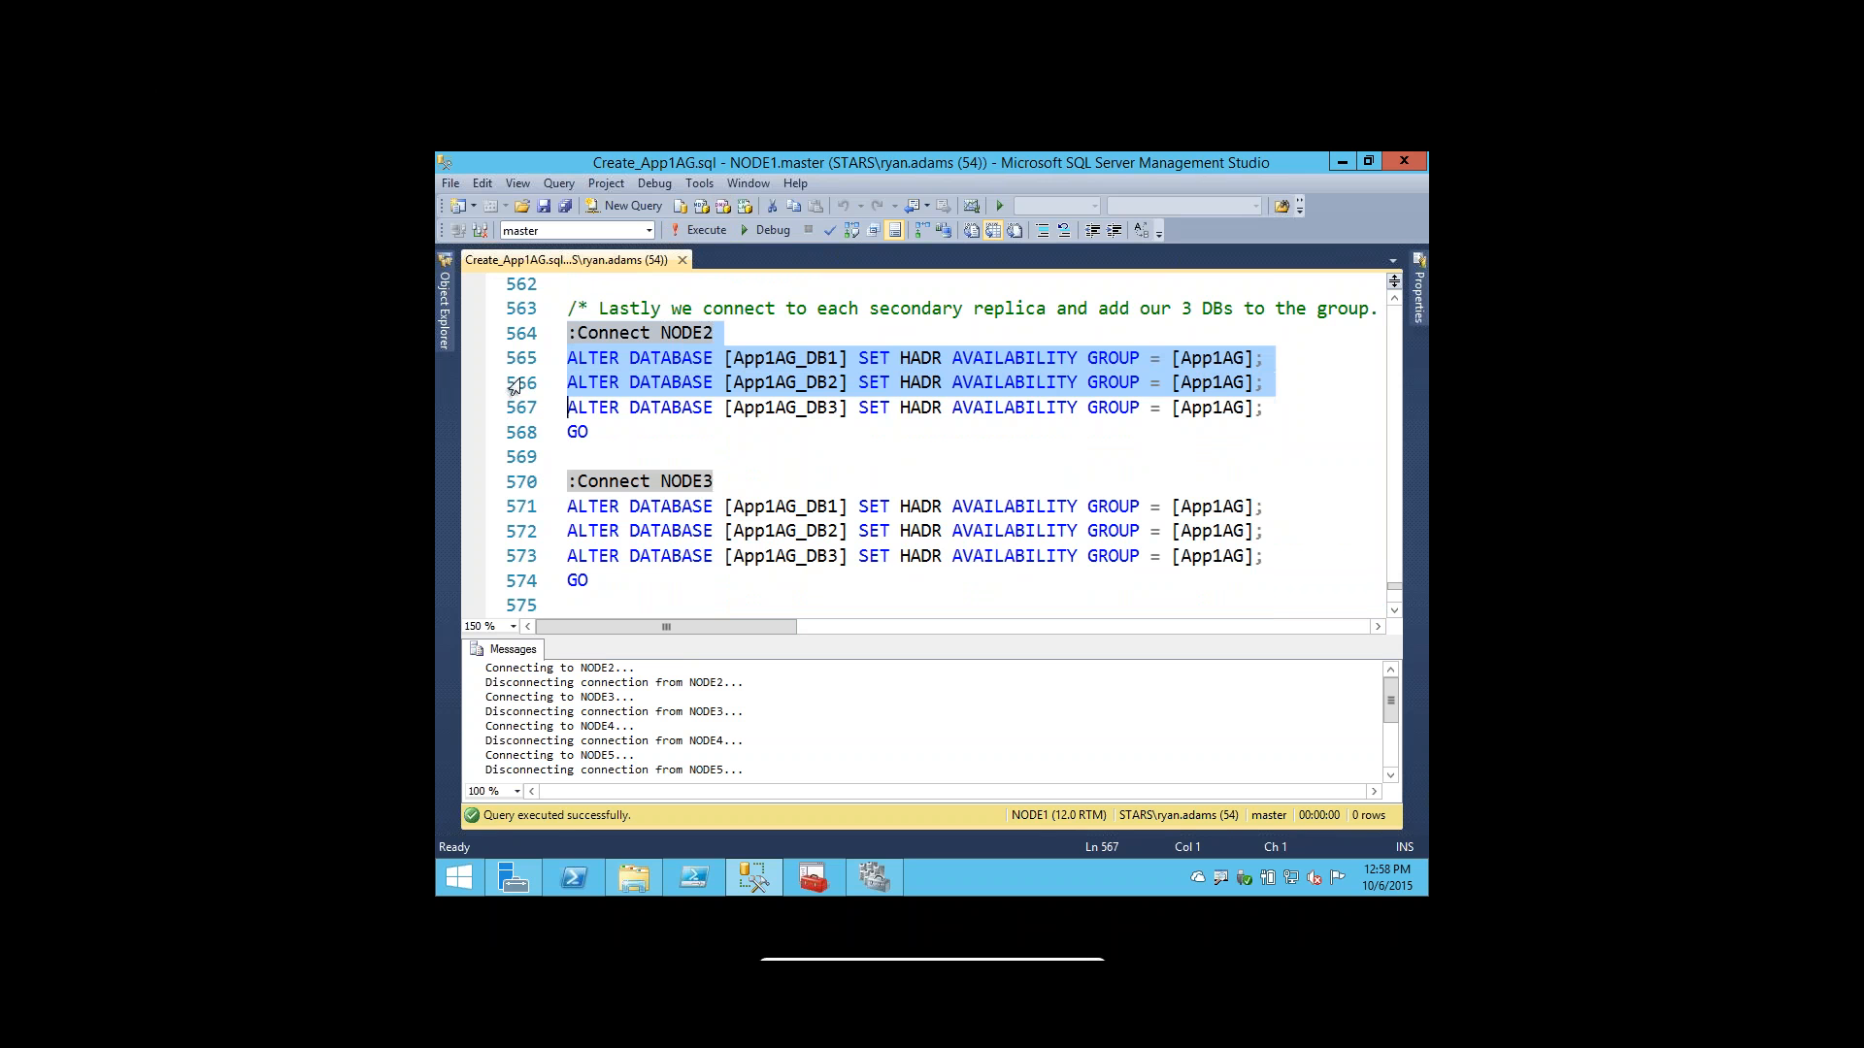
Execute only the script's final part that adds the three databases on each secondary, from :Connect NODE2 on line 564 through GO on line 586.
drag(513, 386, 518, 448)
scroll(517, 448, down, 5)
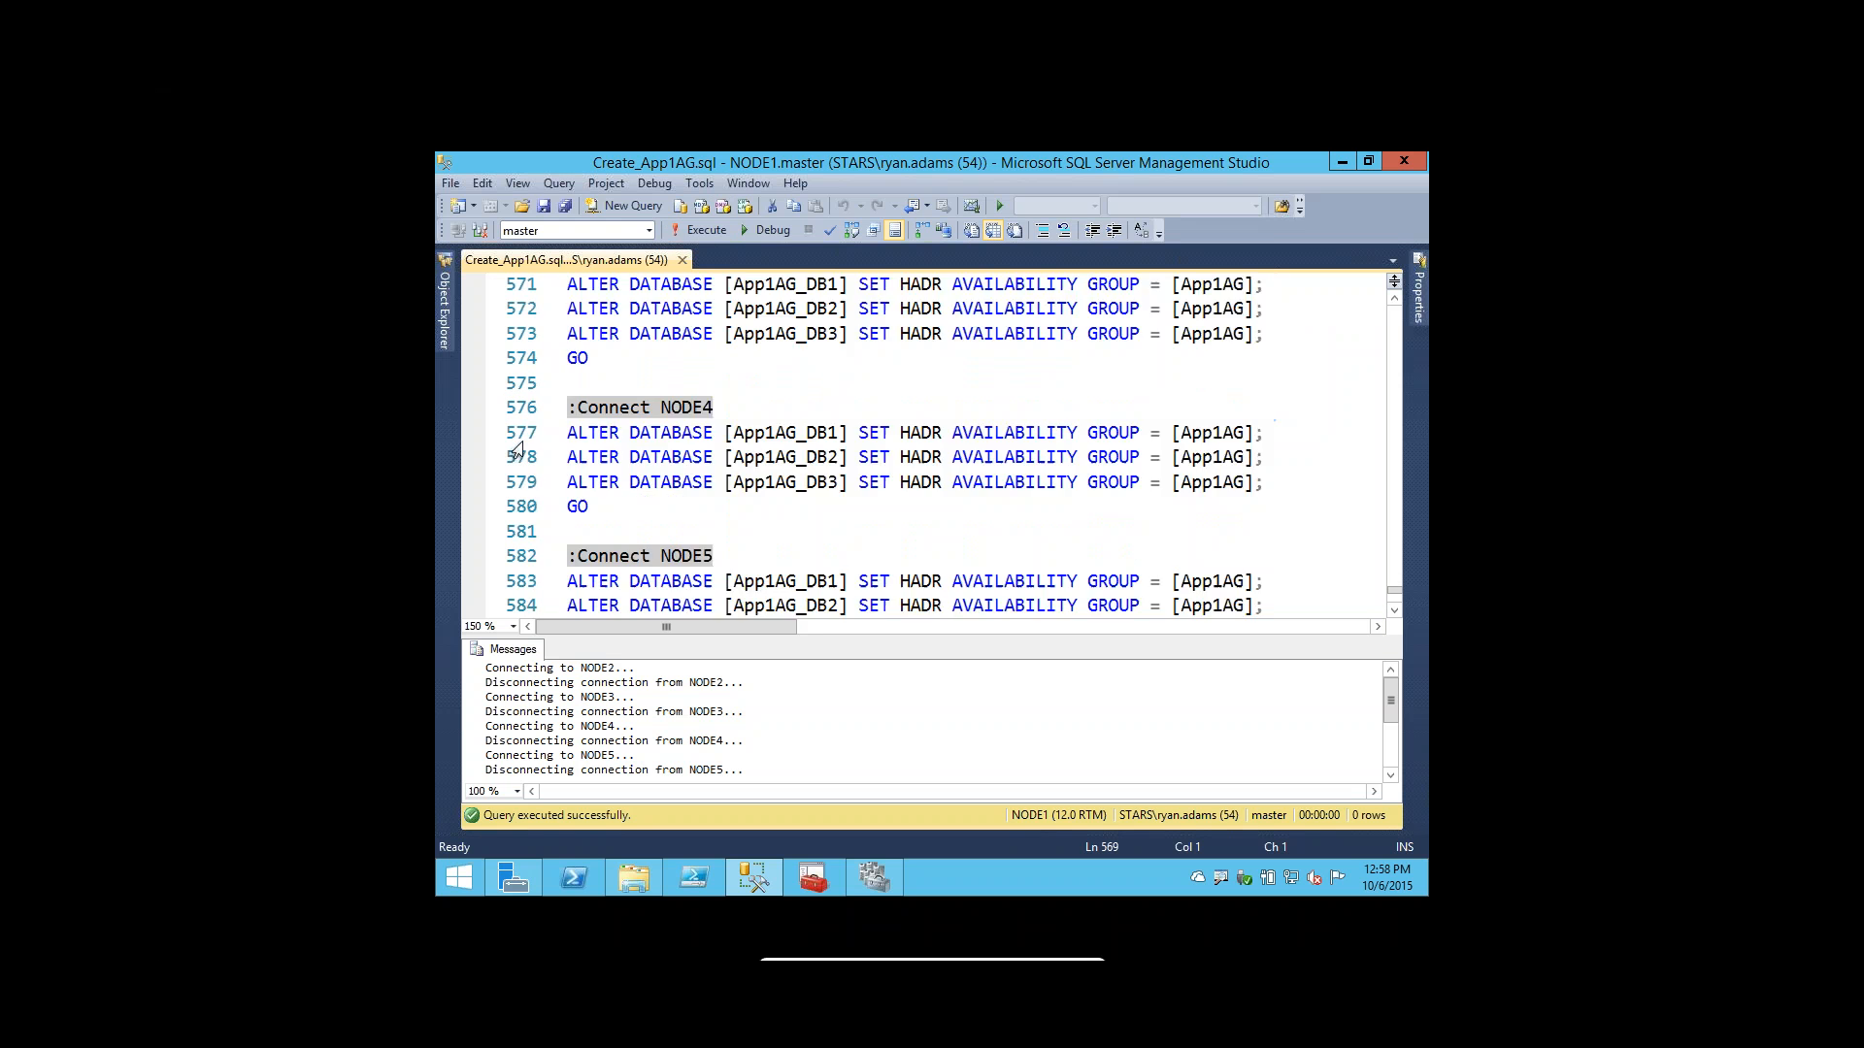
key(ctrl+shift+End)
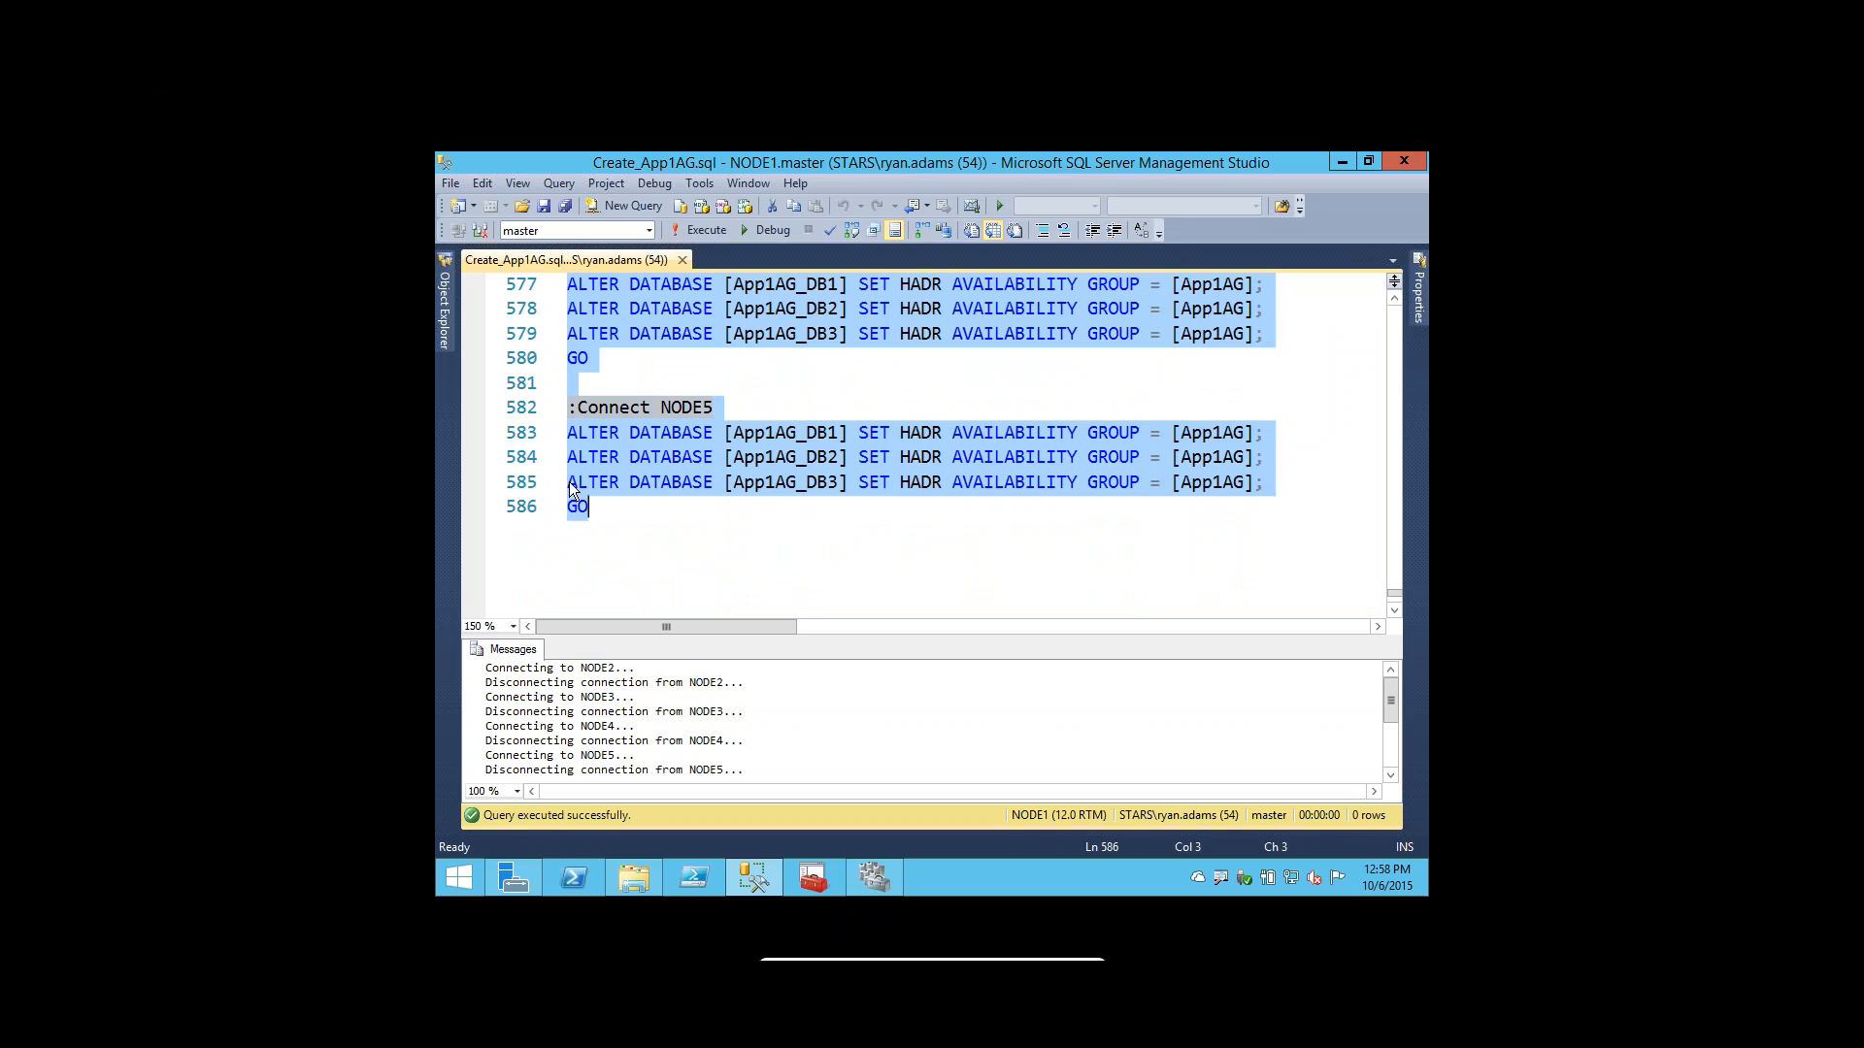
click(690, 231)
Check NODE1's Databases folder and its App1AG availability group in Object Explorer.
mouse_move(448, 301)
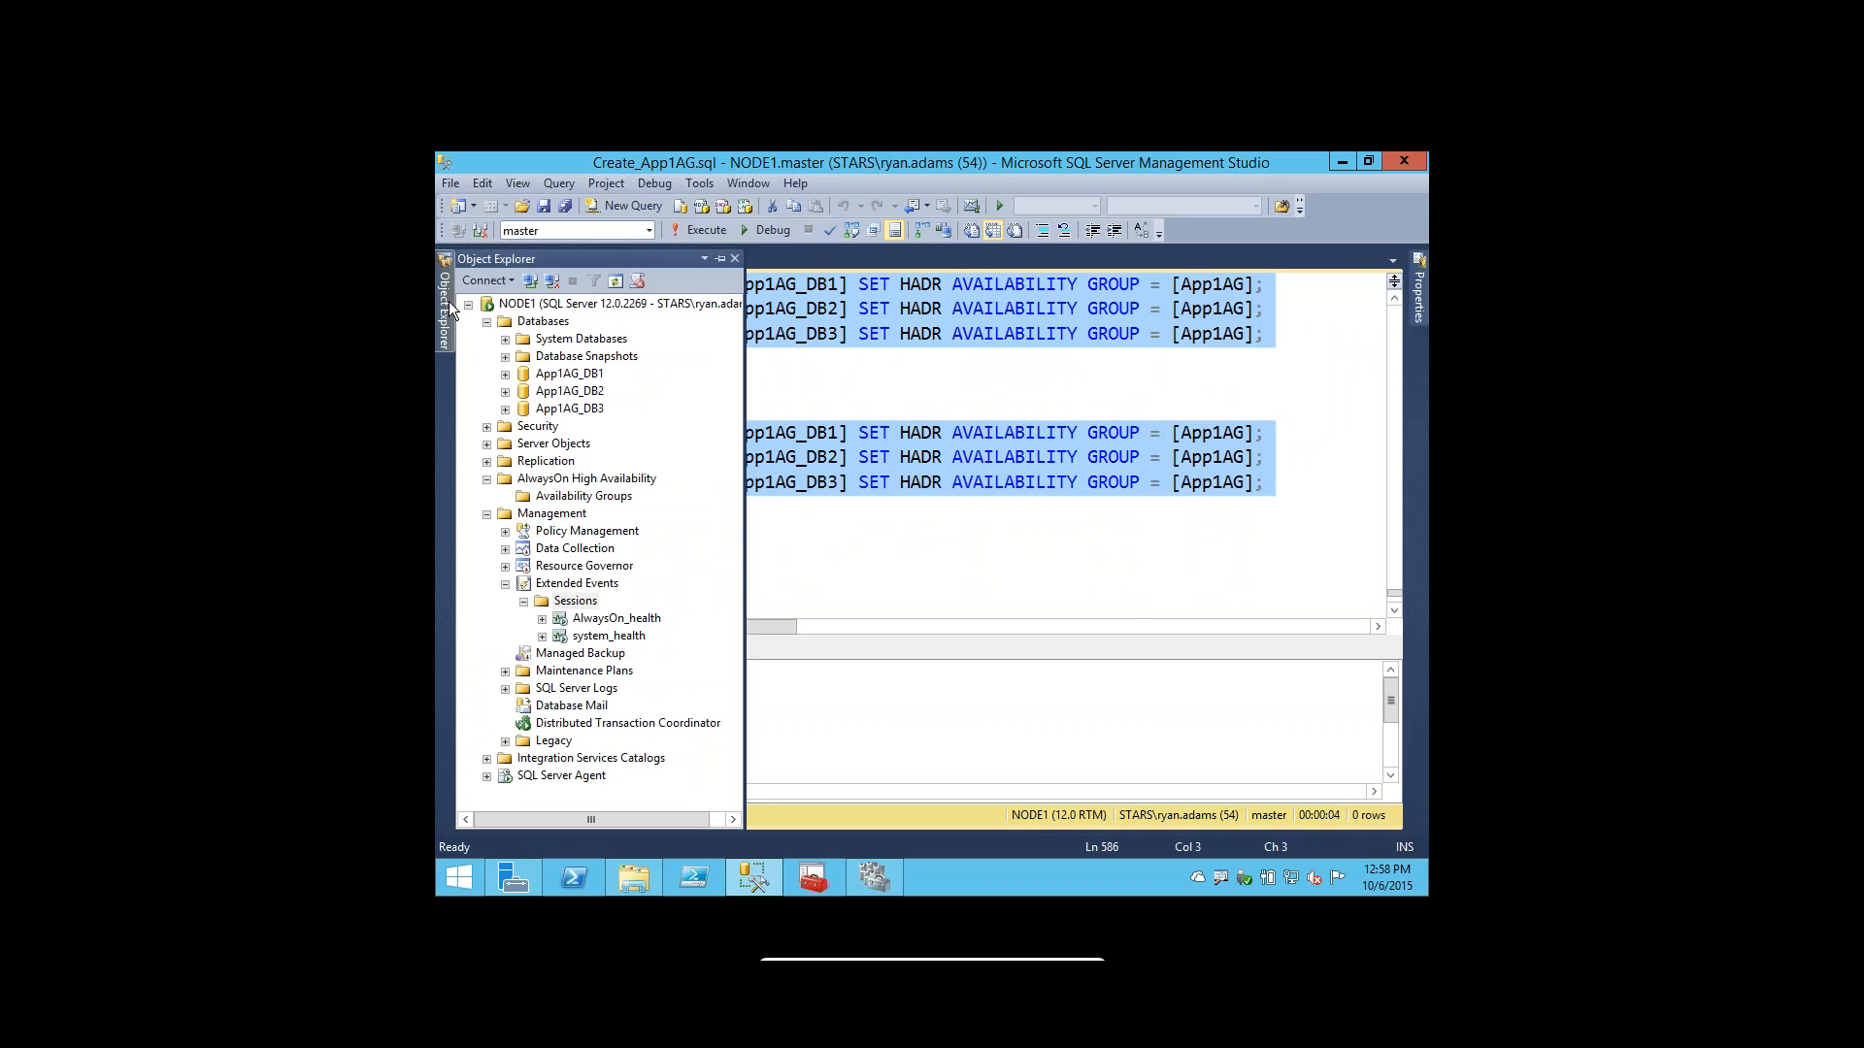
click(551, 324)
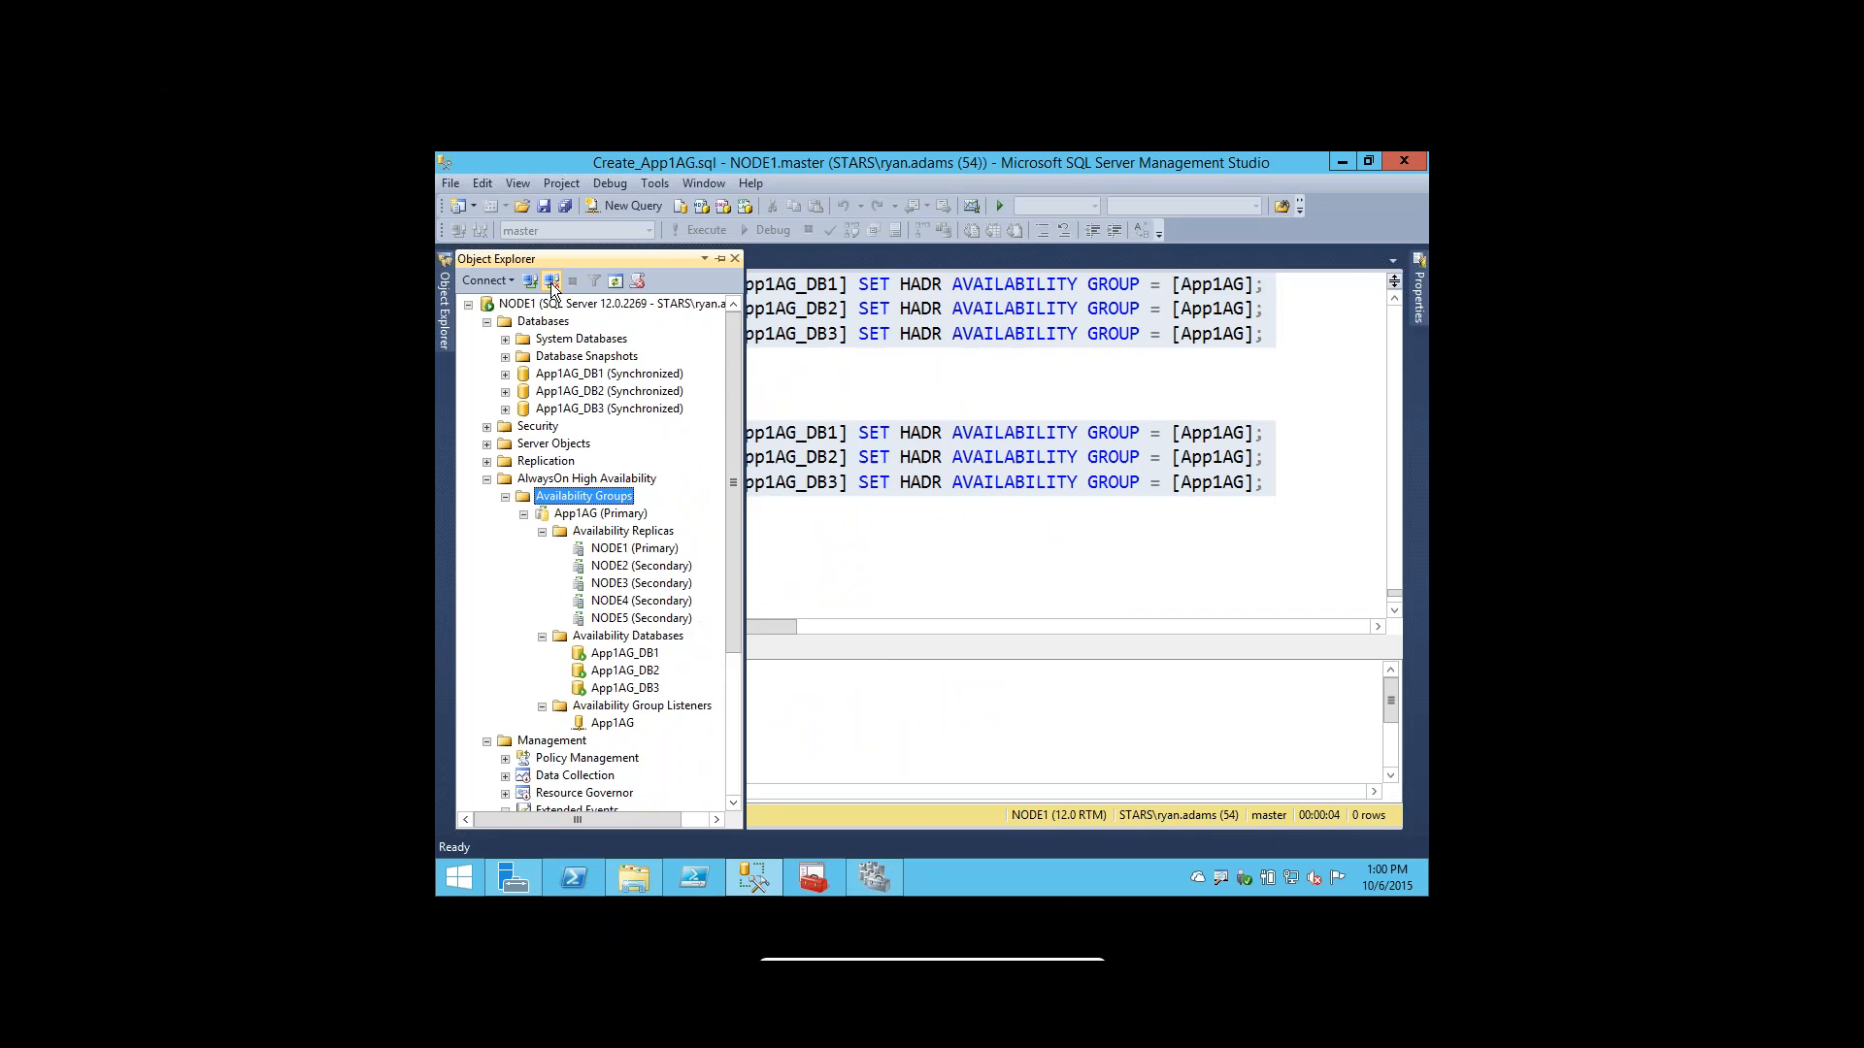
Disconnect Object Explorer from NODE1 and try to connect to the App1AG.stars.com Database Engine with Windows Authentication.
click(551, 282)
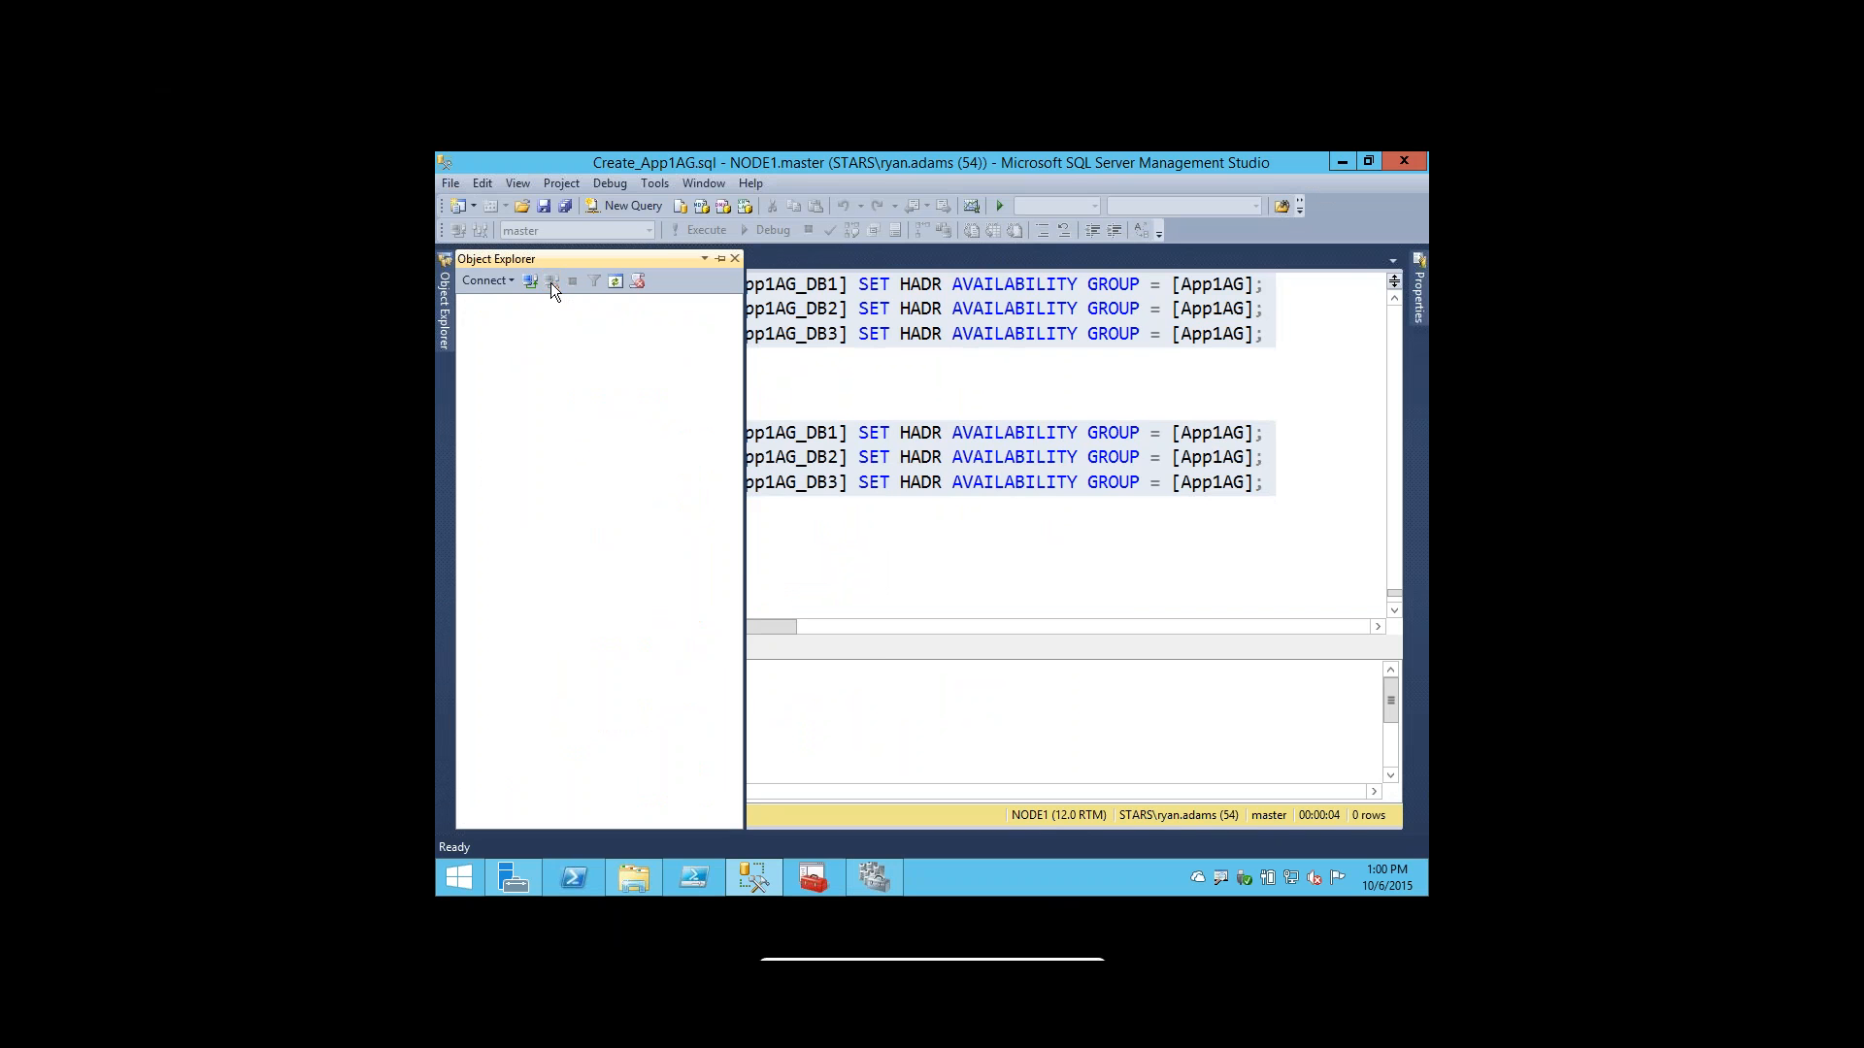
click(533, 281)
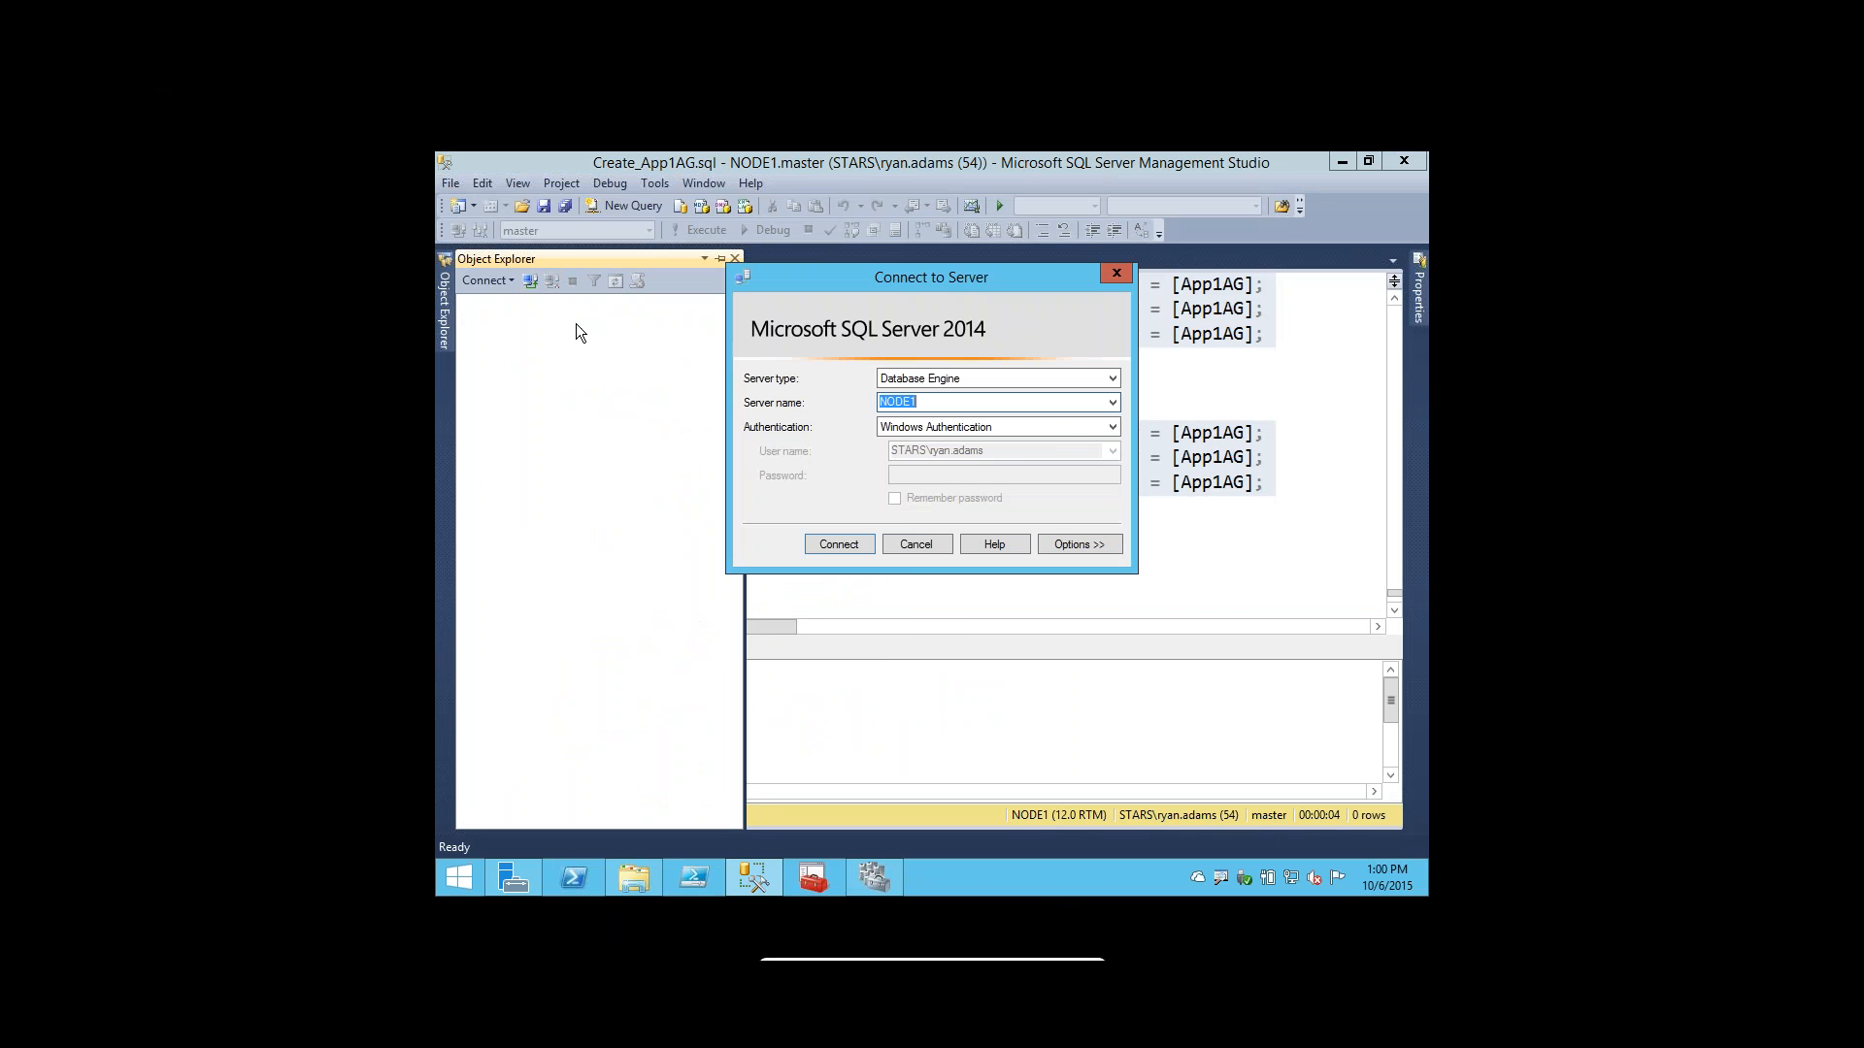
click(1114, 403)
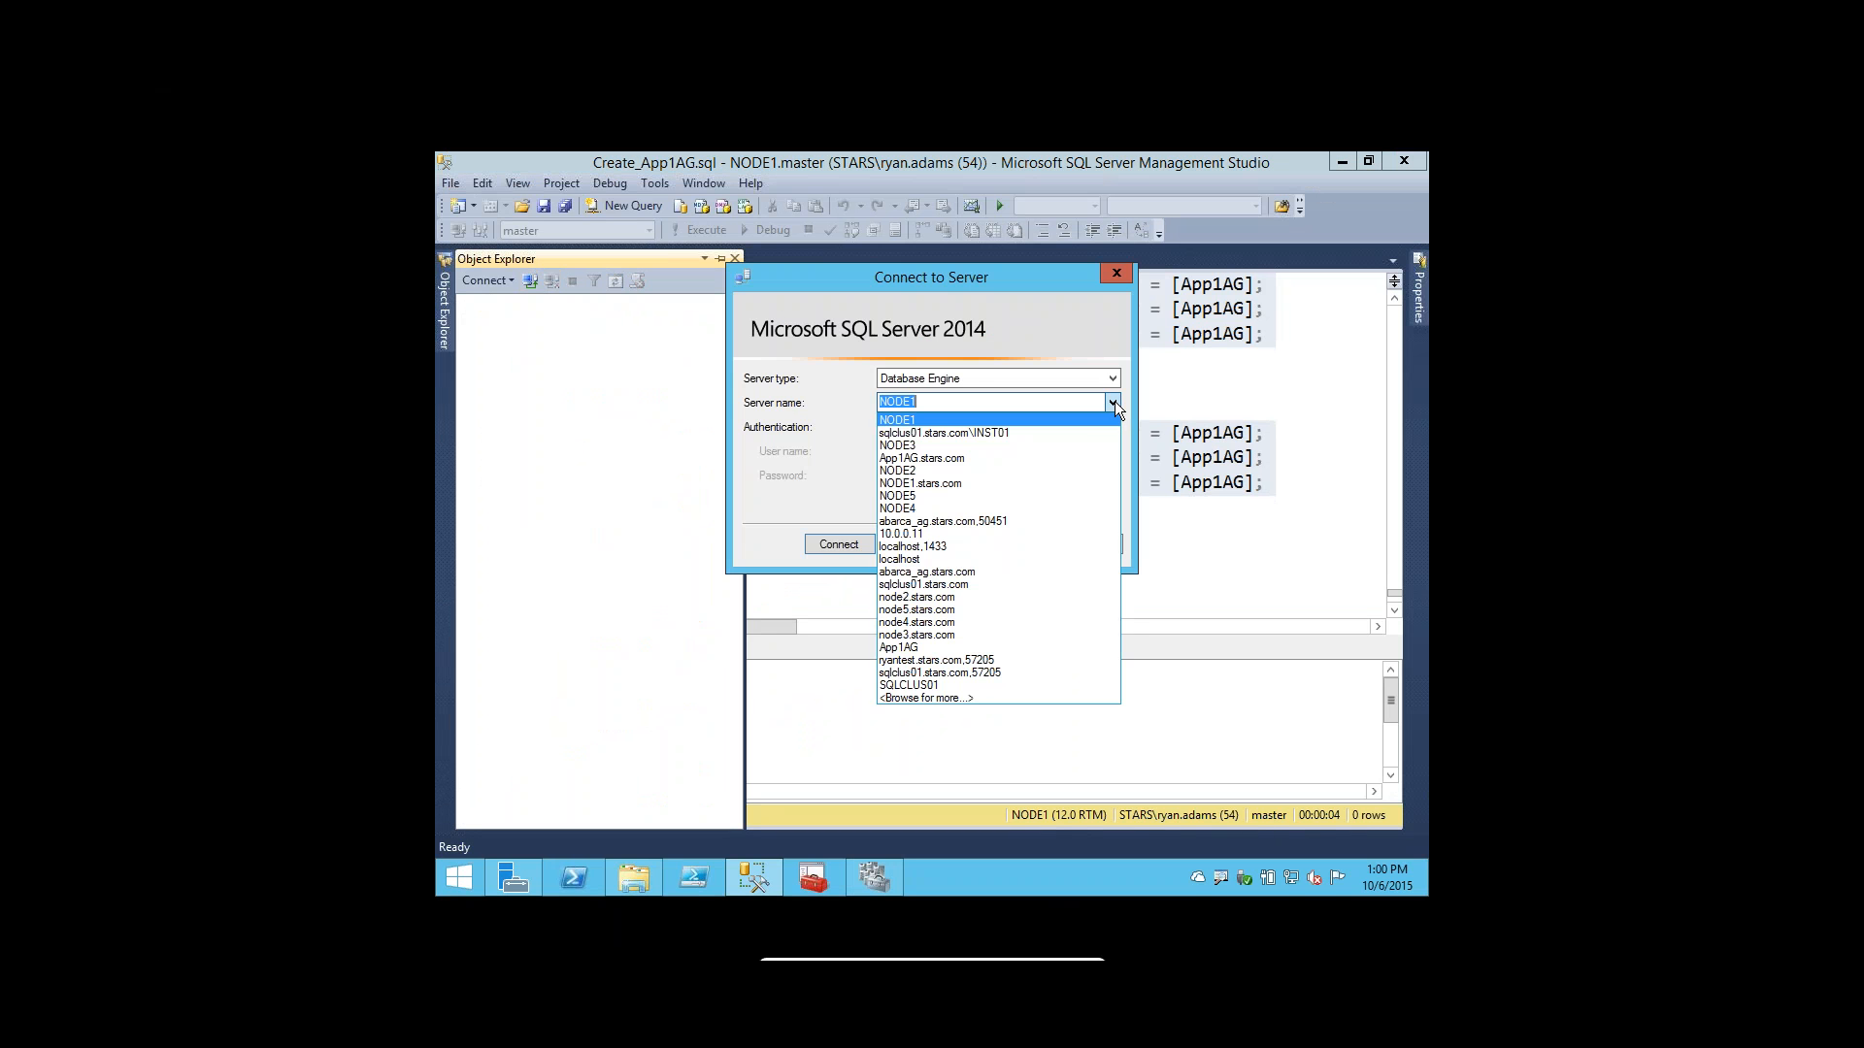
click(998, 458)
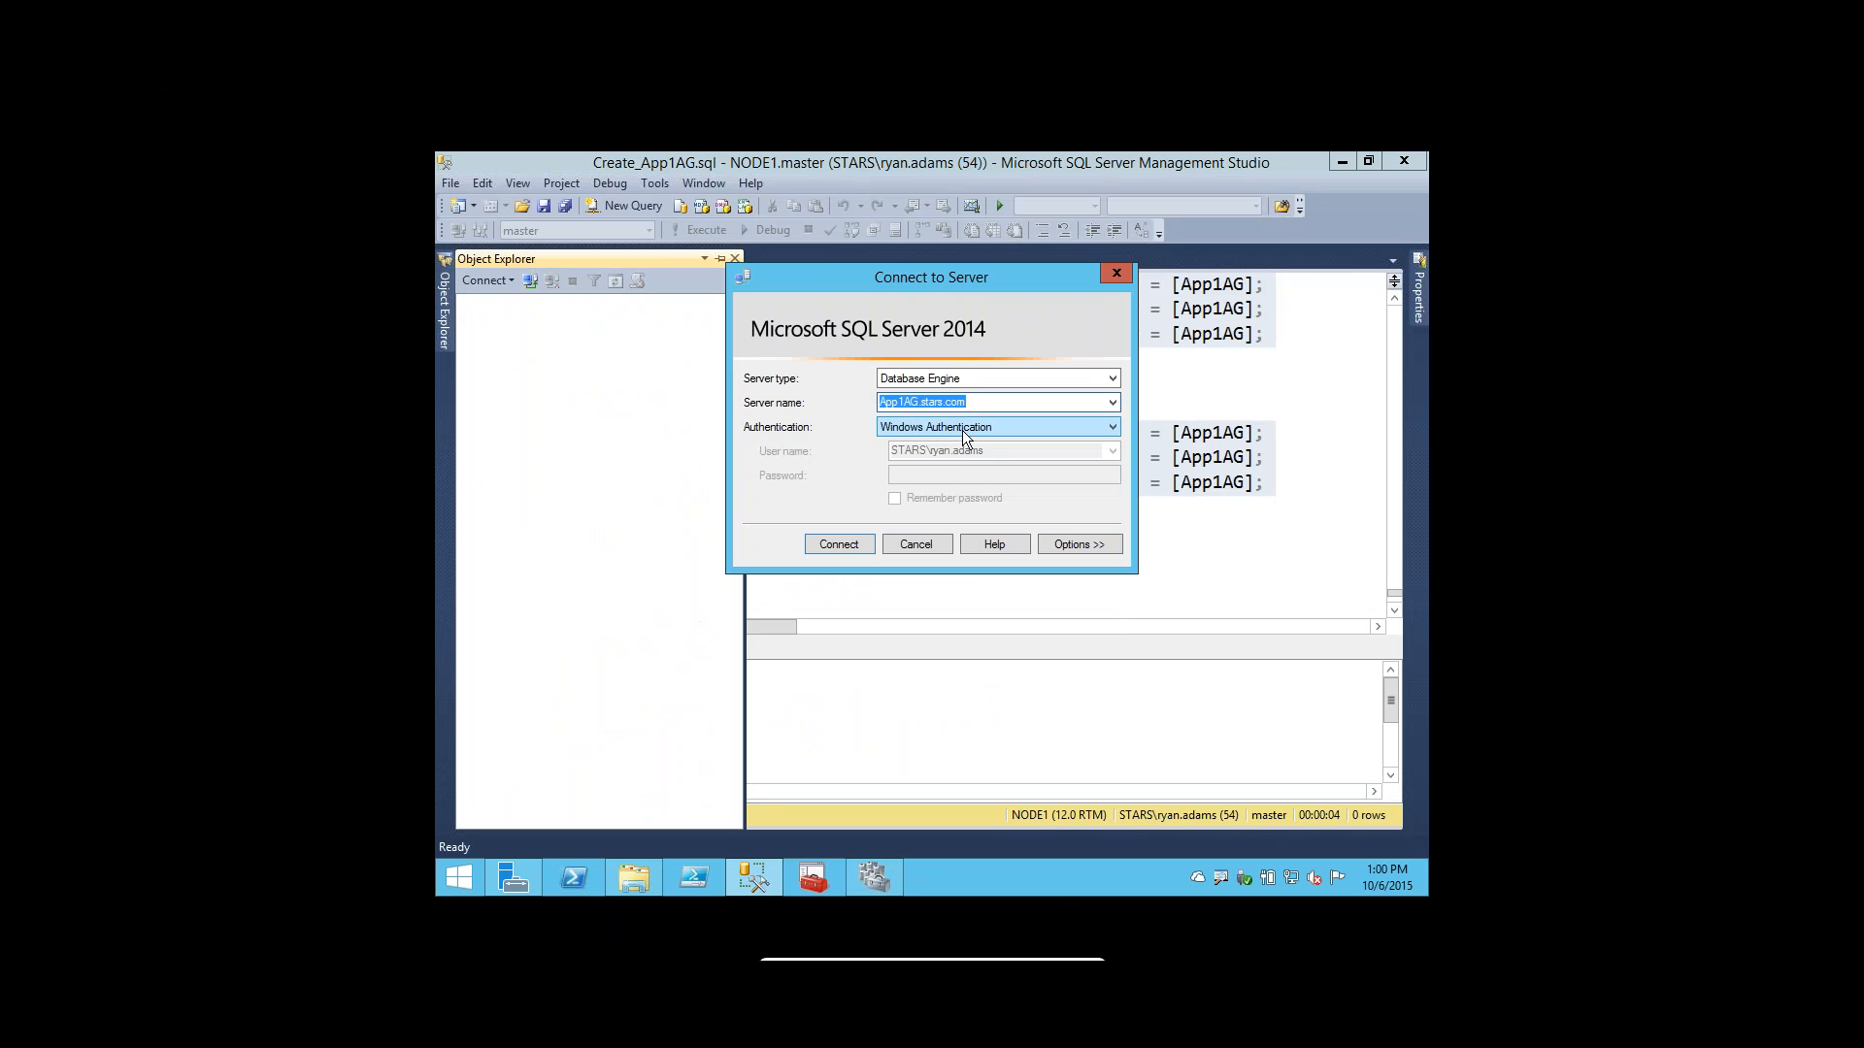
click(836, 541)
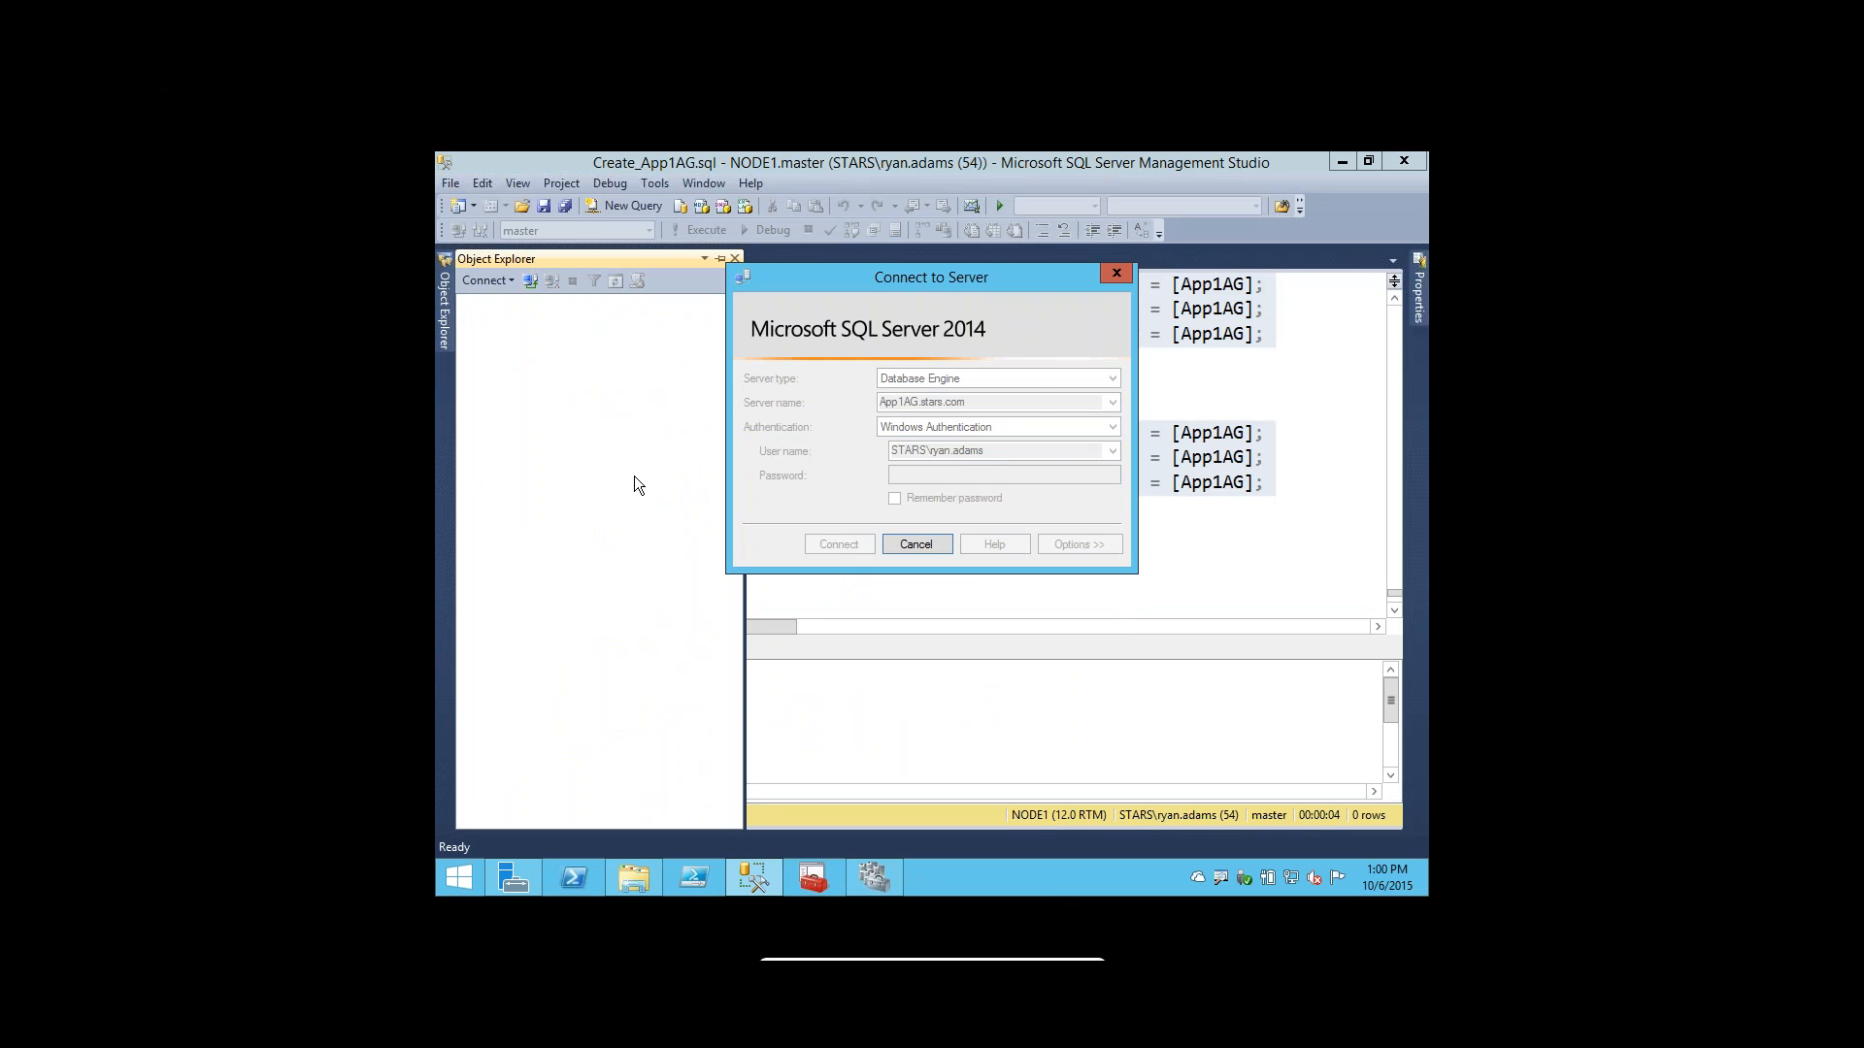
click(916, 544)
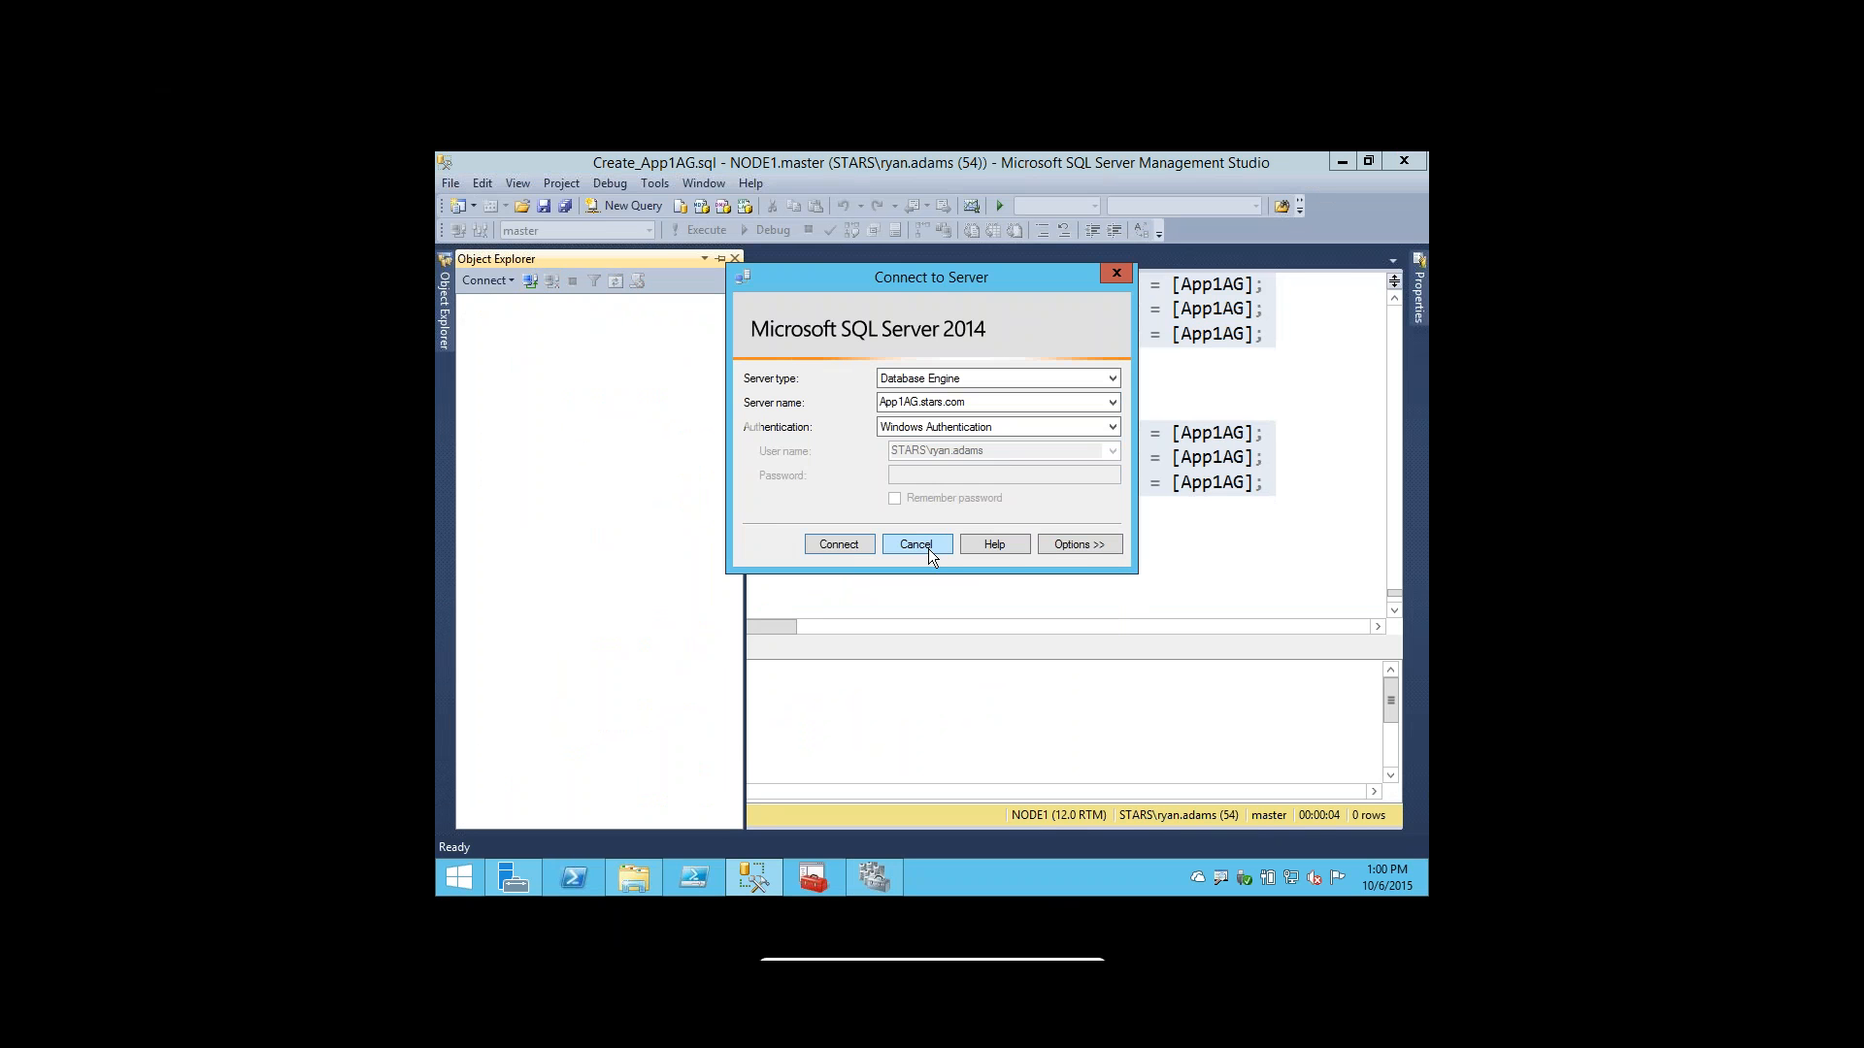
Connect to App1AG.stars.com with the additional connection parameter multisubnetfailover=true and expand its Databases folder.
click(1077, 545)
click(1015, 375)
click(957, 480)
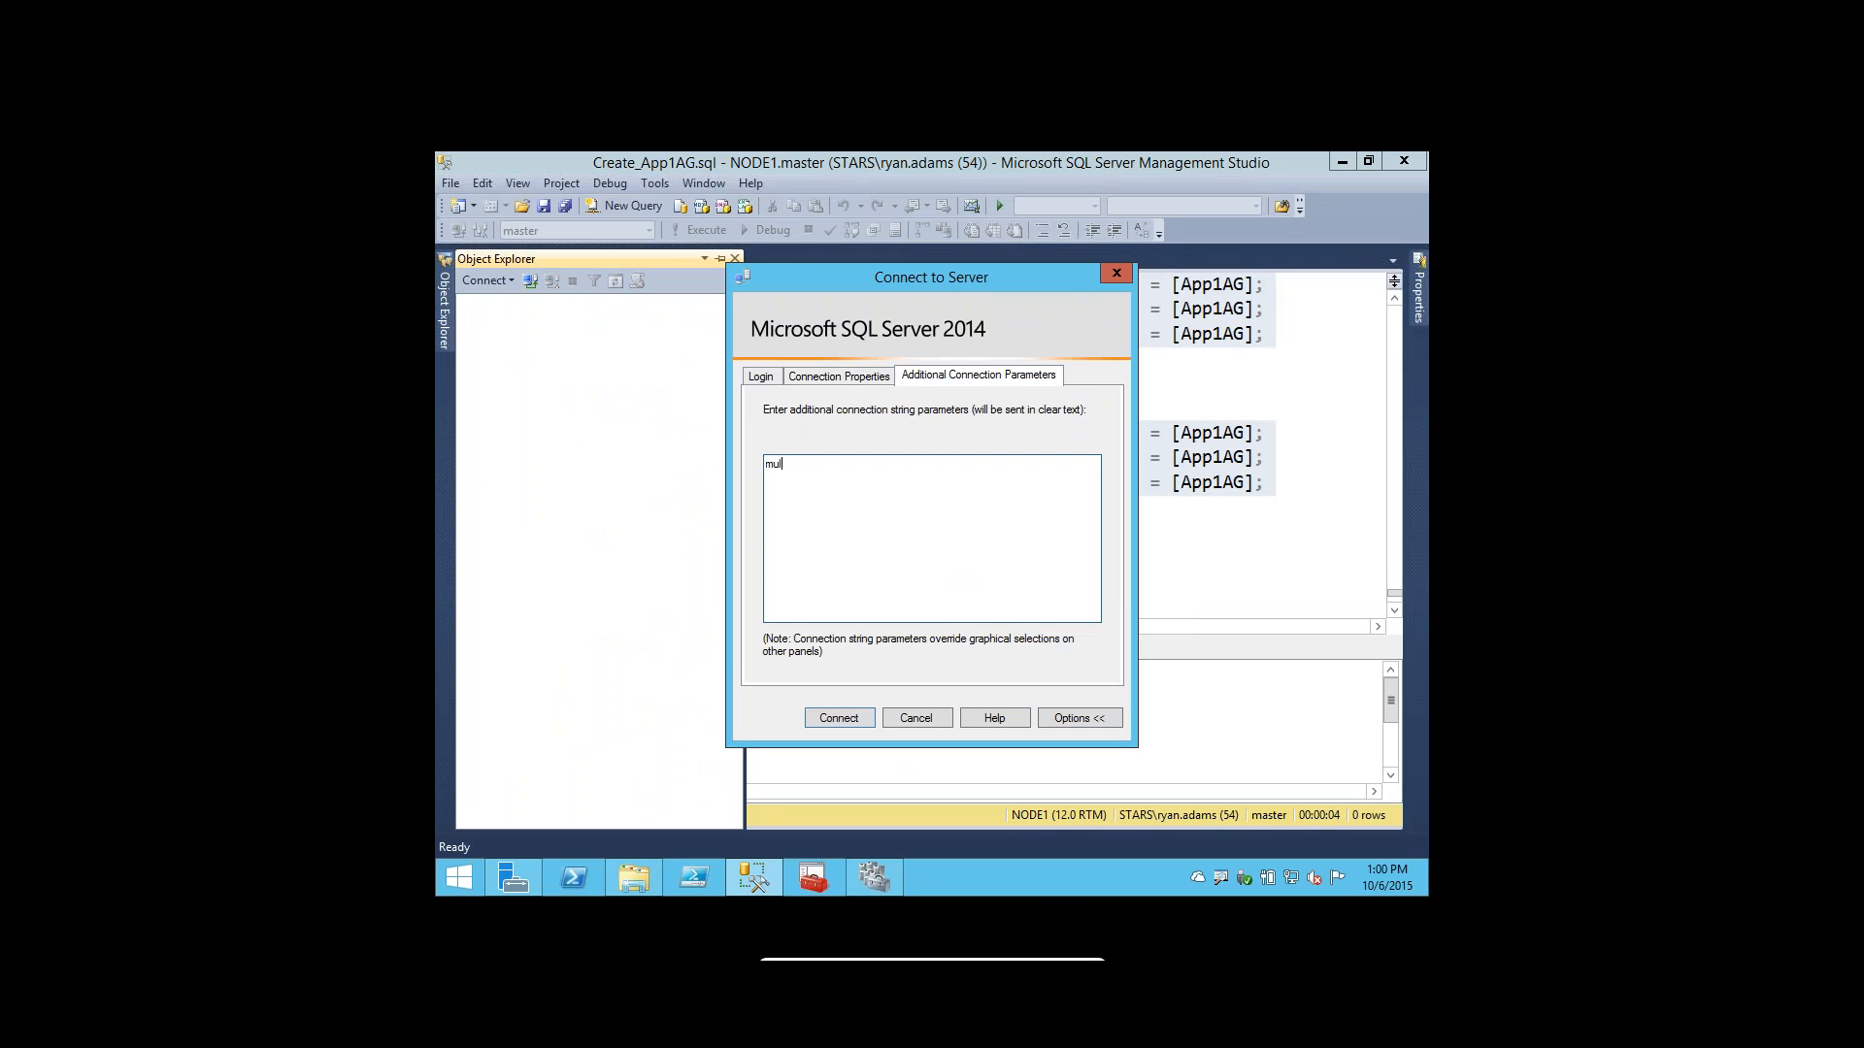
text(multisubnetfailover=true)
click(846, 717)
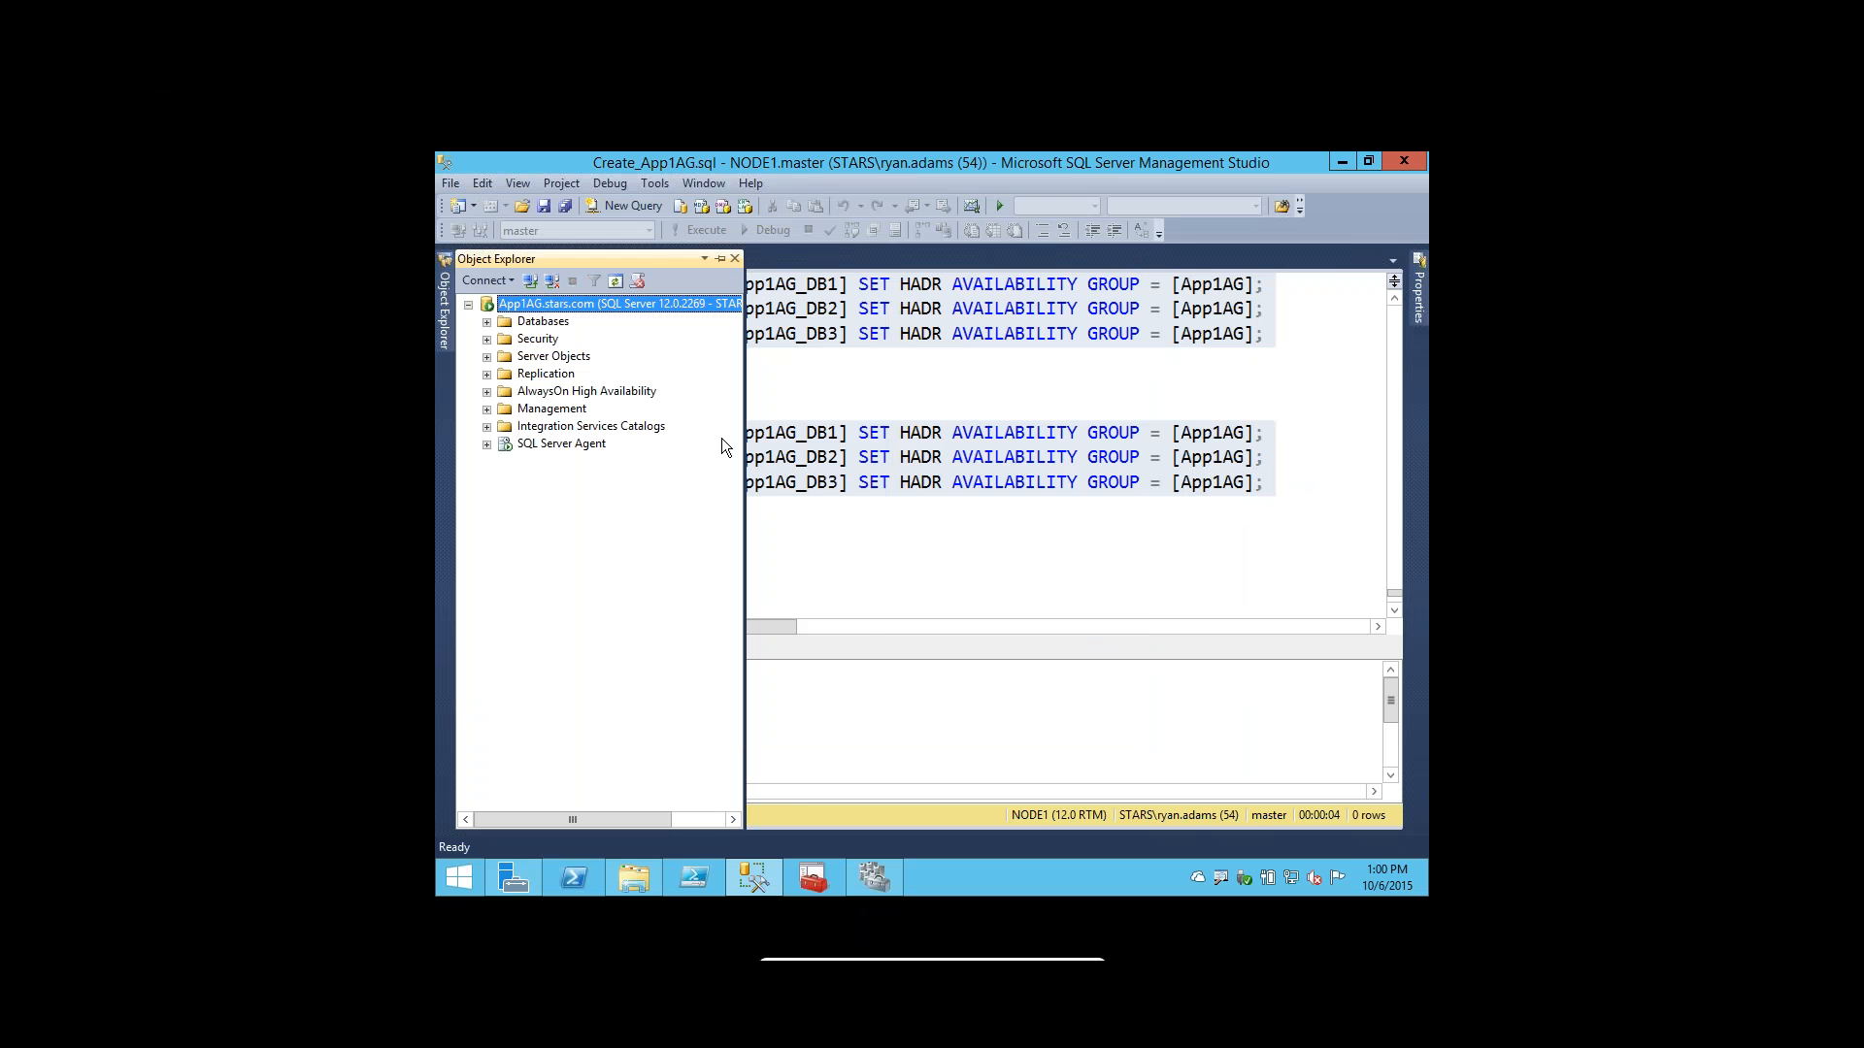
click(486, 322)
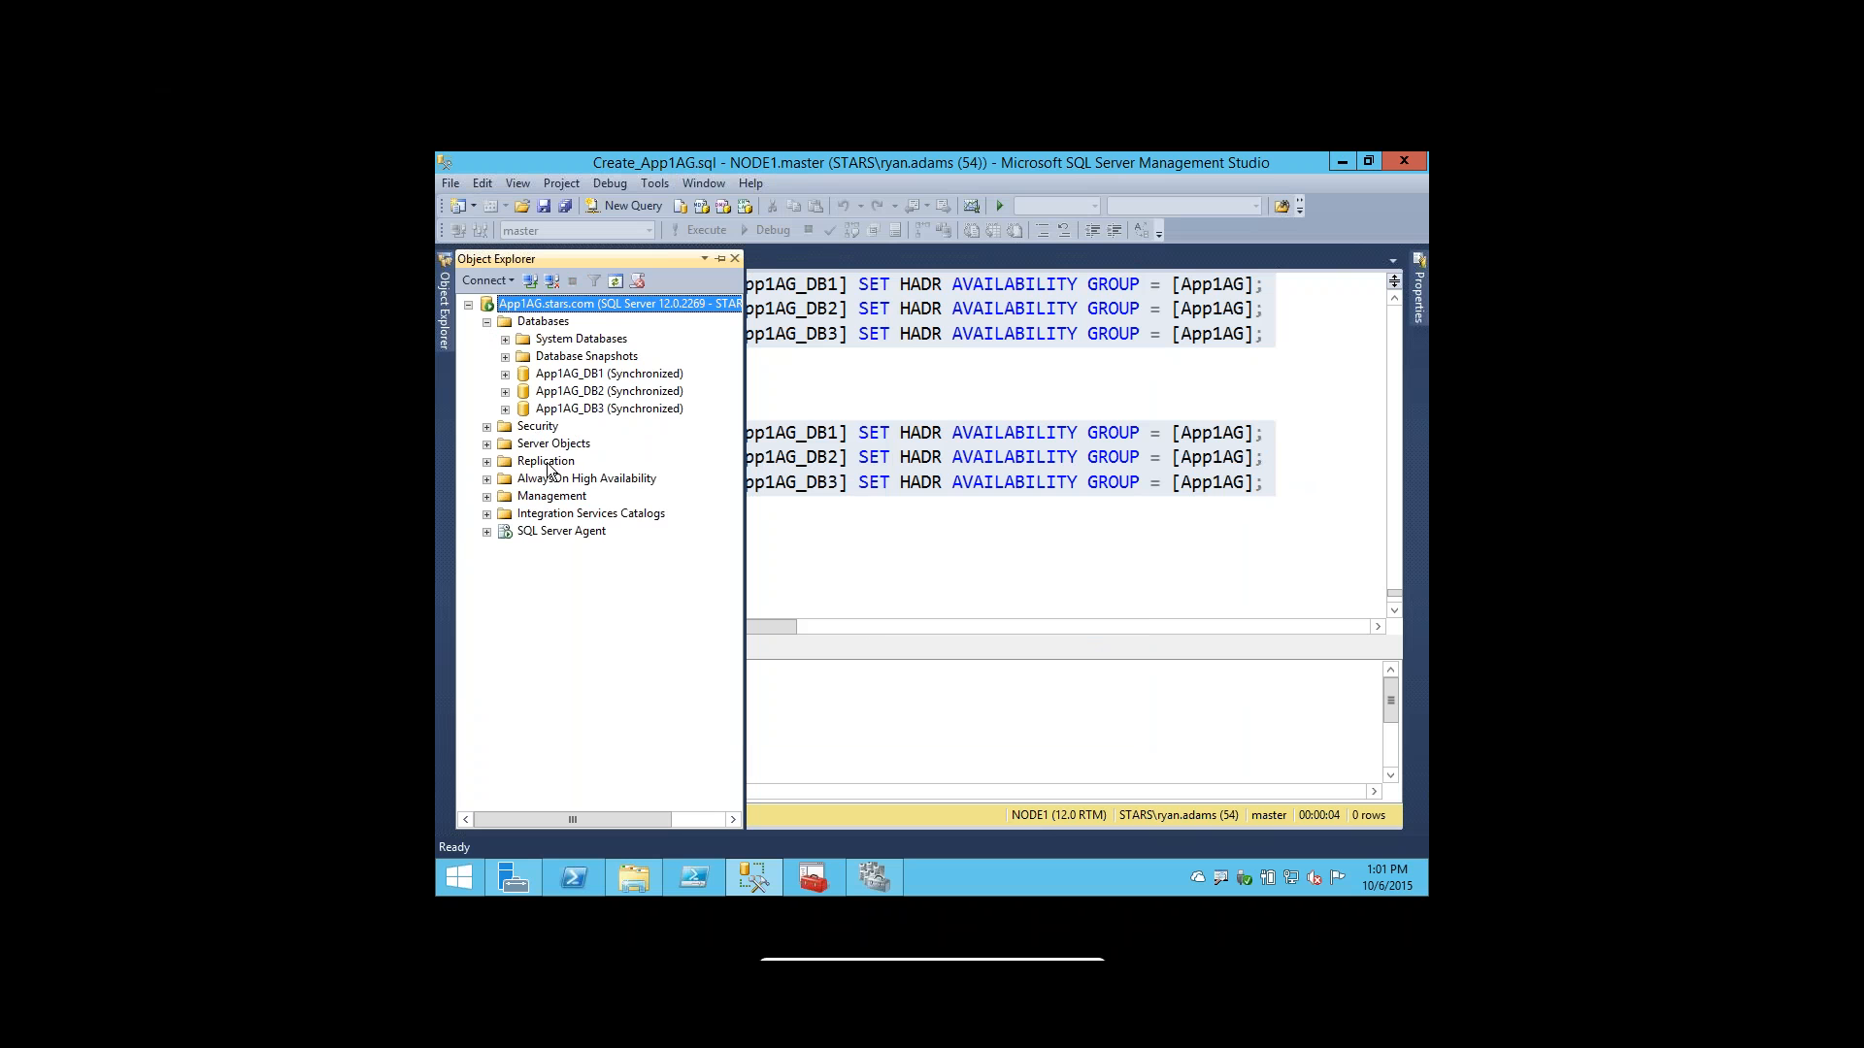
Run select SERVERPROPERTY('computernamephysicalnetbios') in a new query and check the returned node name.
click(838, 358)
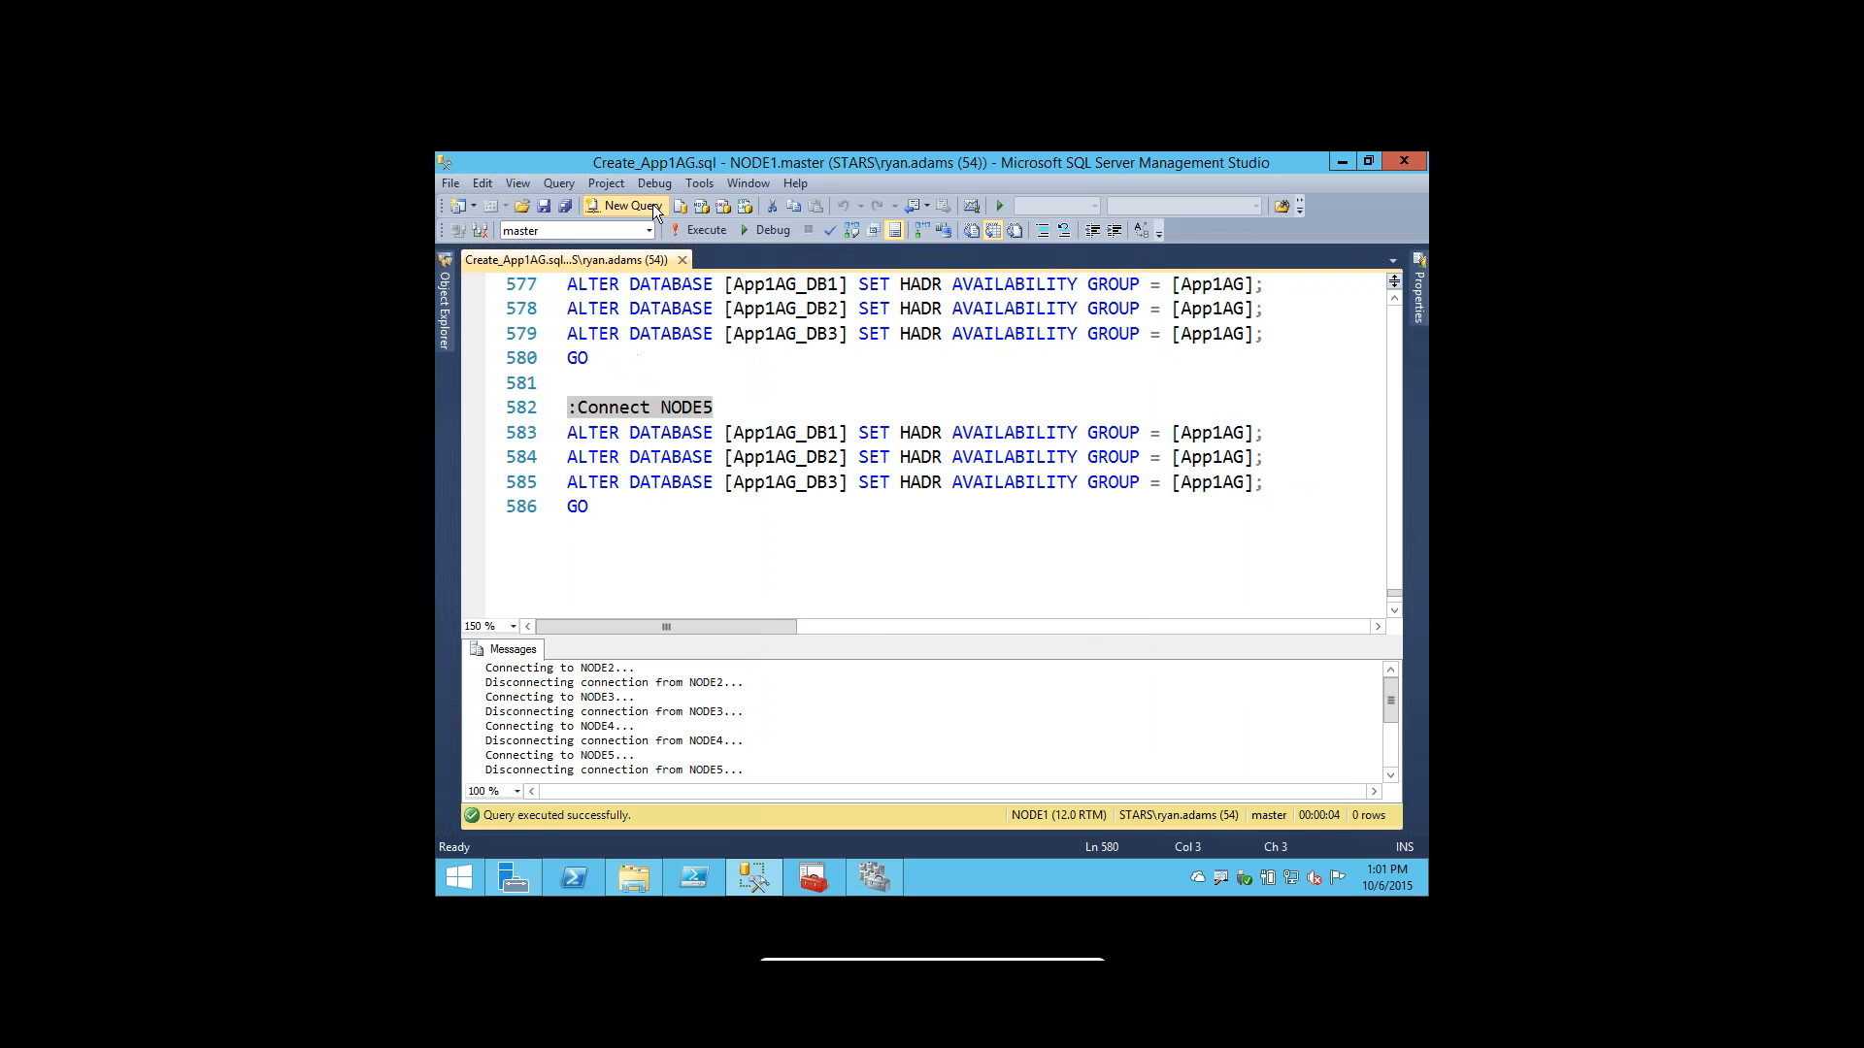
click(626, 206)
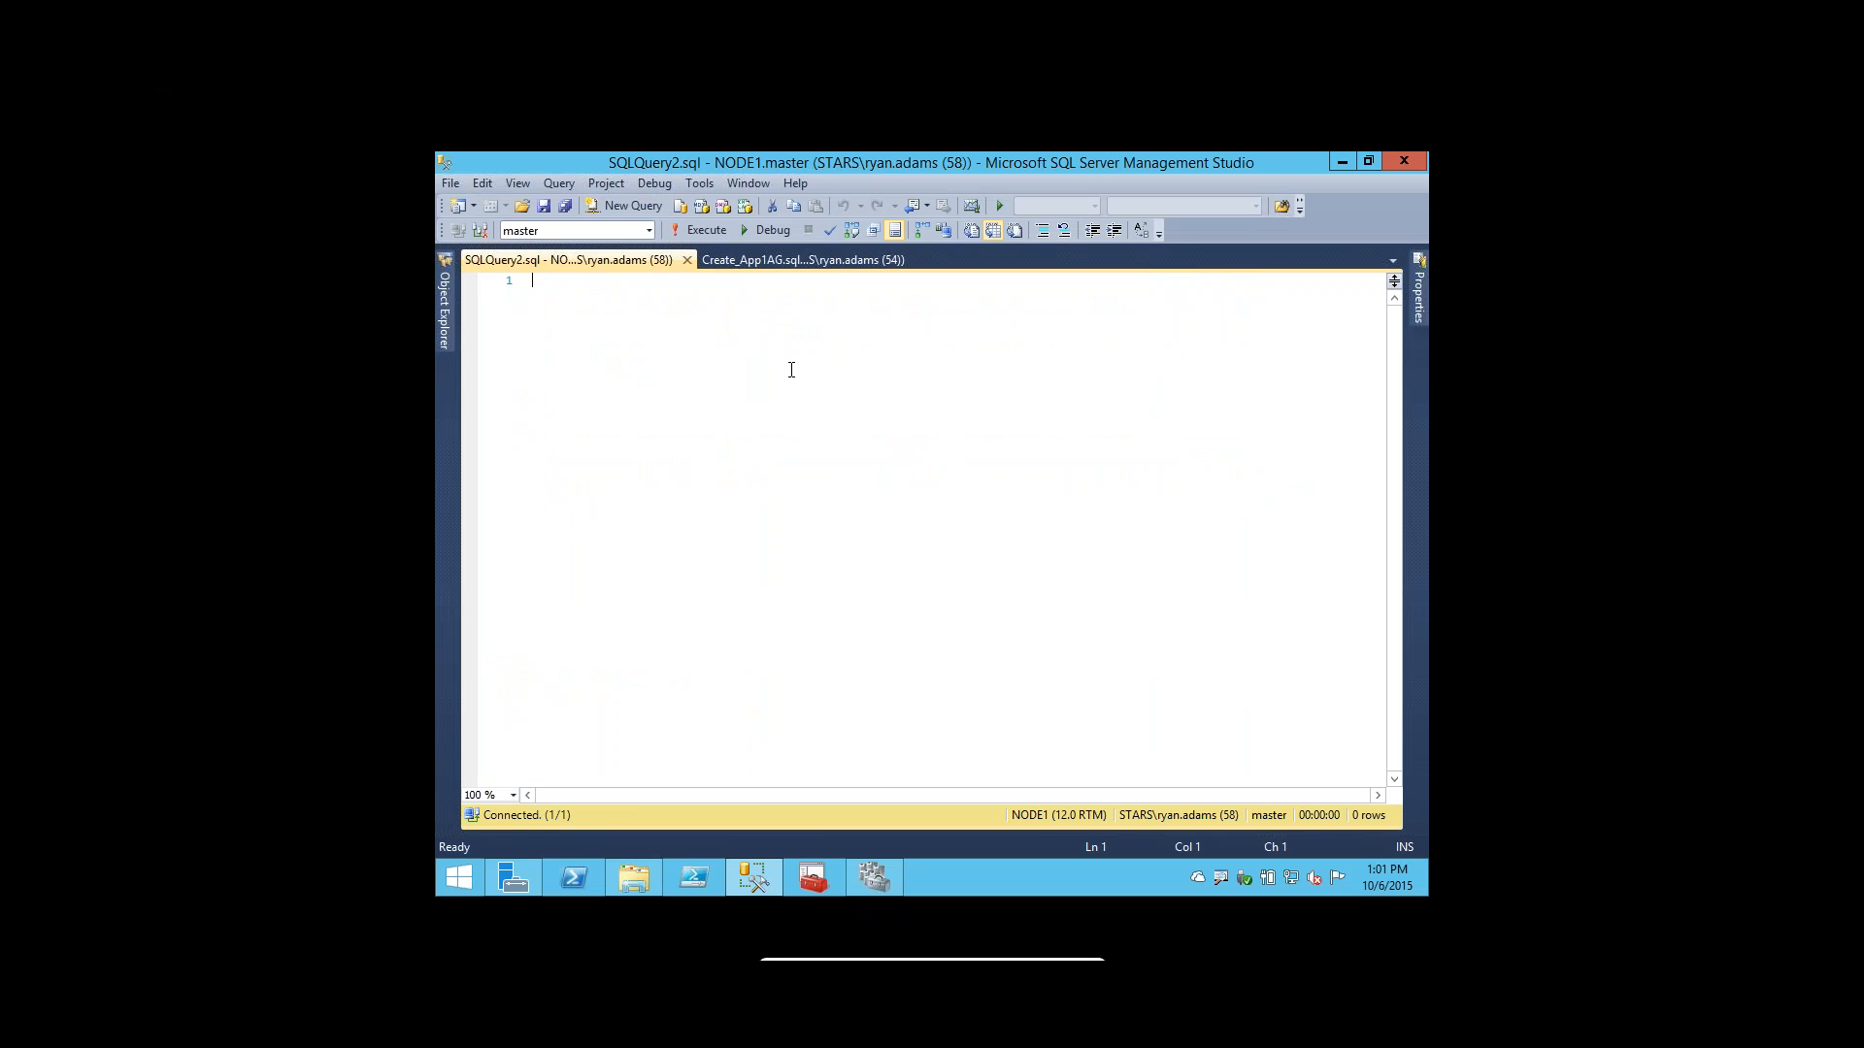
text(select server)
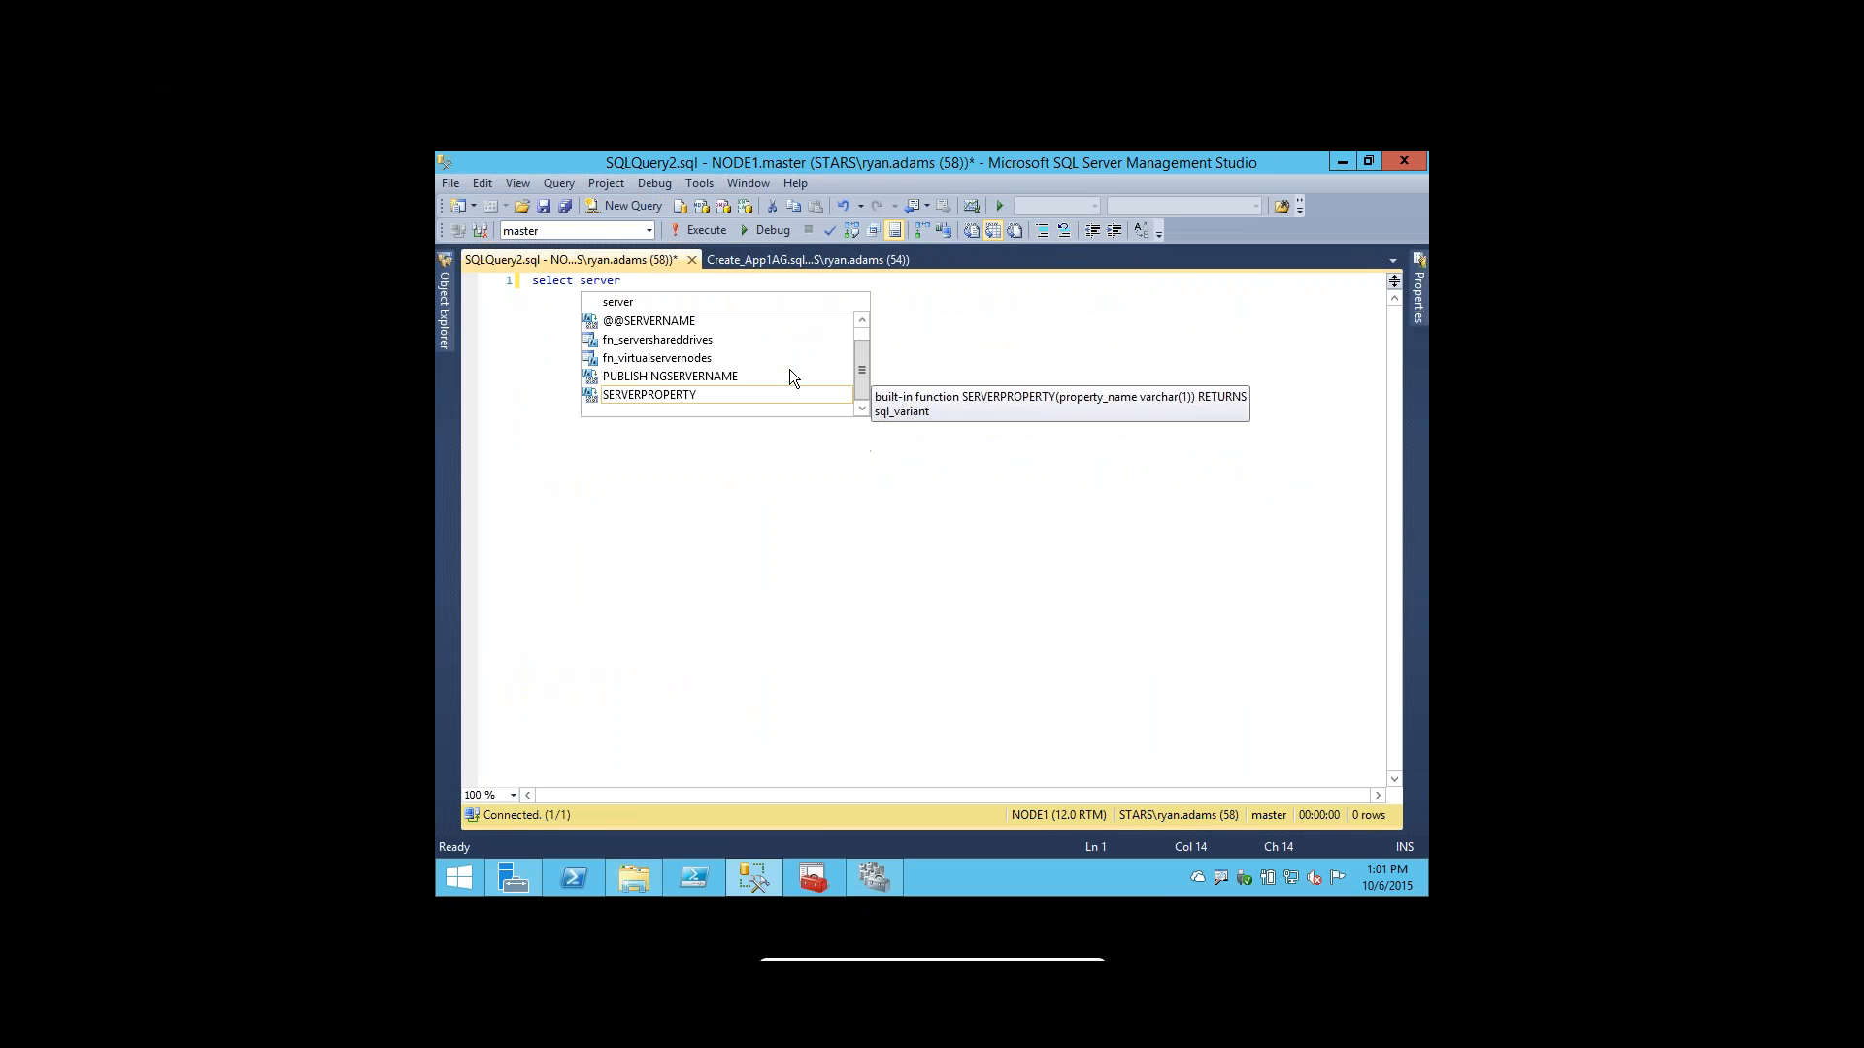
key(Tab)
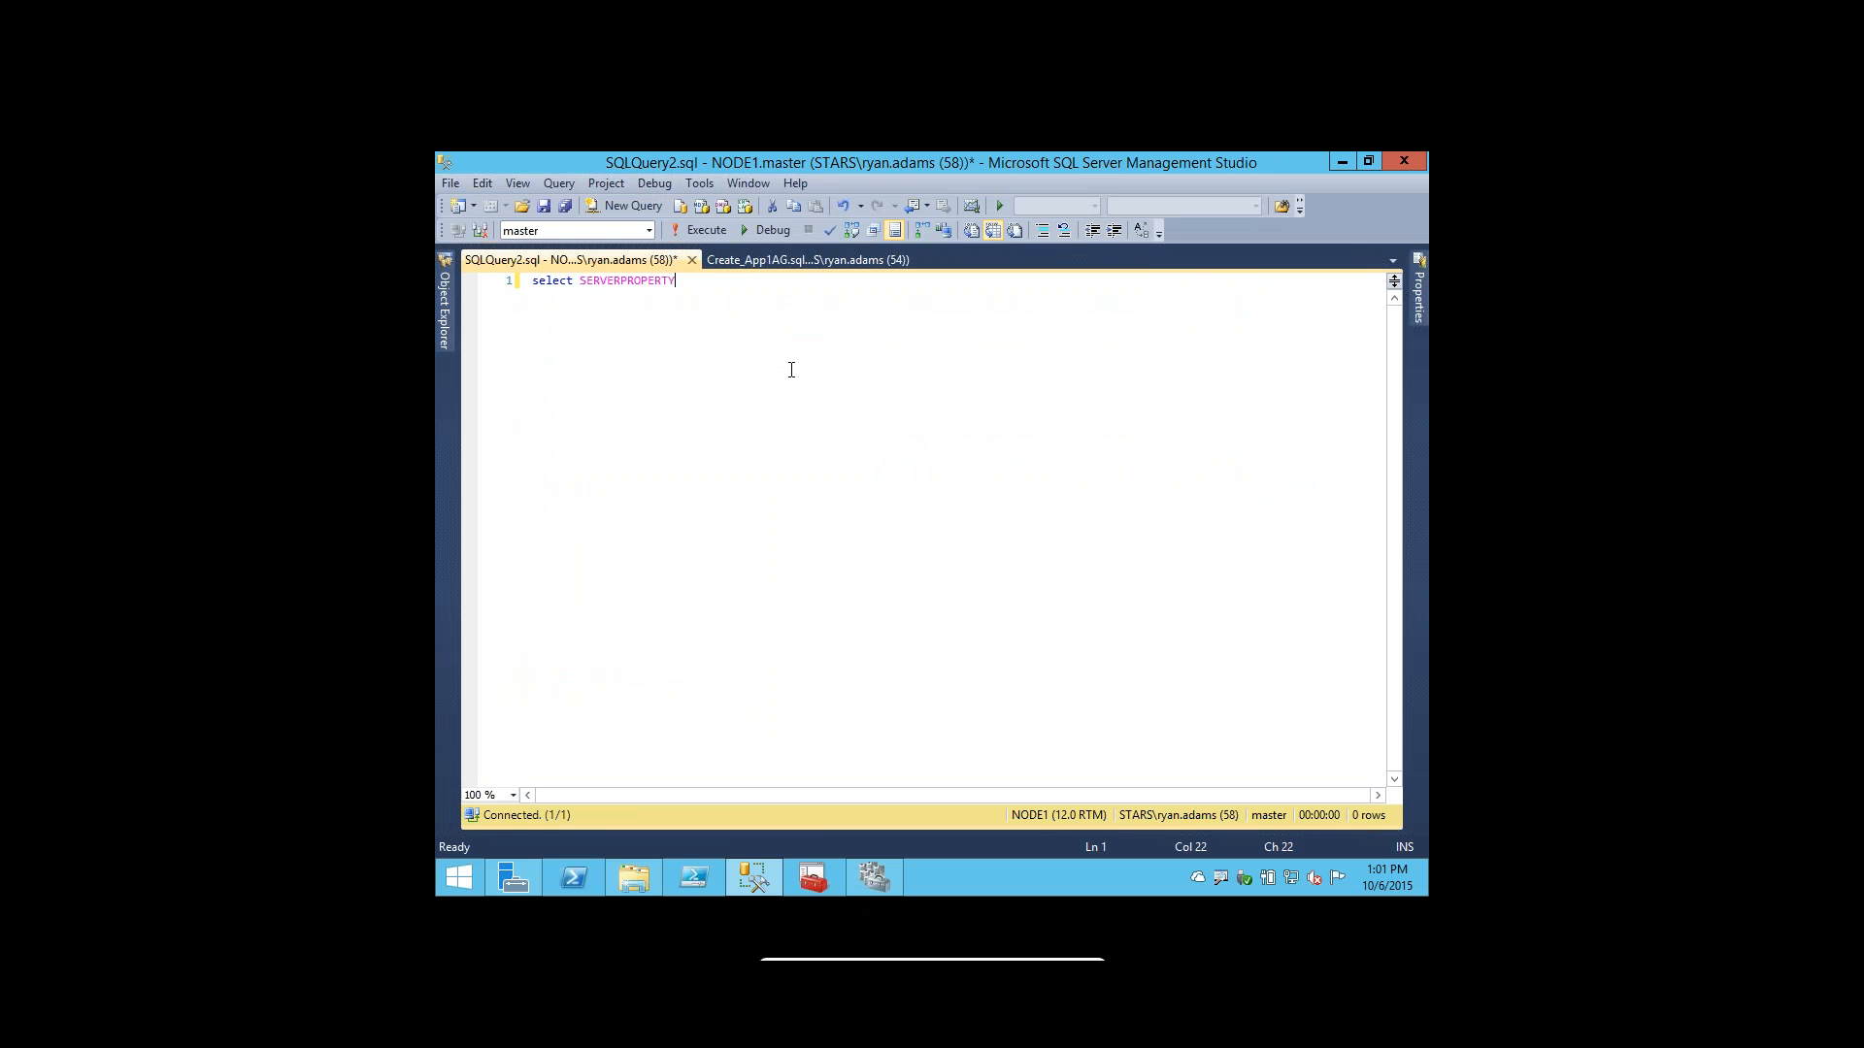
text(('comput)
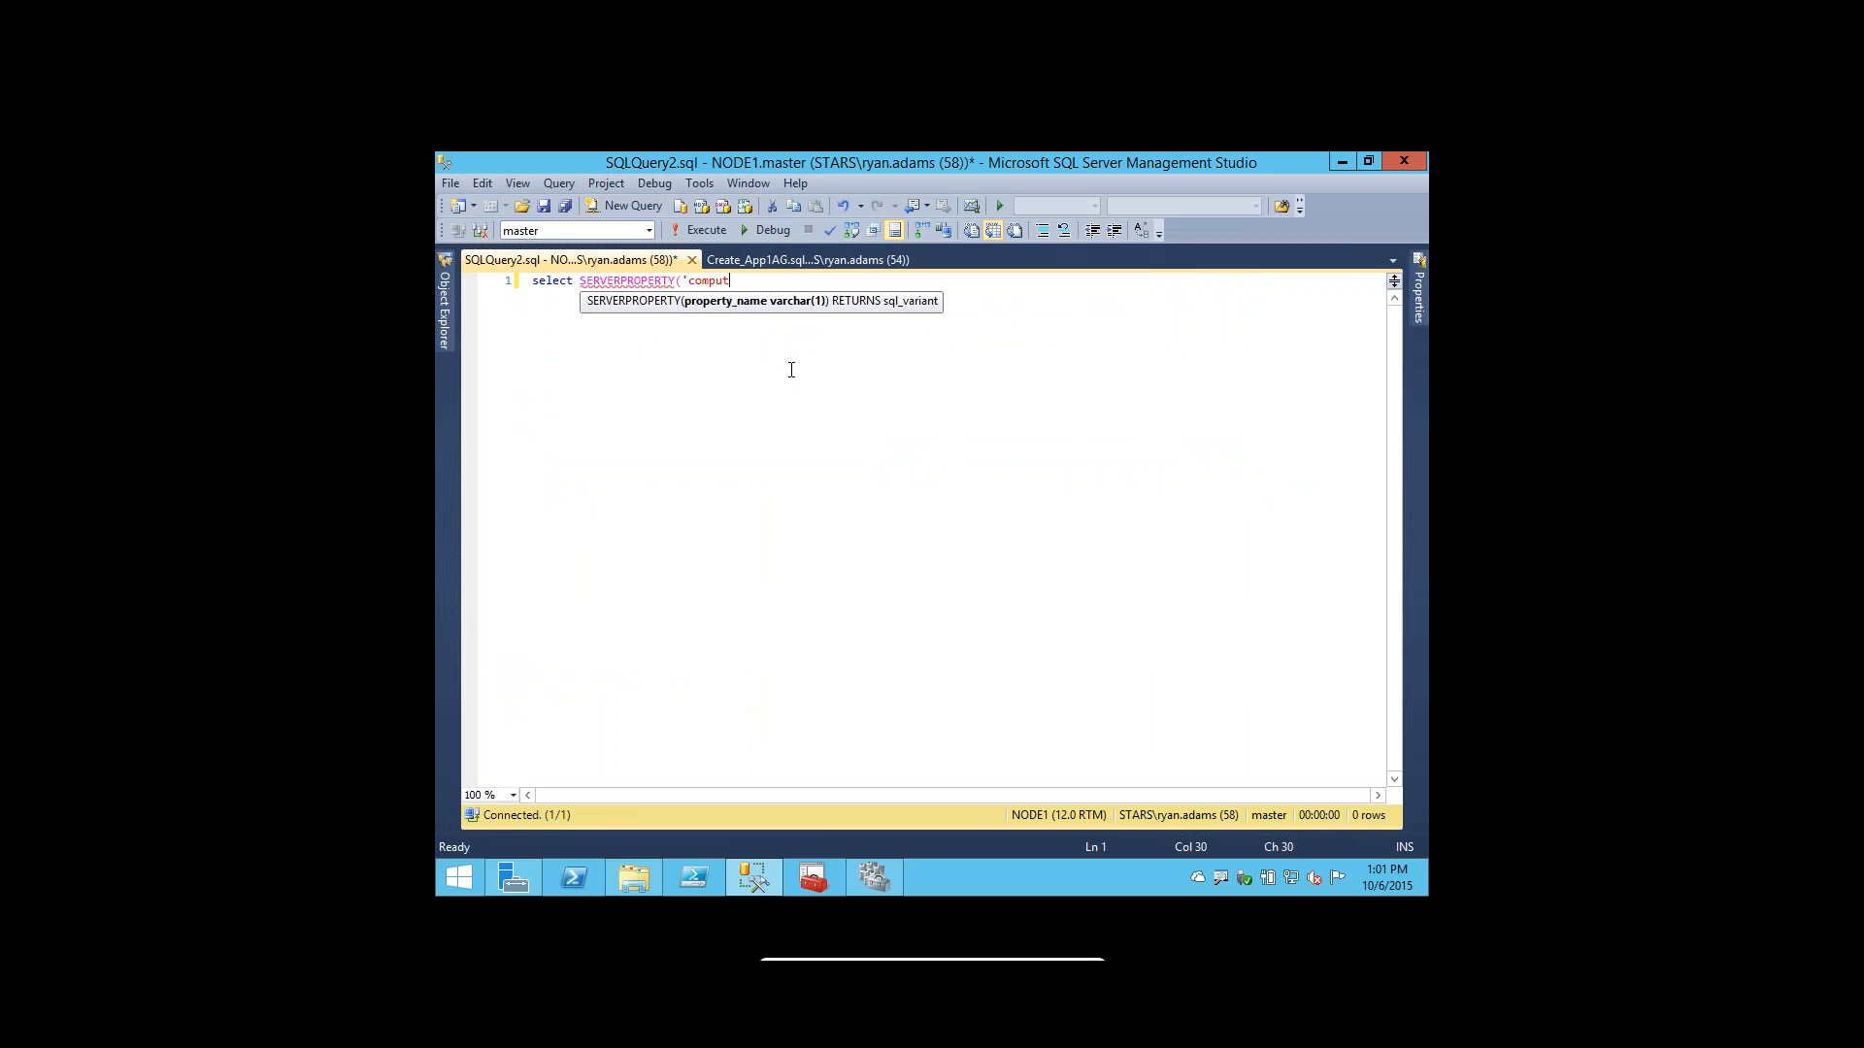
text(ernamephysicalnetbios'P))
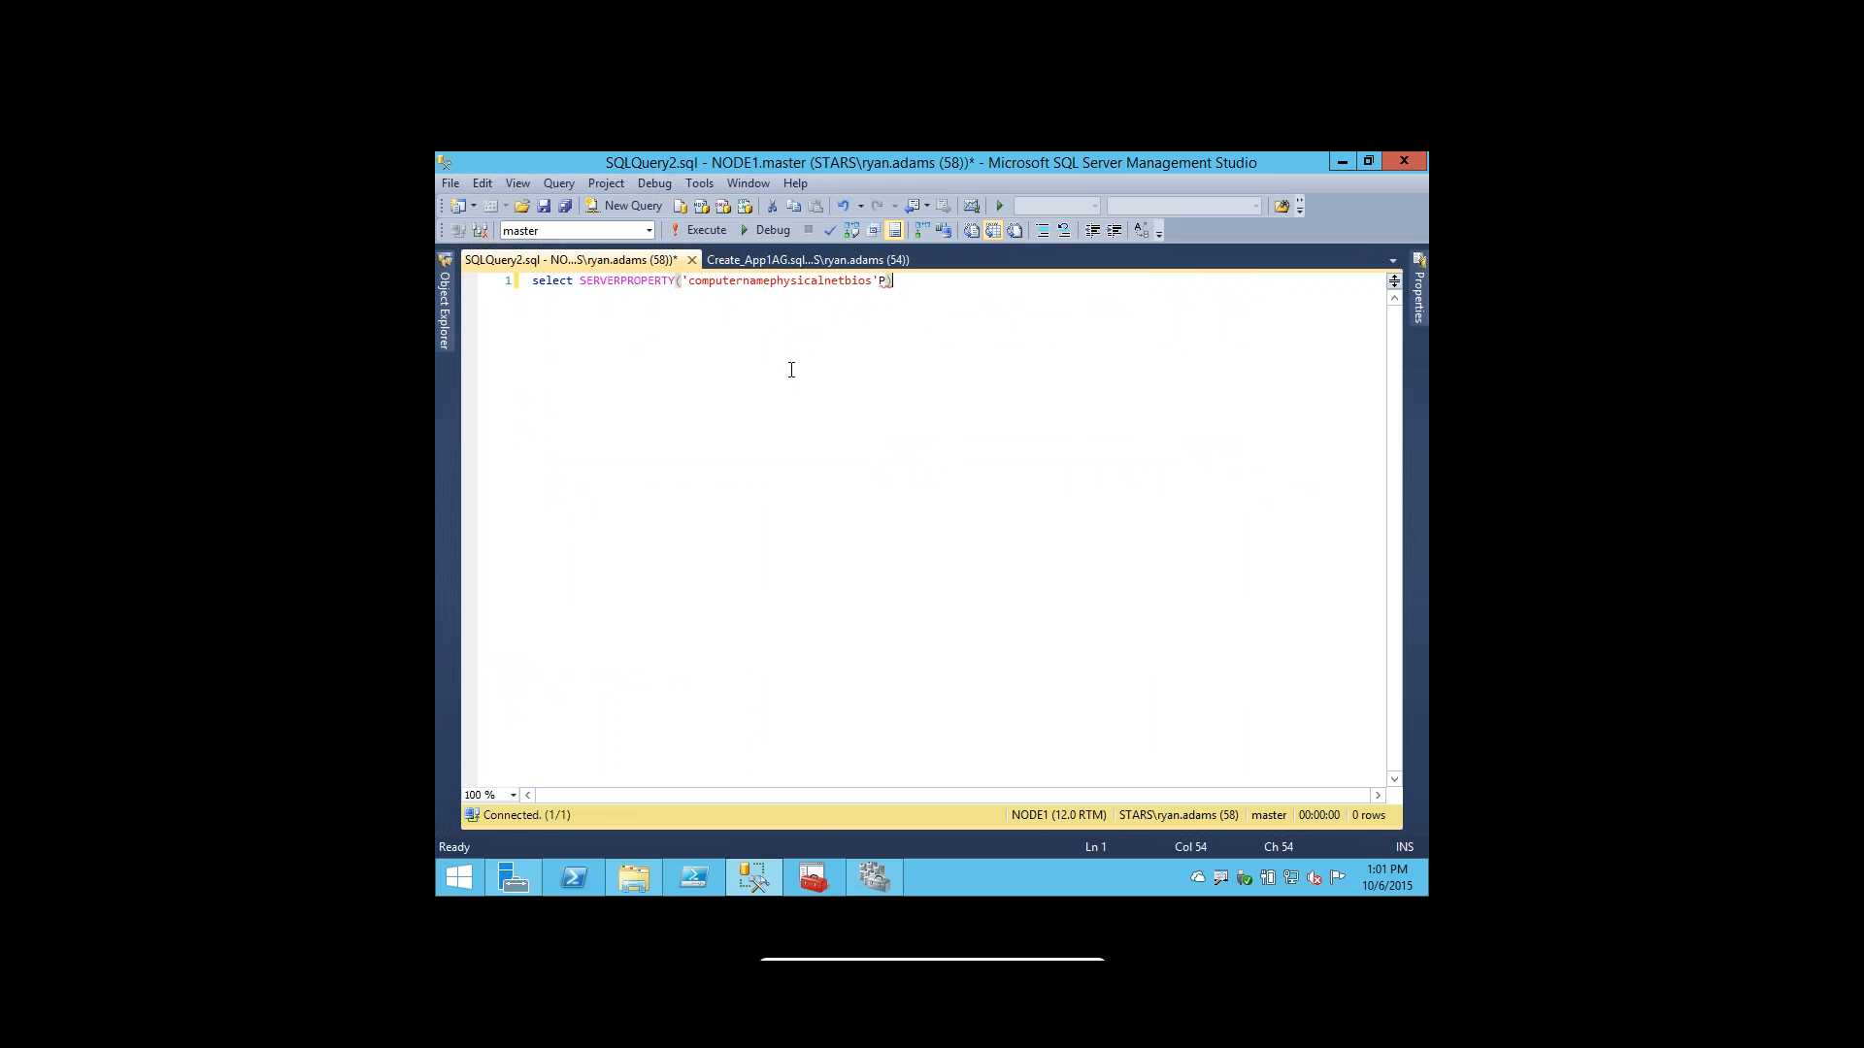
key(BackSpace)
key(BackSpace)
text())
click(721, 232)
click(567, 610)
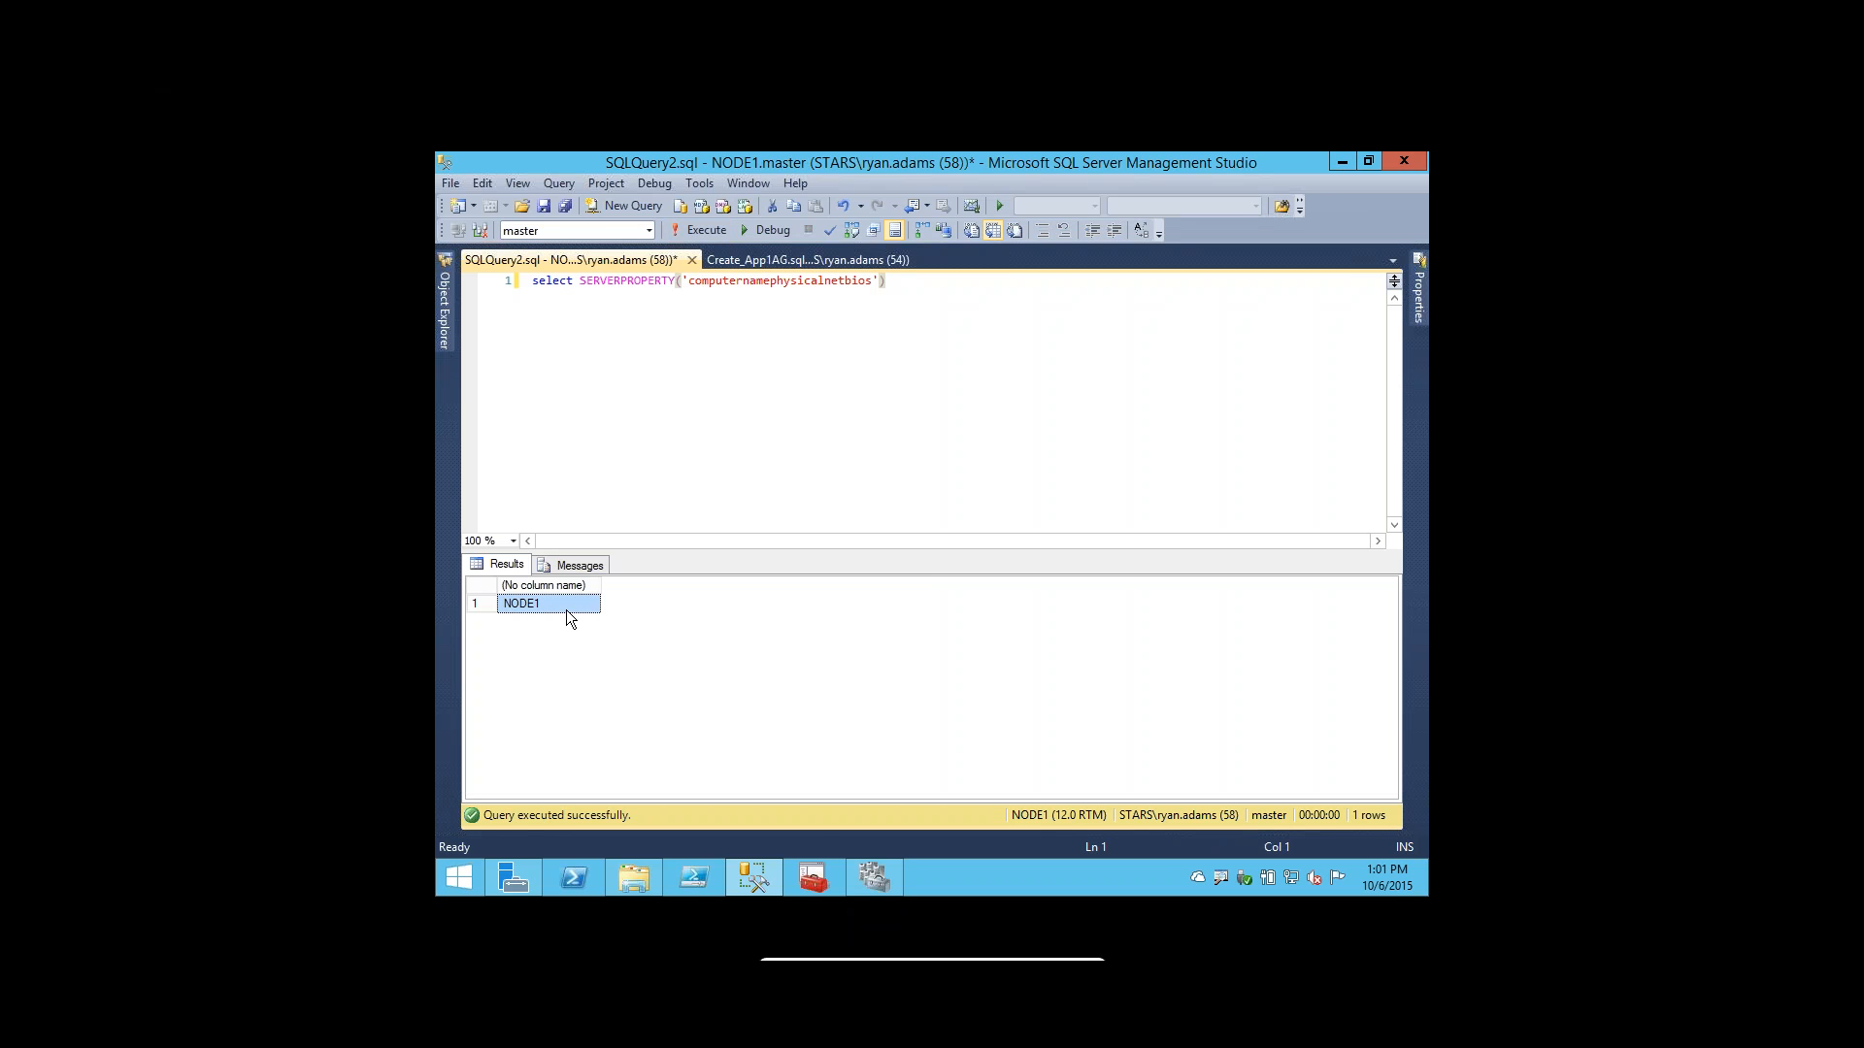
Switch to Failover Cluster Manager and examine the App1AG role's owner node, its availability group resource and its server name with IP addresses.
click(869, 866)
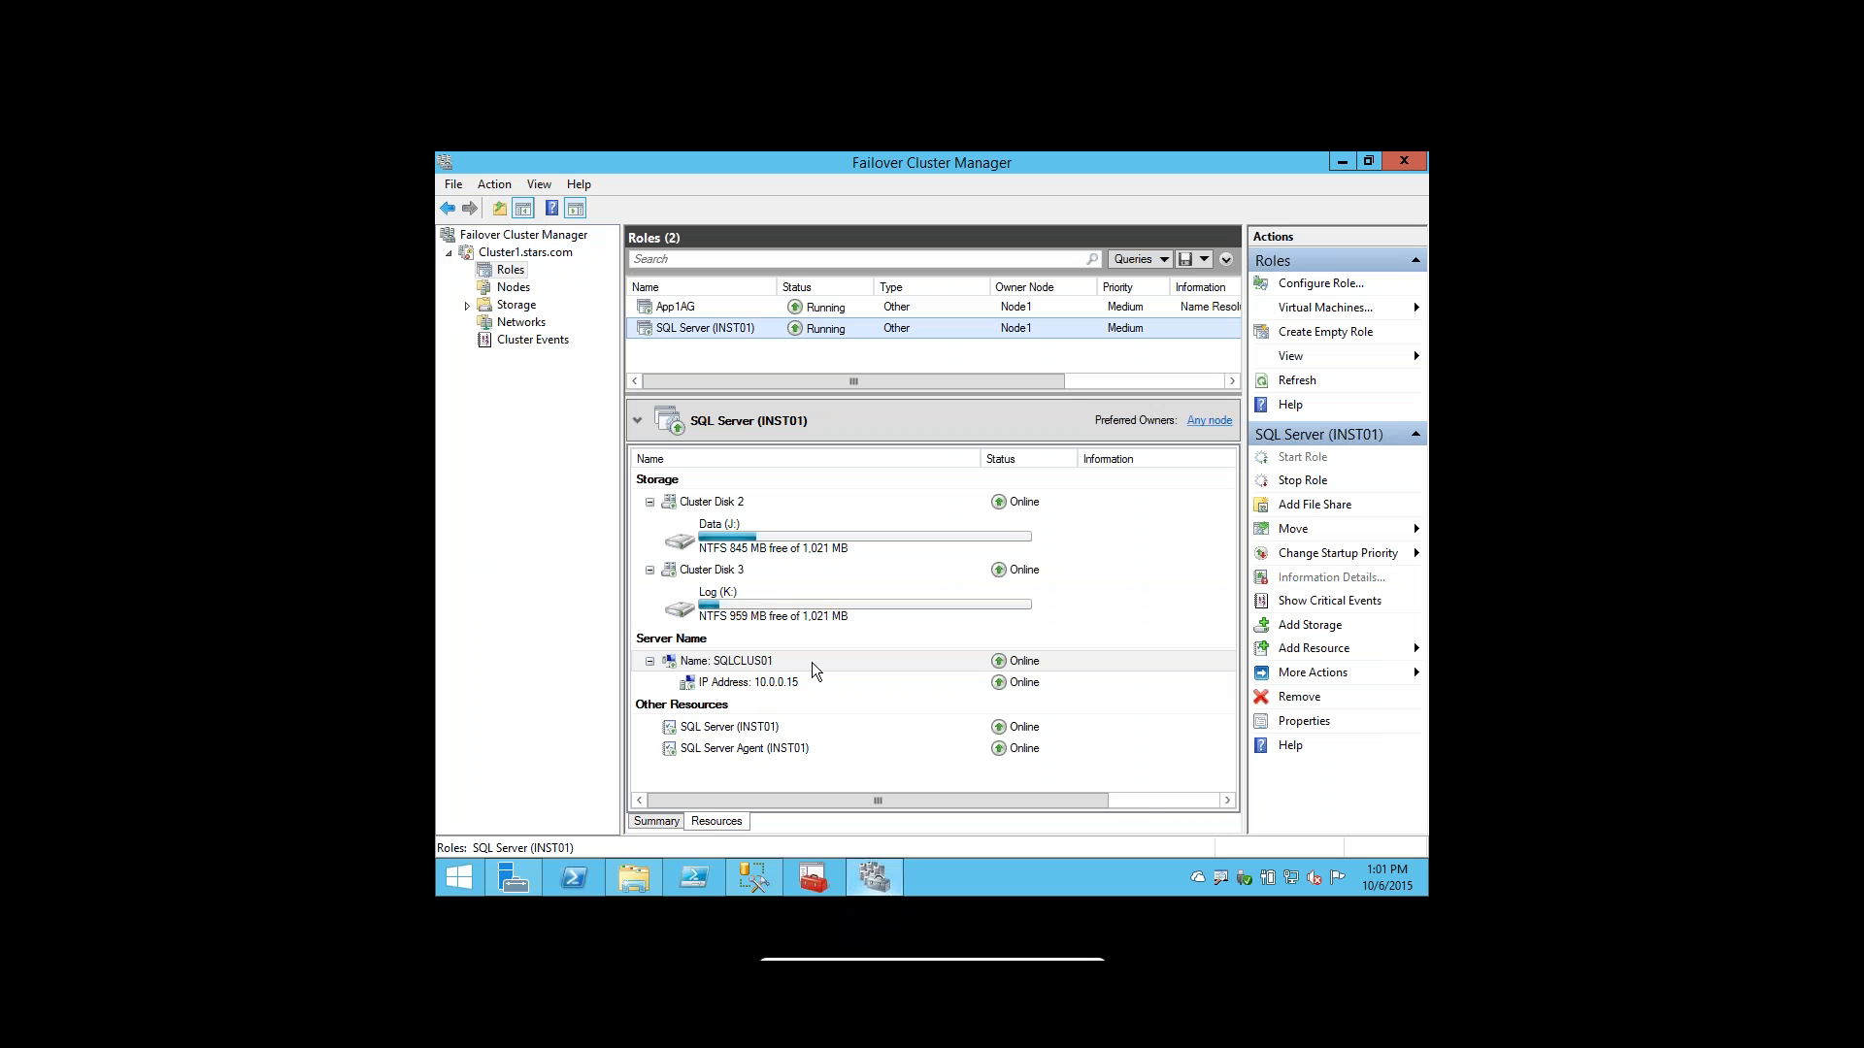
click(693, 308)
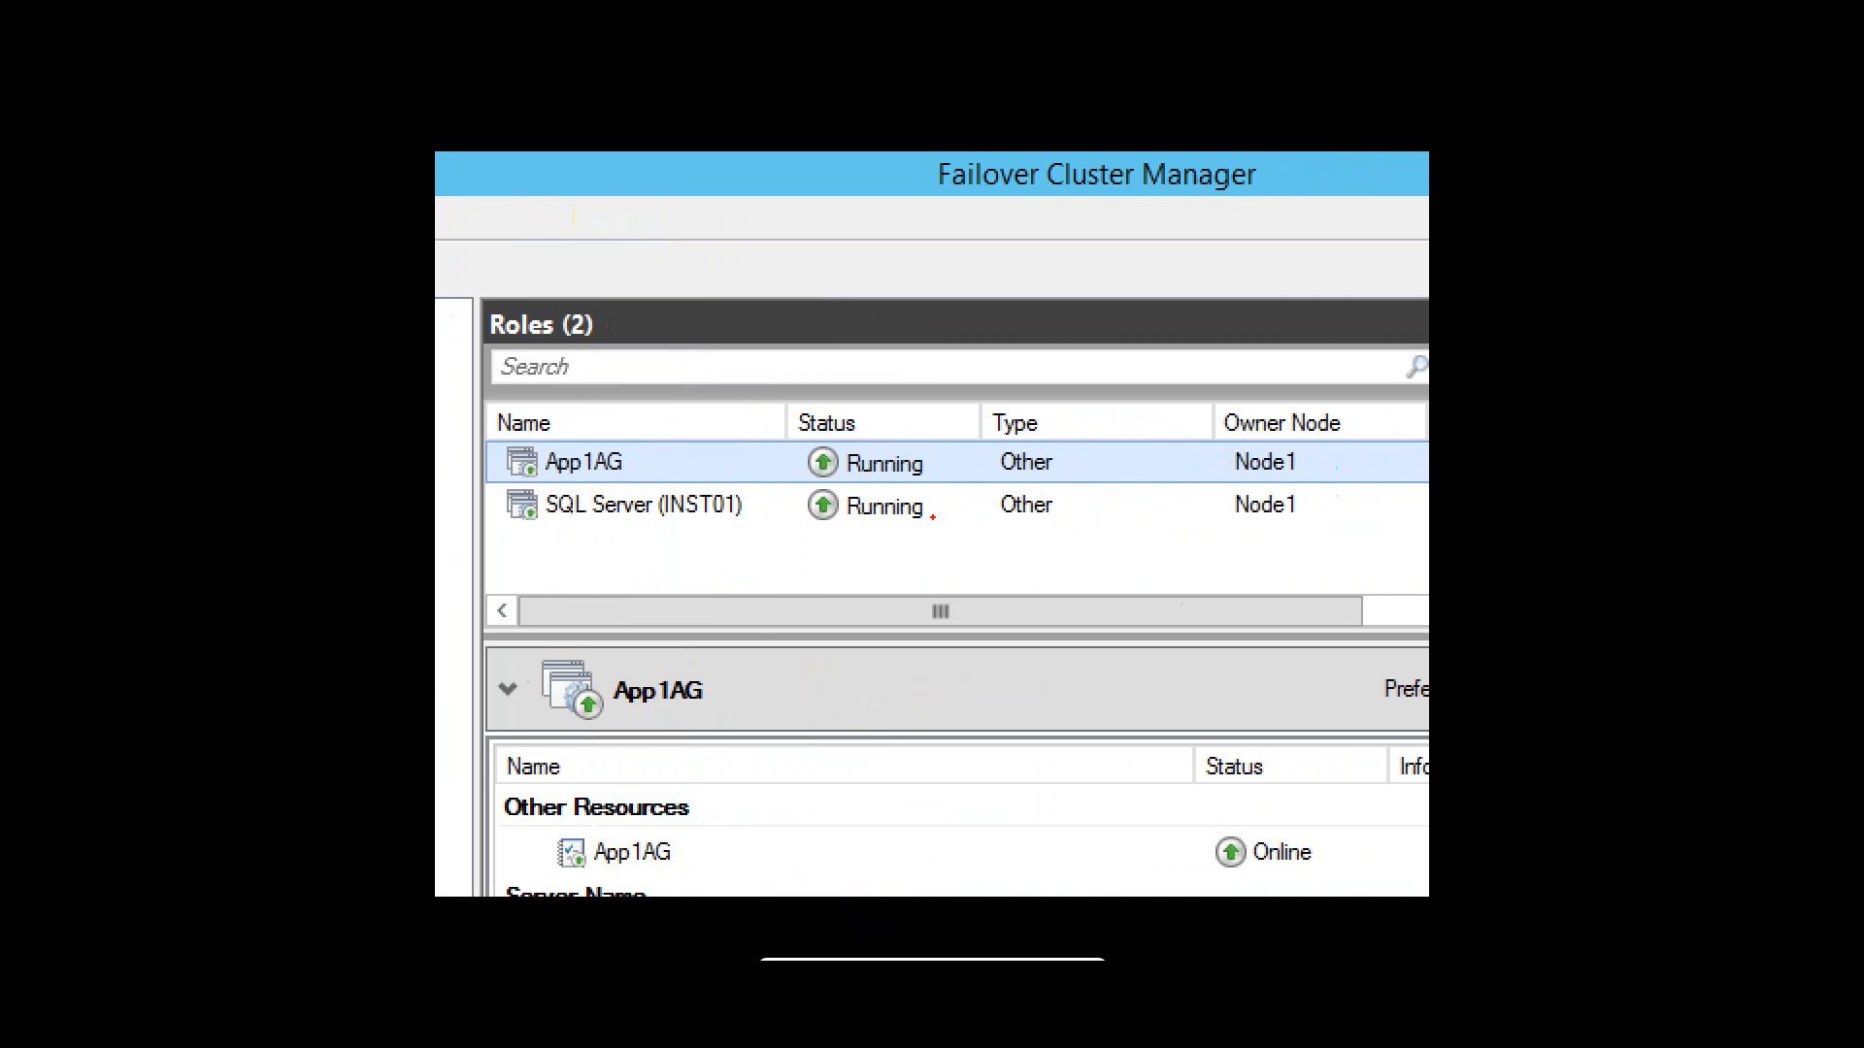
mouse_move(1217, 433)
mouse_down()
mouse_move(1219, 476)
mouse_move(1267, 458)
mouse_move(1336, 479)
mouse_up()
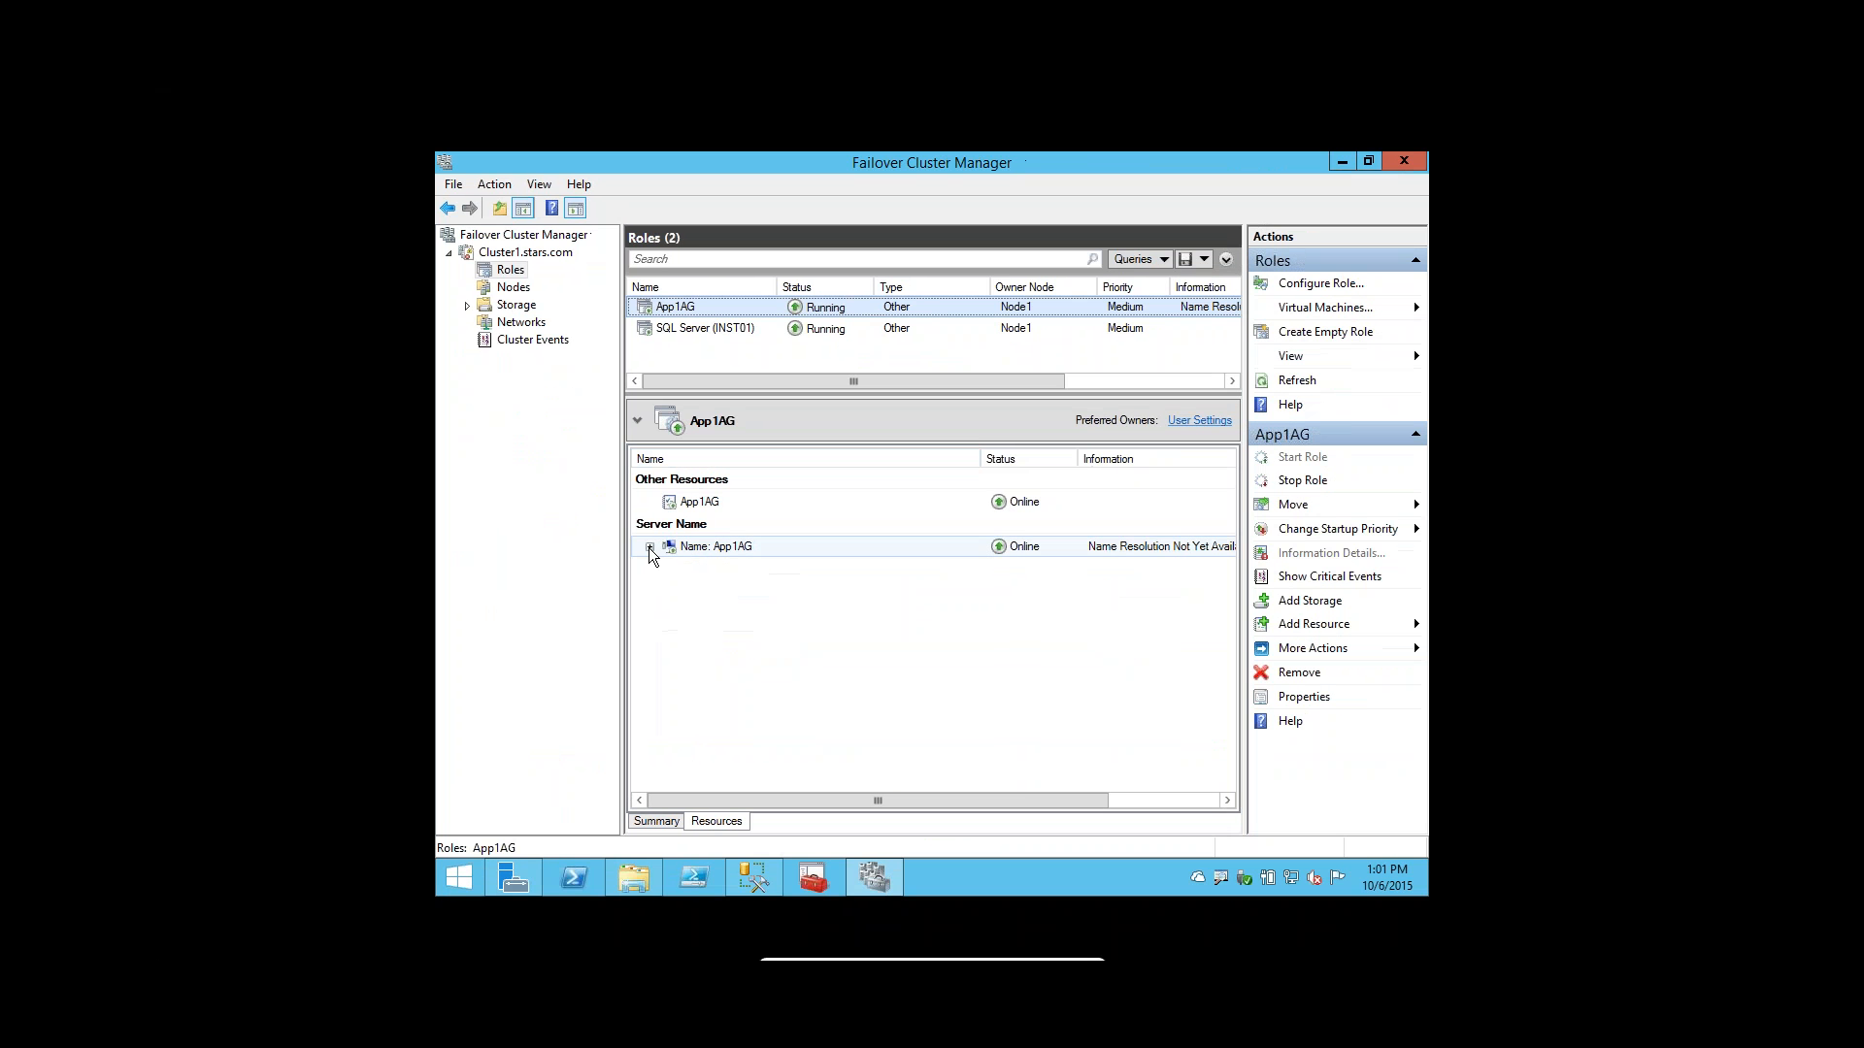
click(648, 546)
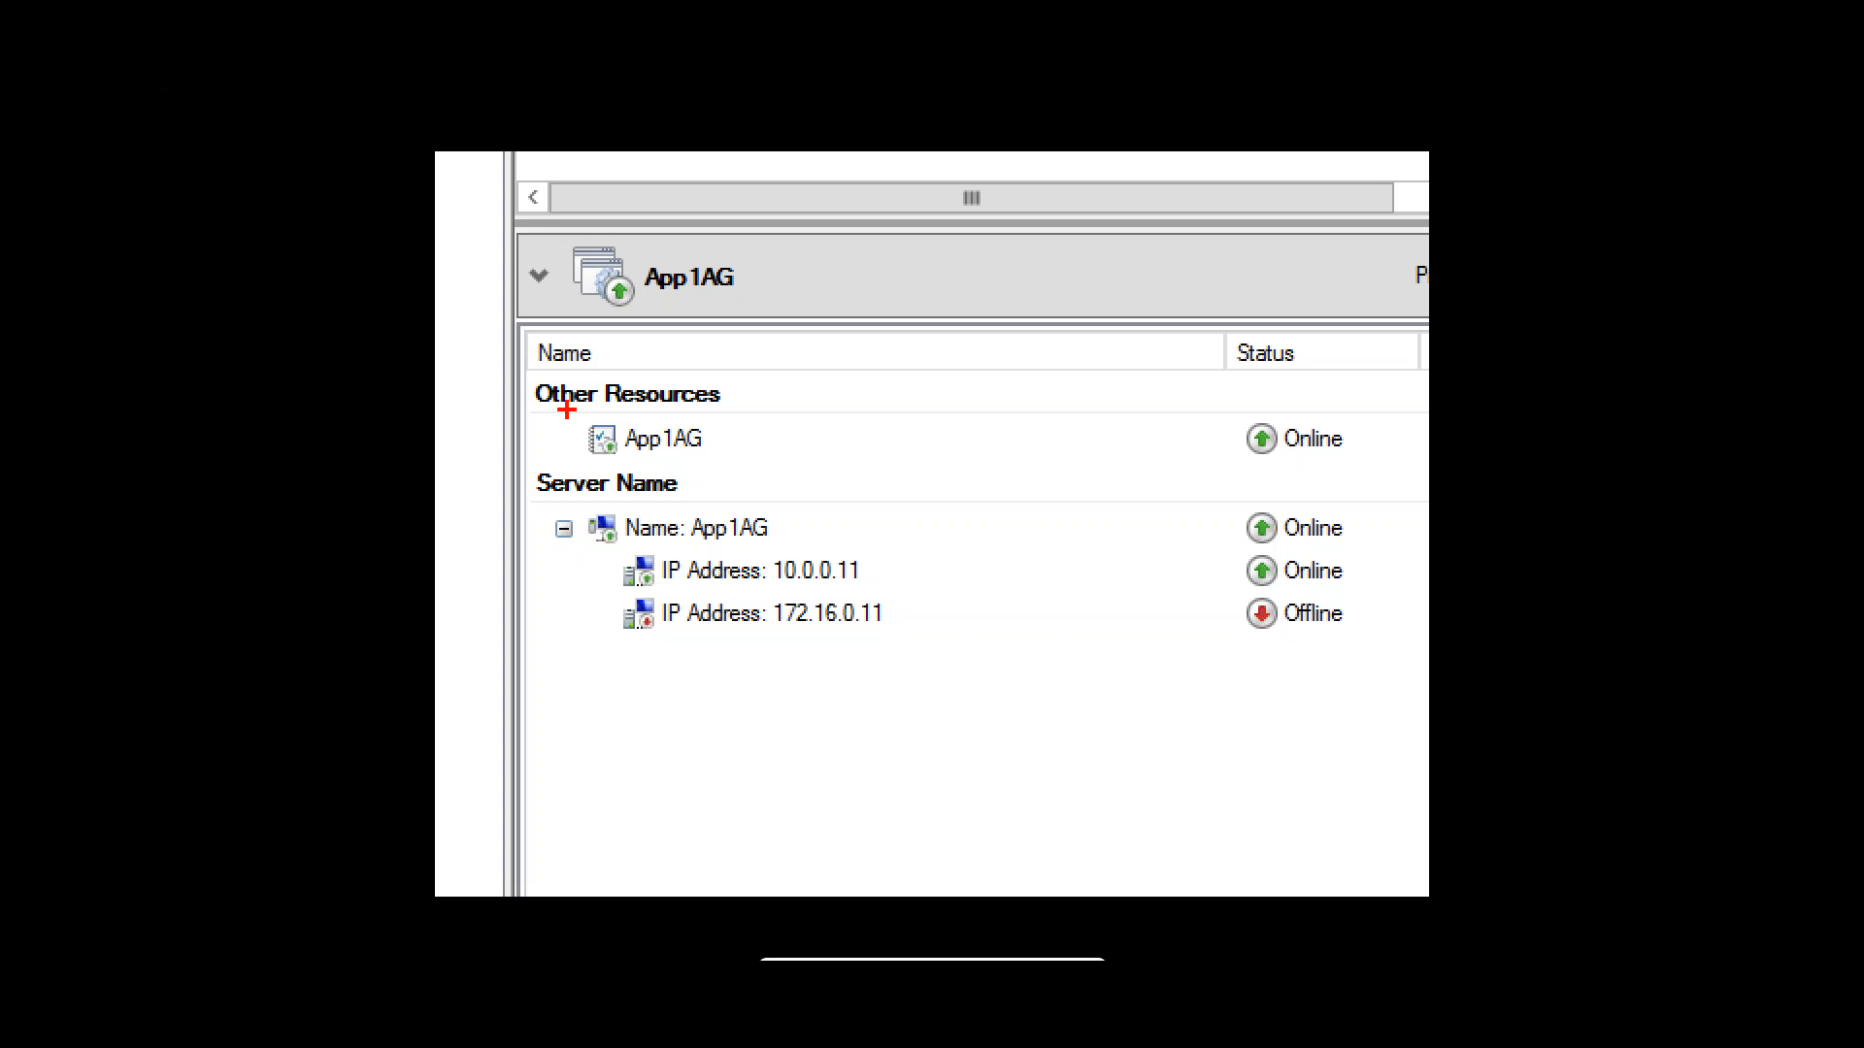
drag(567, 410, 786, 466)
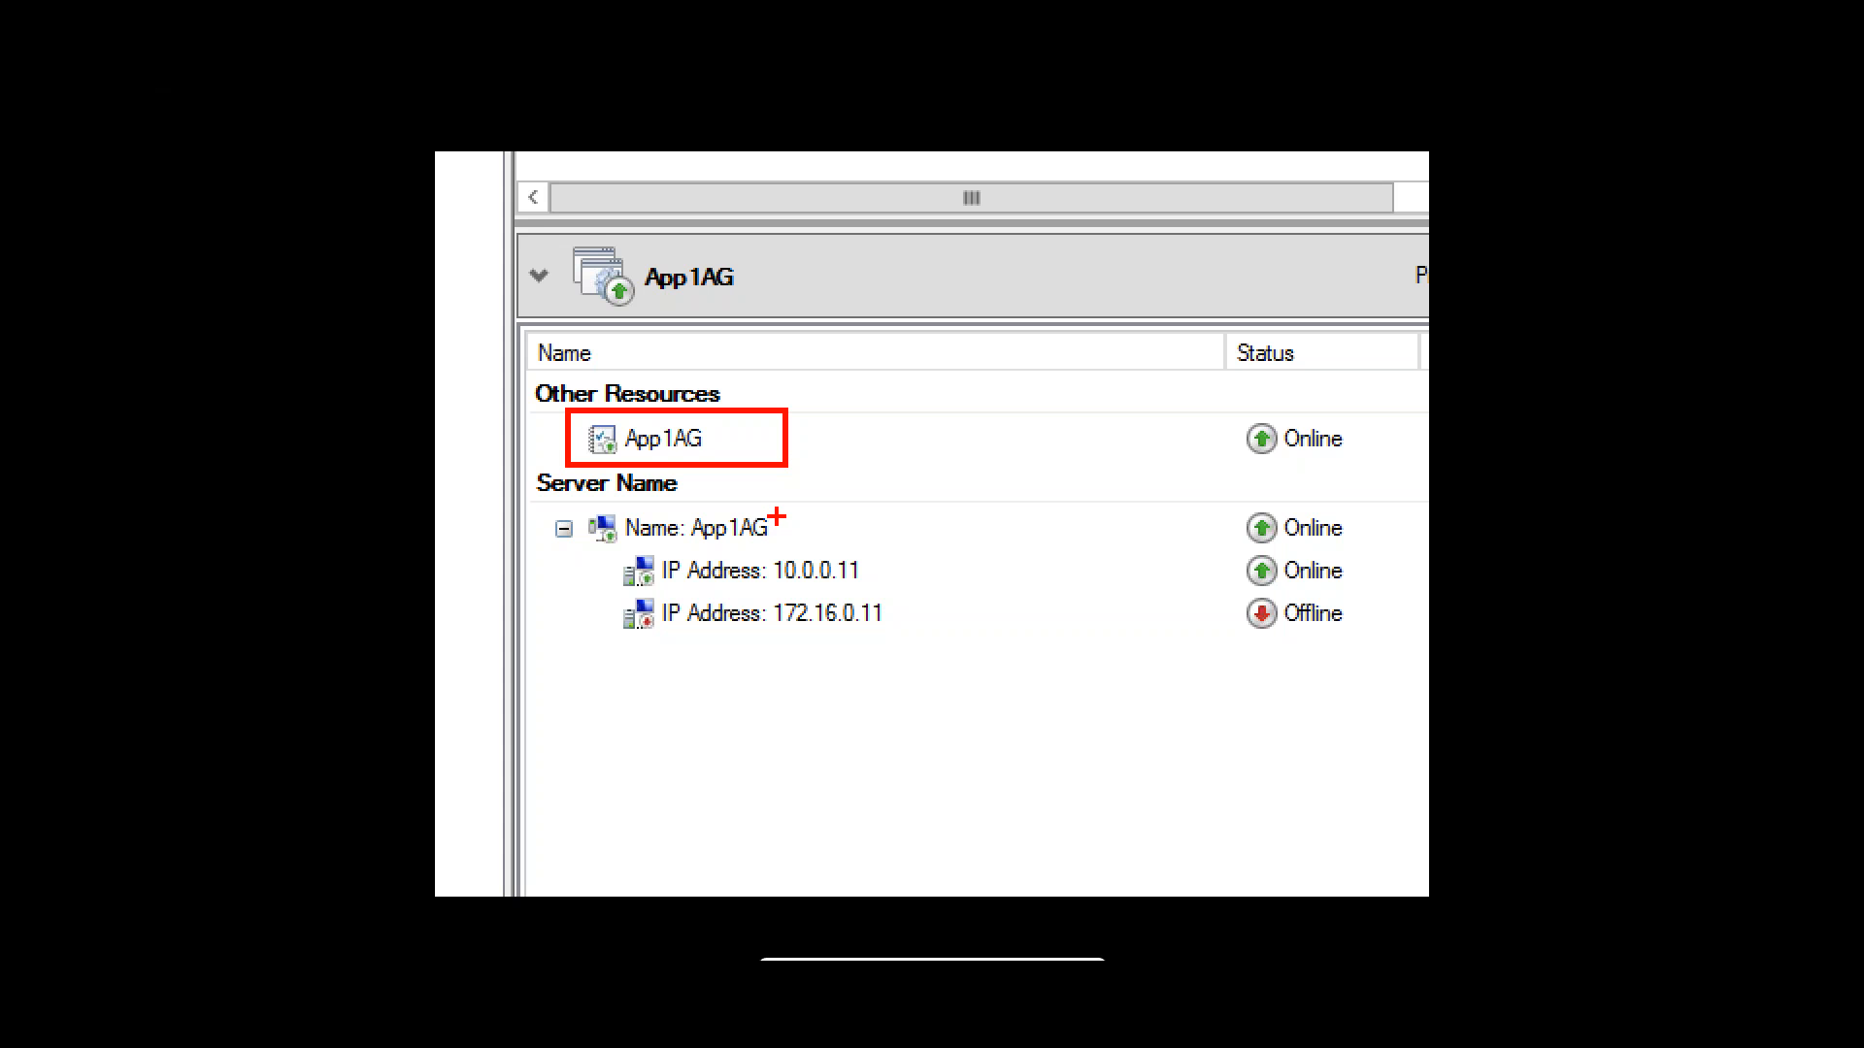
drag(777, 517, 849, 462)
key(ctrl+z)
drag(773, 518, 912, 445)
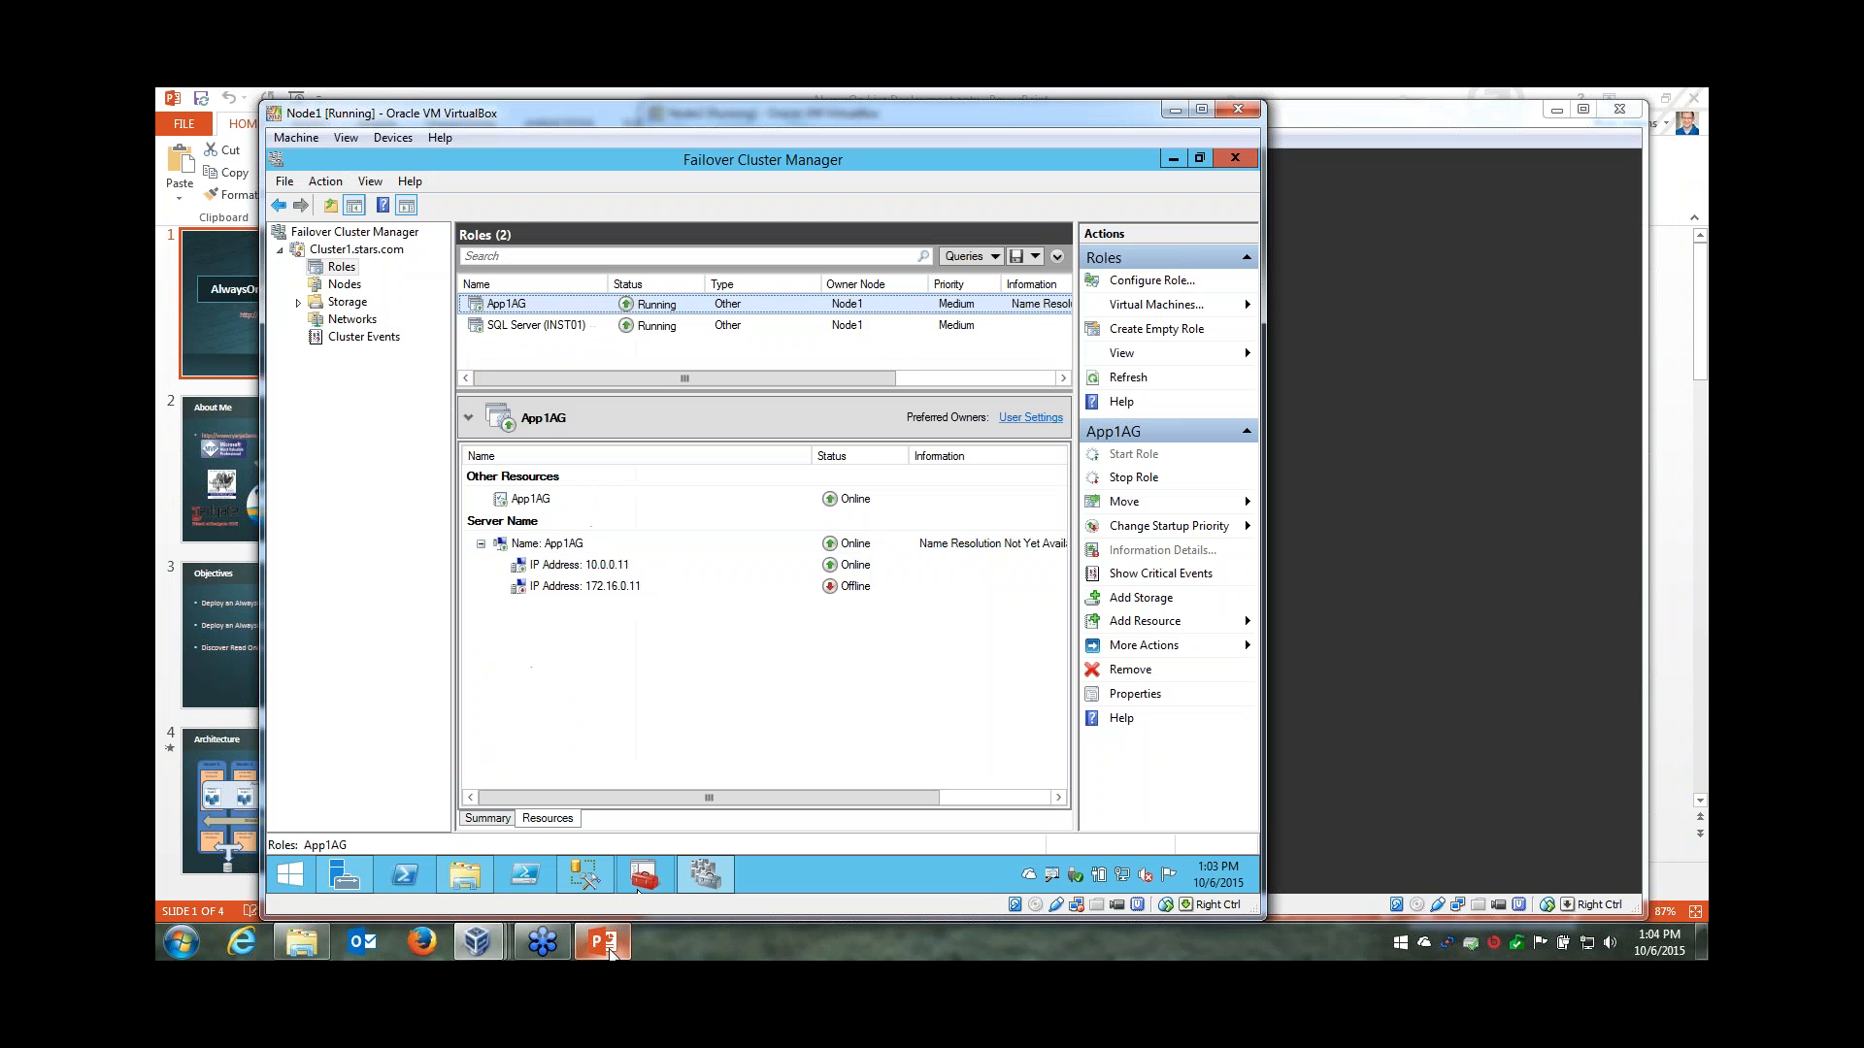
Switch to the AlwaysOn Live Deployment presentation in PowerPoint and start the slide show from the About Me slide.
click(603, 941)
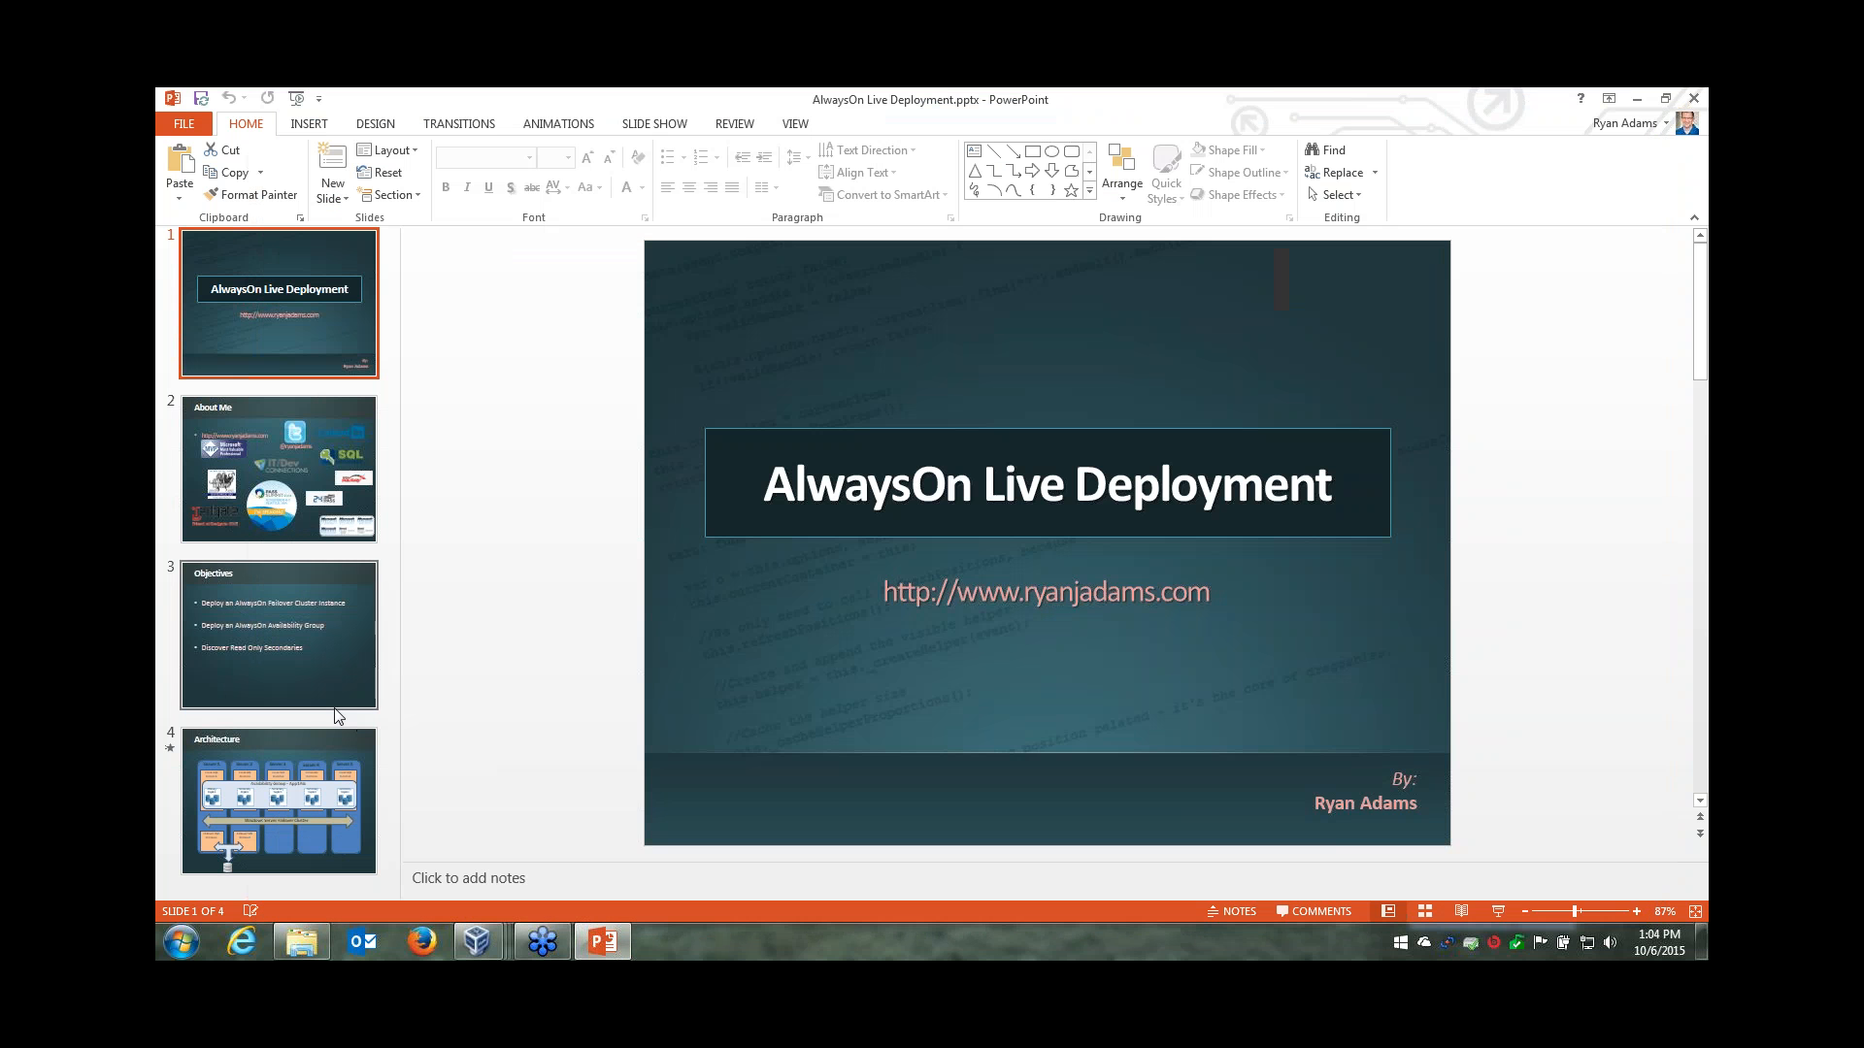
click(333, 483)
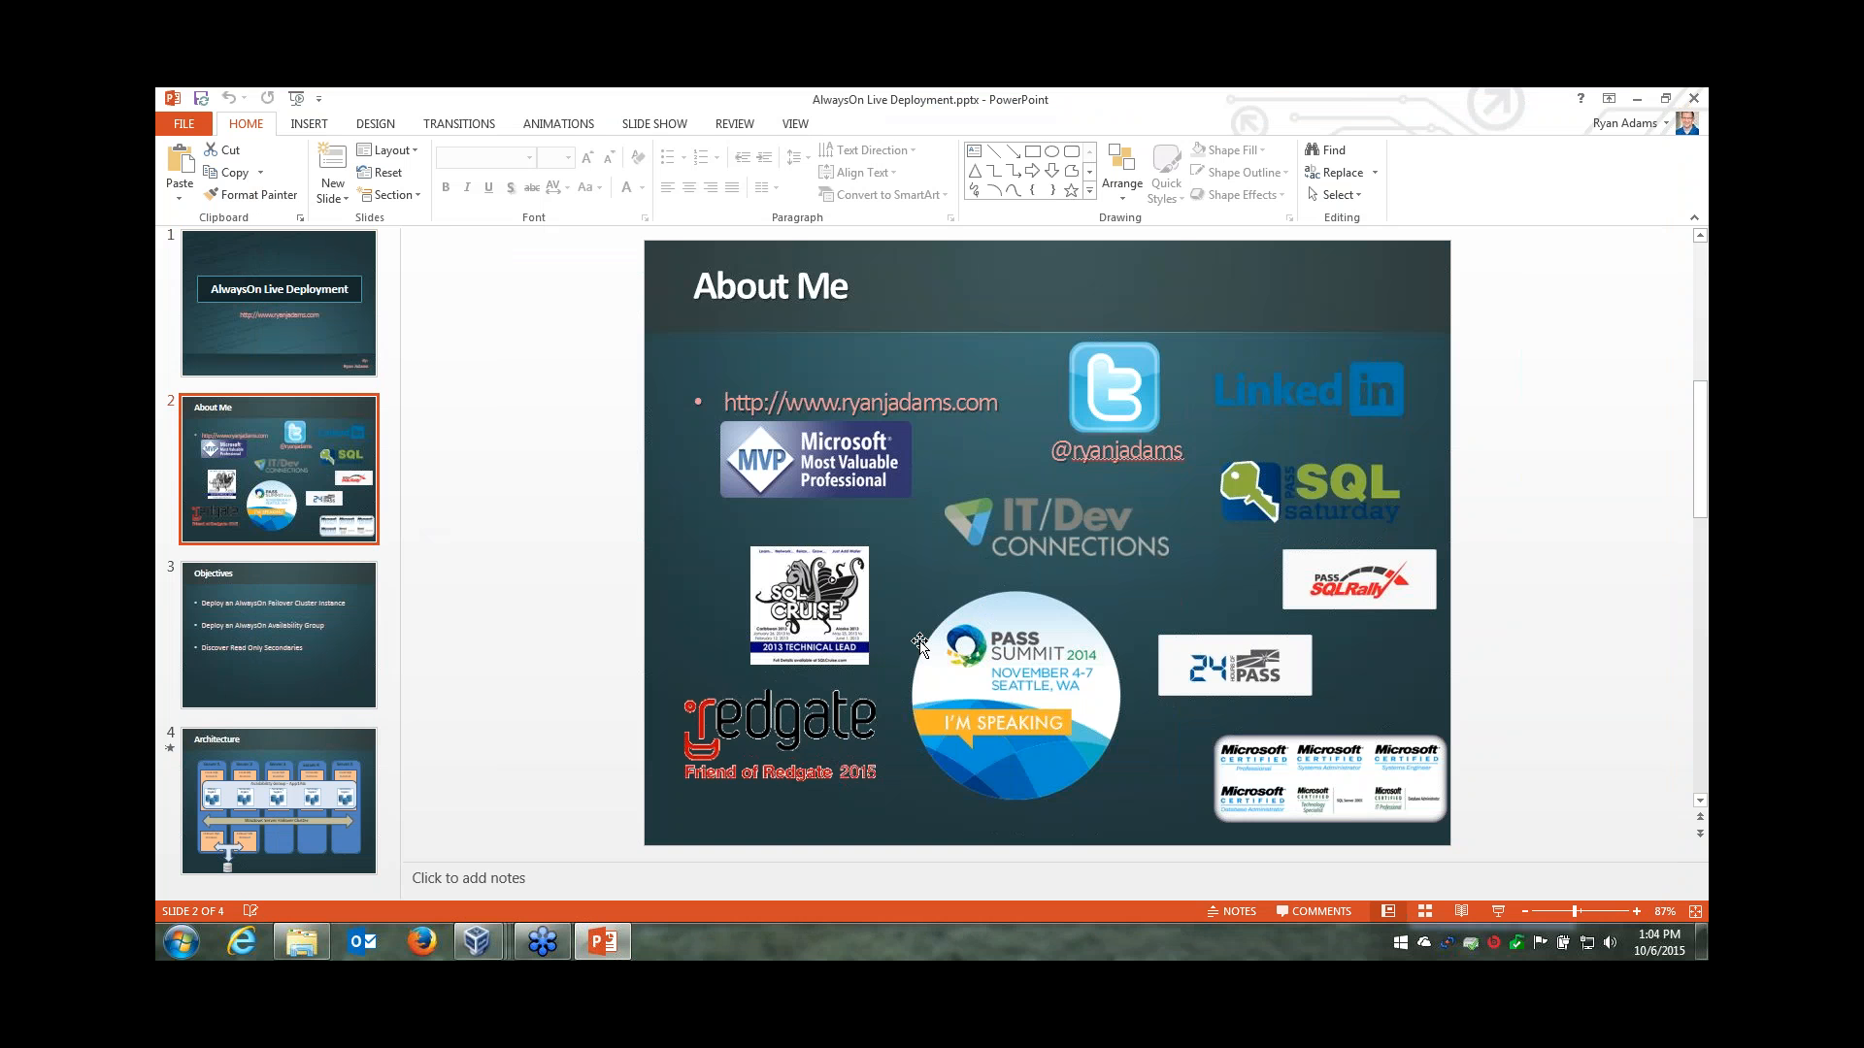
click(1497, 910)
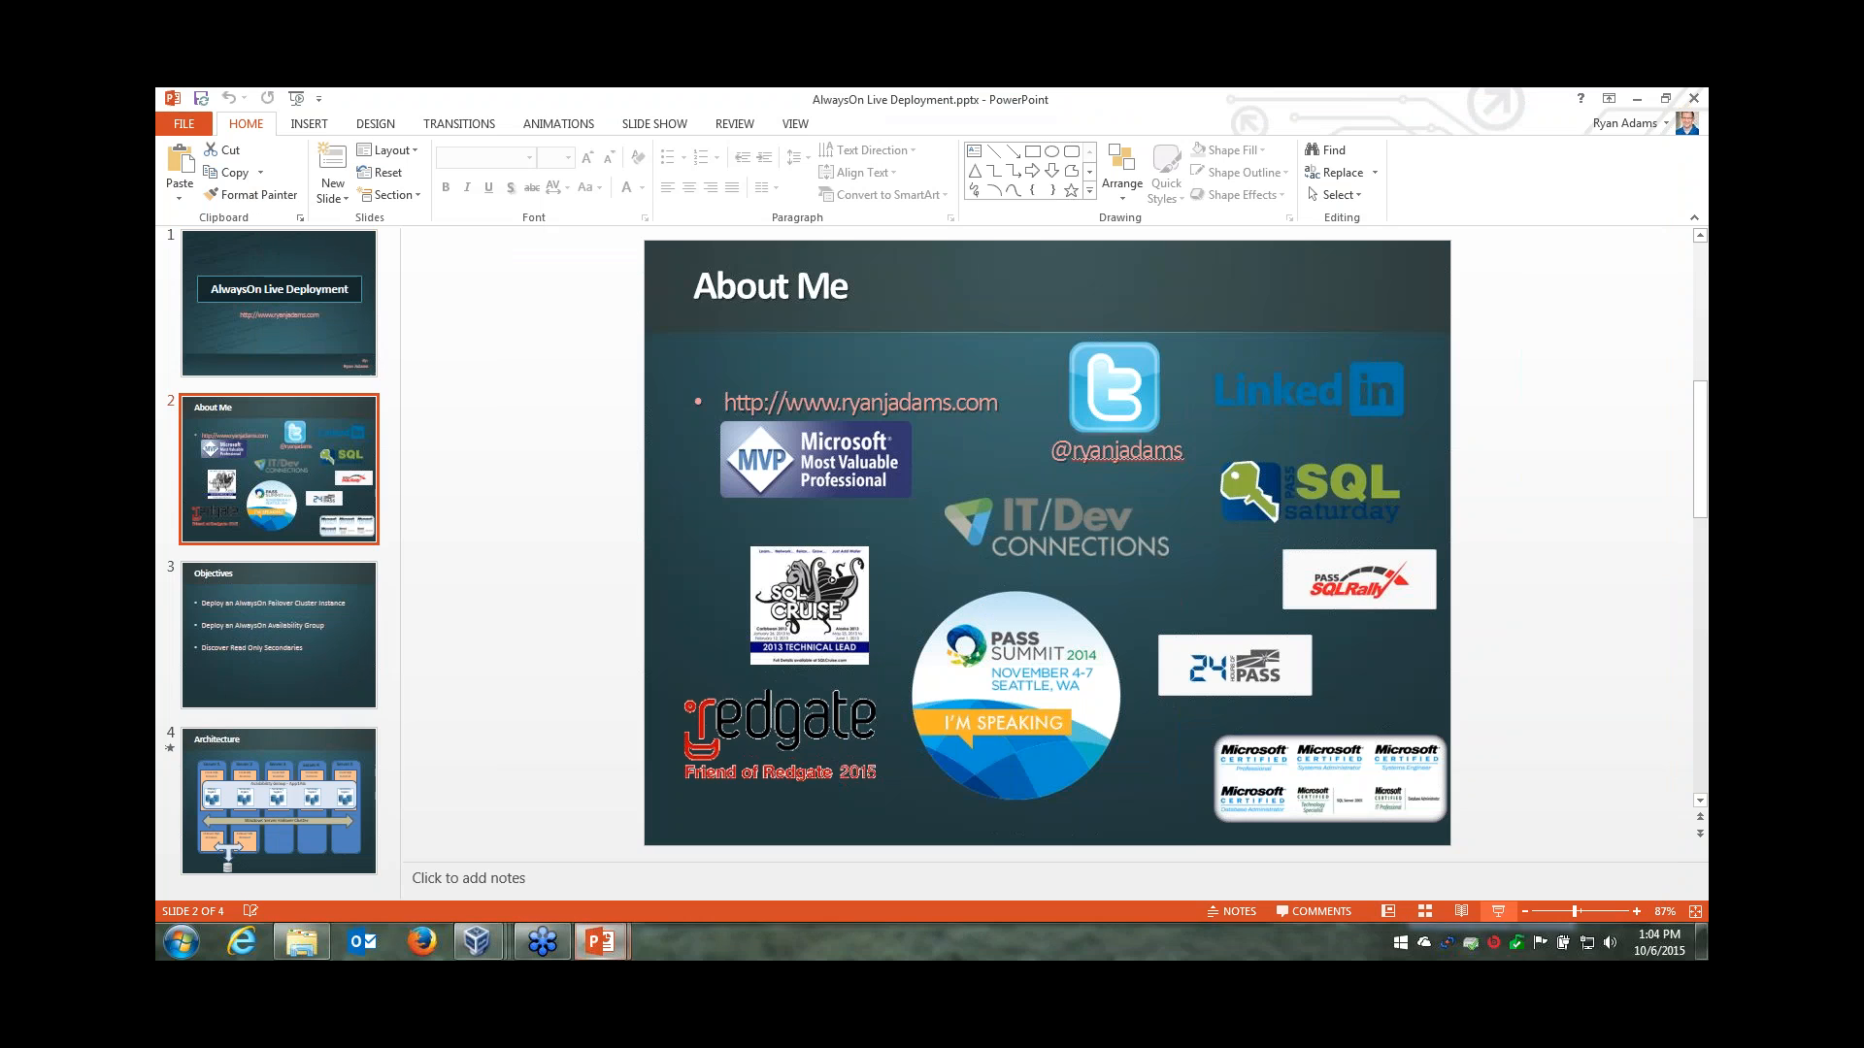